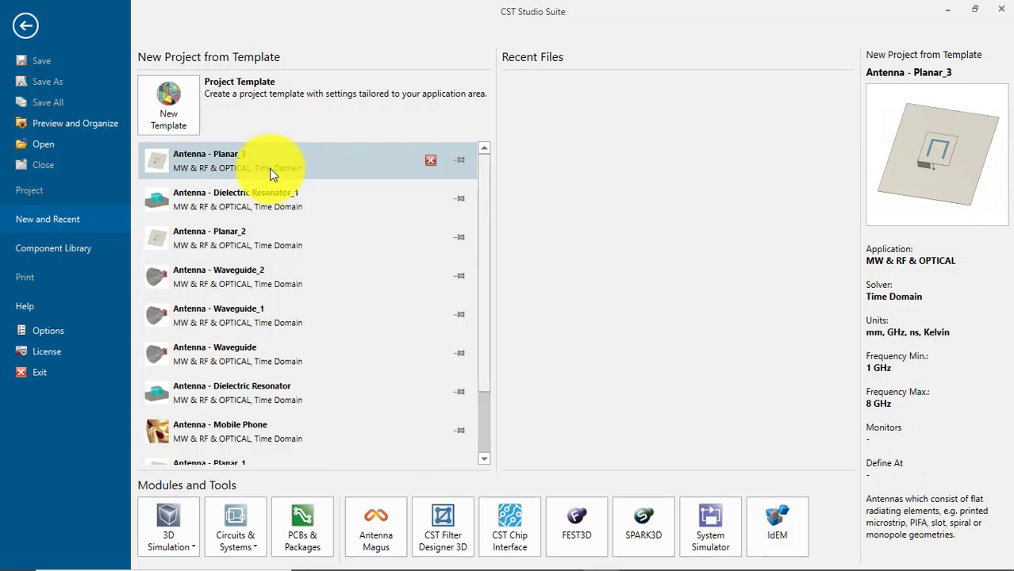
# - Delete all unpinned project templates from the New Project from Template list and confirm the deletion
pyautogui.rightClick(269, 169)
pyautogui.click(320, 245)
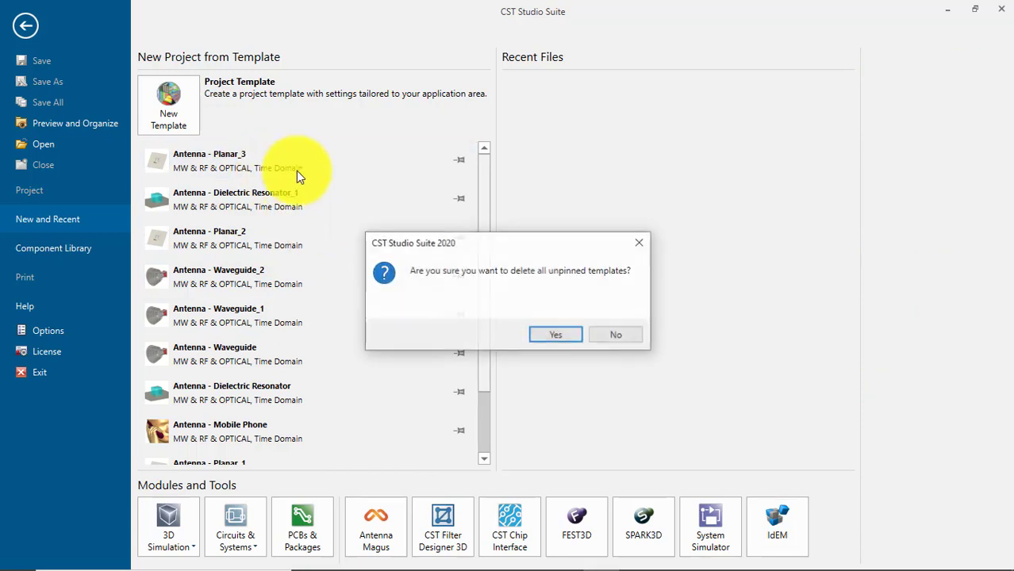
pyautogui.click(555, 334)
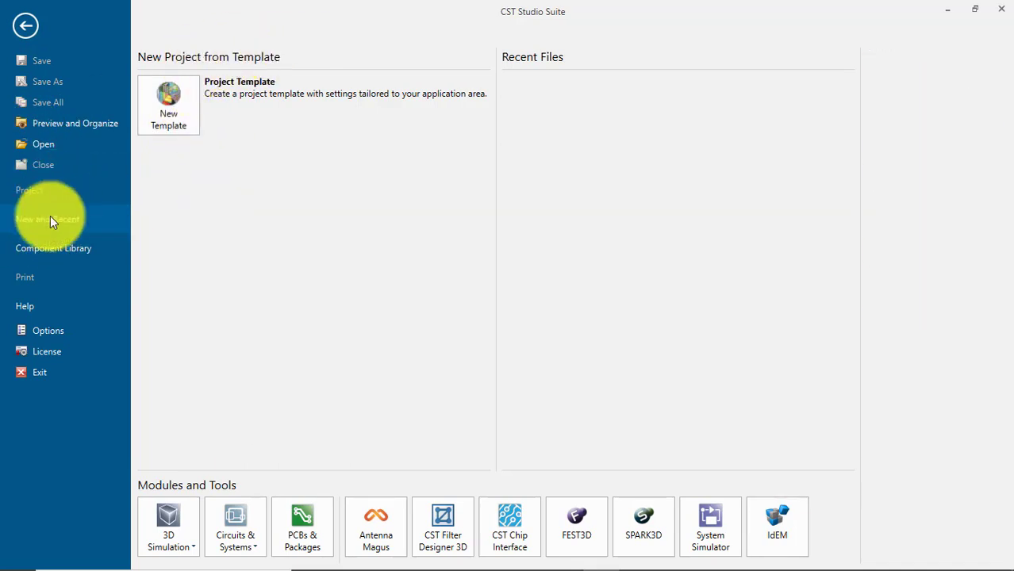
# - Browse the Component Library's Examples and Tutorials categories, then return to showing all components
pyautogui.click(49, 249)
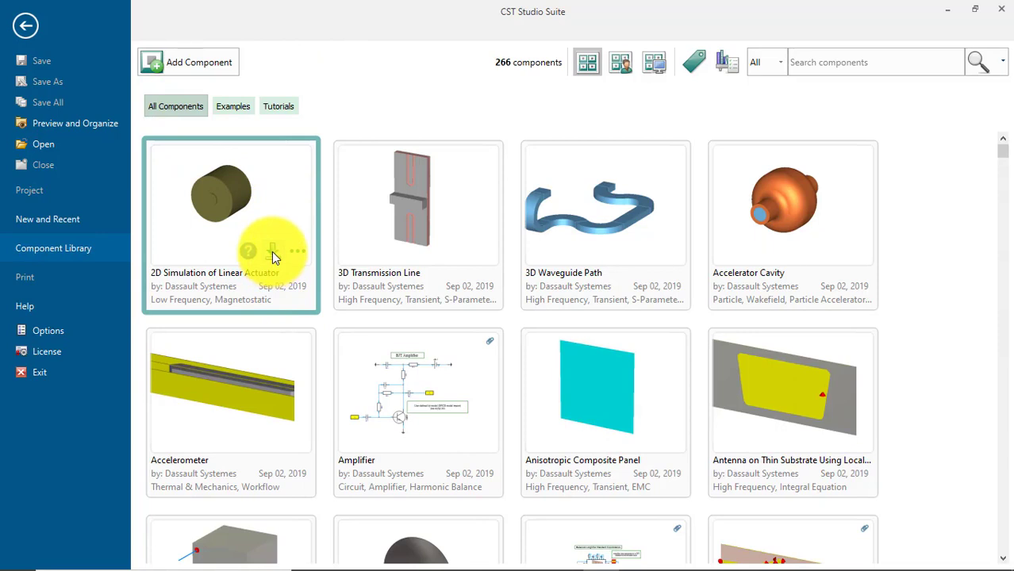
pyautogui.click(237, 106)
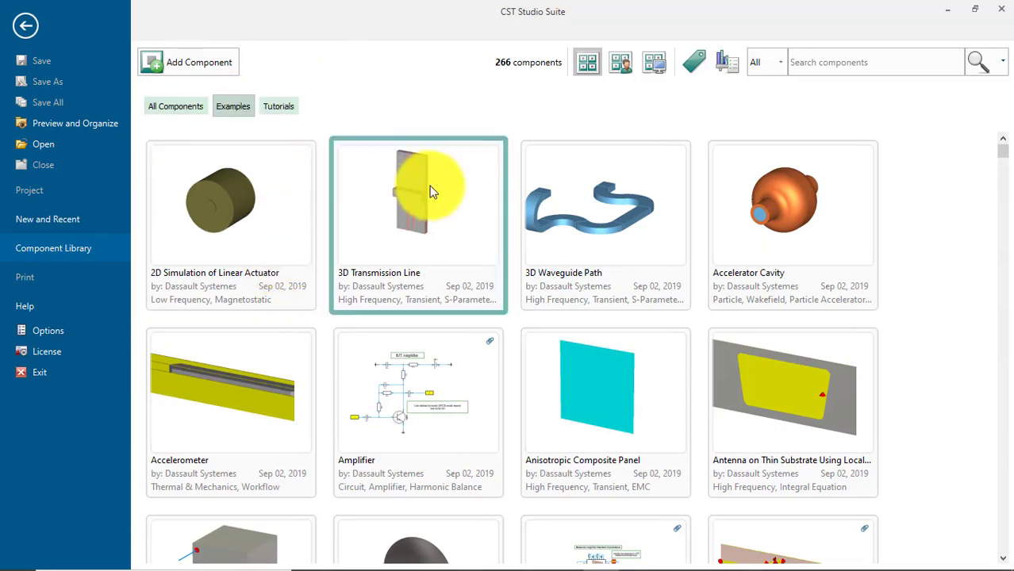
pyautogui.click(279, 105)
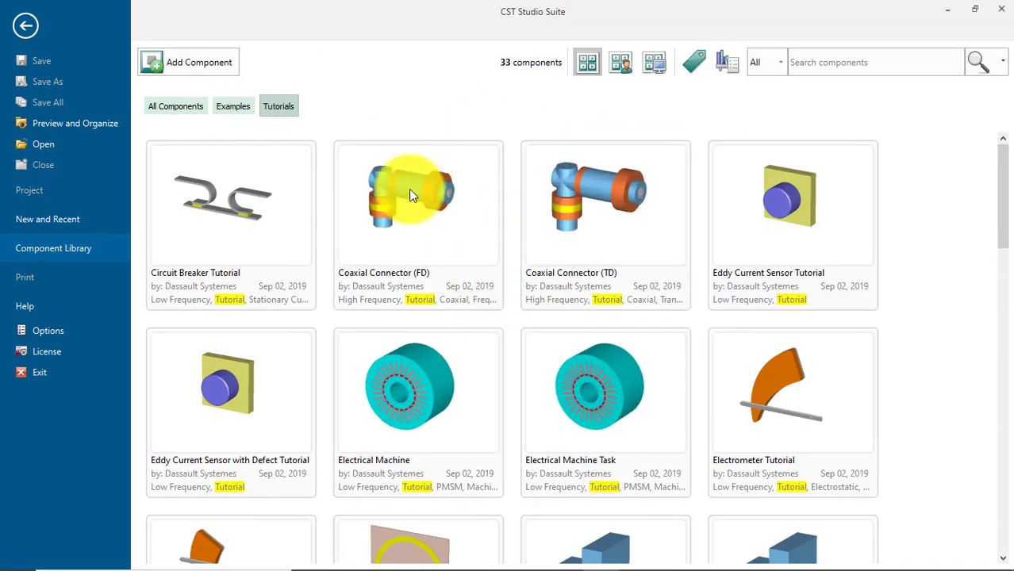
pyautogui.moveTo(1001, 173); pyautogui.dragTo(998, 50)
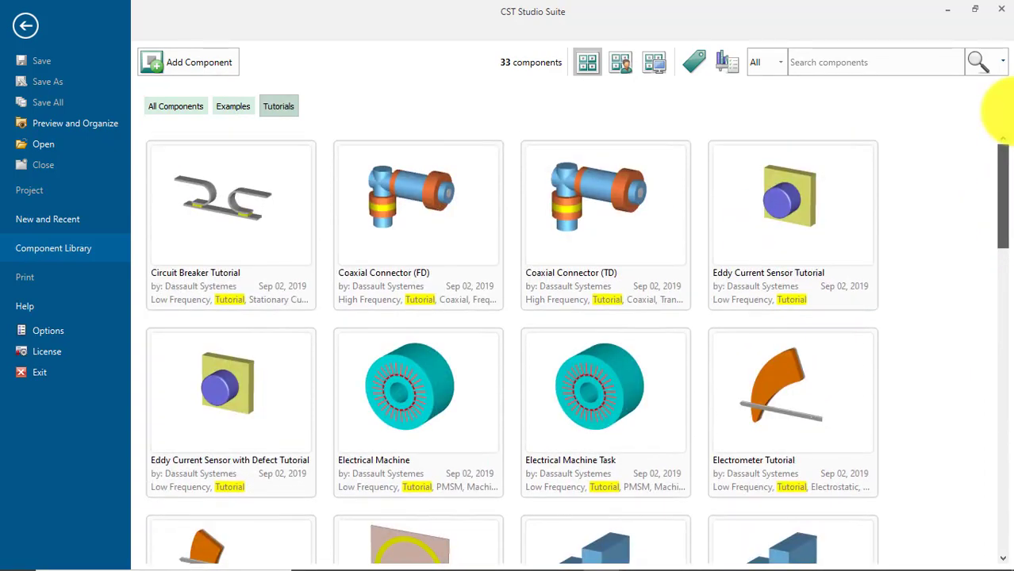
pyautogui.click(176, 106)
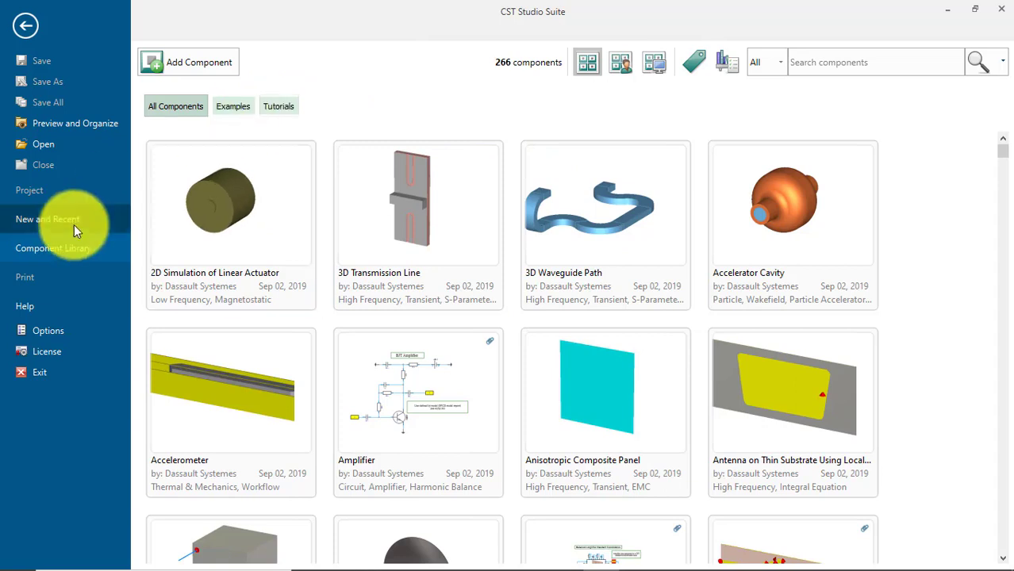
# - Review the program options for preferences, library paths, automatic updates, Quick Access Toolbar and ribbon customization, leaving the QuickStart Guide option off
pyautogui.click(51, 334)
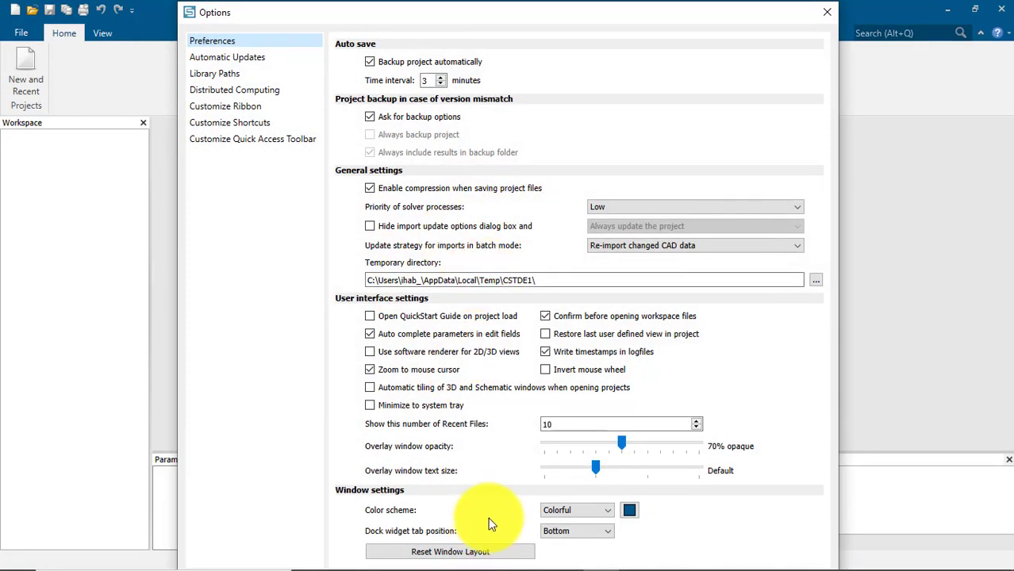
pyautogui.click(421, 316)
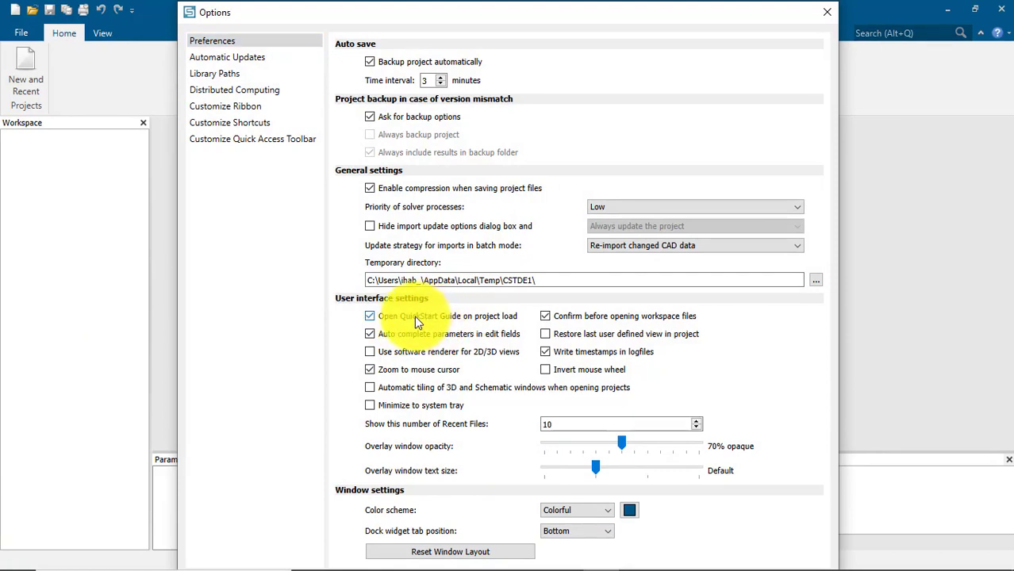
pyautogui.click(414, 316)
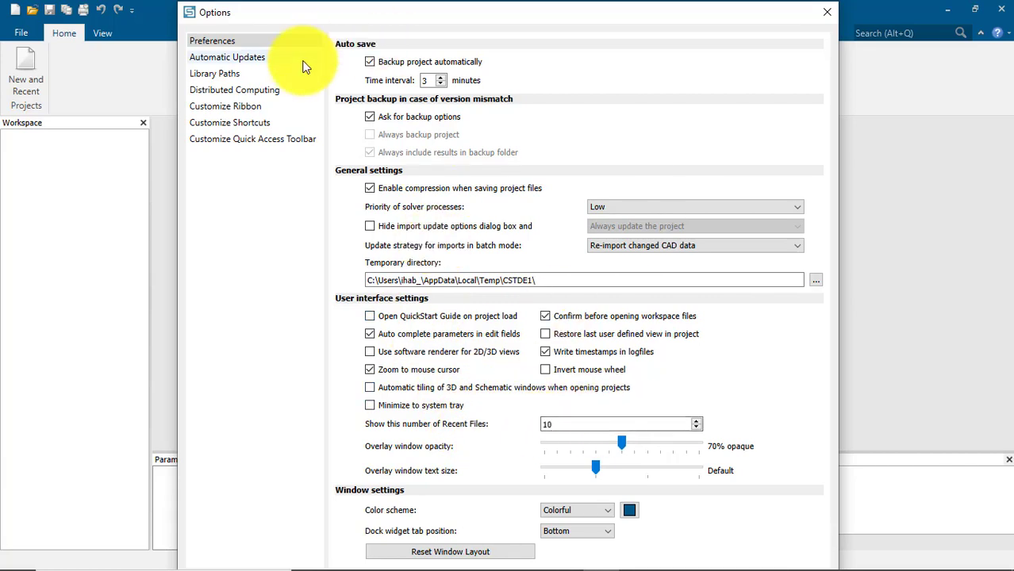
pyautogui.click(228, 74)
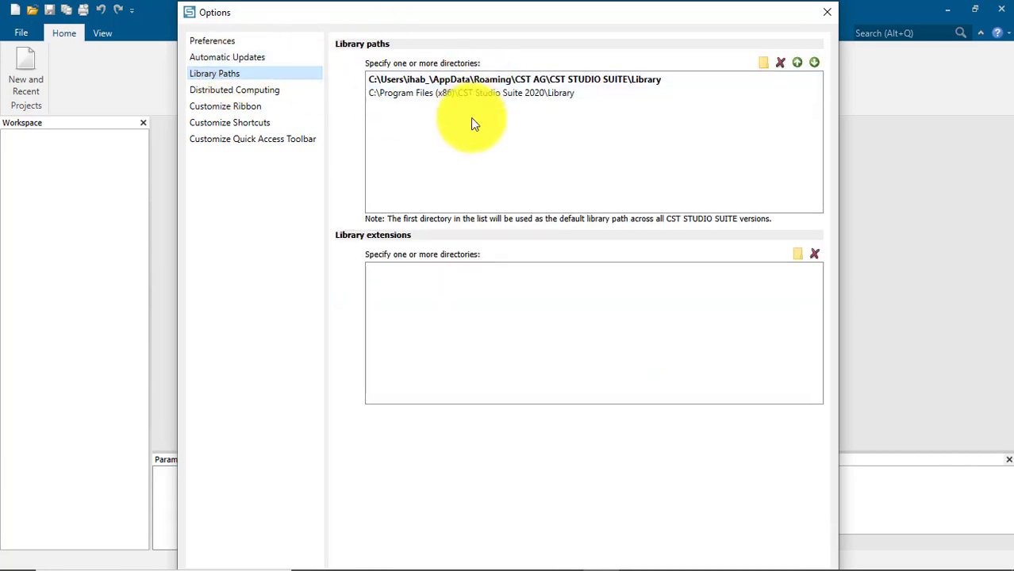
pyautogui.click(222, 60)
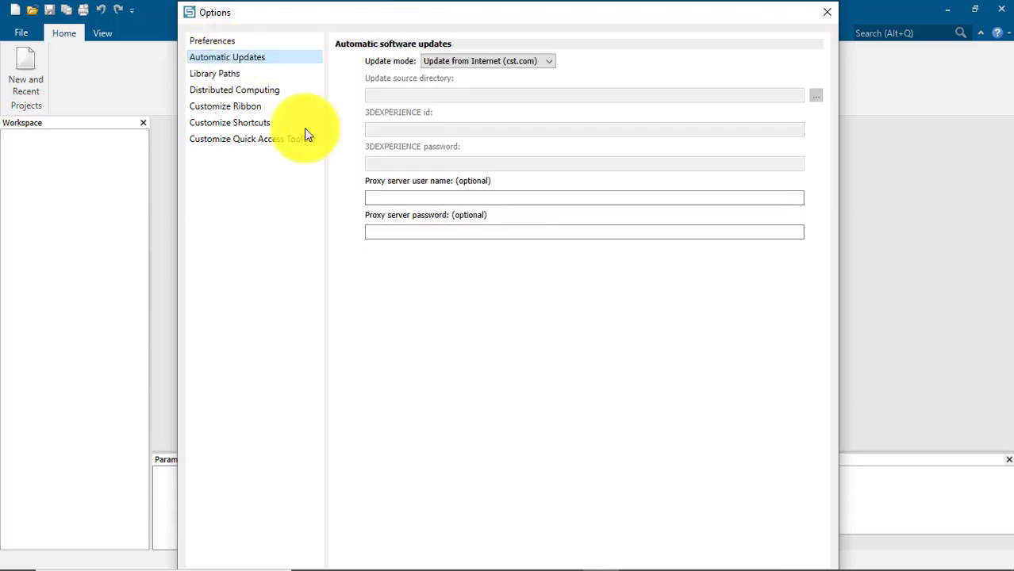
pyautogui.click(252, 123)
pyautogui.click(250, 141)
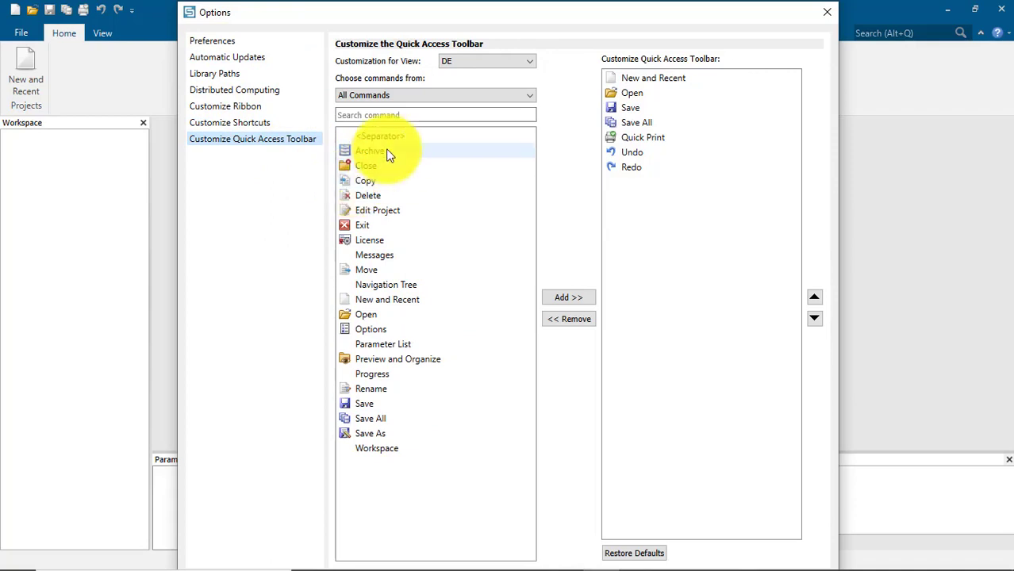
pyautogui.click(225, 108)
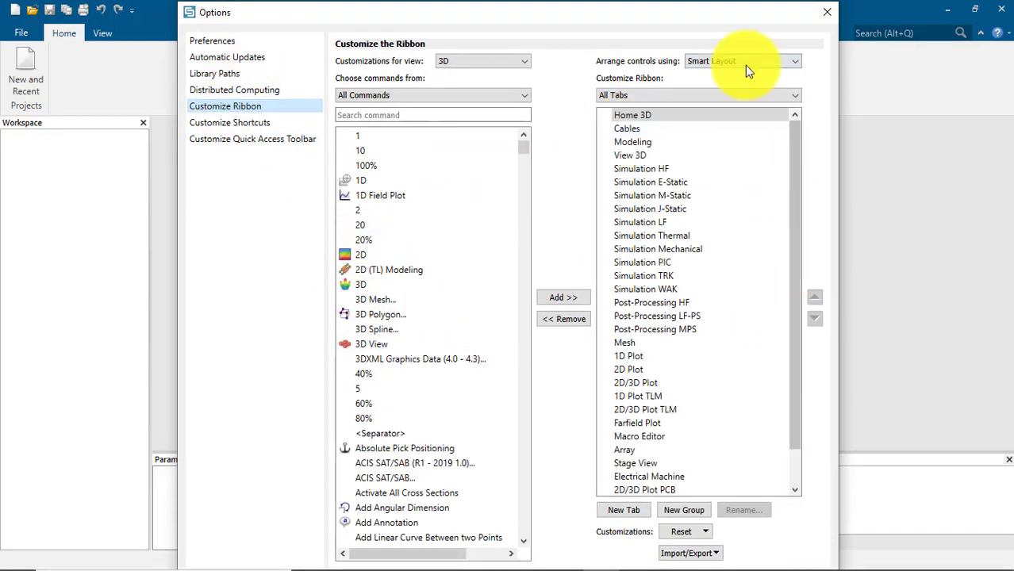
pyautogui.click(825, 14)
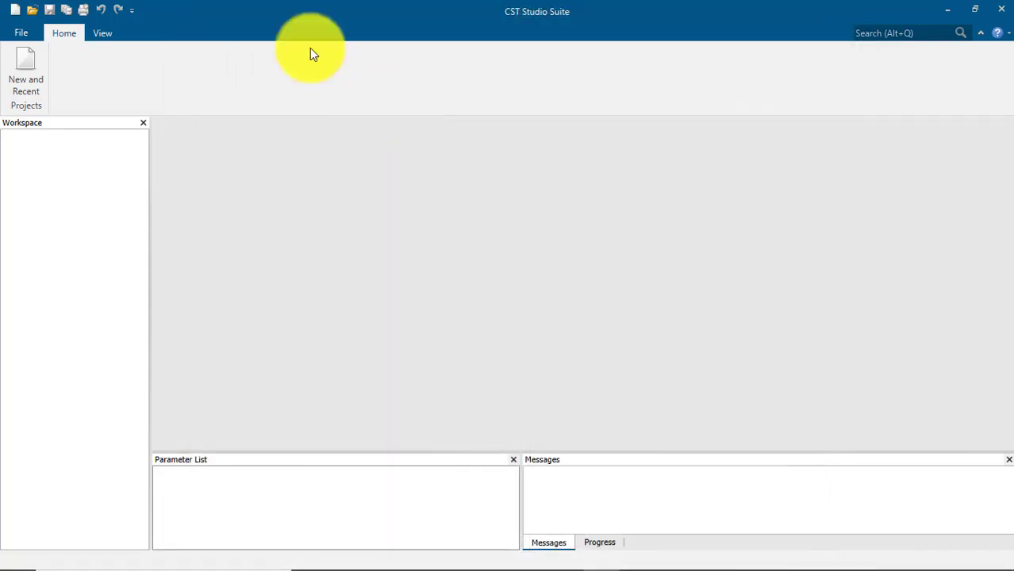
# - Examine the licensed features in License Management, including the Imports group and Antenna Magus, and close it
pyautogui.click(19, 31)
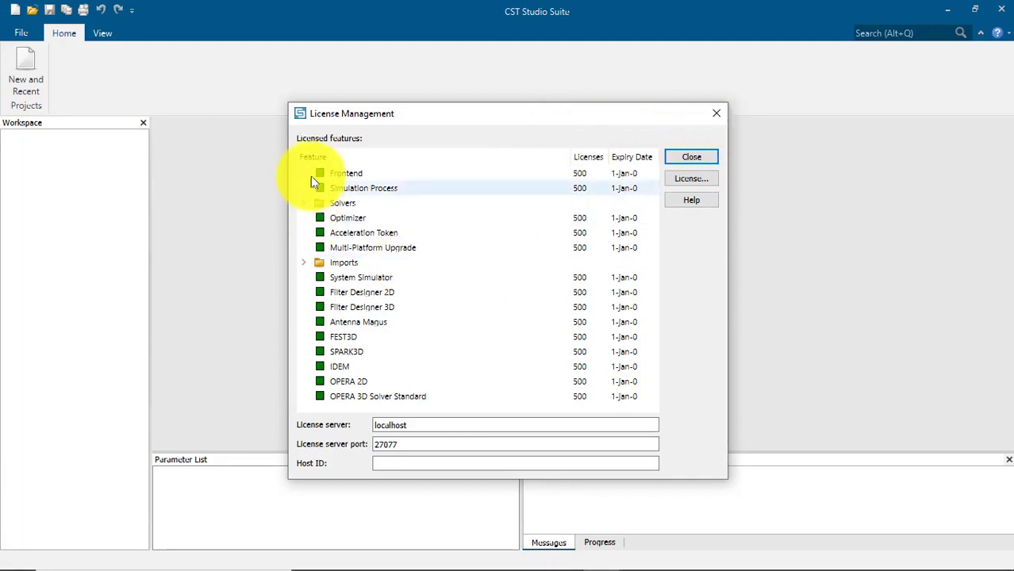
pyautogui.click(304, 262)
pyautogui.click(303, 263)
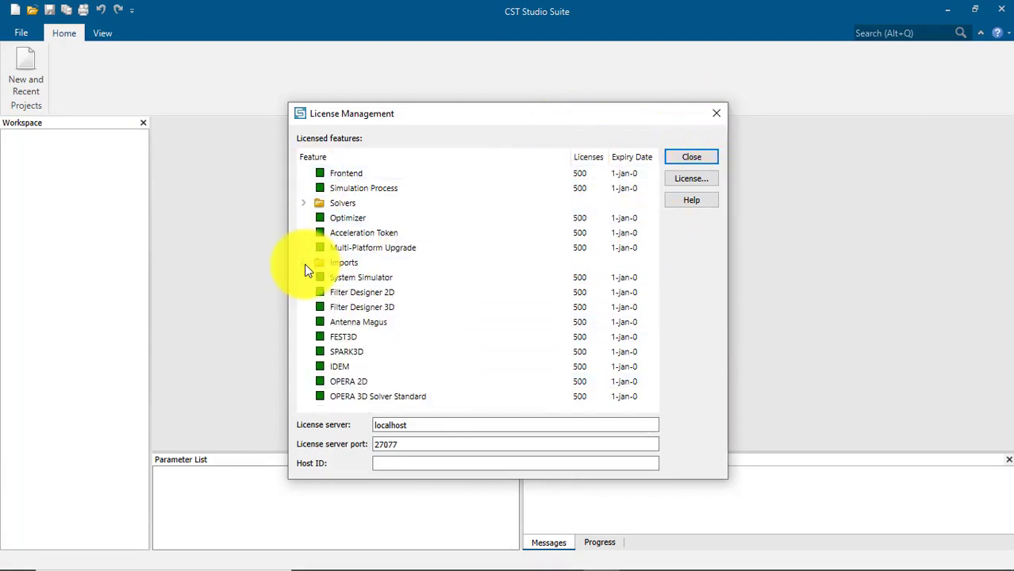
pyautogui.click(374, 325)
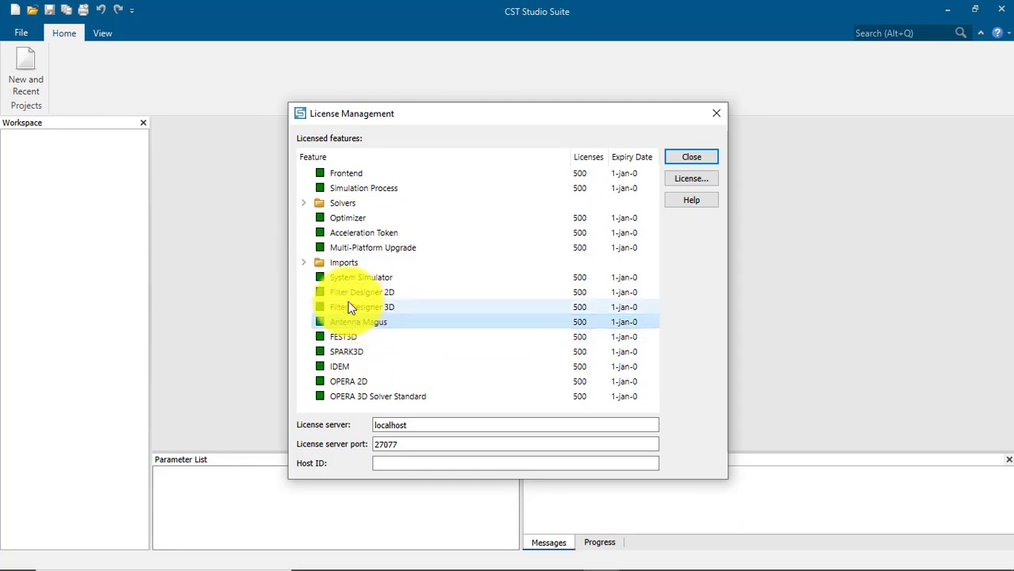
pyautogui.click(710, 120)
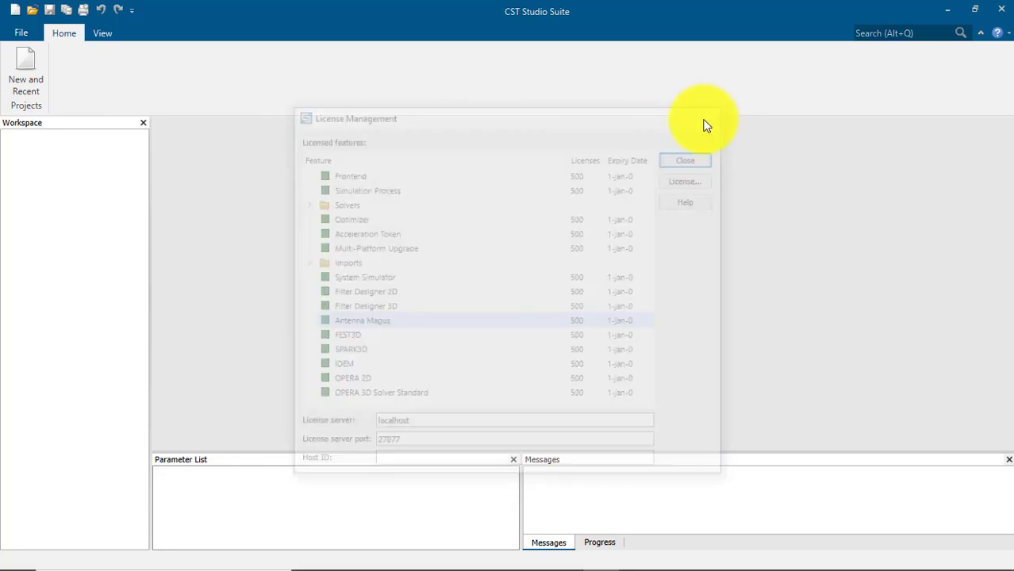
# - Start creating a new project template from the New and Recent page
pyautogui.click(21, 34)
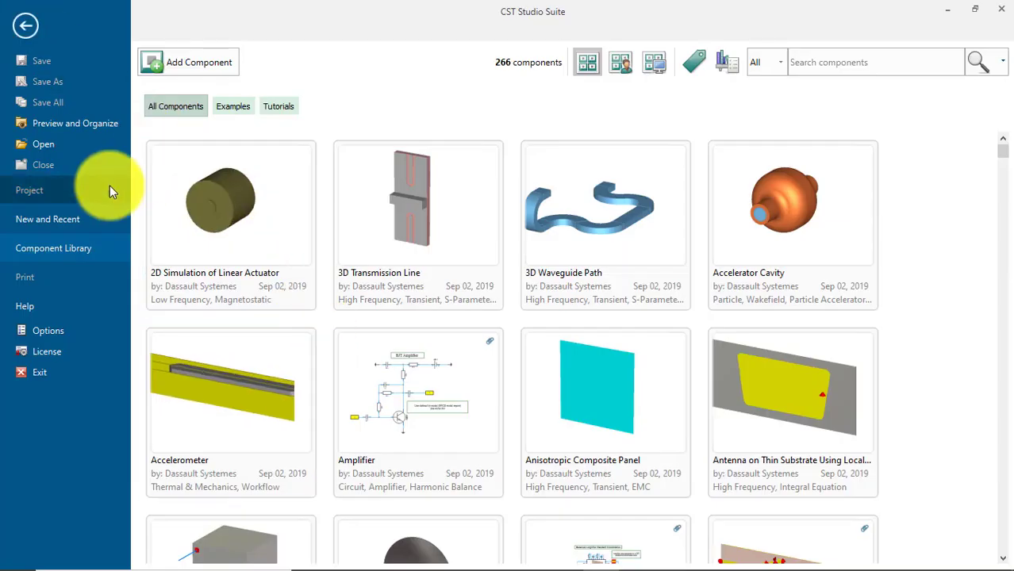
pyautogui.moveTo(165, 203)
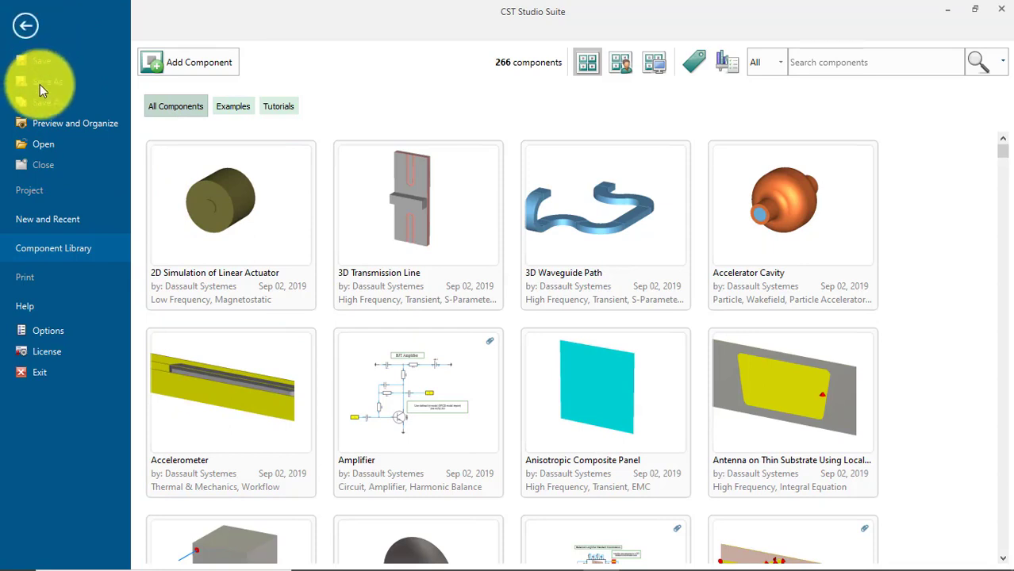
pyautogui.click(71, 216)
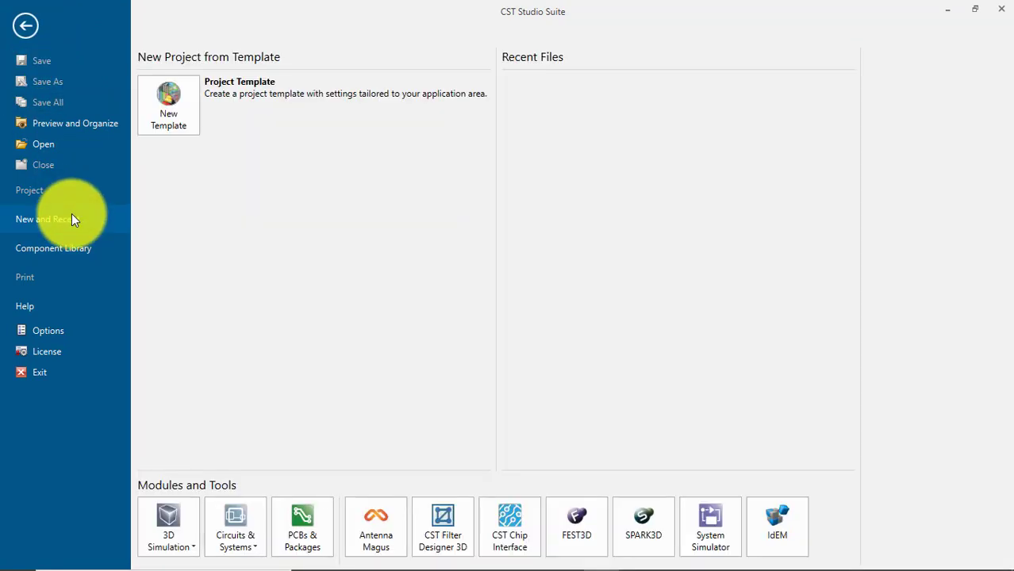
pyautogui.click(183, 117)
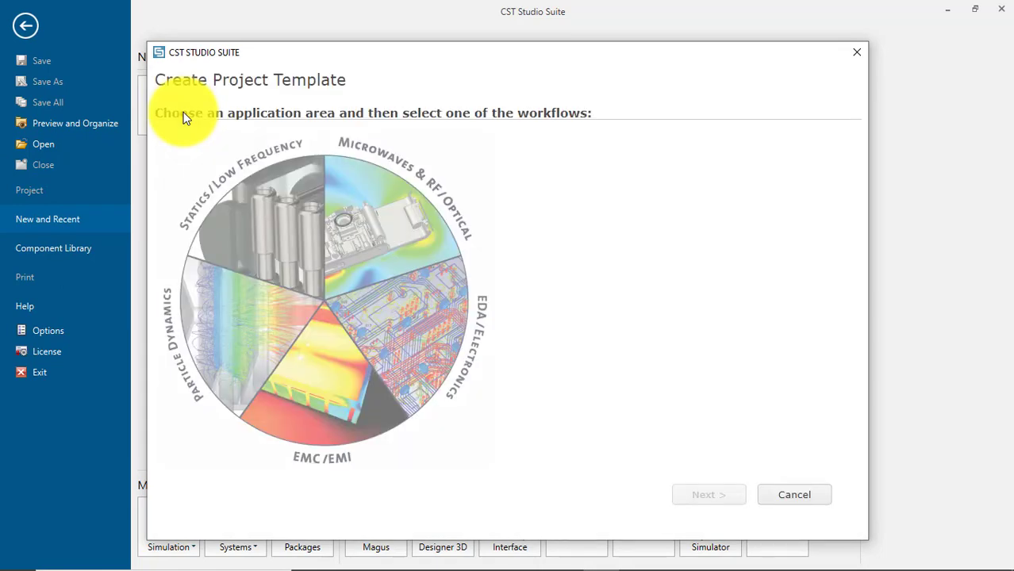
# - Examine the workflows offered for the Microwaves & RF/Optical, EDA/Electronics, EMC/EMI, Particle Dynamics and Statics/Low Frequency application areas
pyautogui.click(379, 208)
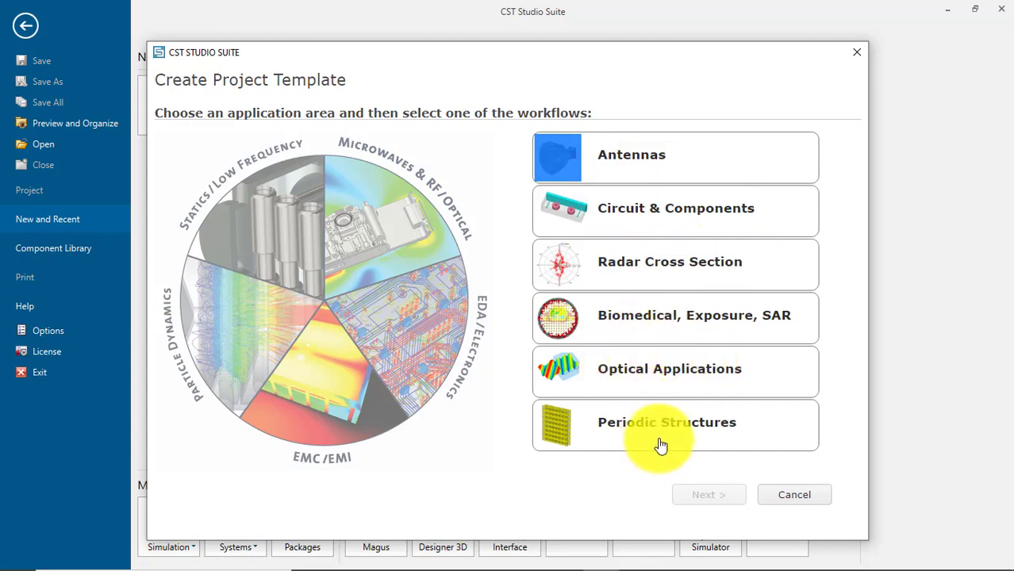
pyautogui.click(422, 333)
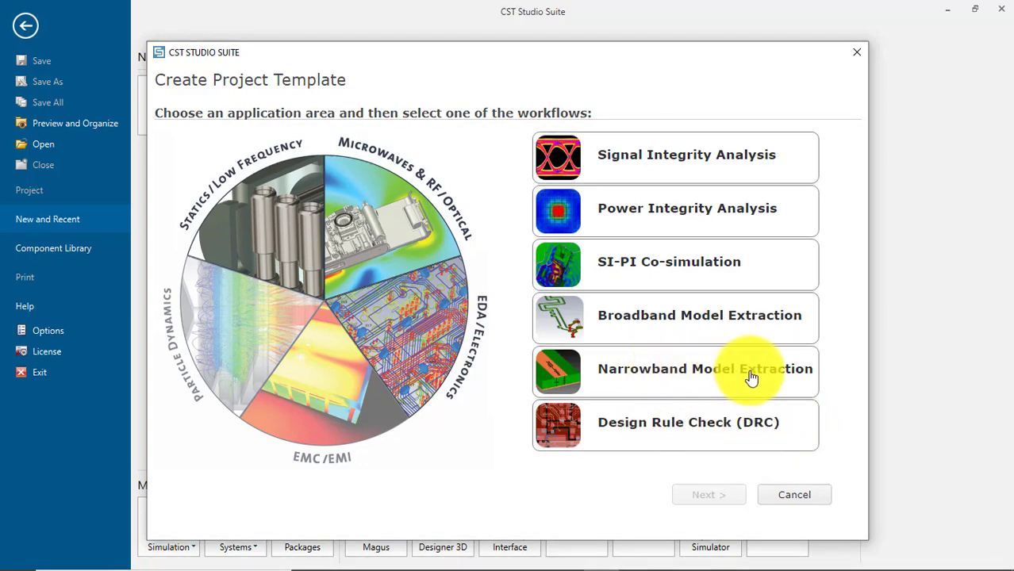
pyautogui.click(334, 386)
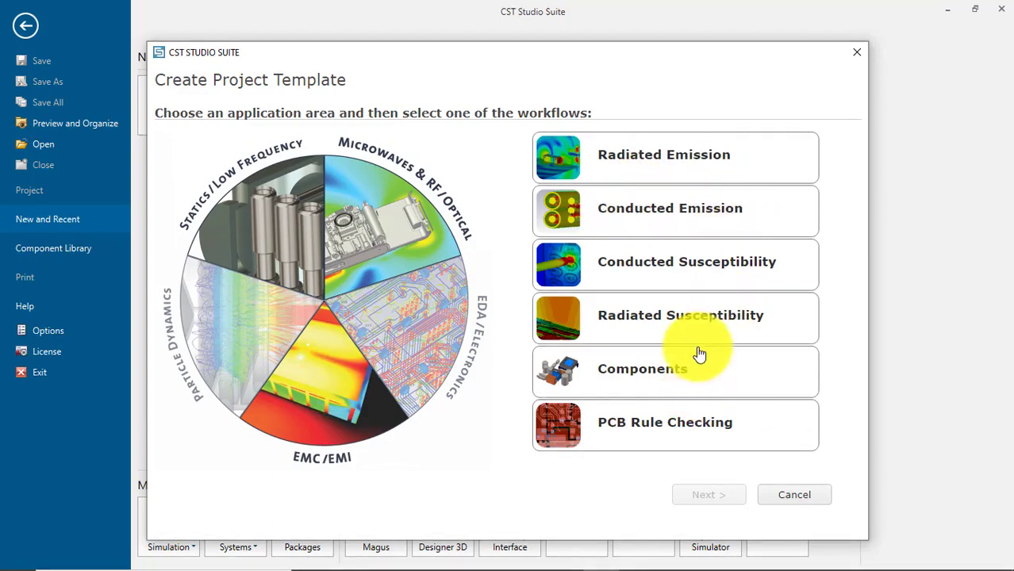
pyautogui.click(227, 371)
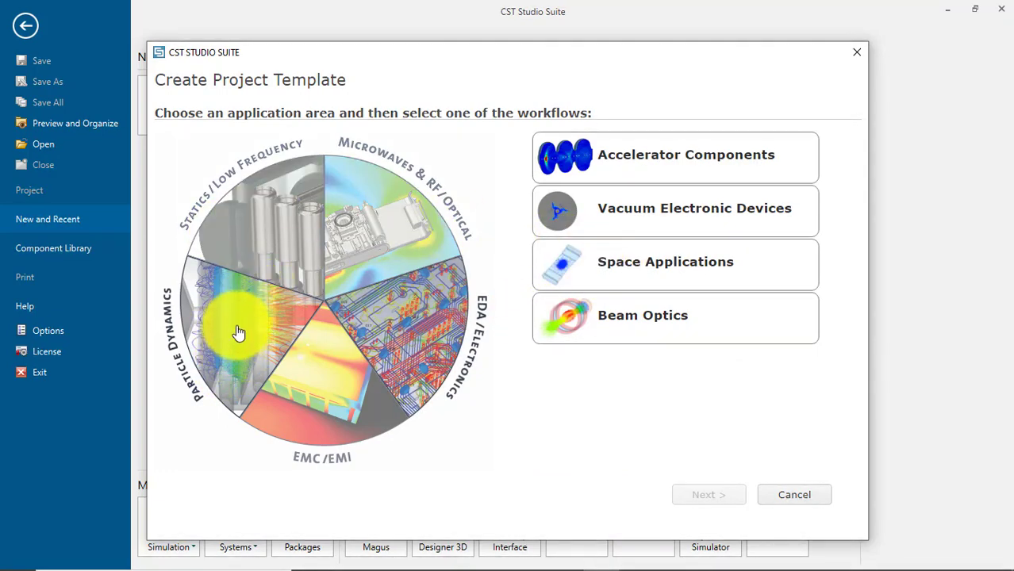
pyautogui.click(249, 225)
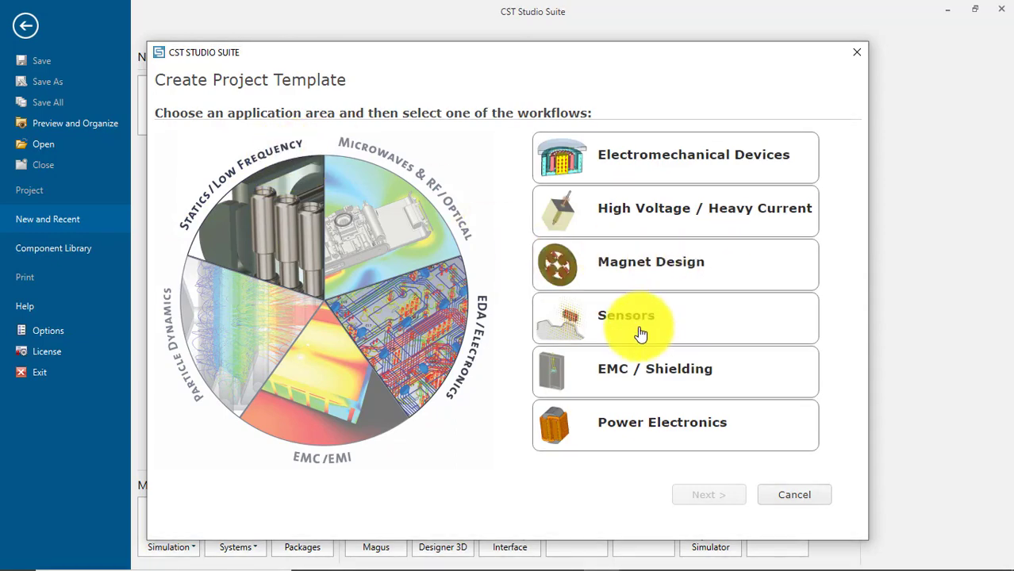
# - Choose the Microwaves & RF/Optical application area with Antennas and continue to the antenna workflow selection
pyautogui.click(410, 211)
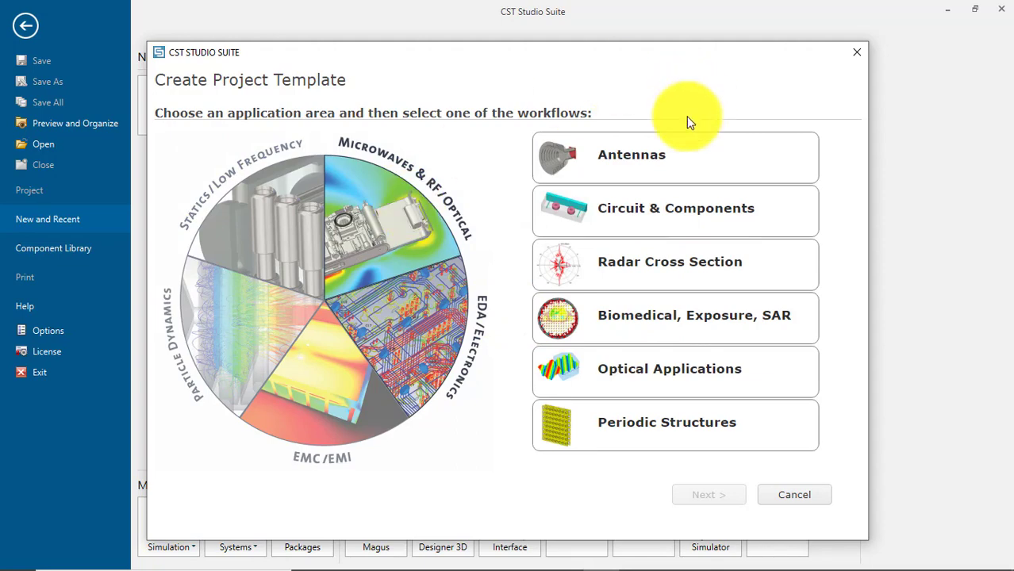
pyautogui.click(635, 157)
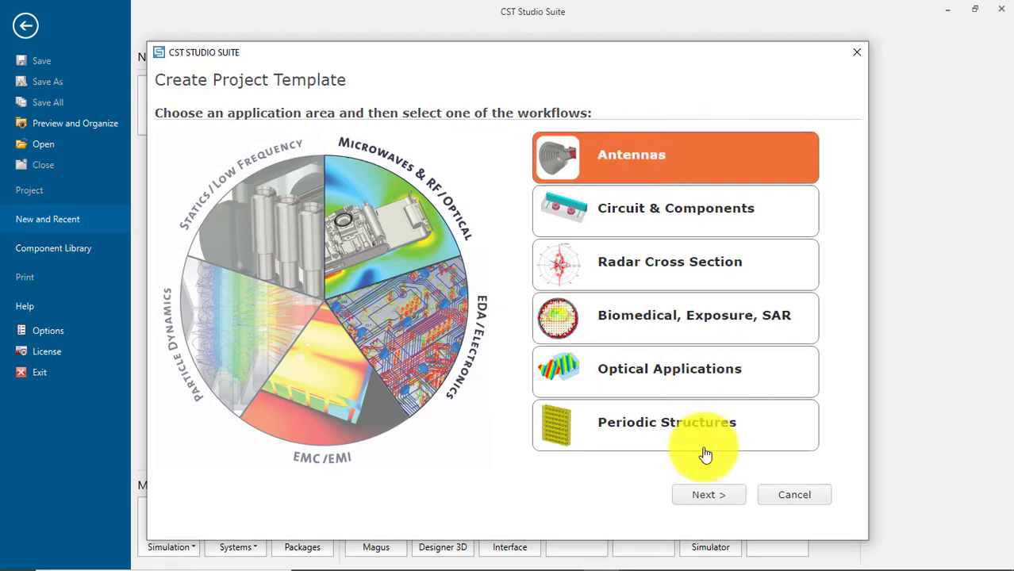
pyautogui.click(702, 498)
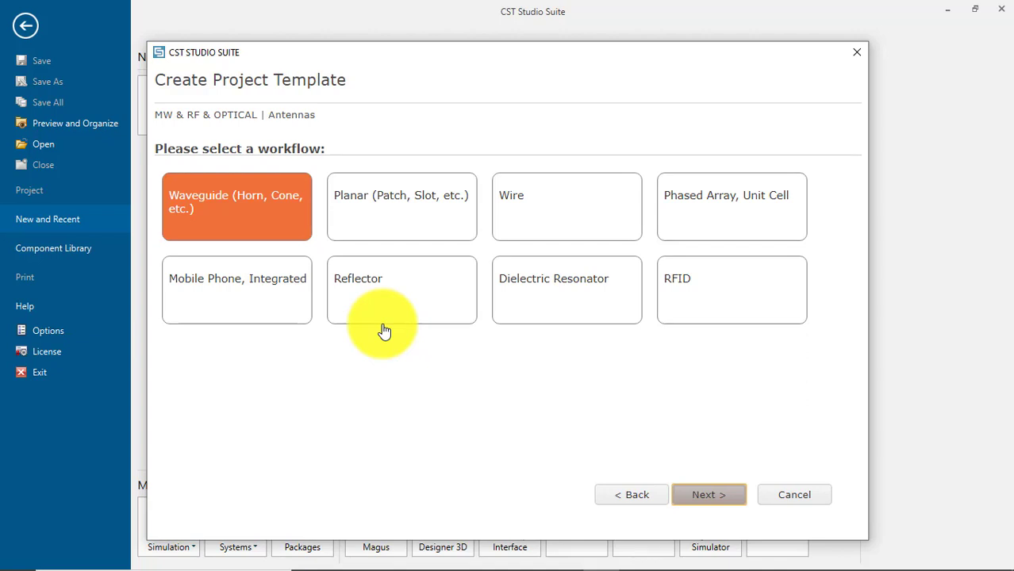
# - Select the Planar (Patch, Slot, etc.) workflow, check its recommended solvers, and go back to the workflow selection
pyautogui.click(708, 212)
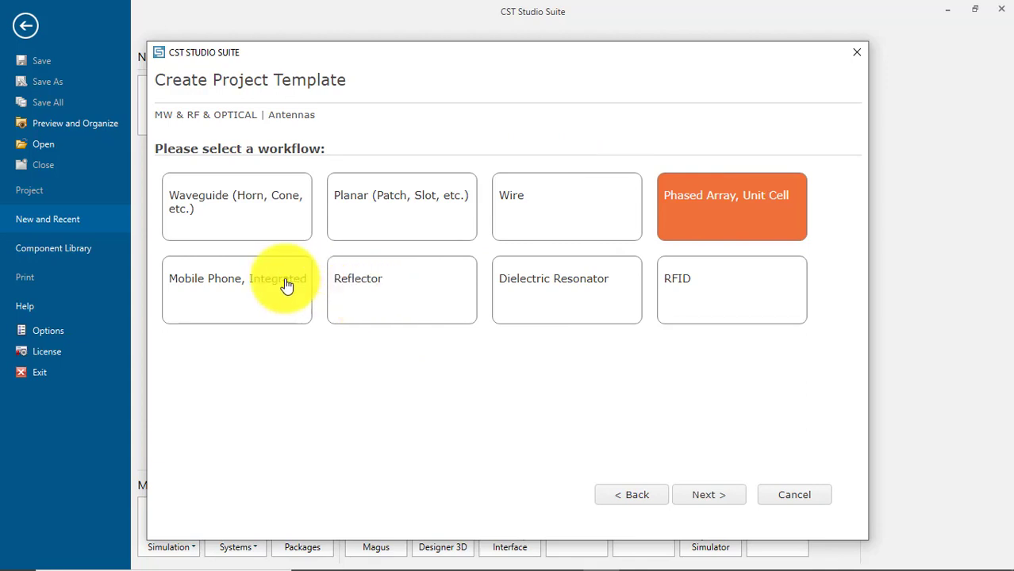
pyautogui.click(366, 239)
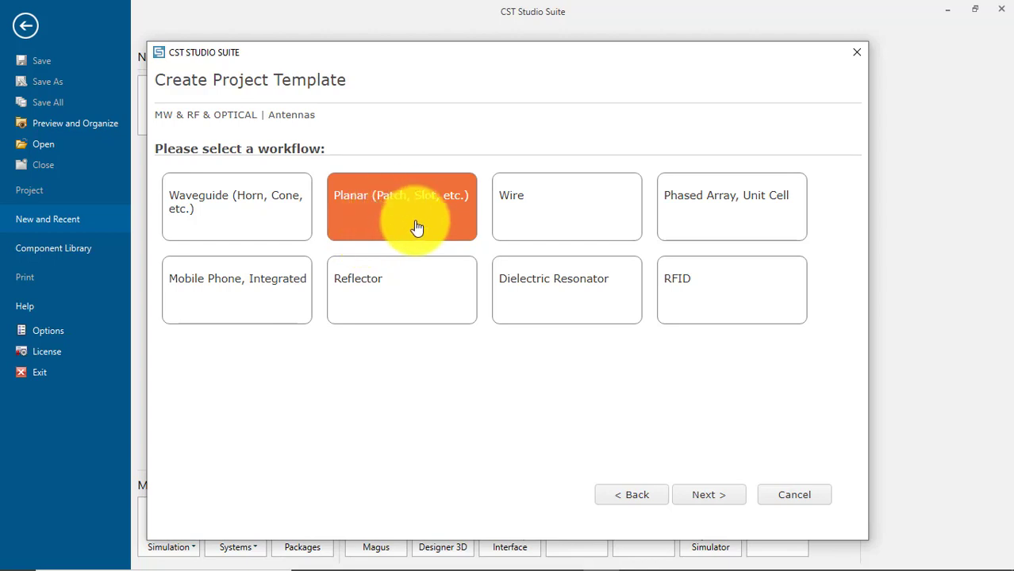
pyautogui.click(737, 501)
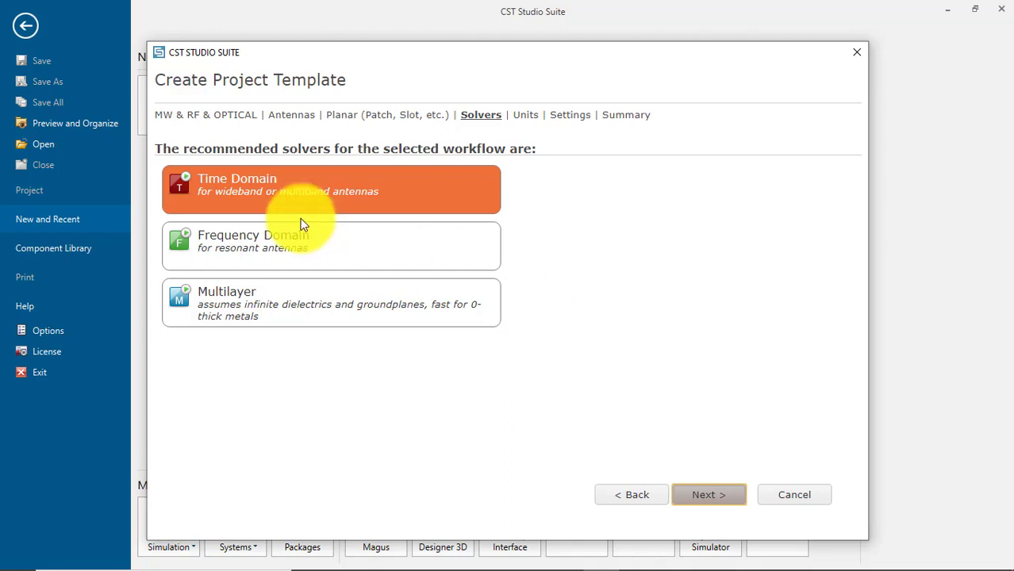
pyautogui.click(637, 497)
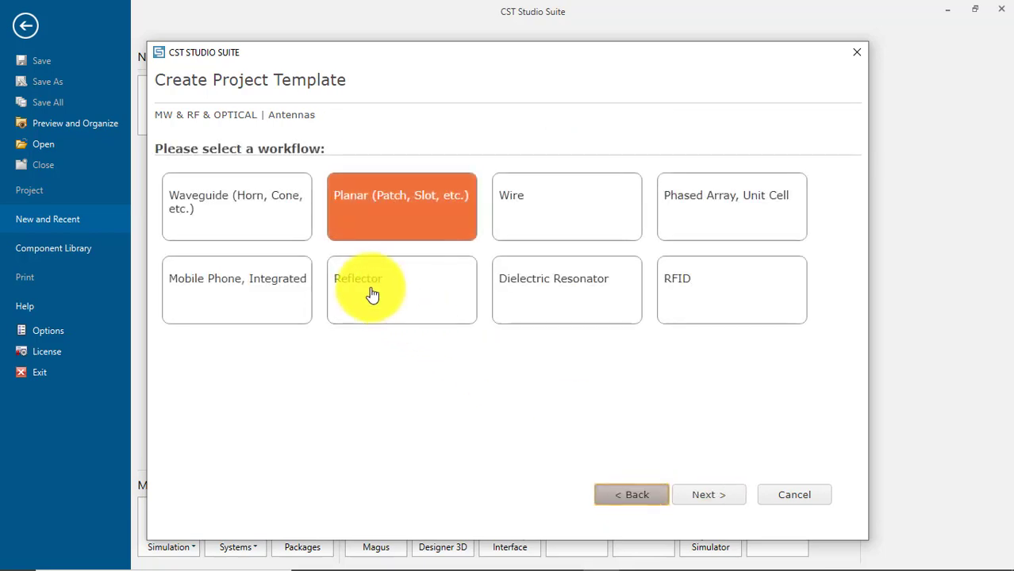
# - Return to the application areas, check the workflows offered for Radar Cross Section, and go back
pyautogui.click(618, 497)
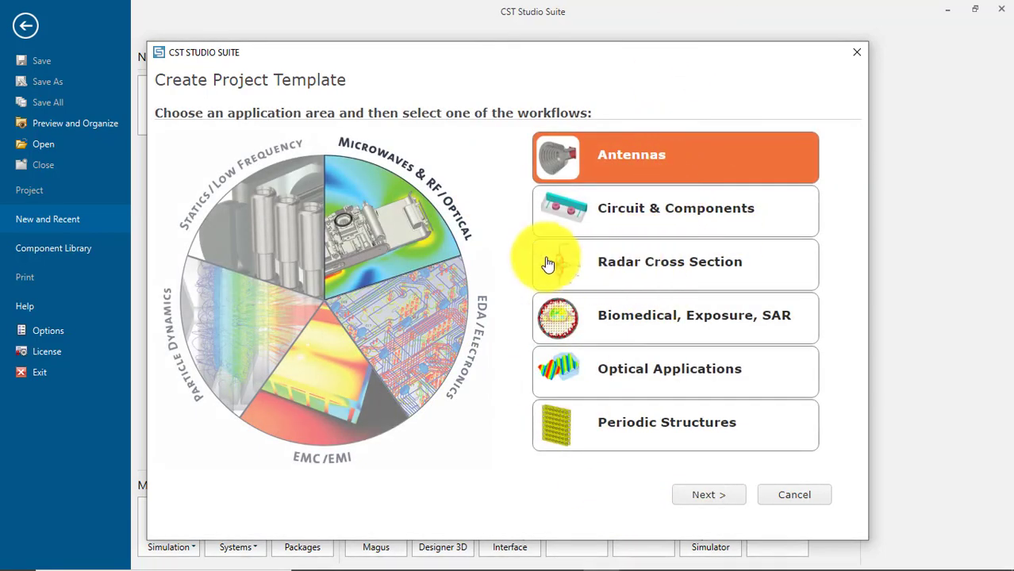
pyautogui.click(650, 272)
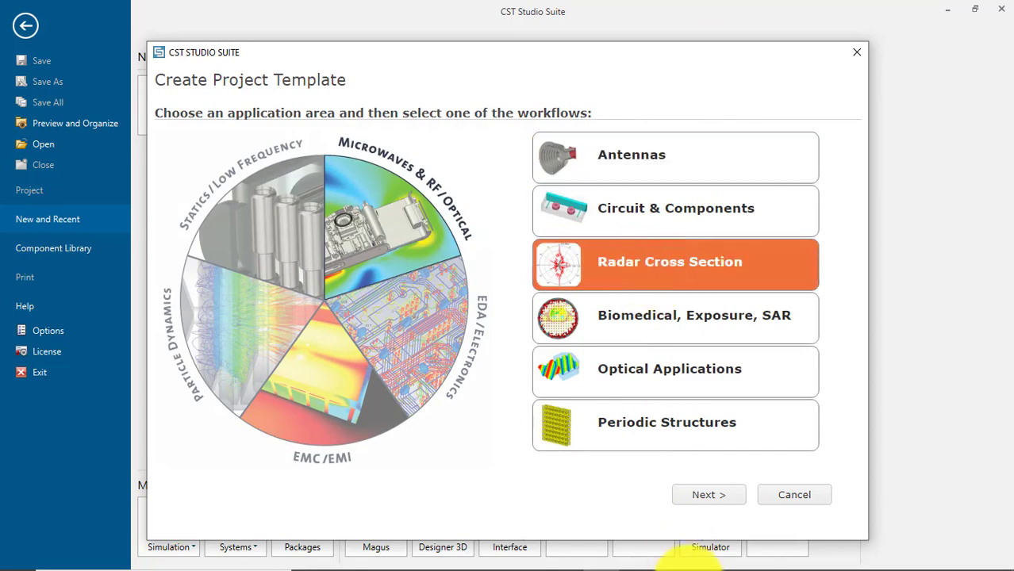
pyautogui.click(709, 496)
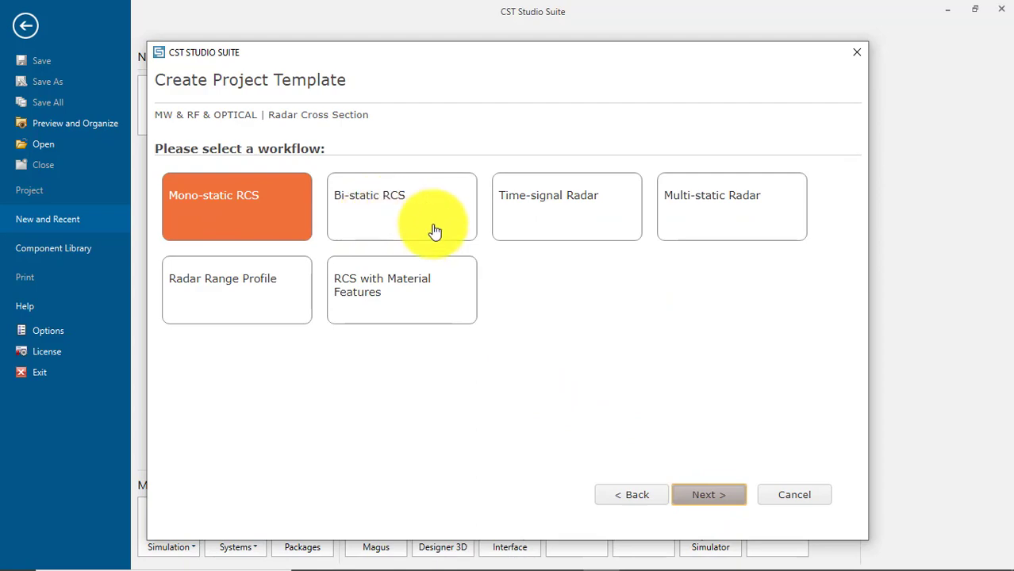
pyautogui.click(623, 496)
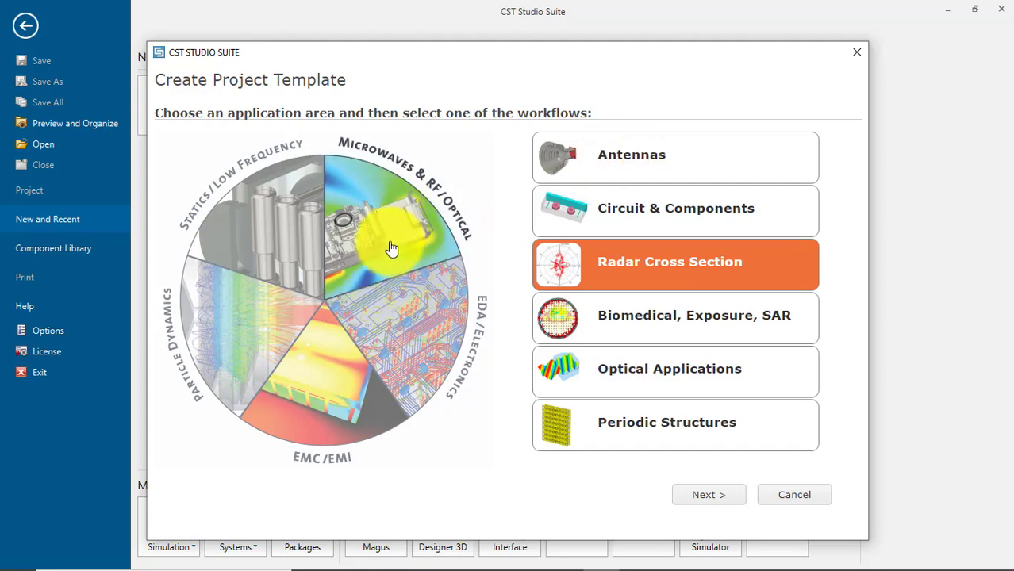
# - Choose Antennas with the Planar (Patch, Slot, etc.) workflow and accept the Time Domain solver
pyautogui.click(643, 151)
pyautogui.click(710, 493)
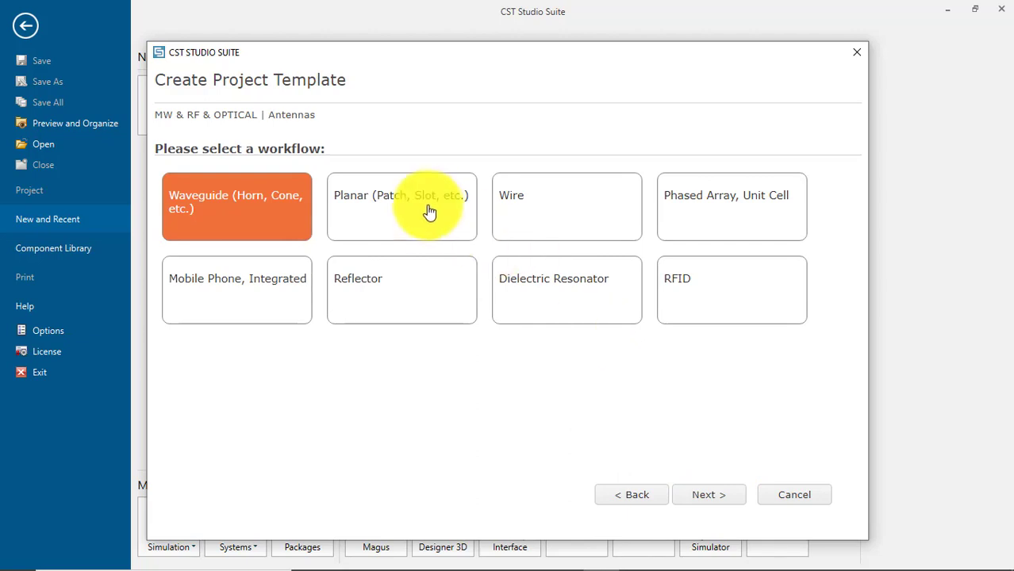
pyautogui.click(422, 227)
pyautogui.click(690, 495)
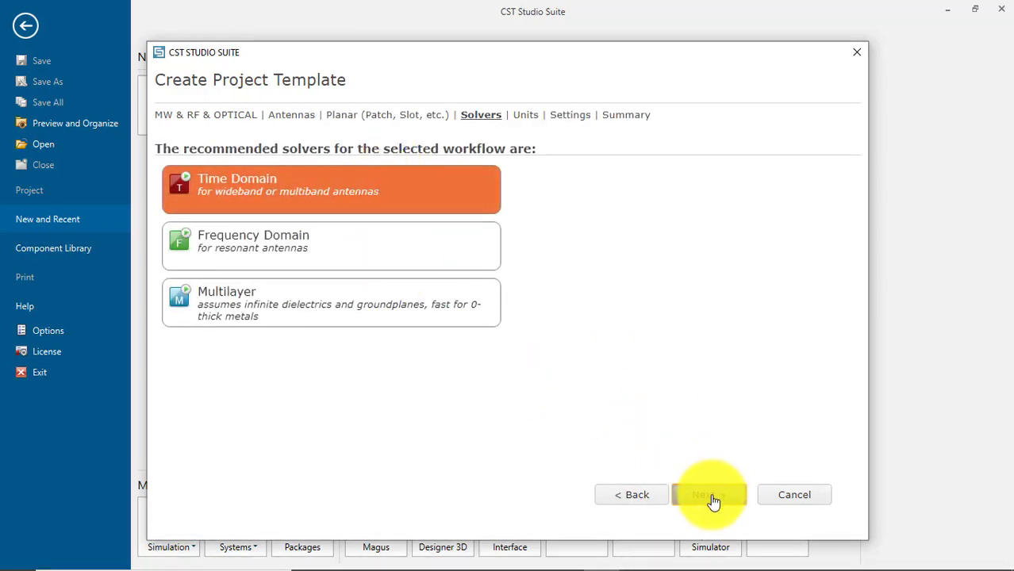
pyautogui.click(713, 497)
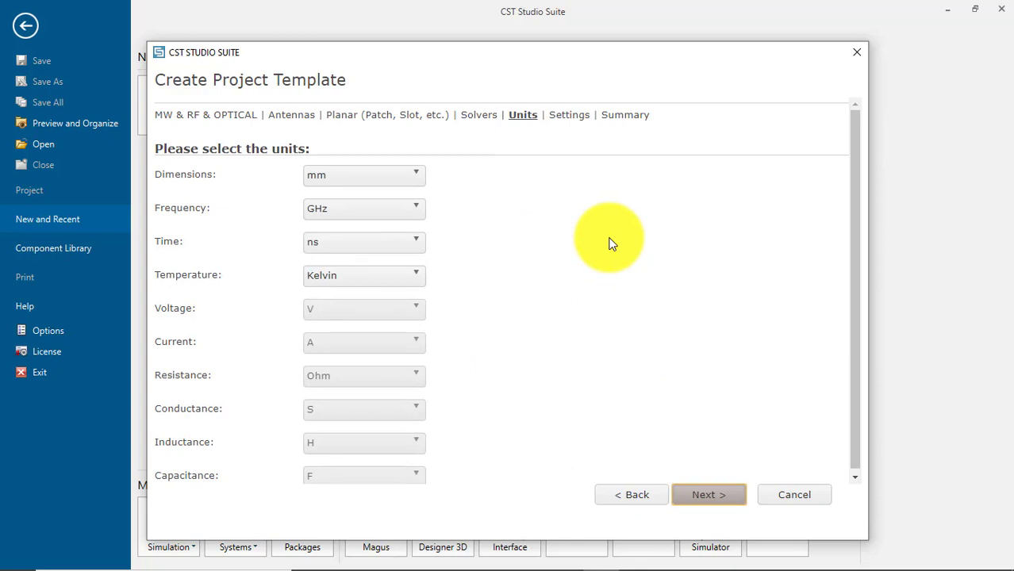
# - Set the template units to mm for dimensions, GHz for frequency and ns for time, and continue to the settings
pyautogui.click(384, 176)
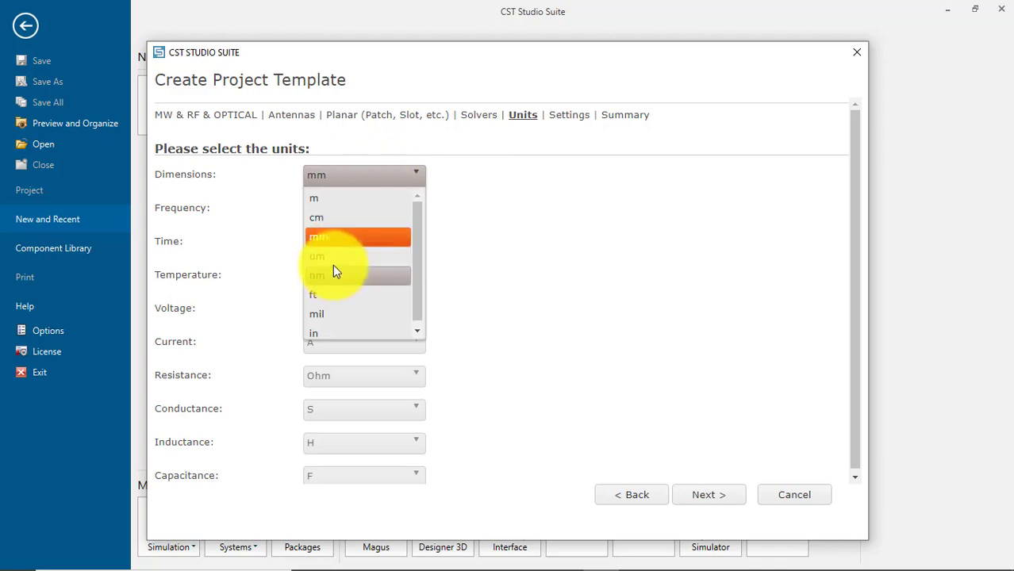
pyautogui.click(354, 216)
pyautogui.click(362, 181)
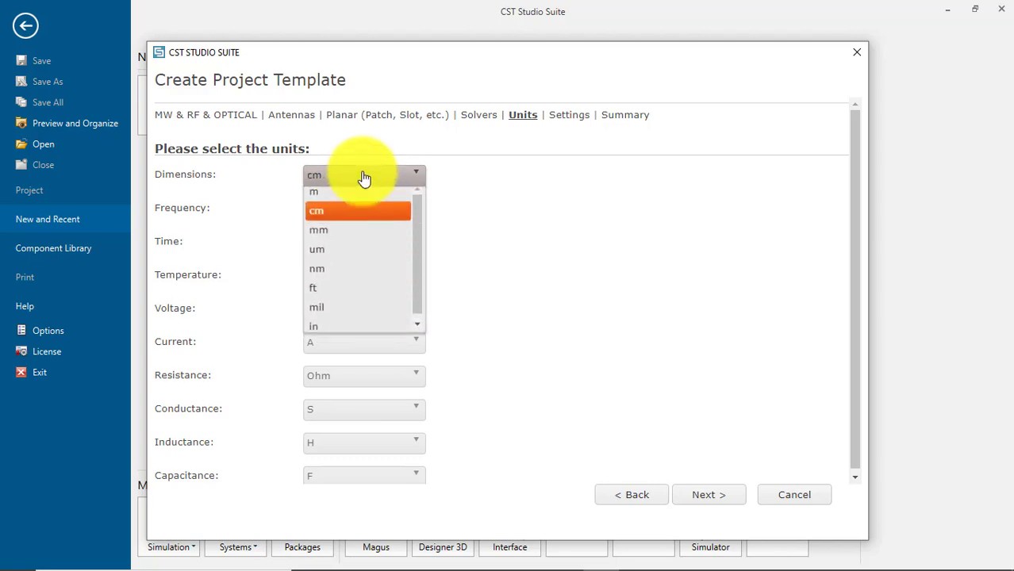
pyautogui.click(346, 245)
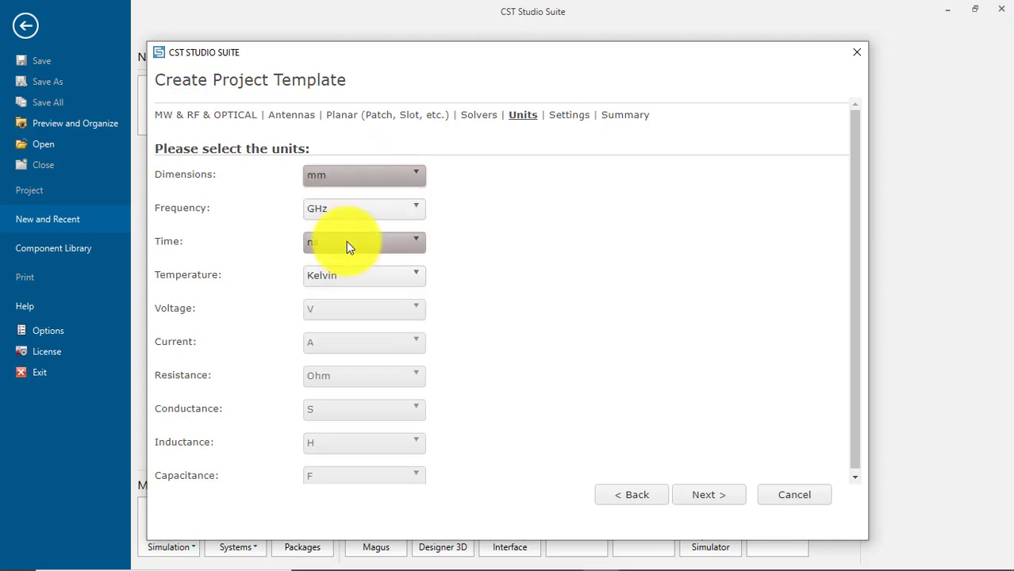
pyautogui.click(369, 215)
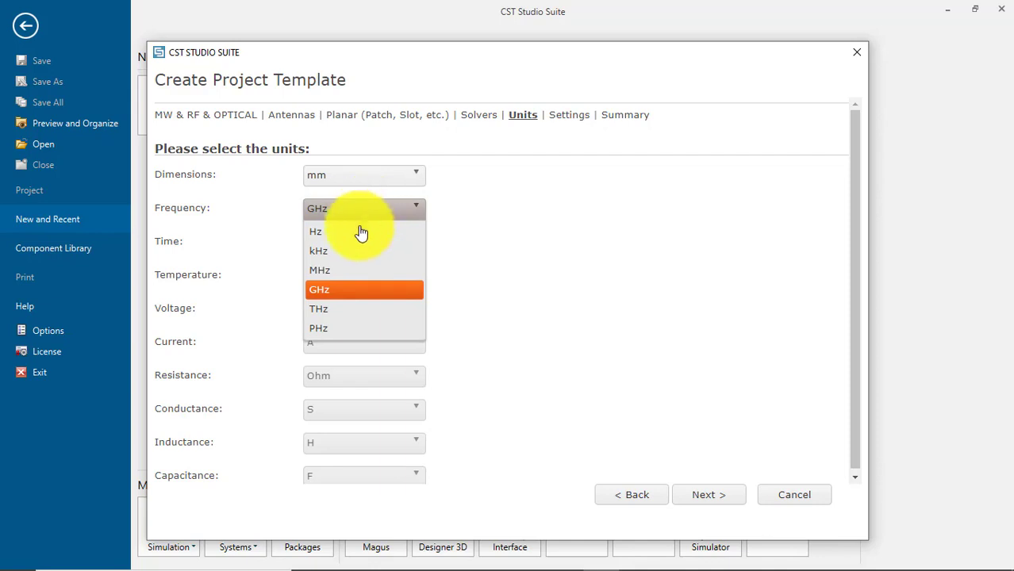
pyautogui.click(341, 289)
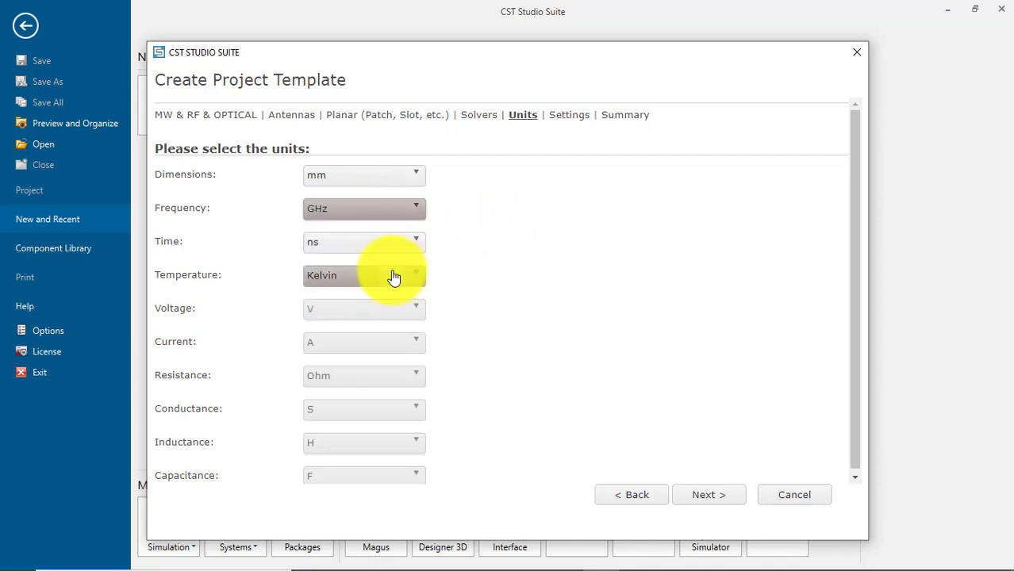
pyautogui.click(388, 248)
pyautogui.click(388, 249)
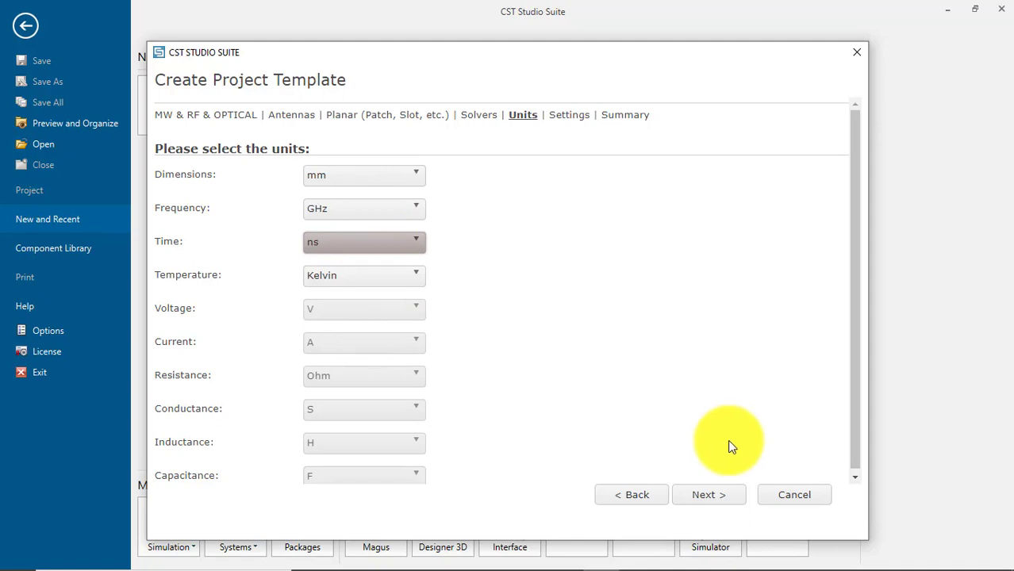
pyautogui.click(709, 496)
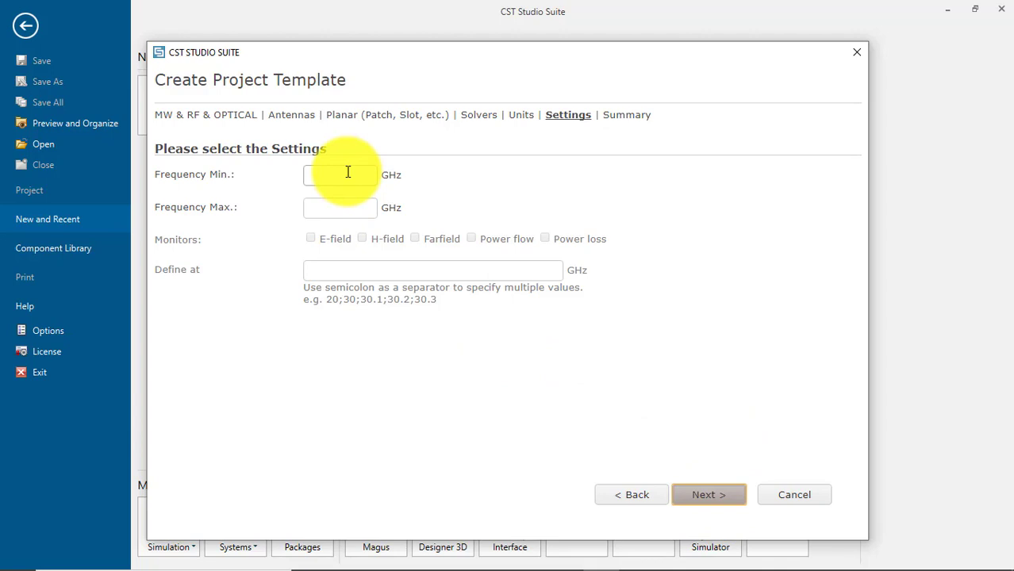
# - Set the template's frequency range to a minimum of 2 GHz and a maximum of 3 GHz
pyautogui.click(347, 171)
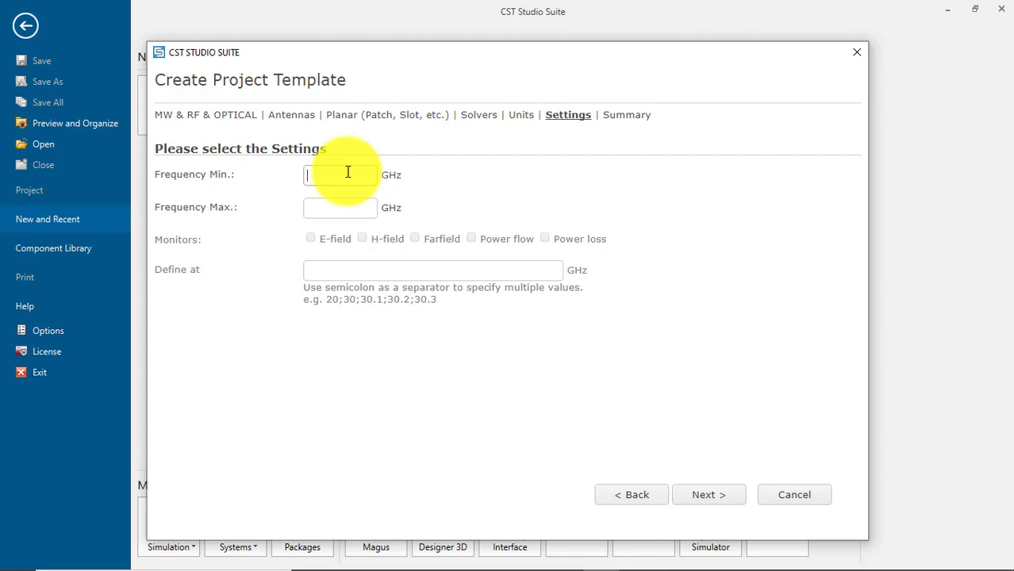
pyautogui.write('2')
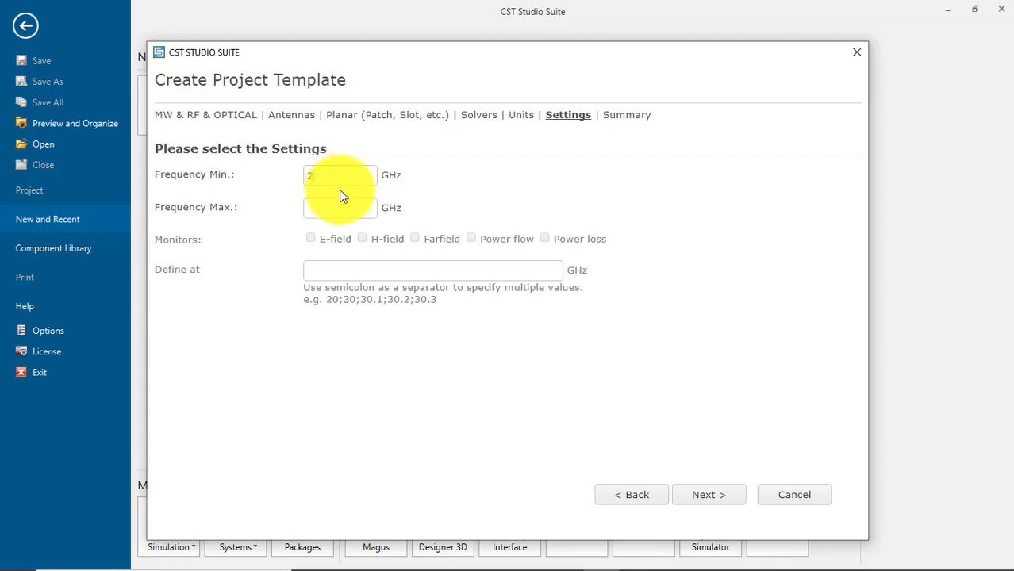
pyautogui.click(335, 208)
pyautogui.write('4')
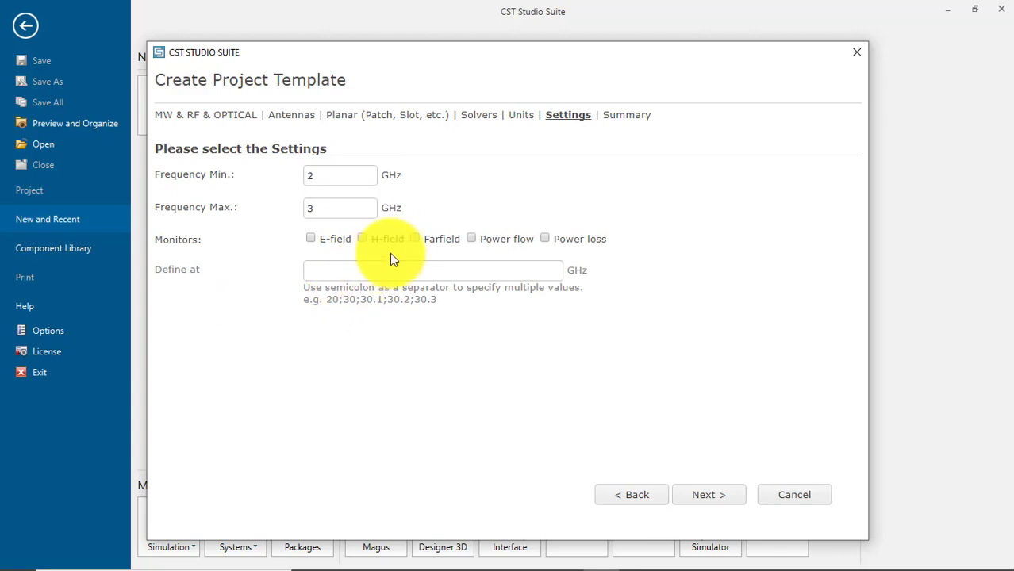
# - Try out the E-field, H-field, Farfield and Power flow monitors and leave only Farfield enabled
pyautogui.click(311, 239)
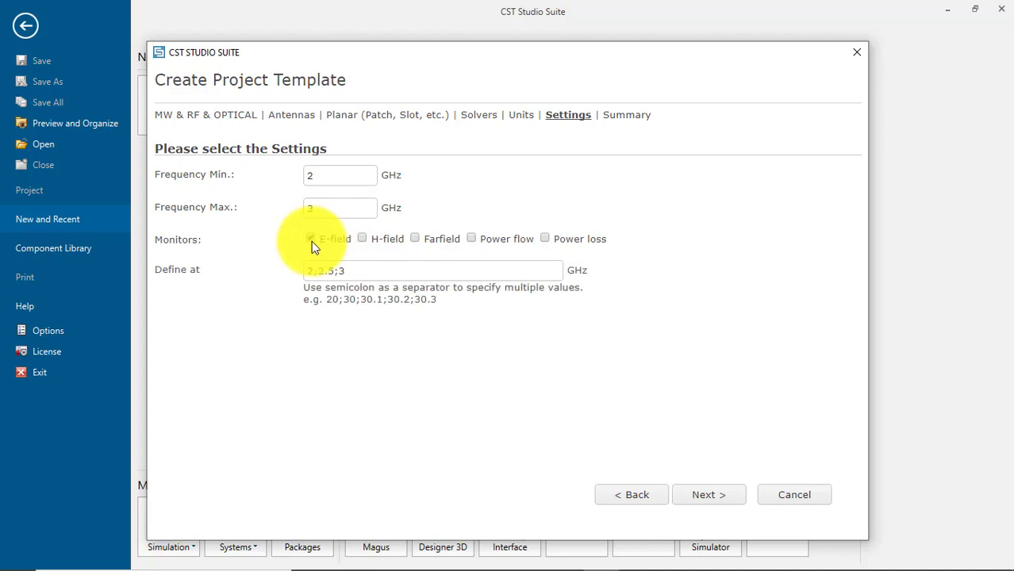
pyautogui.click(363, 238)
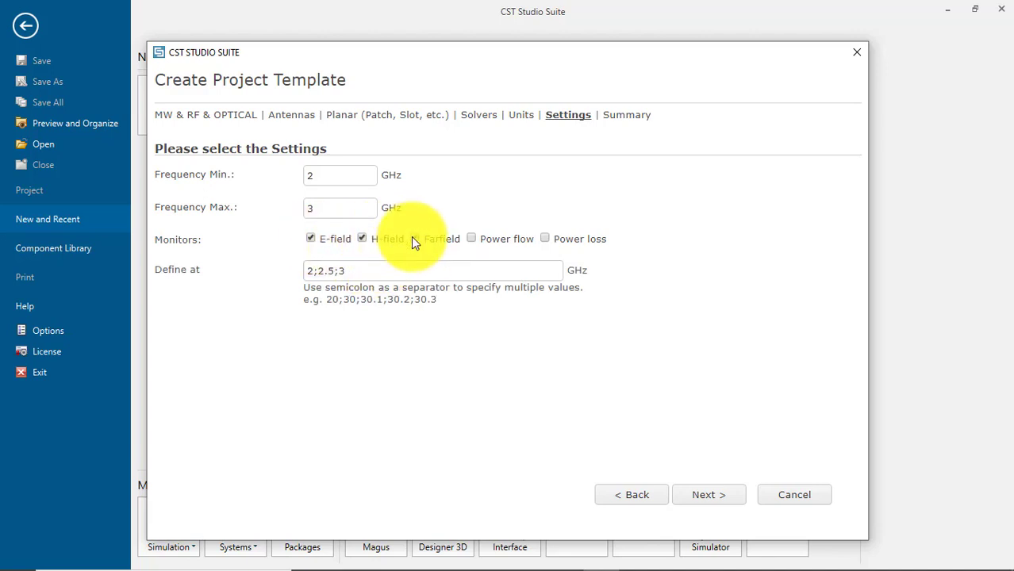
pyautogui.click(414, 238)
pyautogui.click(485, 235)
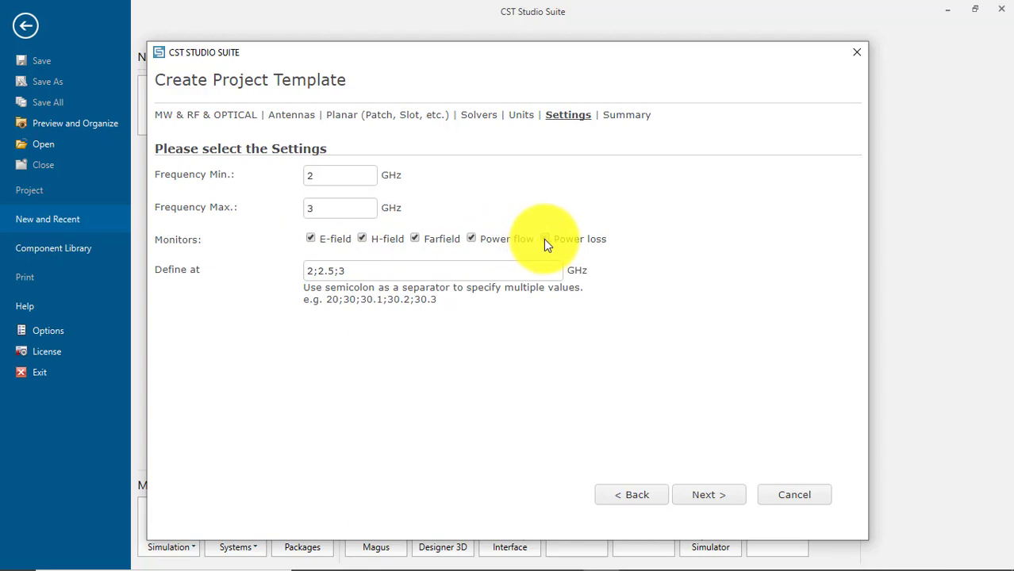
pyautogui.click(471, 238)
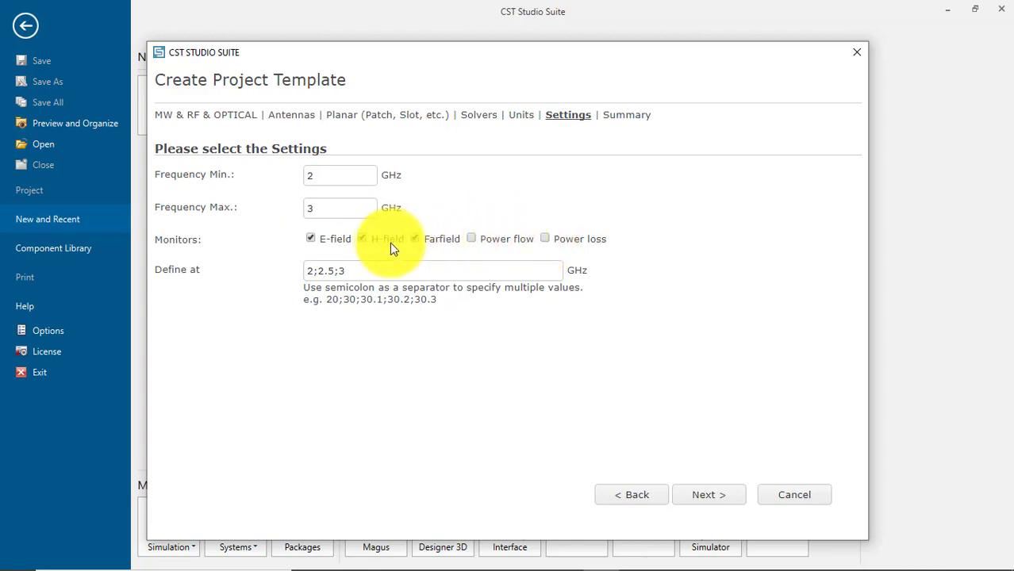
pyautogui.click(363, 238)
pyautogui.click(310, 239)
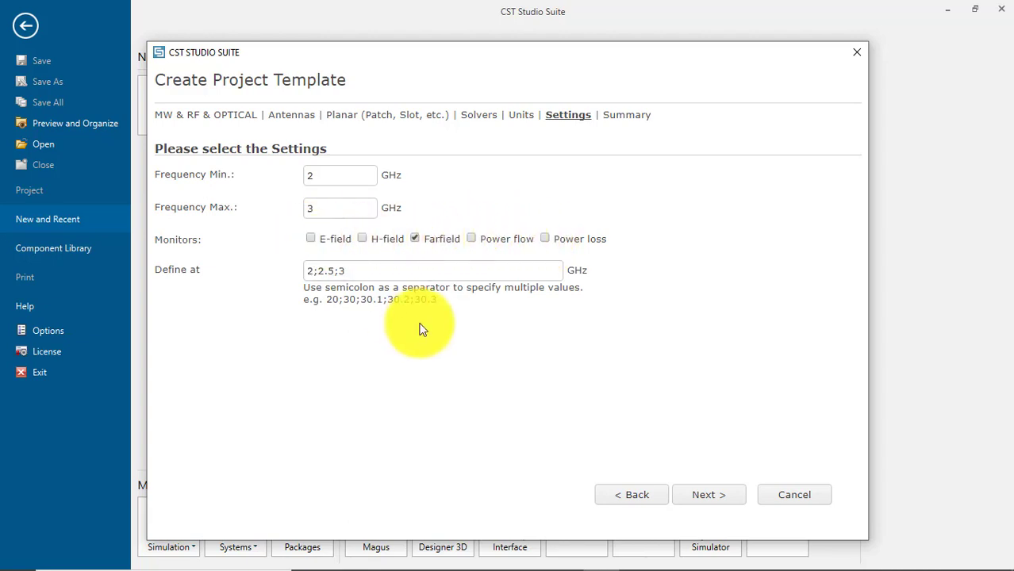
# - Define the farfield monitor at 2.5 GHz only and finish creating the Antenna - Planar template
pyautogui.moveTo(366, 272); pyautogui.dragTo(168, 313)
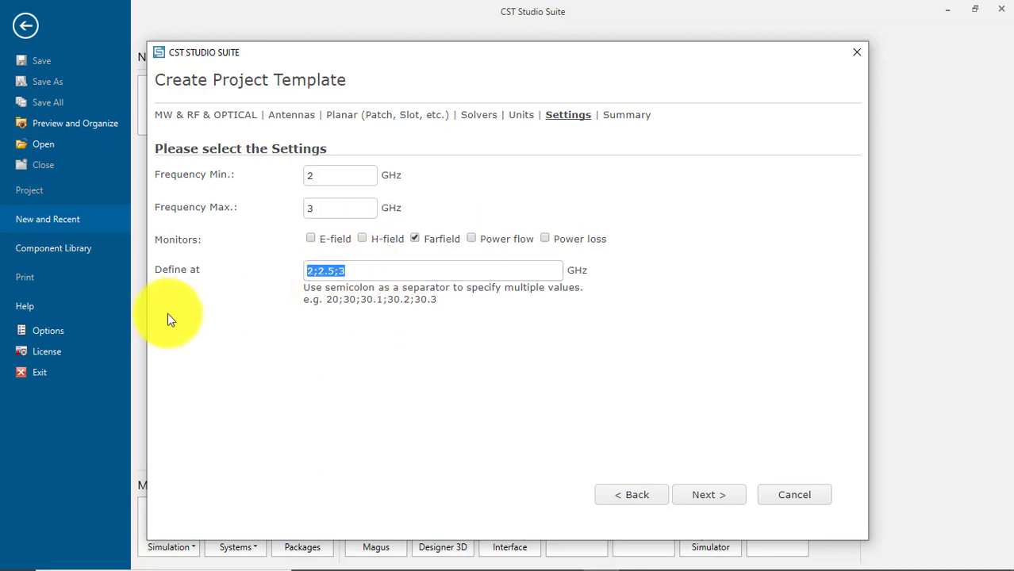
pyautogui.write('2,')
pyautogui.press('BackSpace')
pyautogui.write('.5; 3')
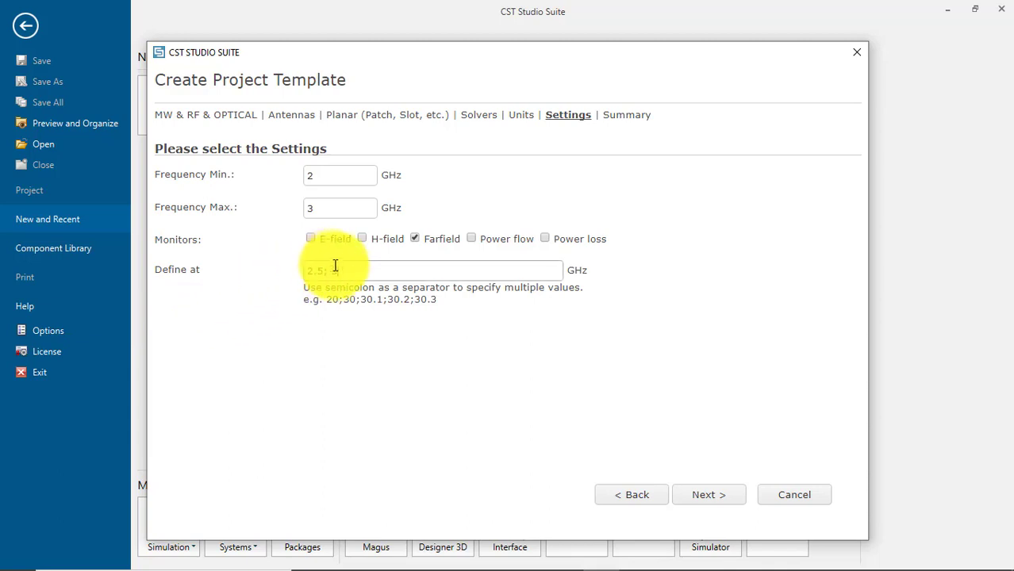
pyautogui.moveTo(323, 272); pyautogui.dragTo(333, 272)
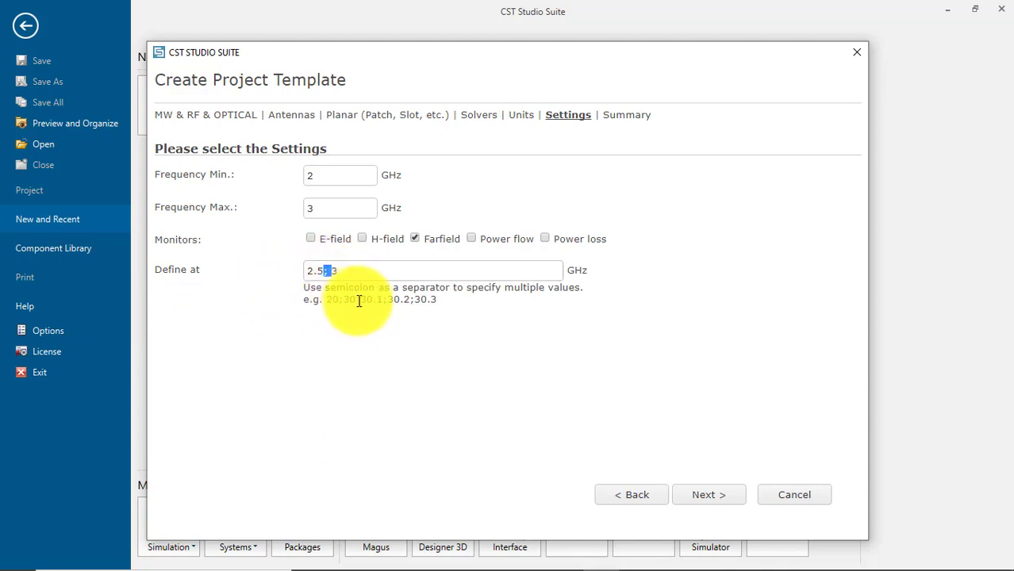
pyautogui.click(341, 271)
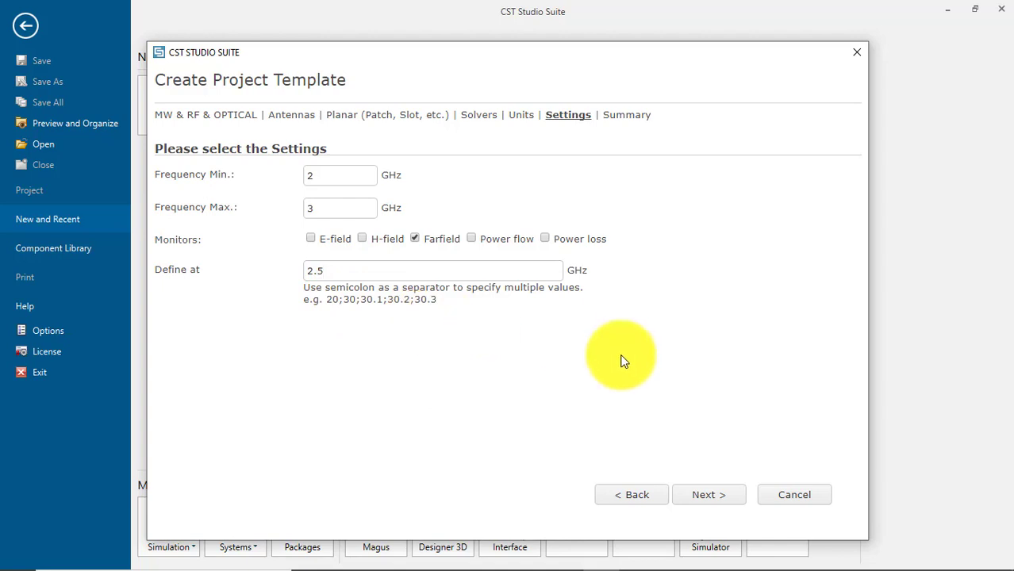
pyautogui.click(692, 495)
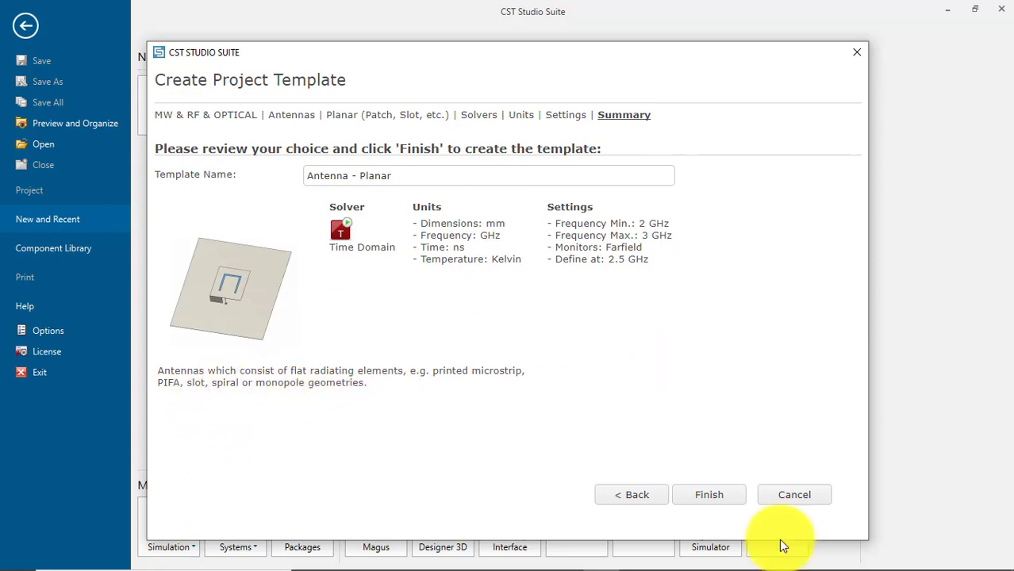
pyautogui.click(734, 494)
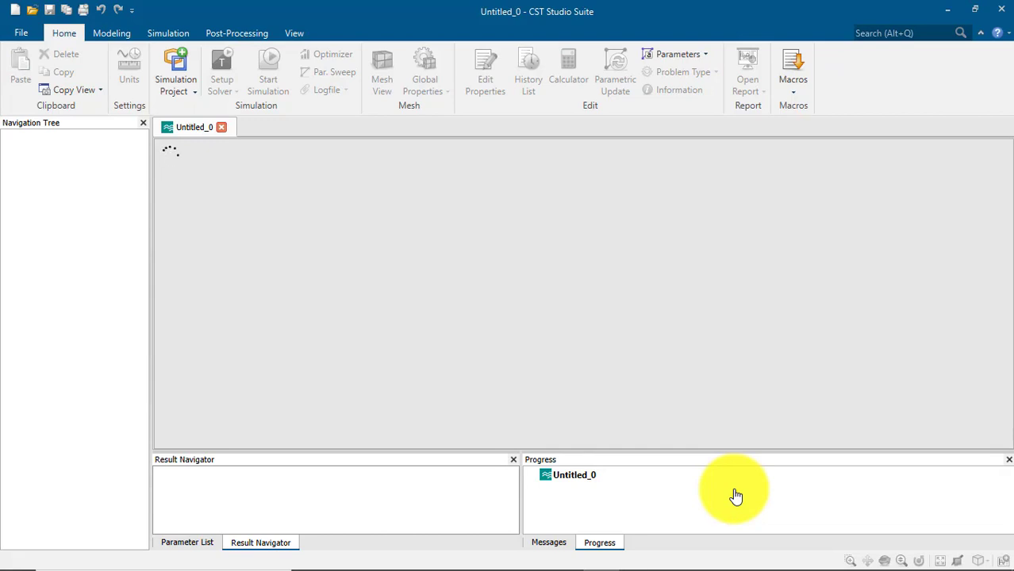
# - Review the Antenna - Planar template's details on the New and Recent page and return to the project
pyautogui.click(10, 32)
pyautogui.click(187, 158)
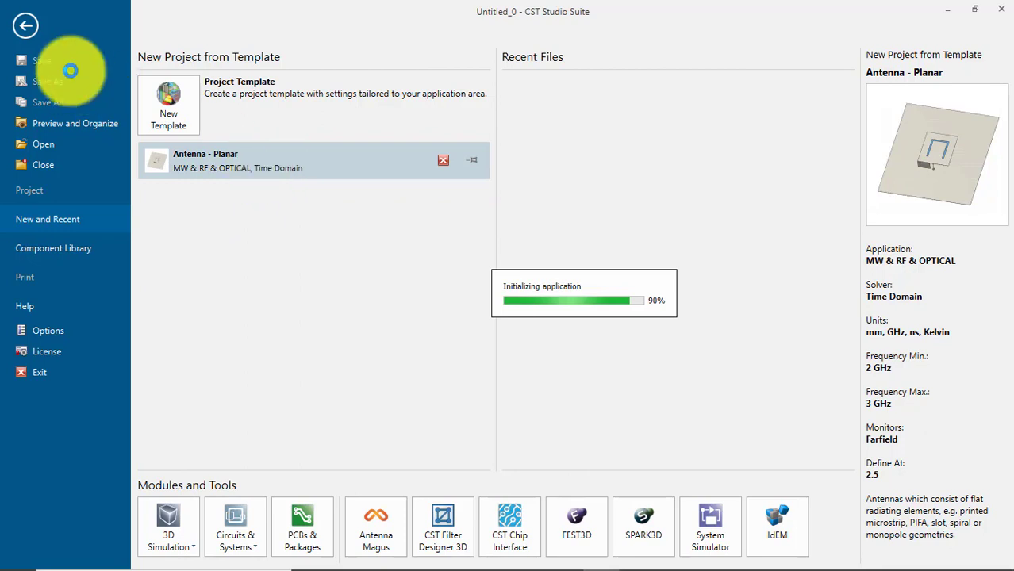
pyautogui.click(26, 24)
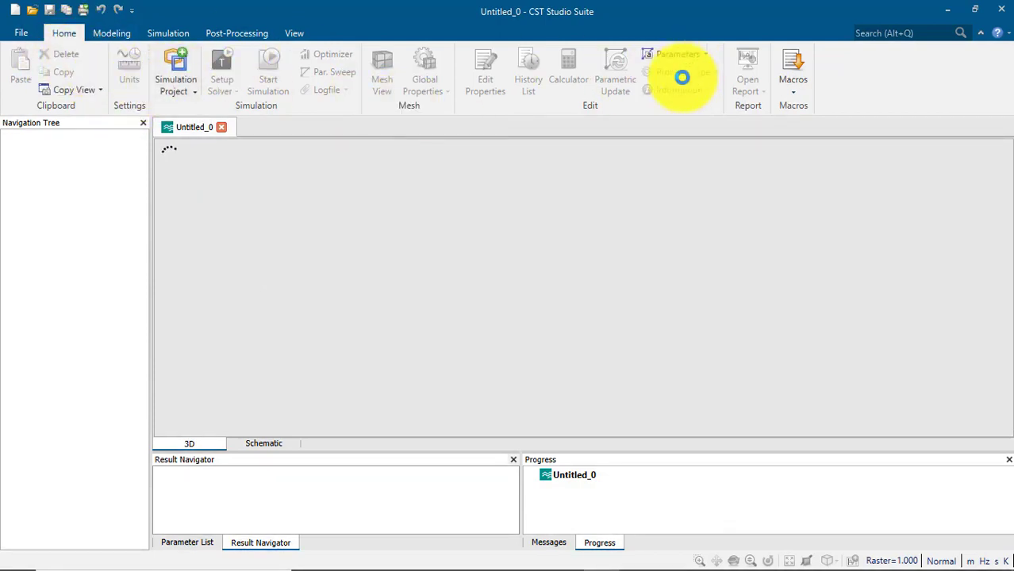
pyautogui.click(635, 551)
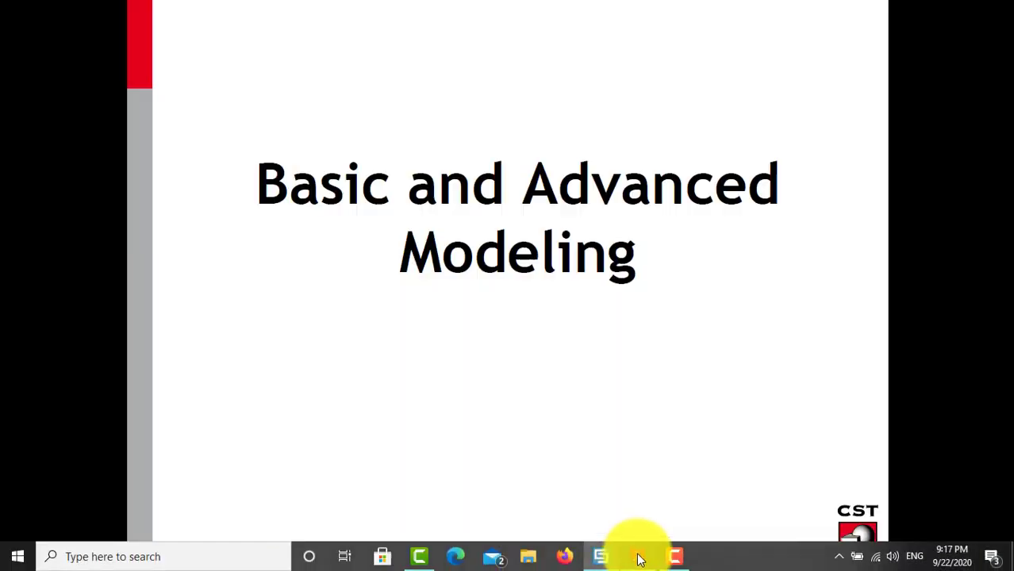
pyautogui.click(478, 236)
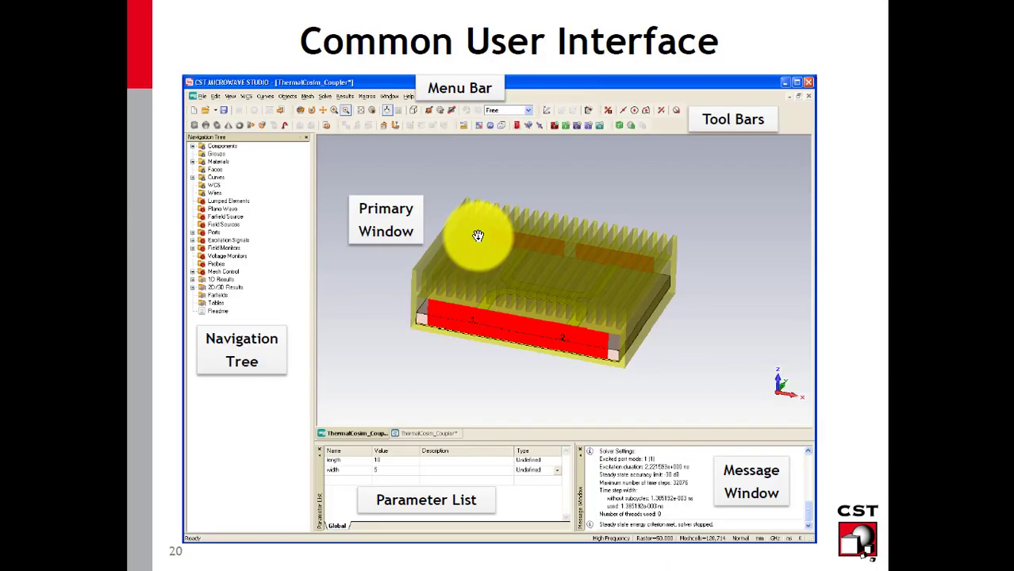
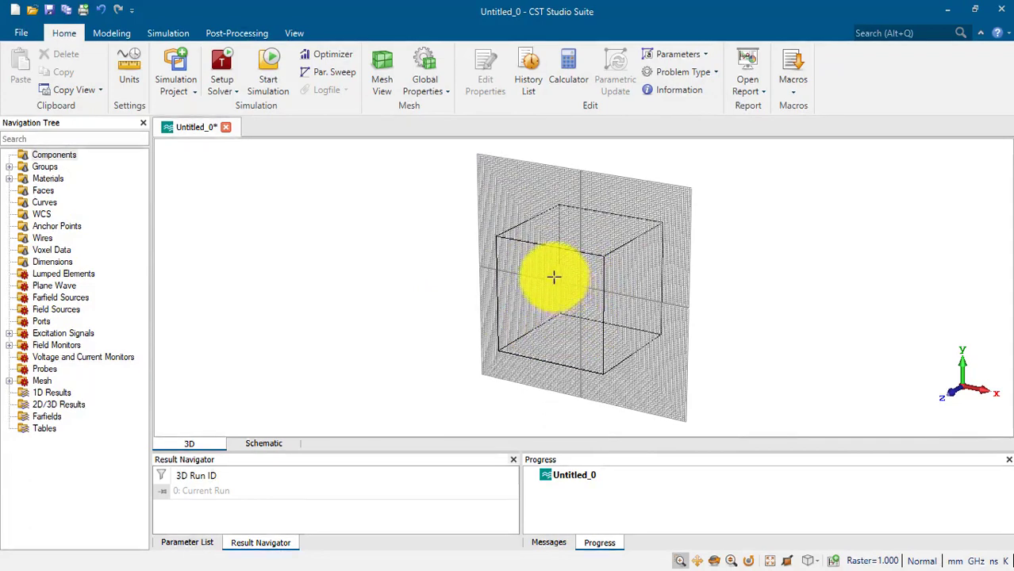
# - View the new project's working plane and bounding box from the front and from the side
pyautogui.press('5')
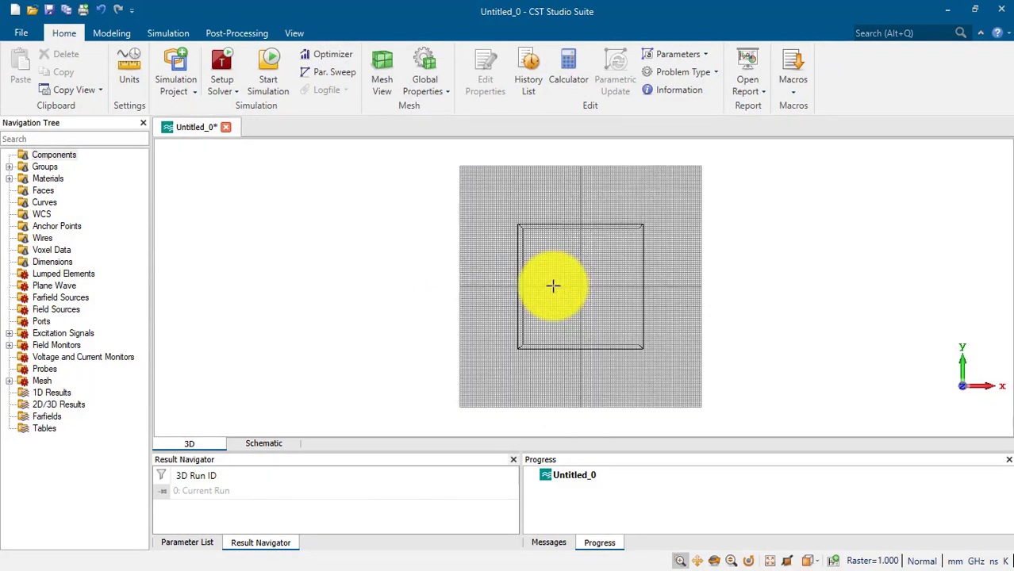
pyautogui.click(948, 381)
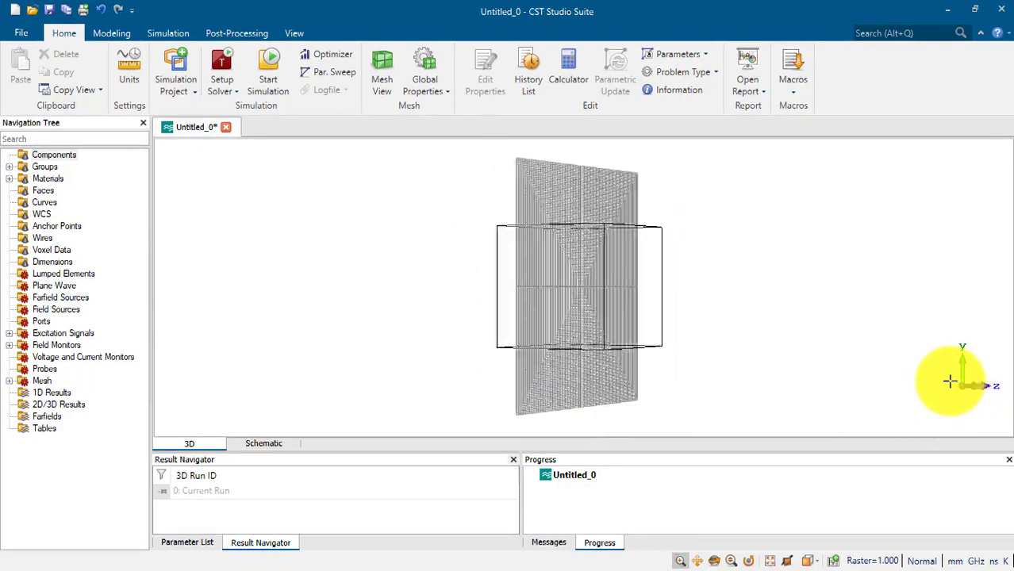
# - View the working plane and bounding box from several directions, ending with the front view of the xy plane
pyautogui.click(949, 382)
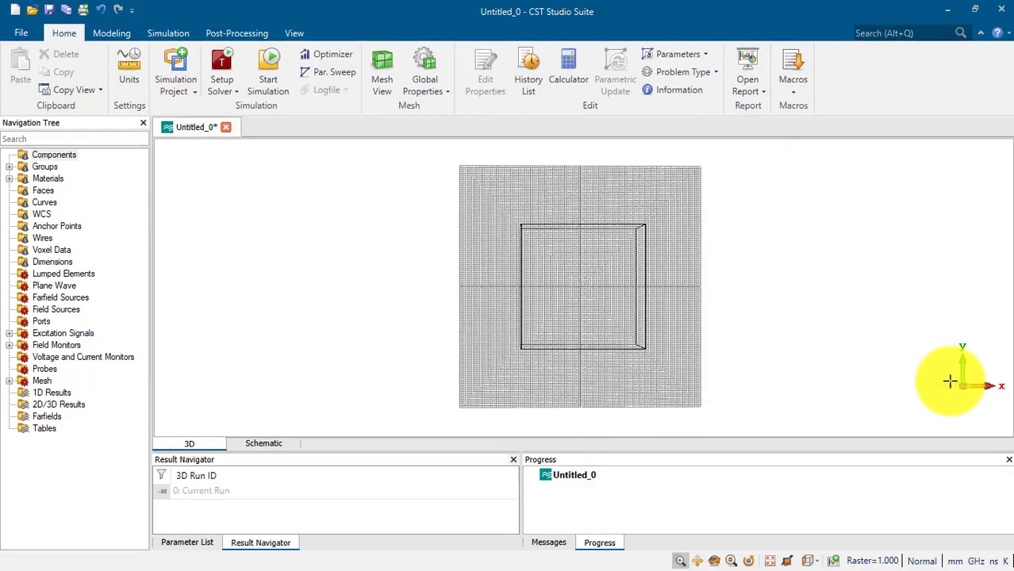
pyautogui.click(948, 381)
pyautogui.click(949, 381)
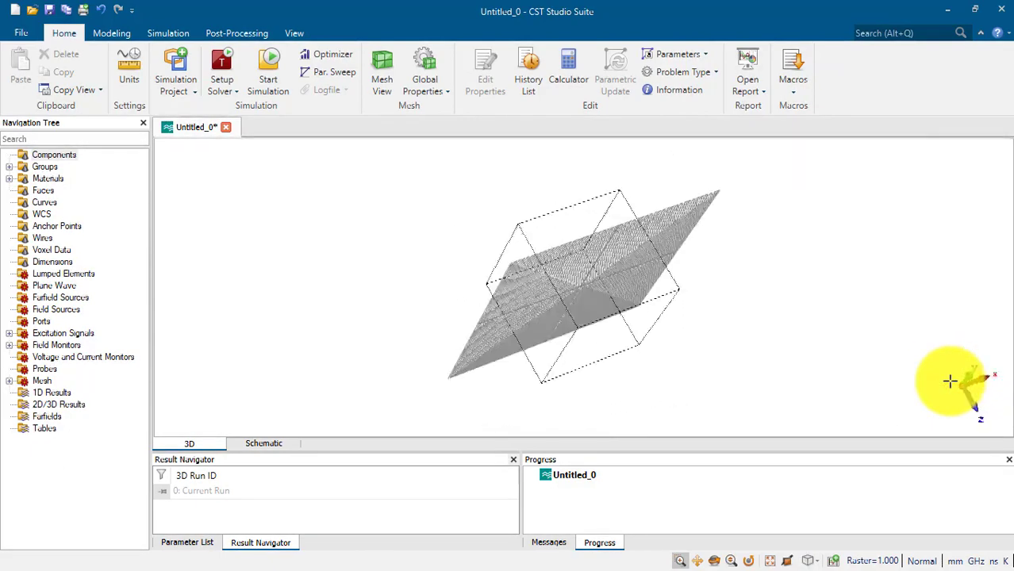
pyautogui.click(949, 381)
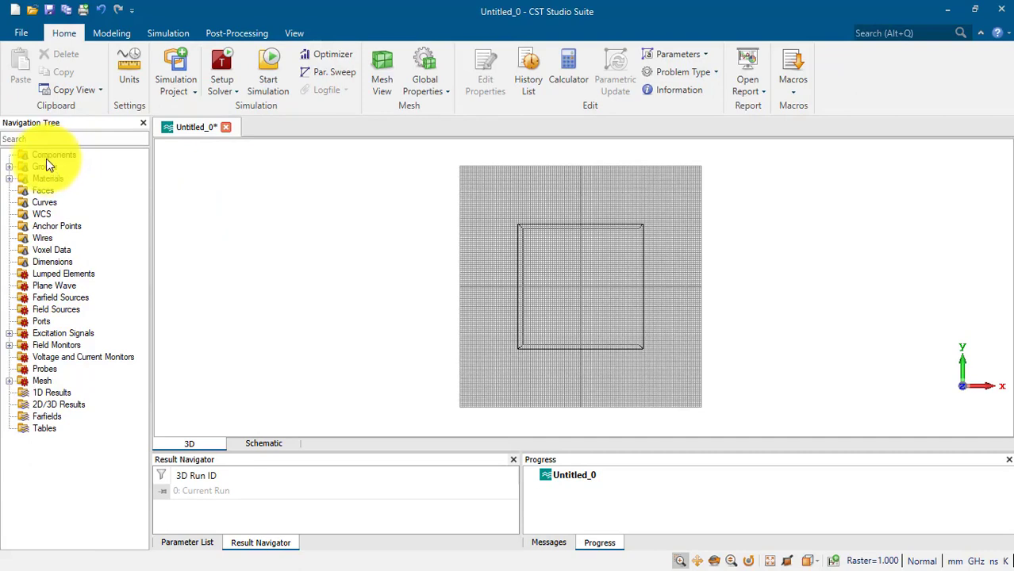
# - Look over the project's predefined materials and the available view options
pyautogui.click(9, 179)
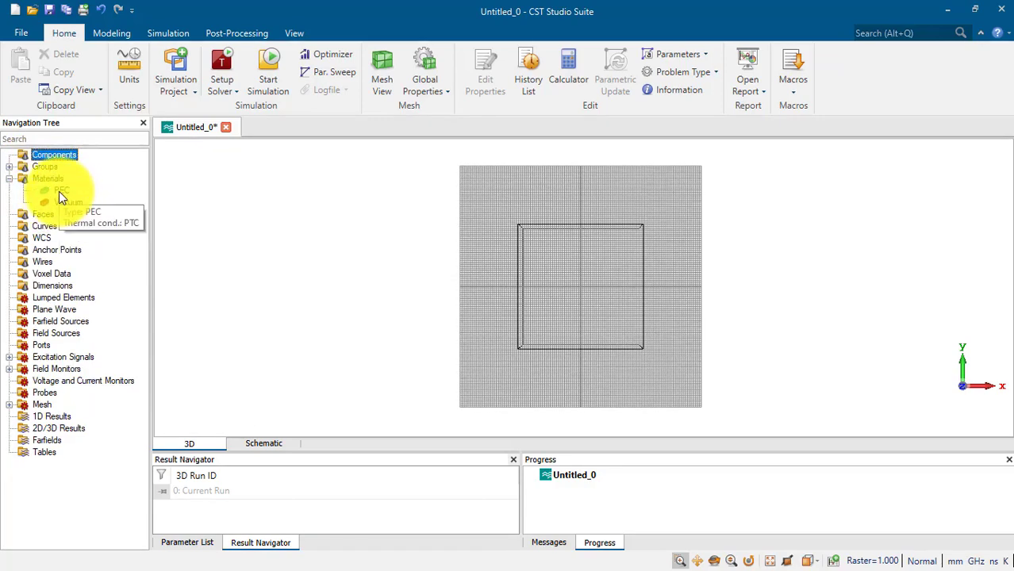
pyautogui.click(9, 179)
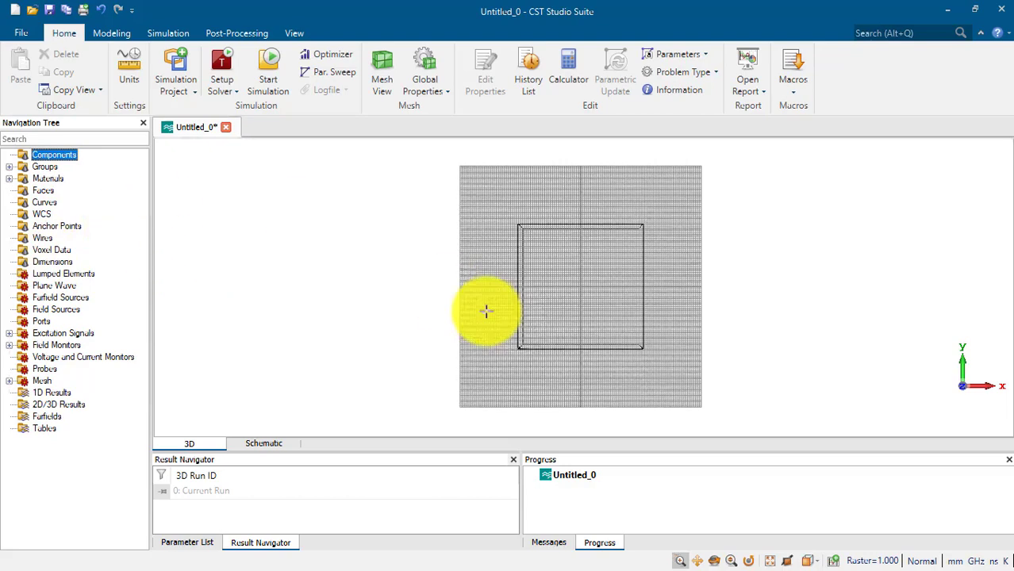
pyautogui.click(293, 32)
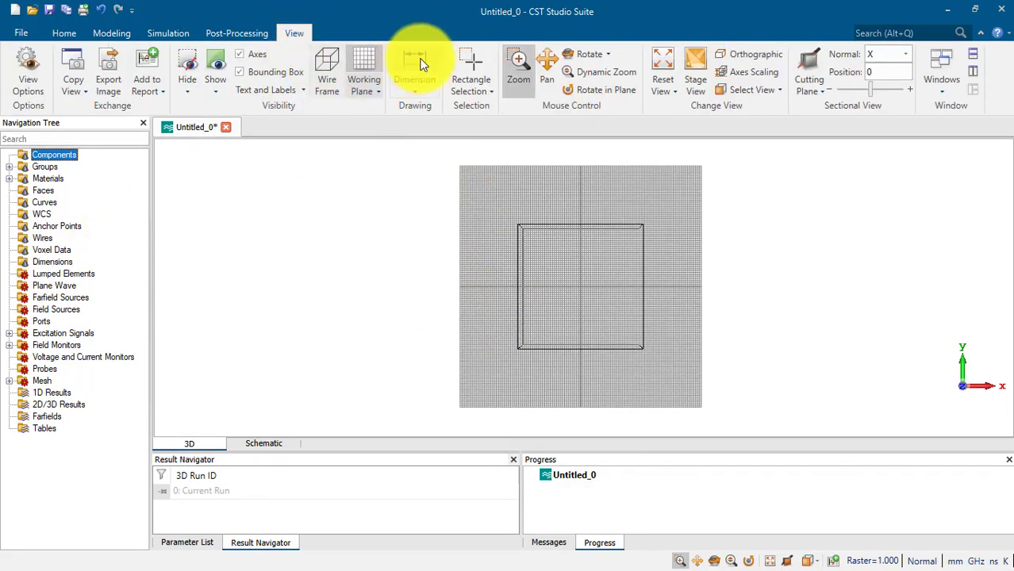
pyautogui.click(64, 33)
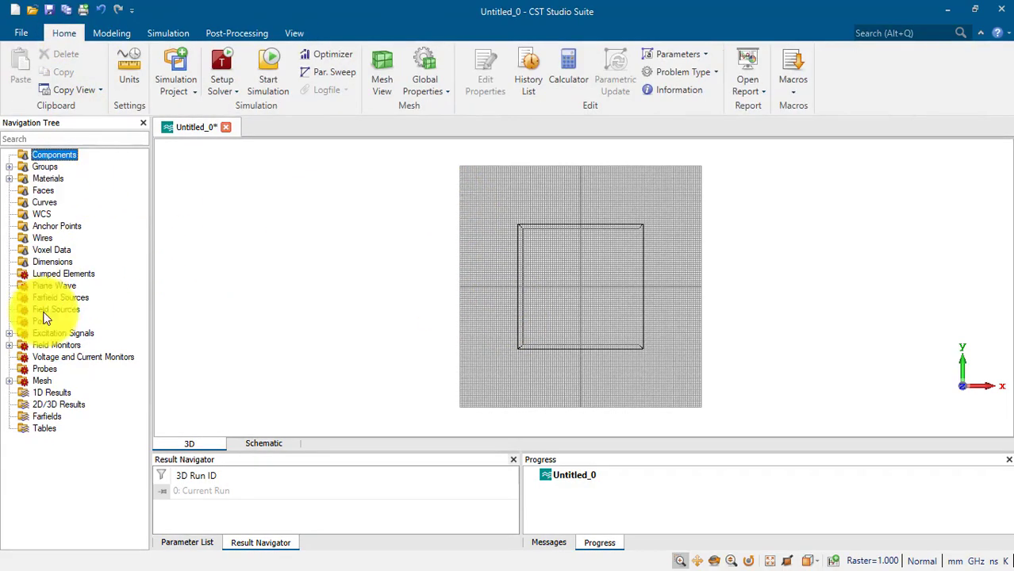
# - Display the default excitation signal's plot and review its signal definition without changing it
pyautogui.click(9, 333)
pyautogui.click(59, 346)
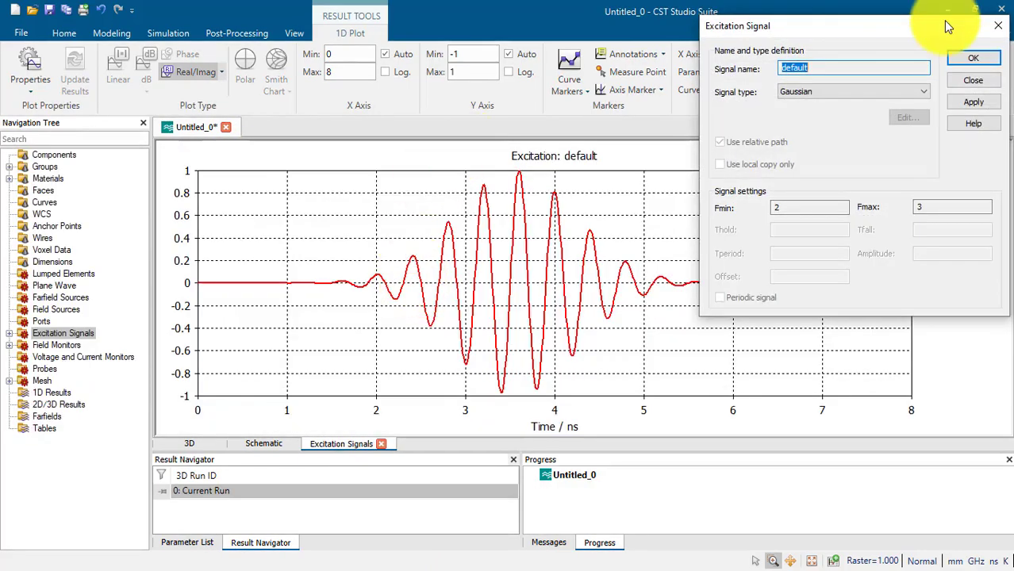
pyautogui.click(1000, 29)
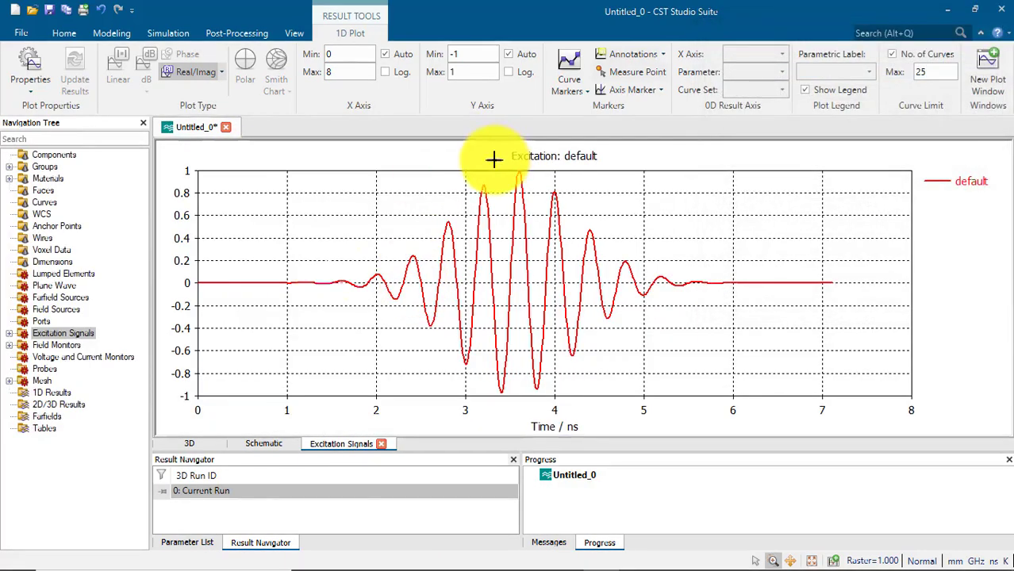
# - Show the 2.5 GHz farfield monitor in the 3D view and look through the Mesh folder's entries
pyautogui.click(9, 346)
pyautogui.click(70, 357)
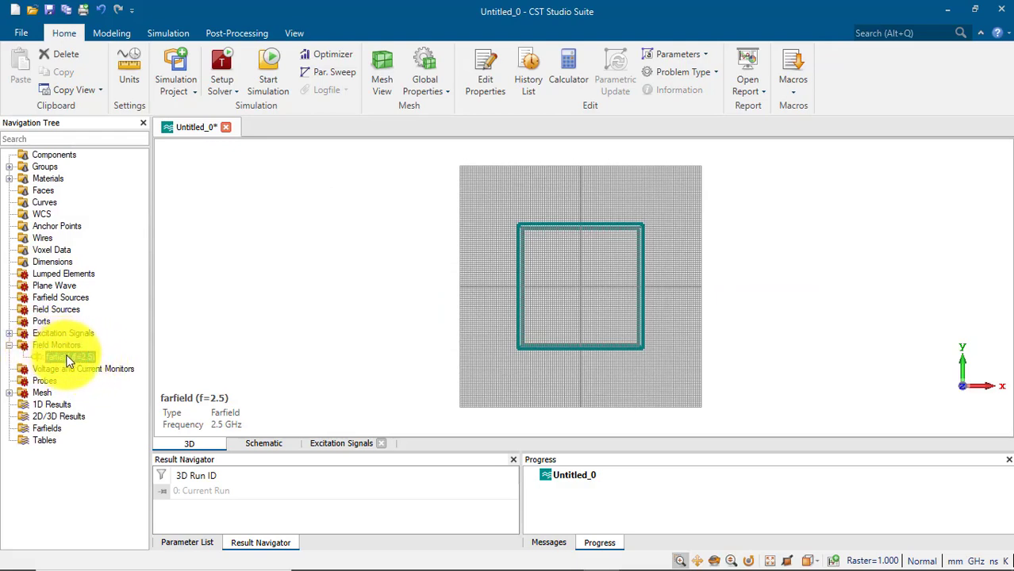
pyautogui.click(10, 346)
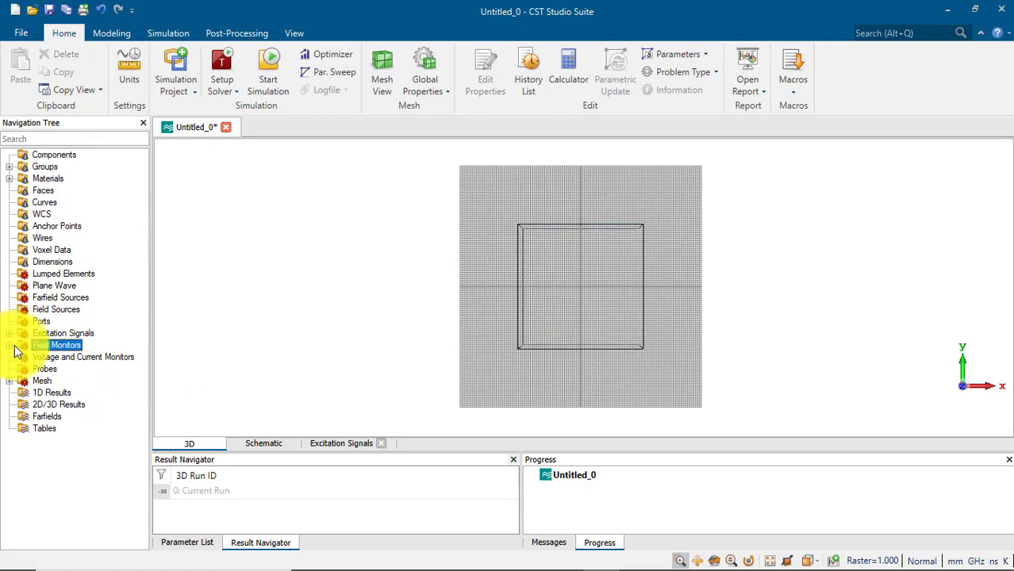
pyautogui.click(10, 381)
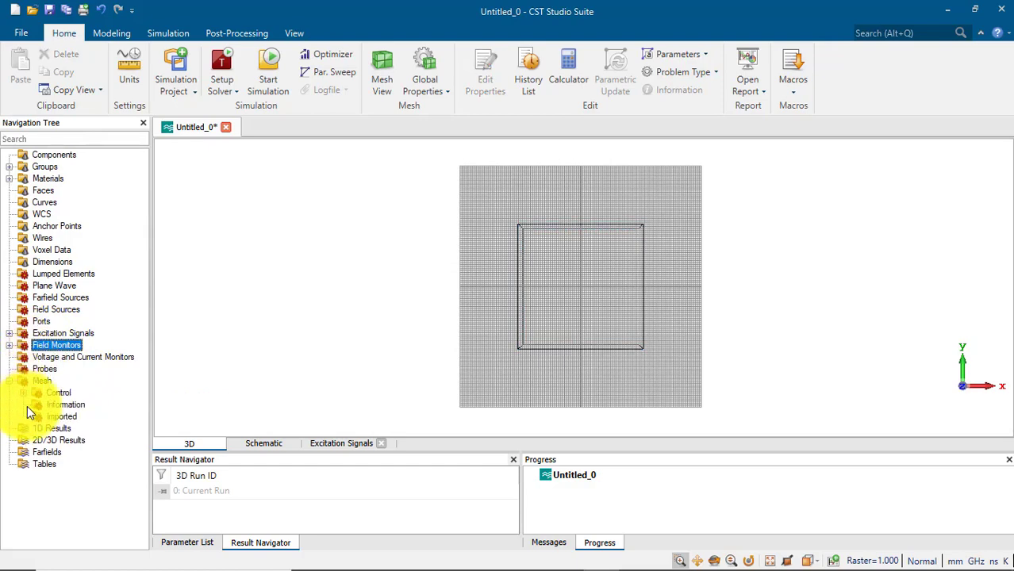
pyautogui.click(10, 382)
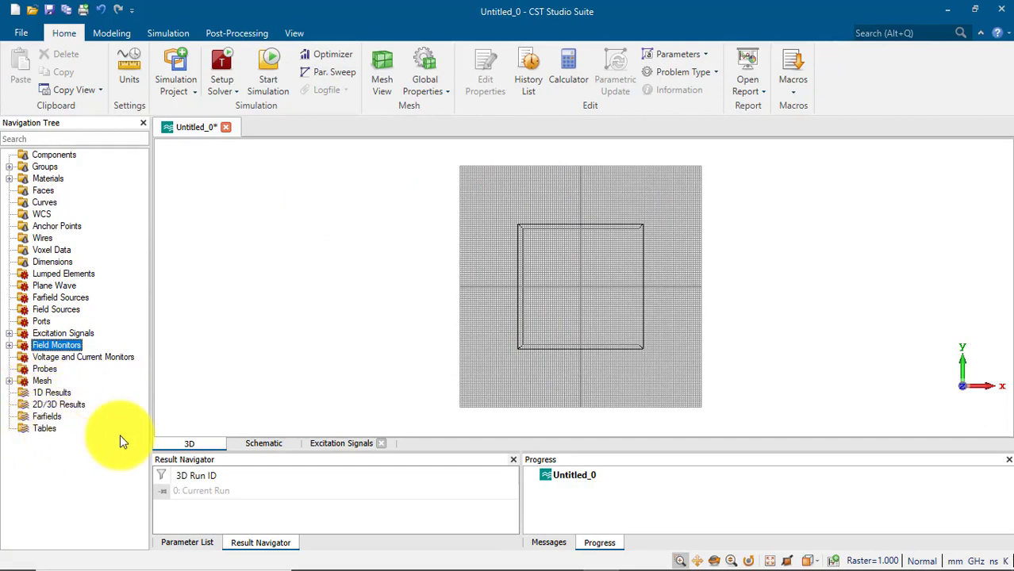
# - Review the project units and the result units without changing them
pyautogui.moveTo(208, 569)
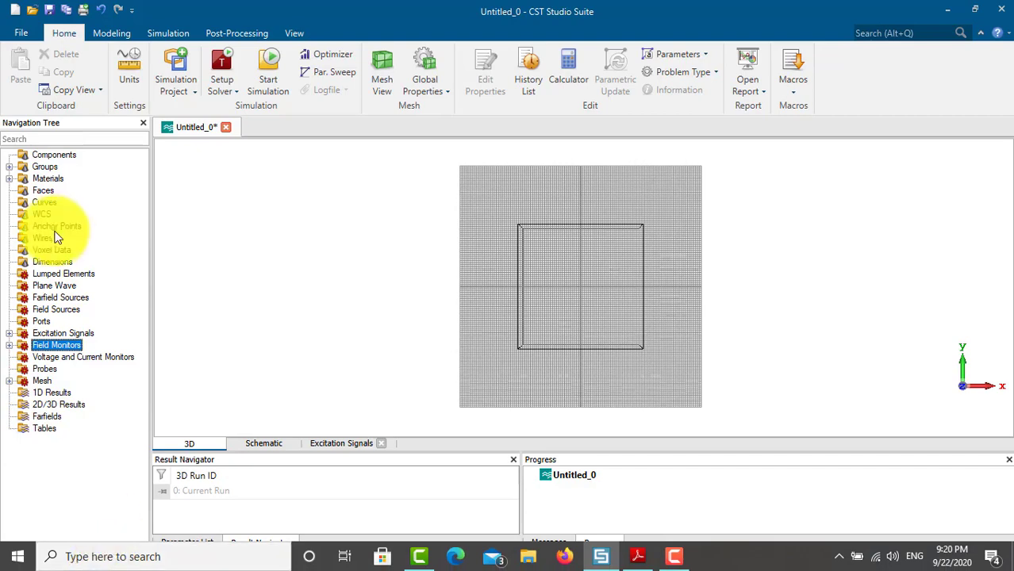
pyautogui.click(128, 82)
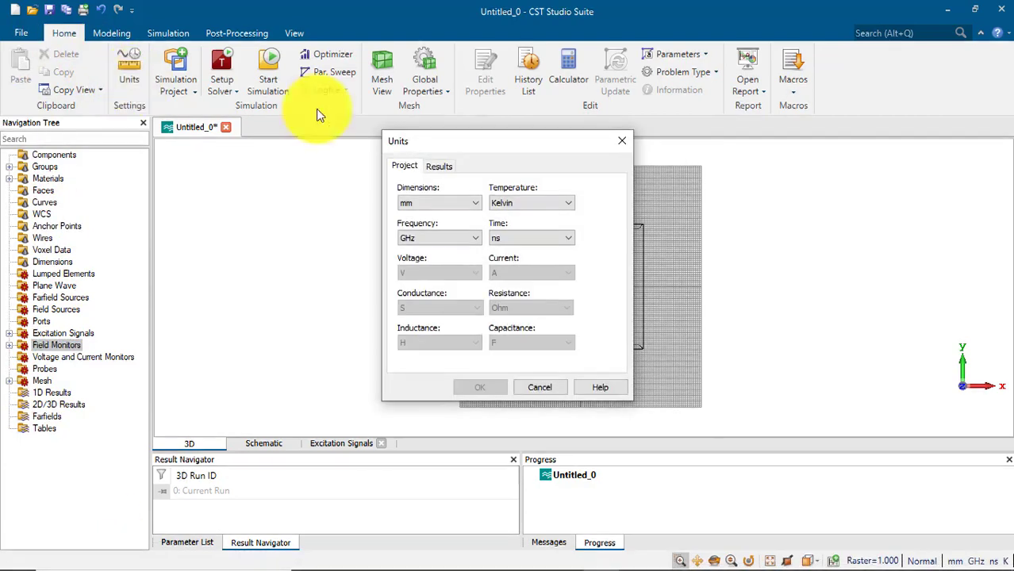
pyautogui.click(468, 209)
pyautogui.click(467, 208)
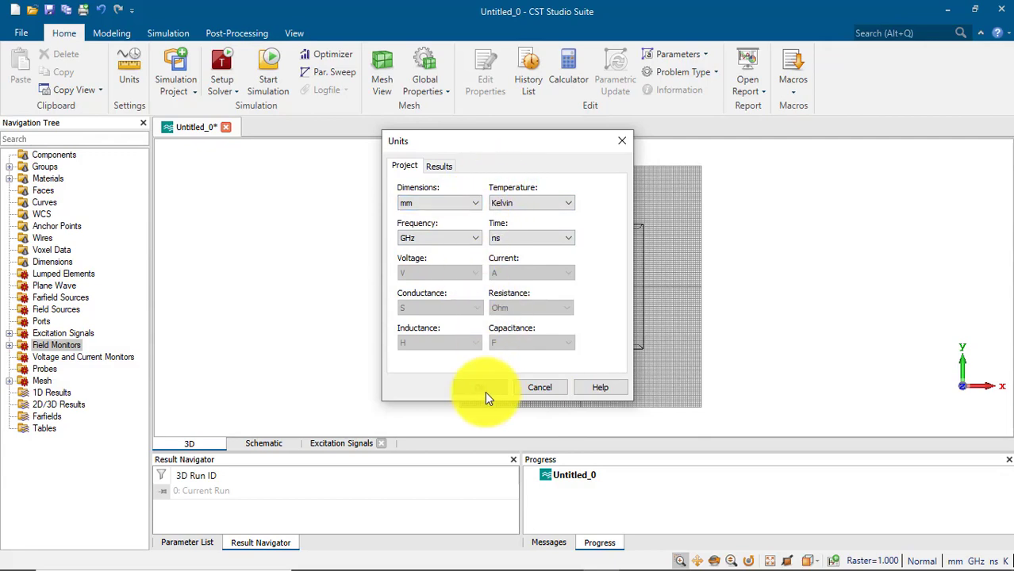
pyautogui.click(438, 164)
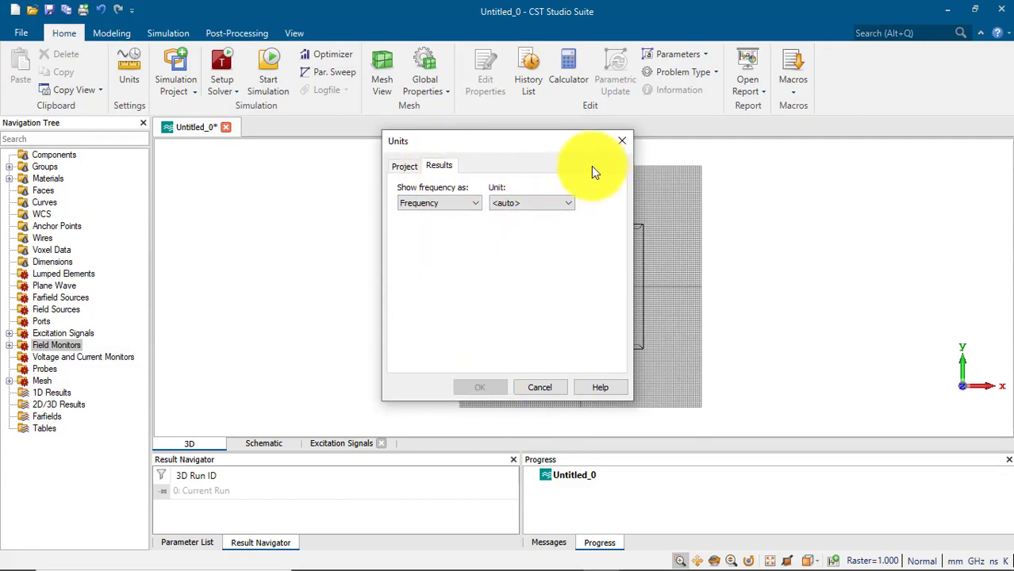
pyautogui.click(621, 141)
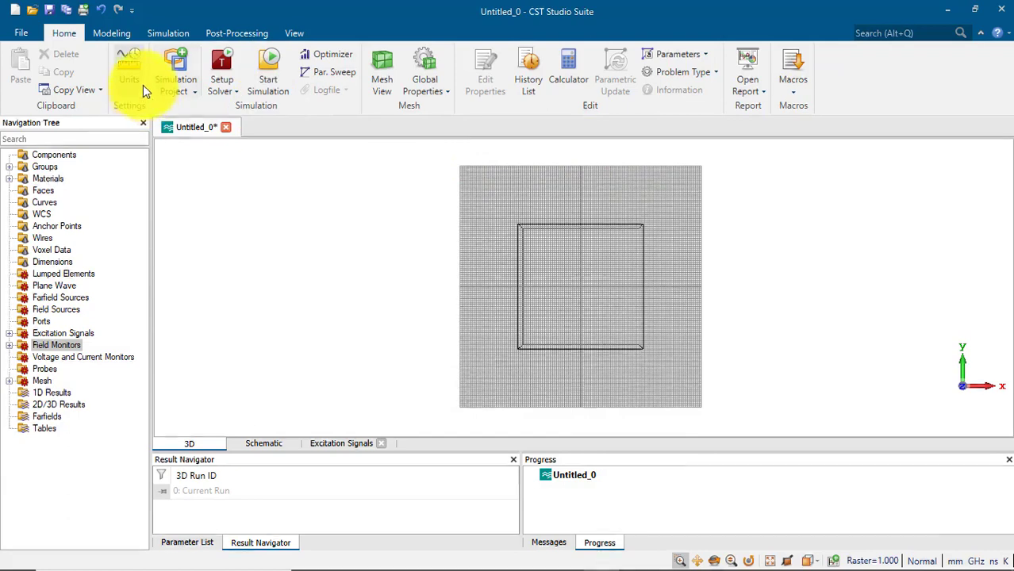
# - Review the available simulation project types, including EM-Thermal Coupling, and the list of available solvers
pyautogui.click(188, 93)
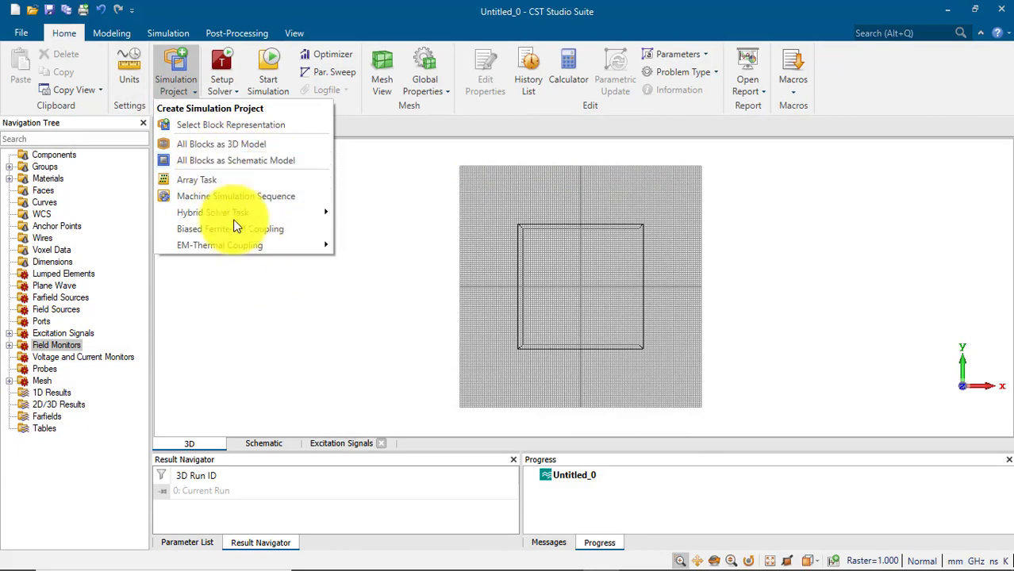
pyautogui.moveTo(257, 252)
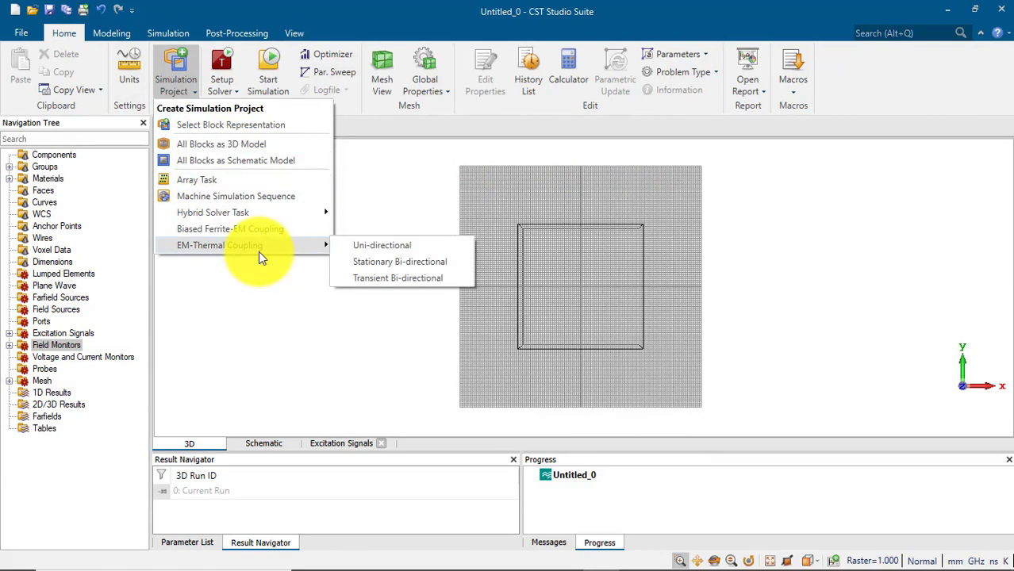
pyautogui.click(261, 277)
pyautogui.click(232, 96)
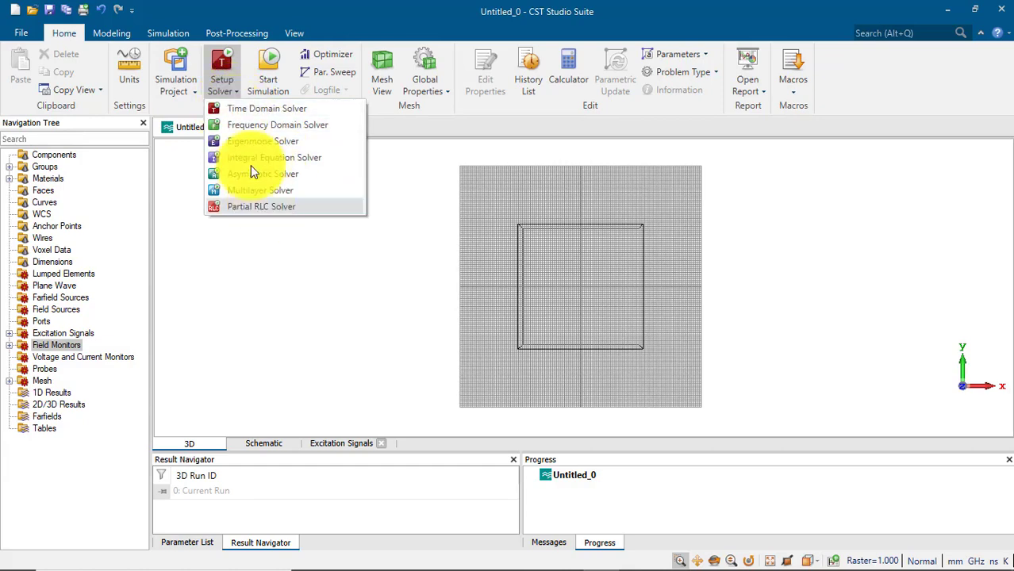
pyautogui.click(258, 248)
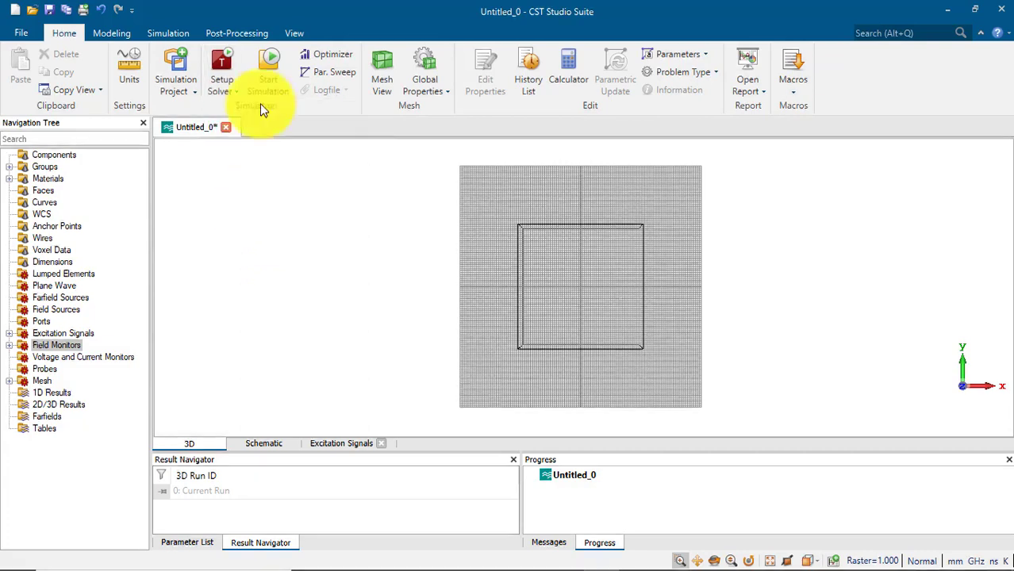
# - Open the Optimizer from the Time Domain Solver setup and review its settings, goals and simulation type before closing it
pyautogui.click(224, 62)
pyautogui.click(595, 331)
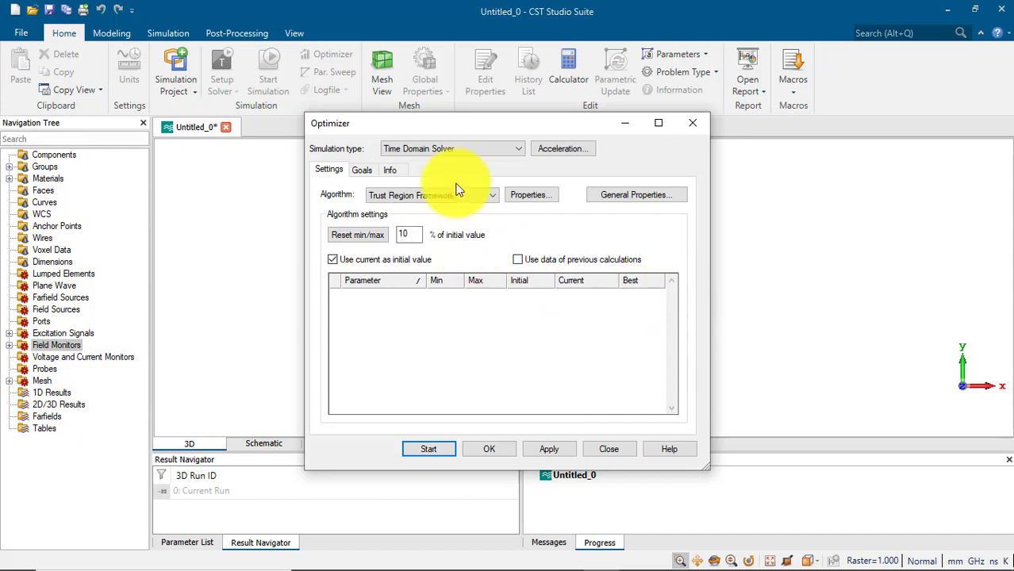
pyautogui.click(361, 170)
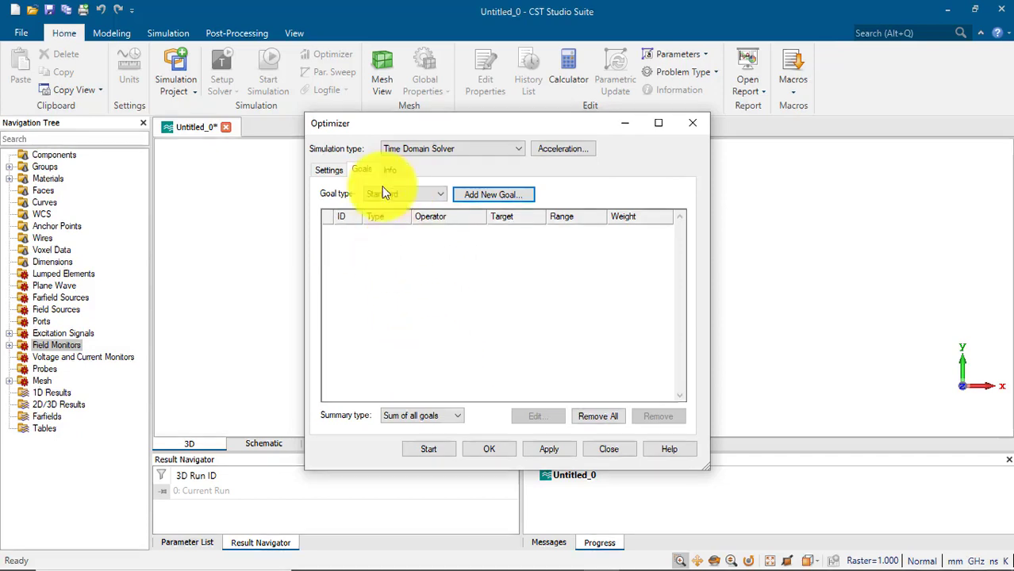
pyautogui.click(329, 170)
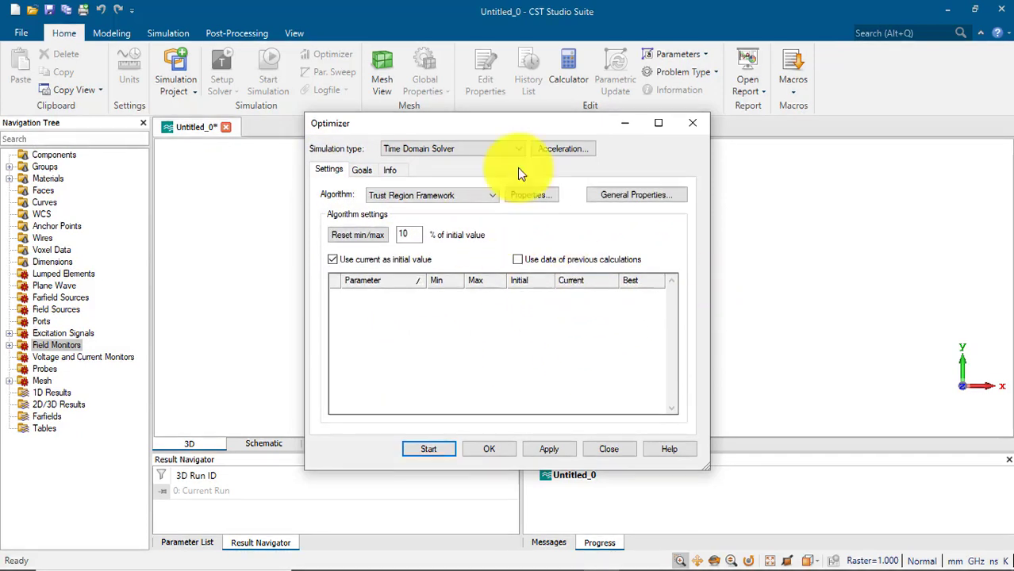
pyautogui.click(497, 150)
pyautogui.click(496, 149)
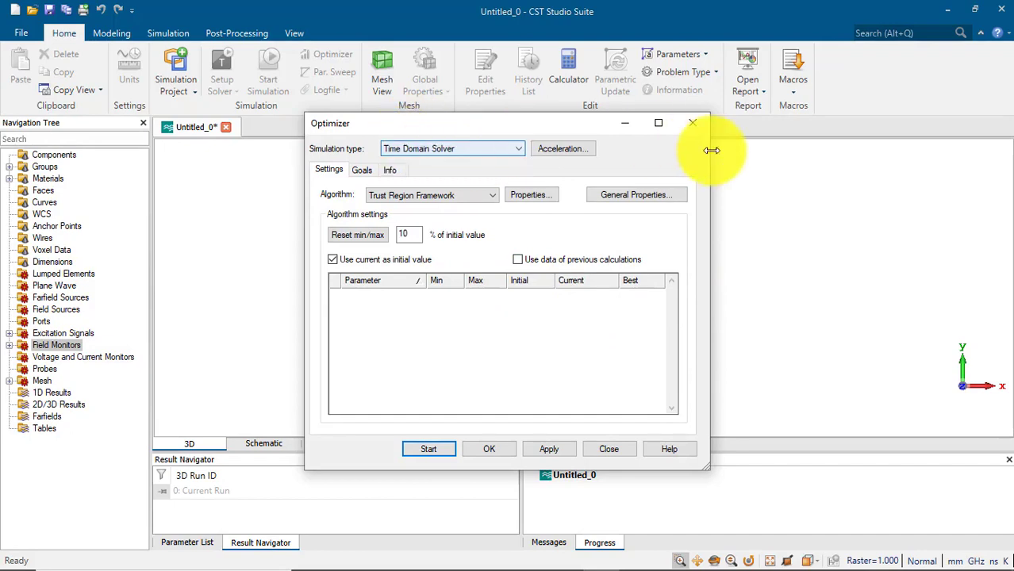
pyautogui.click(693, 123)
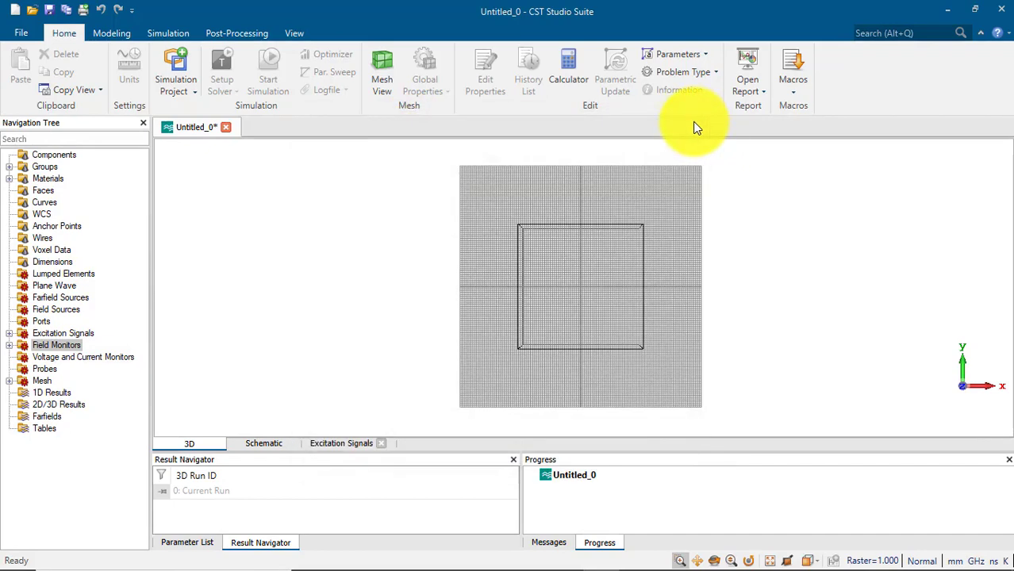
# - Look at the Parameter Sweep setup and the model's mesh view, leaving both without changes
pyautogui.click(332, 73)
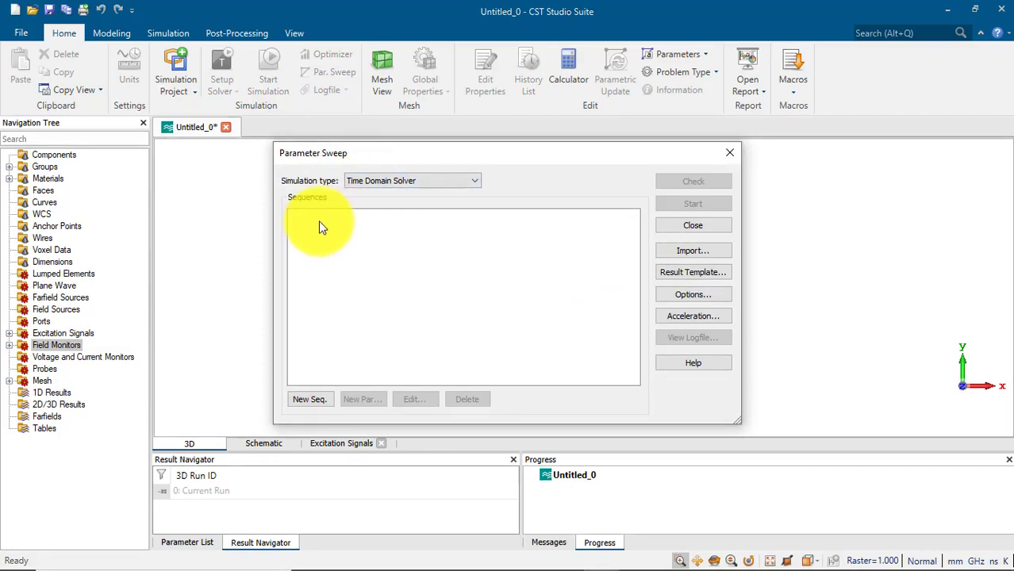
pyautogui.click(730, 154)
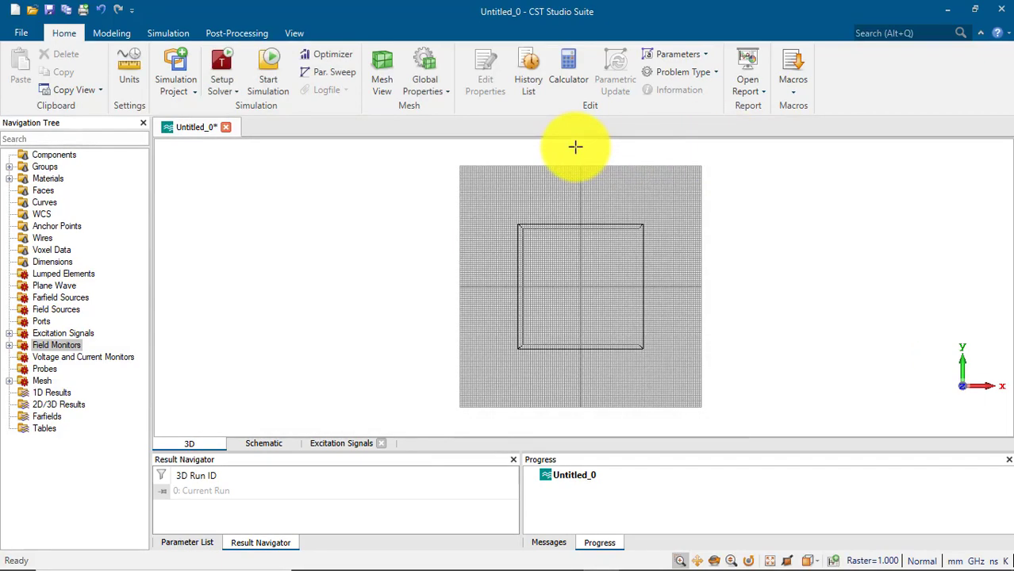
pyautogui.click(379, 83)
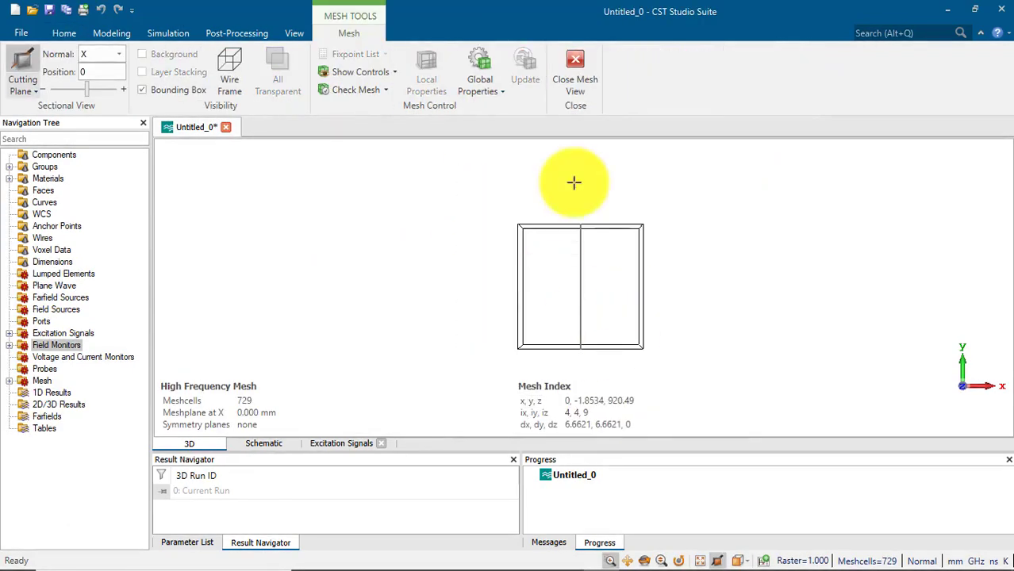
pyautogui.press('Escape')
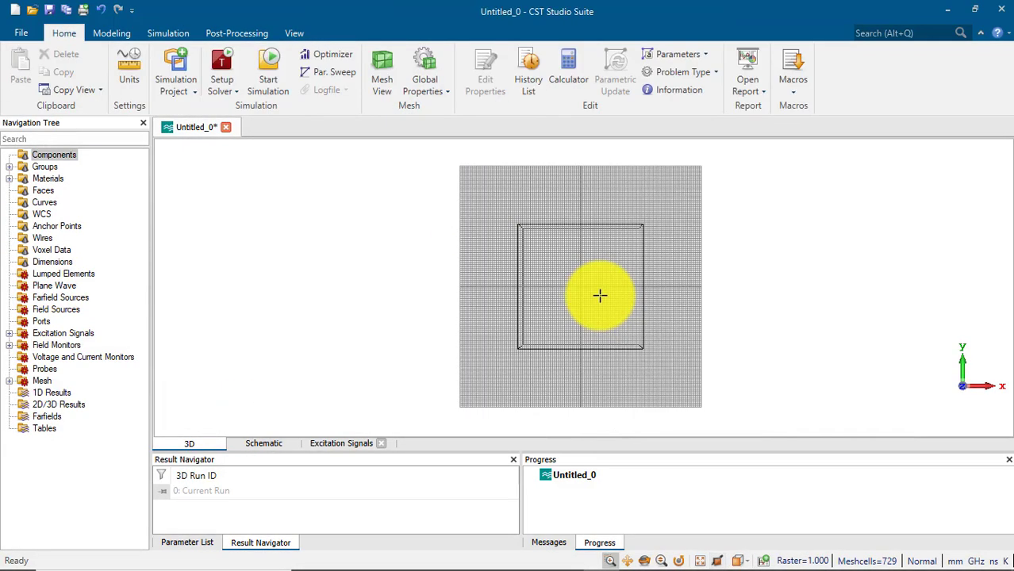
# - Review the global hexahedral mesh properties, including the special discretizer settings and model simplification, keeping all values
pyautogui.click(427, 70)
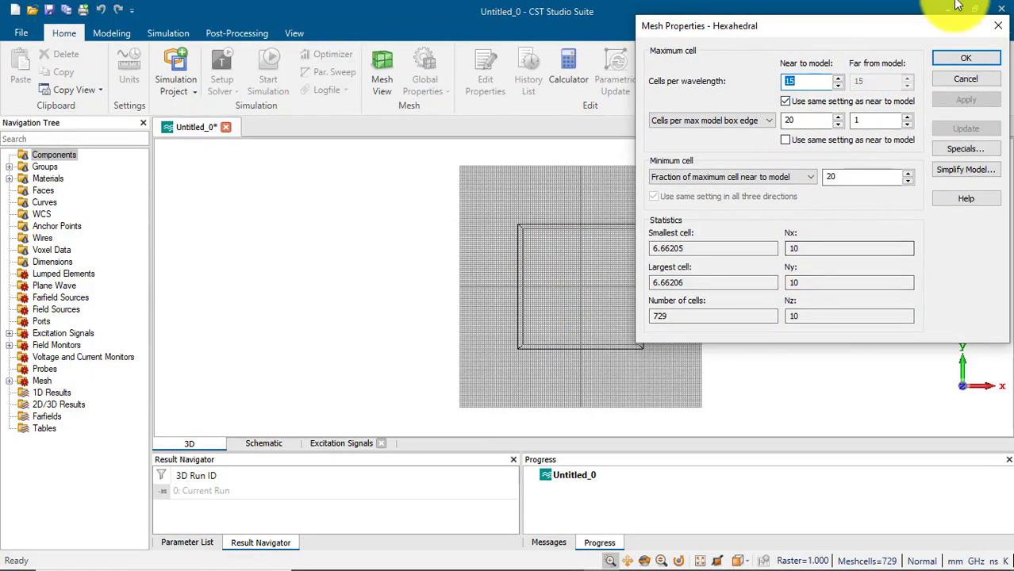
pyautogui.click(970, 151)
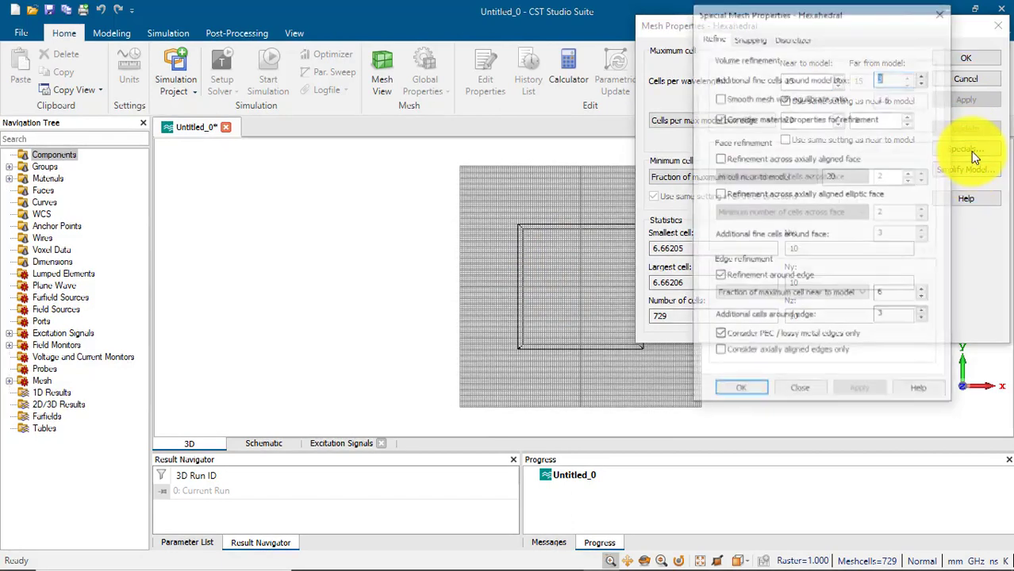
pyautogui.click(794, 37)
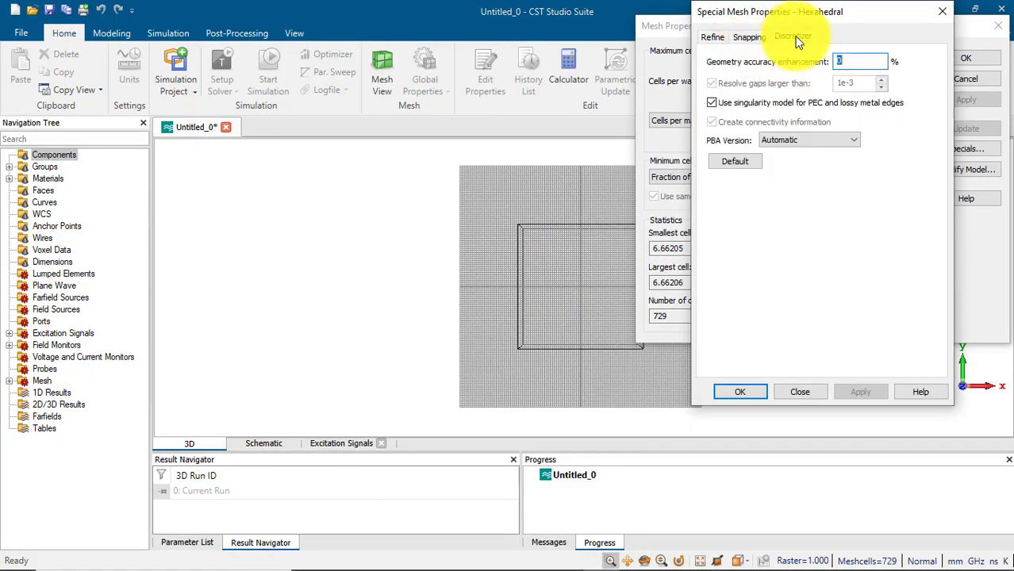
pyautogui.click(941, 11)
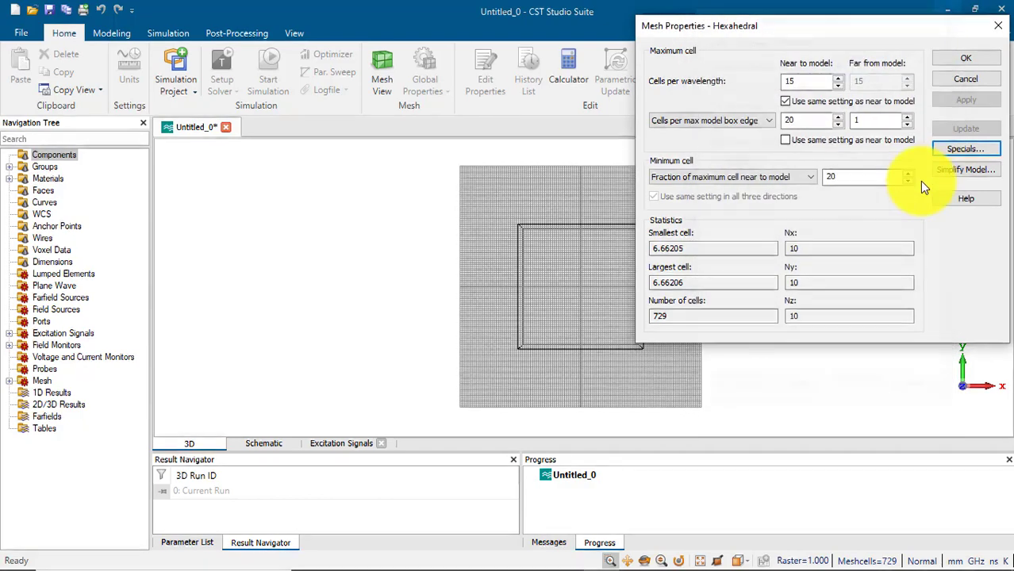
pyautogui.click(952, 172)
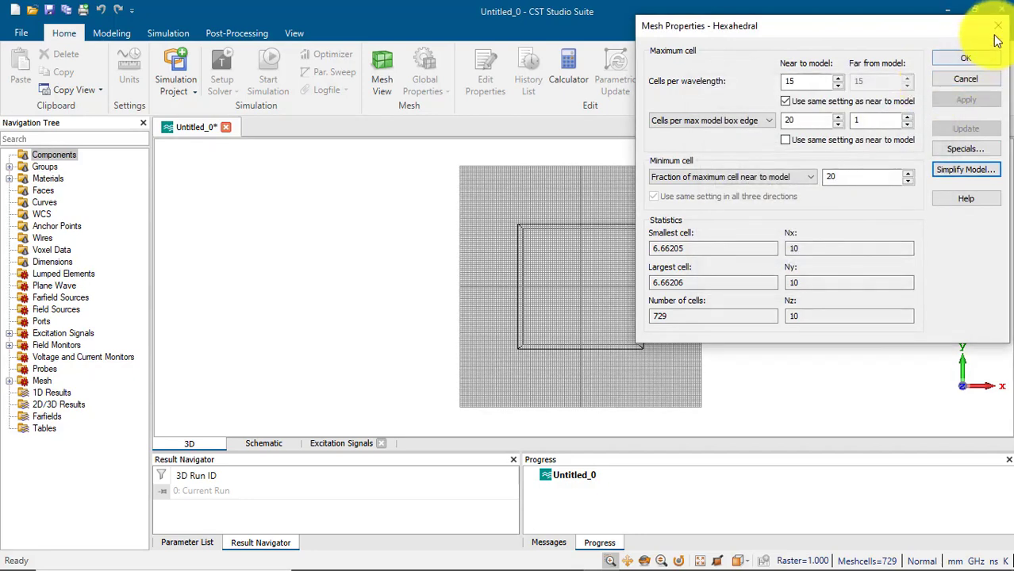
pyautogui.click(967, 58)
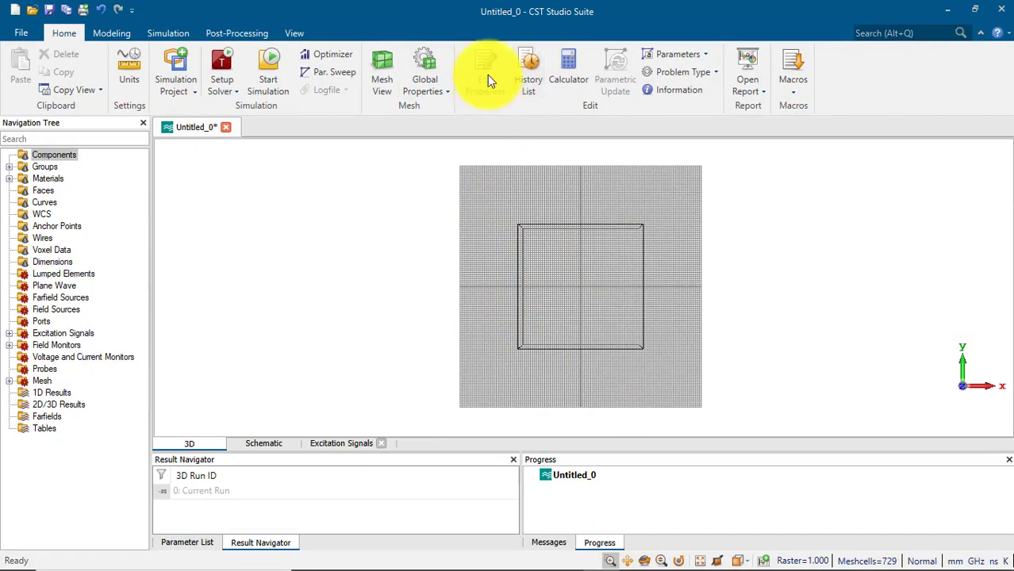
# - Look at the model's history list and the available parameter options without changing anything
pyautogui.click(529, 61)
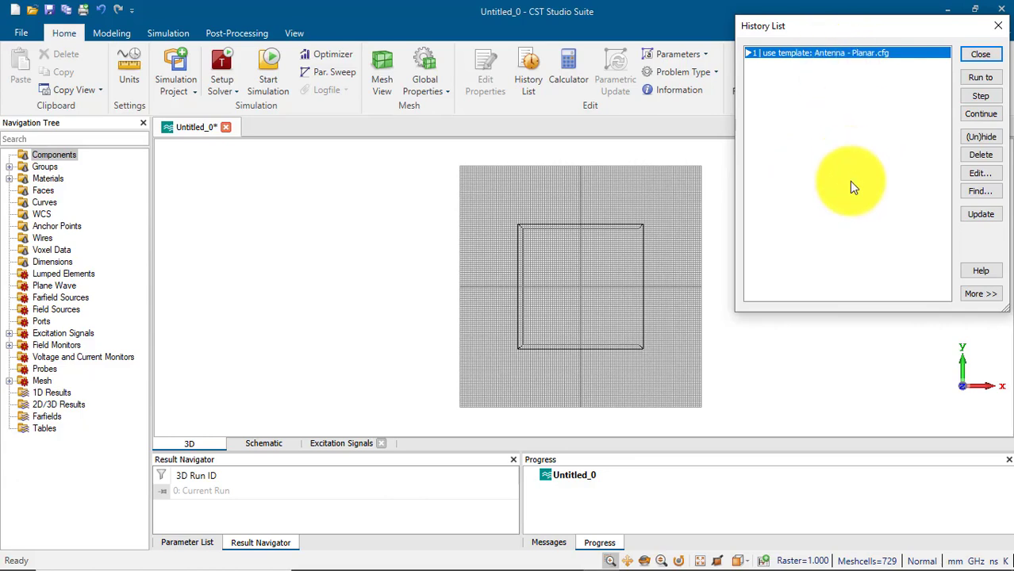
pyautogui.click(998, 29)
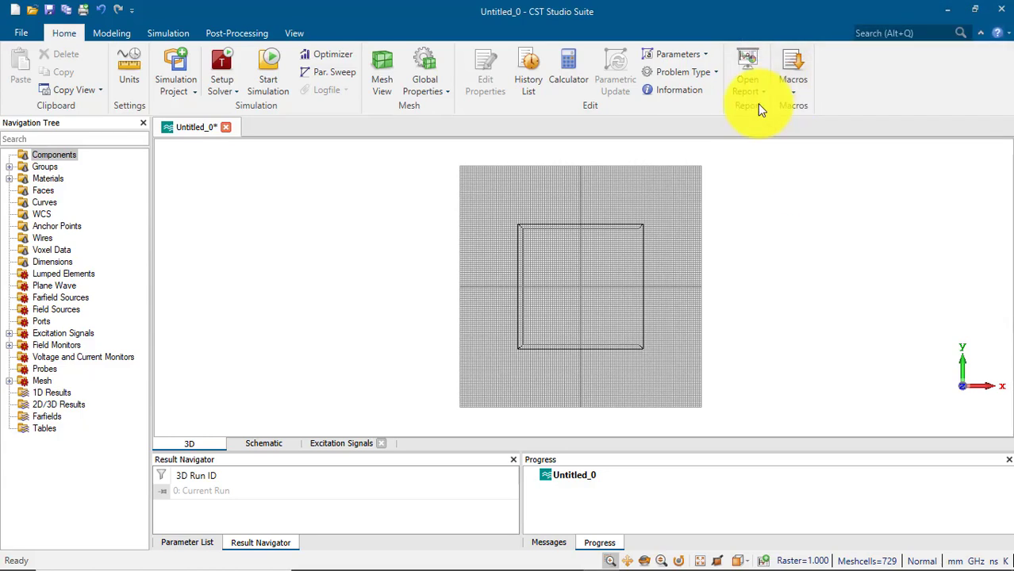
pyautogui.click(684, 57)
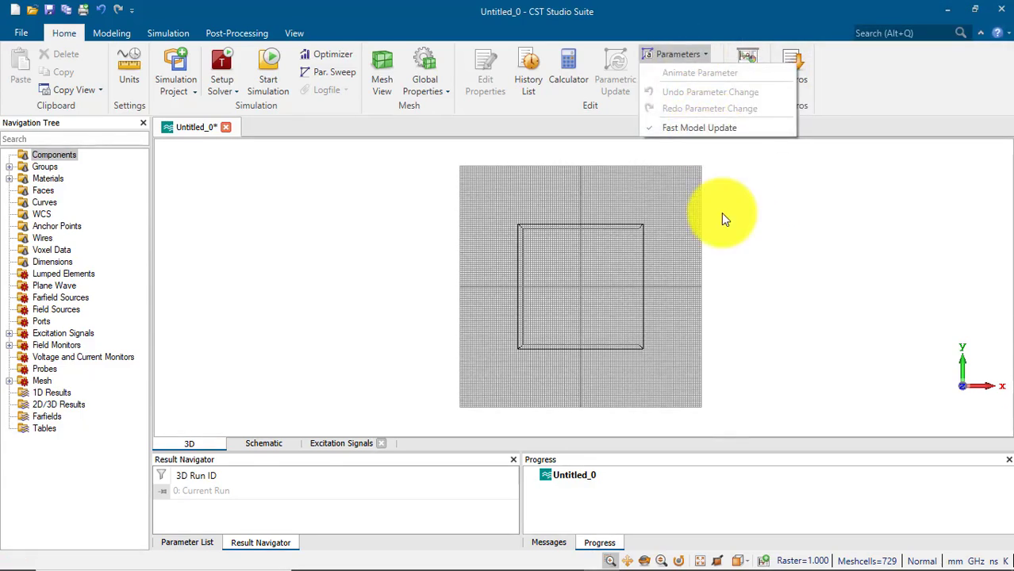
pyautogui.click(721, 213)
# - Review the available problem types and look at the expression calculator, leaving both without changes
pyautogui.click(682, 73)
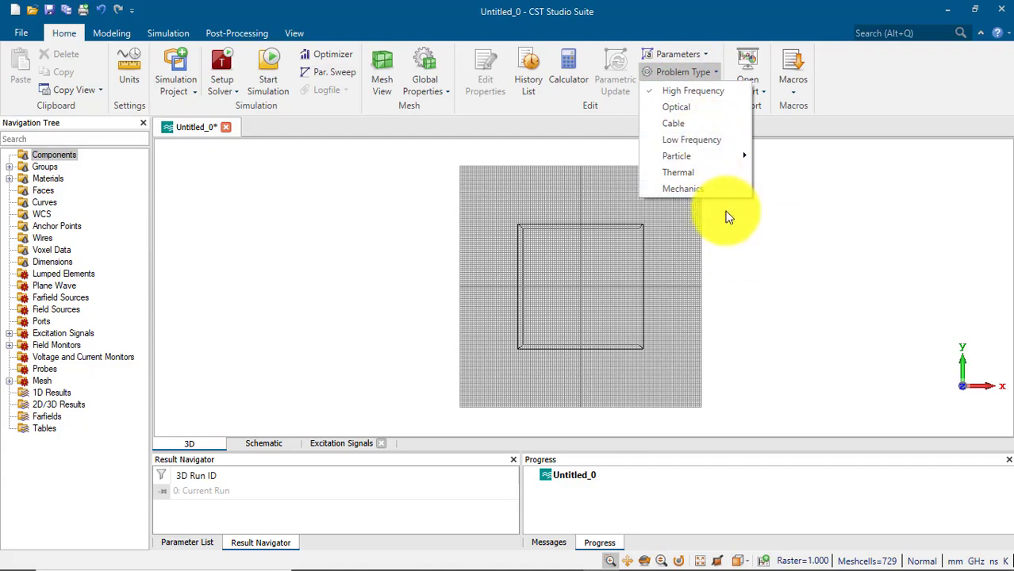
pyautogui.click(758, 247)
pyautogui.click(578, 80)
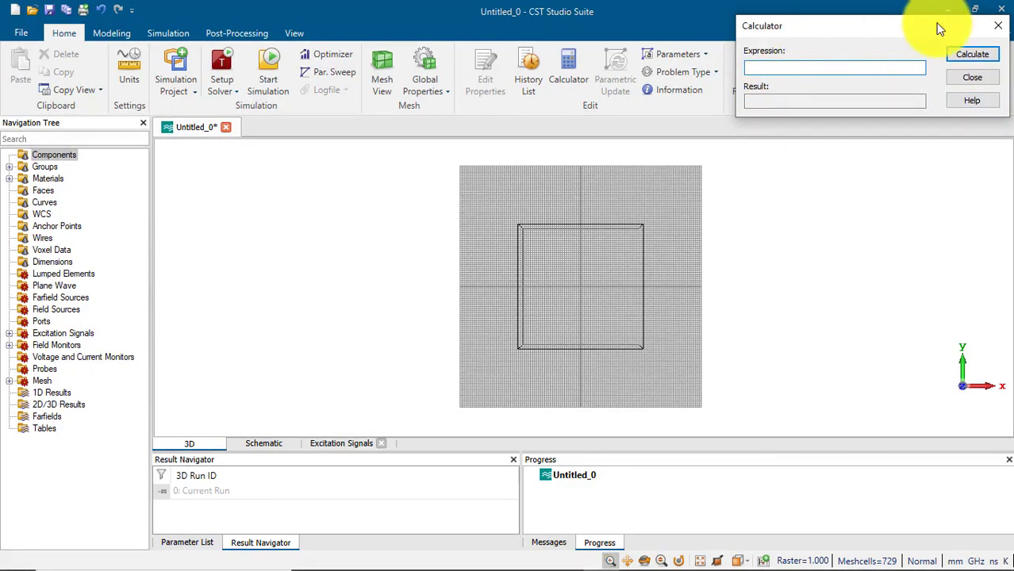
pyautogui.click(998, 26)
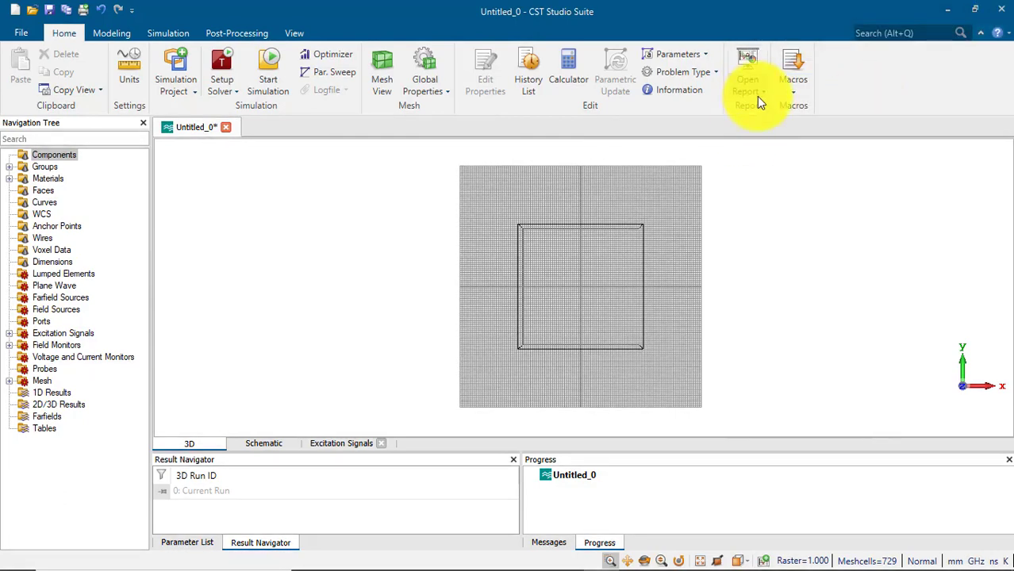
# - Run the analytical line impedance macro, preview the Suspended Microstrip setup and return to the Coax setup
pyautogui.click(791, 89)
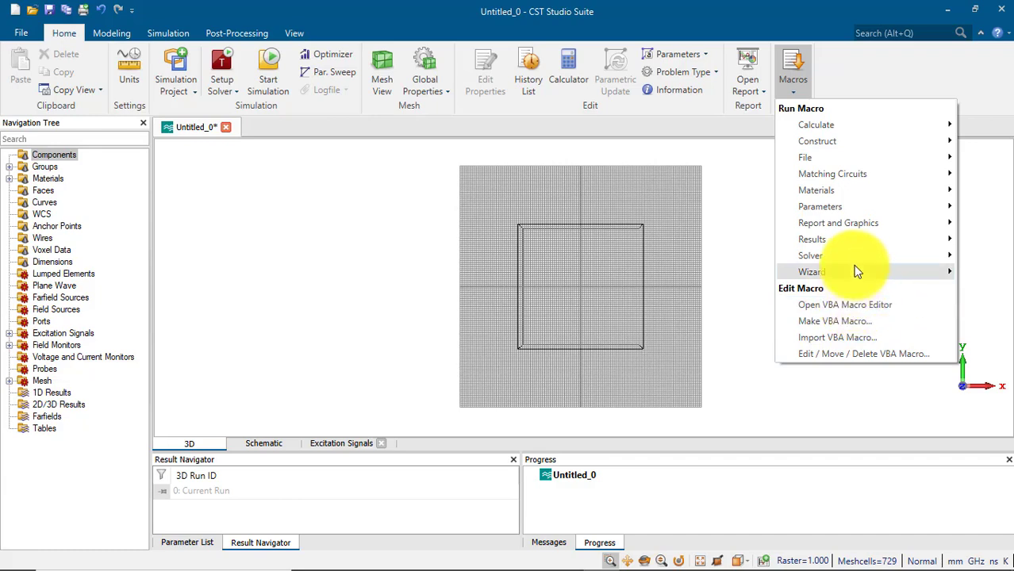
pyautogui.moveTo(824, 124)
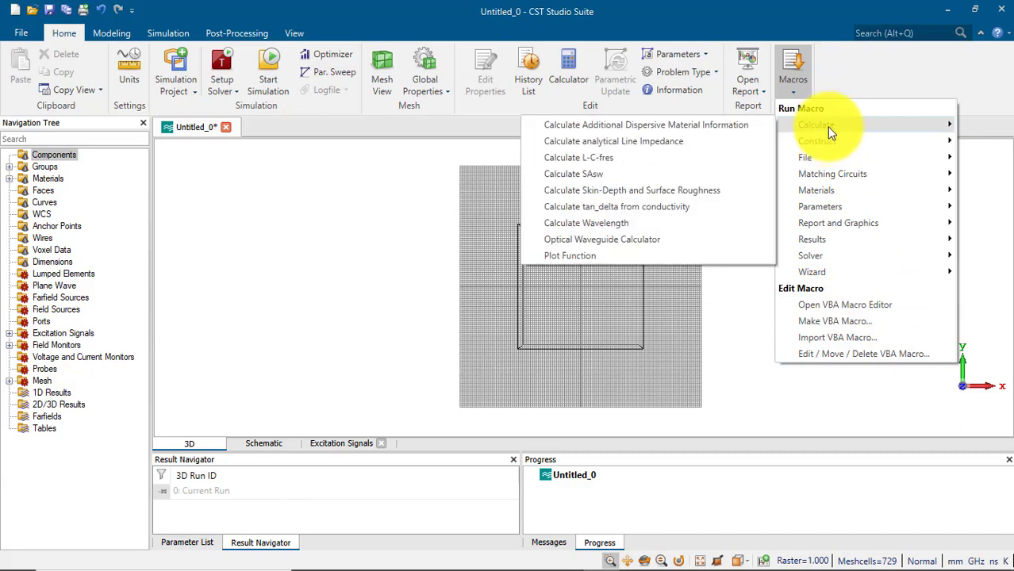
pyautogui.click(647, 149)
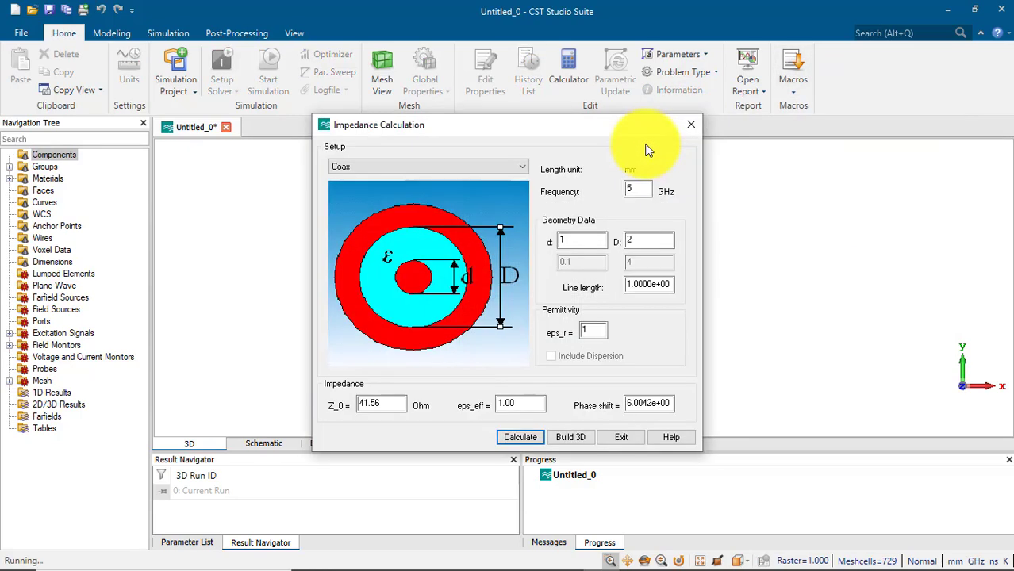
pyautogui.click(443, 167)
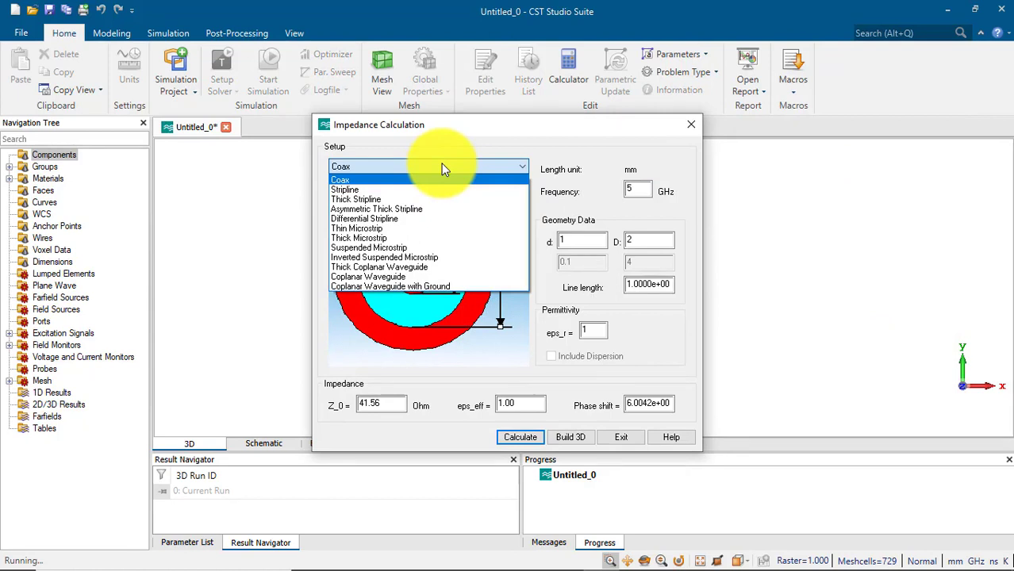
pyautogui.click(398, 249)
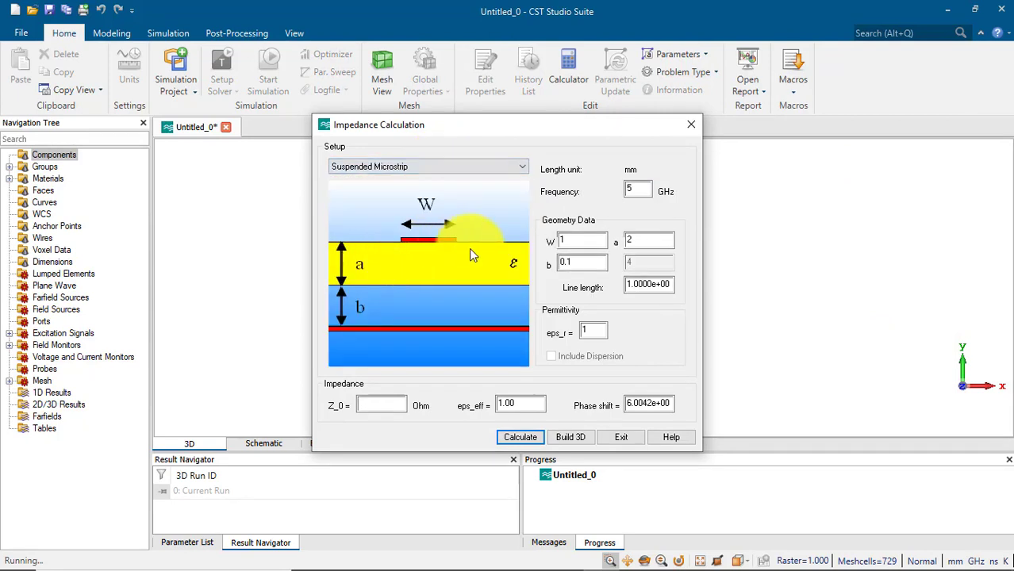
pyautogui.click(486, 164)
pyautogui.click(462, 179)
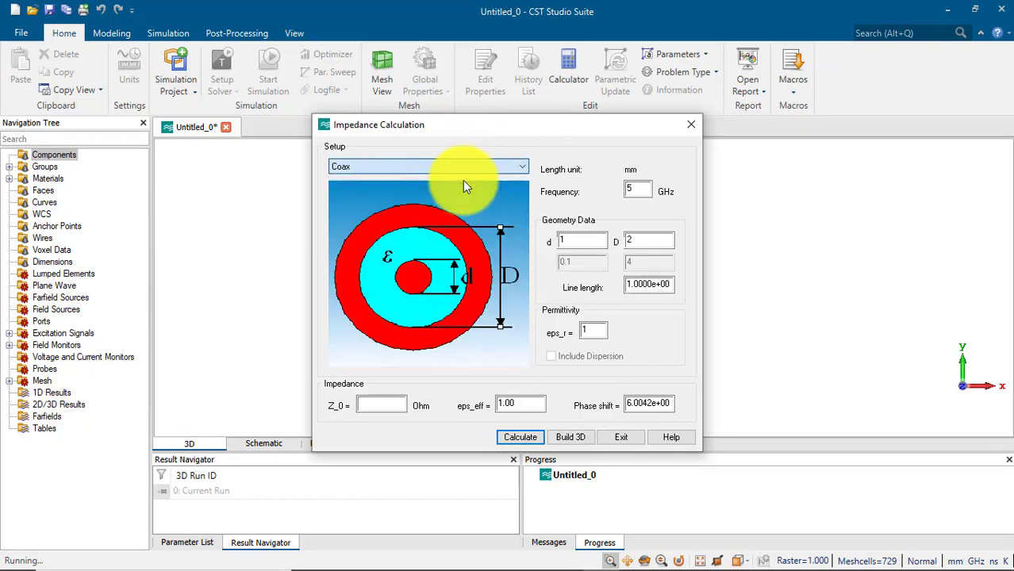
# - Calculate the coax line impedance for d 2.1 mm, D 4.353 mm and relative permittivity 2.1
pyautogui.doubleClick(592, 244)
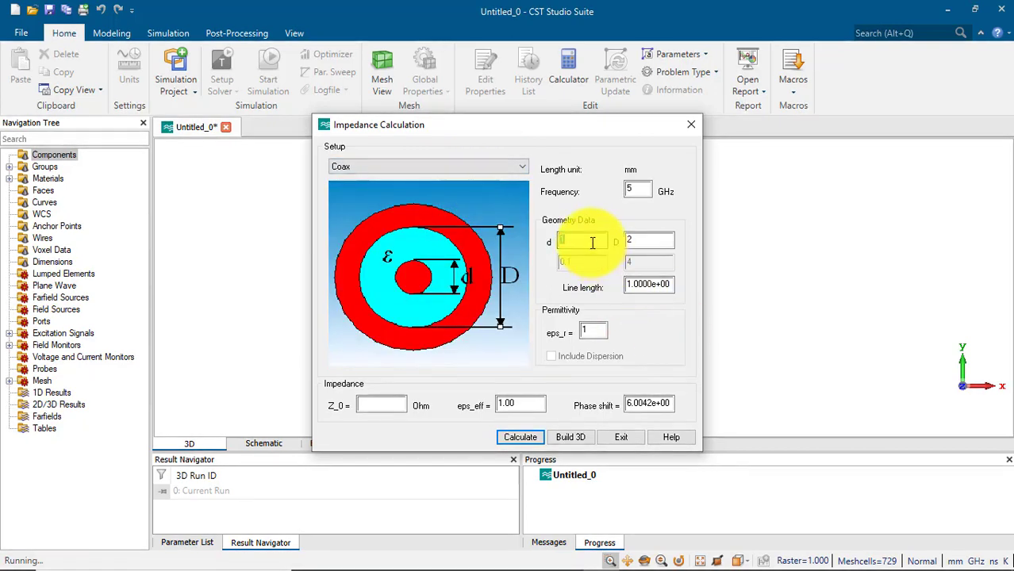
pyautogui.write('2.1')
pyautogui.press('Tab')
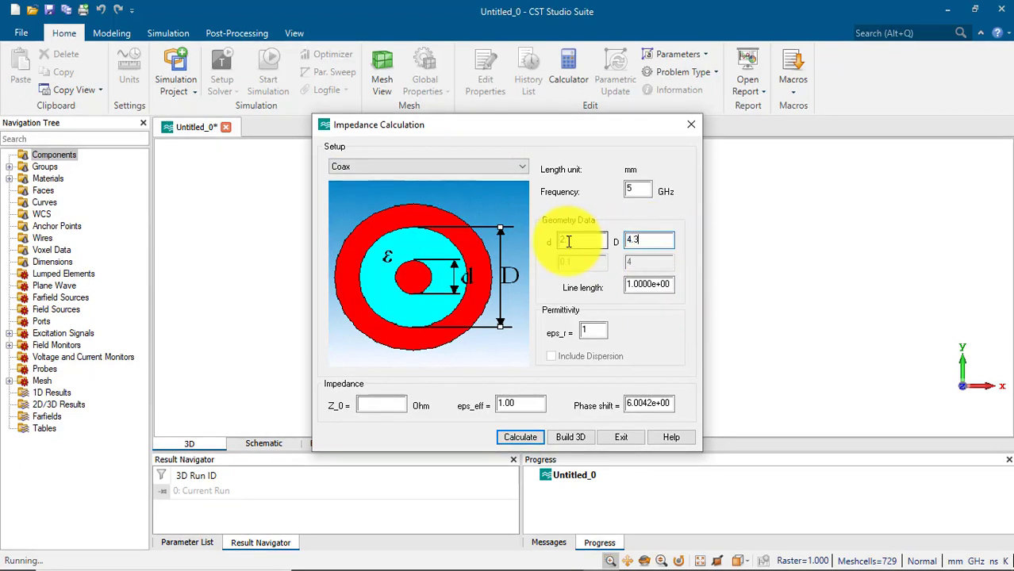
pyautogui.doubleClick(593, 333)
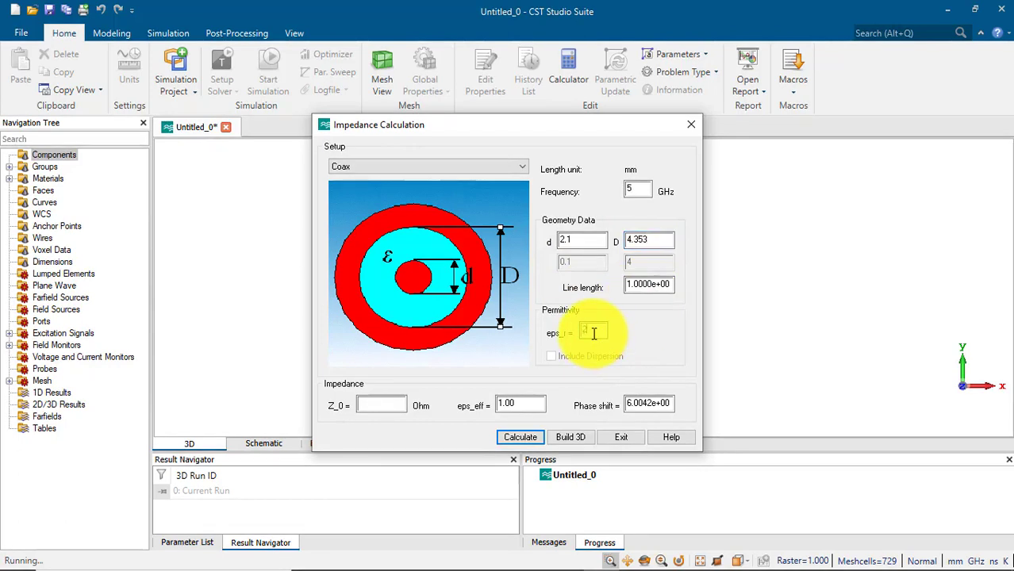
pyautogui.write('2.1')
pyautogui.click(534, 439)
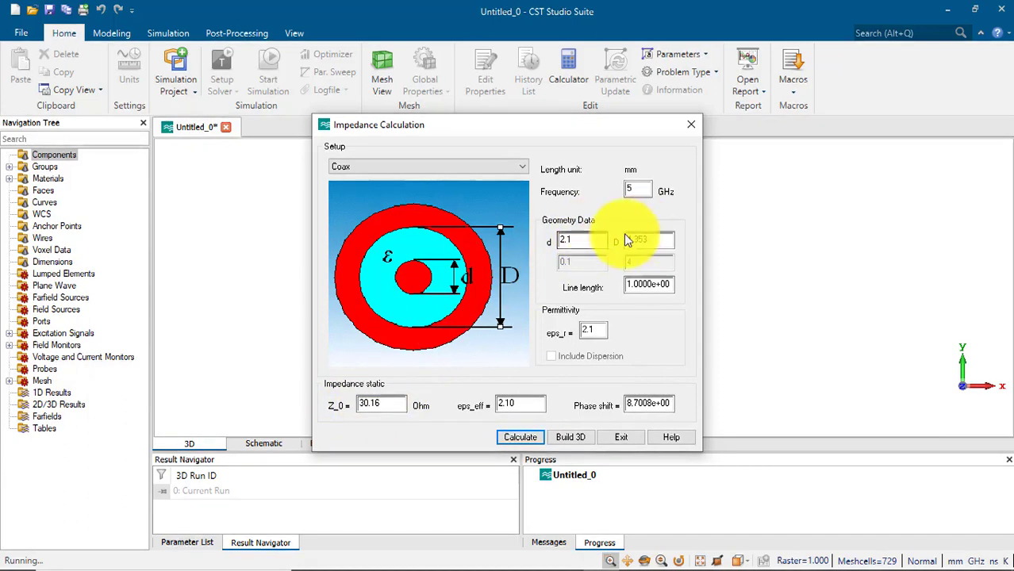
# - Recalculate the coax line impedance with the inner diameter d set to 2.7 mm
pyautogui.click(582, 242)
pyautogui.press('BackSpace')
pyautogui.press('BackSpace')
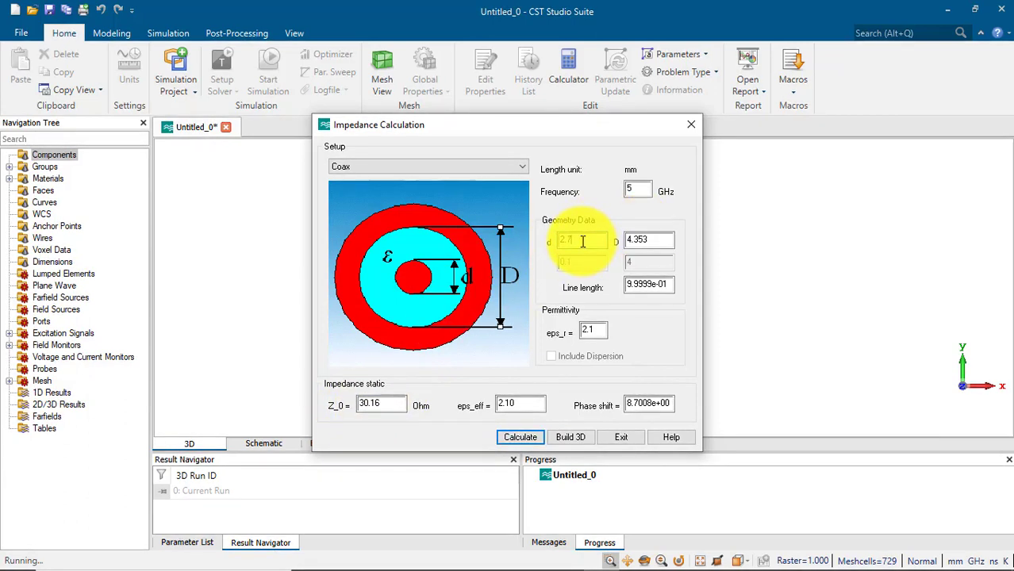
pyautogui.click(522, 433)
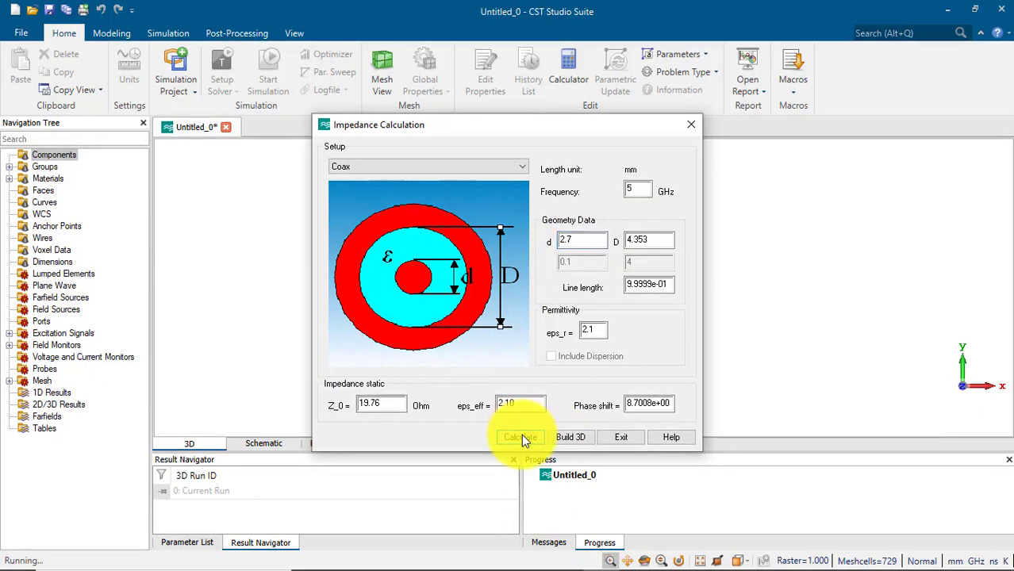
pyautogui.doubleClick(393, 403)
# - Recalculate the coax impedance with d 1.7 mm, first with the current D and again with D 4 mm, and exit the calculation
pyautogui.doubleClick(595, 241)
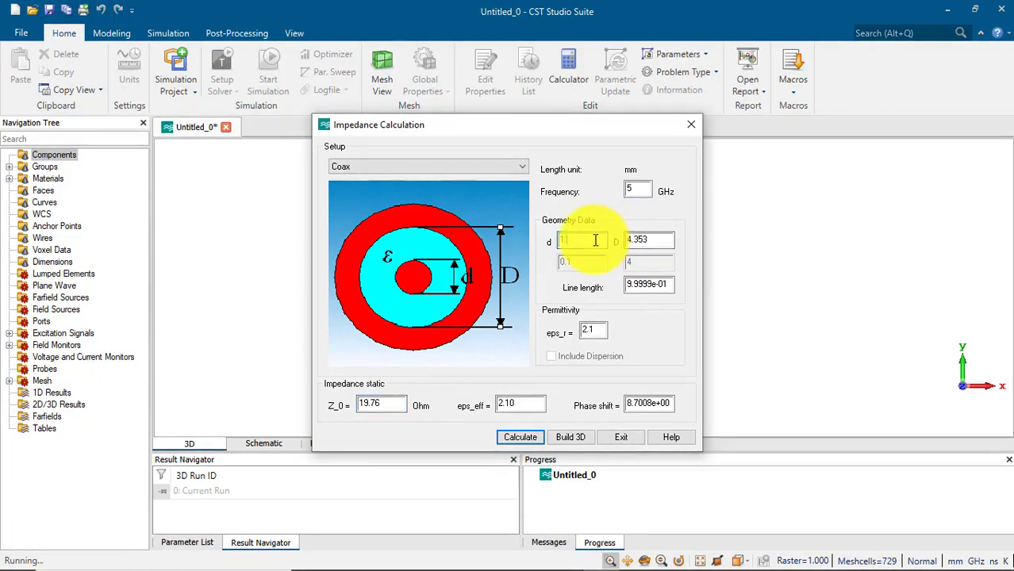
pyautogui.click(522, 436)
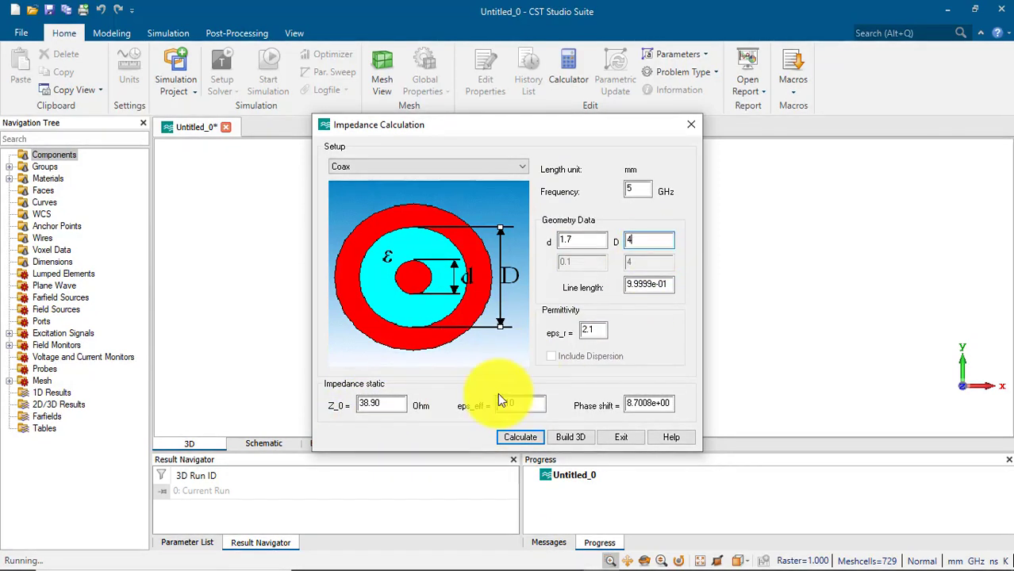
pyautogui.click(511, 432)
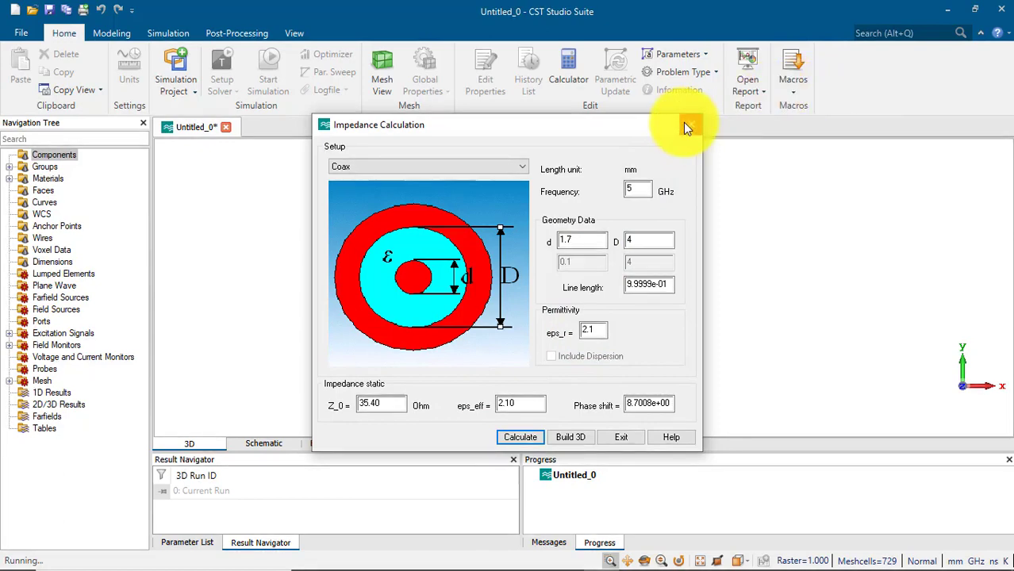
pyautogui.click(621, 437)
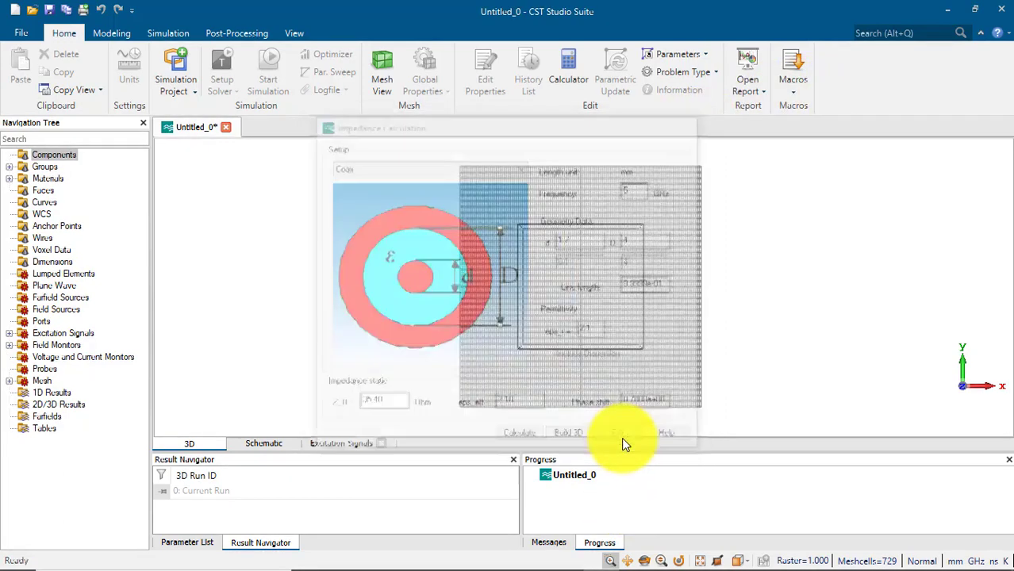
# - Examine the available macro categories, including the Construct, Matching Circuits, Materials, Parameters and Results macros
pyautogui.click(793, 86)
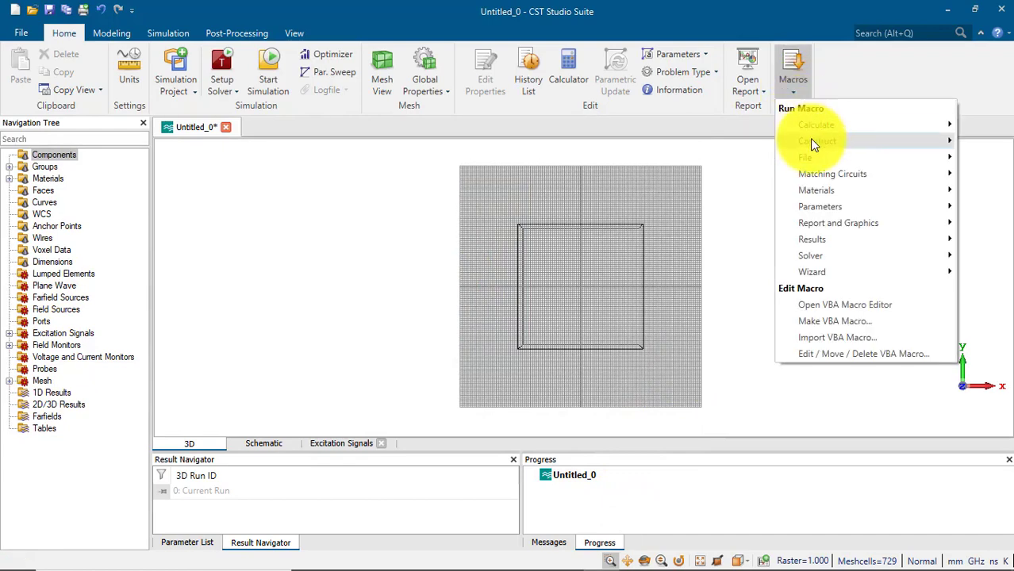
pyautogui.moveTo(813, 150)
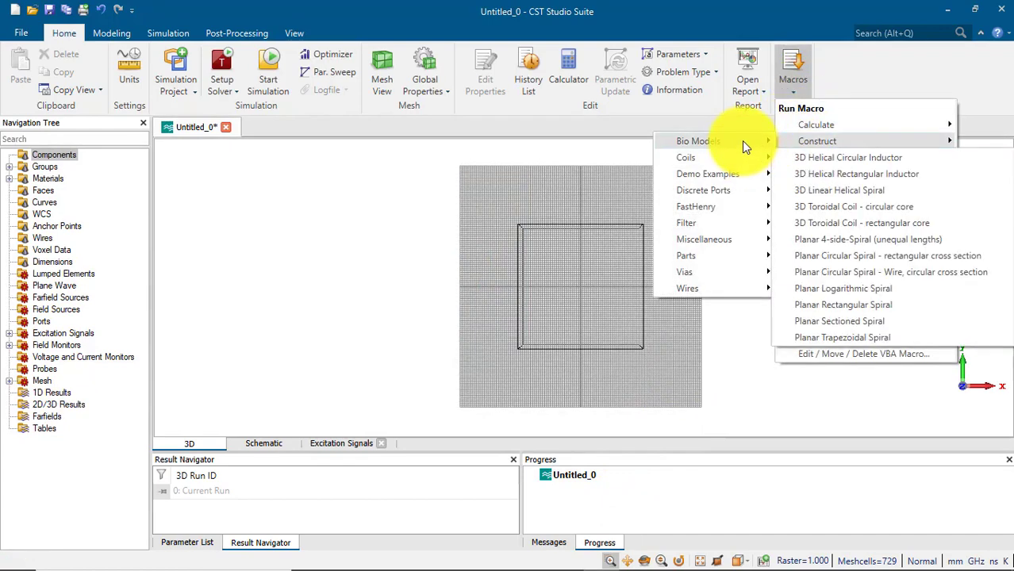
pyautogui.moveTo(745, 146)
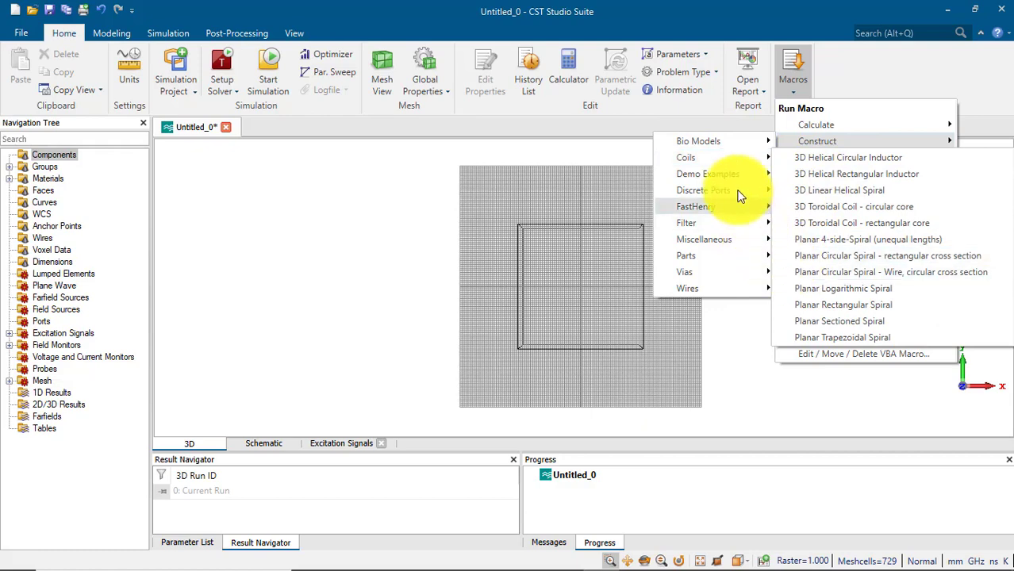
pyautogui.moveTo(737, 191)
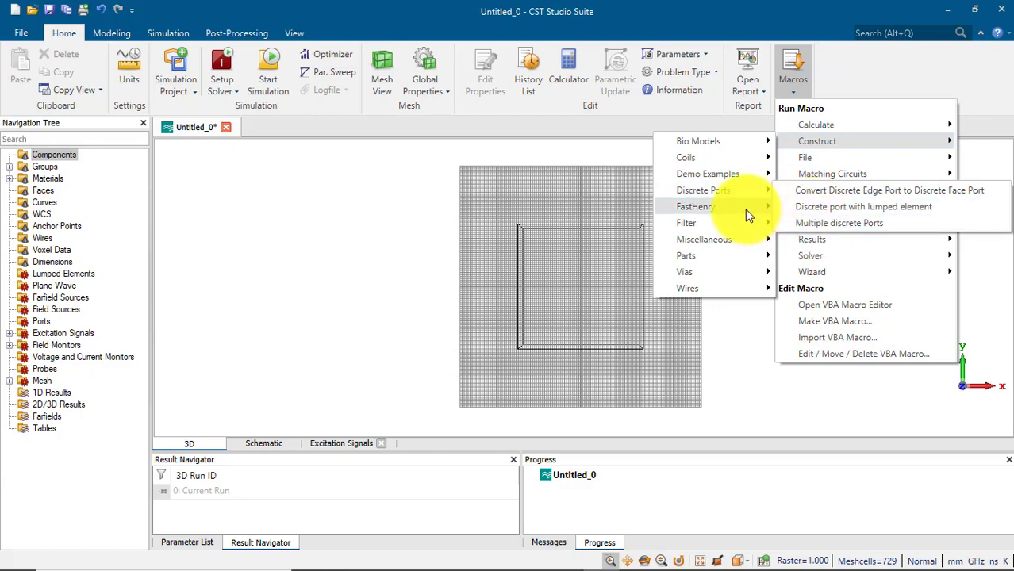
pyautogui.moveTo(742, 226)
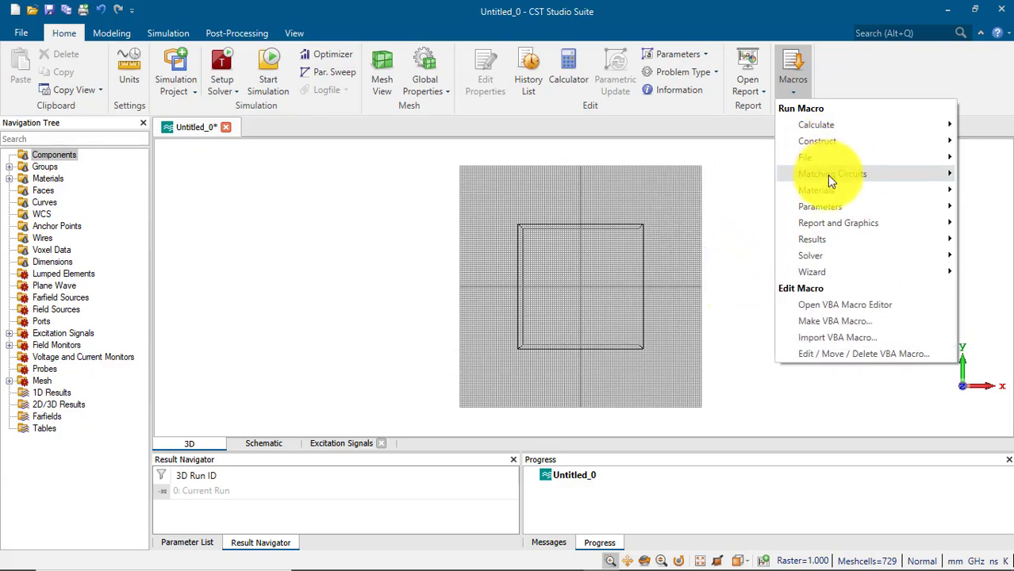
pyautogui.moveTo(823, 200)
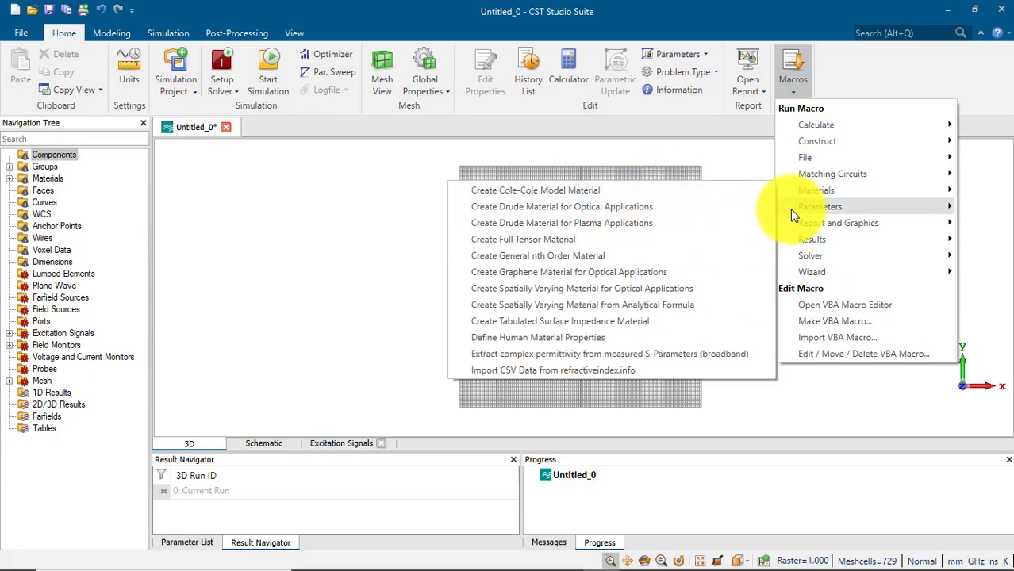
pyautogui.moveTo(792, 212)
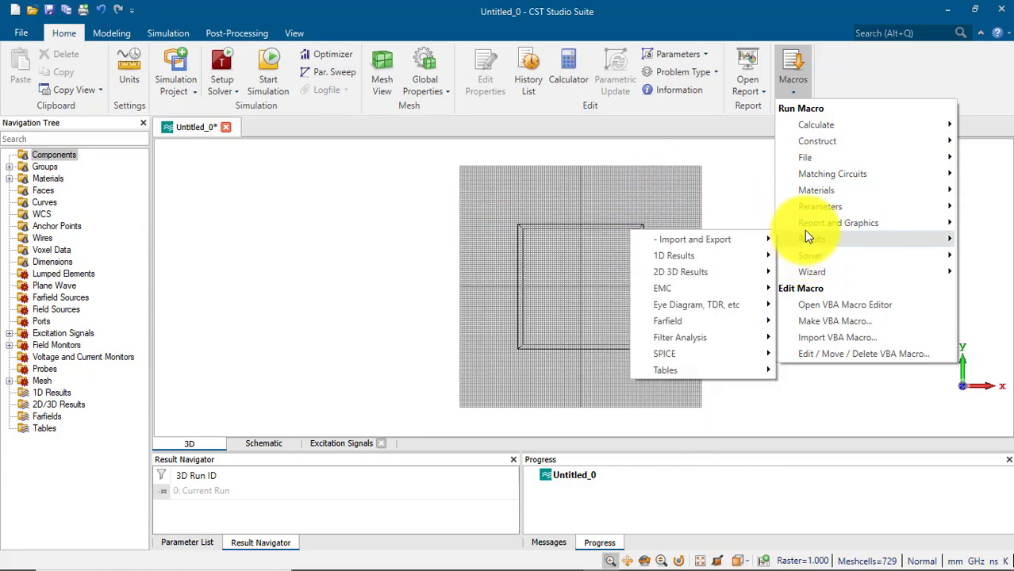
pyautogui.moveTo(805, 228)
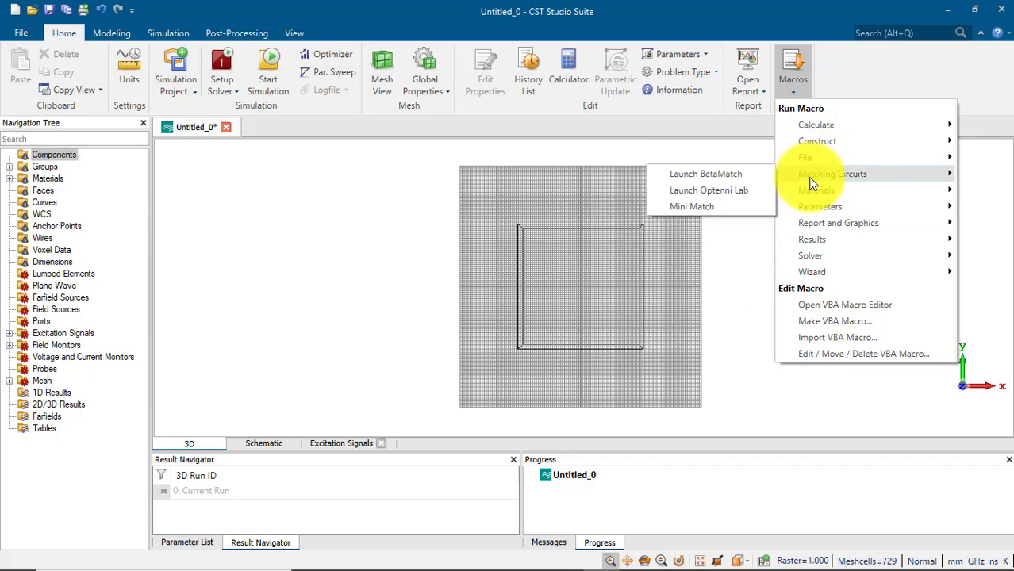
pyautogui.moveTo(814, 271)
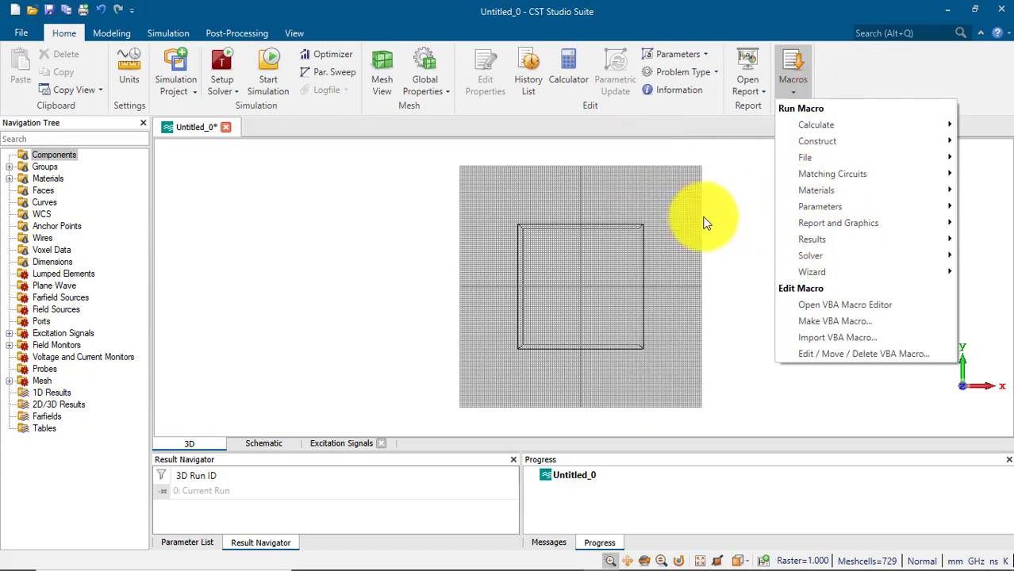
pyautogui.click(690, 163)
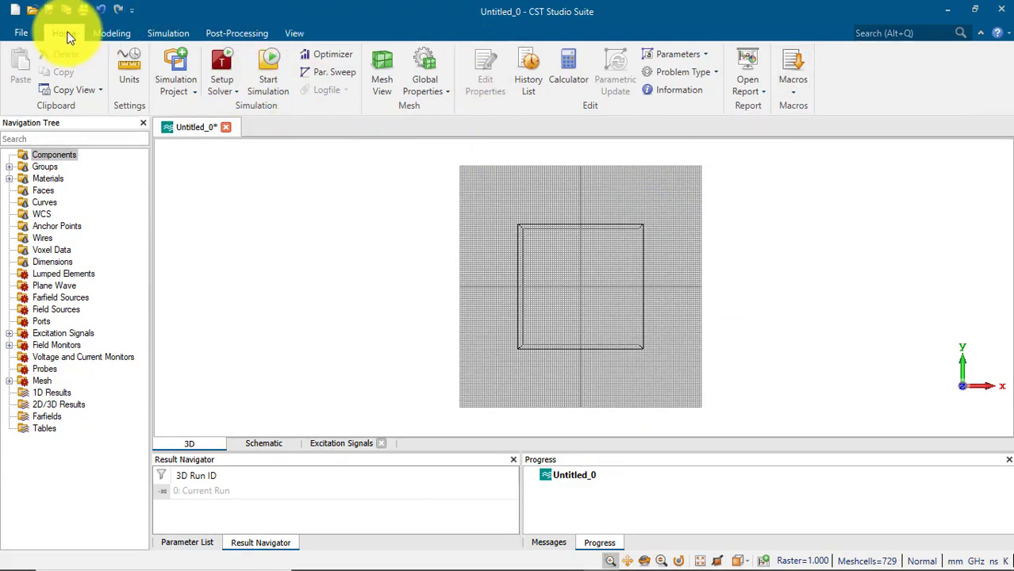
# - Examine the modeling import and export options, including the supported 3D file formats for each
pyautogui.click(95, 31)
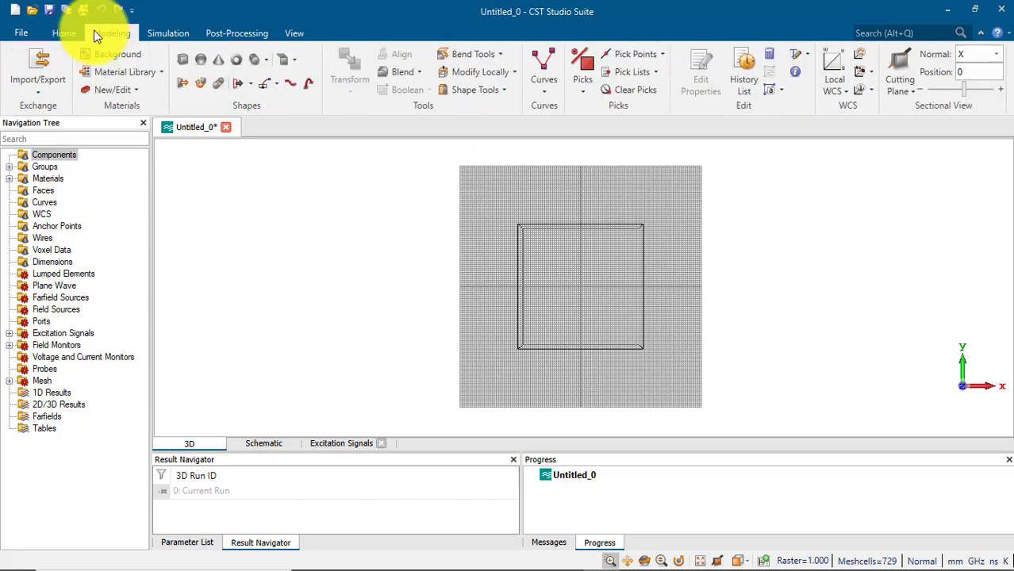
pyautogui.click(38, 91)
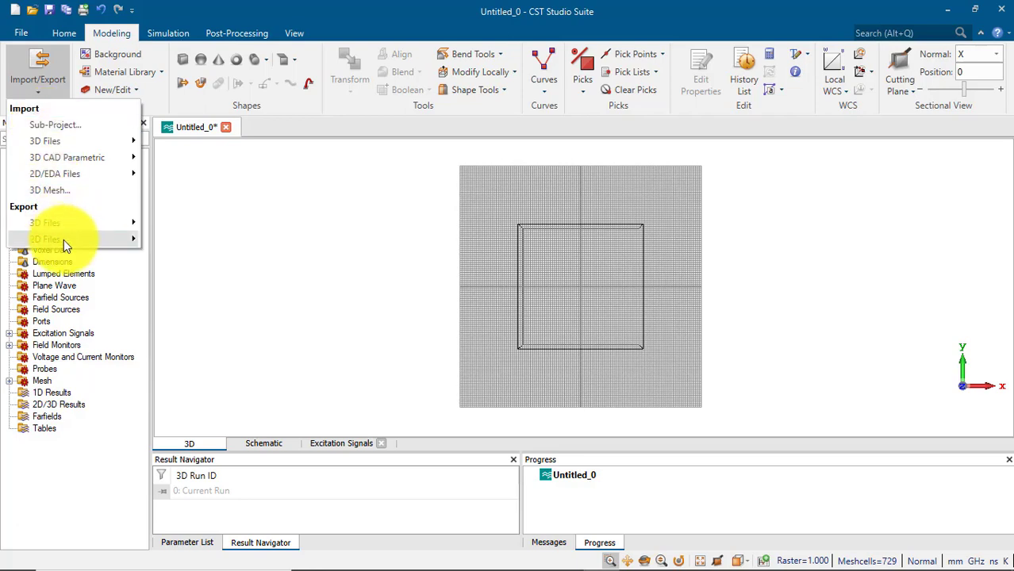
pyautogui.moveTo(67, 242)
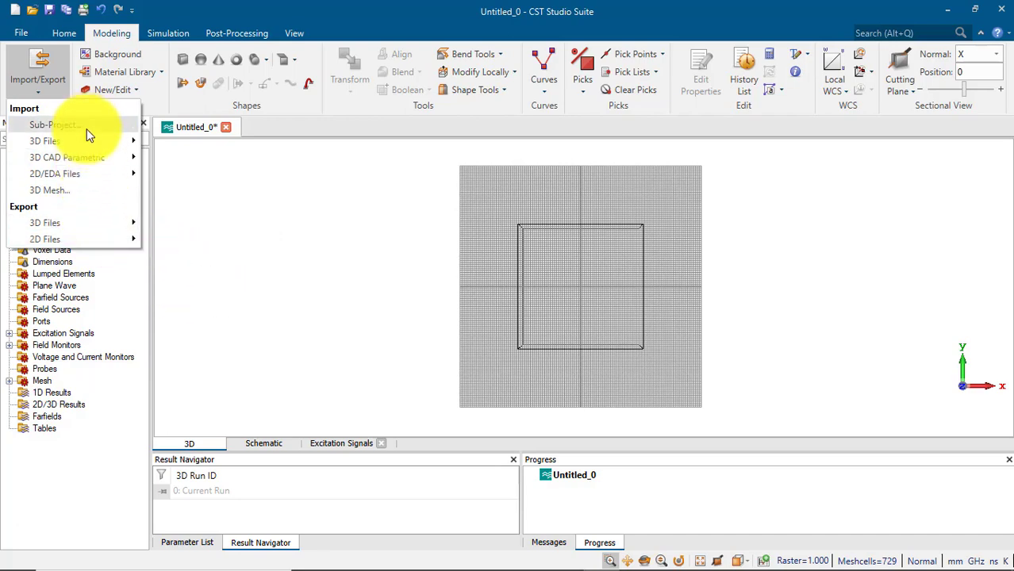
pyautogui.moveTo(89, 140)
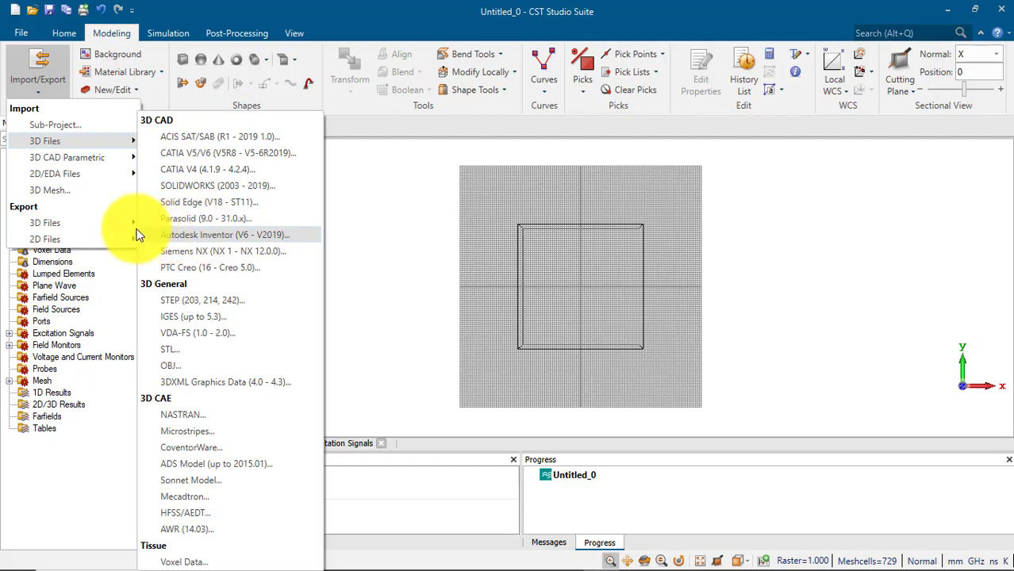
pyautogui.moveTo(127, 224)
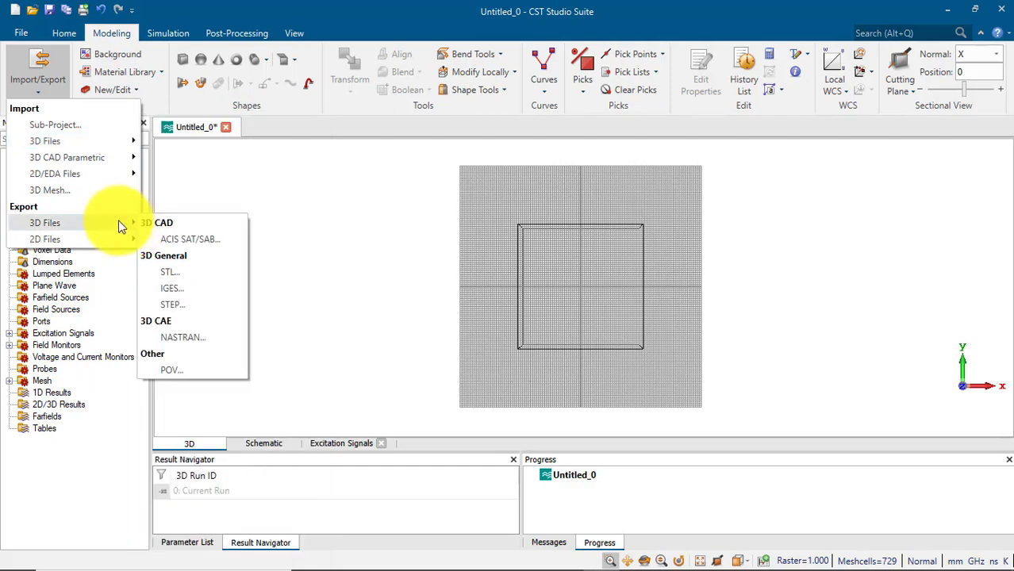
# - Start an ACIS SAB export with the ACIS version set to 10.0, and leave it without saving a file
pyautogui.click(147, 242)
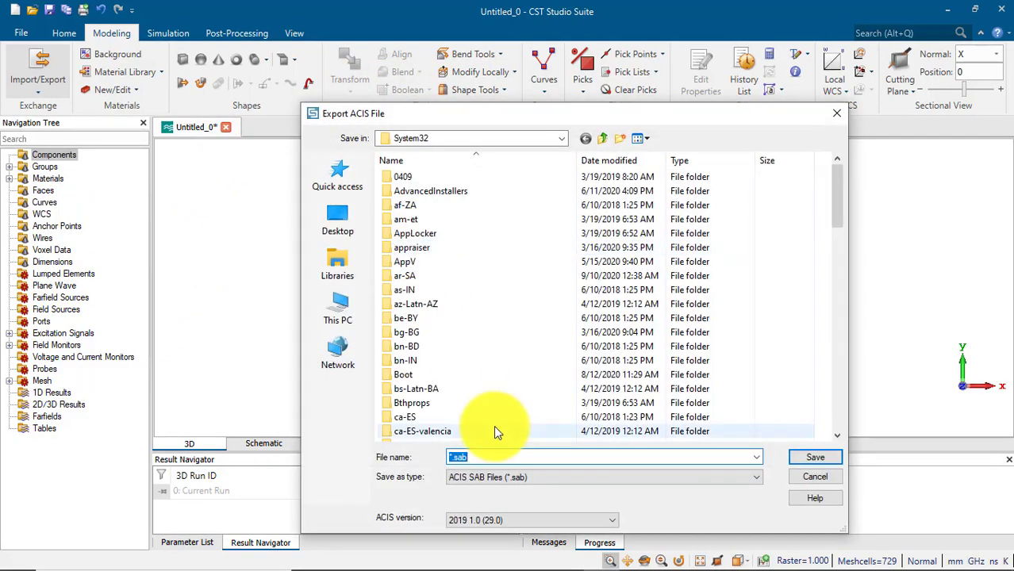
pyautogui.click(510, 520)
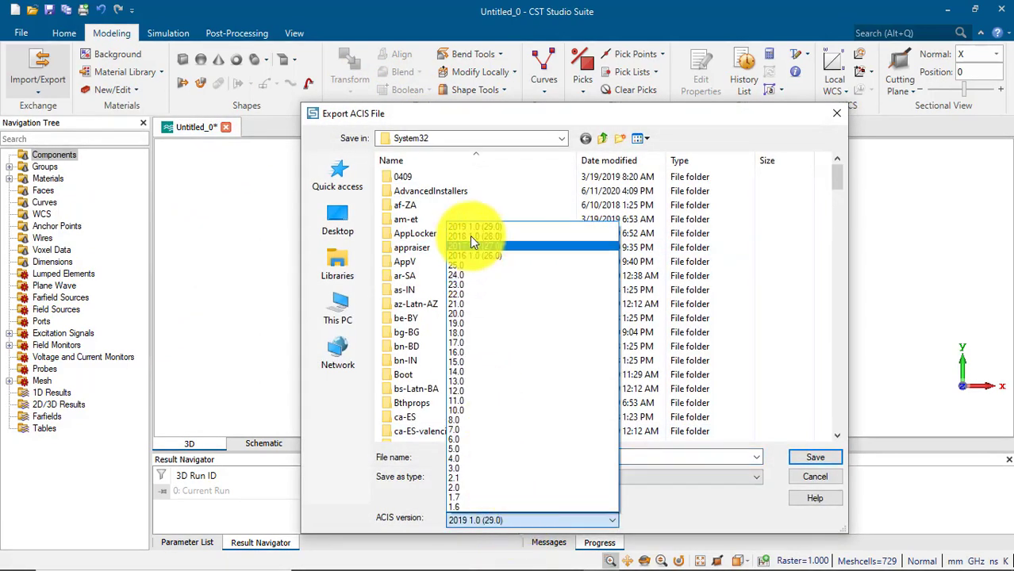
pyautogui.click(462, 411)
pyautogui.click(561, 460)
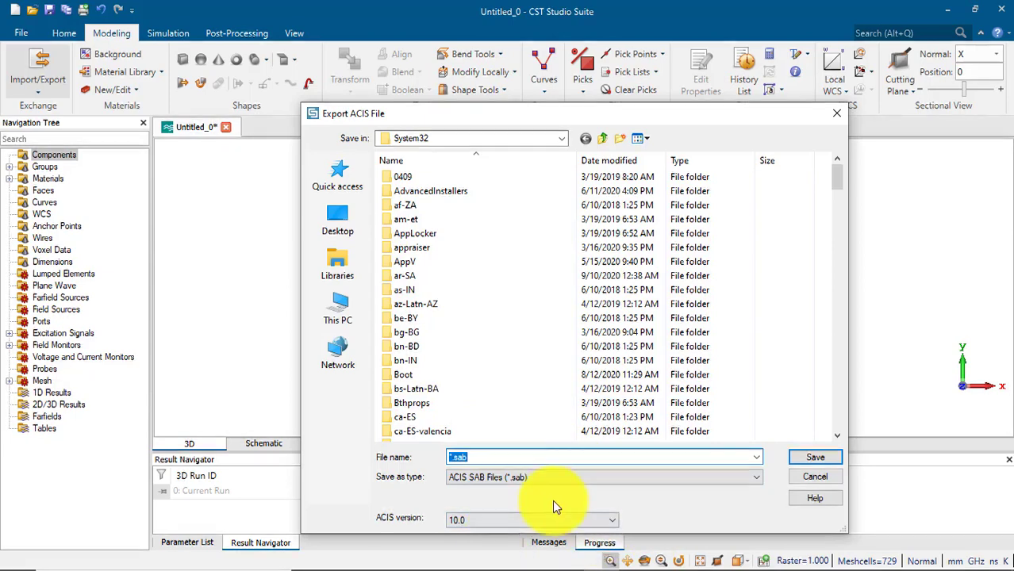
pyautogui.click(836, 113)
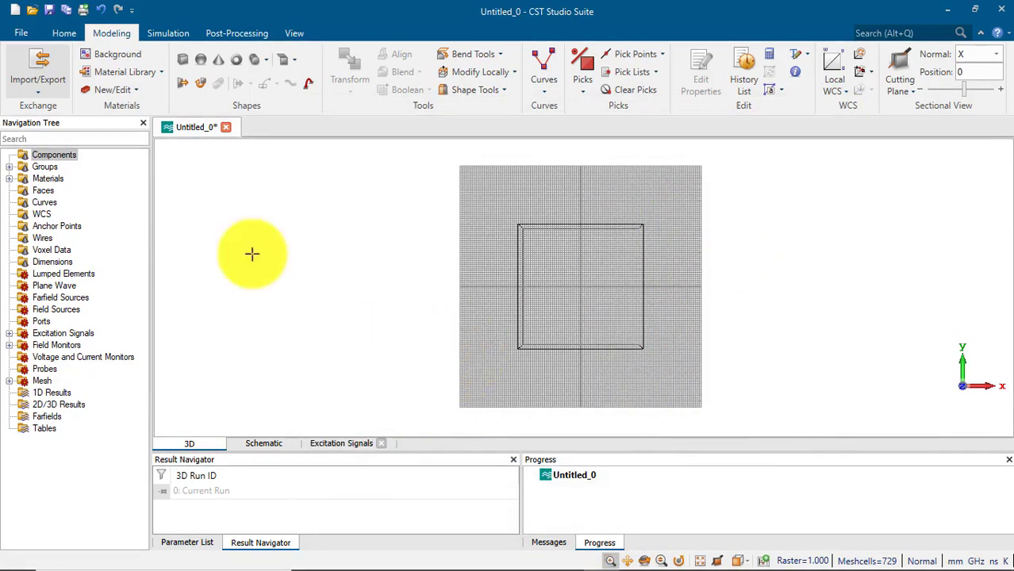
pyautogui.click(38, 79)
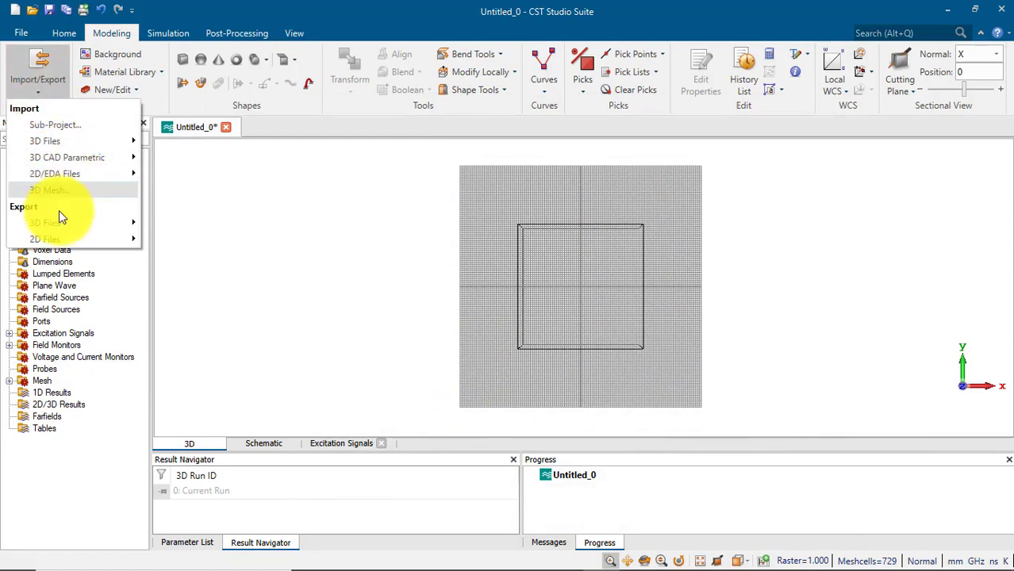
pyautogui.click(323, 210)
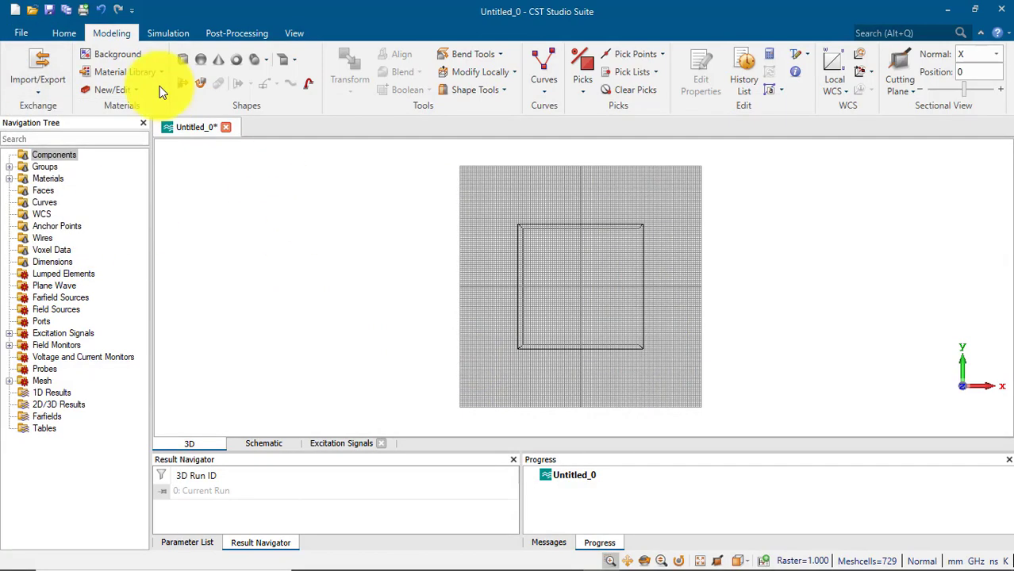
# - Review the background material types and surrounding space settings, keeping the material type Normal
pyautogui.click(134, 55)
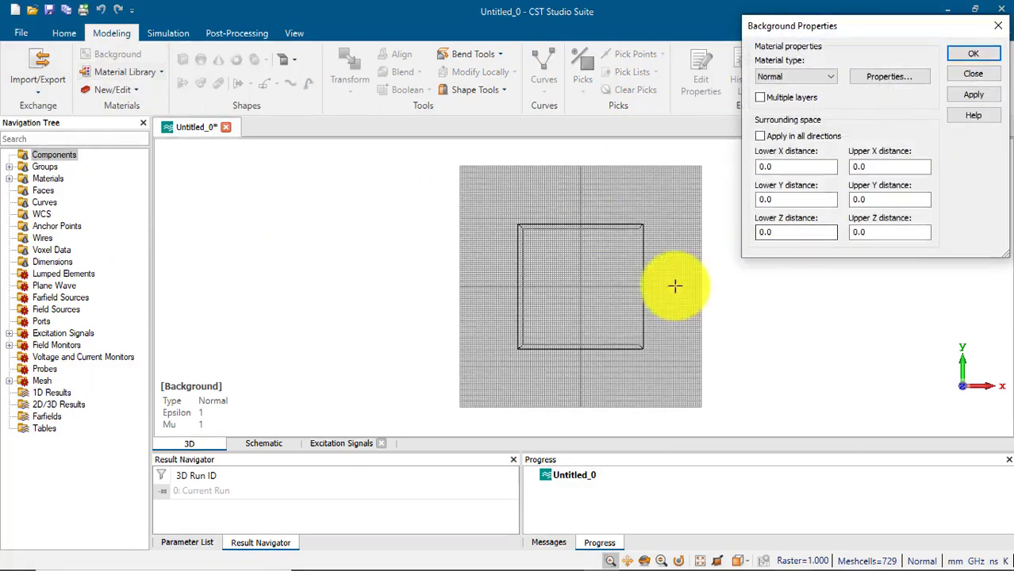
pyautogui.click(817, 76)
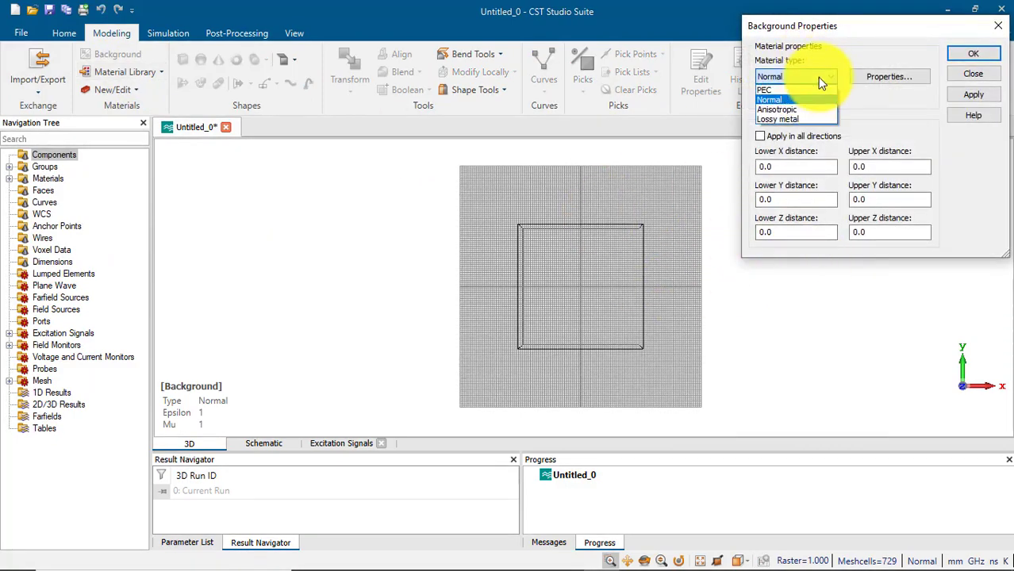
pyautogui.click(817, 75)
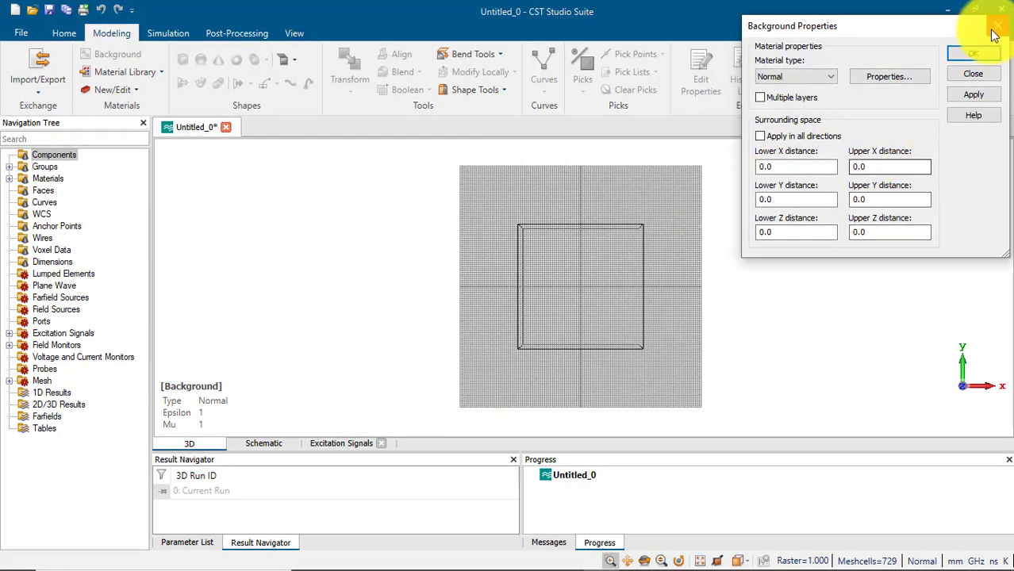
pyautogui.click(962, 53)
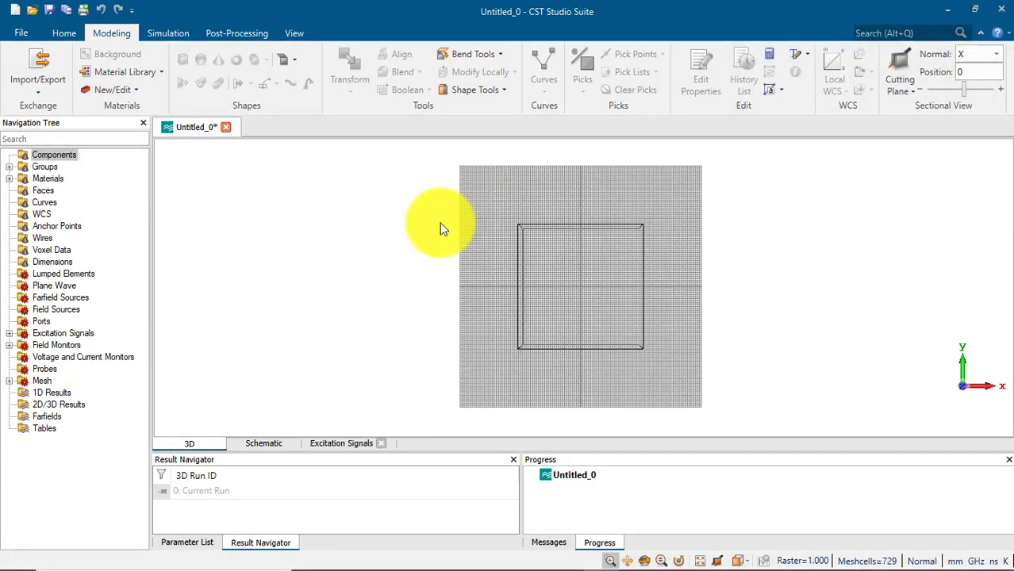
# - Filter the material library for "rogers rt", view the Rogers RT5880 (lossy) properties and browse the matching materials
pyautogui.click(125, 72)
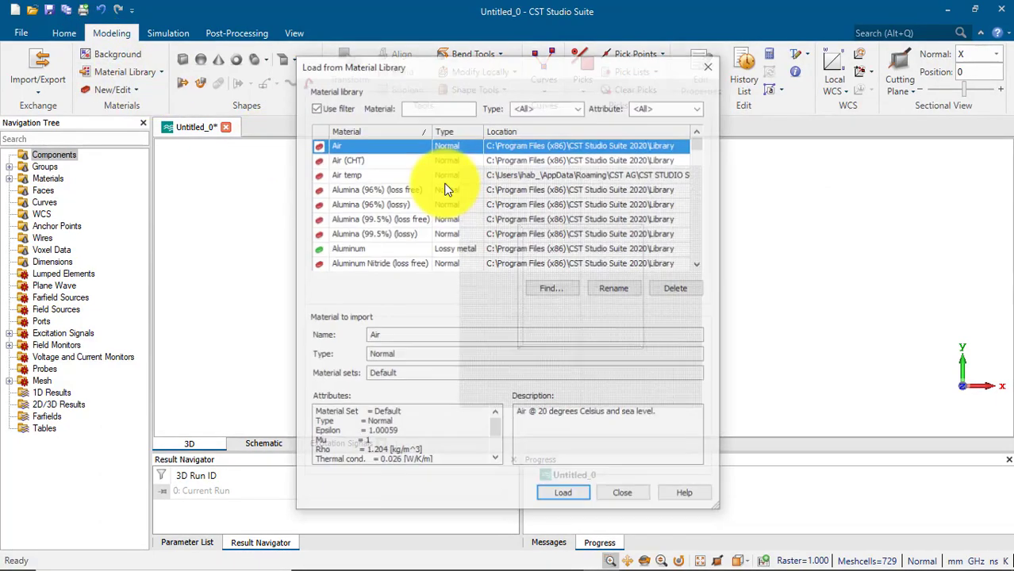
pyautogui.click(414, 107)
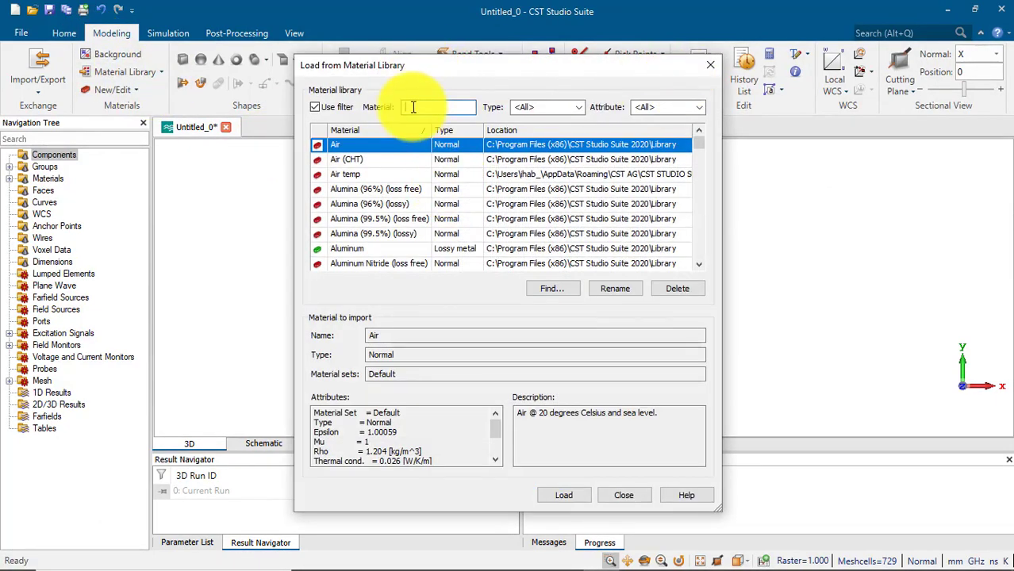
pyautogui.write('rogers')
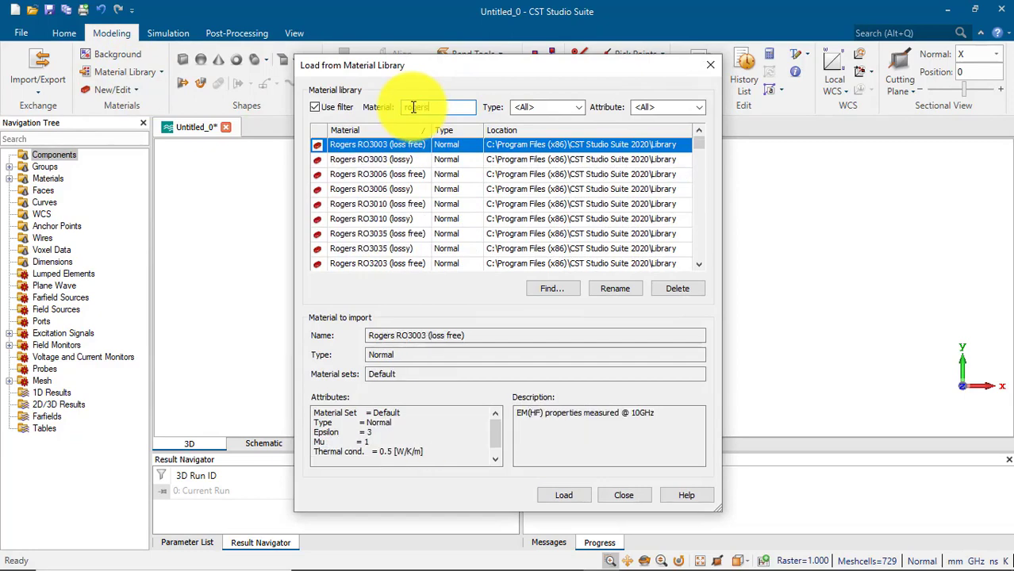
pyautogui.write(' rt')
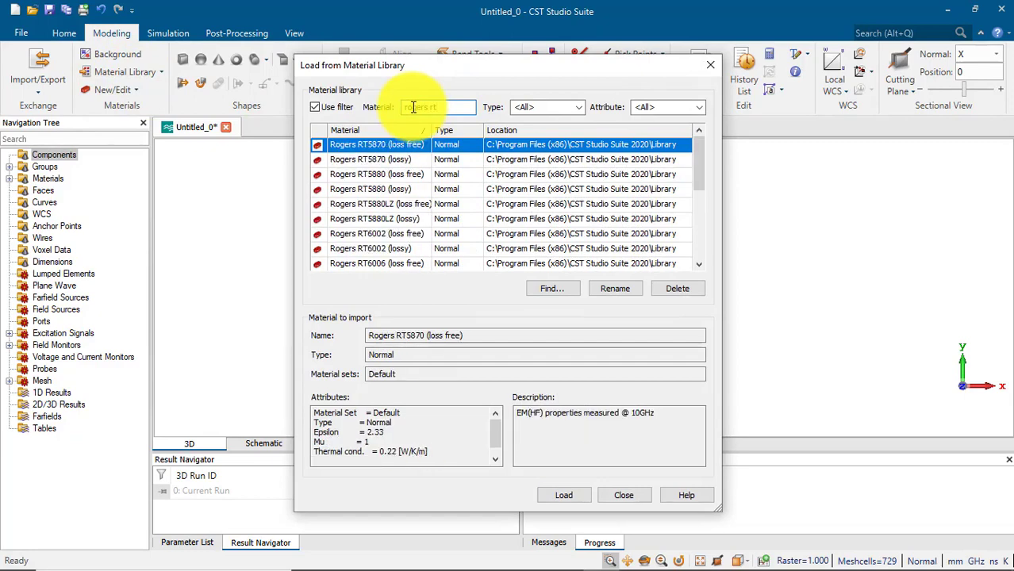
pyautogui.click(386, 189)
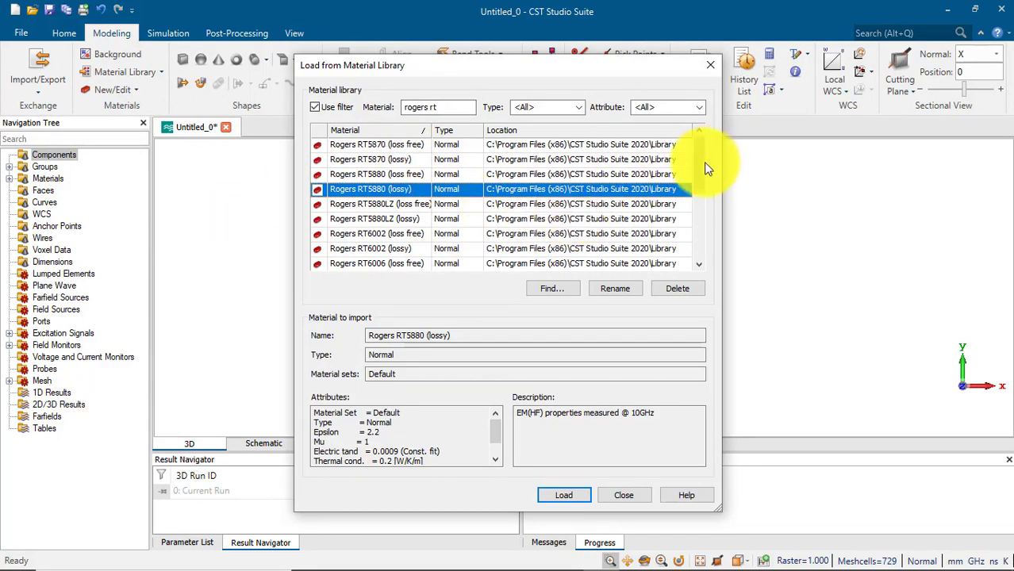
pyautogui.scroll(-3, 697, 248)
# - Filter the material library for "wood", clear the filter to browse the full list, and leave without loading a material
pyautogui.moveTo(453, 106); pyautogui.dragTo(300, 113)
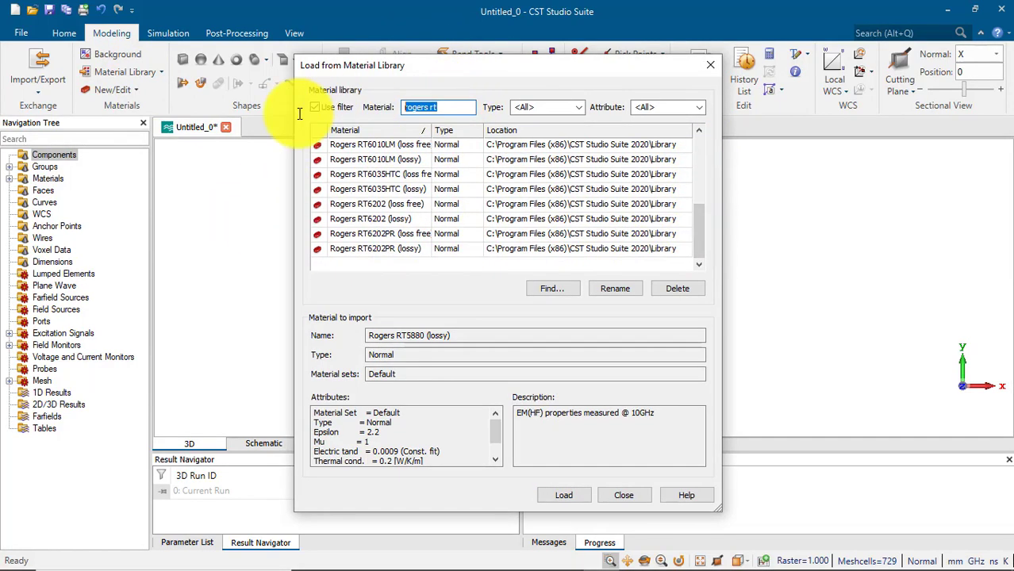
pyautogui.write('woo')
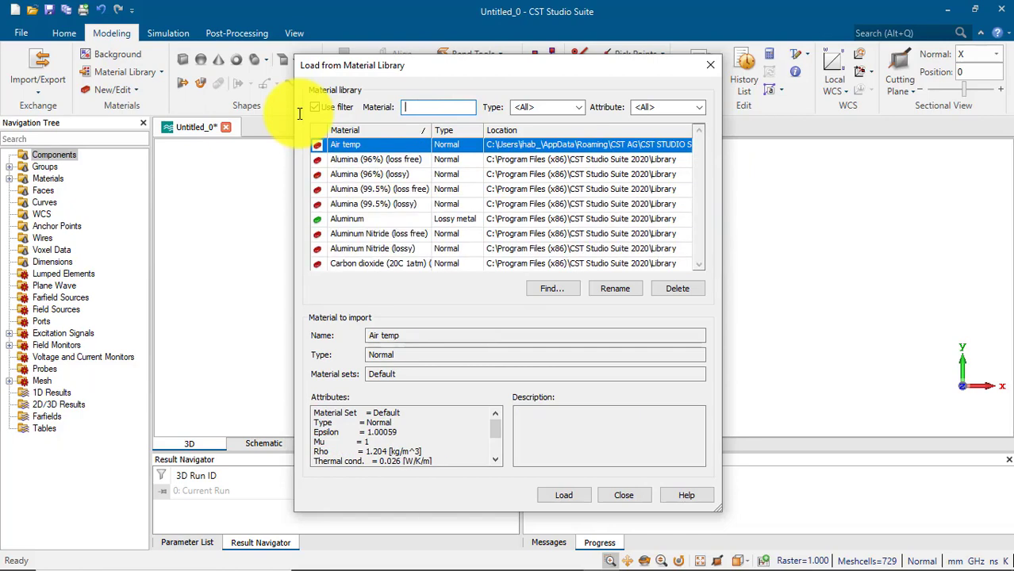
pyautogui.write('d')
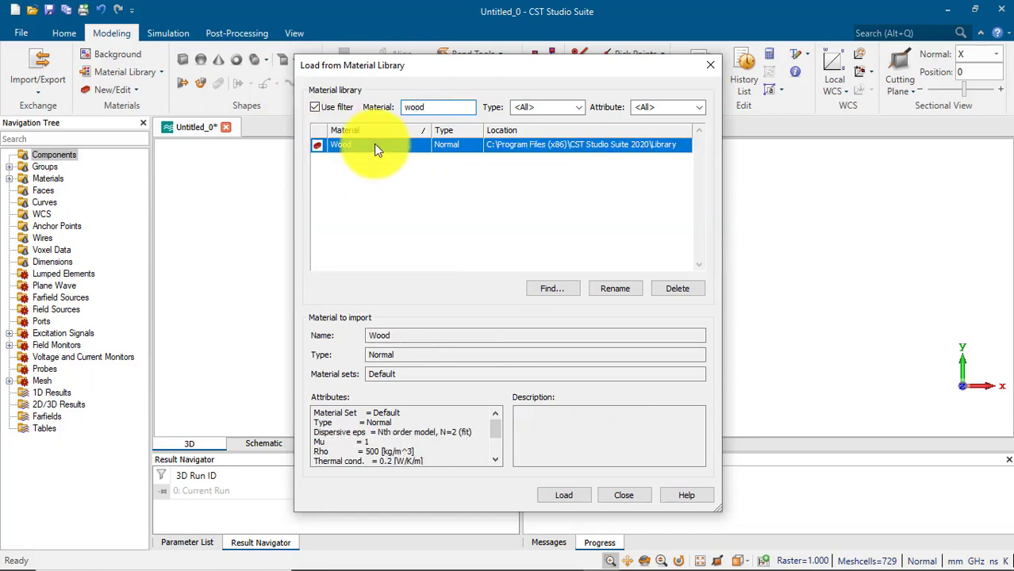
pyautogui.moveTo(435, 107); pyautogui.dragTo(403, 107)
pyautogui.press('BackSpace')
pyautogui.moveTo(698, 142); pyautogui.dragTo(698, 223)
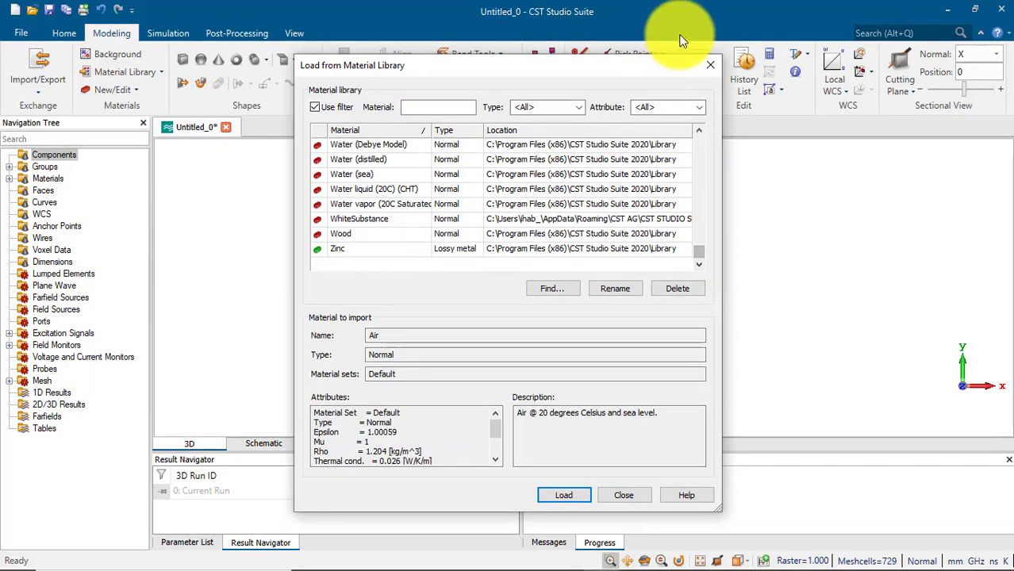
pyautogui.click(710, 65)
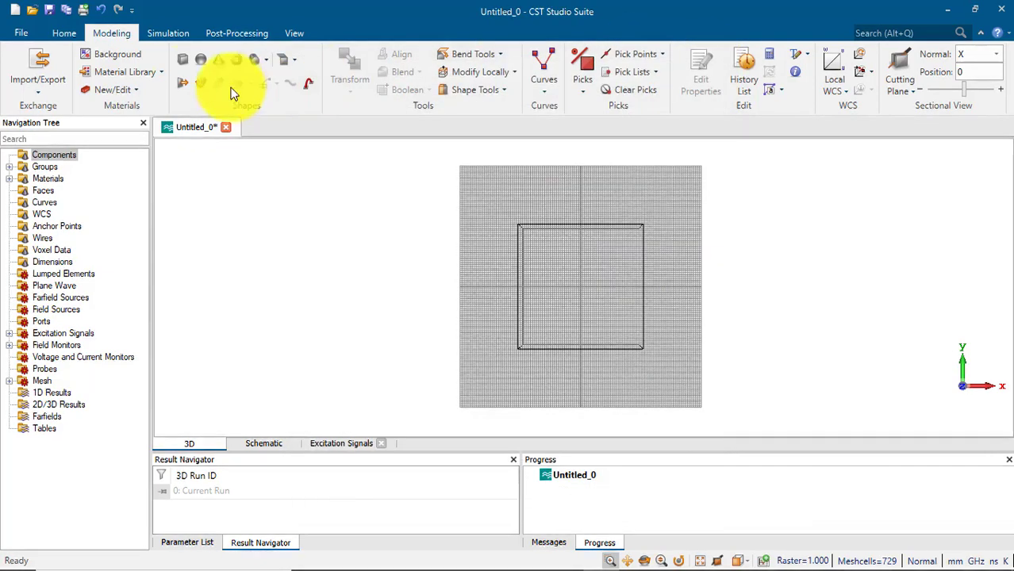
pyautogui.click(155, 72)
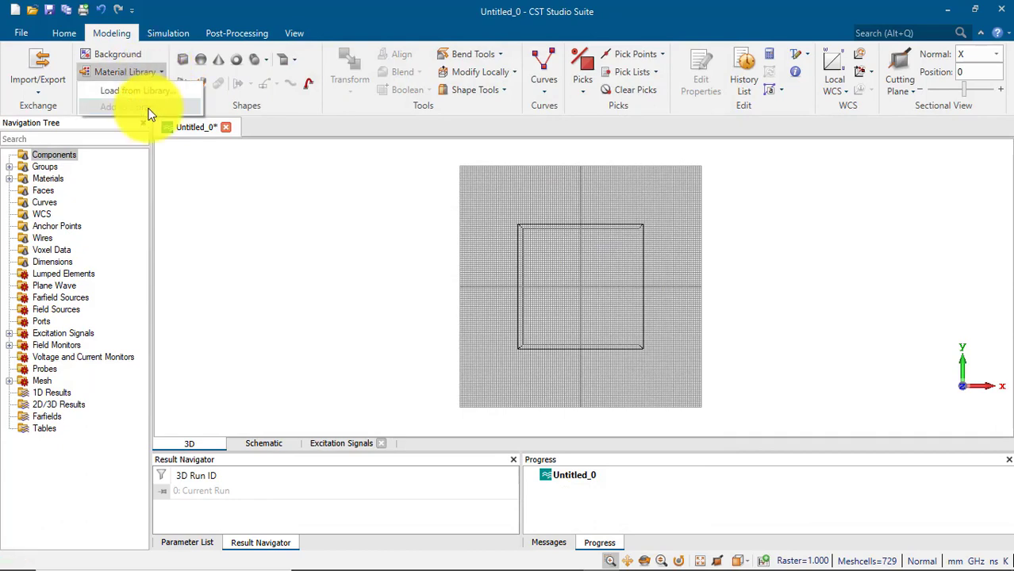
pyautogui.click(151, 81)
pyautogui.click(126, 90)
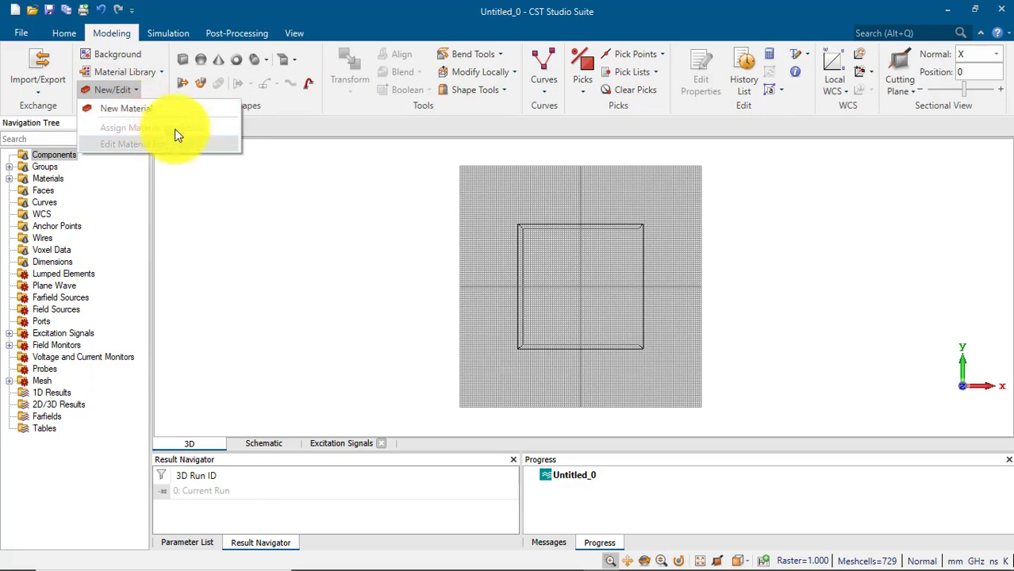
pyautogui.click(381, 336)
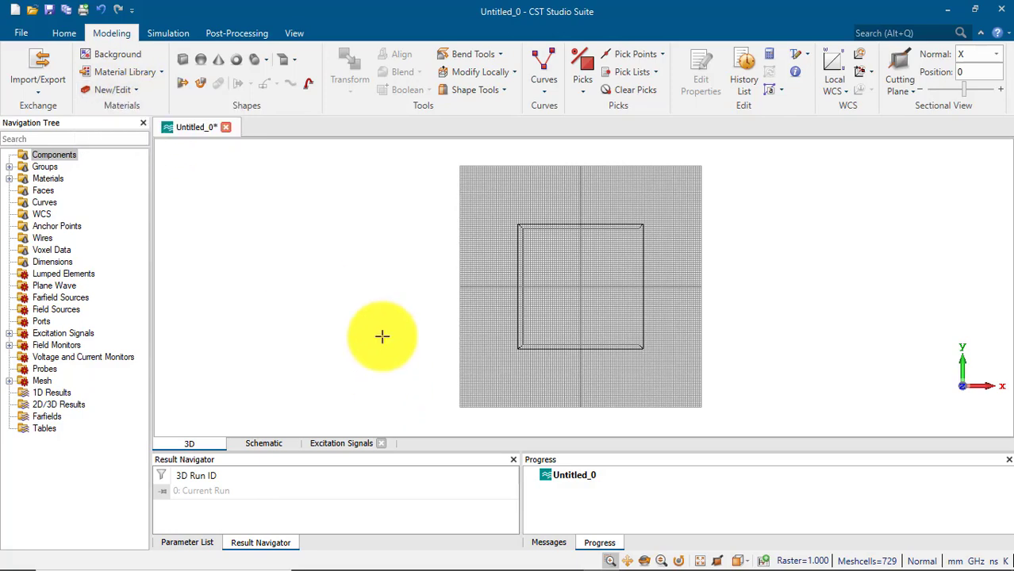
# - Start a new material, review its general, conductivity, dispersion, thermal, mechanics and density settings, and leave without creating it
pyautogui.click(128, 90)
pyautogui.click(142, 104)
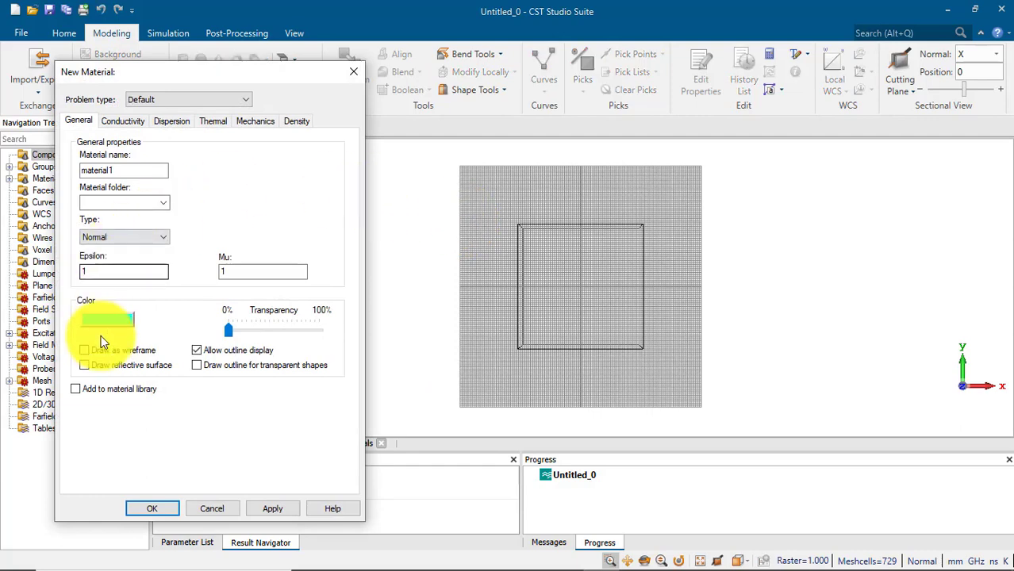
pyautogui.doubleClick(99, 271)
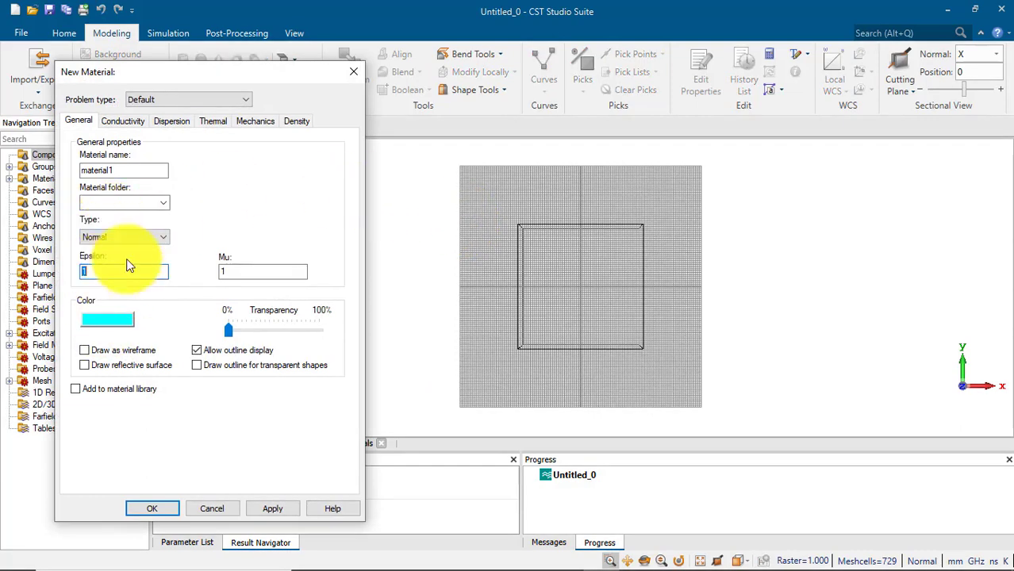
pyautogui.doubleClick(122, 169)
pyautogui.click(128, 121)
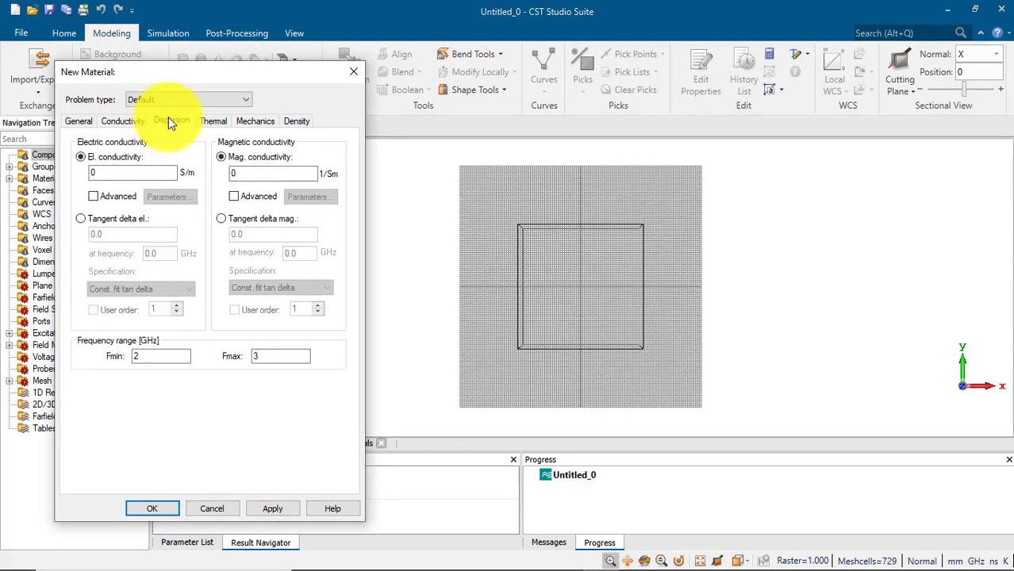
pyautogui.click(170, 121)
pyautogui.click(212, 121)
pyautogui.click(255, 121)
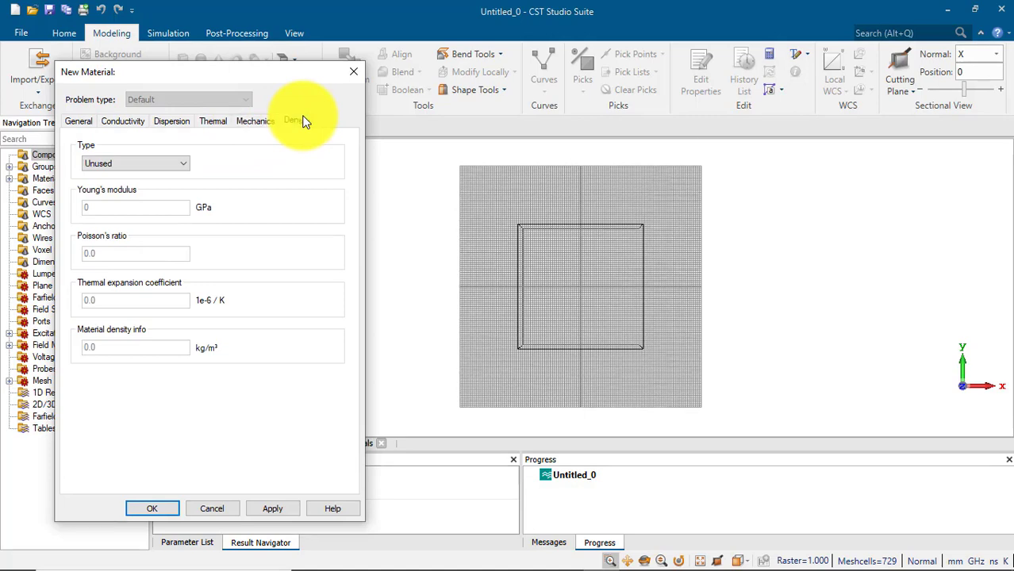
pyautogui.click(300, 121)
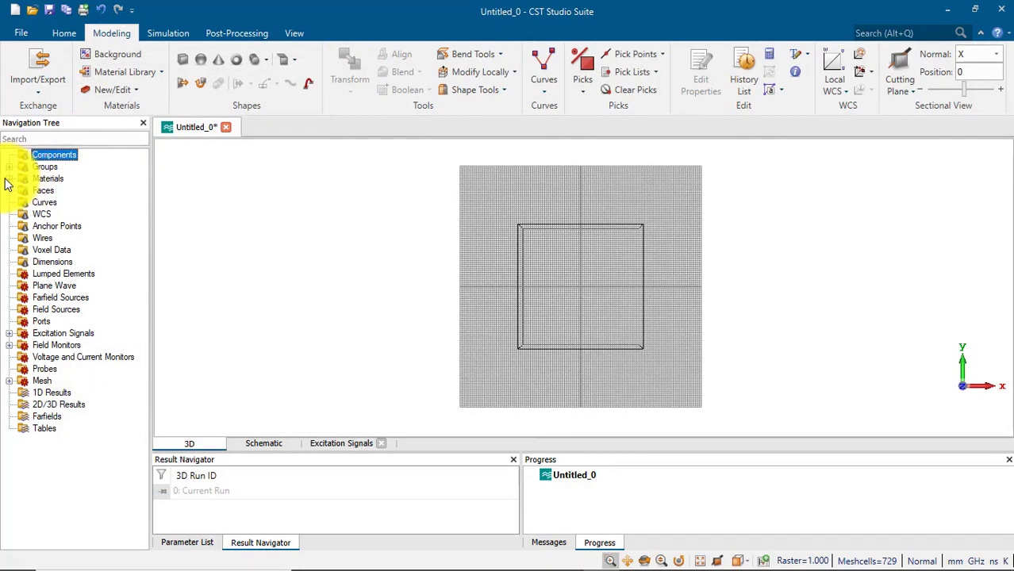
# - Expand the project's Materials folder to view the materials it holds, and collapse it again
pyautogui.click(8, 178)
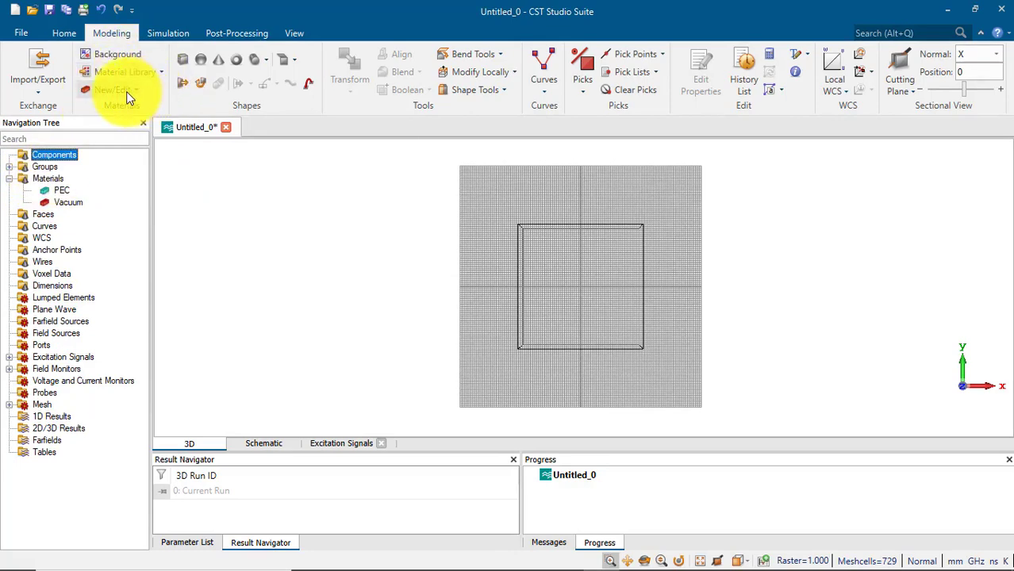
pyautogui.click(44, 180)
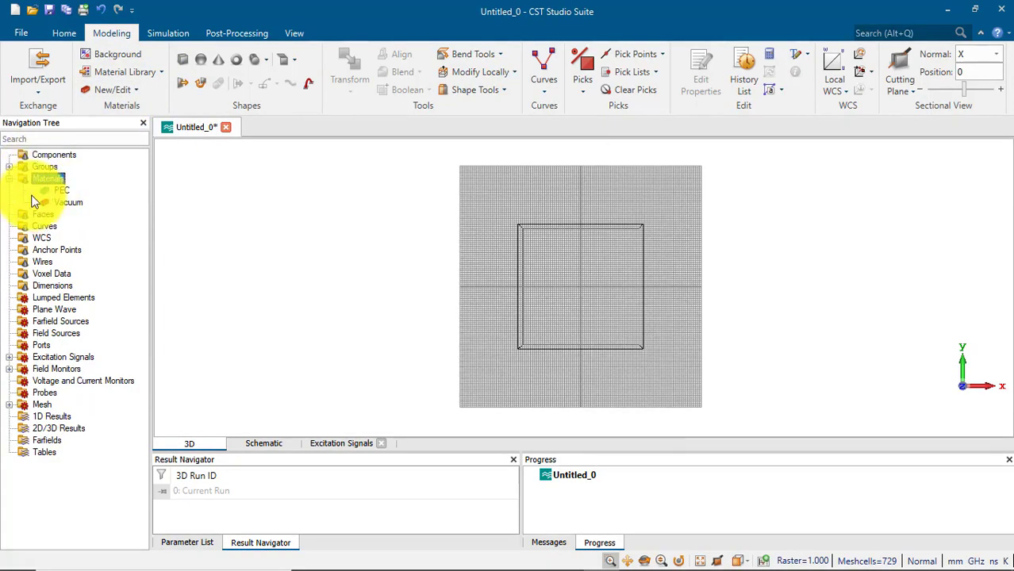
pyautogui.click(9, 180)
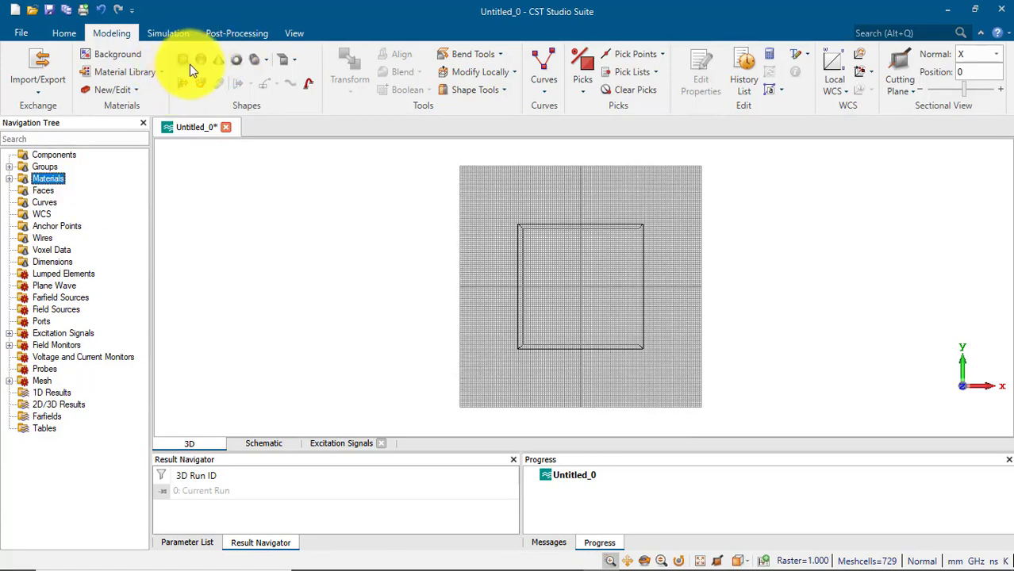
pyautogui.moveTo(487, 559)
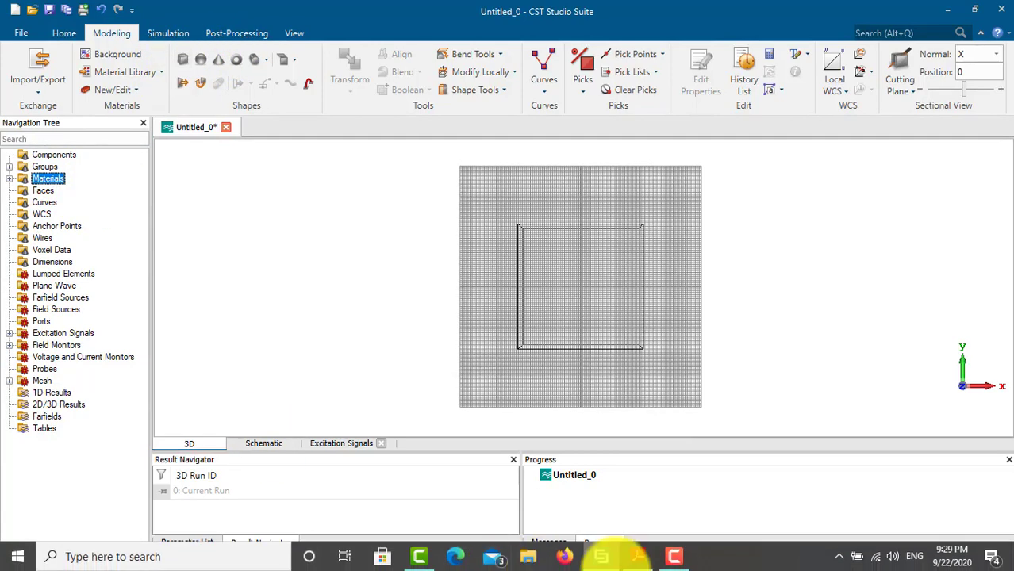
pyautogui.click(688, 559)
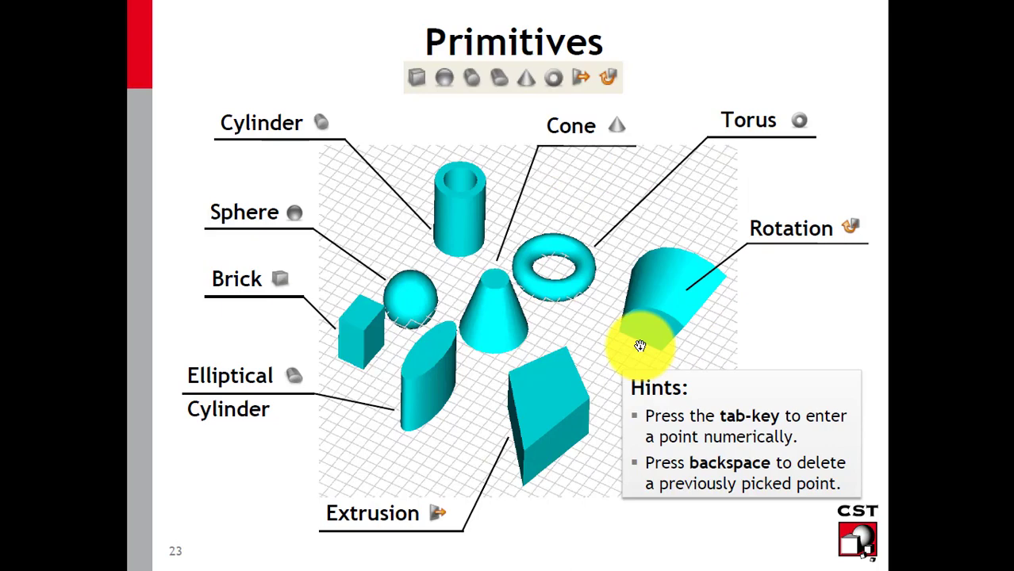
pyautogui.click(639, 346)
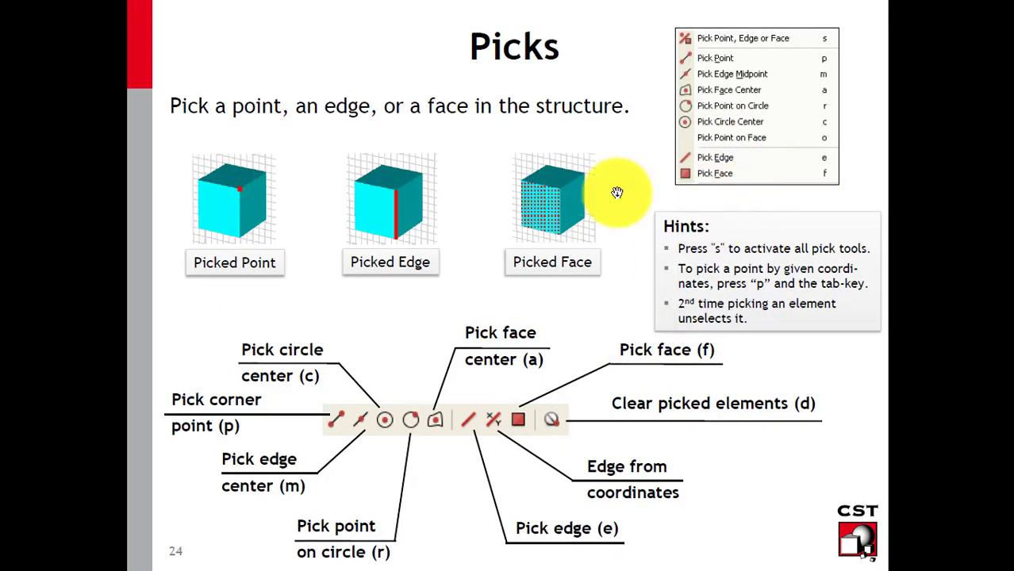
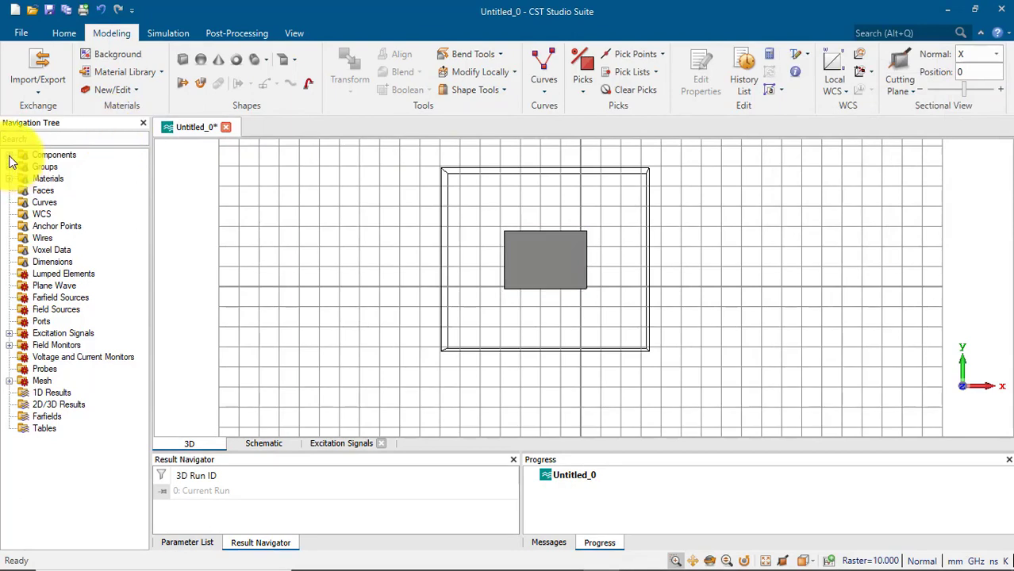
# - Edit the brick definition of solid1 in component1 through its history and set Xmin to -100
pyautogui.click(9, 154)
pyautogui.click(63, 166)
pyautogui.click(23, 167)
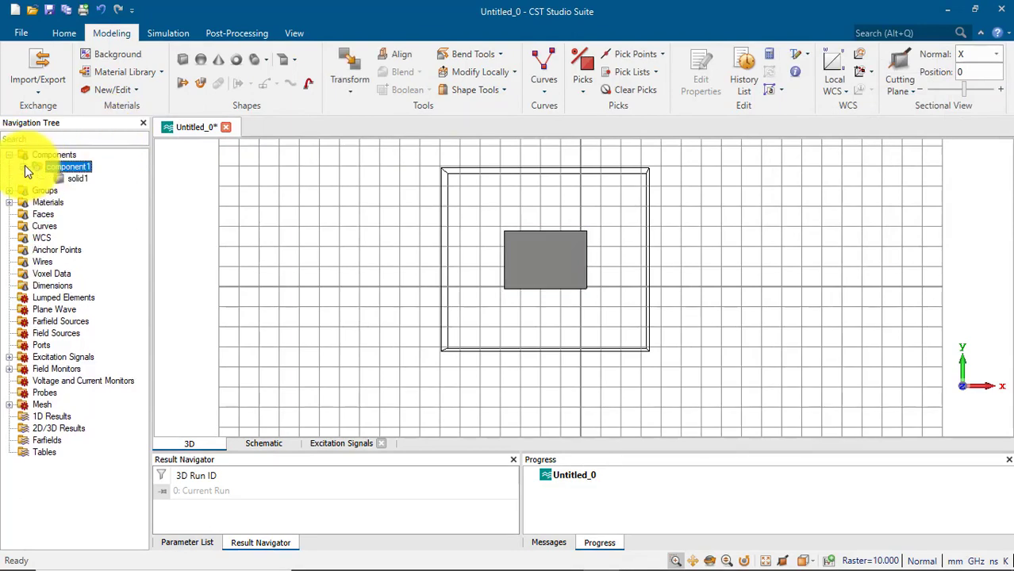
pyautogui.doubleClick(73, 178)
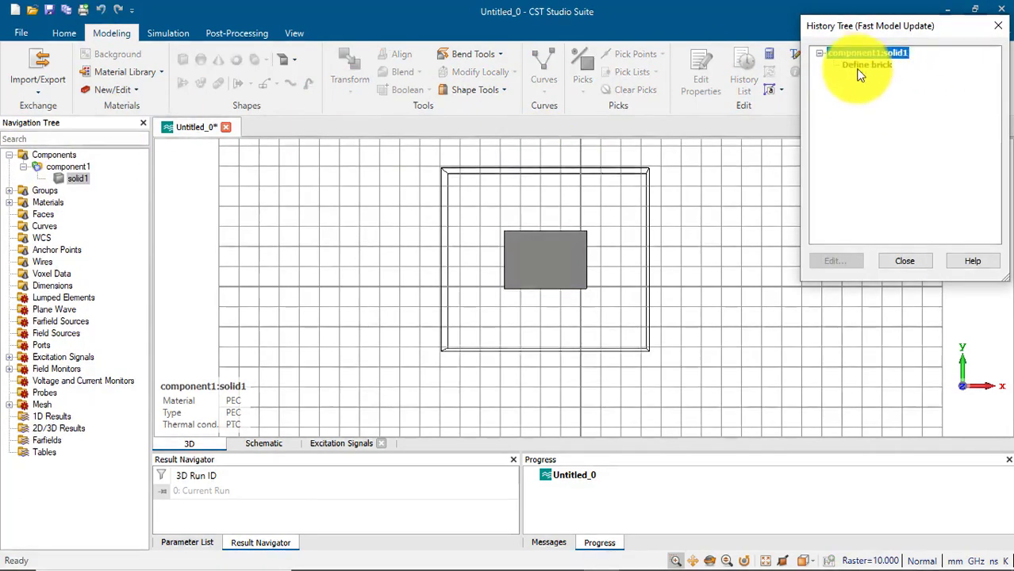
pyautogui.doubleClick(857, 64)
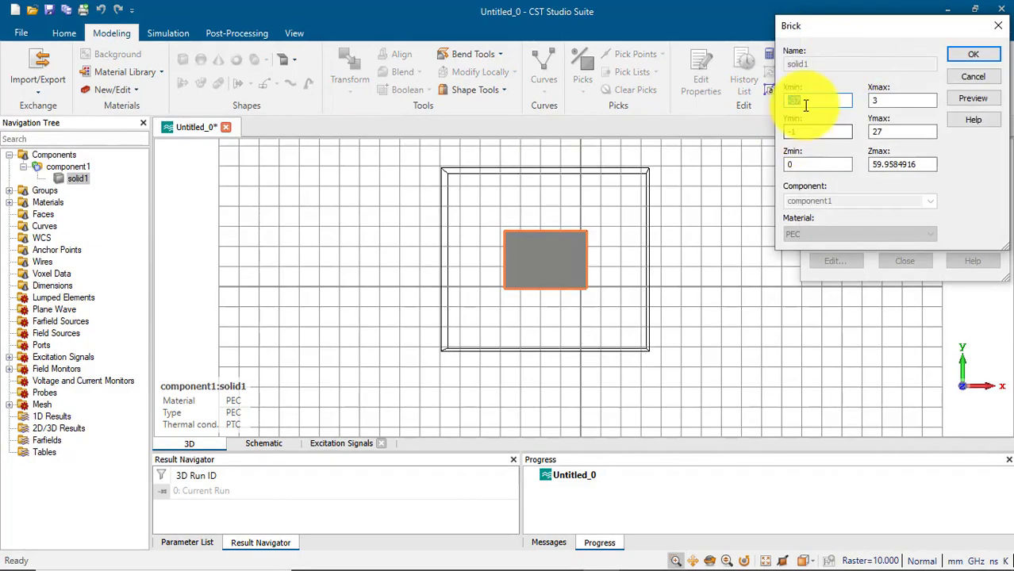
pyautogui.write('-100')
pyautogui.click(971, 56)
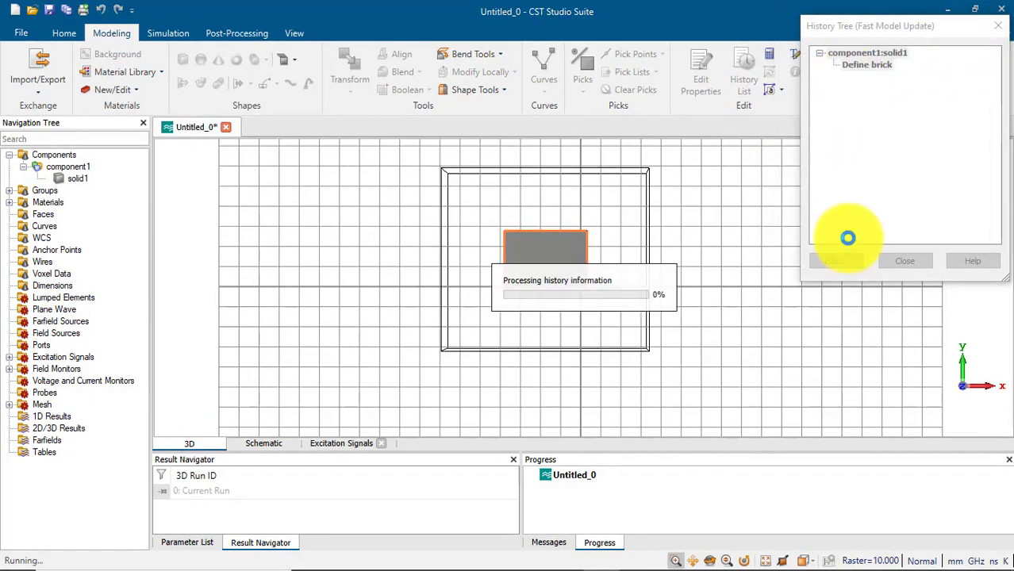
pyautogui.click(892, 263)
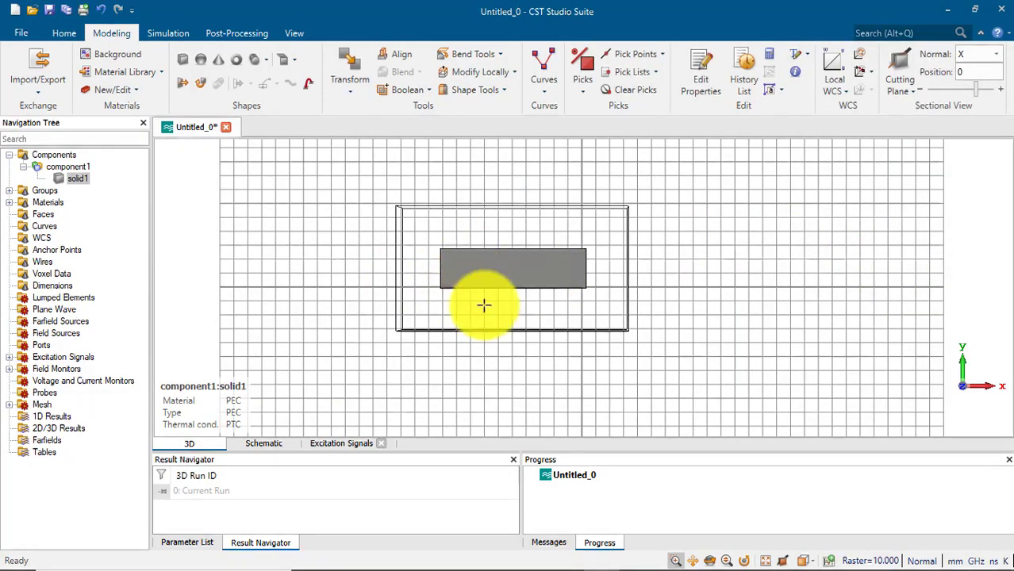
# - Set solid1's Xmin to the expression -d in its brick definition and define the new parameter d as -100
pyautogui.doubleClick(86, 179)
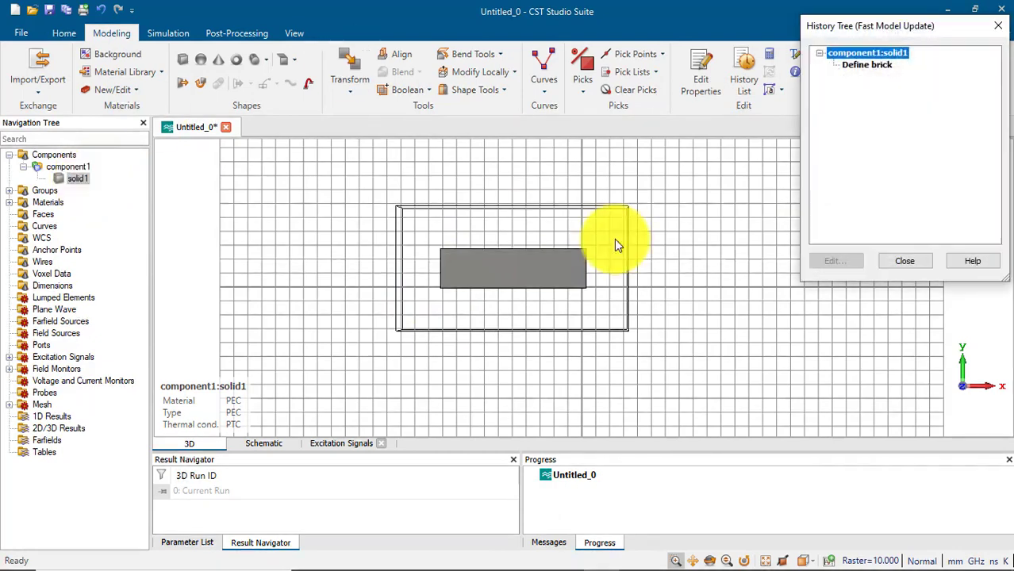
pyautogui.click(877, 64)
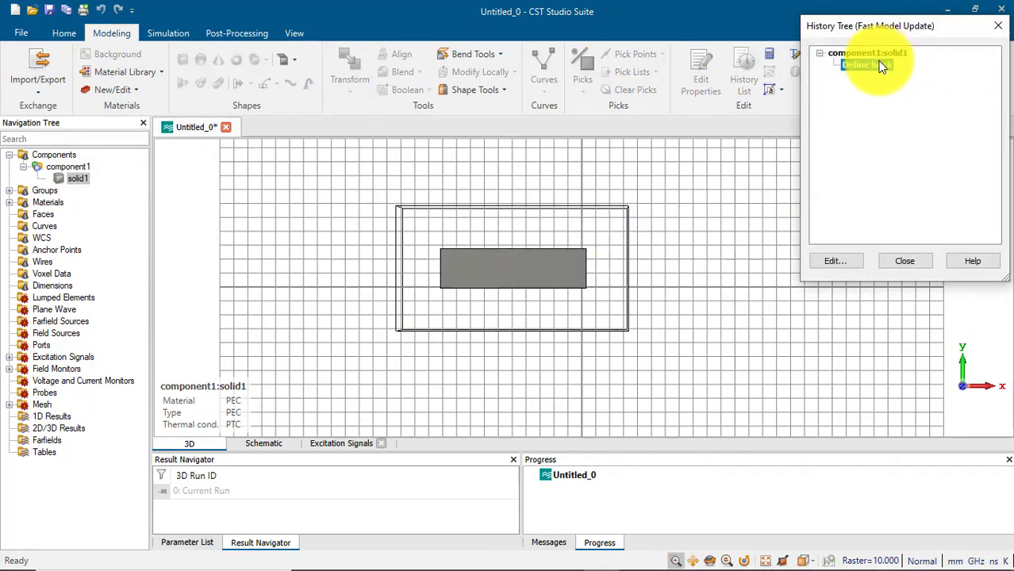
pyautogui.doubleClick(876, 63)
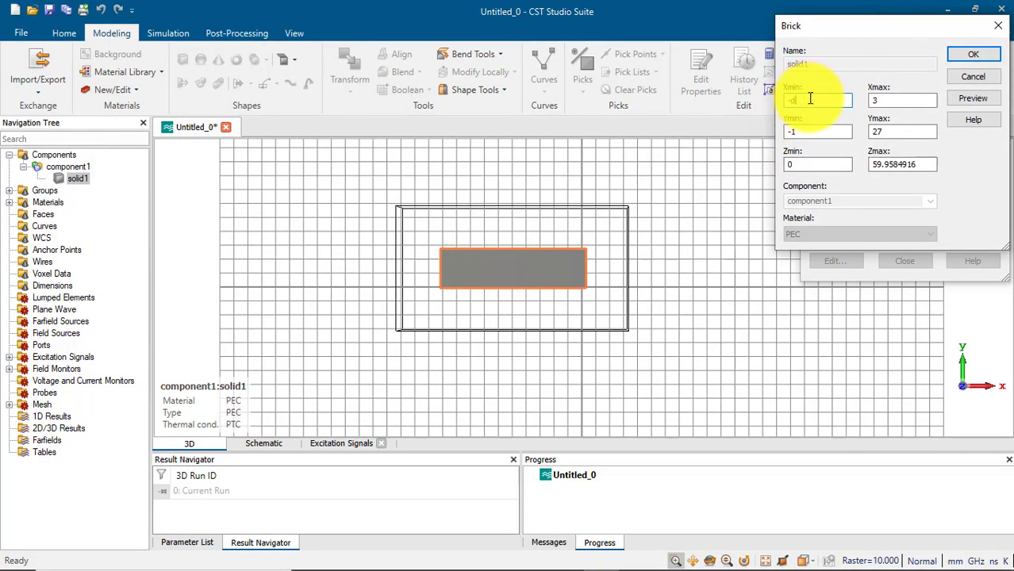
pyautogui.click(975, 55)
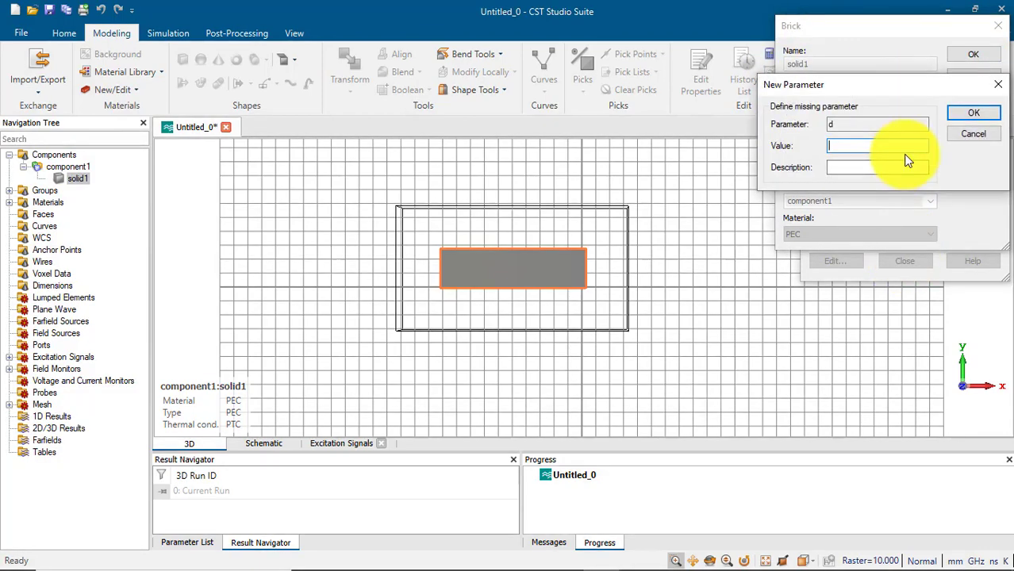
pyautogui.press('Return')
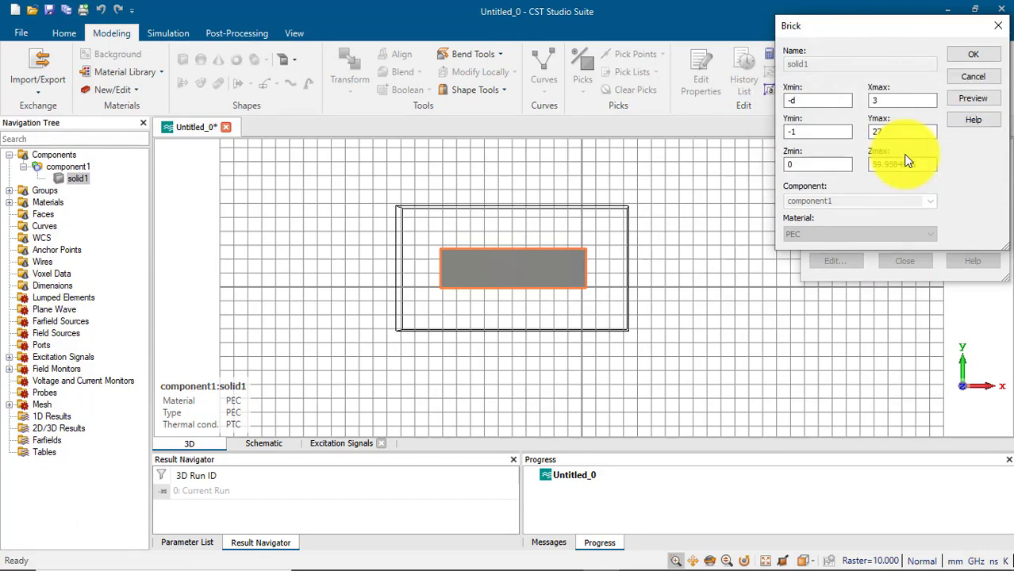
pyautogui.press('Return')
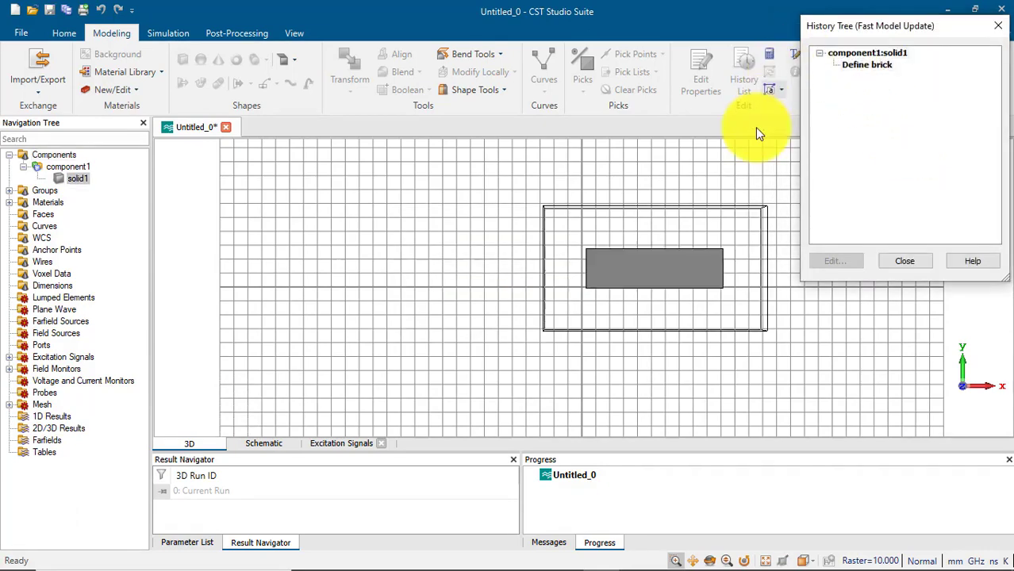
pyautogui.click(903, 258)
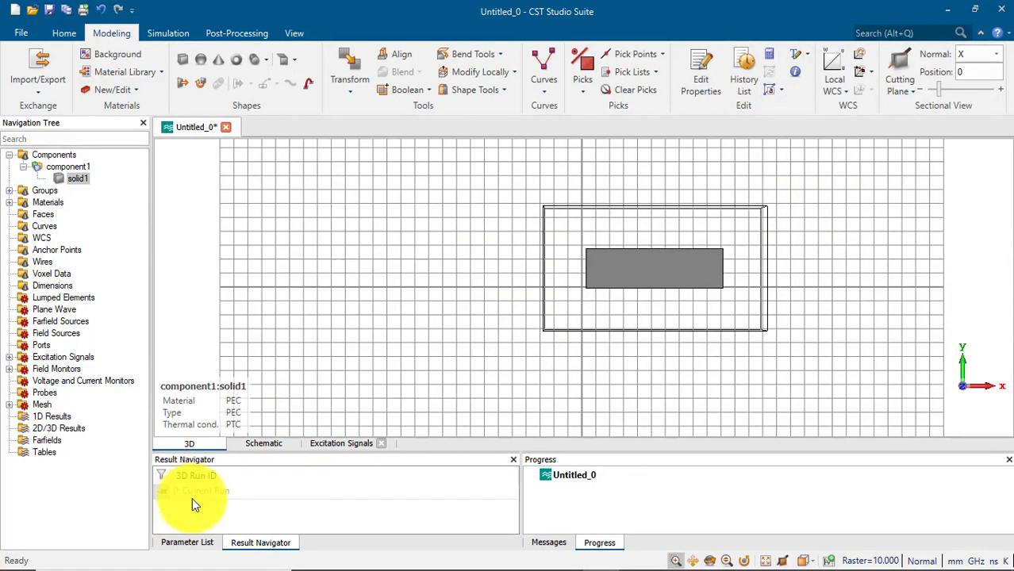
# - Set the parameter d to 100 and run a Parametric Update to rebuild the brick
pyautogui.click(187, 541)
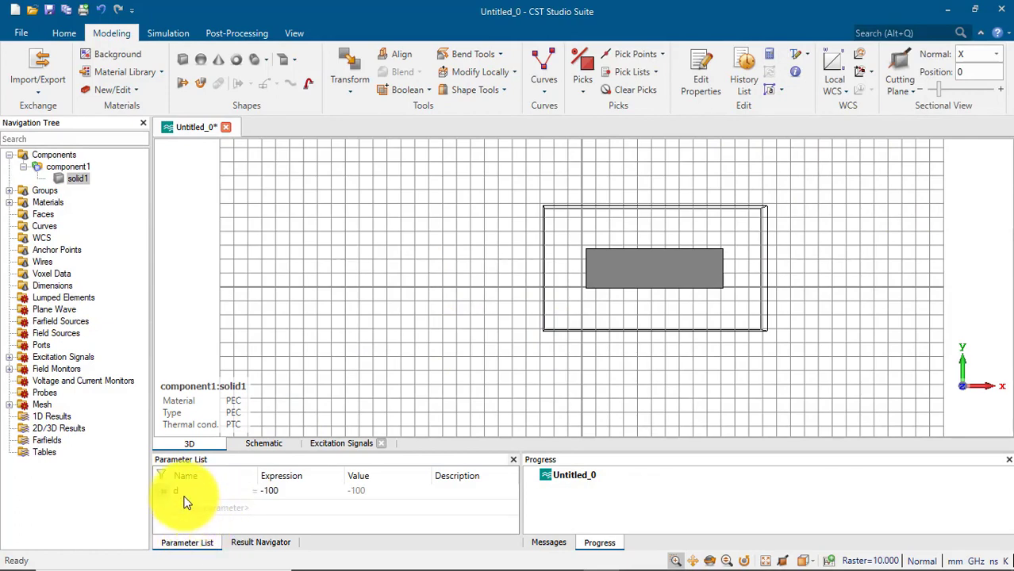
pyautogui.click(183, 496)
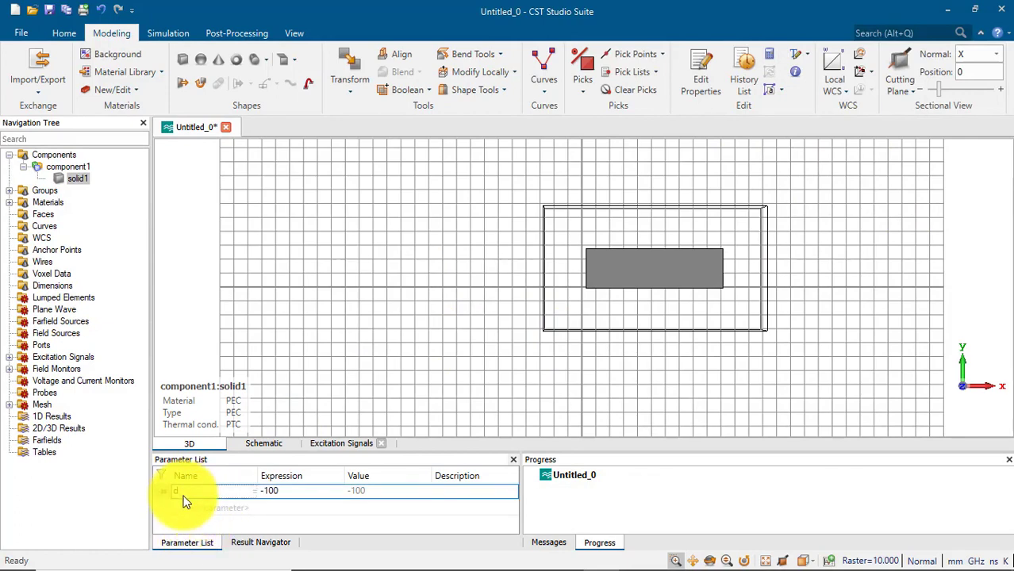
pyautogui.doubleClick(296, 495)
pyautogui.write('10')
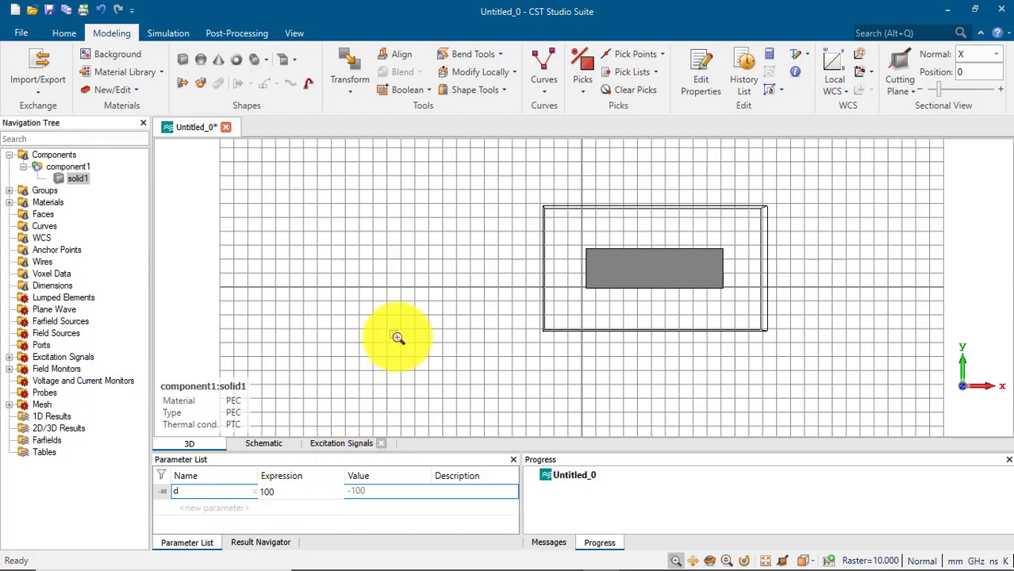
pyautogui.press('Return')
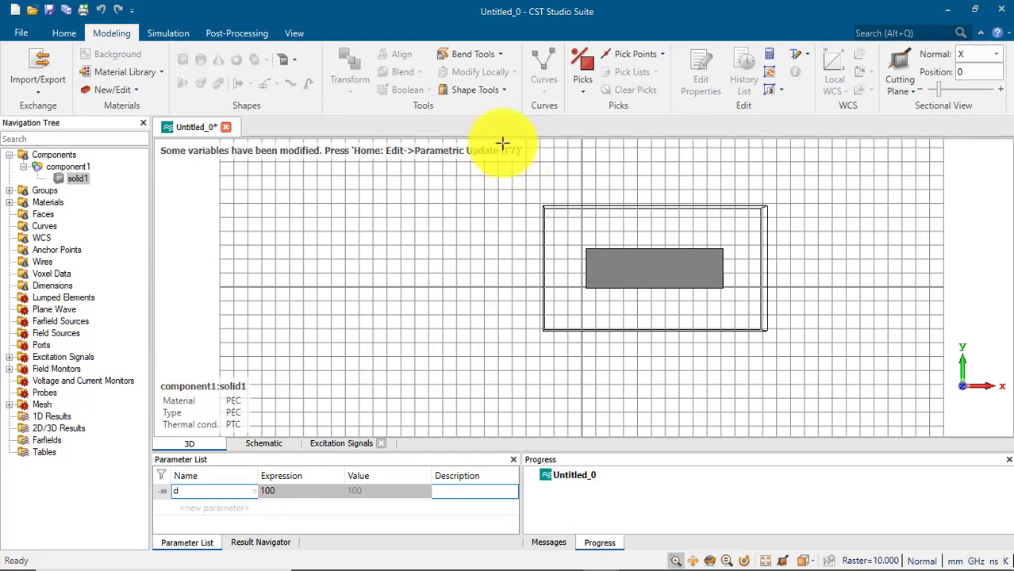
pyautogui.click(70, 32)
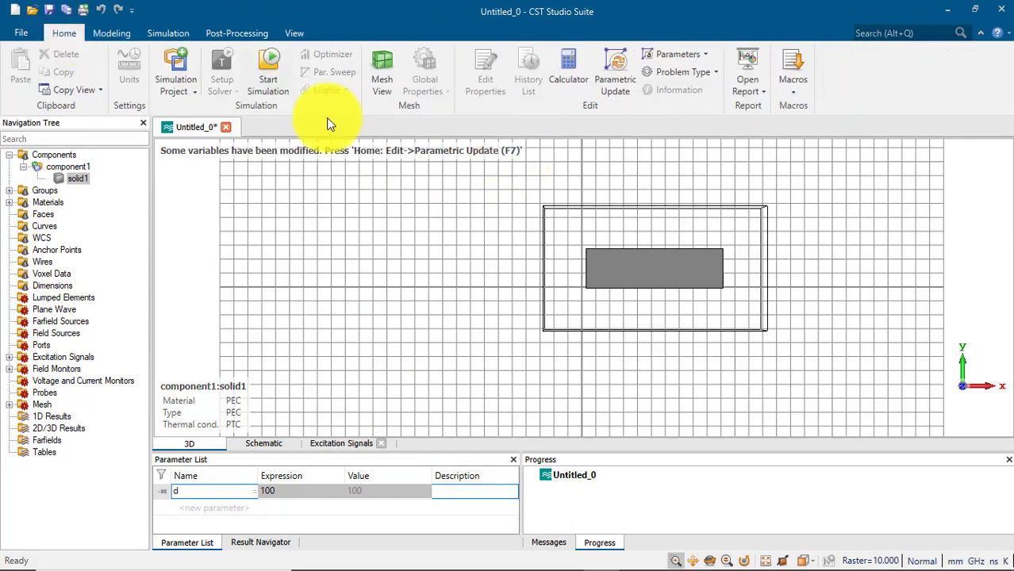
pyautogui.click(615, 75)
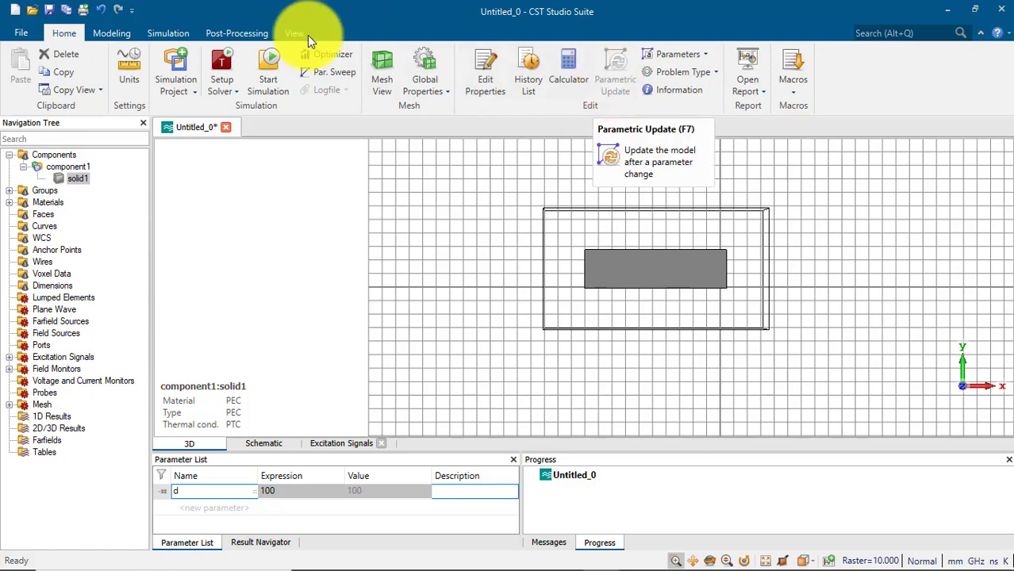
# - Zoom in on the brick and select solid1 in component1
pyautogui.click(112, 32)
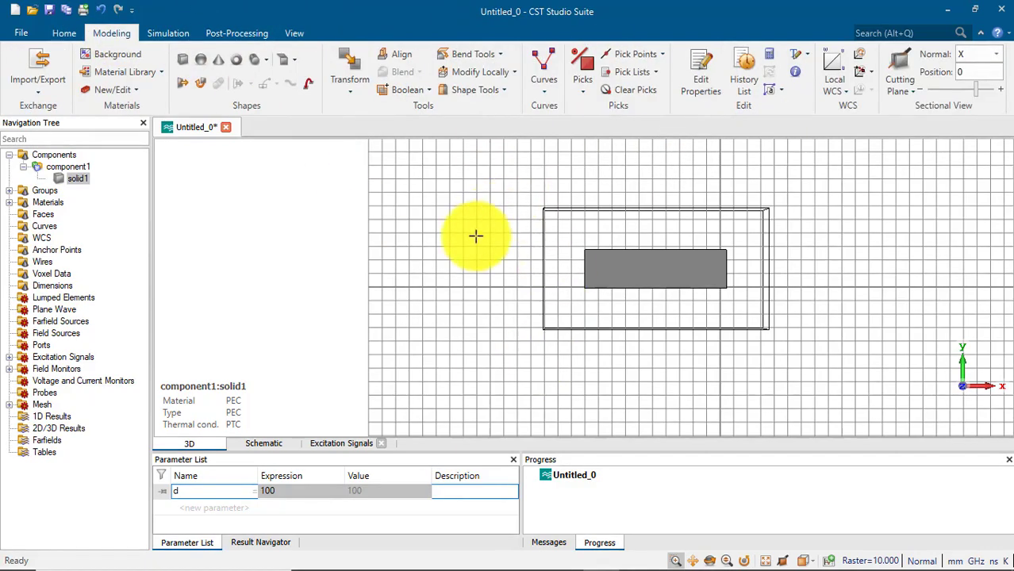
pyautogui.moveTo(554, 216); pyautogui.dragTo(744, 351)
pyautogui.click(65, 180)
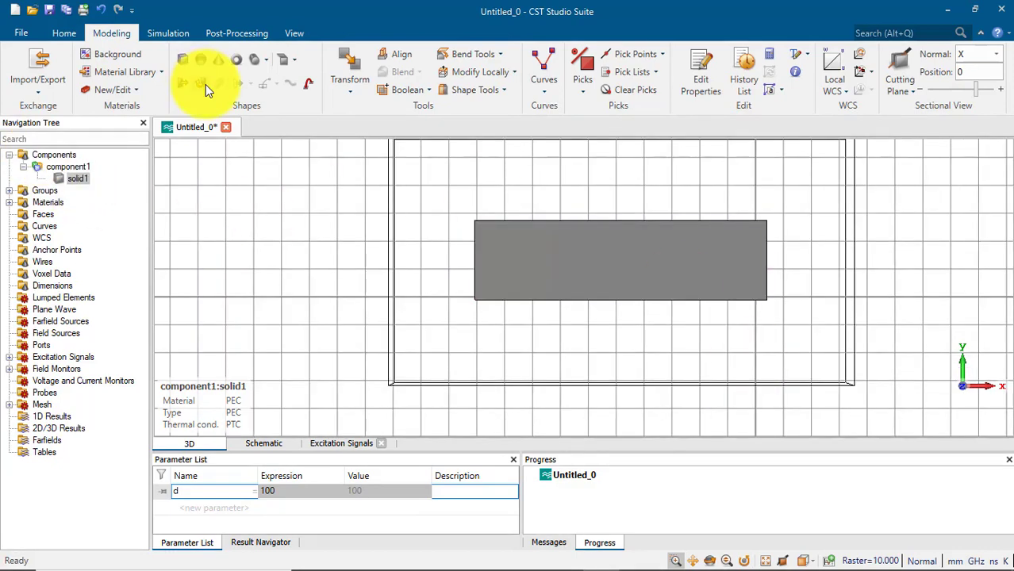
# - Define a new brick called name spanning X from -w to w, Y from -l to l and Z from 0 to t
pyautogui.click(184, 65)
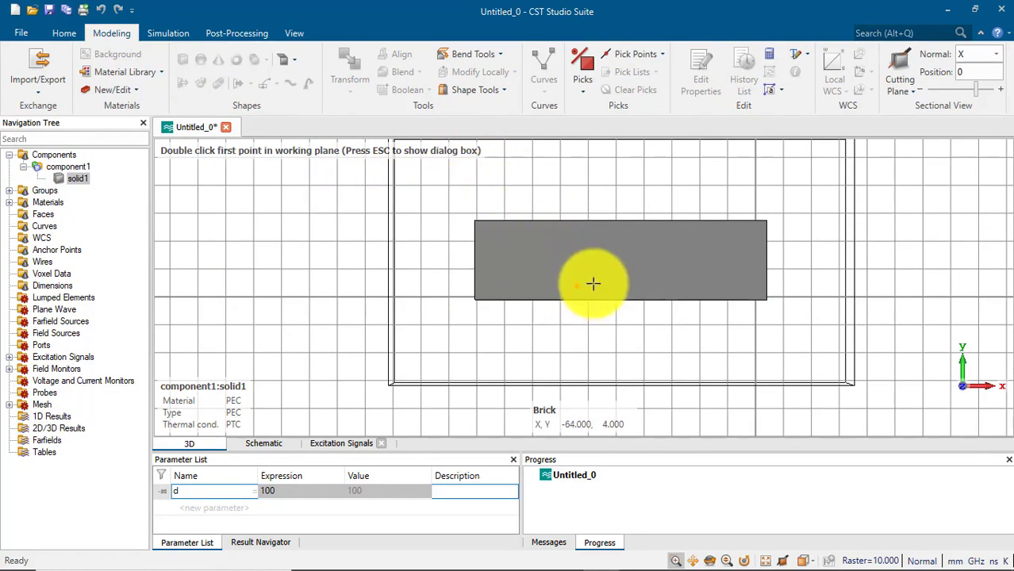
pyautogui.press('Escape')
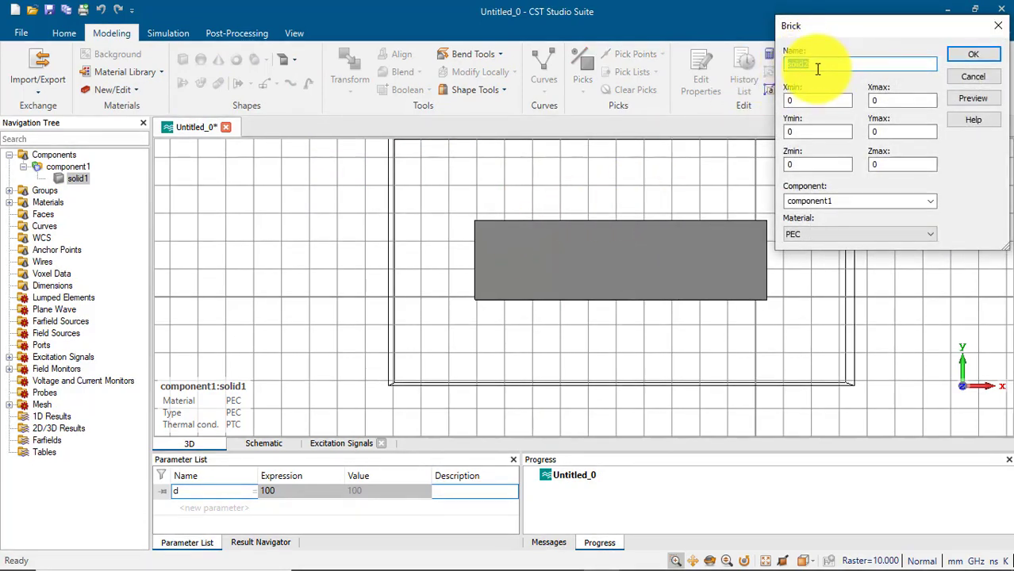
pyautogui.write('name')
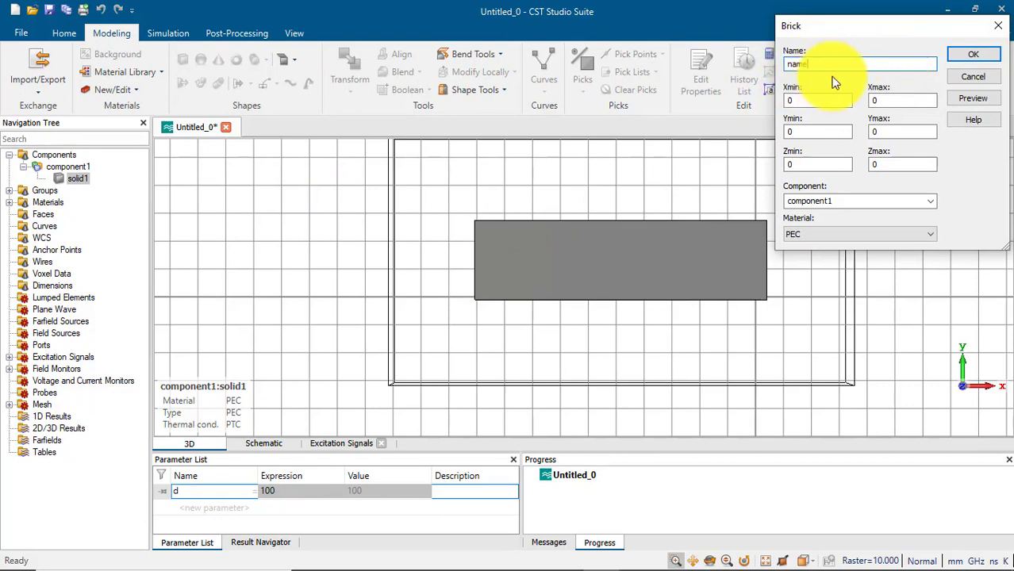
pyautogui.click(812, 100)
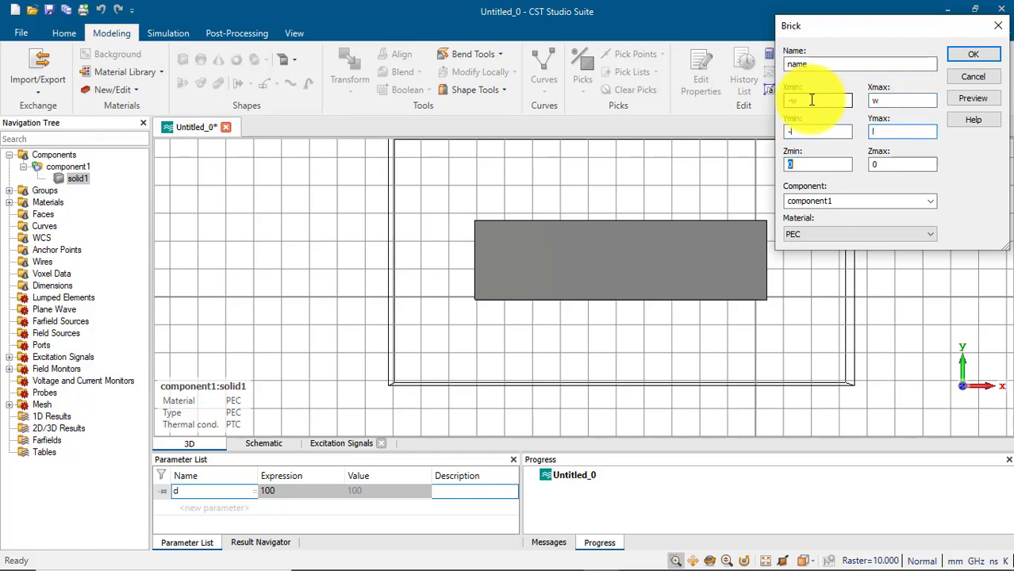
pyautogui.press('Tab')
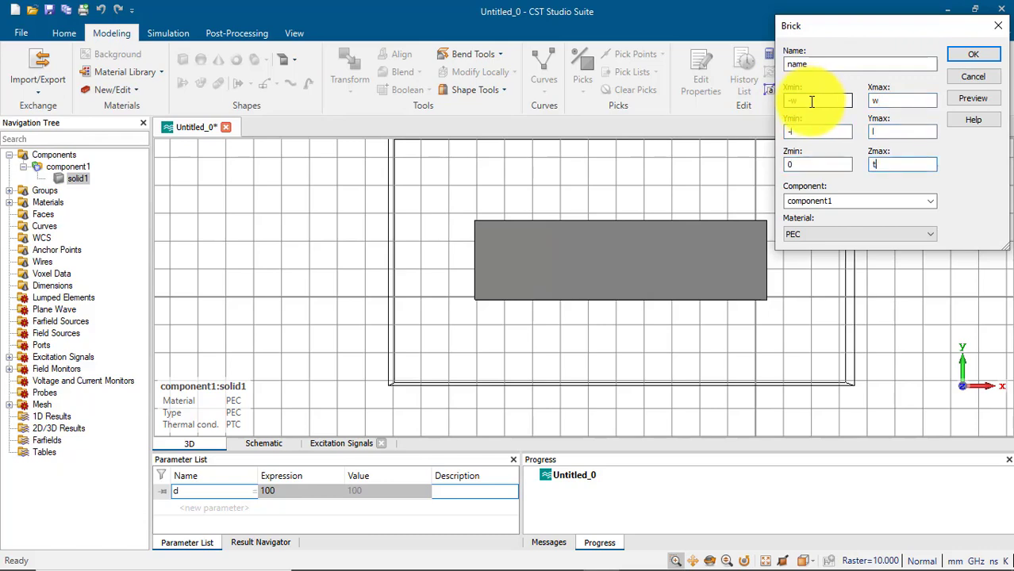
# - Assign Aluminum from the material library to the new brick, replacing the copy of that material already in the project
pyautogui.click(832, 234)
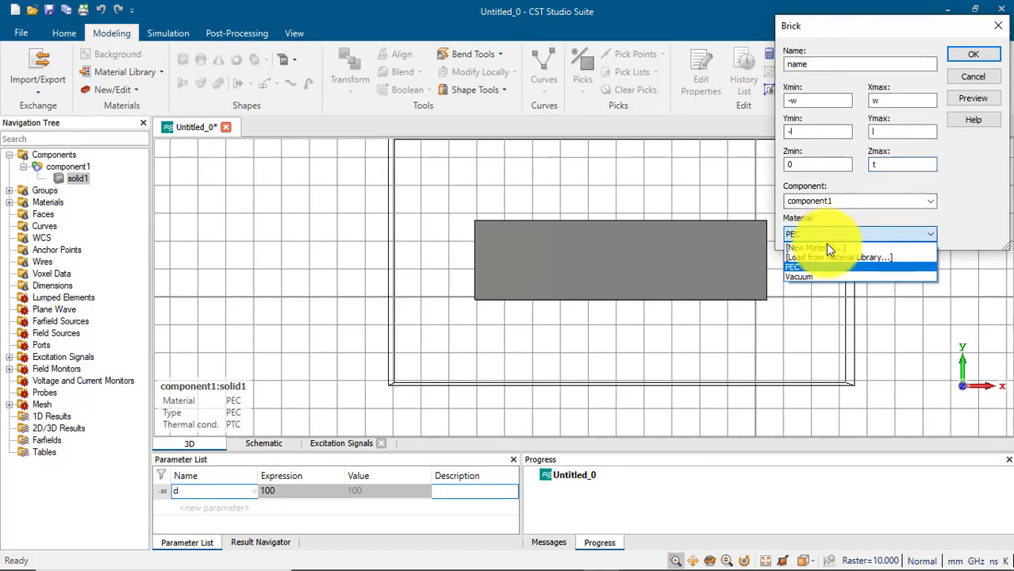
pyautogui.click(822, 257)
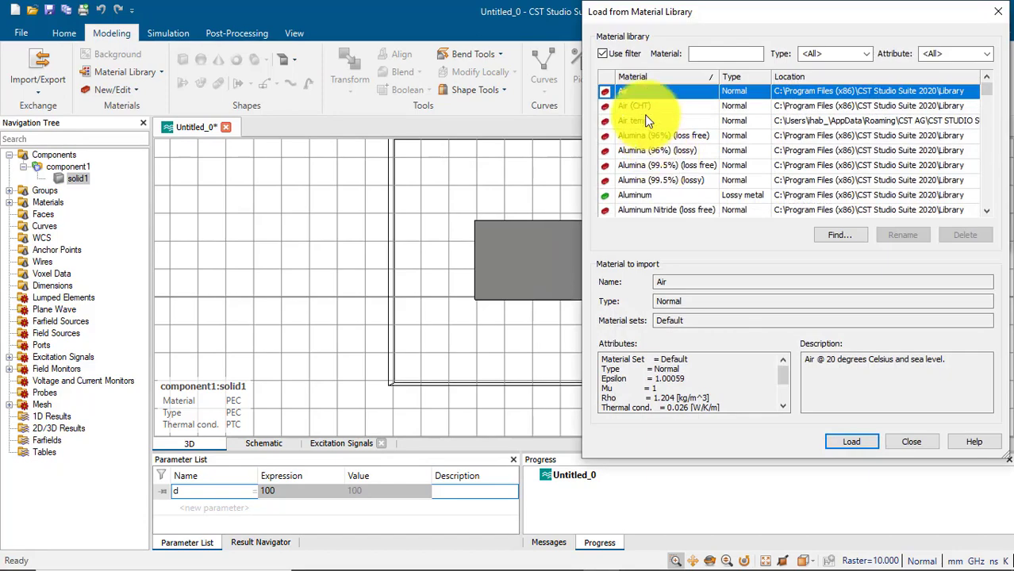
pyautogui.click(623, 195)
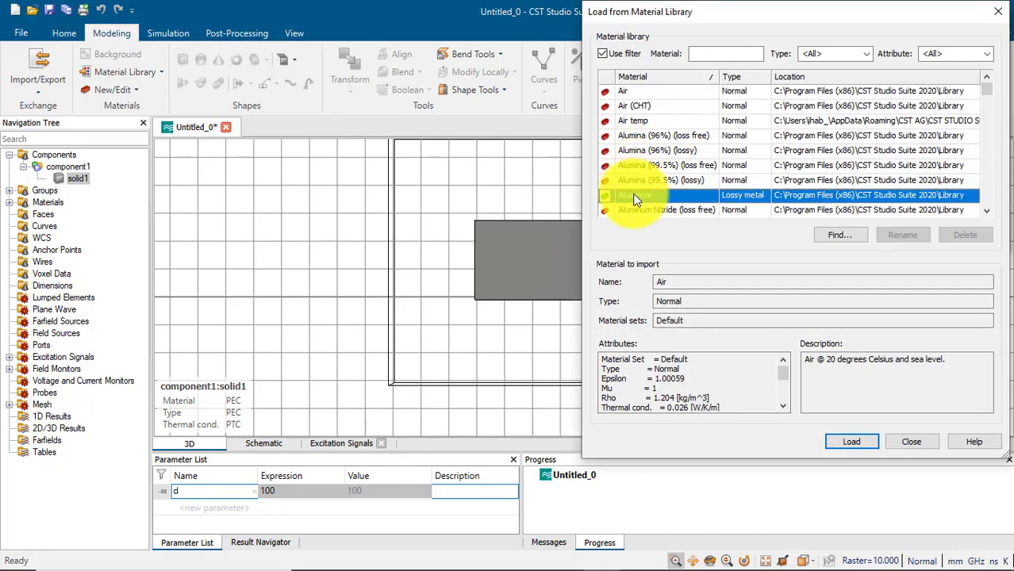
pyautogui.click(836, 443)
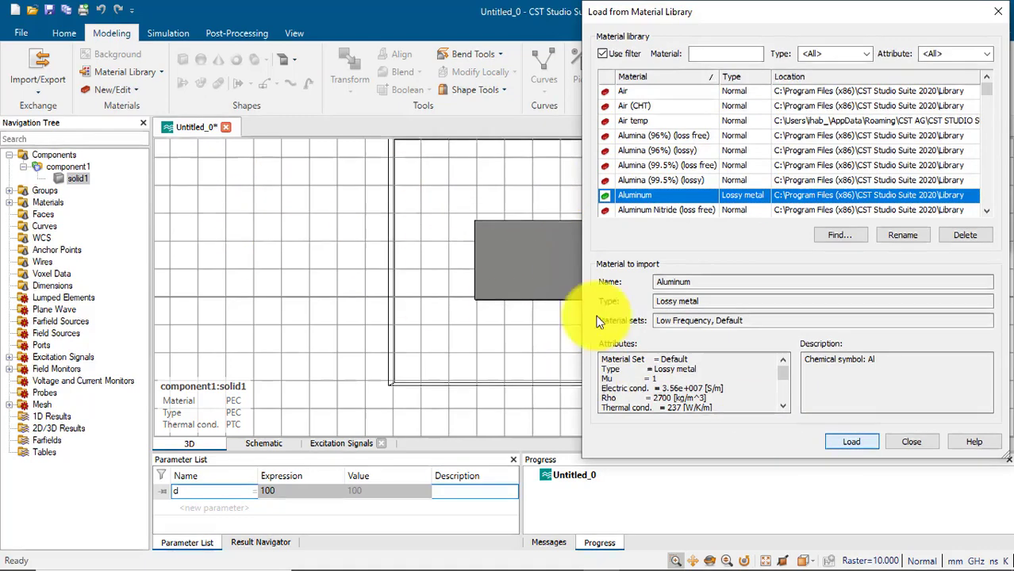
pyautogui.click(854, 444)
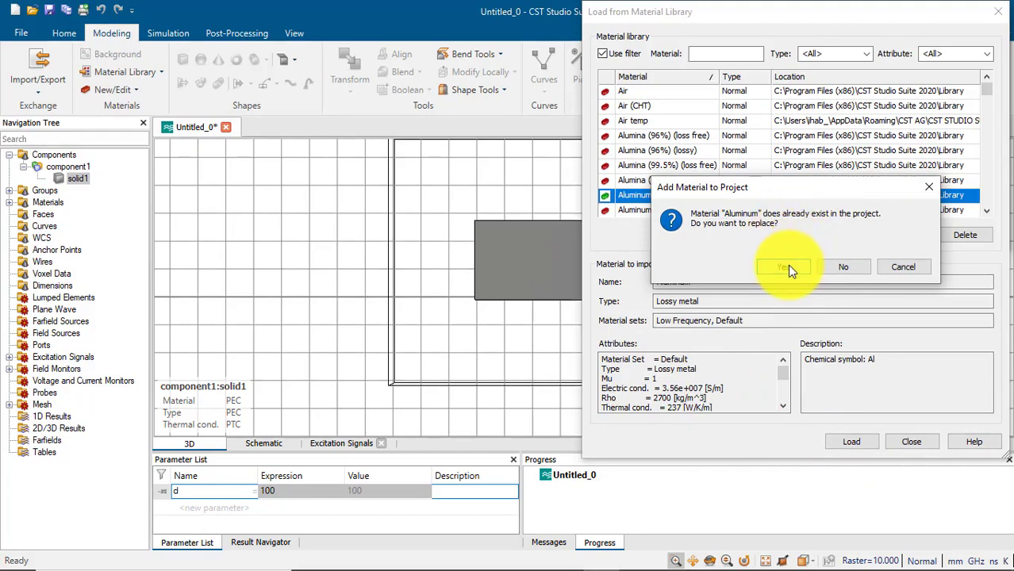
pyautogui.click(788, 268)
pyautogui.click(916, 442)
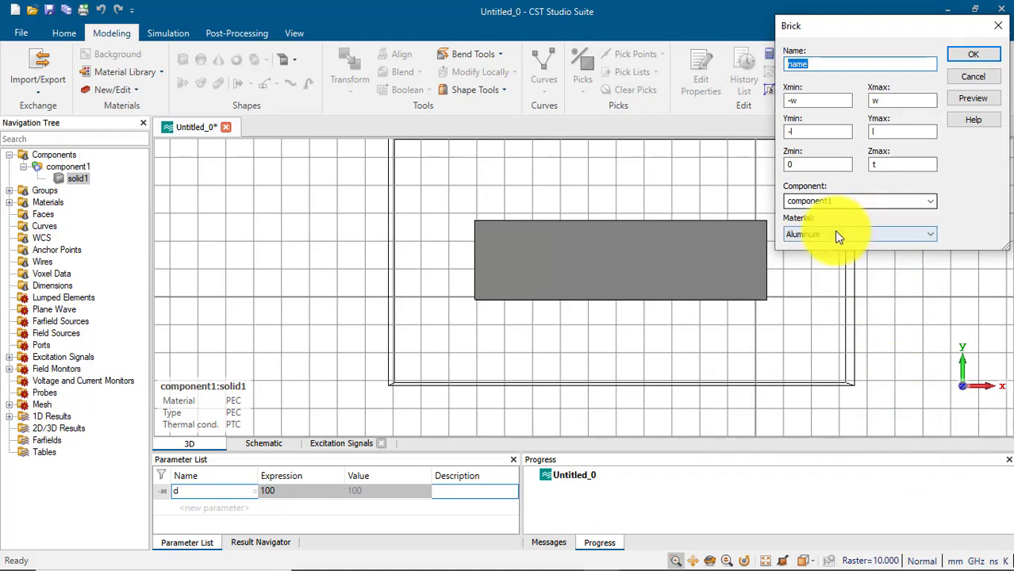
# - Preview the brick and define the missing parameters w as 20 with description width and l as 20 with description length
pyautogui.click(966, 102)
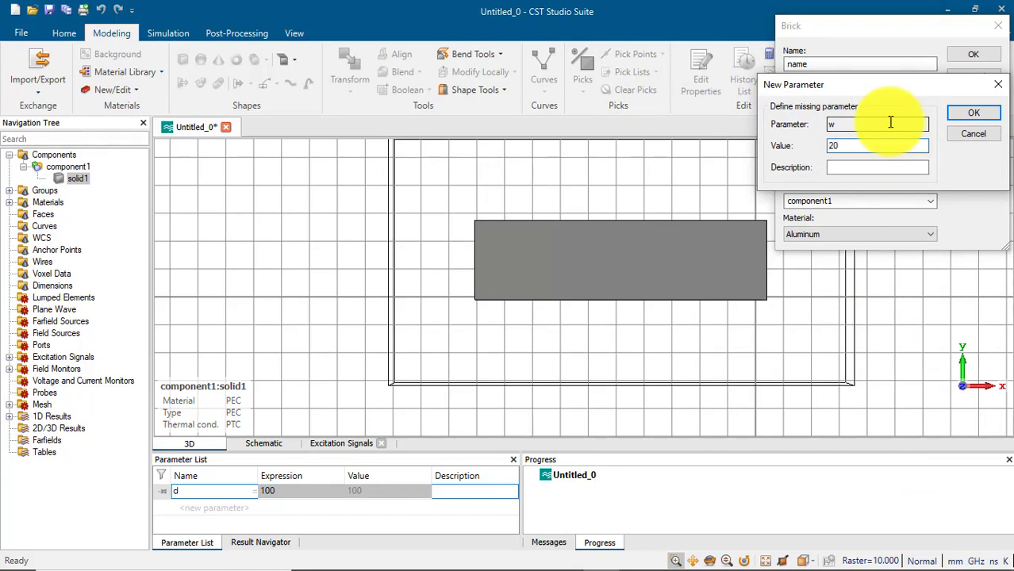
pyautogui.press('Tab')
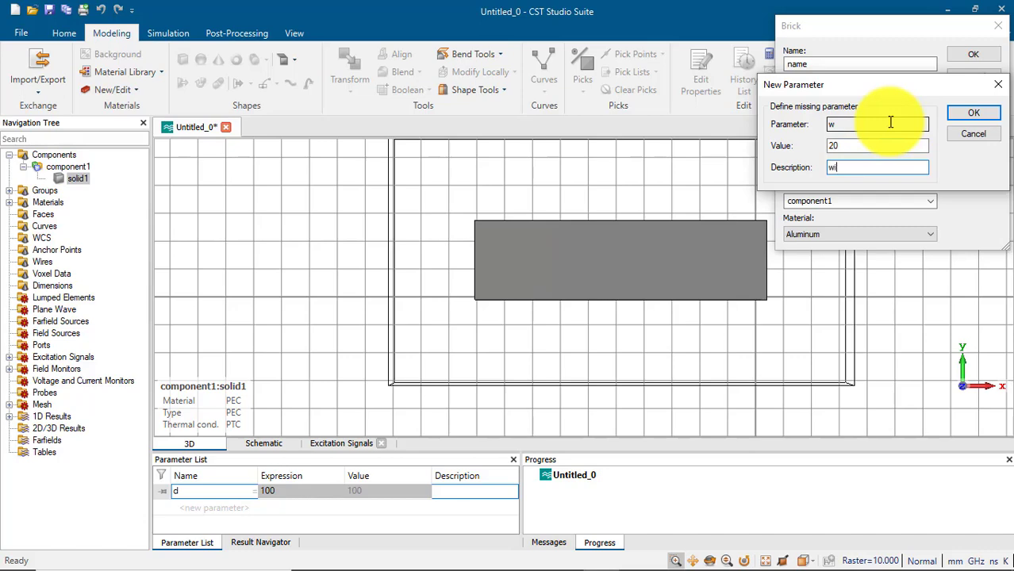
pyautogui.write('width')
pyautogui.press('Return')
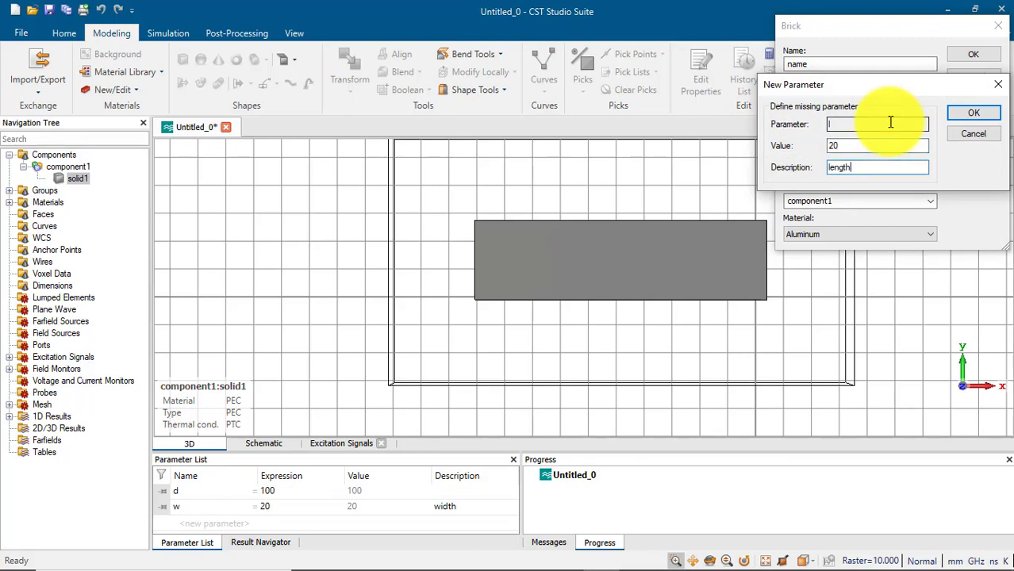
pyautogui.press('Return')
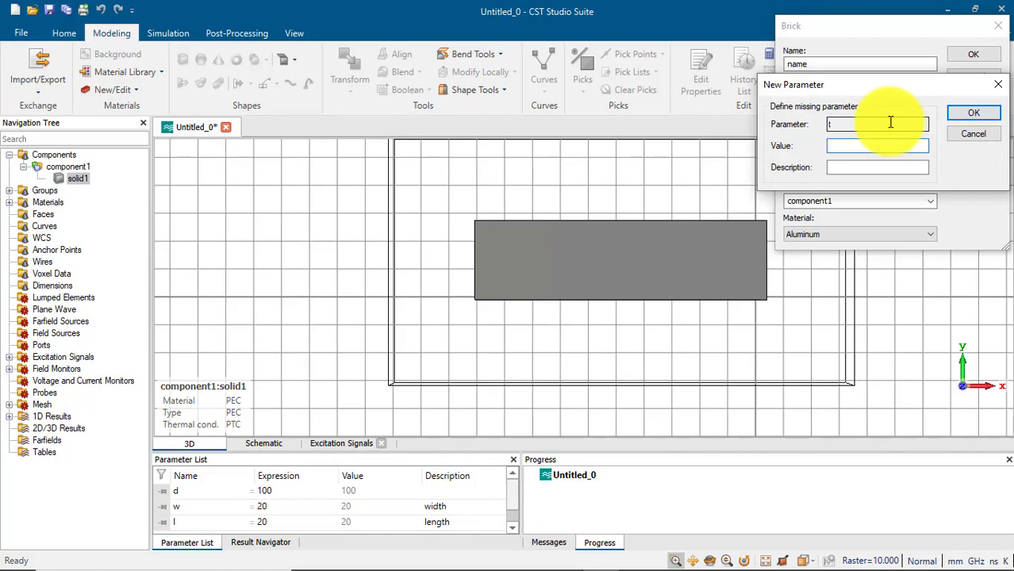
# - Define the parameter t as 1 with description thickness and create the brick with no Boolean combination with solid1
pyautogui.write('1')
pyautogui.press('Tab')
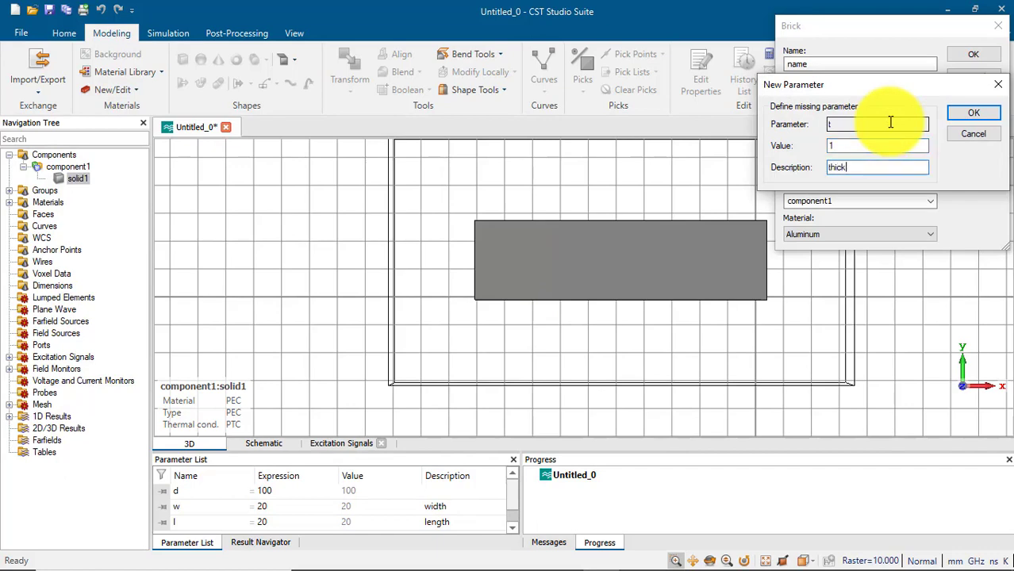
pyautogui.write('thickness')
pyautogui.press('Return')
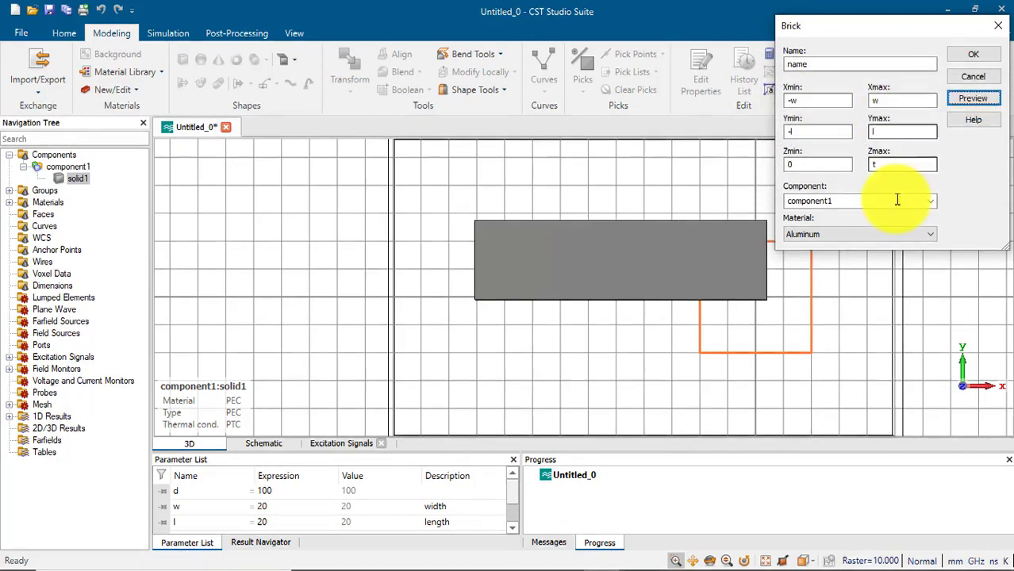
pyautogui.click(990, 54)
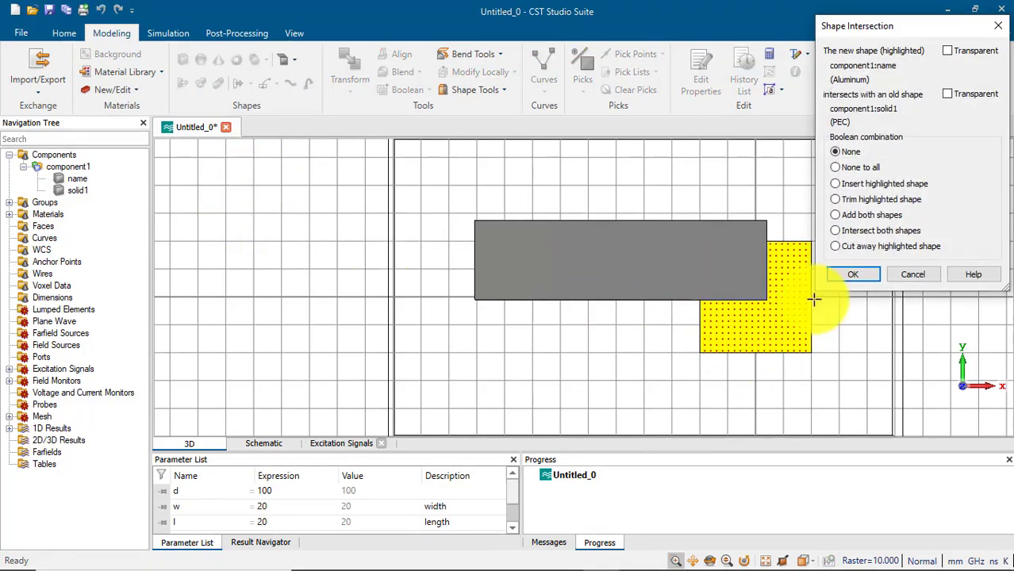
pyautogui.click(837, 273)
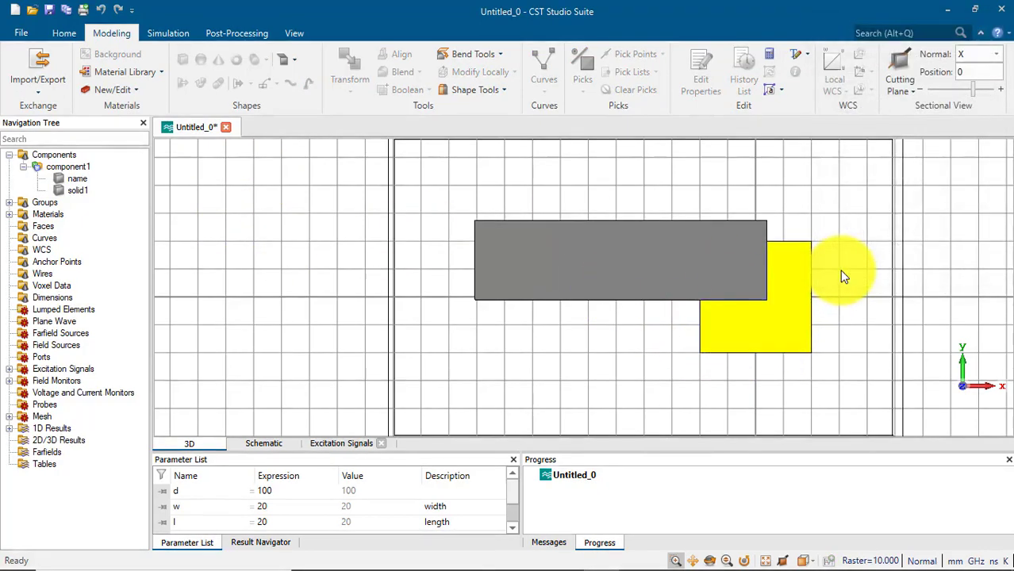
# - Inspect the Aluminum material's properties and highlight the bricks solid1 and name individually before showing all components
pyautogui.click(8, 214)
pyautogui.moveTo(58, 230)
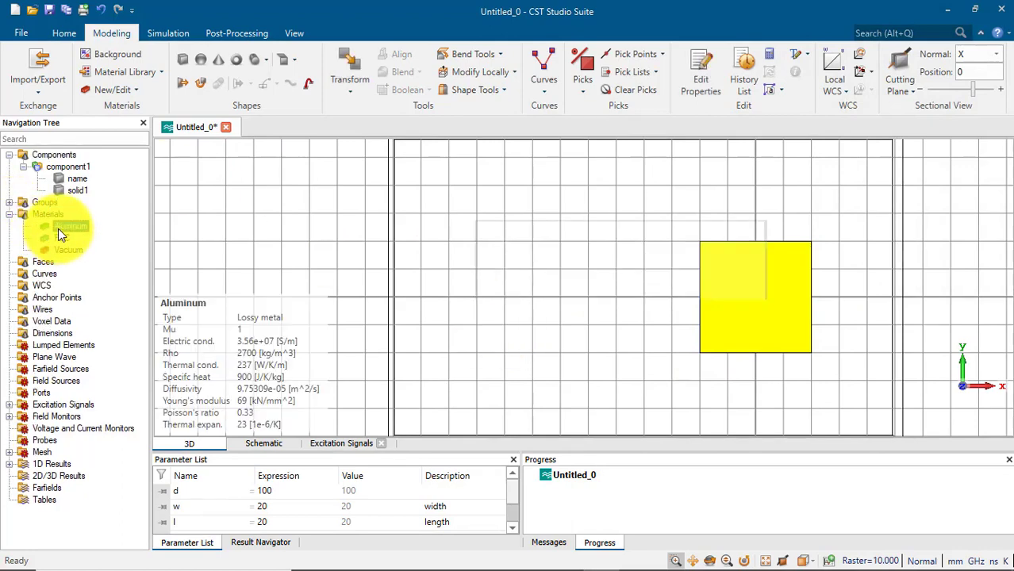
pyautogui.click(8, 214)
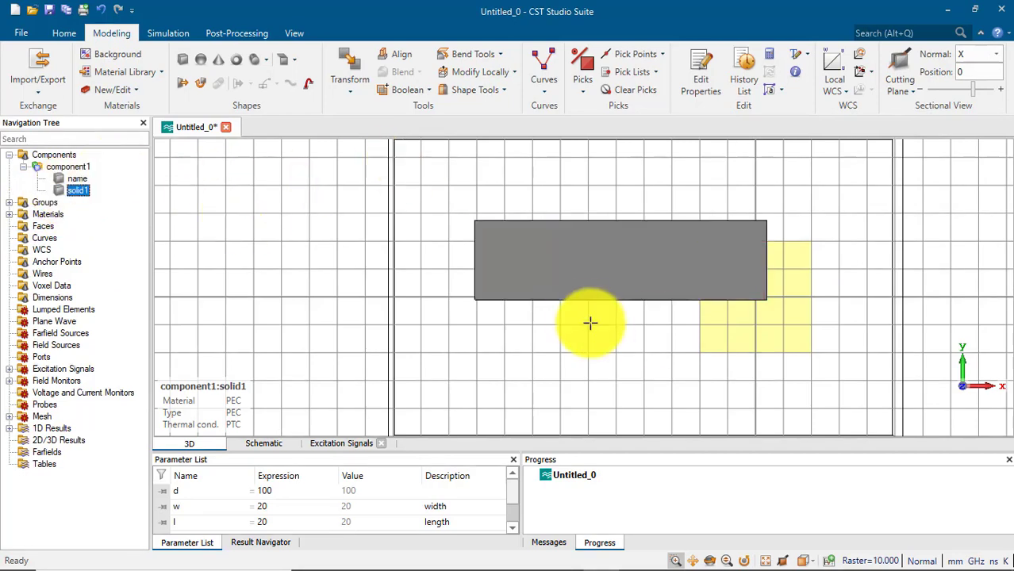
pyautogui.click(78, 179)
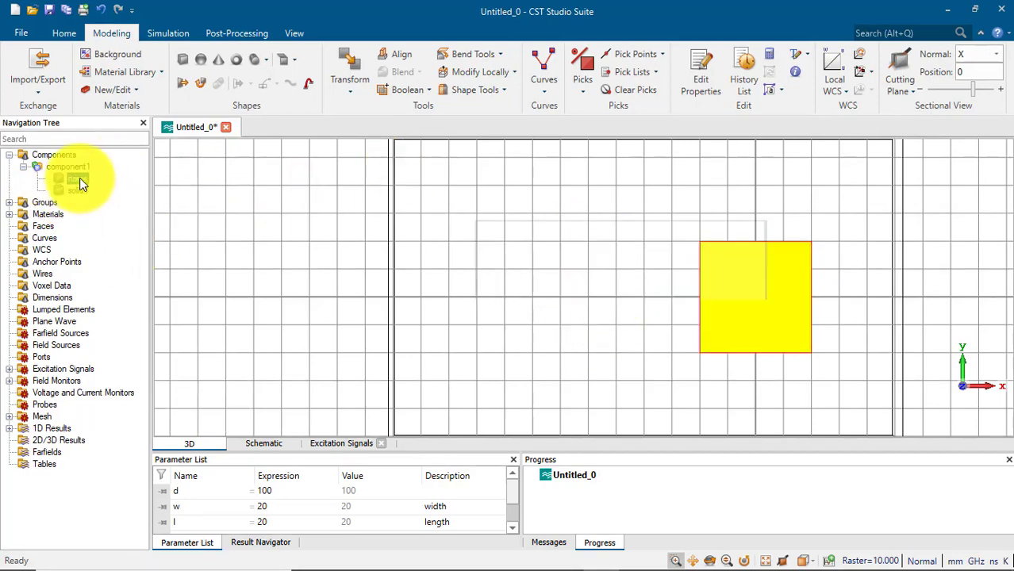
pyautogui.click(65, 155)
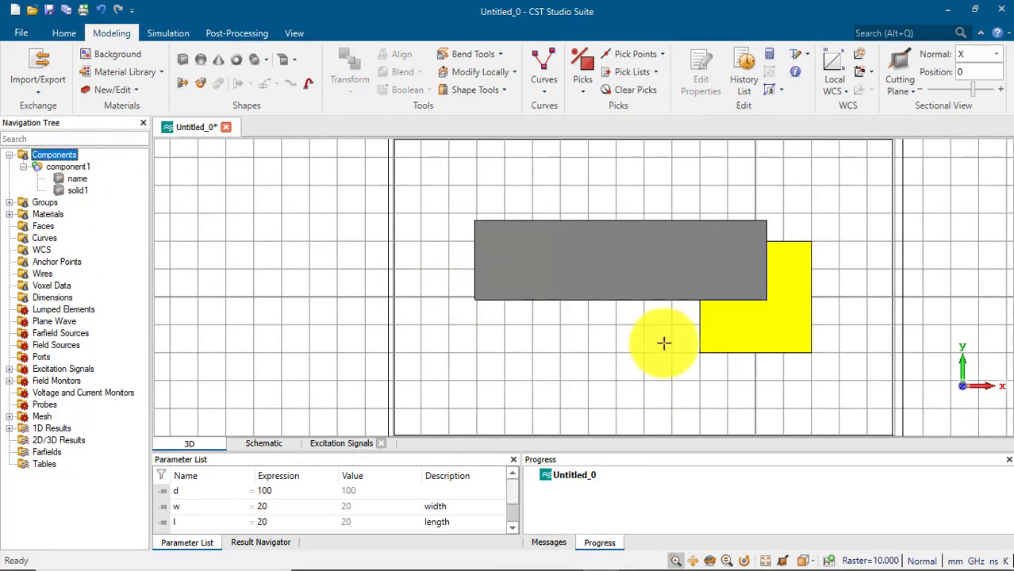
# - Examine both bricks in 3D from several angles, including the thin Aluminum plate, and return to the default view
pyautogui.moveTo(728, 341); pyautogui.dragTo(629, 288)
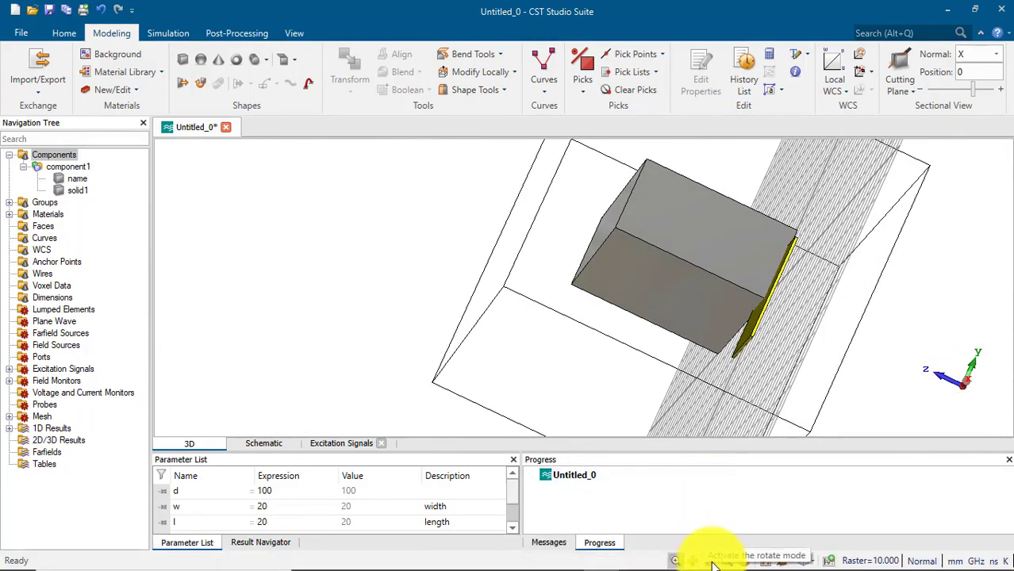
pyautogui.rightClick(718, 266)
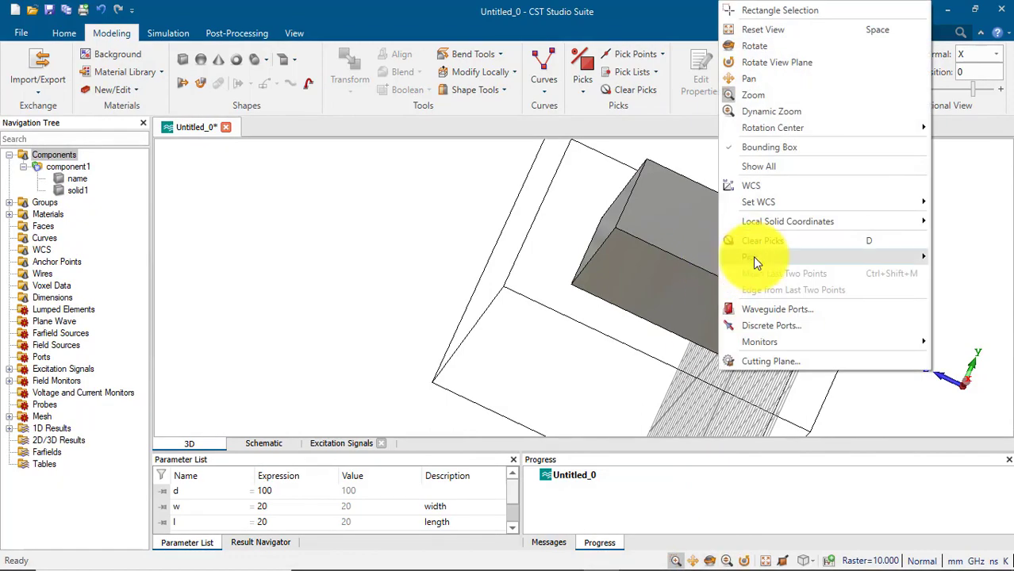
pyautogui.click(741, 50)
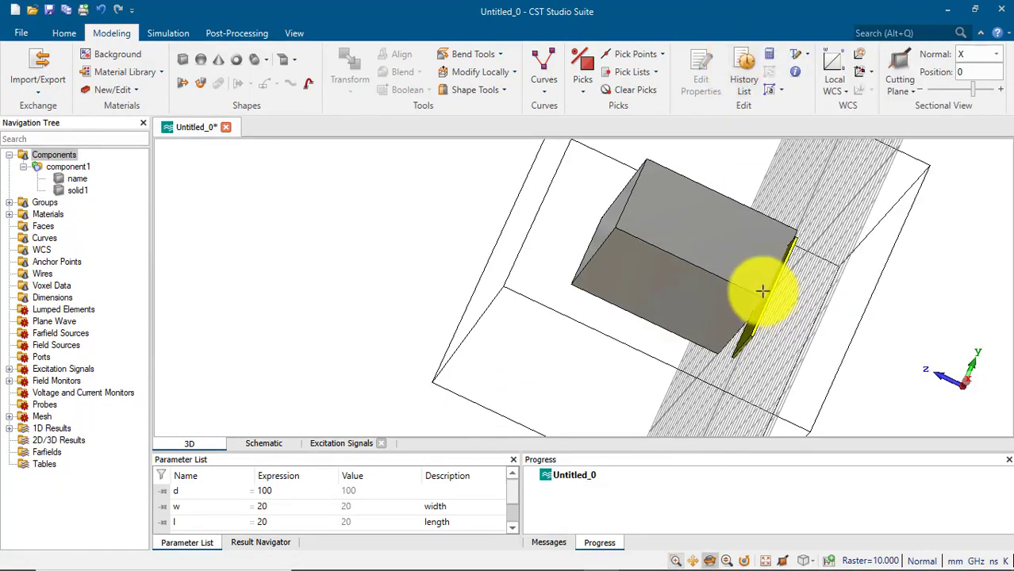
pyautogui.moveTo(745, 294); pyautogui.dragTo(894, 332)
pyautogui.scroll(-2, 894, 330)
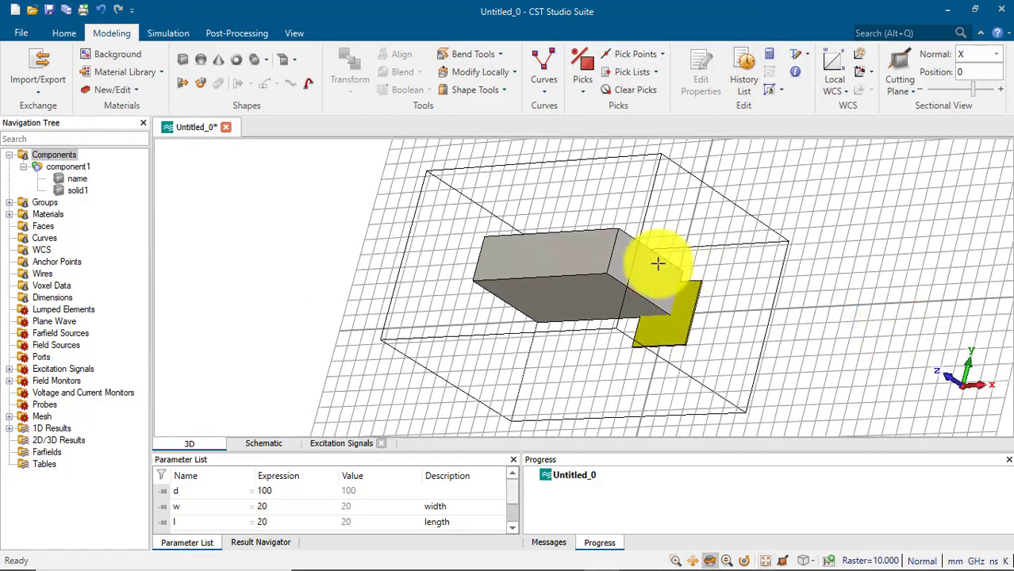
pyautogui.moveTo(656, 260)
pyautogui.mouseDown()
pyautogui.moveTo(697, 273)
pyautogui.moveTo(778, 236)
pyautogui.moveTo(519, 251)
pyautogui.moveTo(312, 199)
pyautogui.moveTo(380, 185)
pyautogui.moveTo(584, 226)
pyautogui.moveTo(736, 238)
pyautogui.mouseUp()
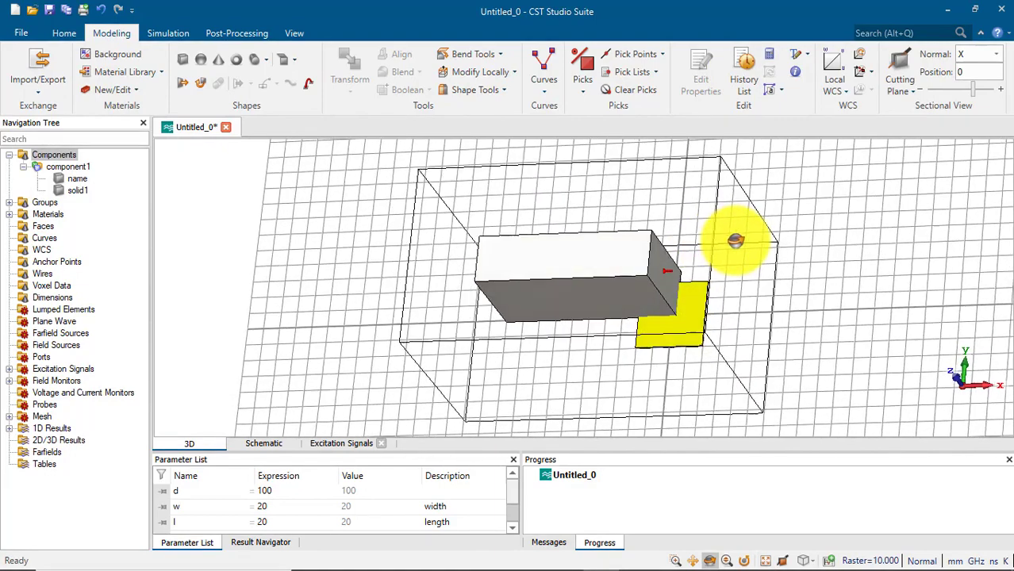
pyautogui.press('space')
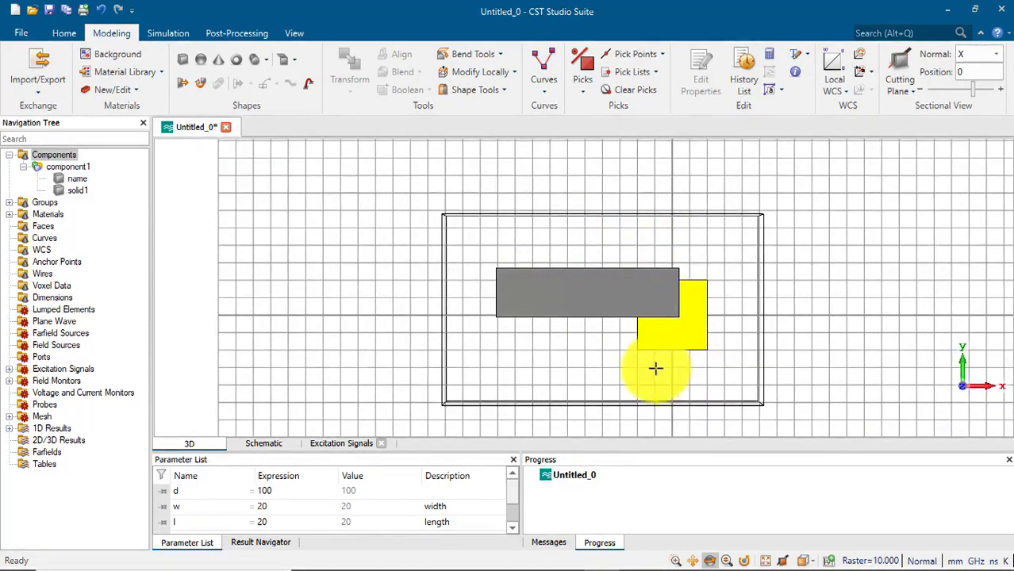
# - Define a Vacuum sphere with 3 segments, center radius 2, top radius 3 and bottom radius 1, and try to preview it
pyautogui.click(201, 63)
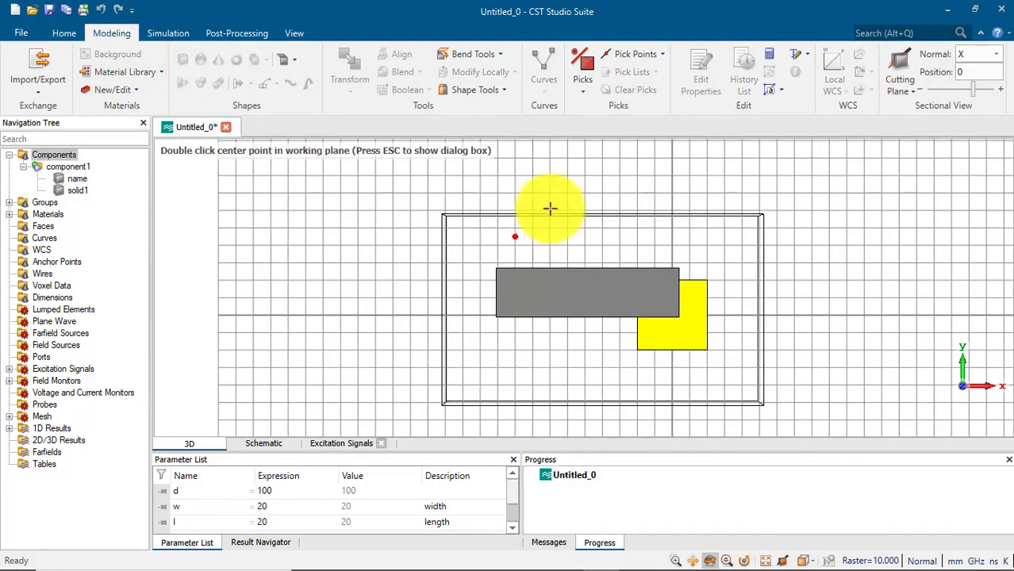
pyautogui.press('Escape')
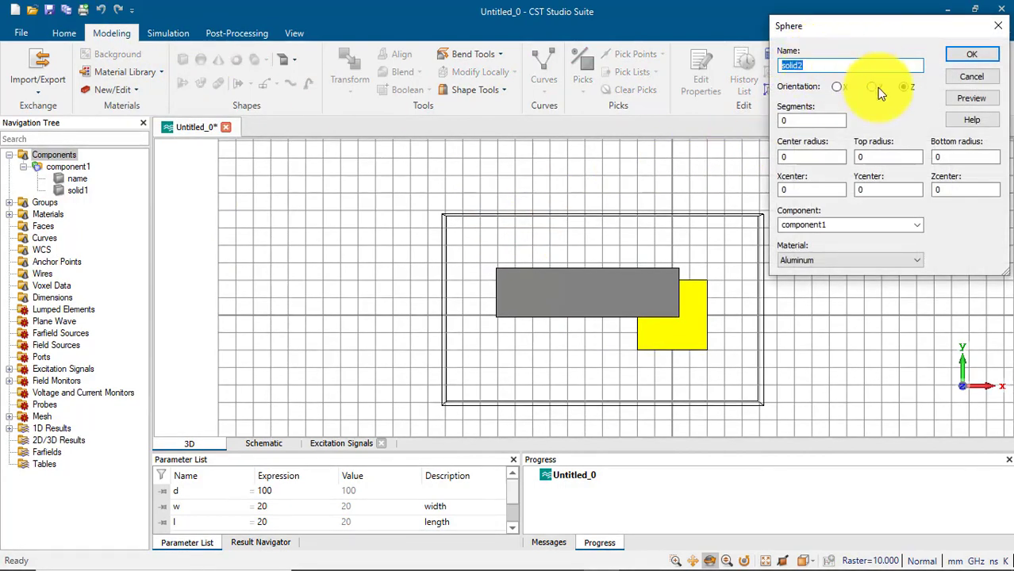
pyautogui.click(813, 123)
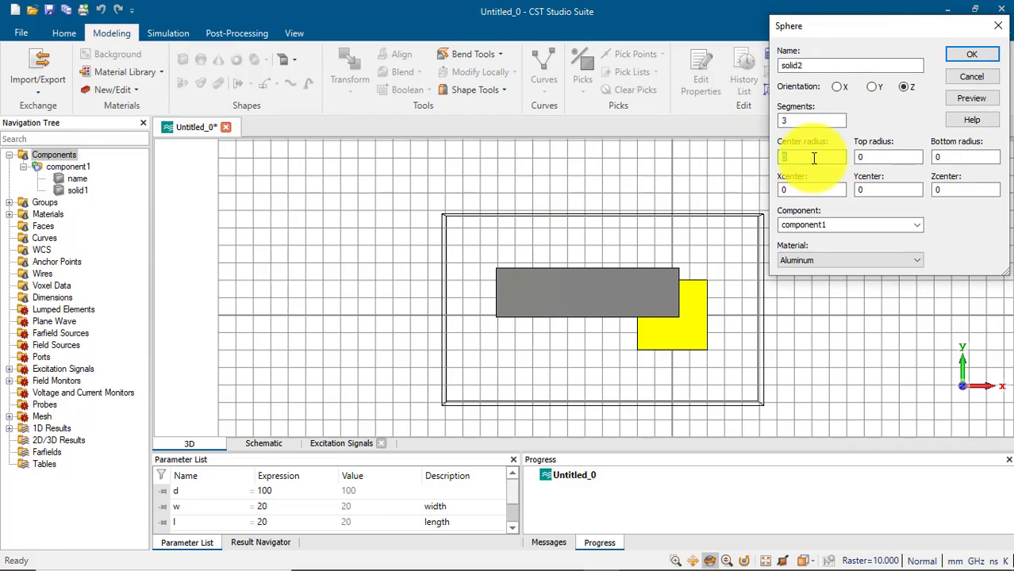
pyautogui.press('Tab')
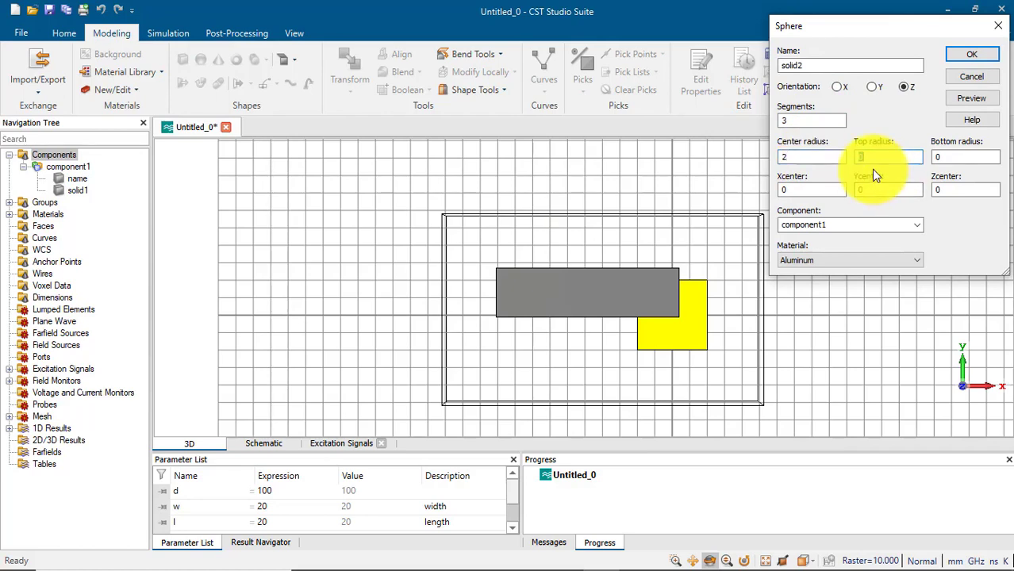
pyautogui.press('Tab')
pyautogui.write('1')
pyautogui.click(851, 266)
pyautogui.click(825, 309)
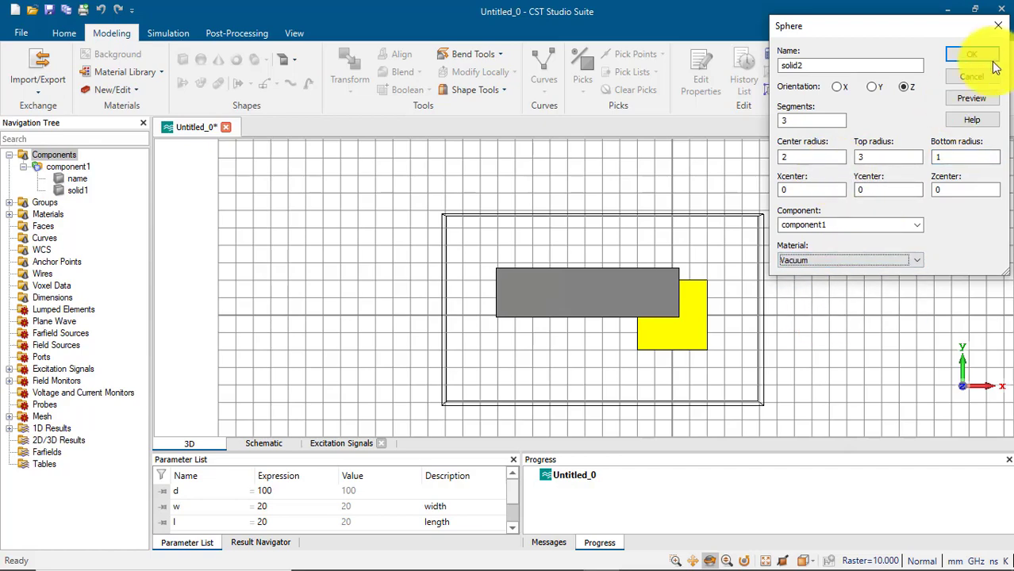
pyautogui.click(981, 97)
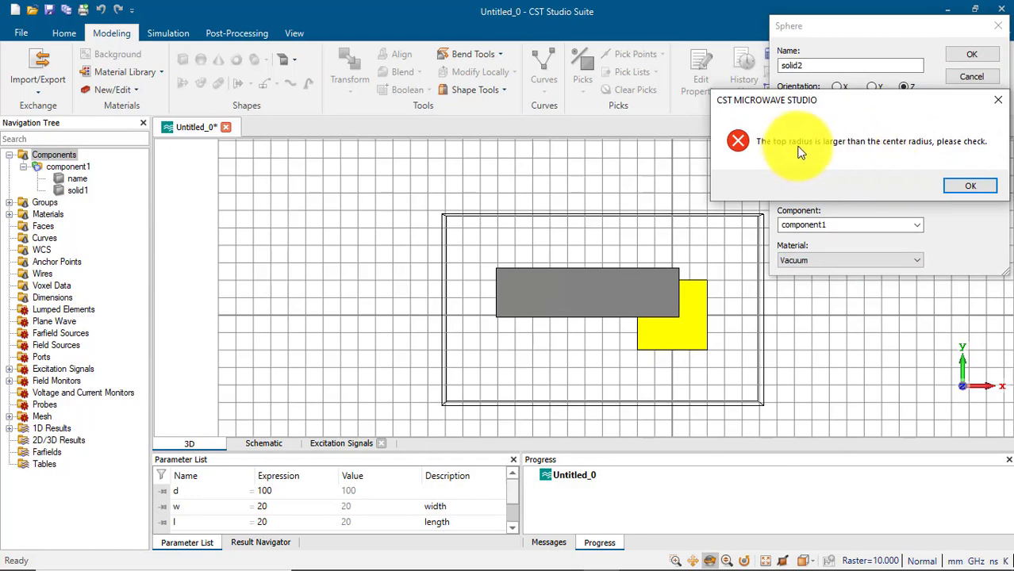
pyautogui.click(970, 185)
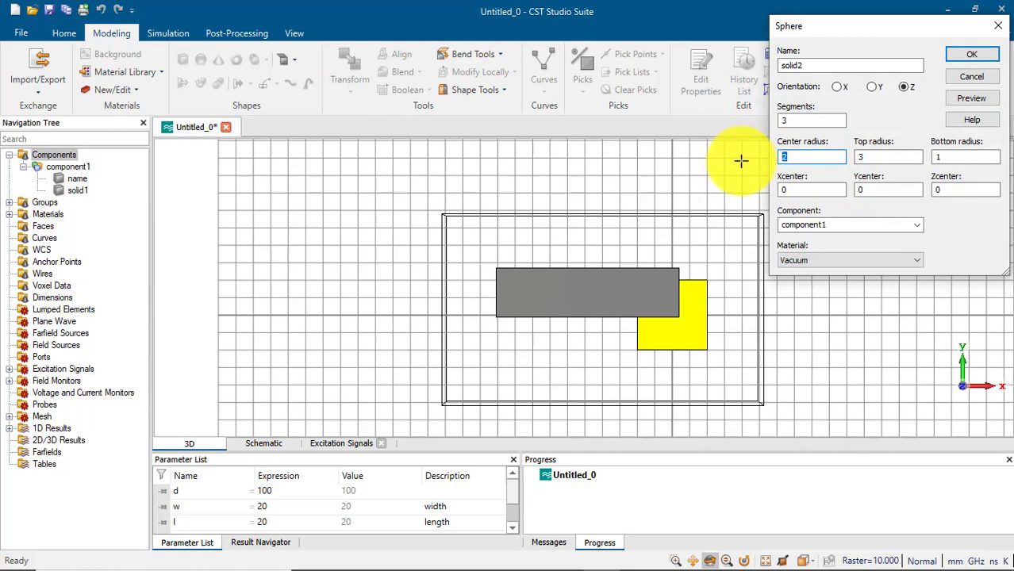
# - Preview the sphere with center radius 3 and top radius 2, and again with the center radius set to 10
pyautogui.write('2')
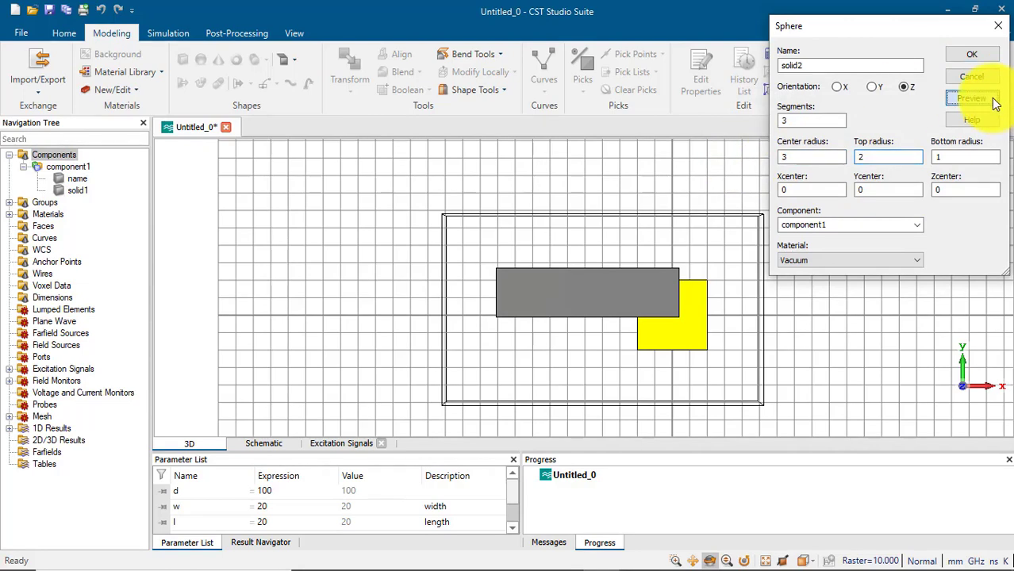
pyautogui.click(586, 283)
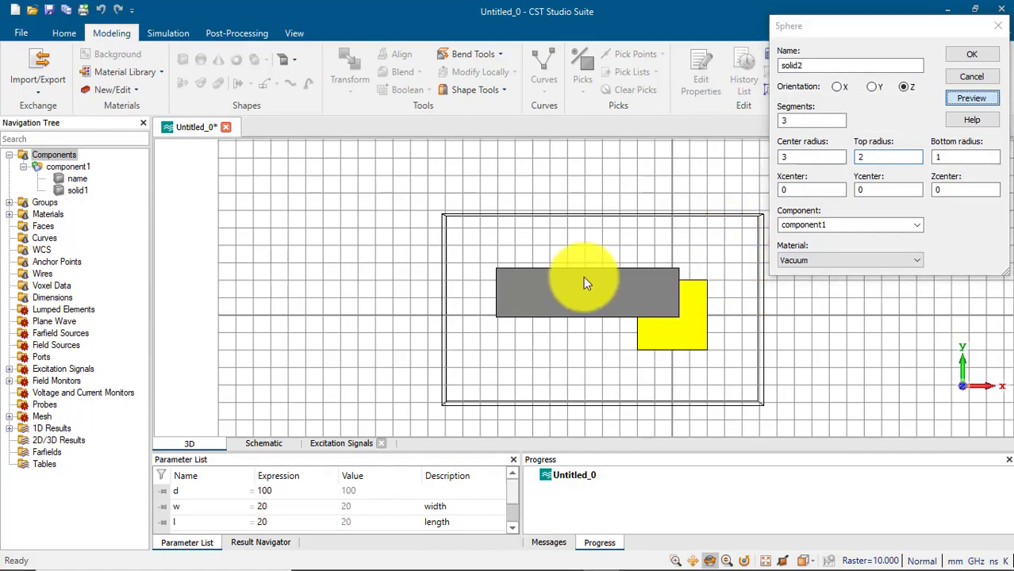
pyautogui.moveTo(585, 282); pyautogui.dragTo(722, 282)
pyautogui.moveTo(802, 157); pyautogui.dragTo(756, 160)
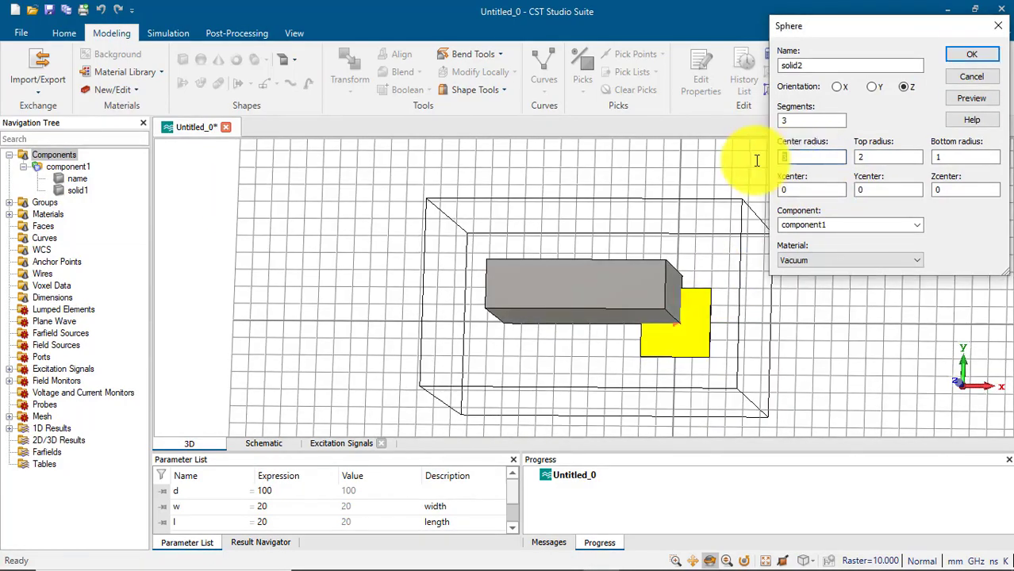
pyautogui.write('10')
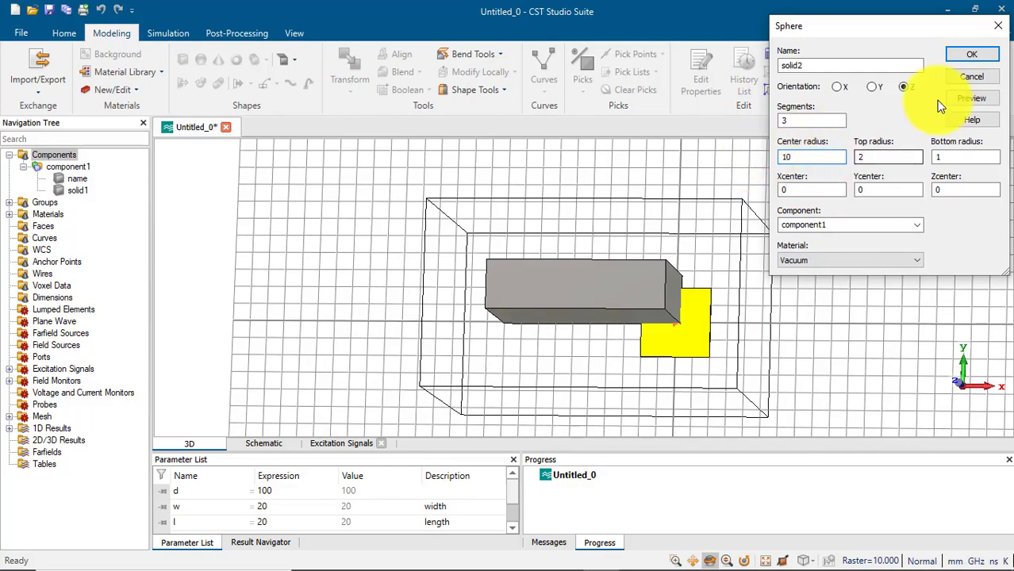
pyautogui.click(971, 97)
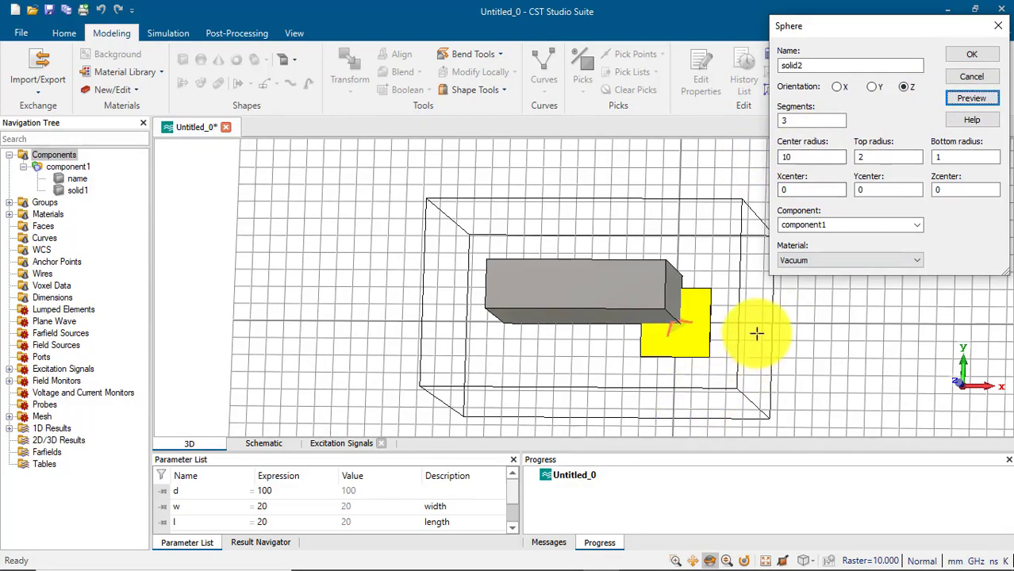
pyautogui.moveTo(751, 326); pyautogui.dragTo(588, 270)
# - Set the sphere's center radius to 100, preview it with top radius 5, and preview it again with top radius 2
pyautogui.doubleClick(888, 163)
pyautogui.write('5')
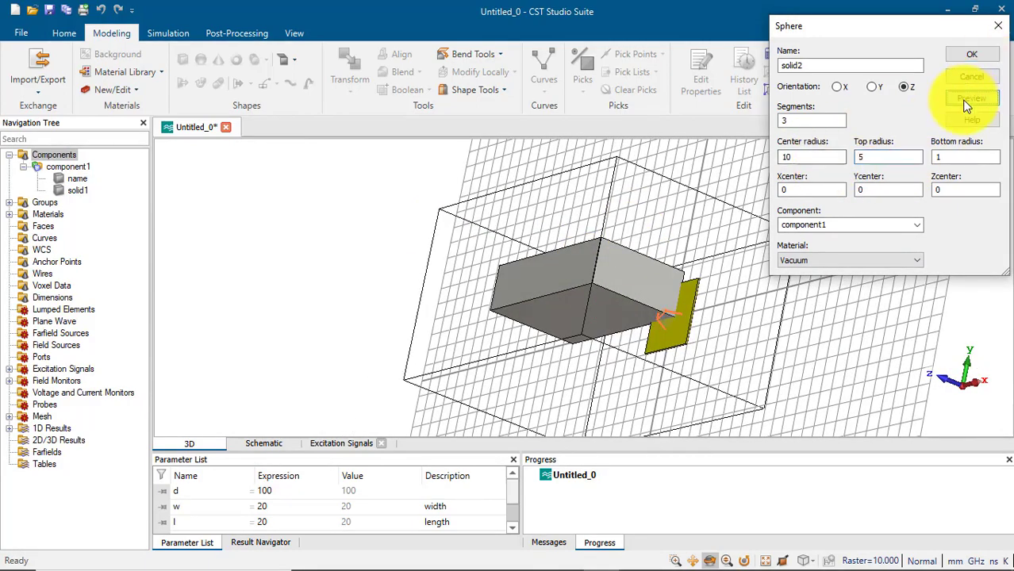
pyautogui.doubleClick(809, 156)
pyautogui.write('100')
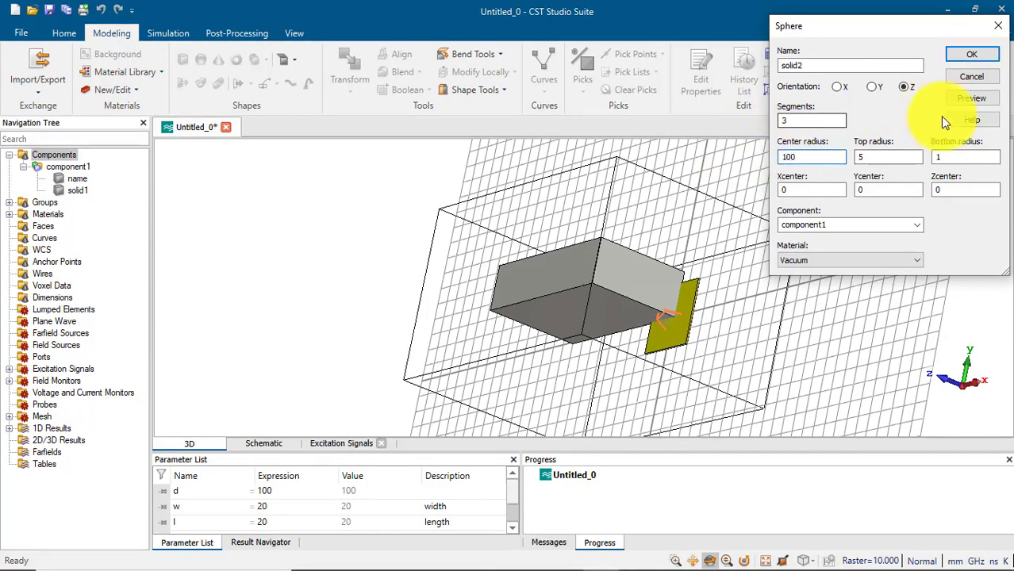
pyautogui.click(968, 99)
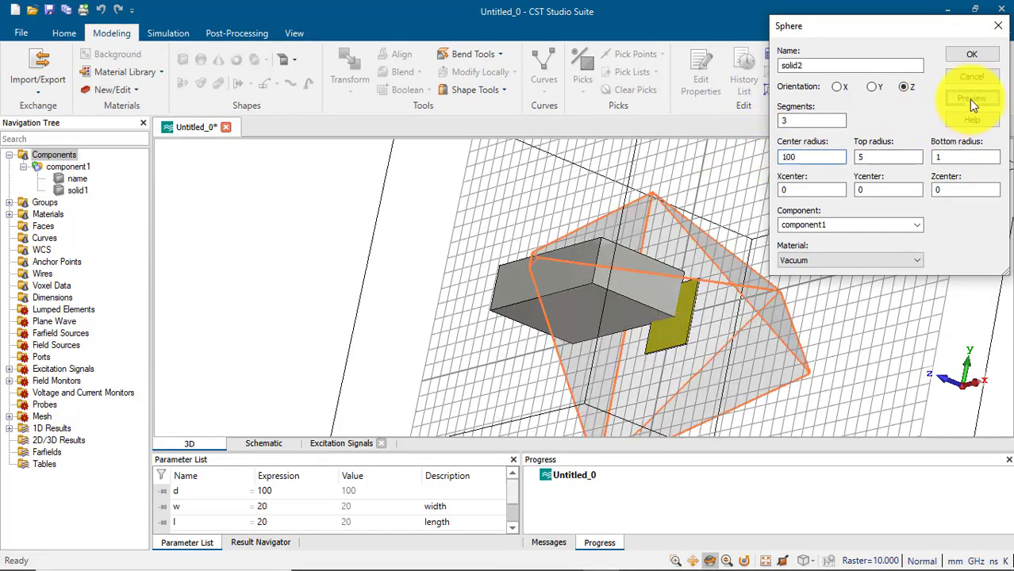
pyautogui.doubleClick(880, 156)
pyautogui.write('2')
pyautogui.click(971, 100)
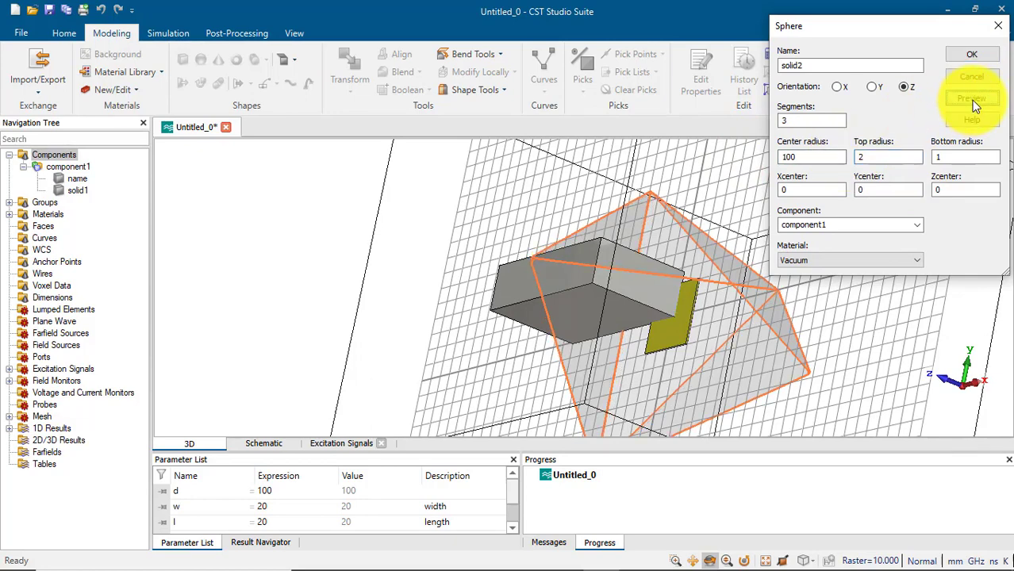
# - Create the sphere with no Boolean combination with solid1 or name and view it in 3D
pyautogui.click(972, 55)
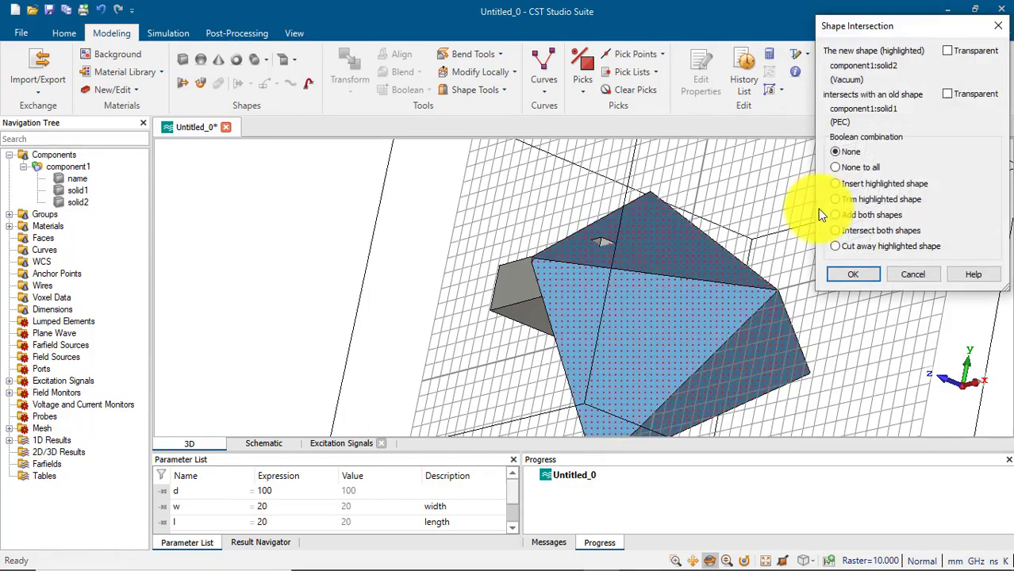
pyautogui.click(859, 269)
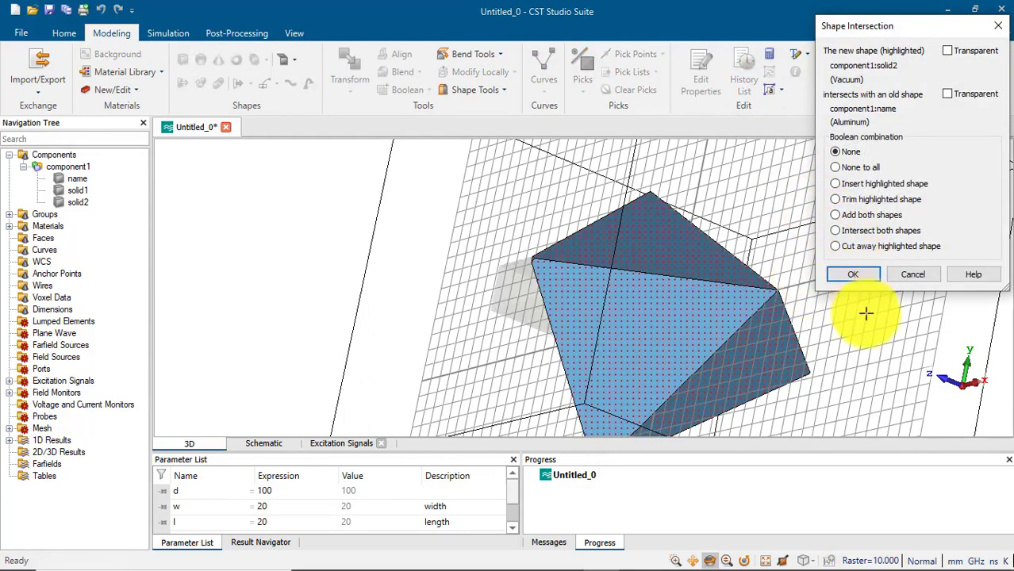
pyautogui.click(839, 279)
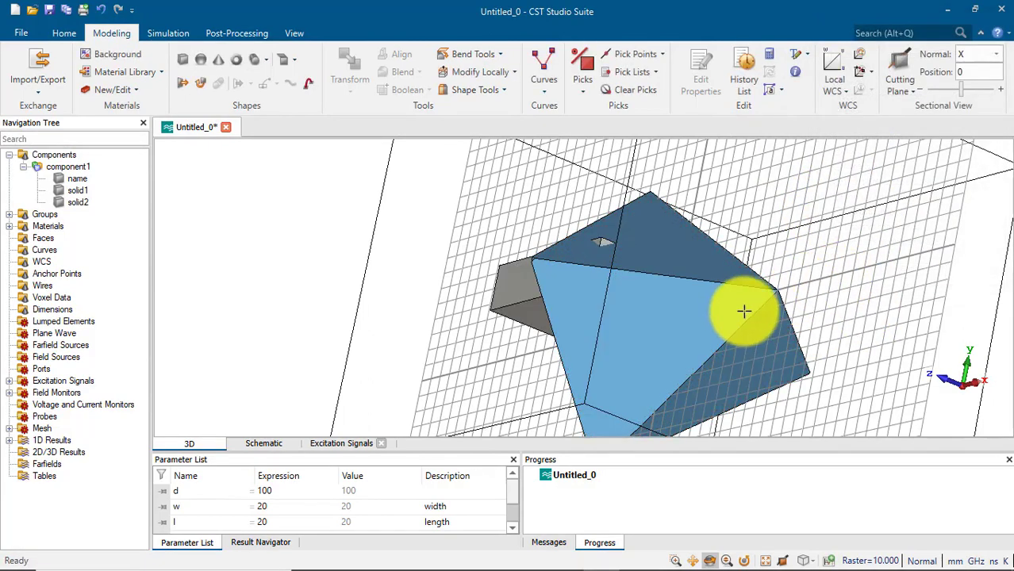
pyautogui.moveTo(733, 272); pyautogui.dragTo(738, 381)
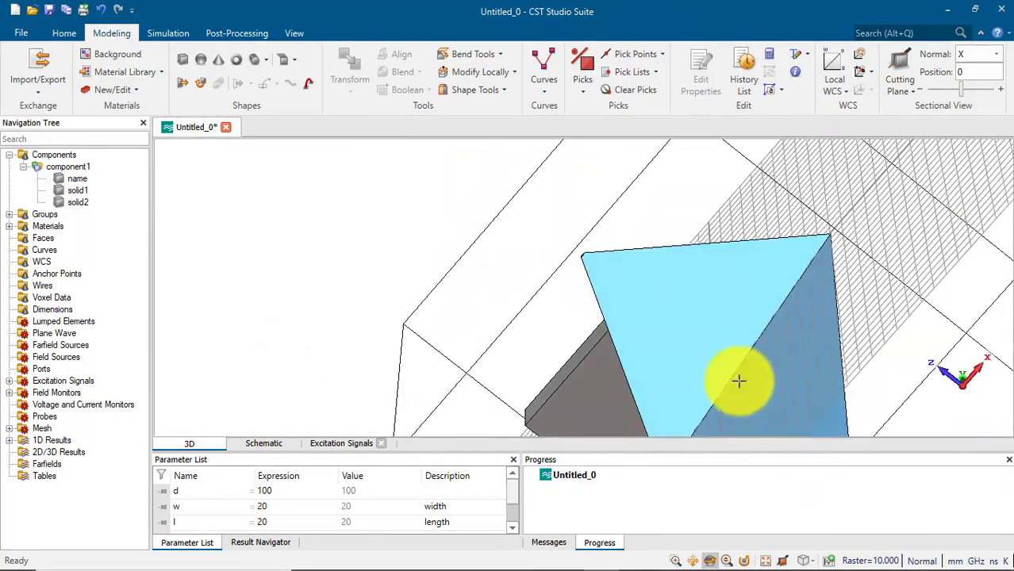
# - Create a Vacuum cone with bottom radius 20, top radius 50, Zmin 0 and Zmax t, without Boolean combination with the existing shapes
pyautogui.click(219, 59)
pyautogui.press('Escape')
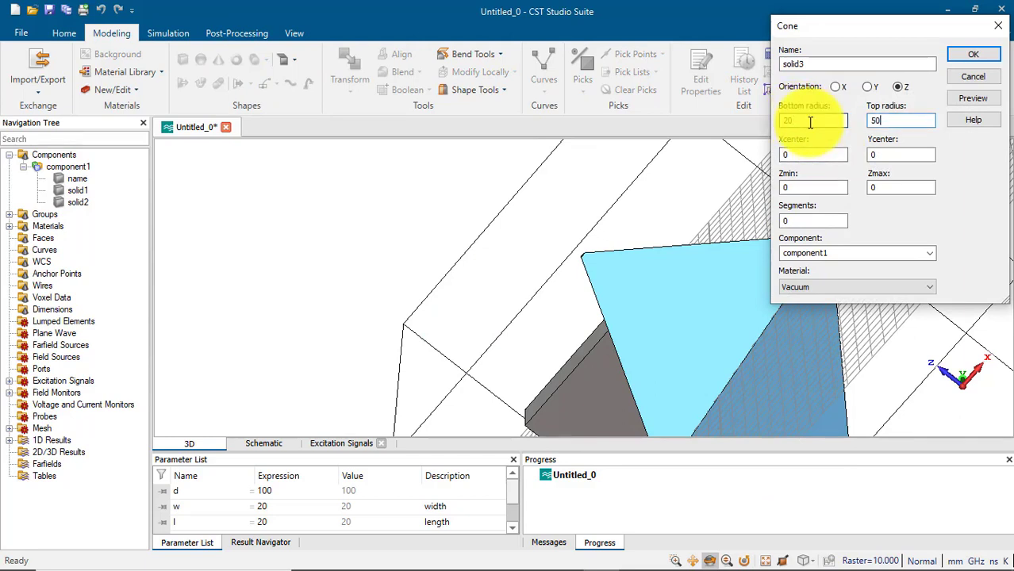
pyautogui.press('Tab')
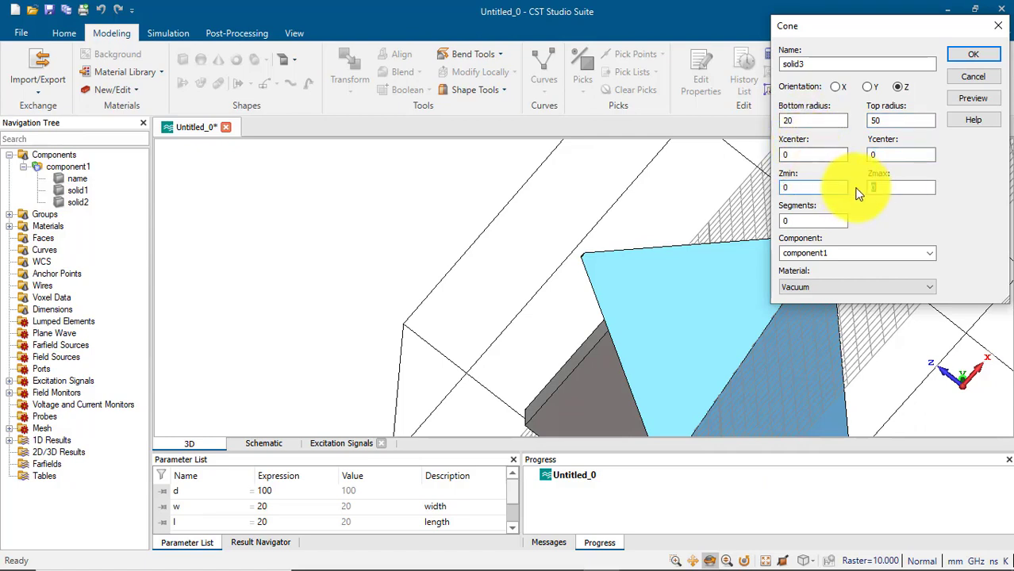
pyautogui.write('t')
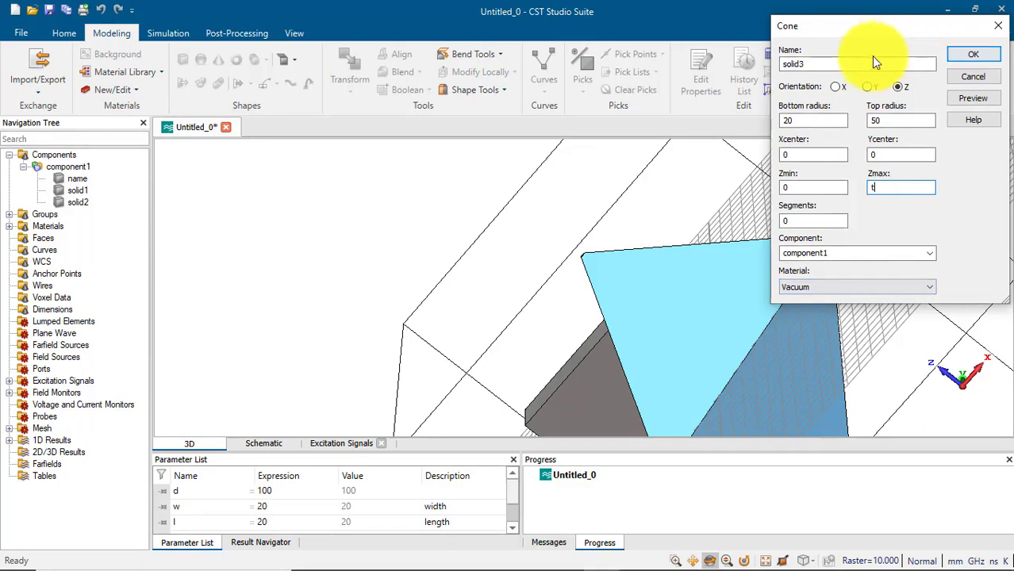
pyautogui.click(973, 56)
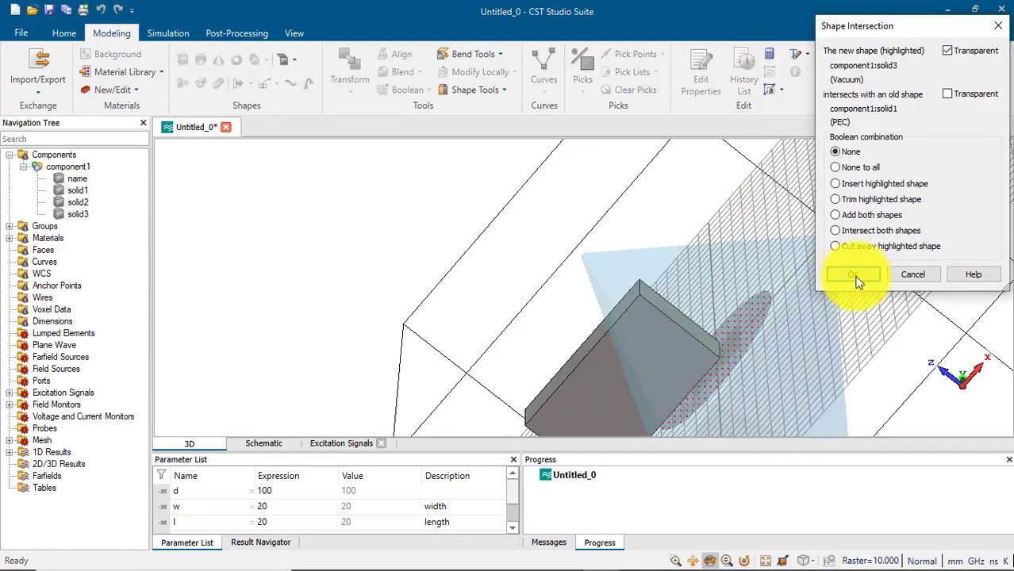
pyautogui.click(856, 275)
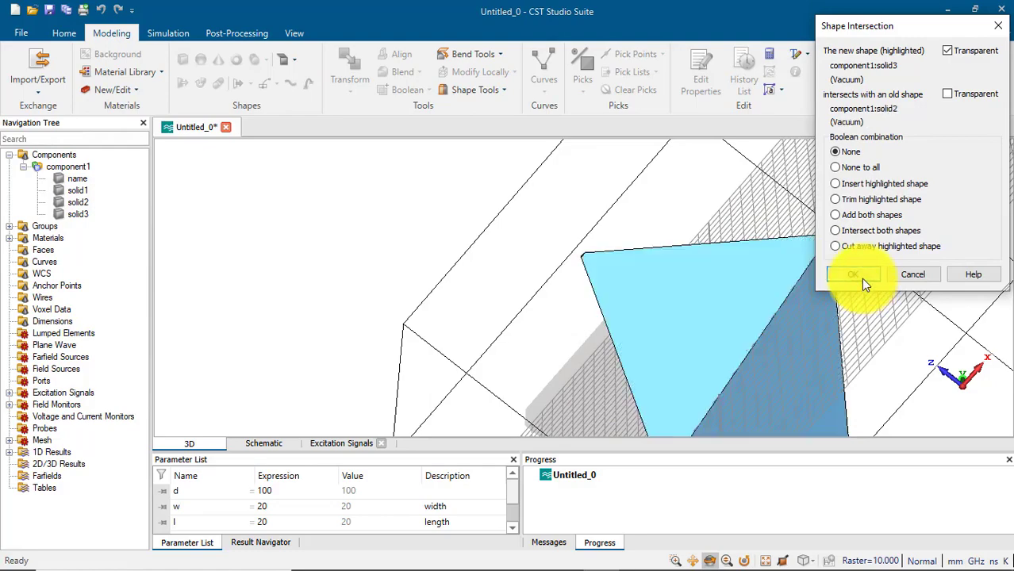
# - Examine the whole model in 3D from several angles and up close, and highlight the cone solid3
pyautogui.press('space')
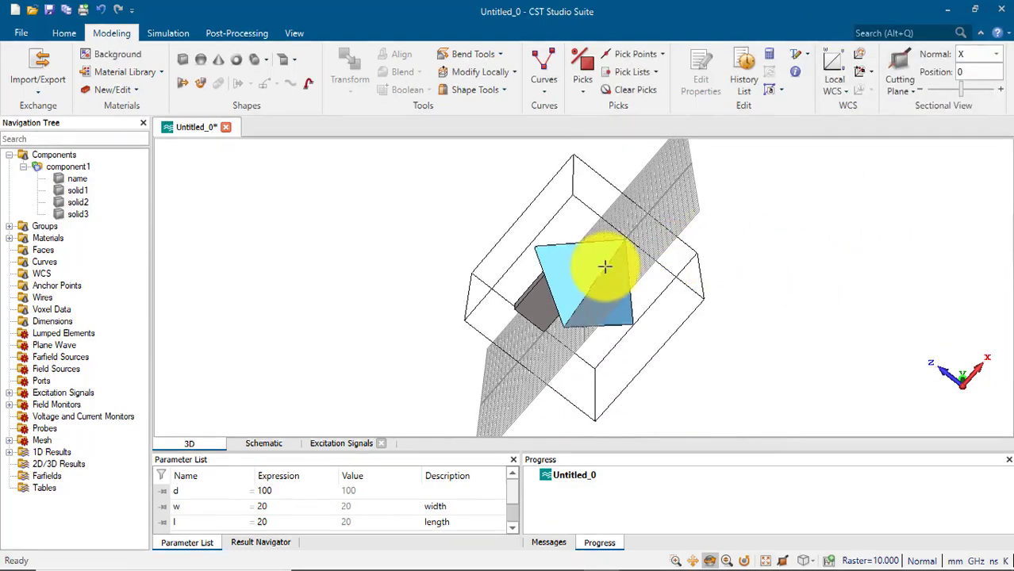
pyautogui.moveTo(548, 247)
pyautogui.mouseDown()
pyautogui.moveTo(695, 242)
pyautogui.moveTo(544, 260)
pyautogui.mouseUp()
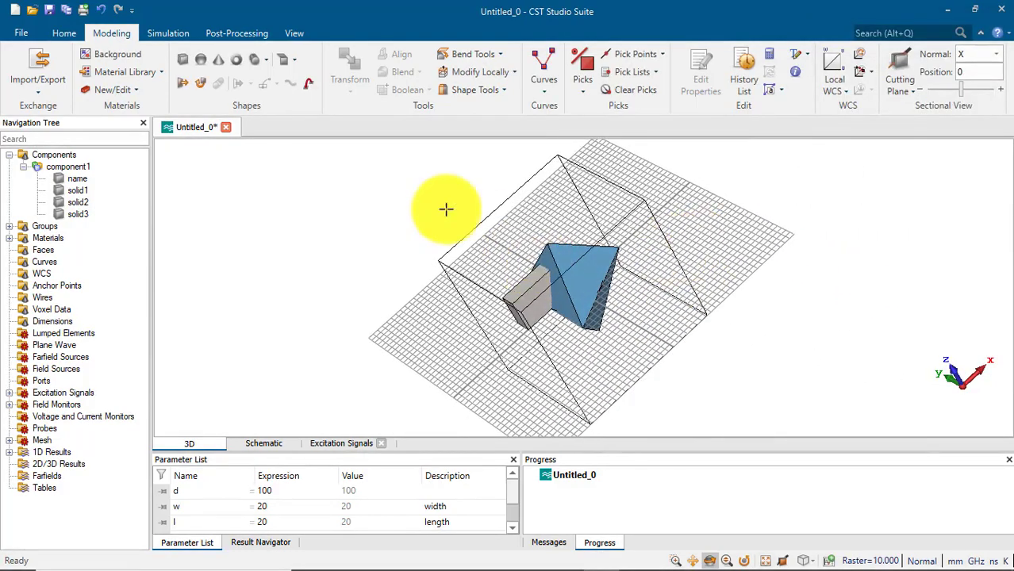
pyautogui.moveTo(448, 207); pyautogui.dragTo(516, 258)
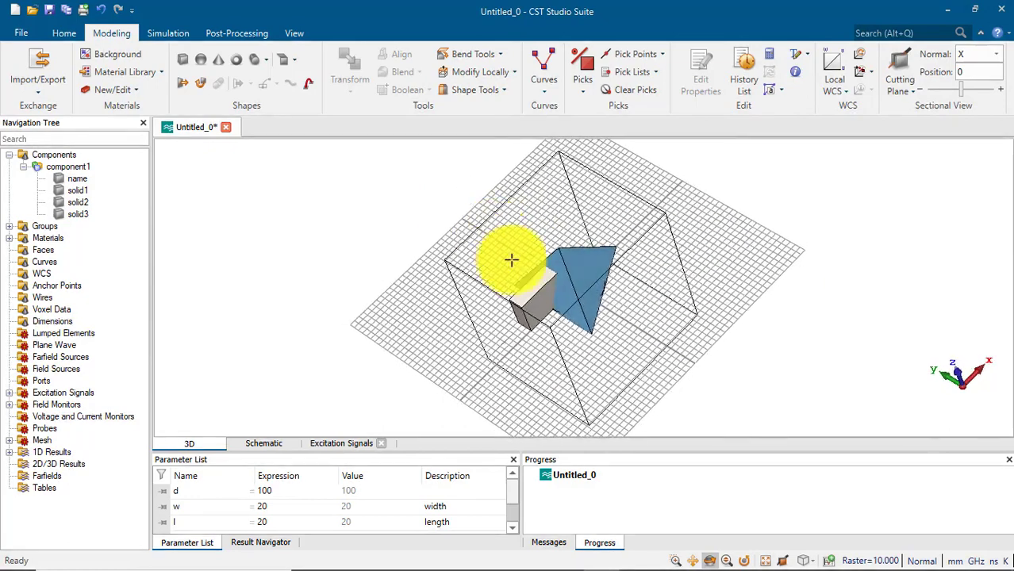
pyautogui.click(676, 561)
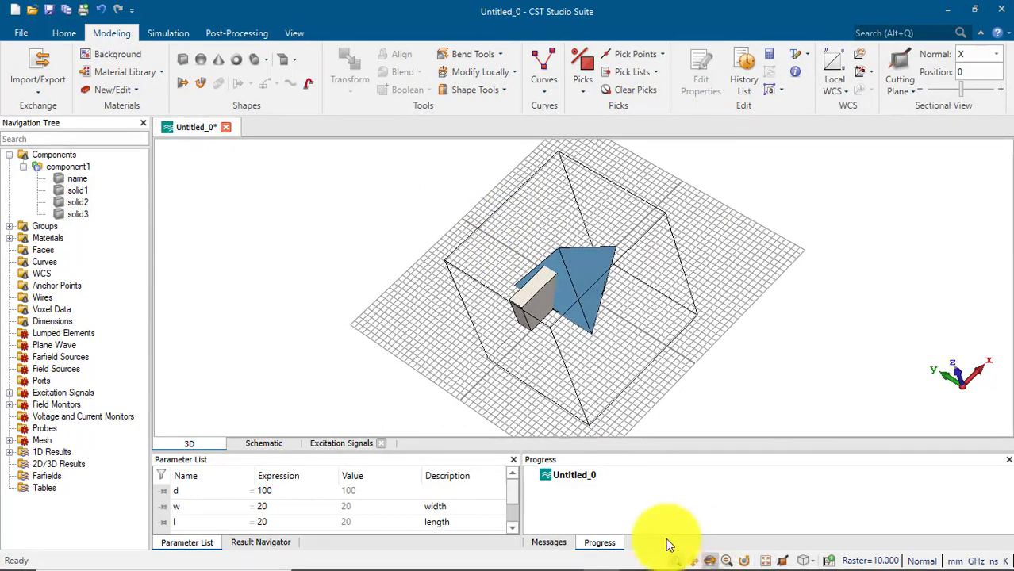
pyautogui.moveTo(464, 240); pyautogui.dragTo(528, 232)
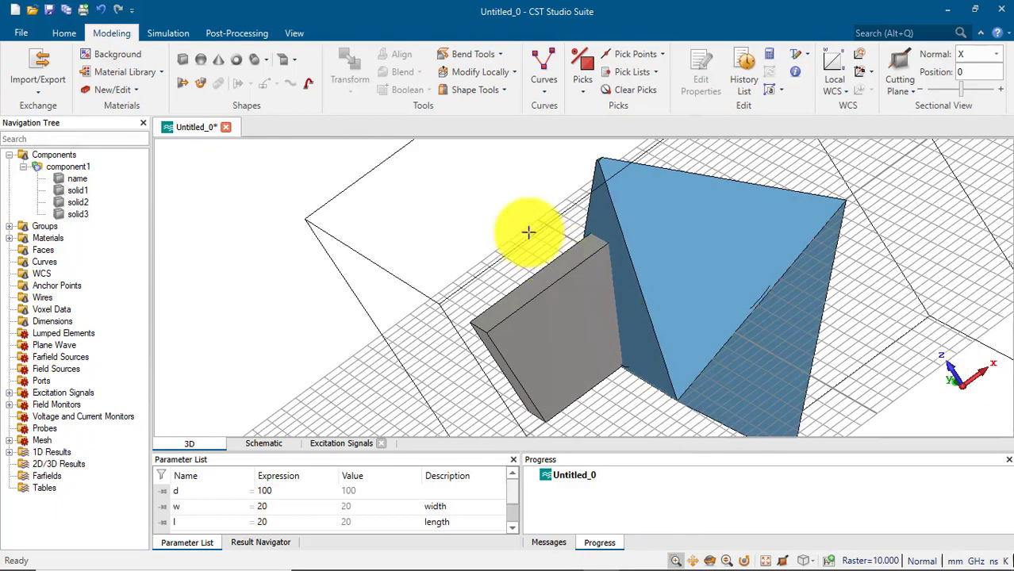
pyautogui.click(73, 212)
pyautogui.moveTo(693, 302); pyautogui.dragTo(332, 165)
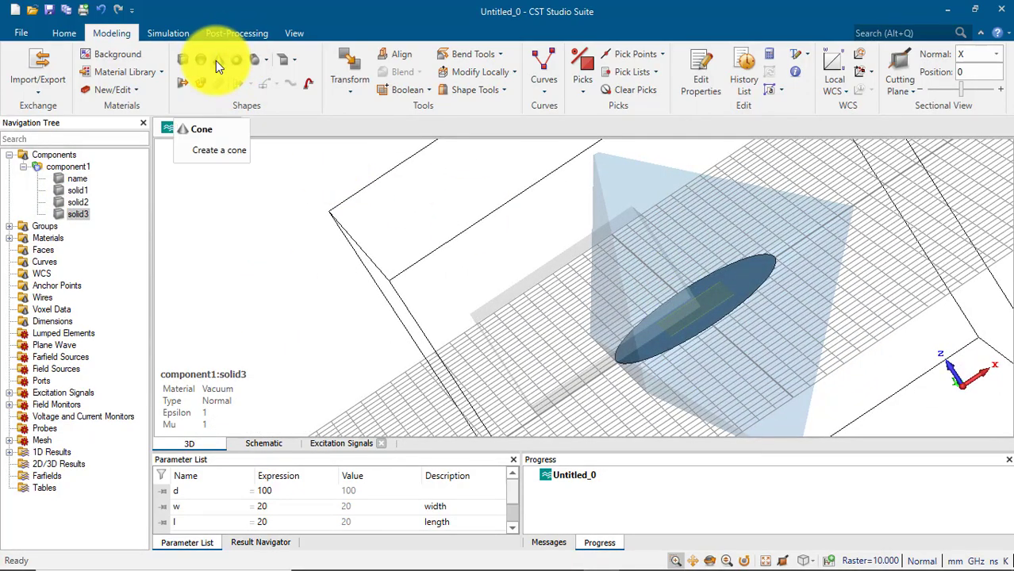
# - Set the Zmax of the cone solid3 to 10 and examine the highlighted cone in the 3D model
pyautogui.doubleClick(78, 214)
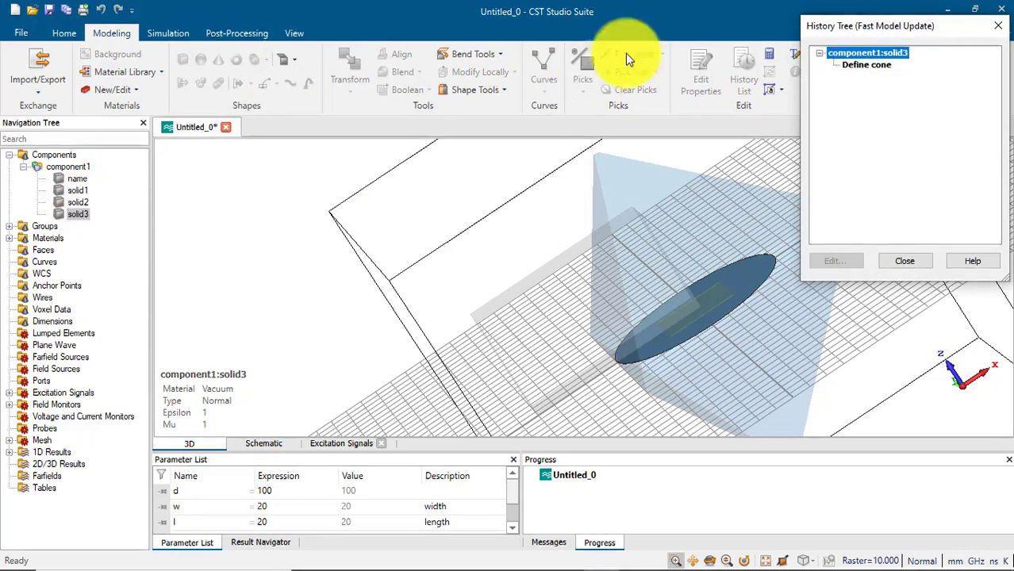
pyautogui.doubleClick(865, 65)
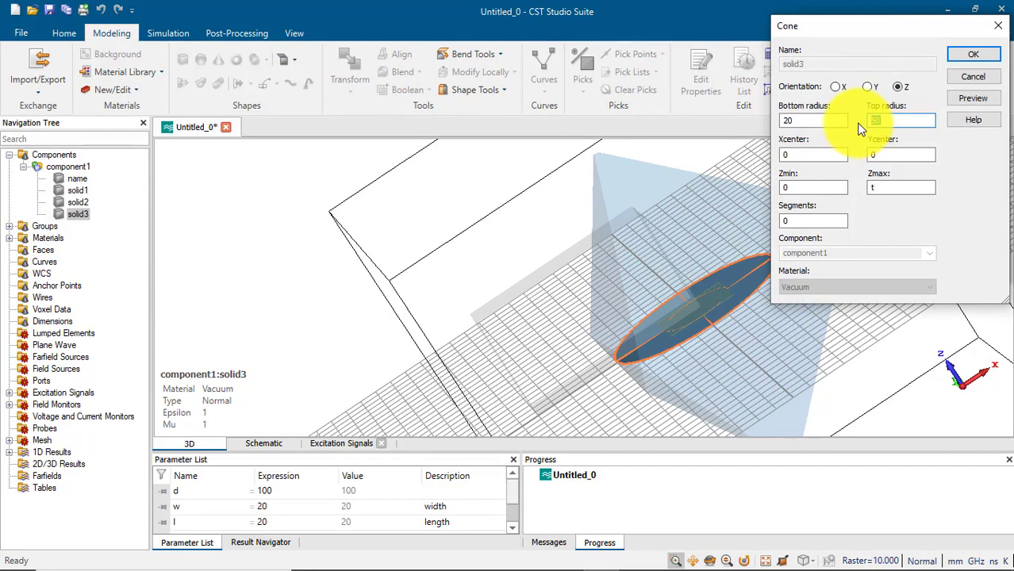
pyautogui.doubleClick(883, 185)
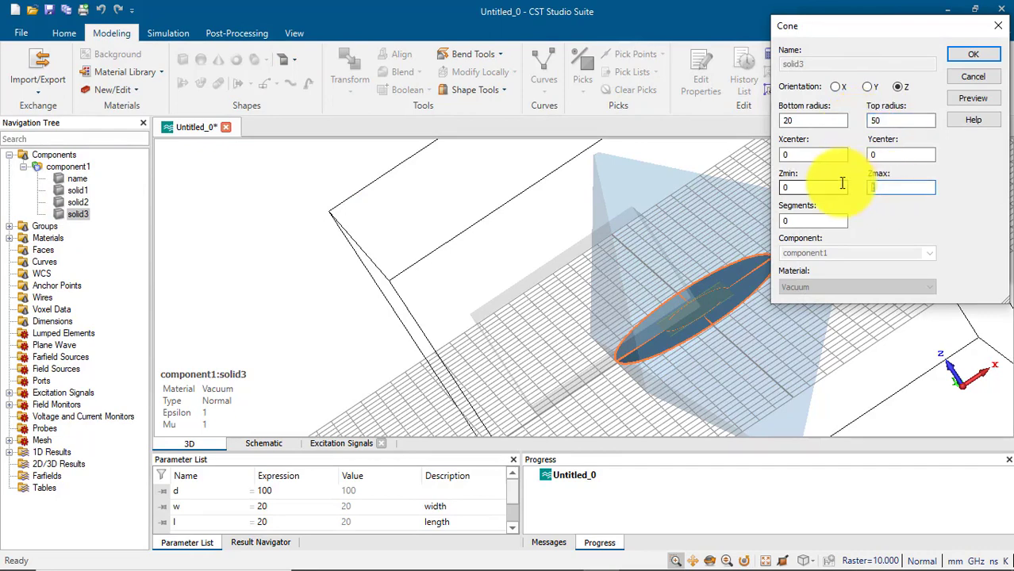
pyautogui.write('10')
pyautogui.click(982, 99)
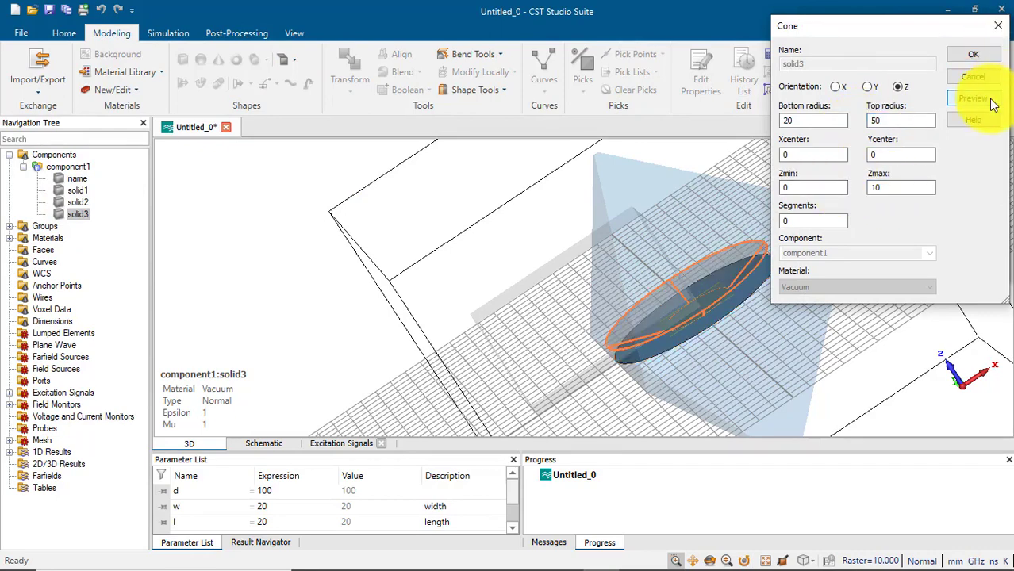
pyautogui.click(981, 55)
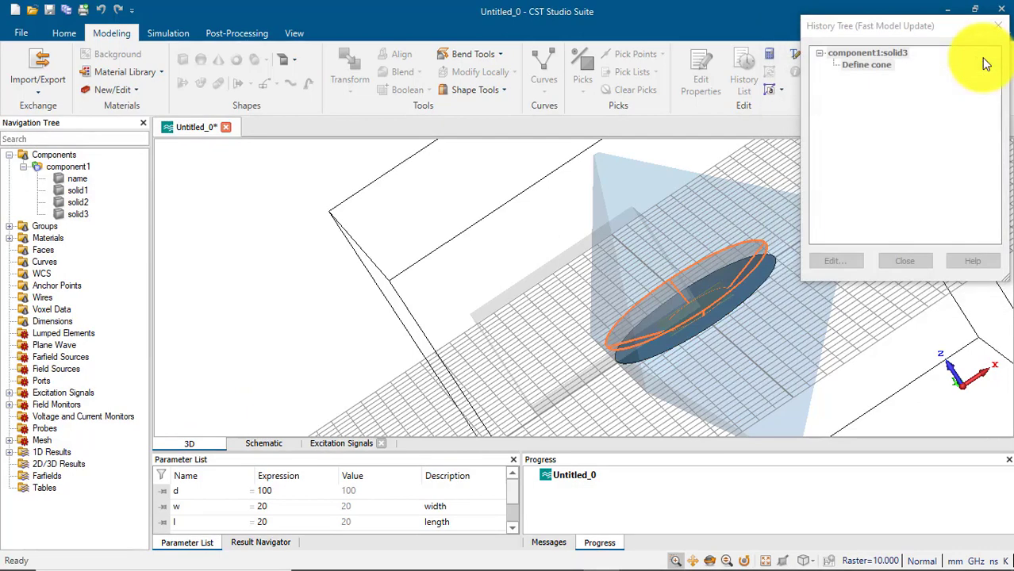
pyautogui.click(910, 258)
pyautogui.click(63, 155)
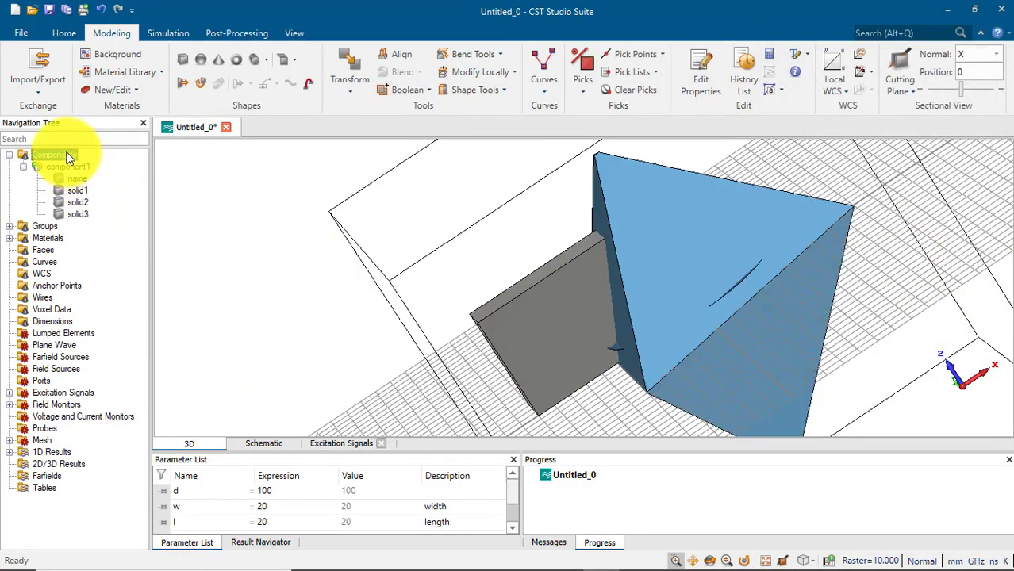
pyautogui.click(80, 214)
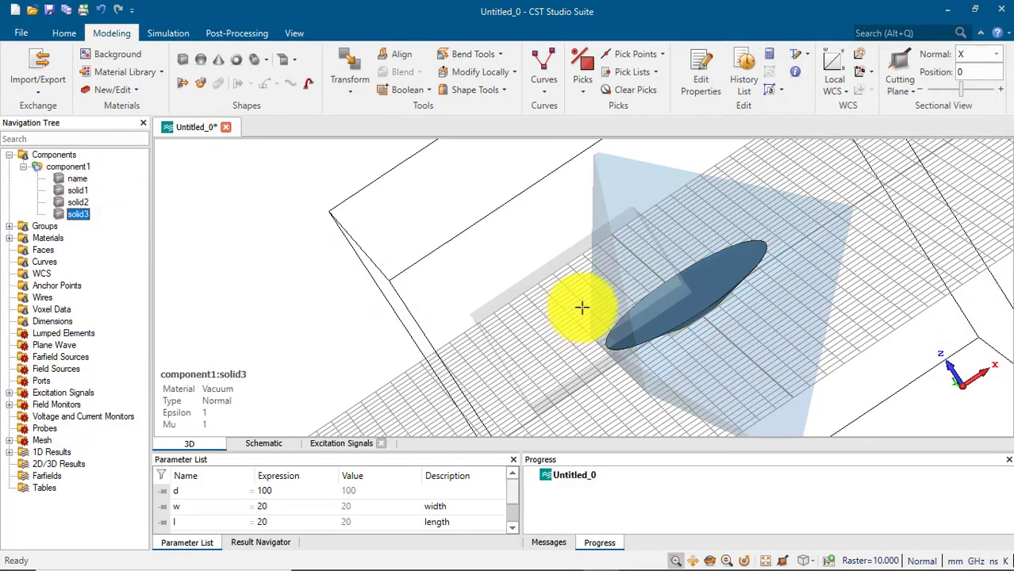
pyautogui.moveTo(717, 321)
pyautogui.mouseDown()
pyautogui.moveTo(706, 422)
pyautogui.moveTo(512, 249)
pyautogui.moveTo(709, 358)
pyautogui.moveTo(600, 305)
pyautogui.moveTo(679, 323)
pyautogui.moveTo(765, 362)
pyautogui.moveTo(148, 229)
pyautogui.mouseUp()
# - Set the Zmax of the cone solid3 to 200 and examine the lengthened cone from several angles
pyautogui.doubleClick(78, 214)
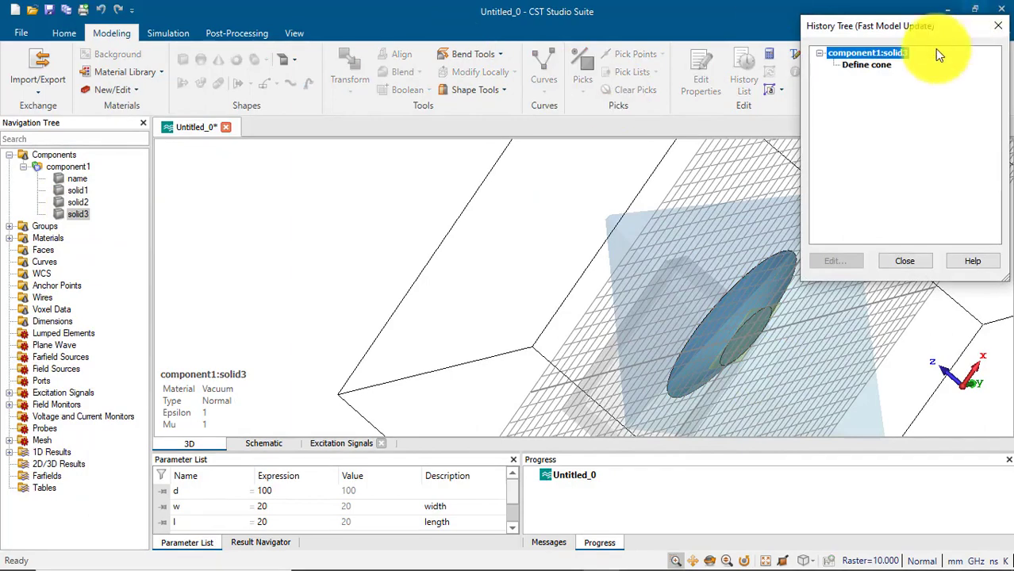
pyautogui.click(886, 68)
pyautogui.doubleClick(886, 69)
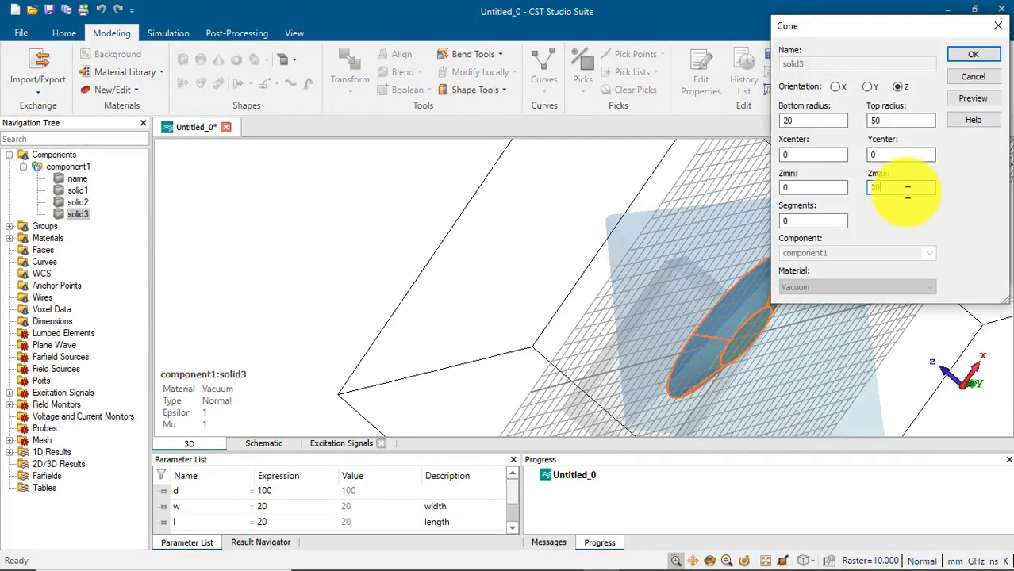
pyautogui.write('0')
pyautogui.click(973, 98)
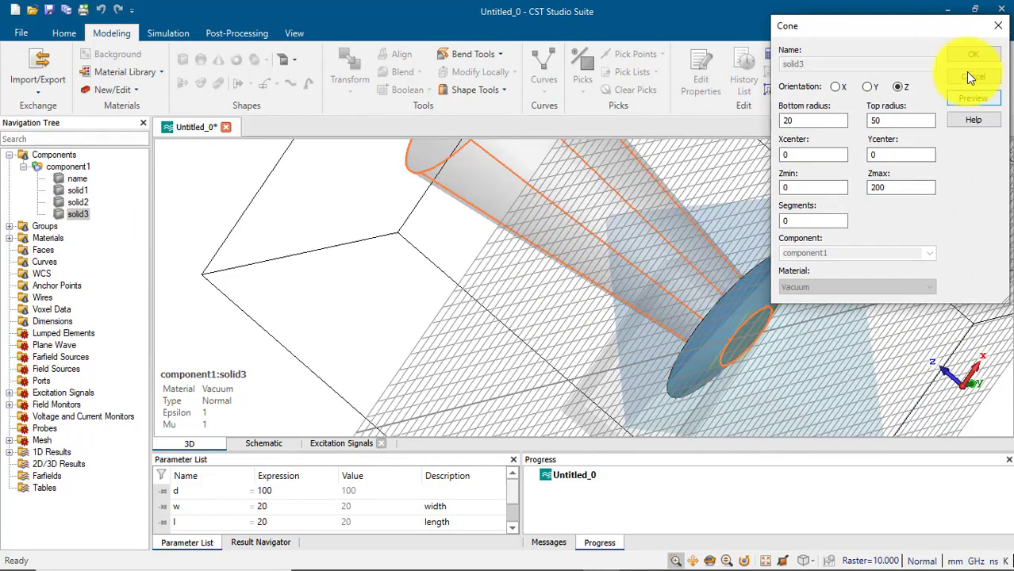
pyautogui.click(965, 57)
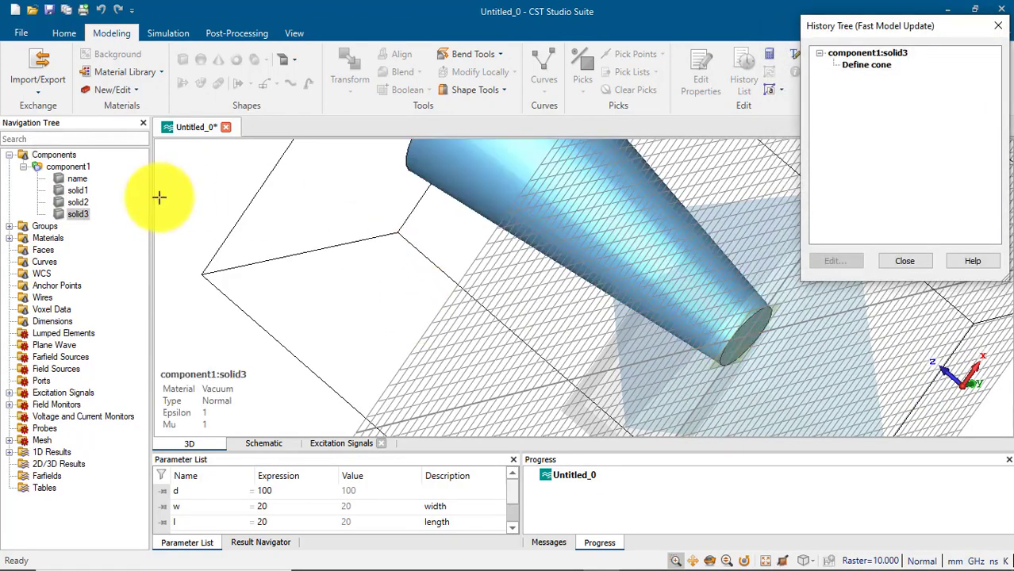
pyautogui.click(914, 260)
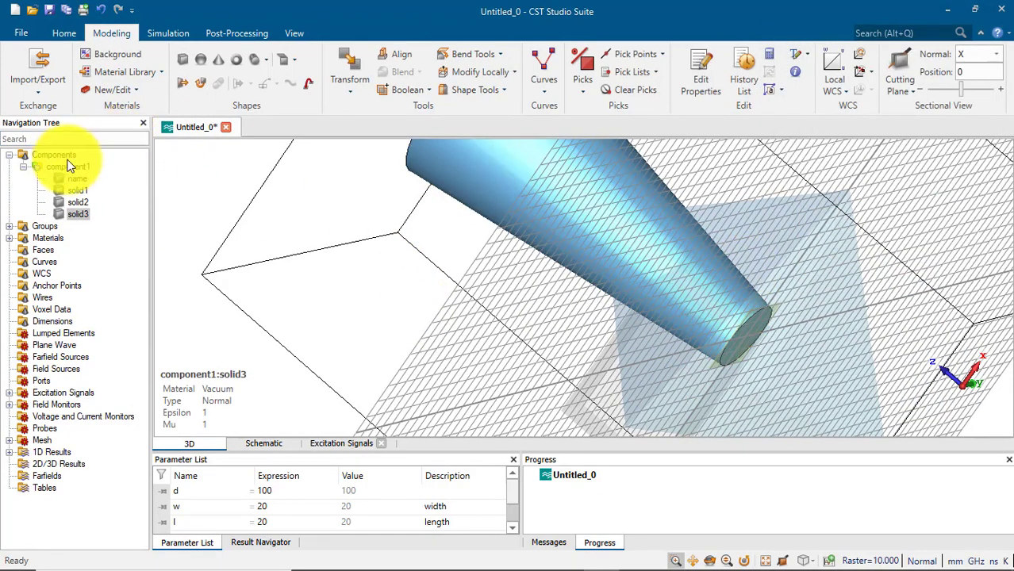
pyautogui.moveTo(527, 249)
pyautogui.mouseDown()
pyautogui.moveTo(619, 399)
pyautogui.moveTo(713, 494)
pyautogui.moveTo(502, 437)
pyautogui.mouseUp()
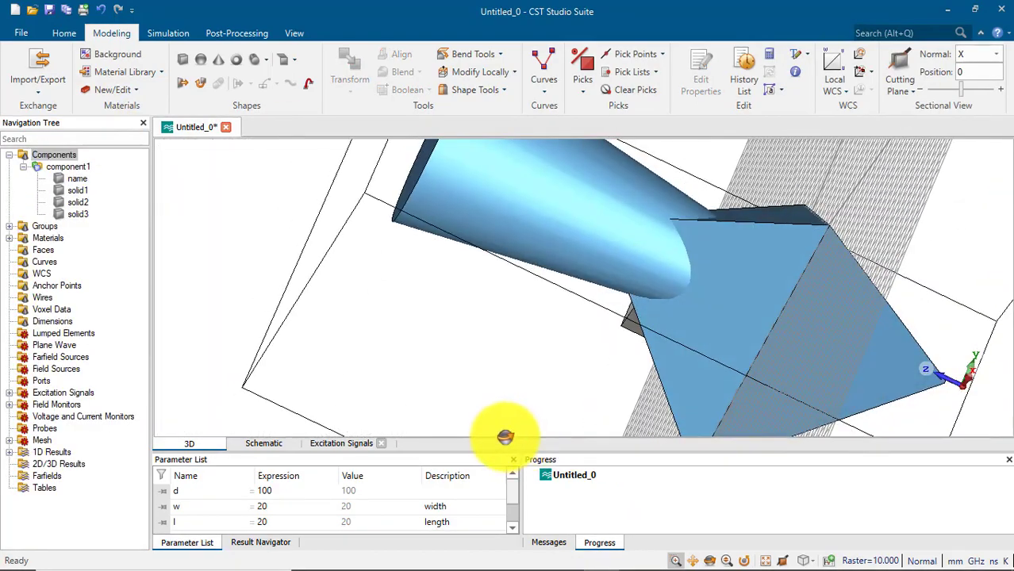
pyautogui.click(74, 213)
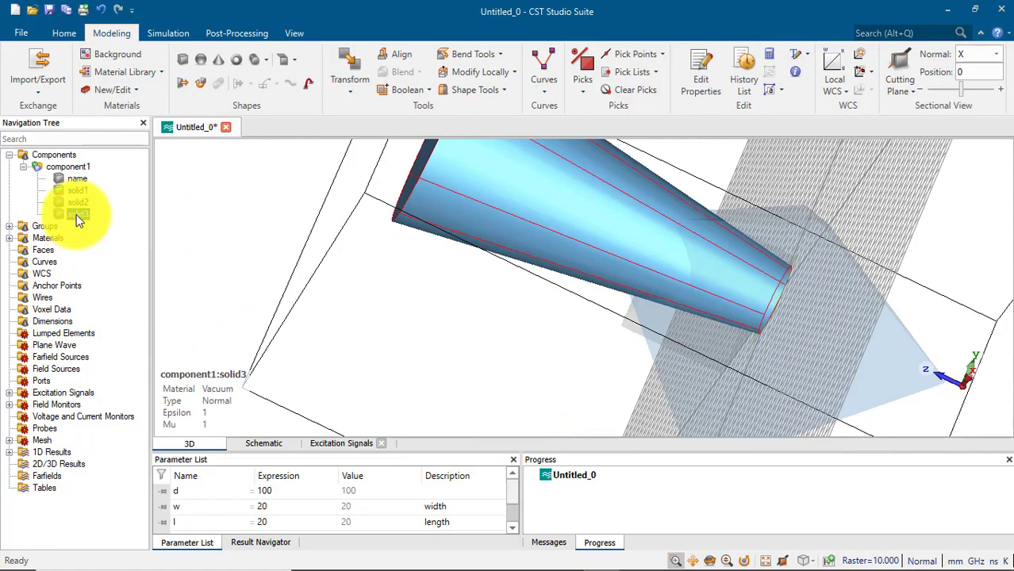
pyautogui.moveTo(565, 260); pyautogui.dragTo(334, 183, button='middle')
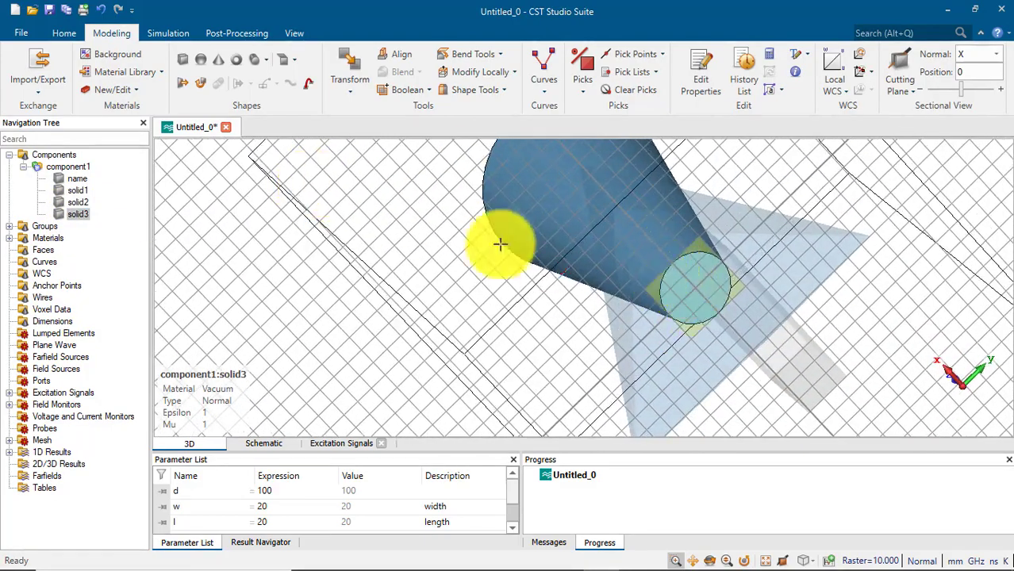
pyautogui.moveTo(499, 244); pyautogui.dragTo(495, 202)
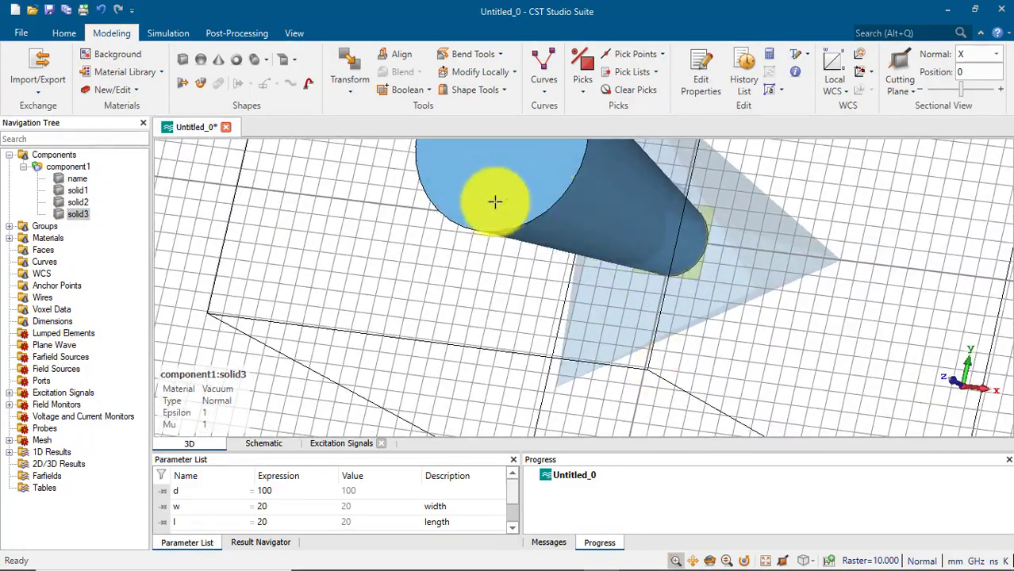
pyautogui.click(234, 62)
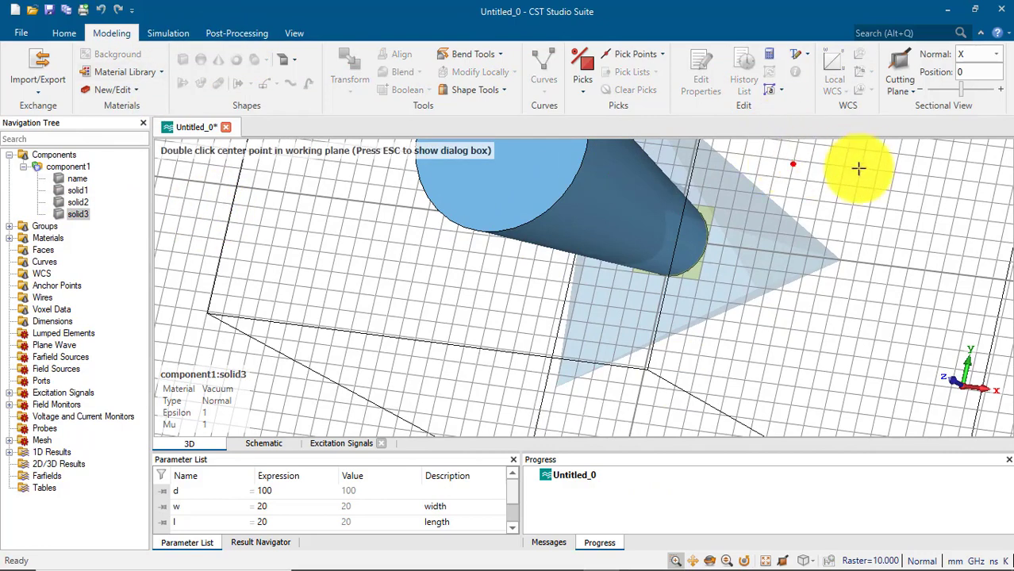
pyautogui.press('Escape')
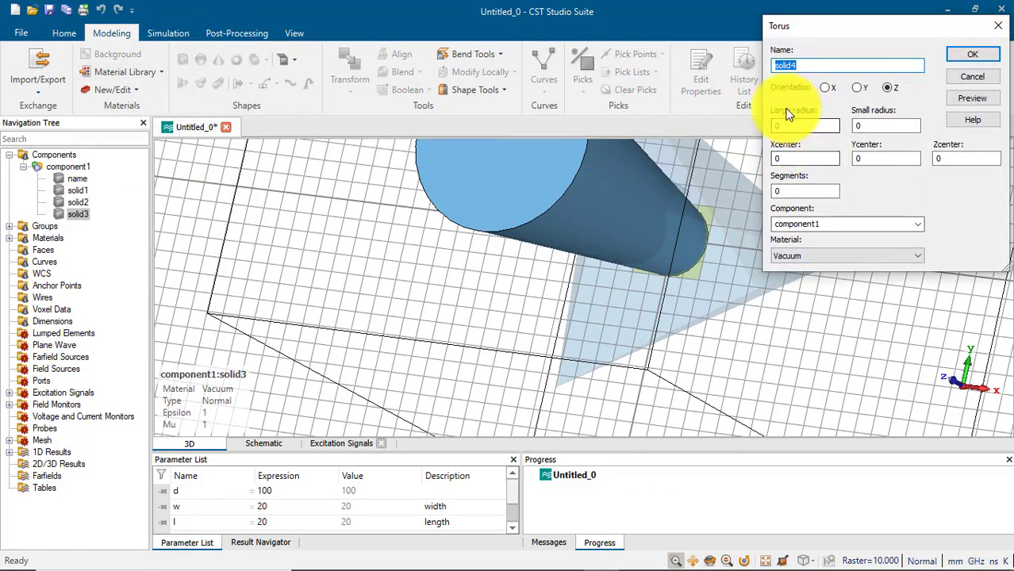
pyautogui.click(825, 255)
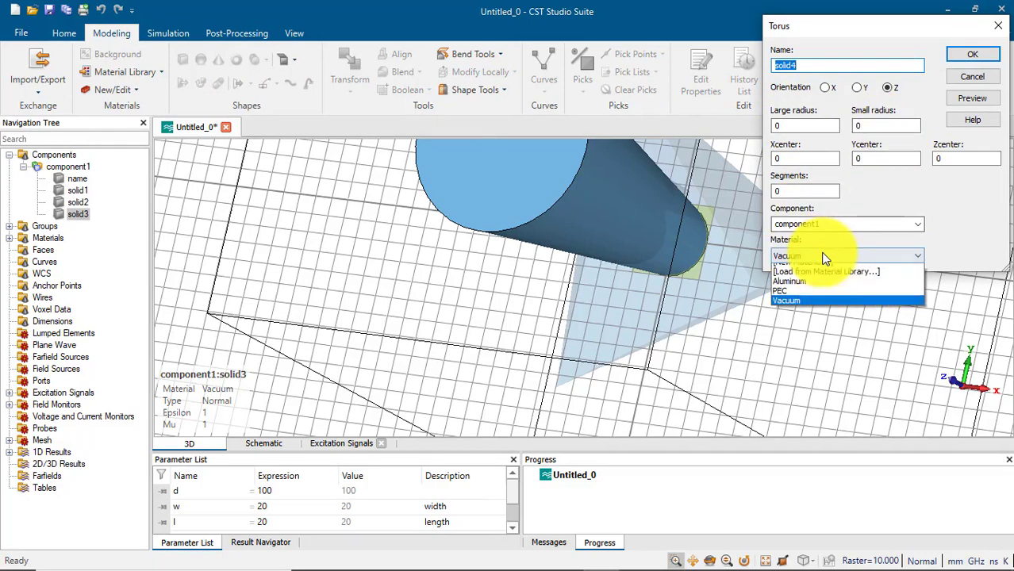
pyautogui.click(825, 258)
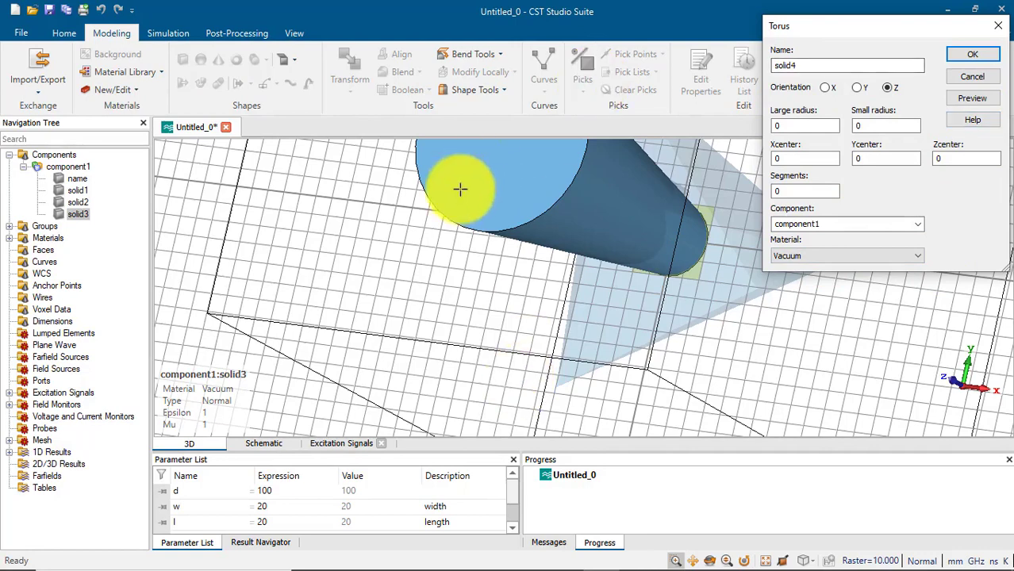
pyautogui.click(963, 76)
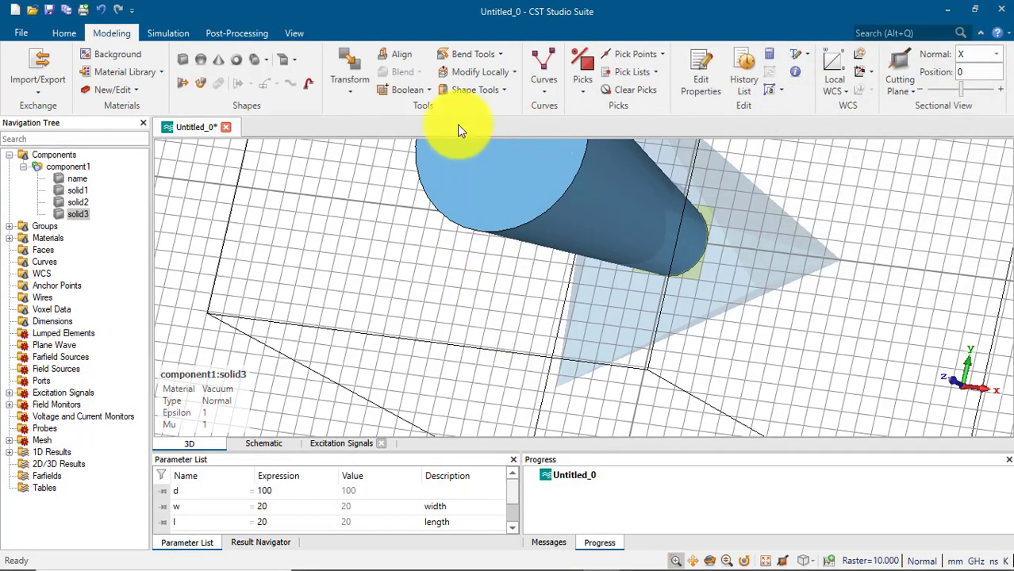
pyautogui.click(263, 60)
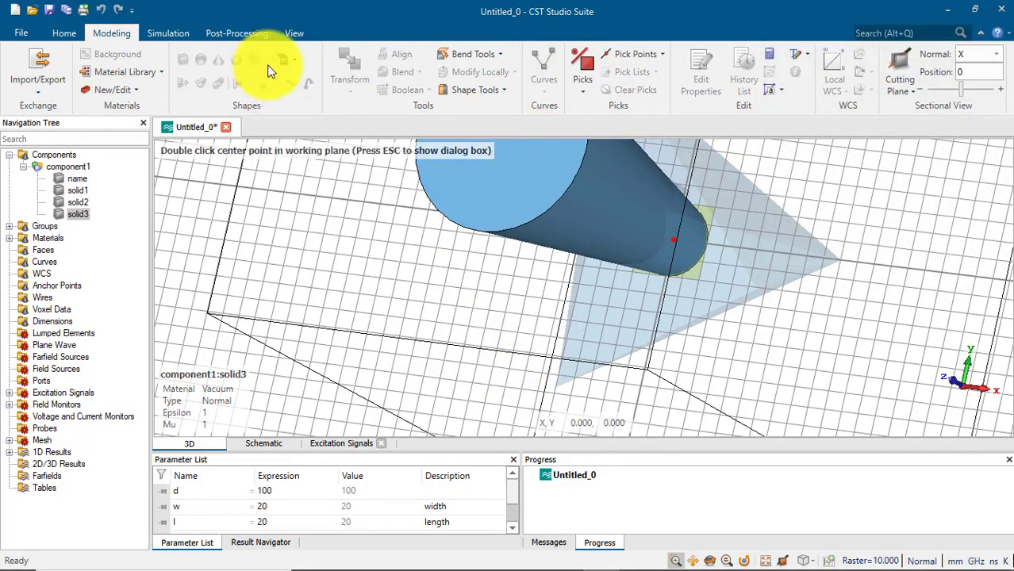
pyautogui.click(267, 61)
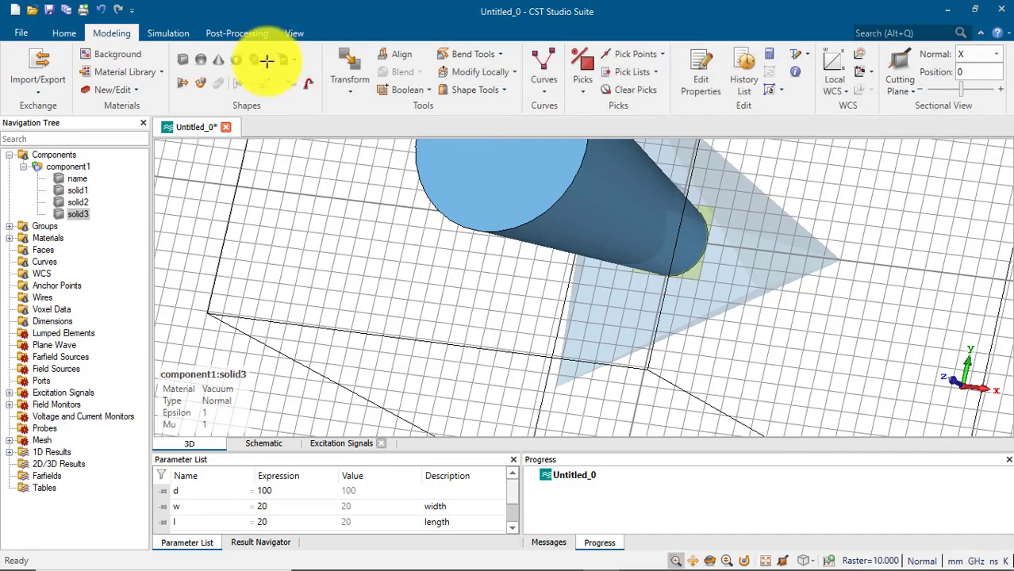
# - Define a Z-oriented Vacuum cylinder with outer radius 10, Zmin 0 and Zmax 100, and preview it
pyautogui.click(261, 59)
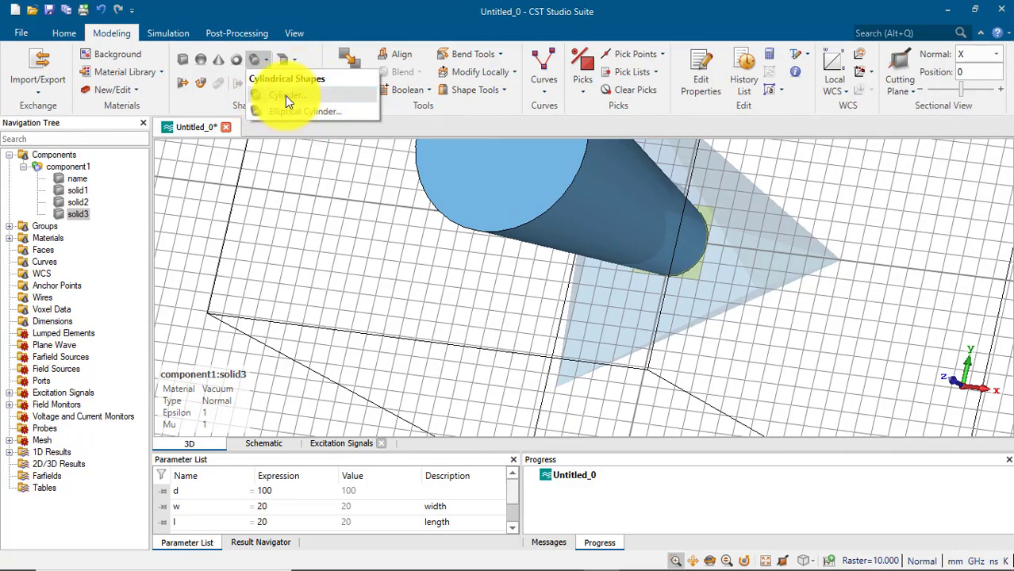
pyautogui.click(285, 95)
pyautogui.press('Escape')
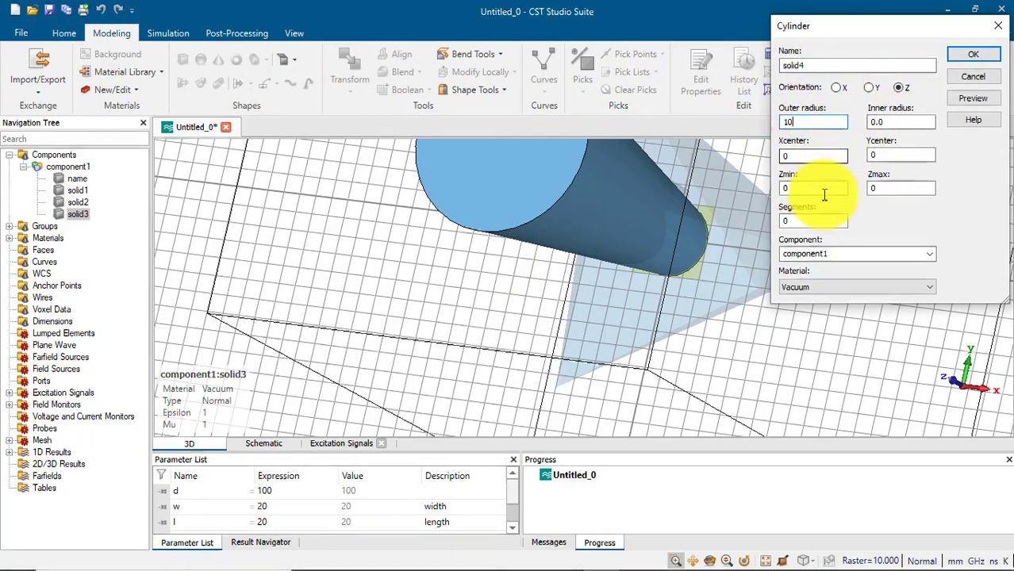
pyautogui.click(889, 189)
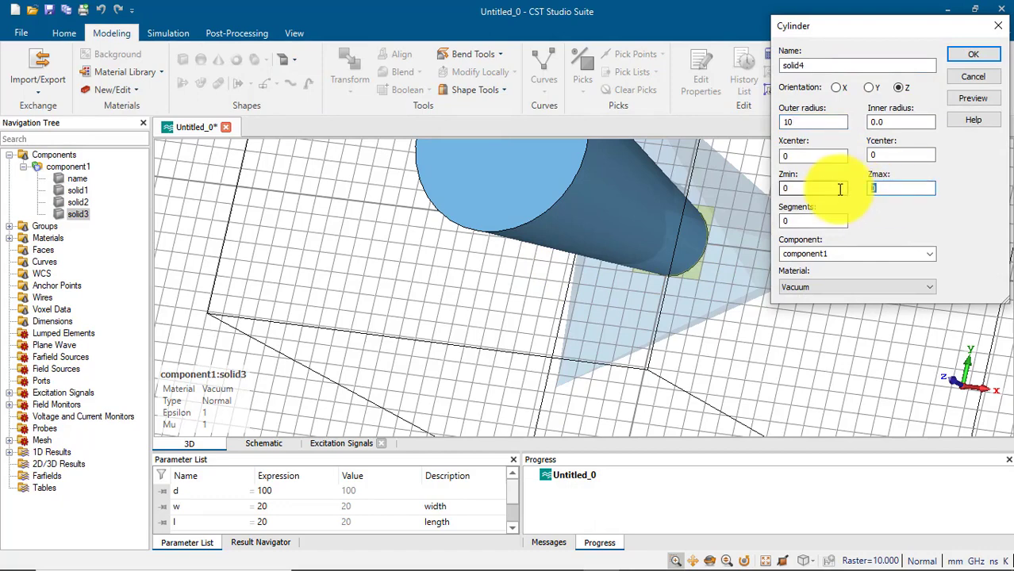
pyautogui.click(976, 99)
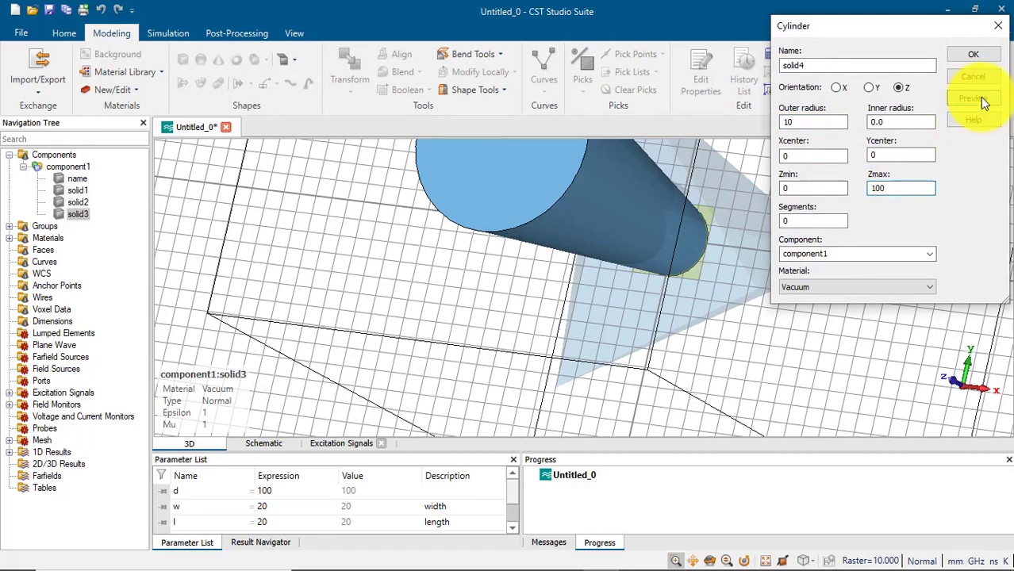
# - Set the cylinder's Xcenter to 100 and preview it with the whole model in view
pyautogui.rightClick(663, 251)
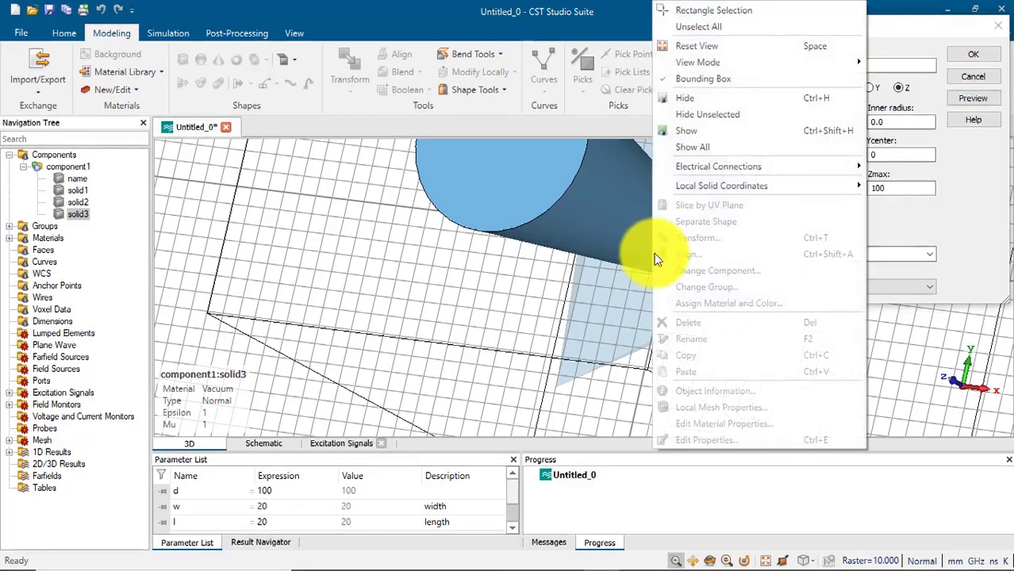
pyautogui.click(691, 44)
pyautogui.click(804, 159)
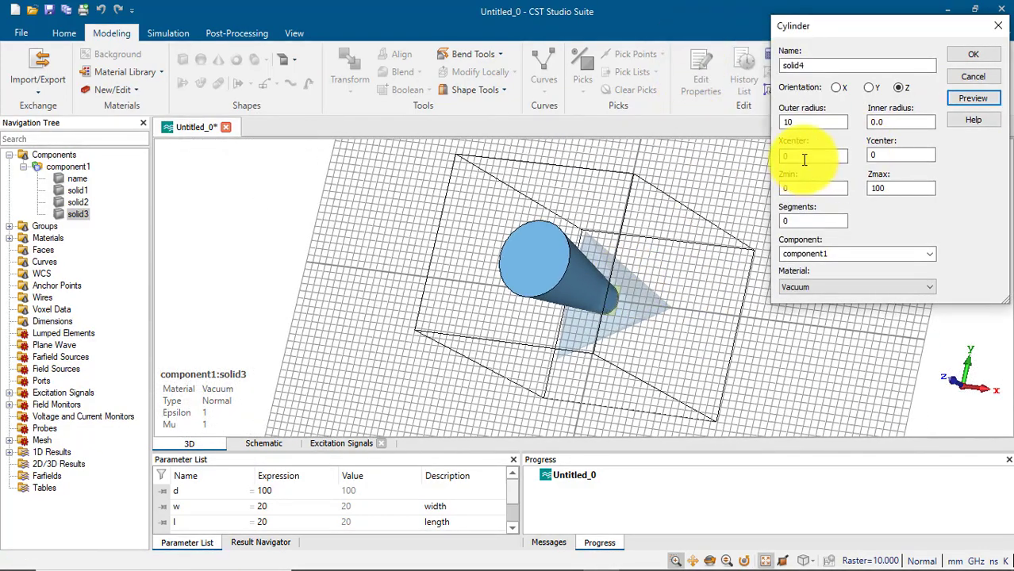
pyautogui.click(974, 98)
pyautogui.moveTo(725, 371); pyautogui.dragTo(681, 338)
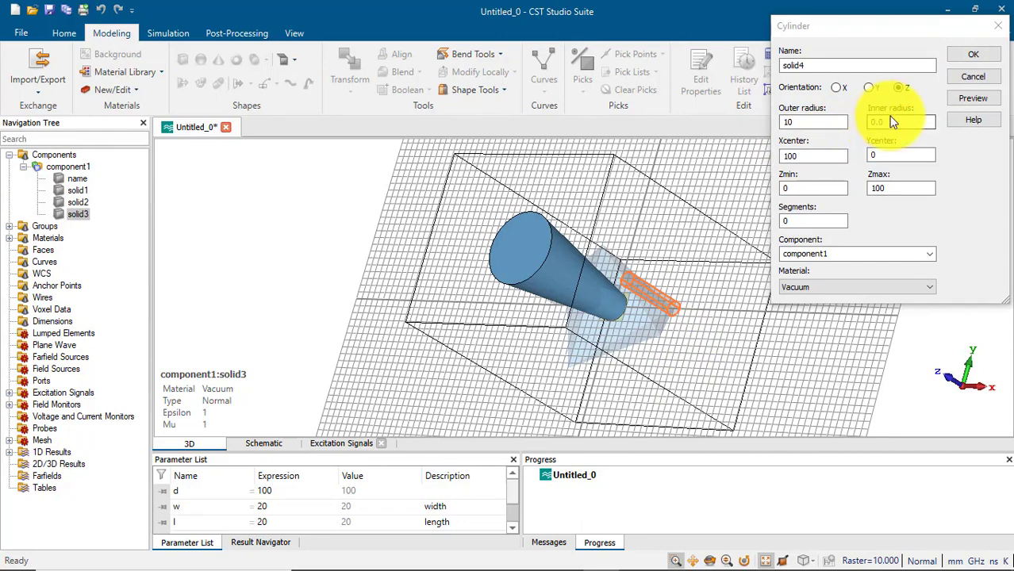
# - Create the cylinder without Boolean combination with solid2 and examine it up close in 3D
pyautogui.click(986, 56)
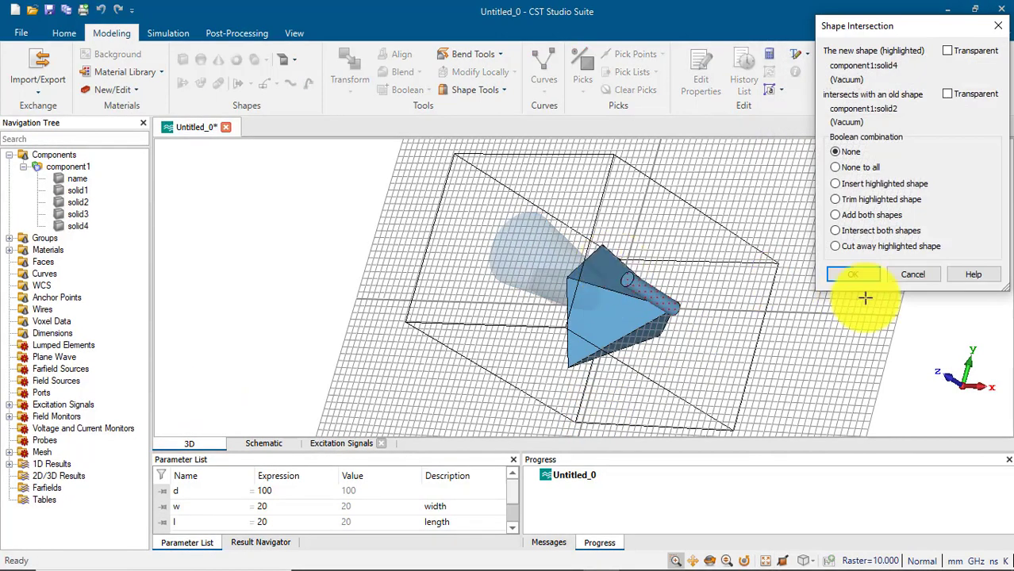
pyautogui.click(854, 276)
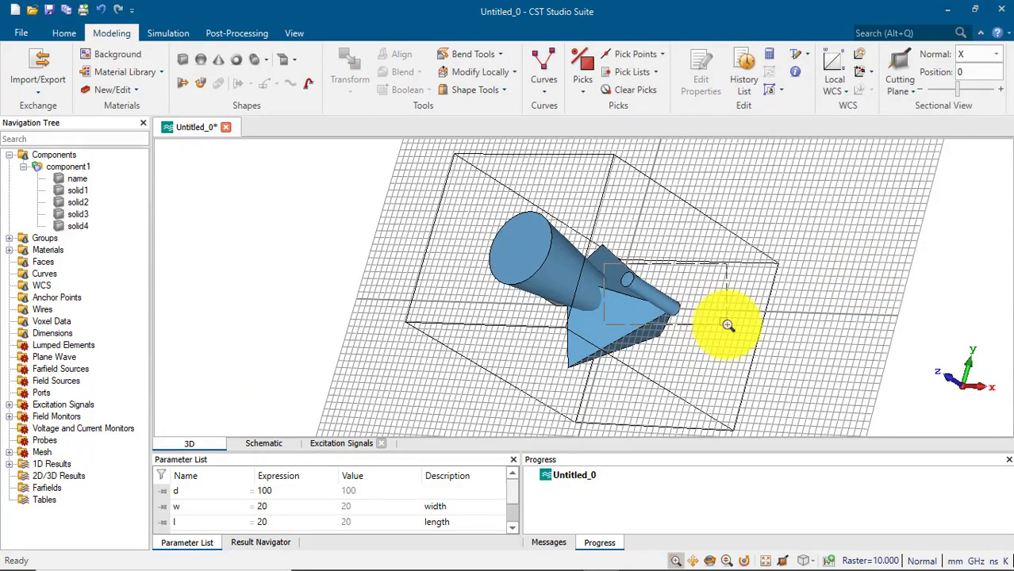
pyautogui.moveTo(727, 324); pyautogui.dragTo(727, 325)
pyautogui.scroll(-2, 587, 309)
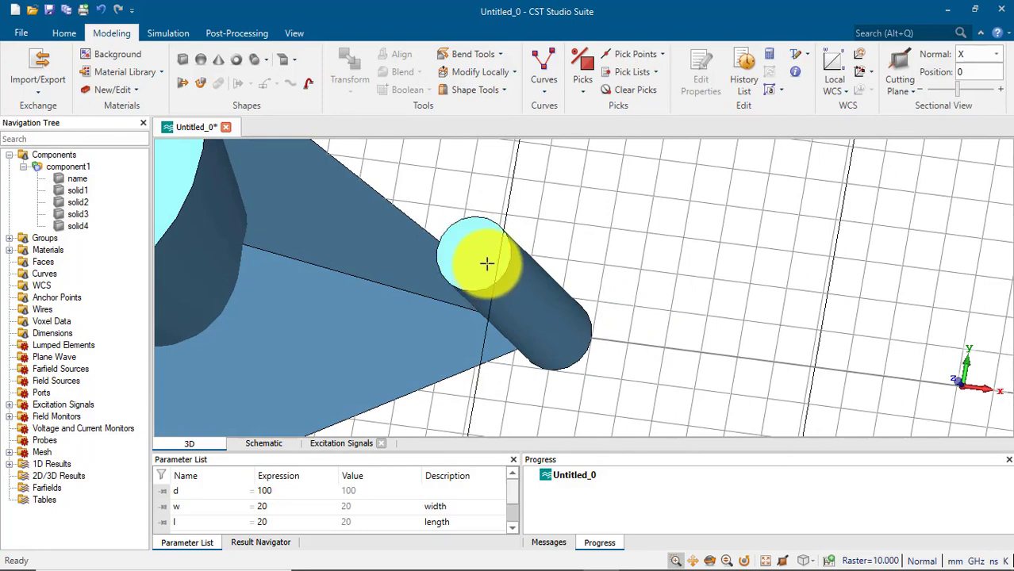
pyautogui.moveTo(487, 264); pyautogui.dragTo(430, 264)
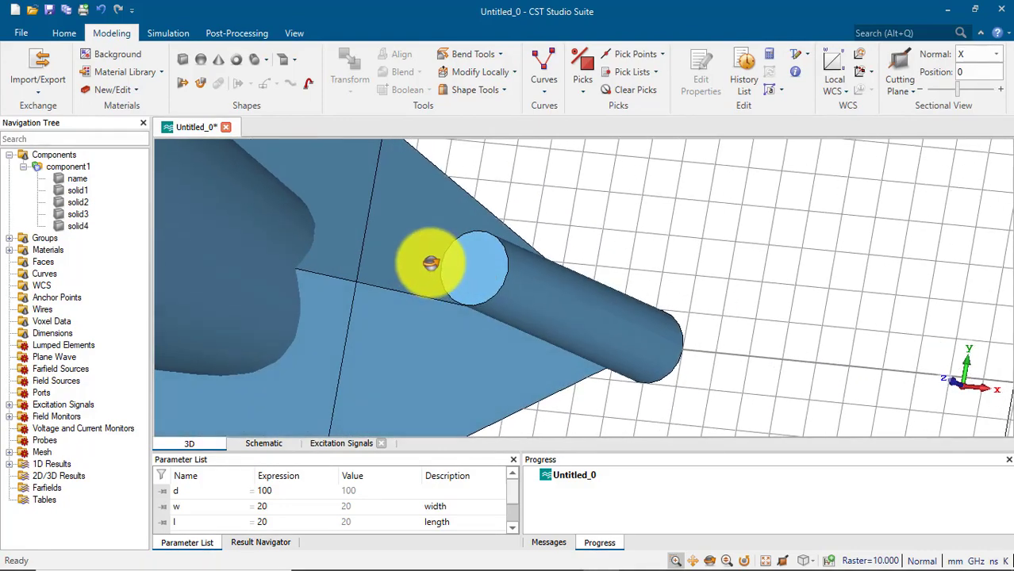
# - Define a hollow Z-oriented Vacuum cylinder with outer radius 100, inner radius 90, Xcenter 200, Zmin 0 and Zmax 200, and preview it whole
pyautogui.click(255, 59)
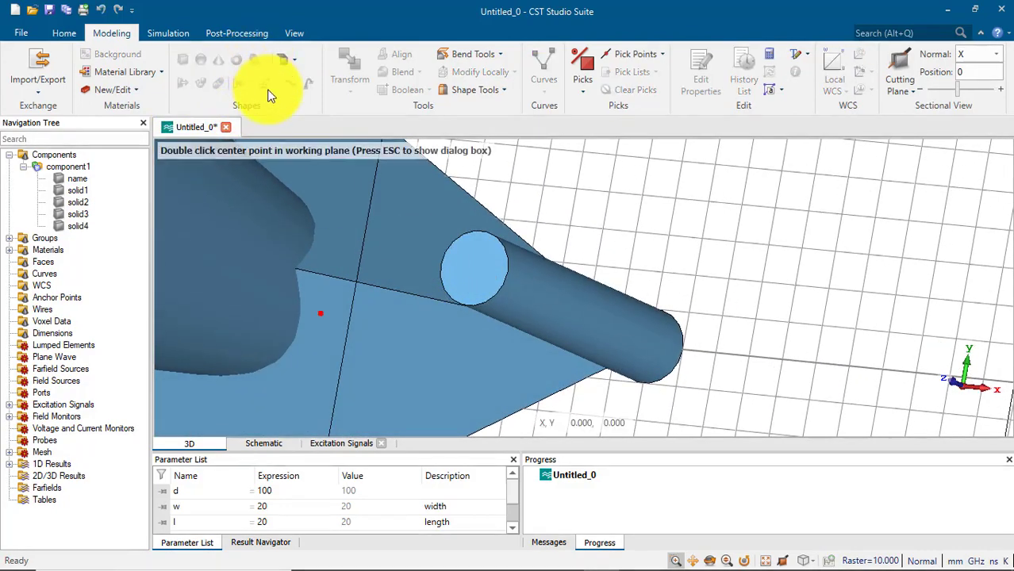
pyautogui.press('Escape')
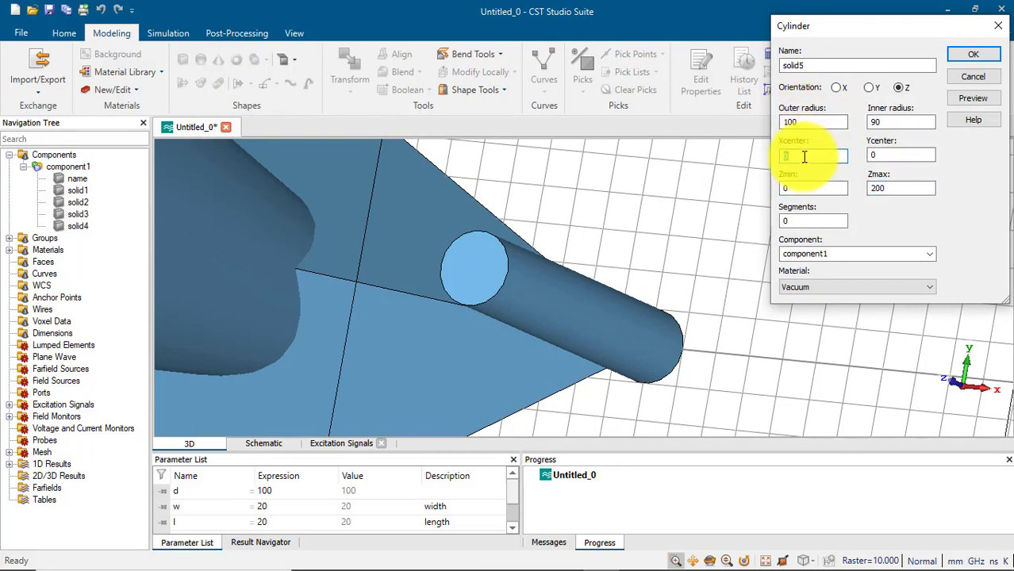
pyautogui.click(973, 98)
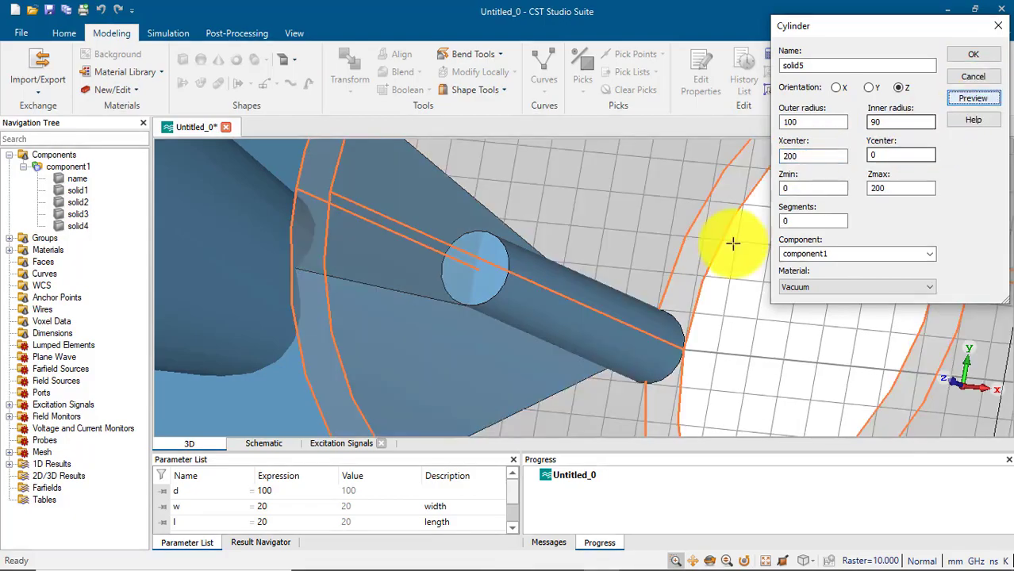
pyautogui.rightClick(699, 253)
pyautogui.click(716, 34)
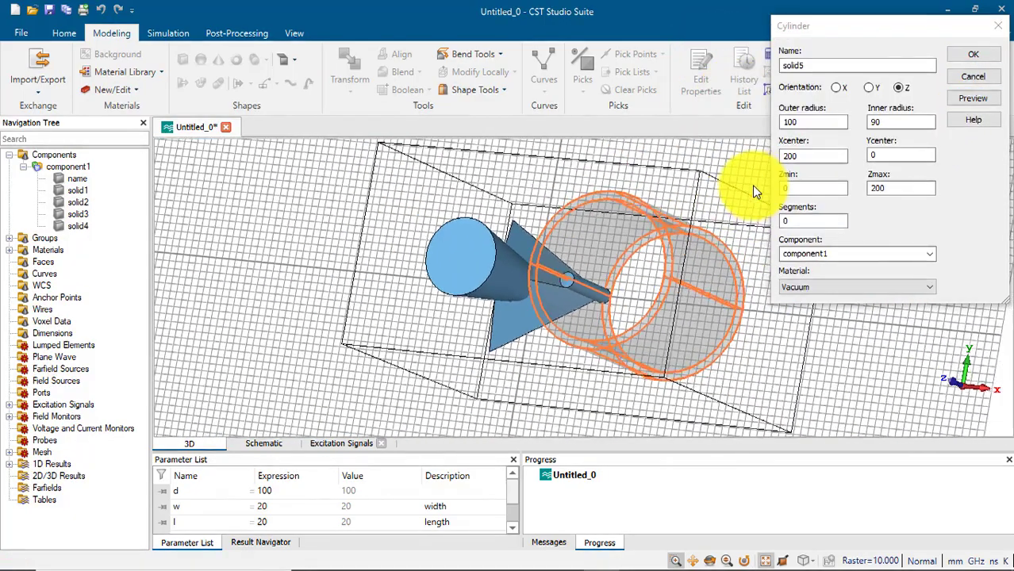
# - Create the hollow cylinder without Boolean combination with solid4 and examine it from several angles
pyautogui.click(974, 56)
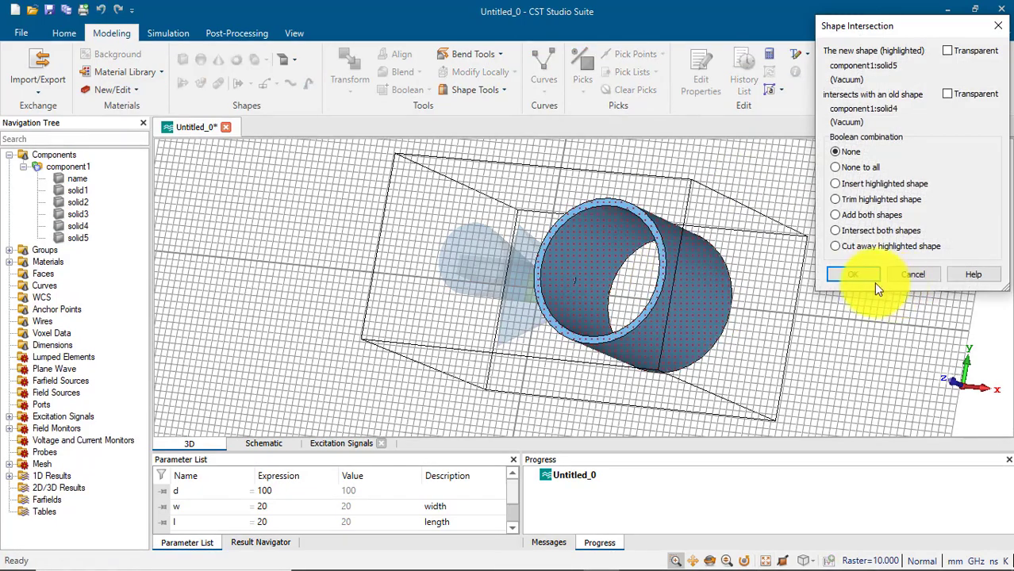
pyautogui.click(842, 271)
pyautogui.moveTo(605, 215); pyautogui.dragTo(735, 249)
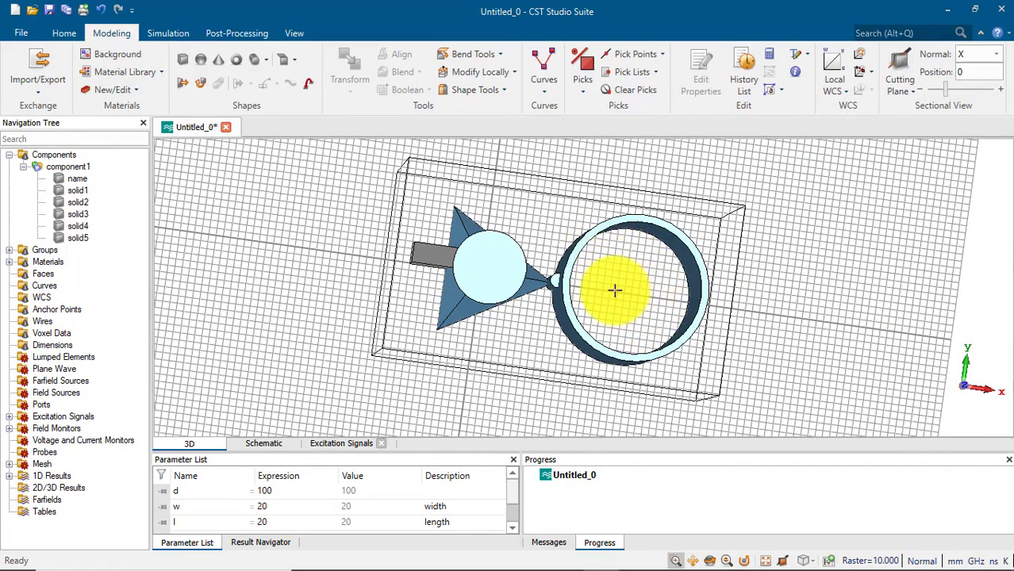
pyautogui.moveTo(595, 294); pyautogui.dragTo(555, 257)
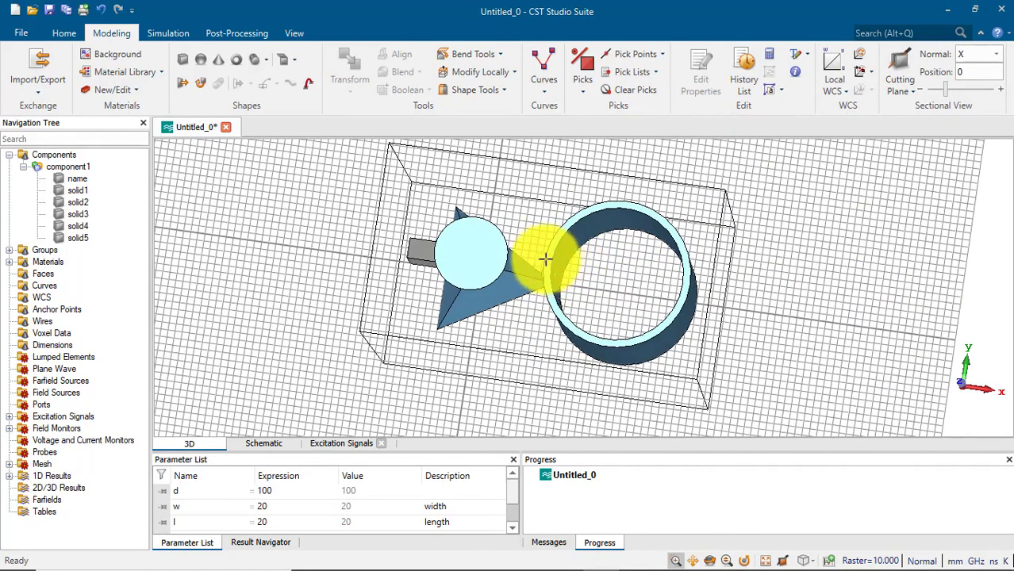
pyautogui.moveTo(555, 261); pyautogui.dragTo(664, 326)
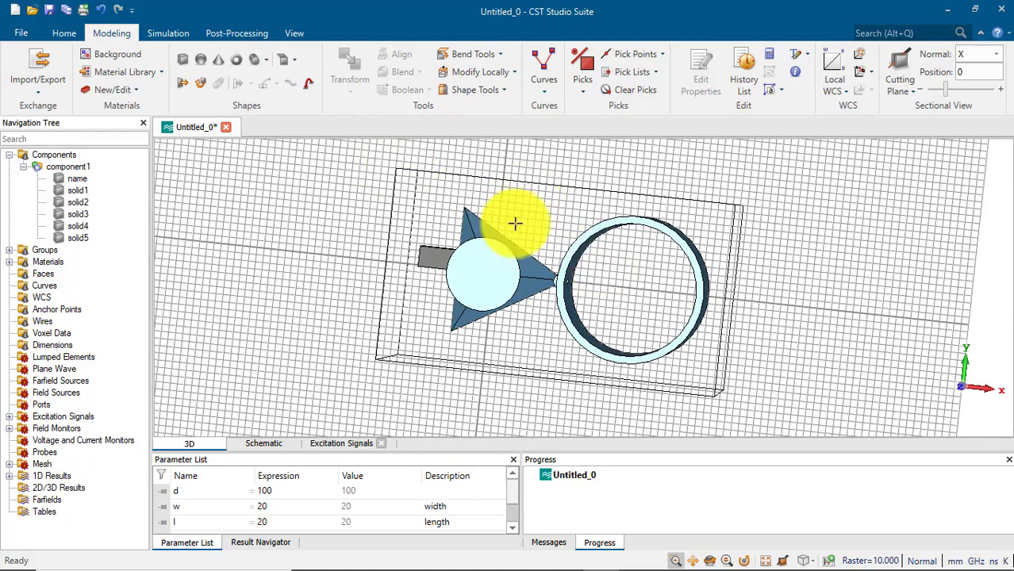
pyautogui.moveTo(582, 287); pyautogui.dragTo(801, 418)
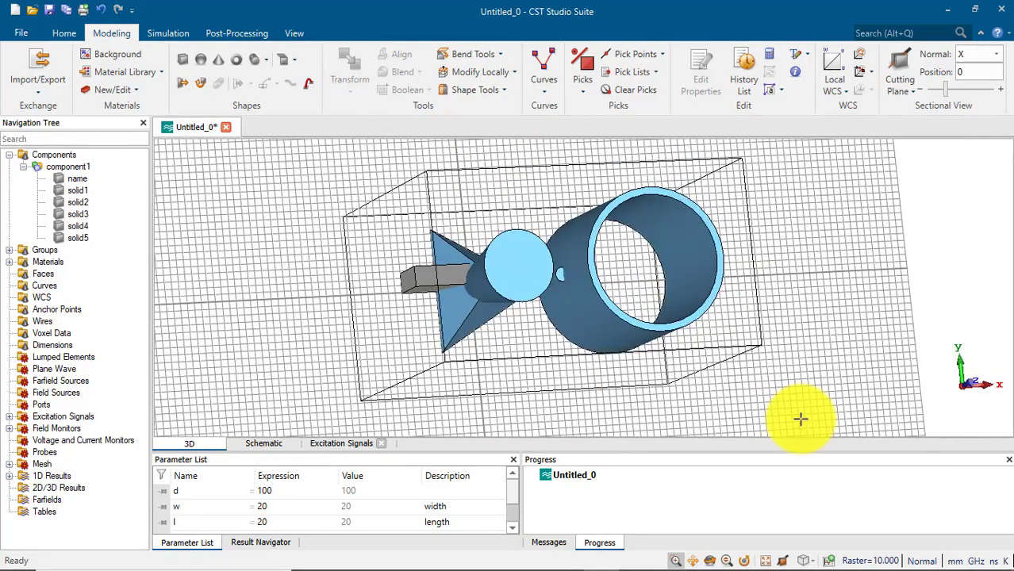
pyautogui.moveTo(727, 357); pyautogui.dragTo(597, 318)
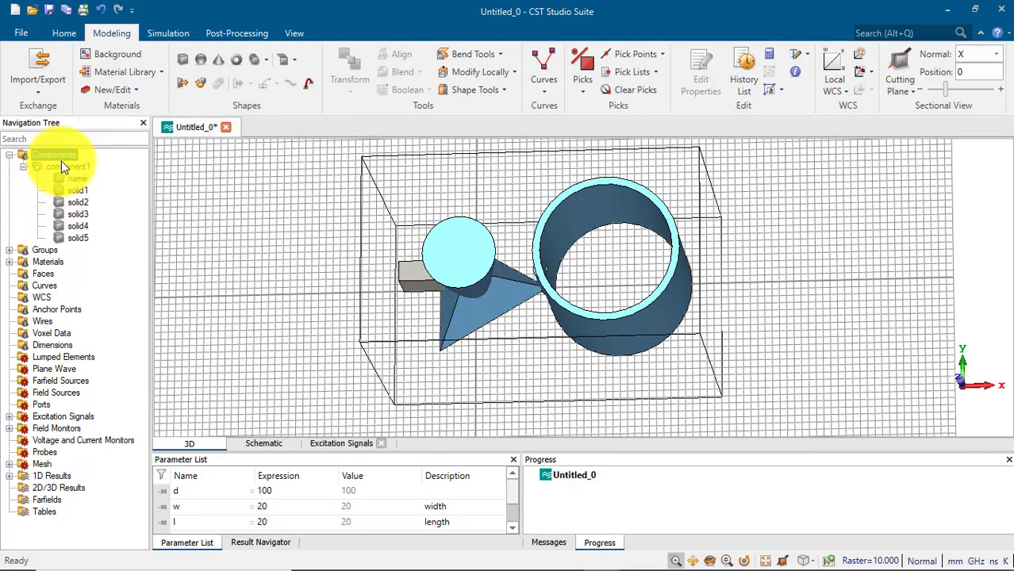
# - Set up a translation of the Aluminum brick "name" by -164 in X and 0 in Y
pyautogui.click(70, 180)
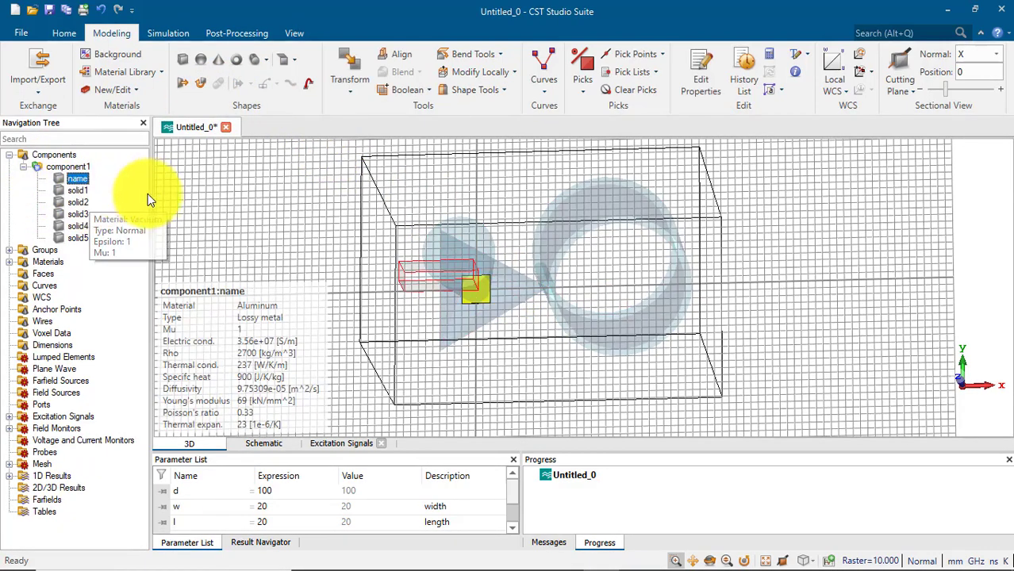
pyautogui.click(345, 91)
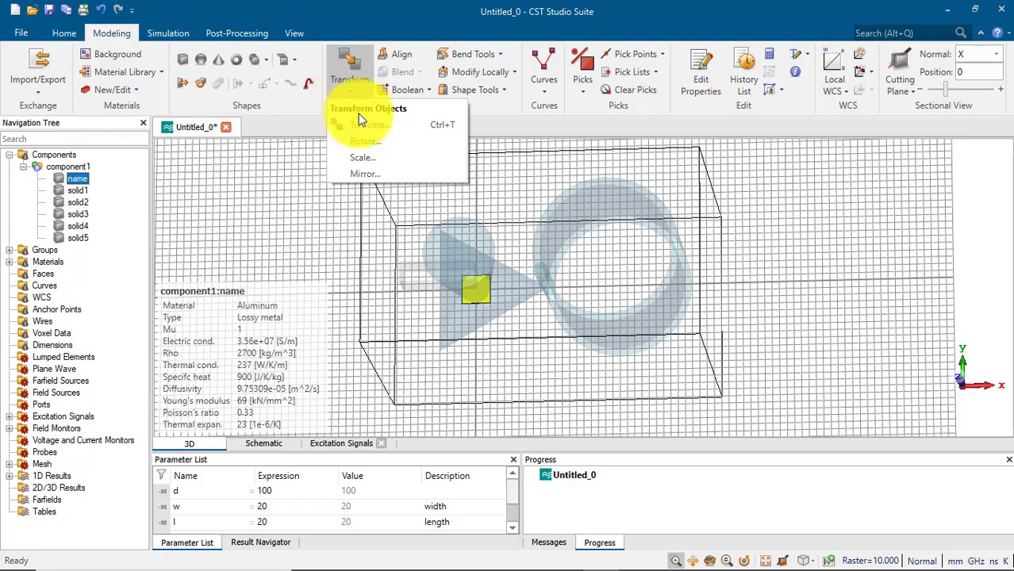
pyautogui.click(362, 126)
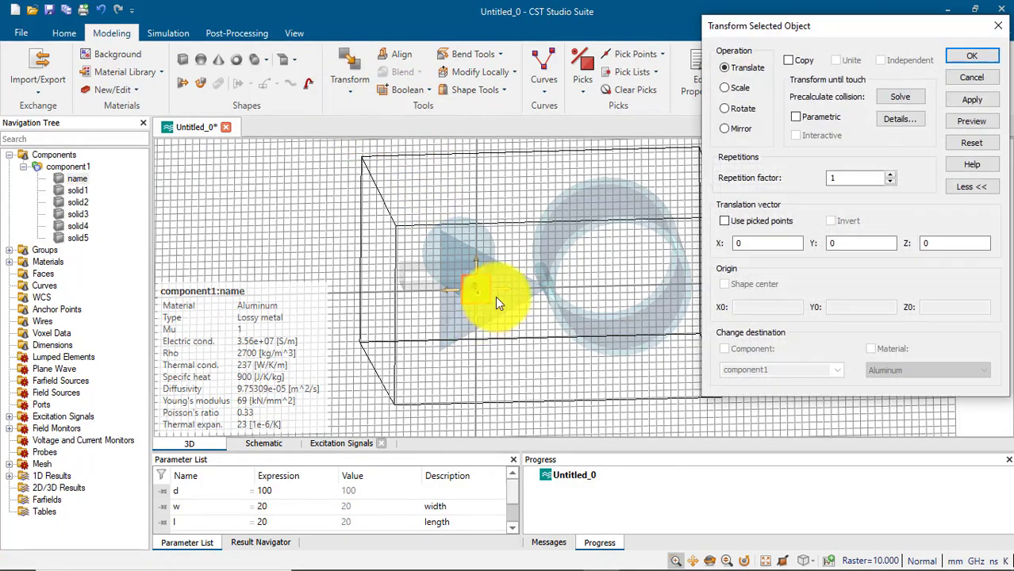
pyautogui.moveTo(452, 283); pyautogui.dragTo(333, 291)
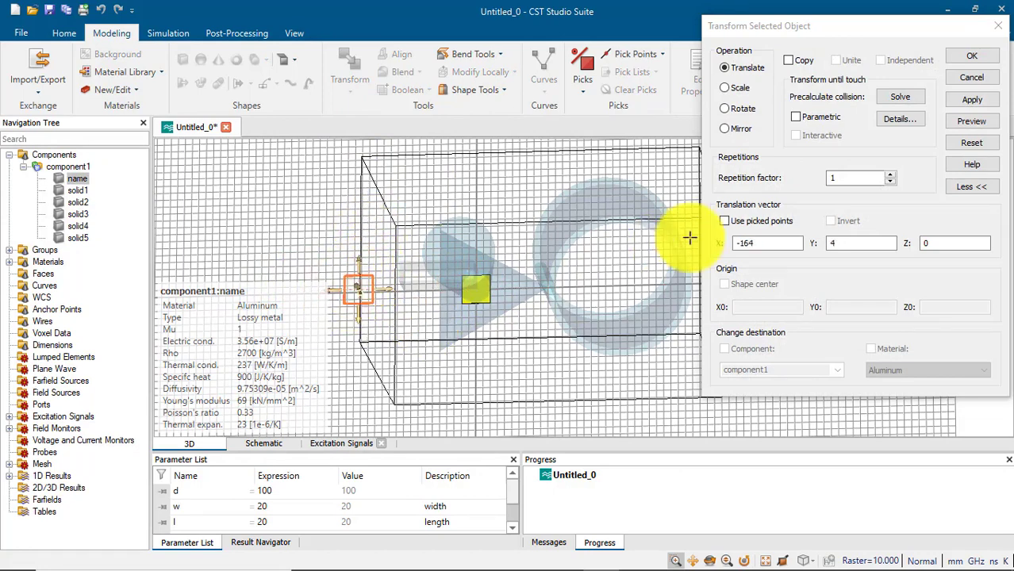
pyautogui.click(847, 245)
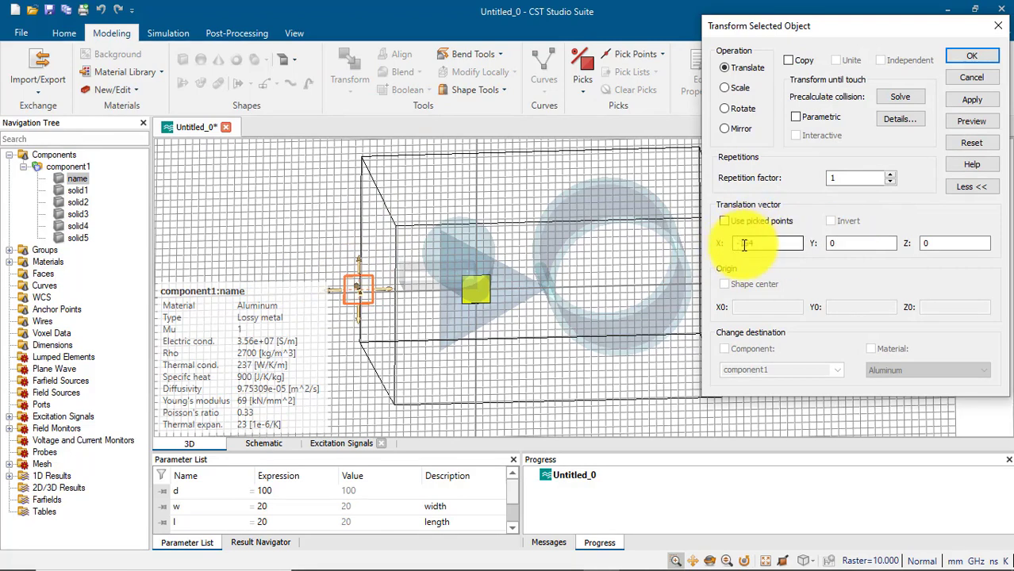
# - Try the Copy option, then apply the translation of "name" without copying and show all components
pyautogui.click(805, 63)
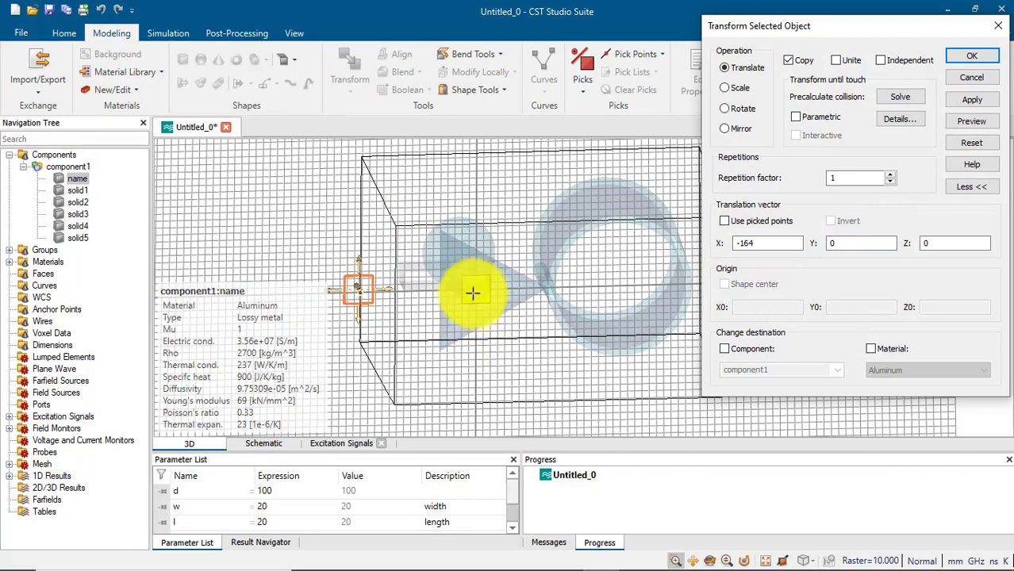
pyautogui.click(791, 62)
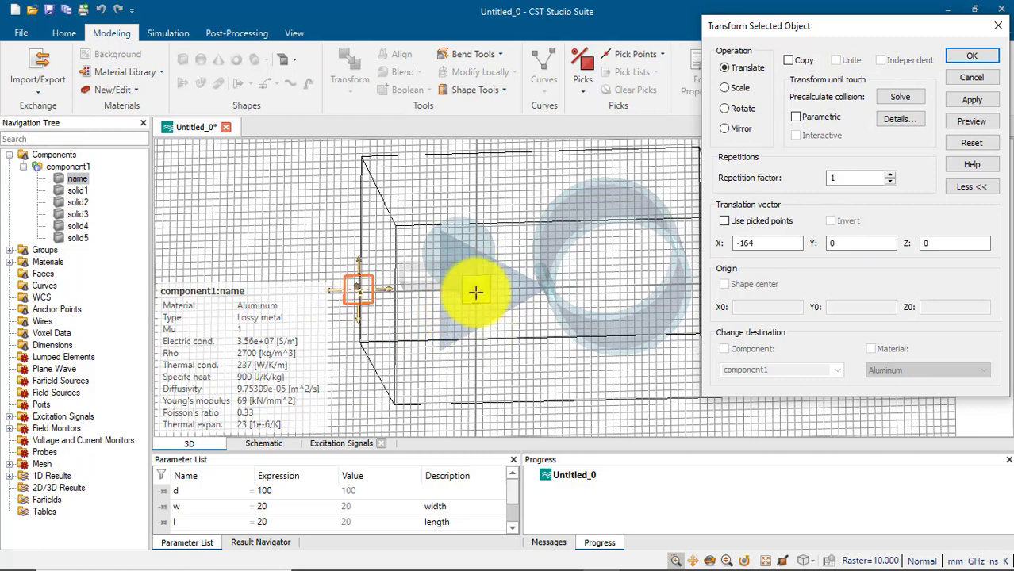
pyautogui.click(803, 62)
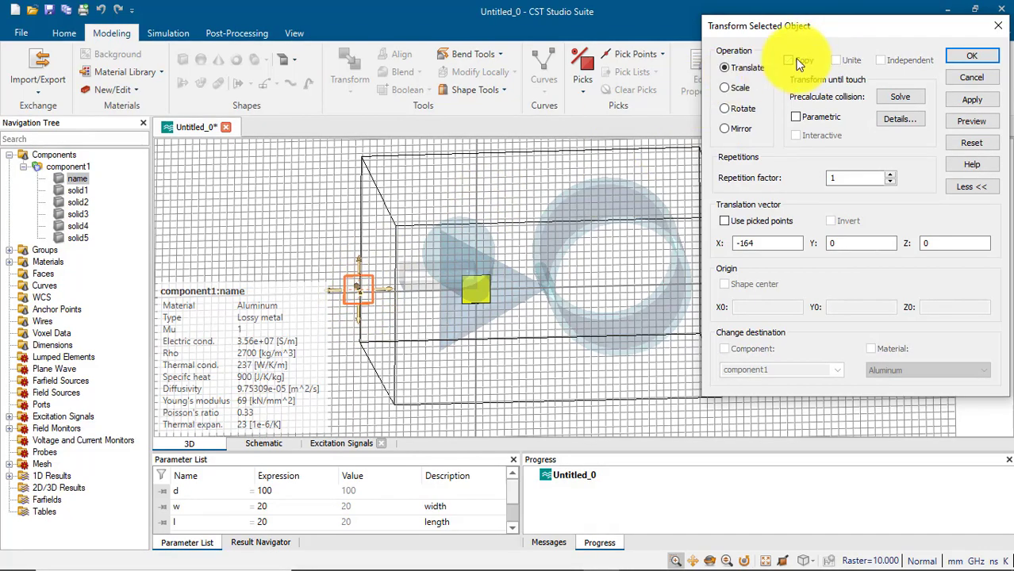
pyautogui.click(971, 55)
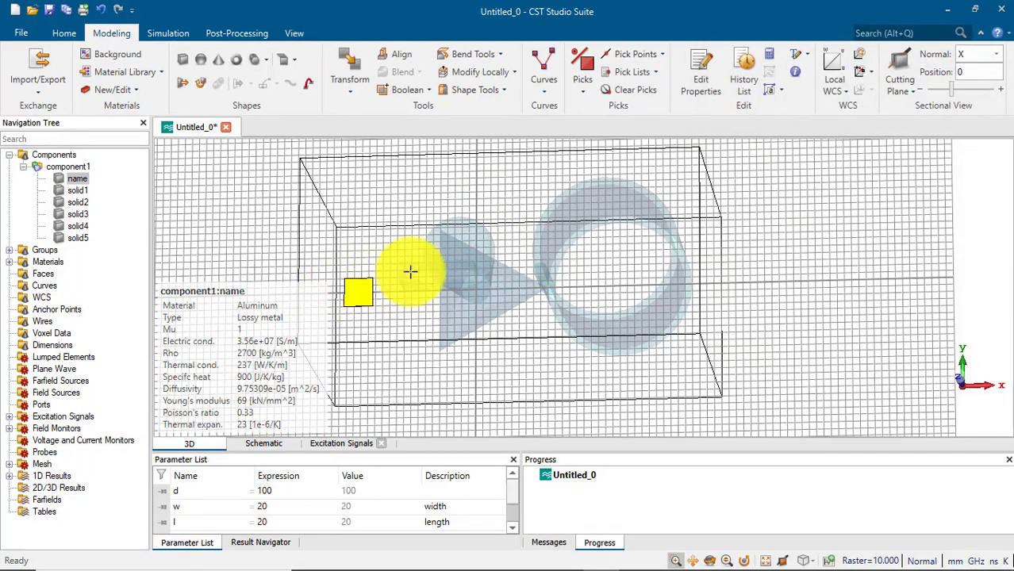
pyautogui.click(67, 155)
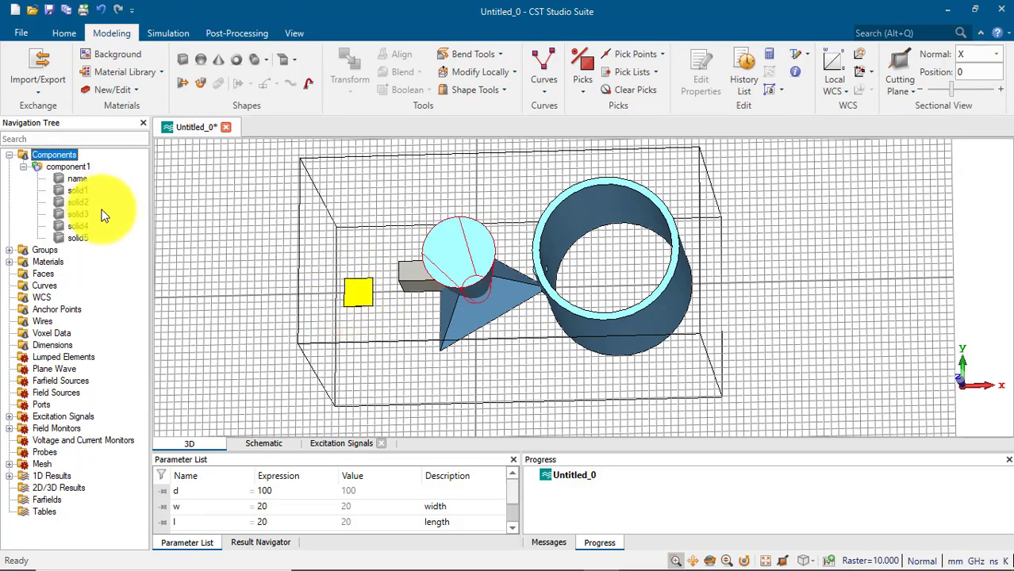
# - Set up a rotation of the PEC brick solid1 by 205 degrees about Z around the origin
pyautogui.click(75, 181)
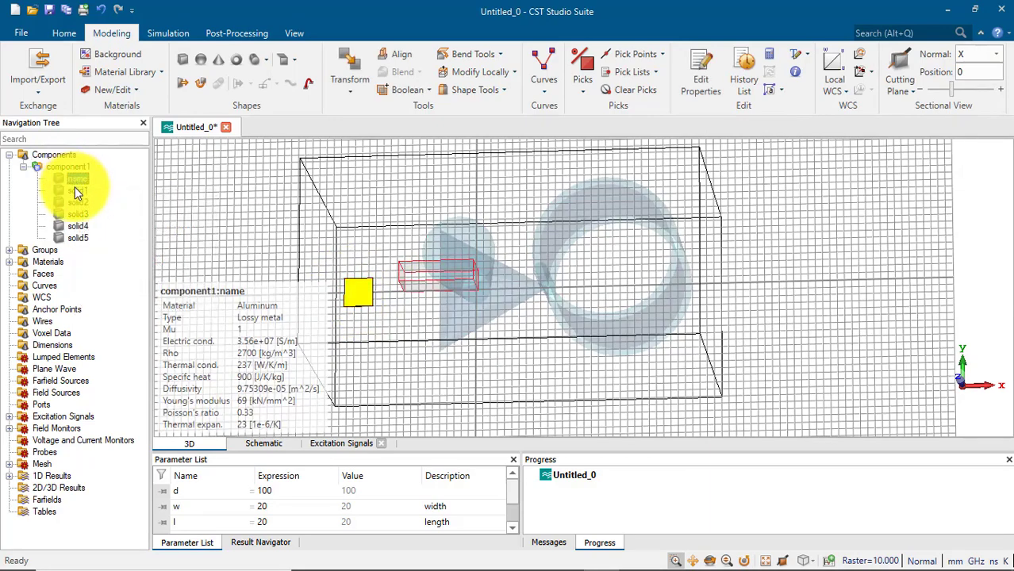
pyautogui.rightClick(74, 191)
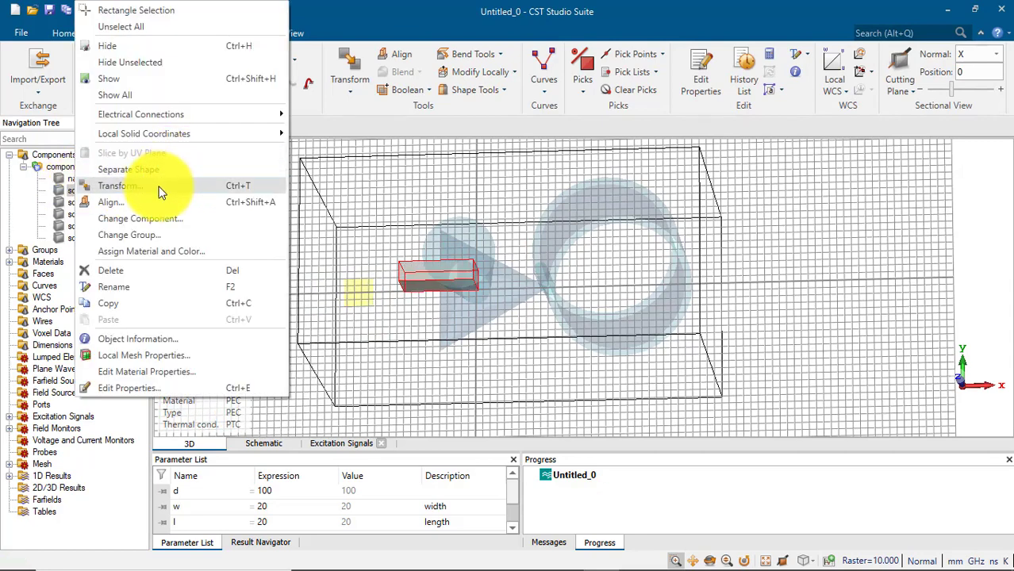
pyautogui.click(65, 193)
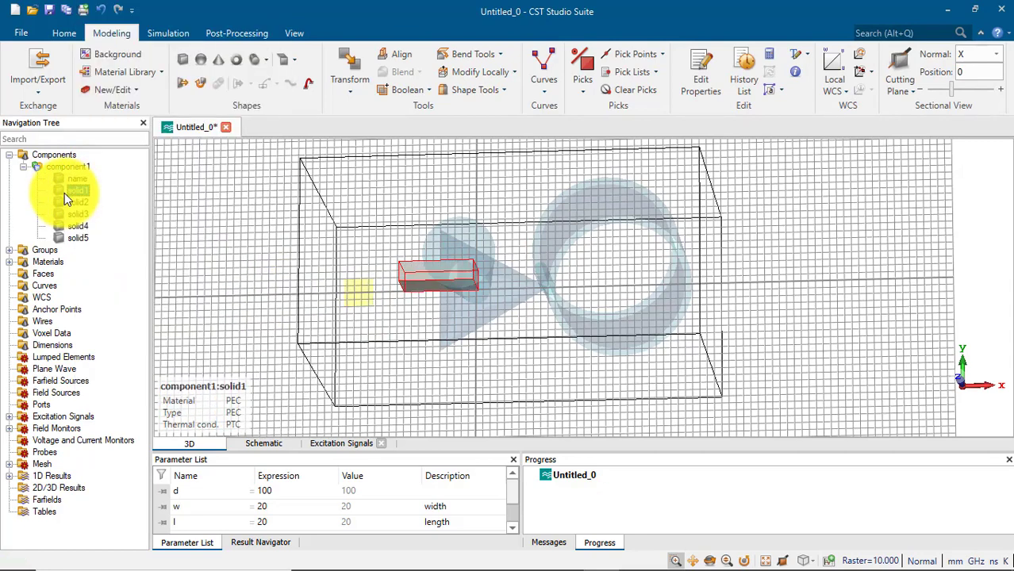
pyautogui.rightClick(64, 193)
pyautogui.click(82, 187)
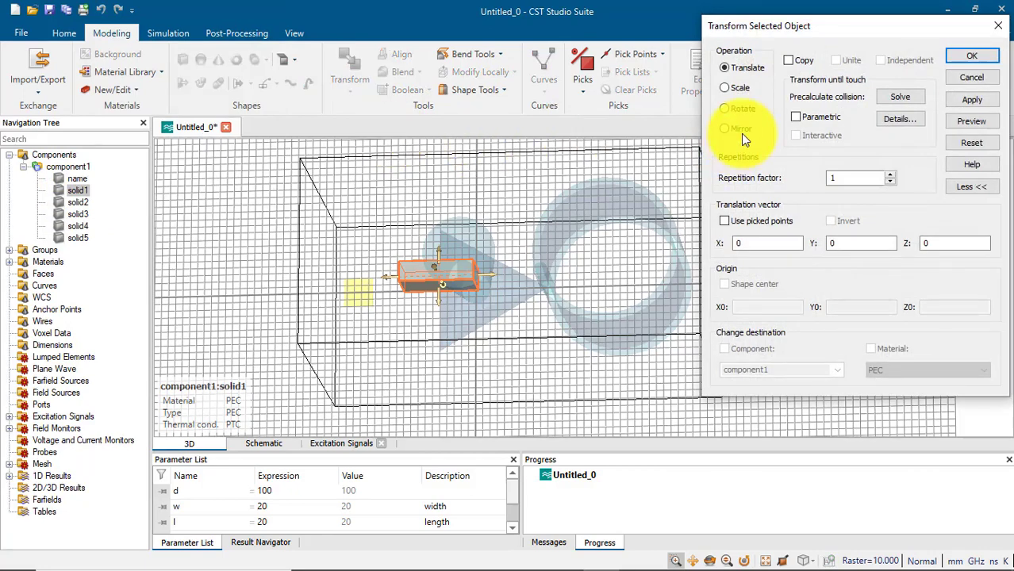
pyautogui.click(729, 107)
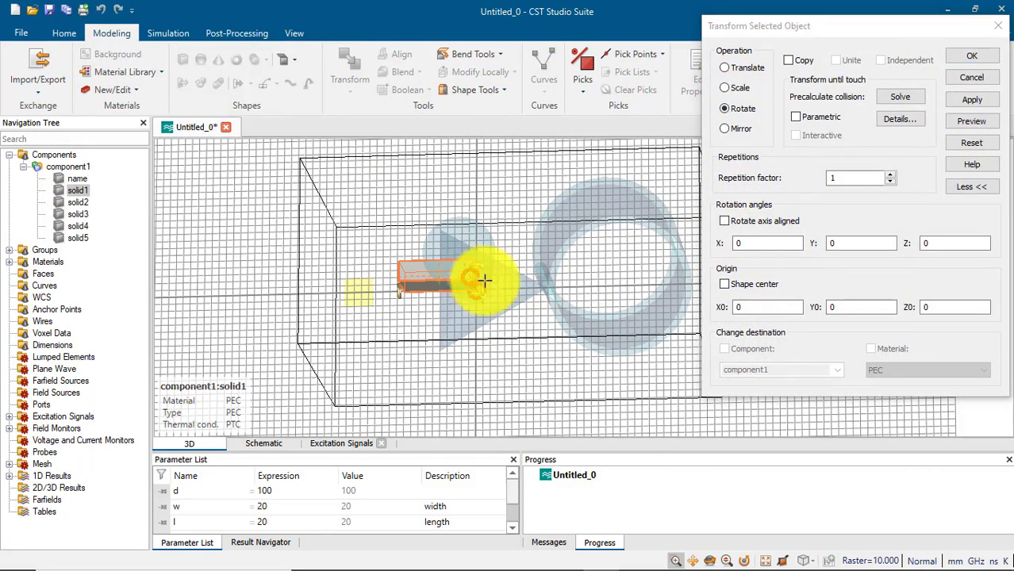
pyautogui.moveTo(482, 278); pyautogui.dragTo(306, 166)
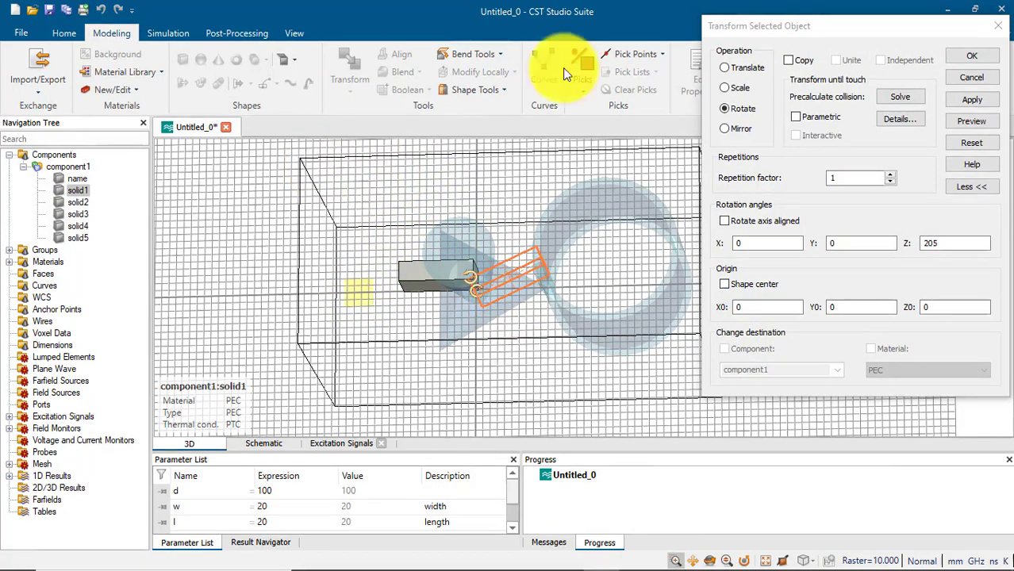
# - Apply the rotation of solid1 as a copy and compare both bricks within the whole model
pyautogui.click(788, 60)
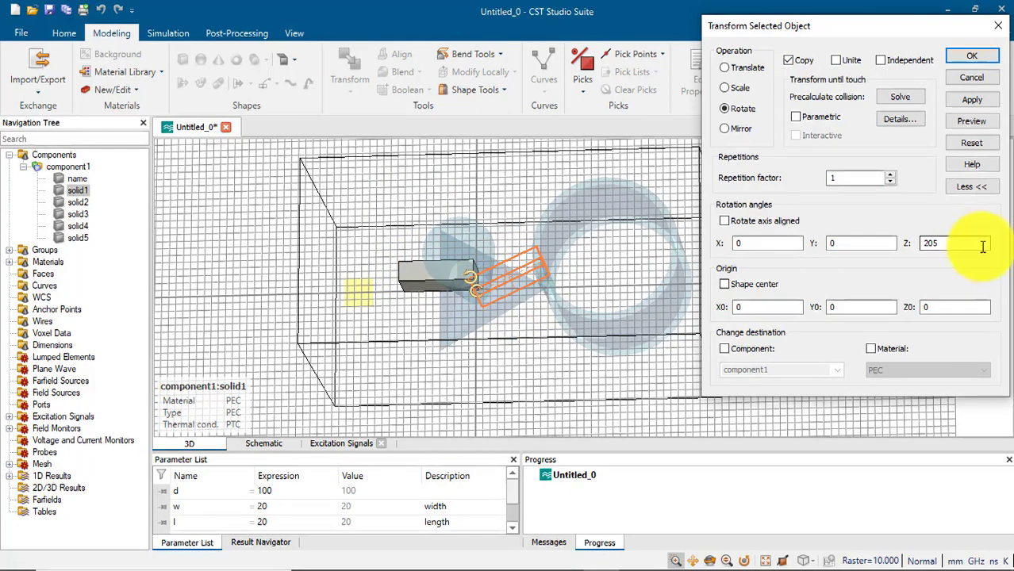
pyautogui.click(966, 59)
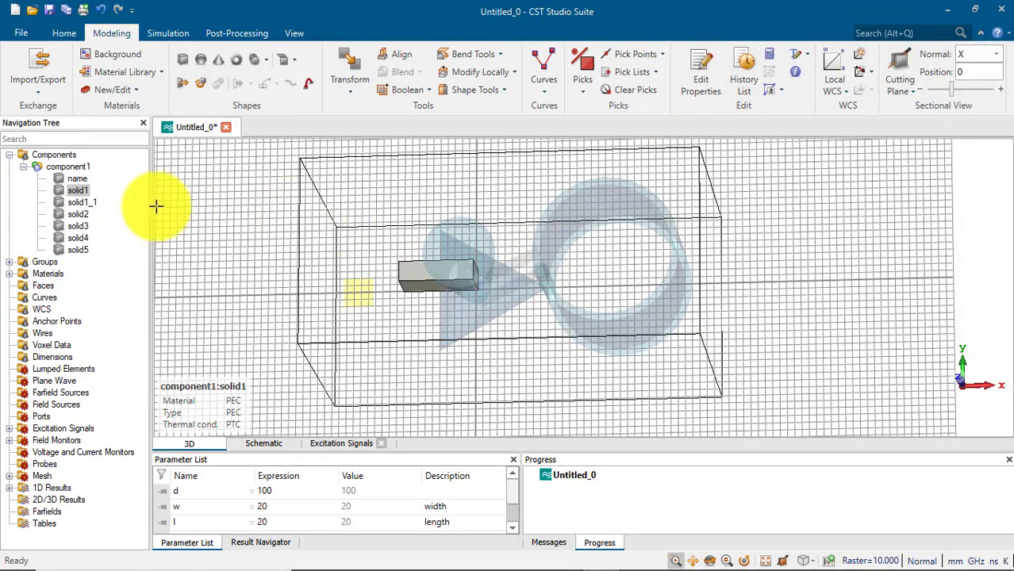
pyautogui.keyDown('ctrl'); pyautogui.click(83, 203); pyautogui.keyUp('ctrl')
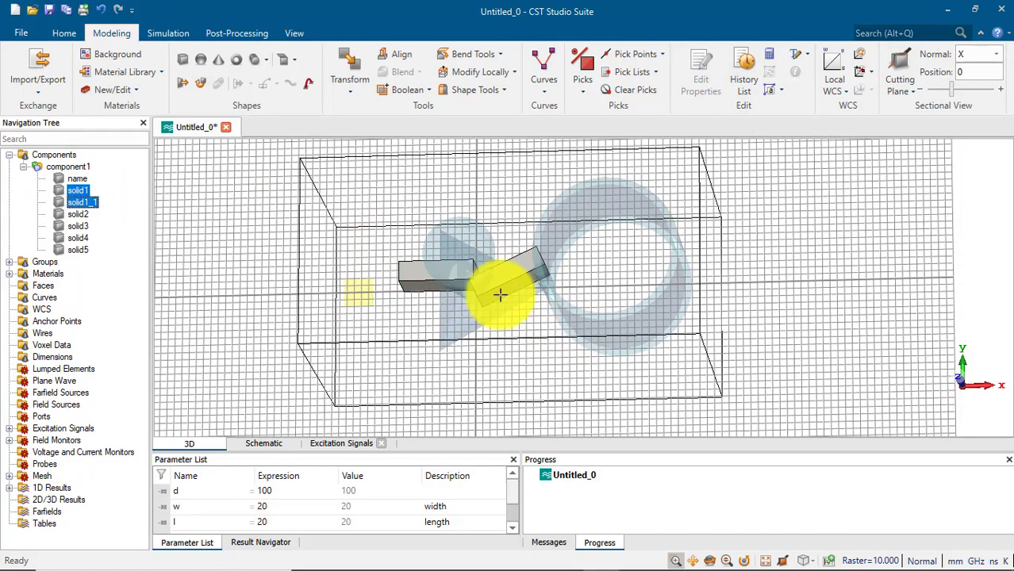
pyautogui.click(50, 155)
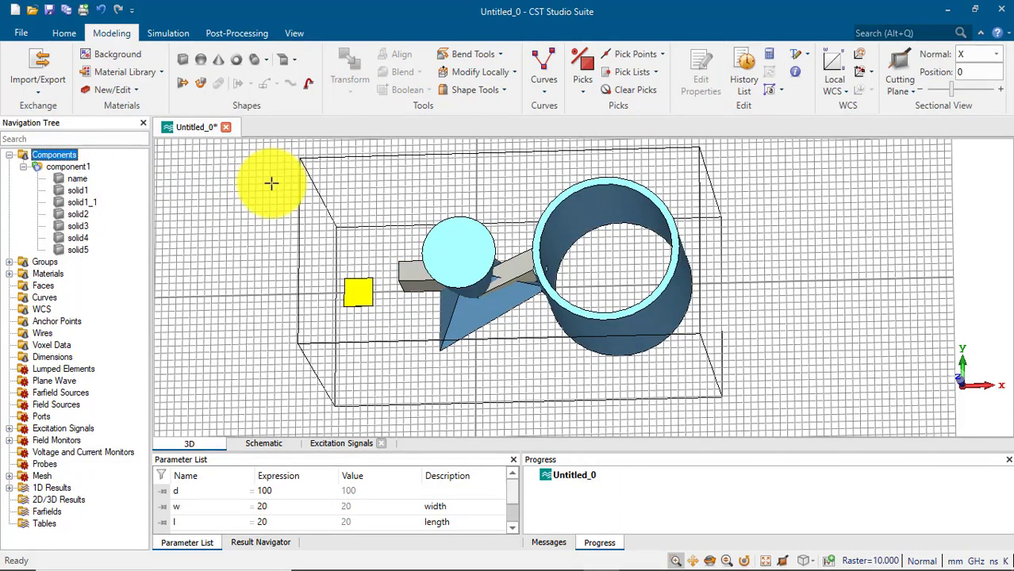
# - Set up a uniform scaling of solid1 with factor 0.1 and preview the scaled brick up close
pyautogui.click(70, 191)
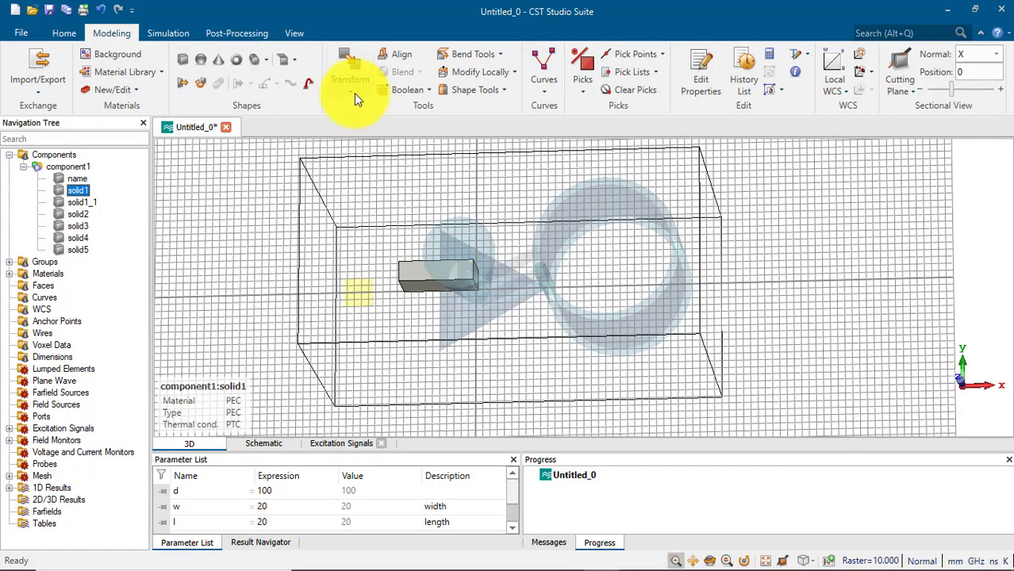
pyautogui.click(354, 93)
pyautogui.click(389, 167)
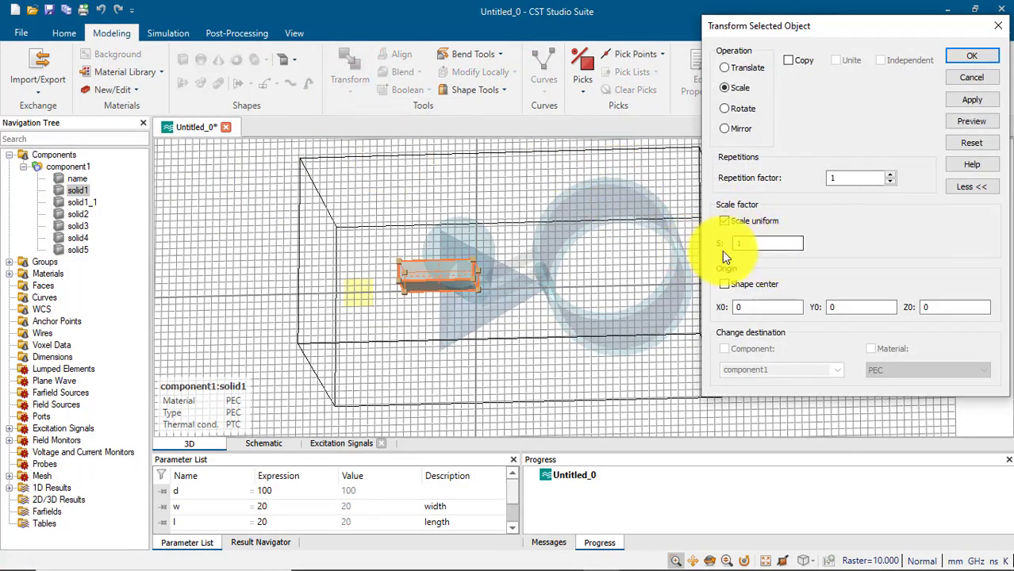
pyautogui.doubleClick(759, 244)
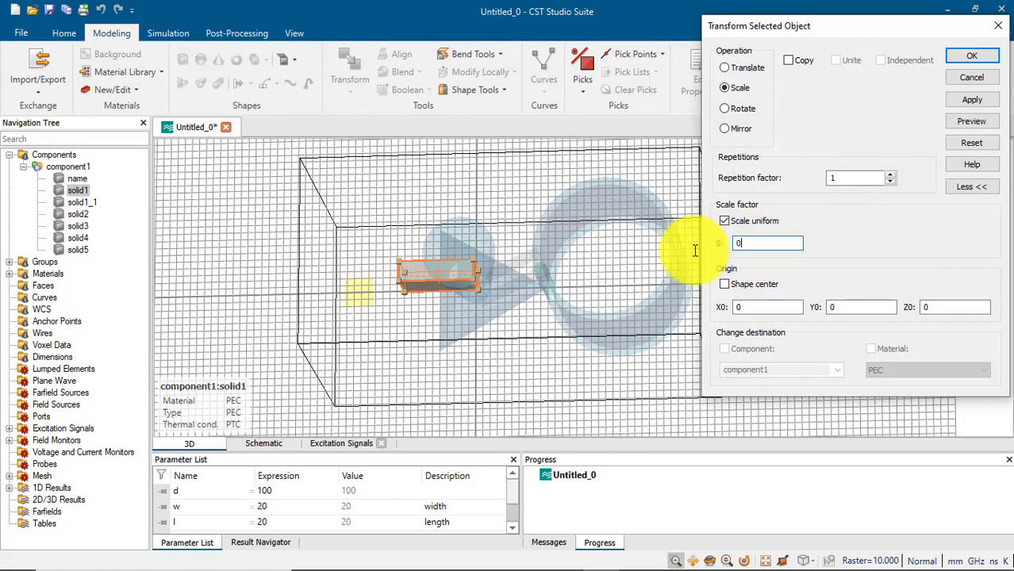
pyautogui.click(975, 122)
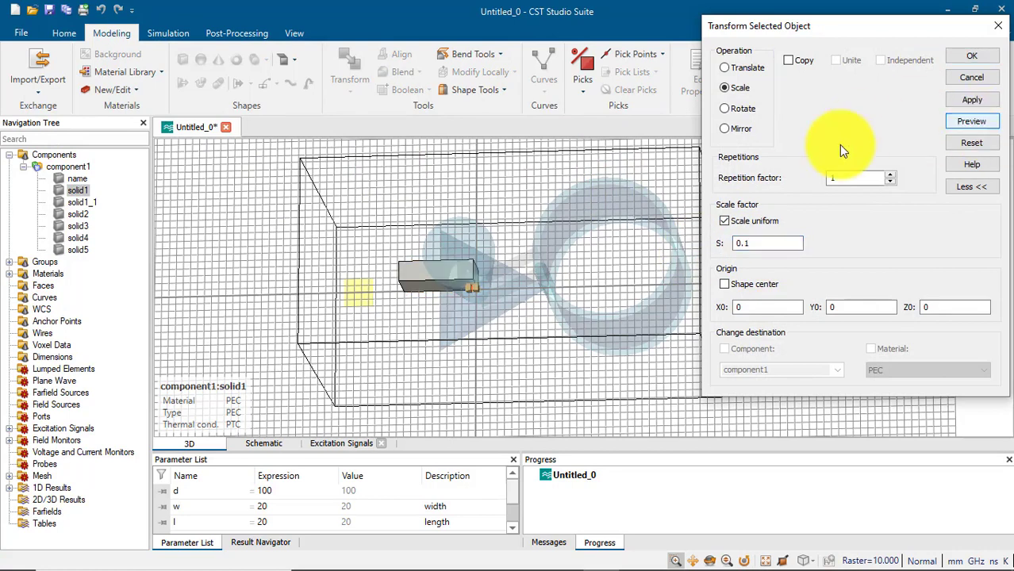
pyautogui.click(486, 295)
pyautogui.scroll(5, 491, 294)
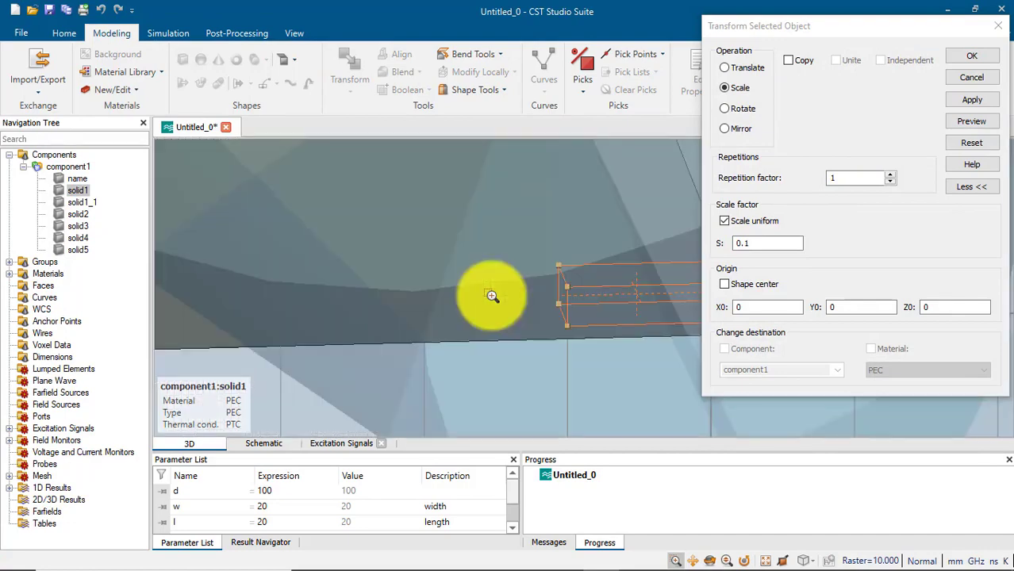
# - Apply the uniform 0.1 scaling to solid1 and reset the view to show all components
pyautogui.click(972, 59)
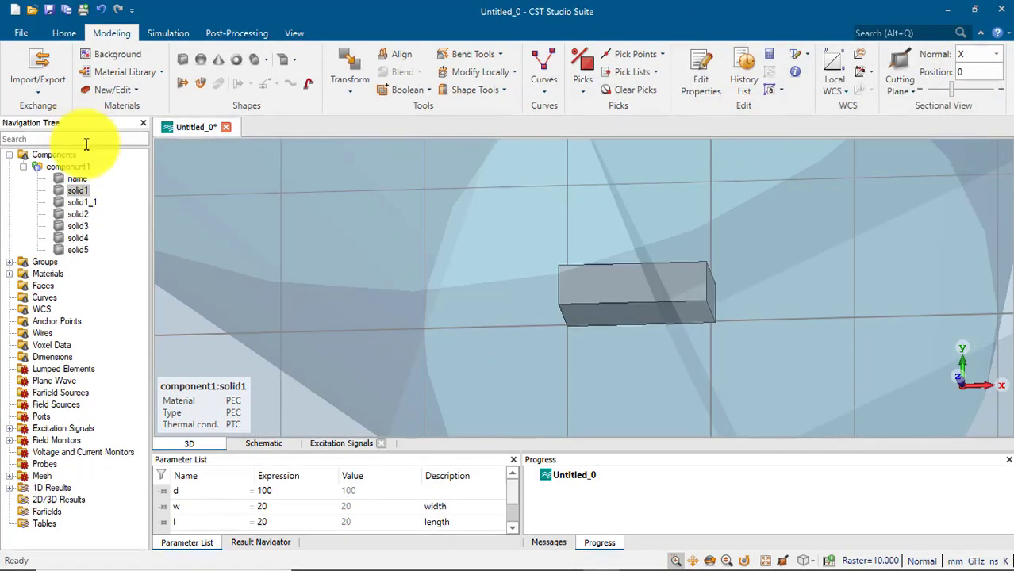
pyautogui.click(78, 191)
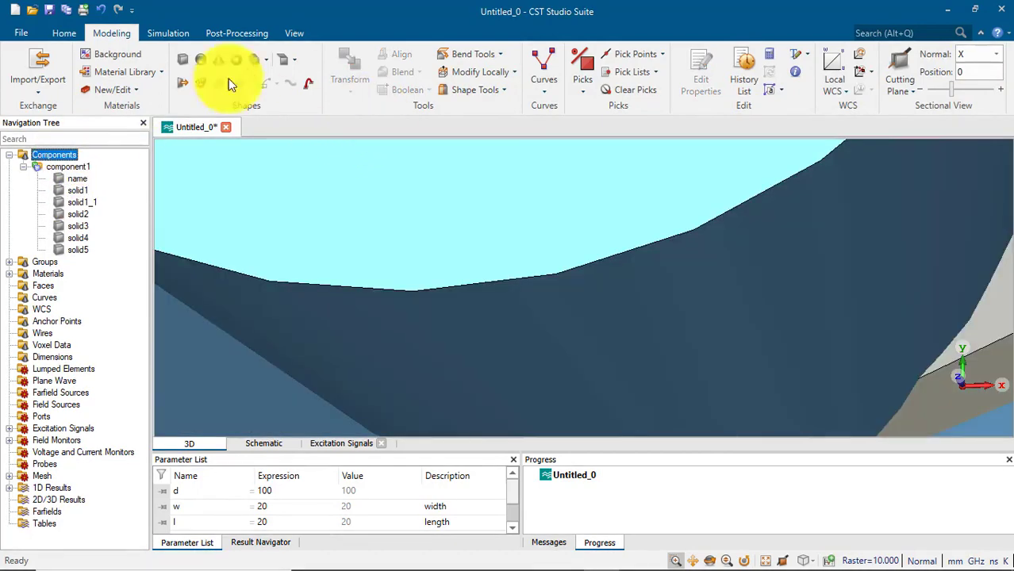
pyautogui.click(77, 179)
pyautogui.rightClick(369, 281)
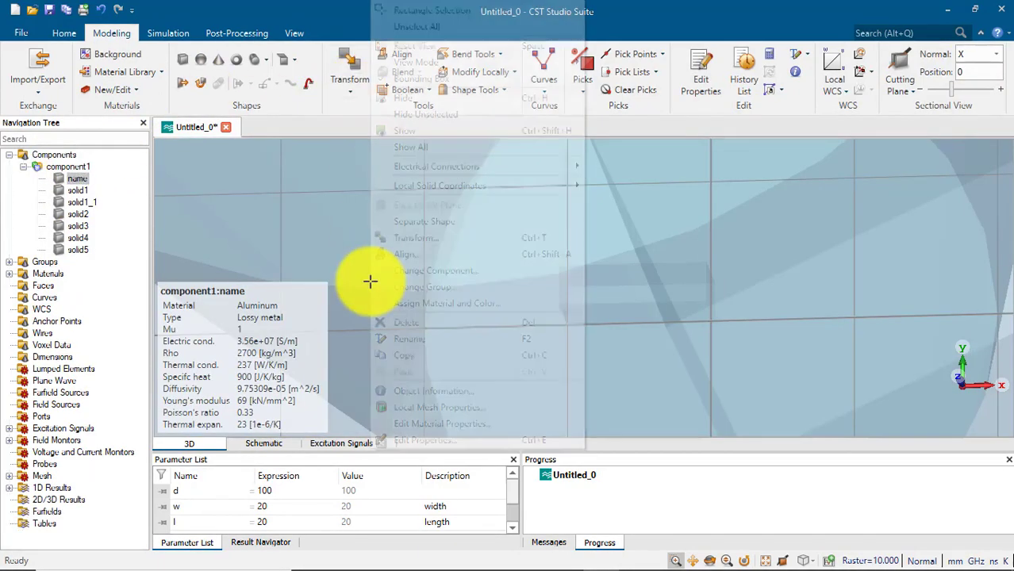
pyautogui.click(301, 235)
pyautogui.rightClick(360, 230)
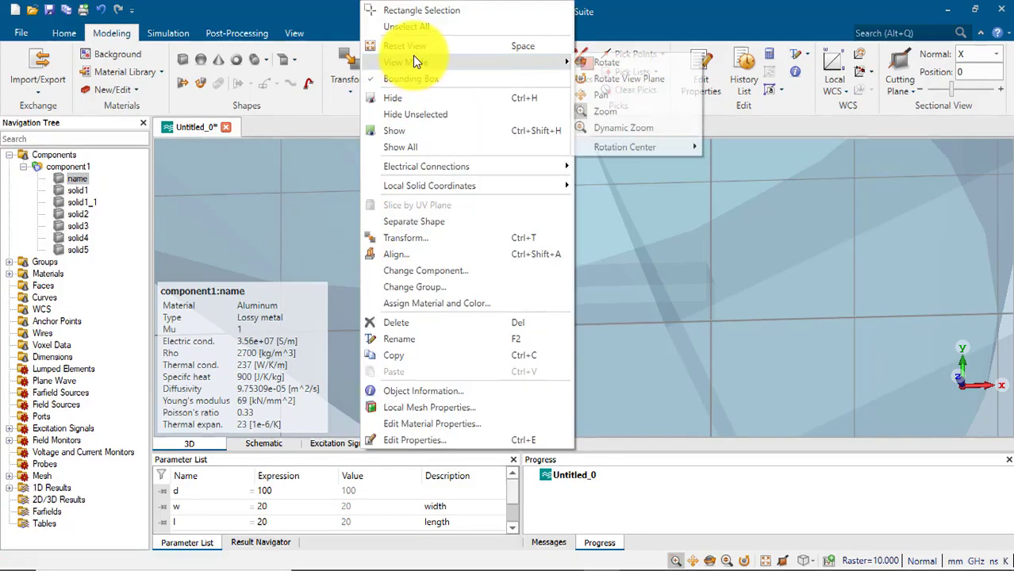
pyautogui.click(413, 49)
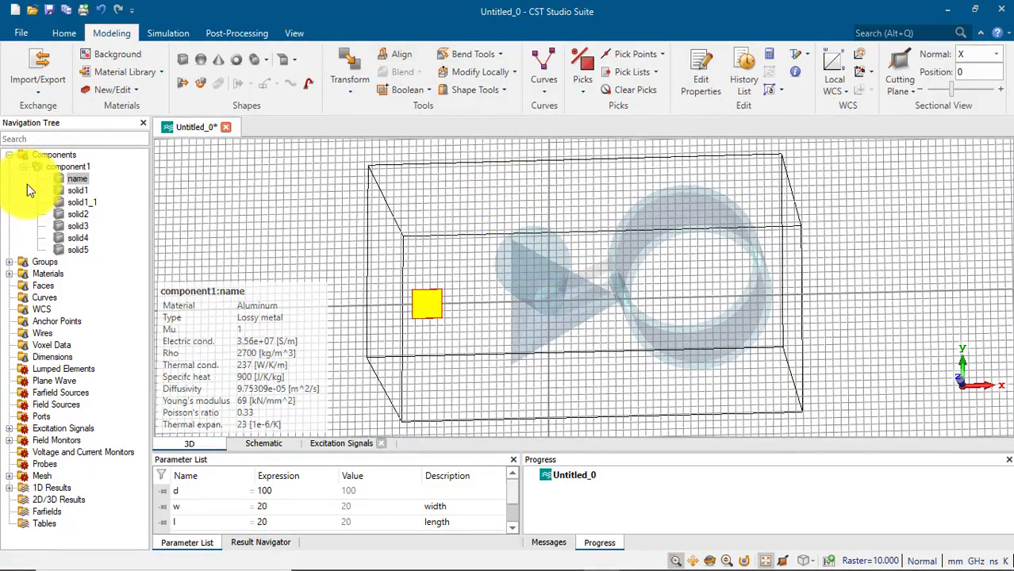
pyautogui.click(57, 161)
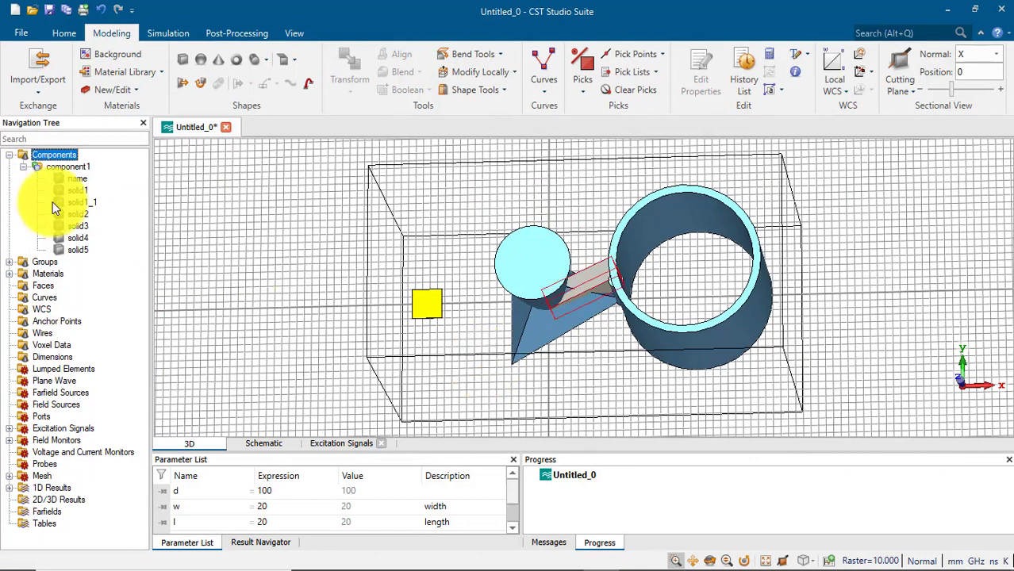
# - Set up a mirror transform of the aluminum solid "name" with plane normal X = 1 and preview it
pyautogui.click(75, 179)
pyautogui.click(354, 92)
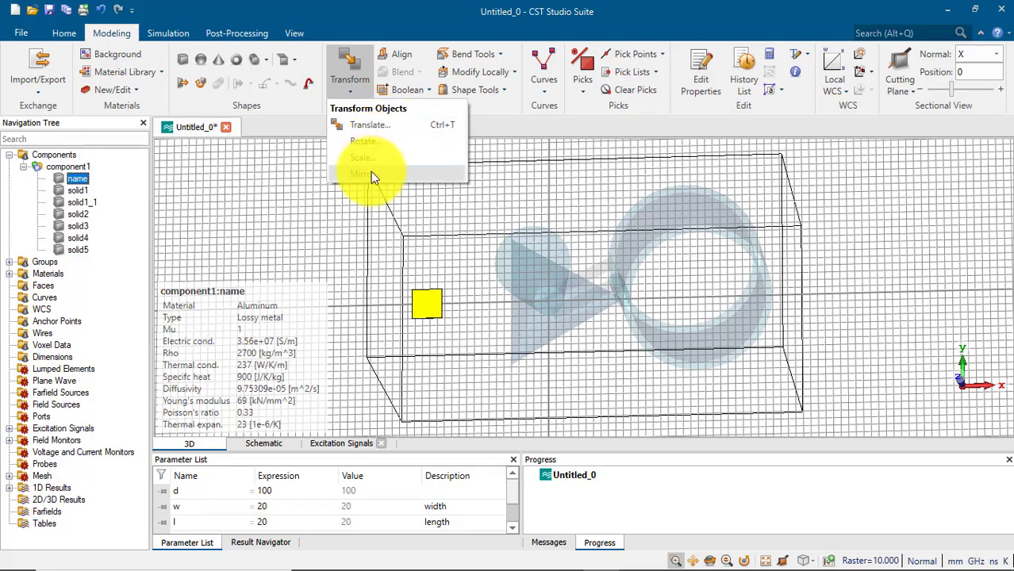
pyautogui.click(79, 181)
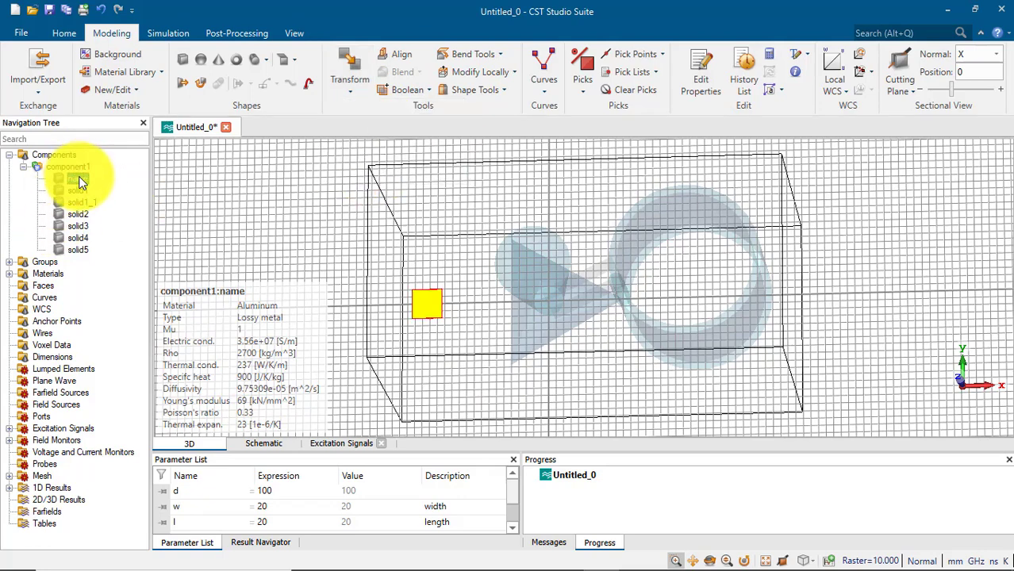
pyautogui.rightClick(79, 181)
pyautogui.click(123, 183)
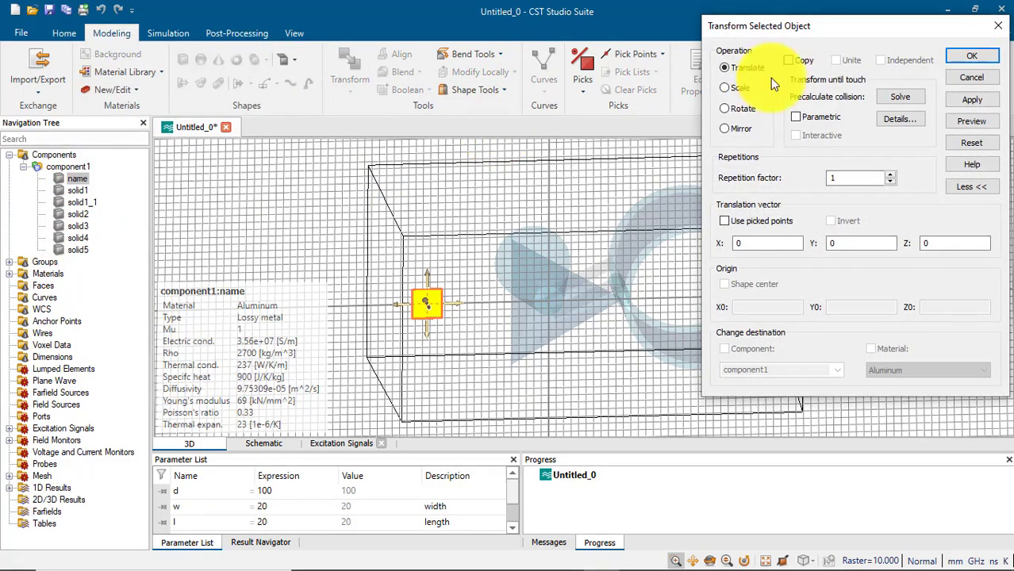
pyautogui.click(726, 129)
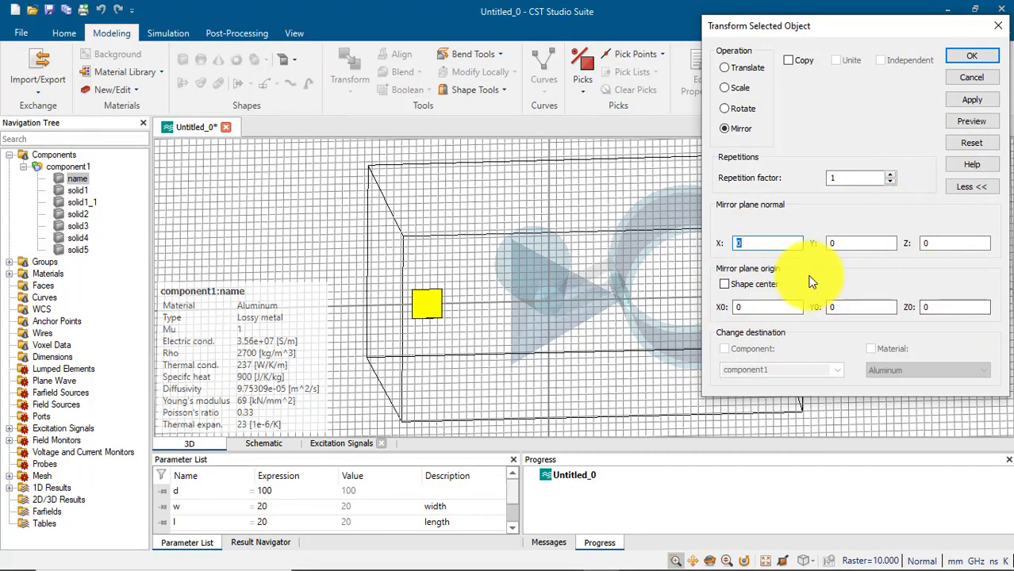
pyautogui.click(969, 124)
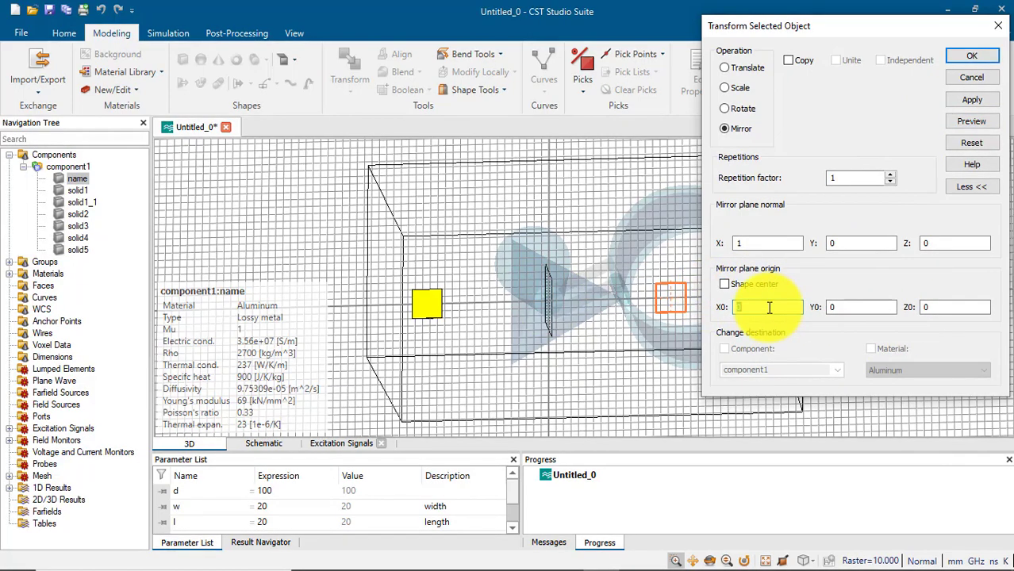
# - Try a mirror plane origin of X0 = 10, then return X0 to 0
pyautogui.write('10')
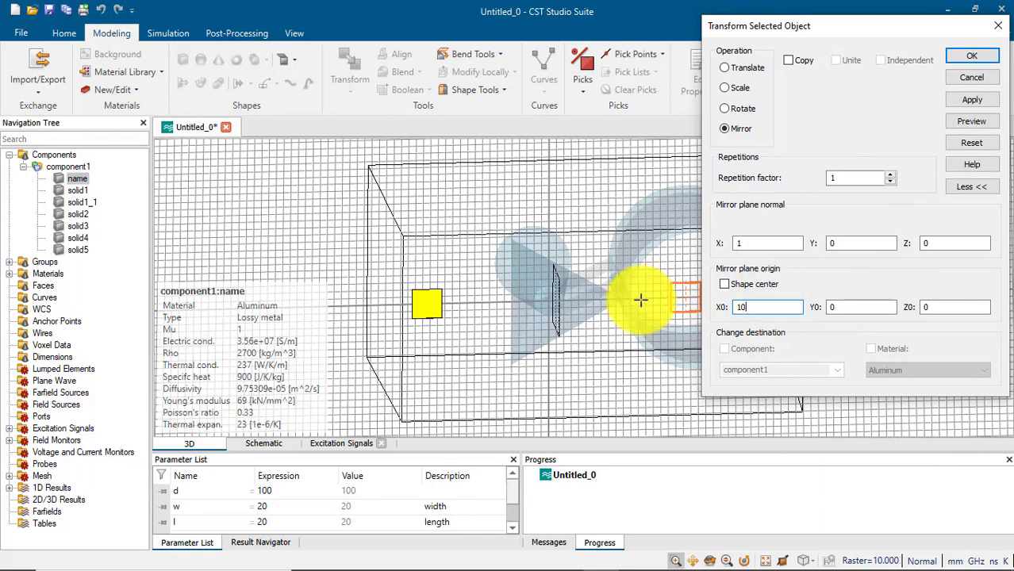
pyautogui.press('BackSpace')
pyautogui.press('BackSpace')
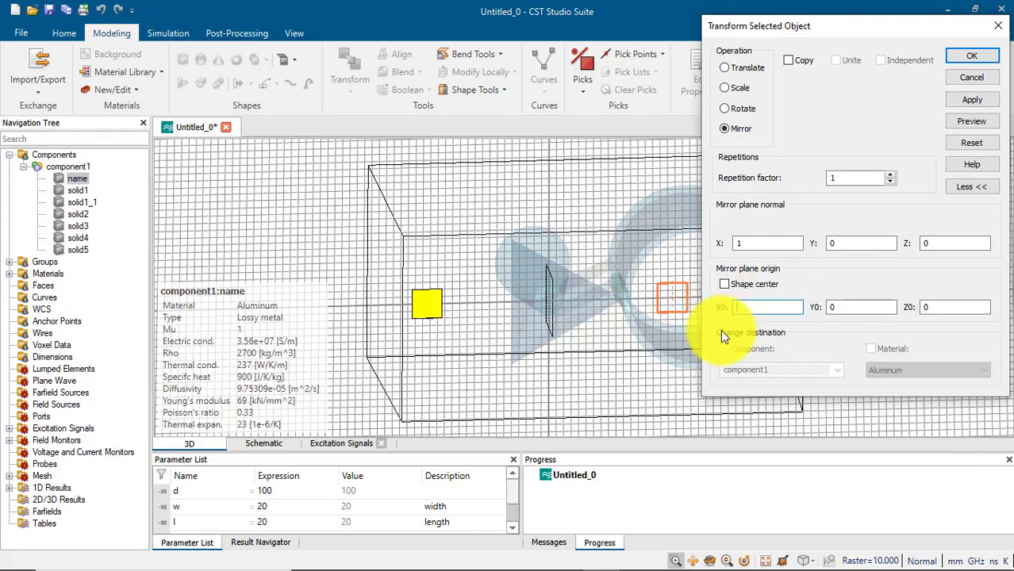
pyautogui.write('0')
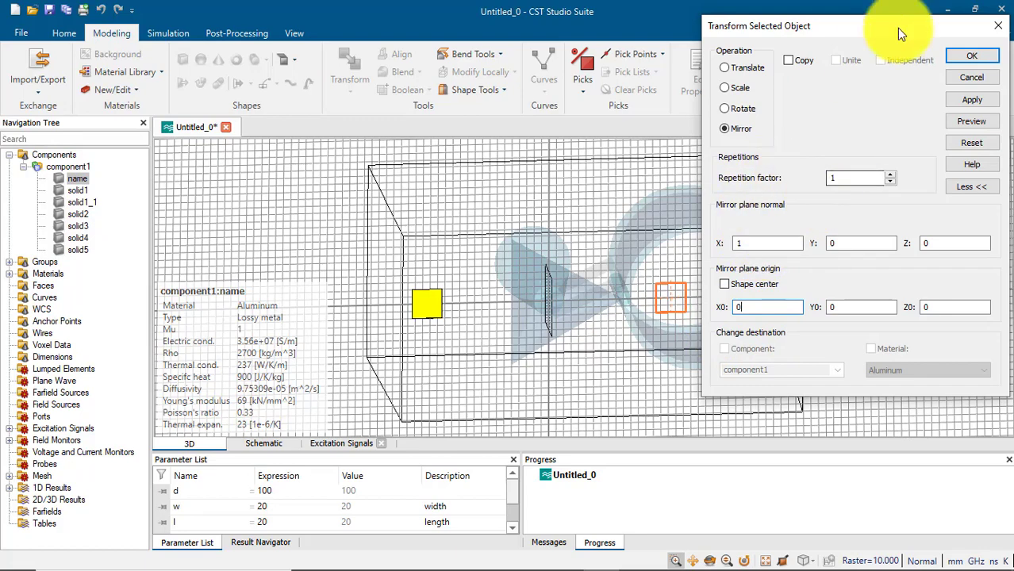
# - Try raising the mirror's repetition factor to 5, then return it to 1
pyautogui.moveTo(899, 31); pyautogui.dragTo(260, 184)
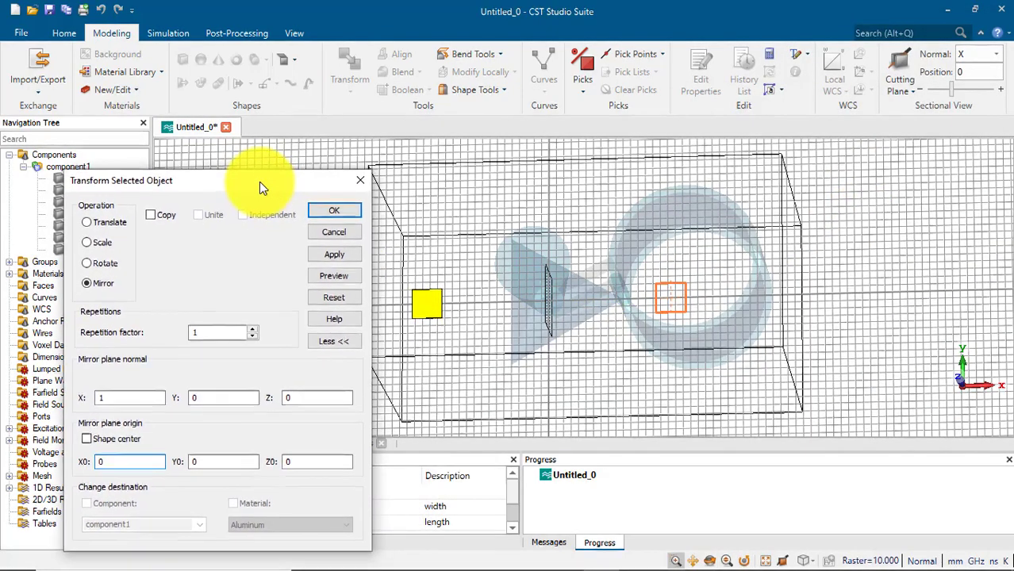
pyautogui.click(250, 330)
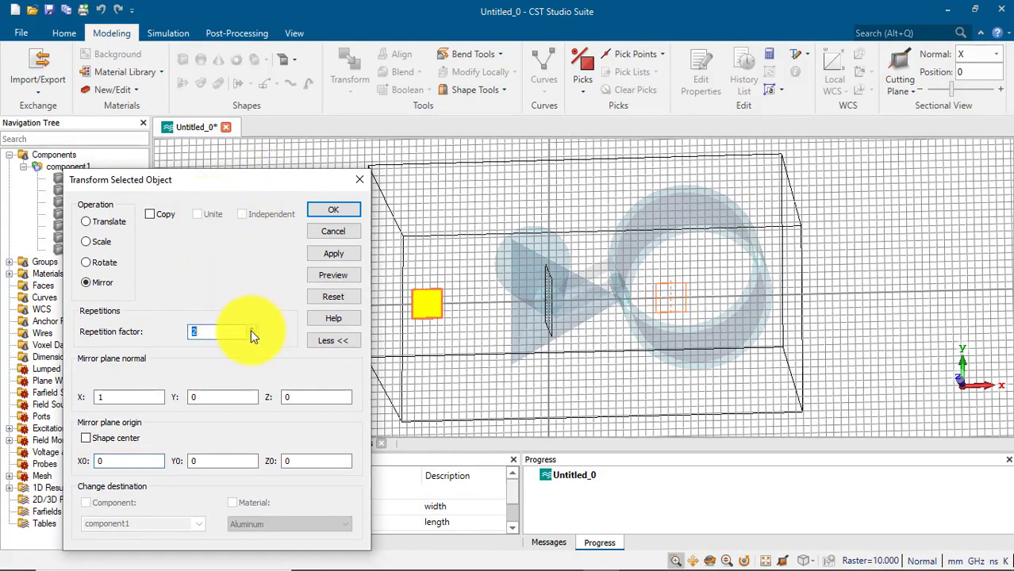
pyautogui.click(250, 329)
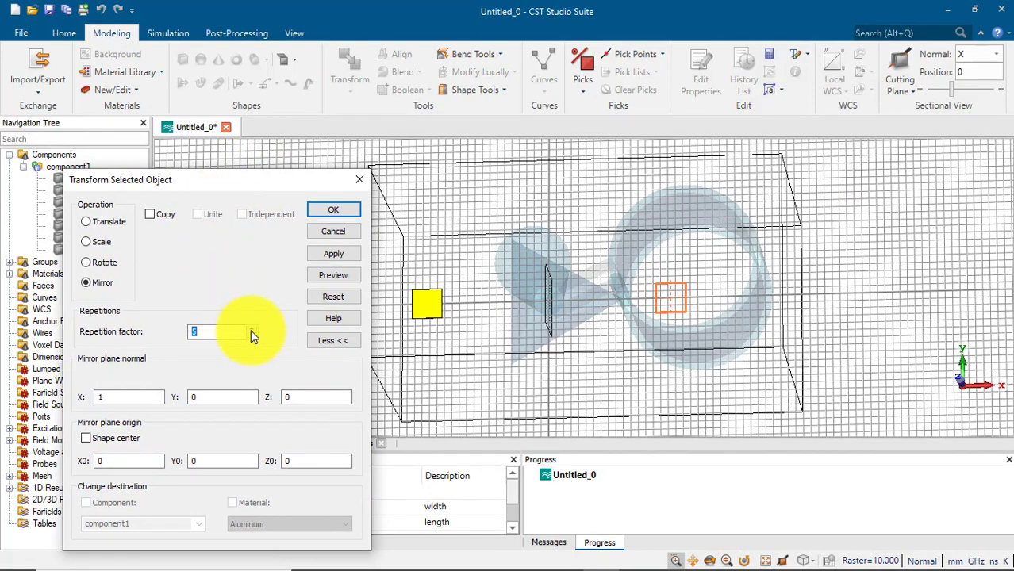
pyautogui.click(251, 335)
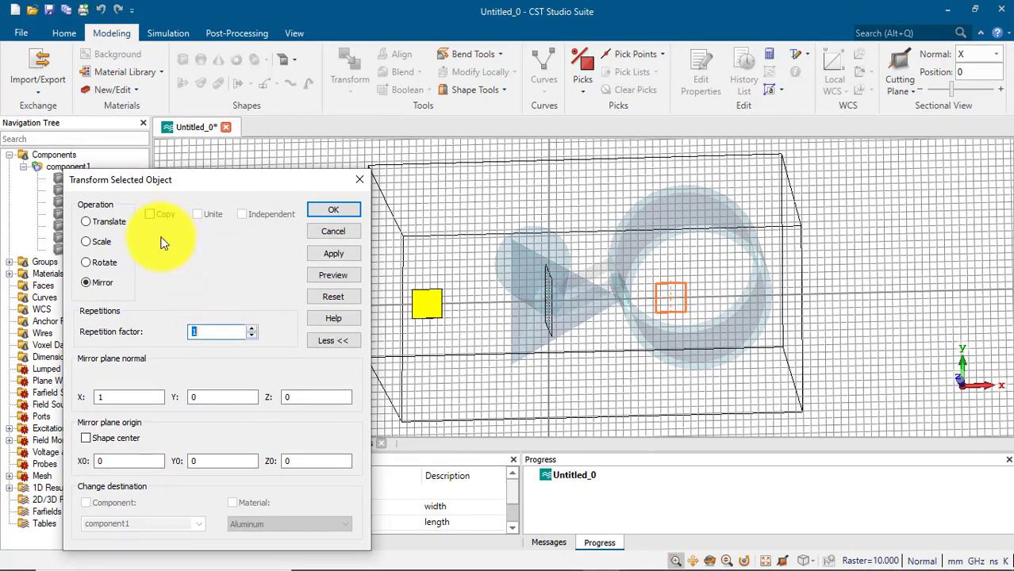
# - Apply the mirror of "name" as a copy and show all components
pyautogui.click(151, 214)
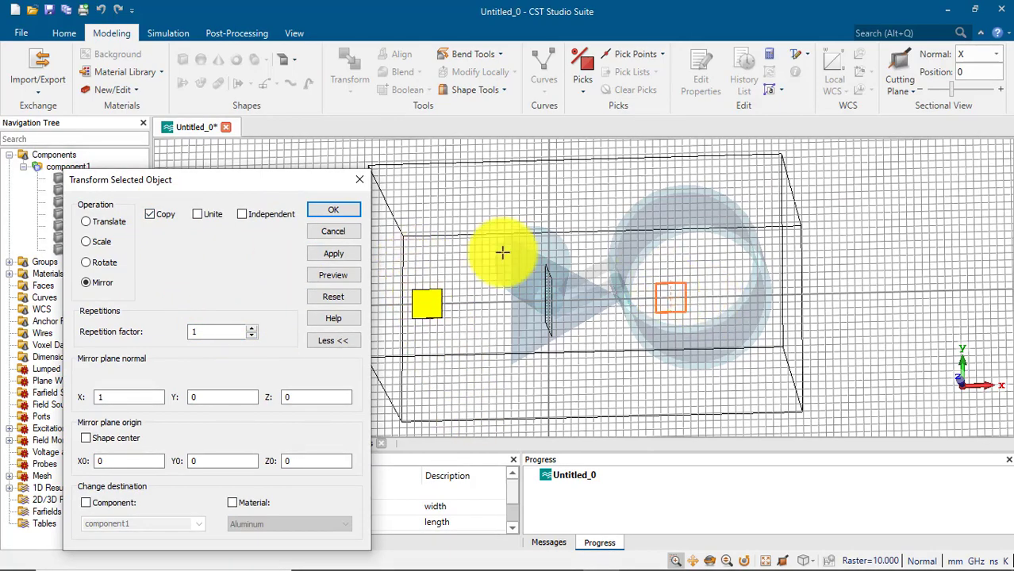
pyautogui.click(350, 212)
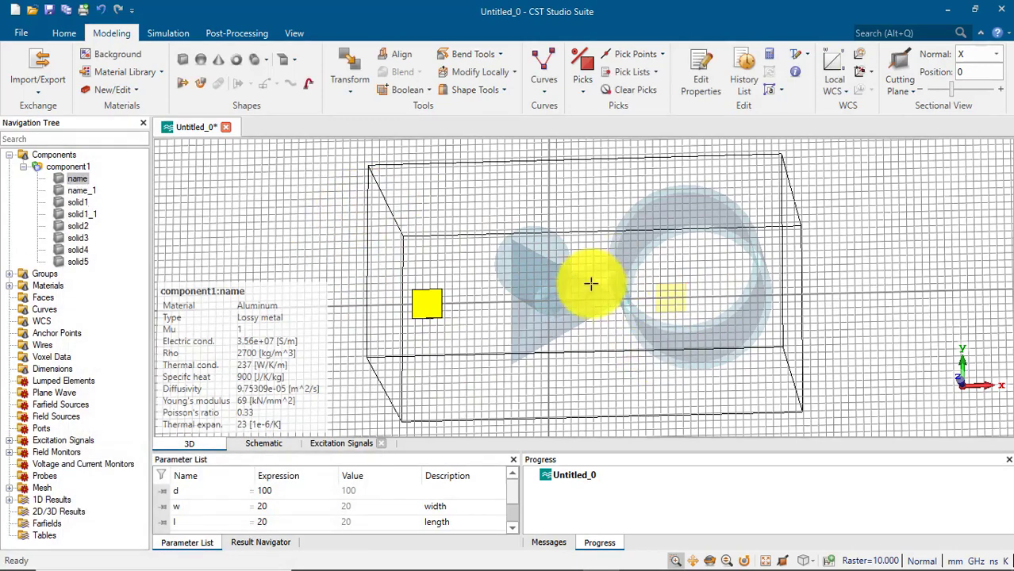
pyautogui.click(65, 156)
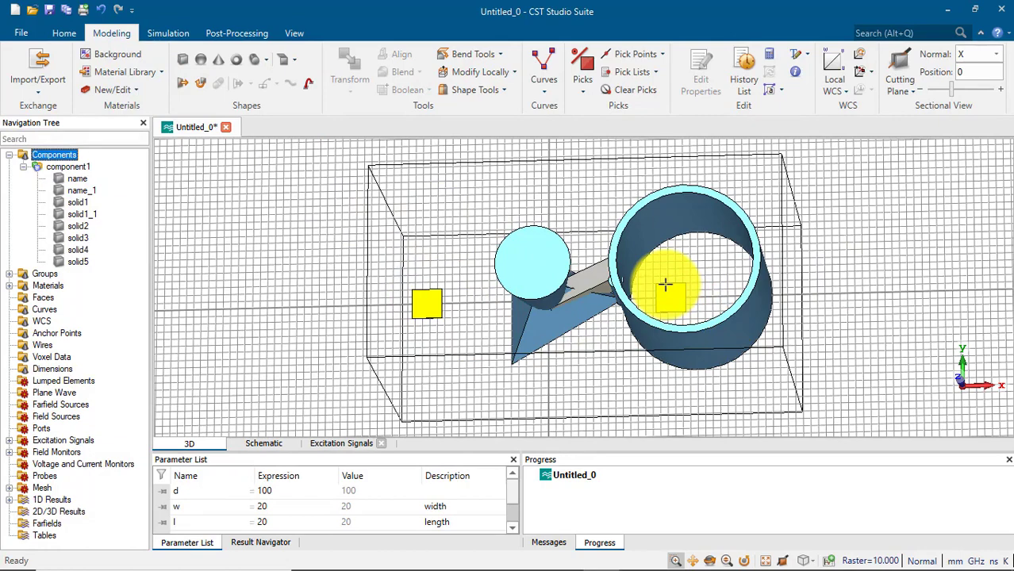
# - Review the Boolean operations and the auto intersection check settings, keeping only Electromagnetic as the problem type
pyautogui.click(69, 179)
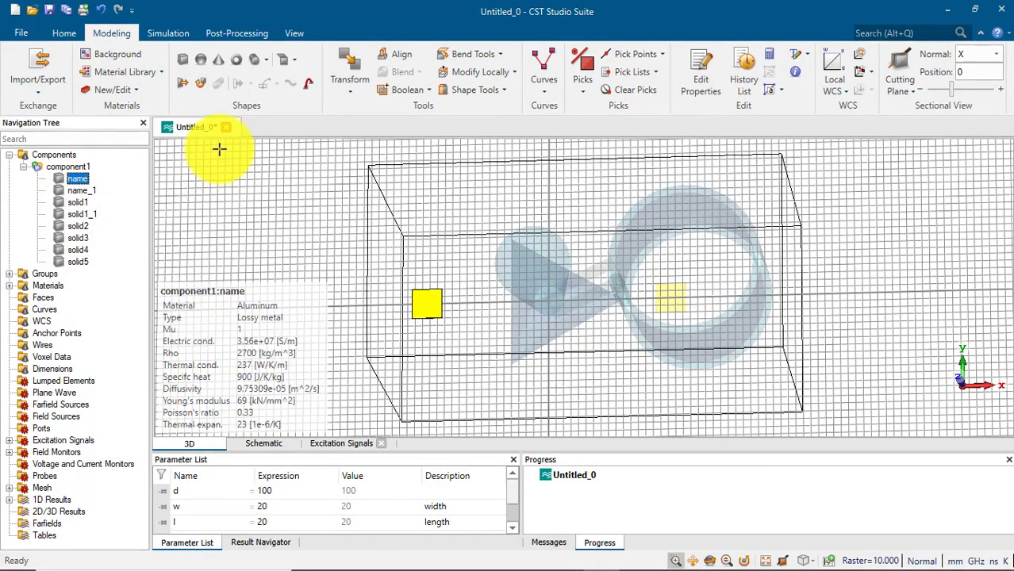
pyautogui.click(428, 94)
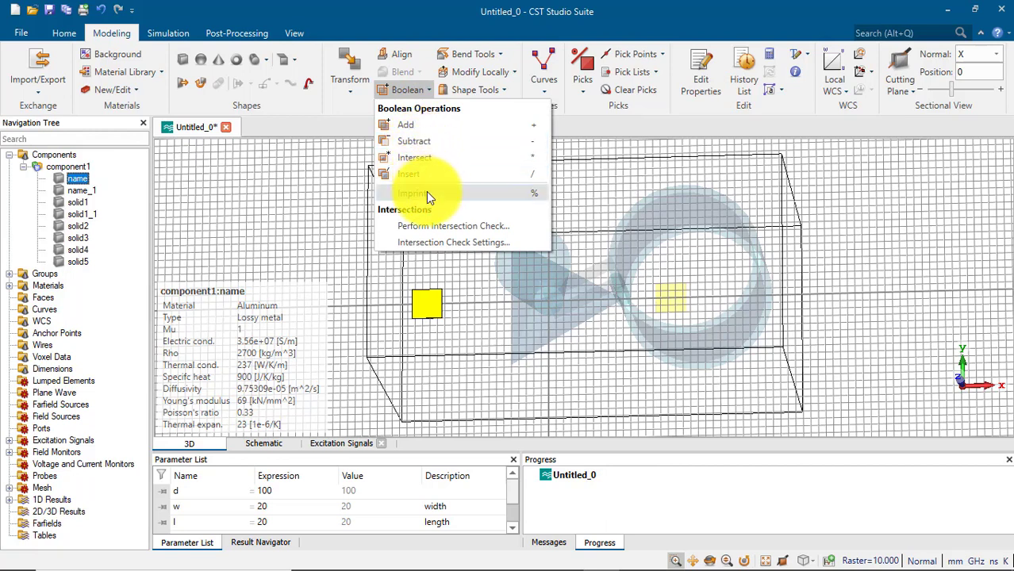
pyautogui.click(442, 243)
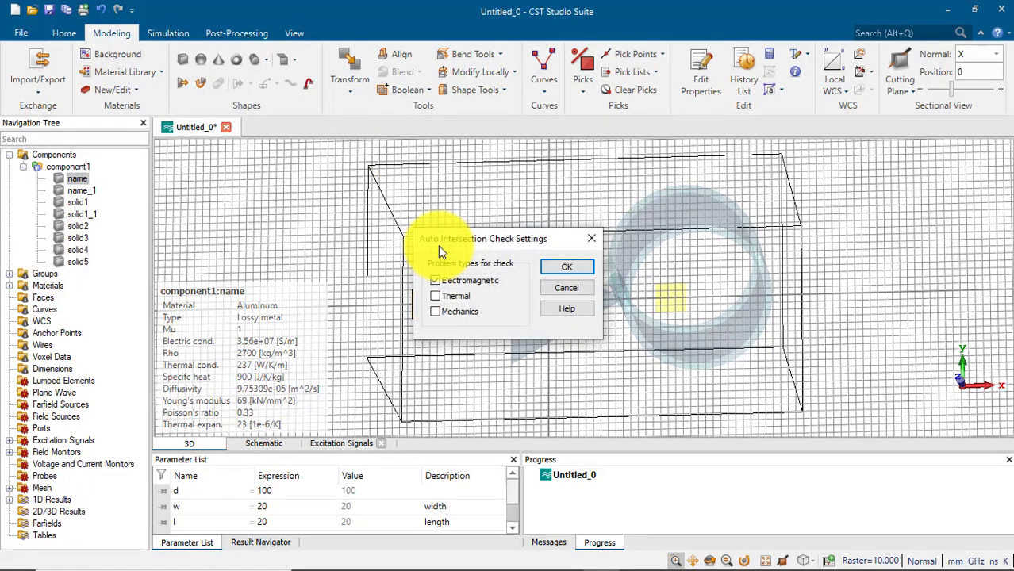
pyautogui.click(565, 267)
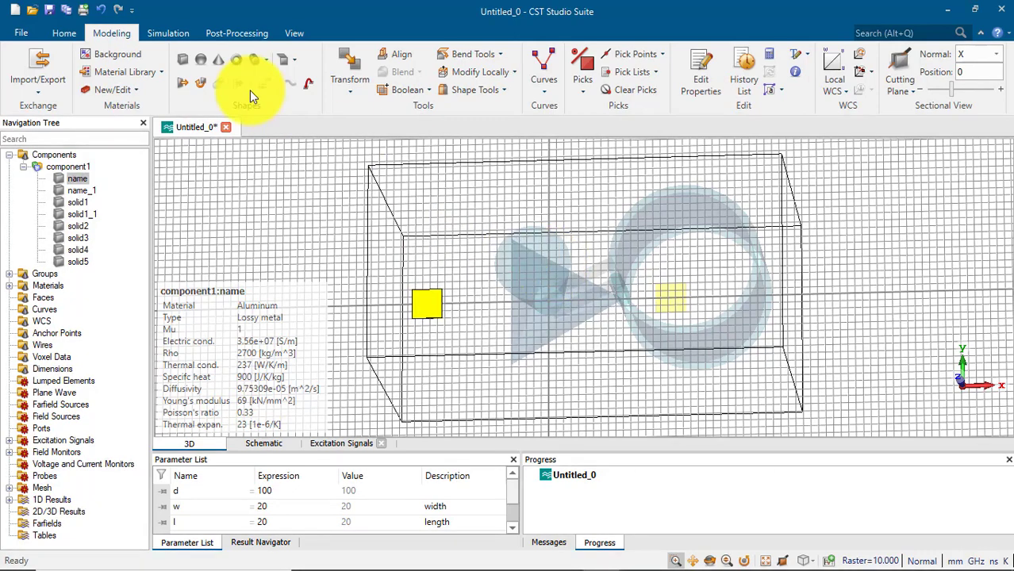
# - Unite solid2, solid3, solid4 and solid5 into one solid with the Boolean Add operation
pyautogui.click(44, 154)
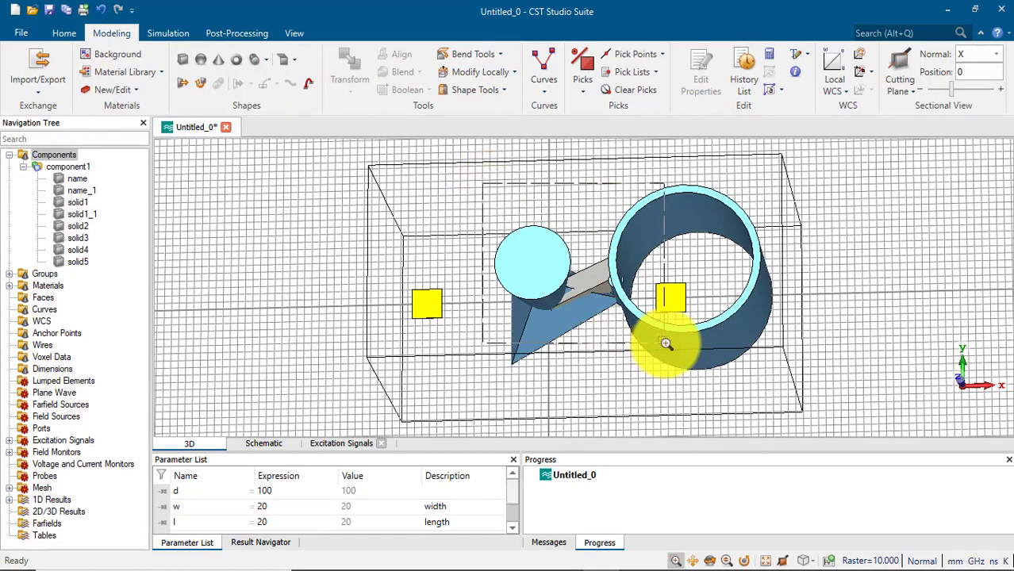
pyautogui.scroll(2, 626, 372)
pyautogui.rightClick(577, 231)
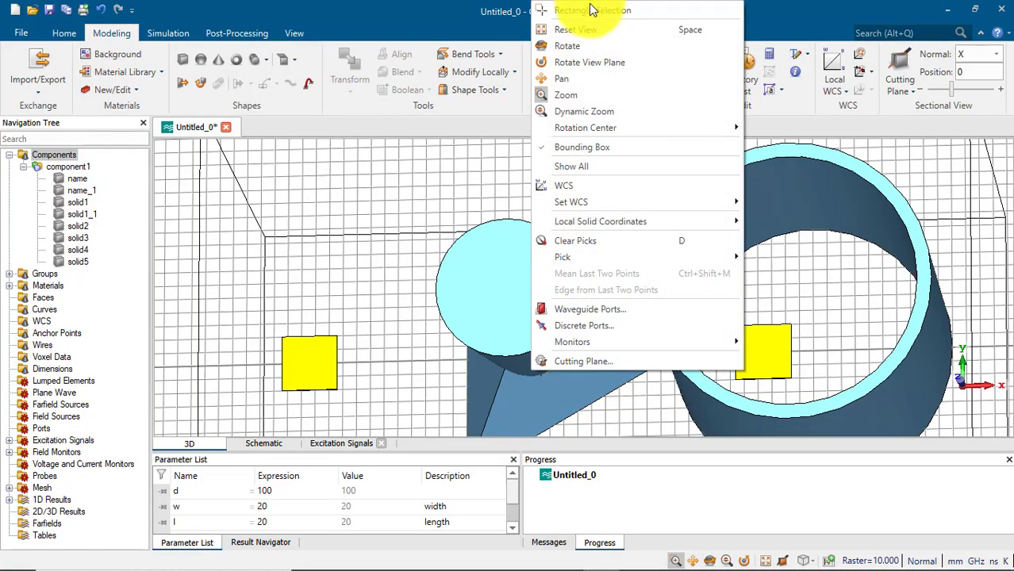
pyautogui.click(587, 27)
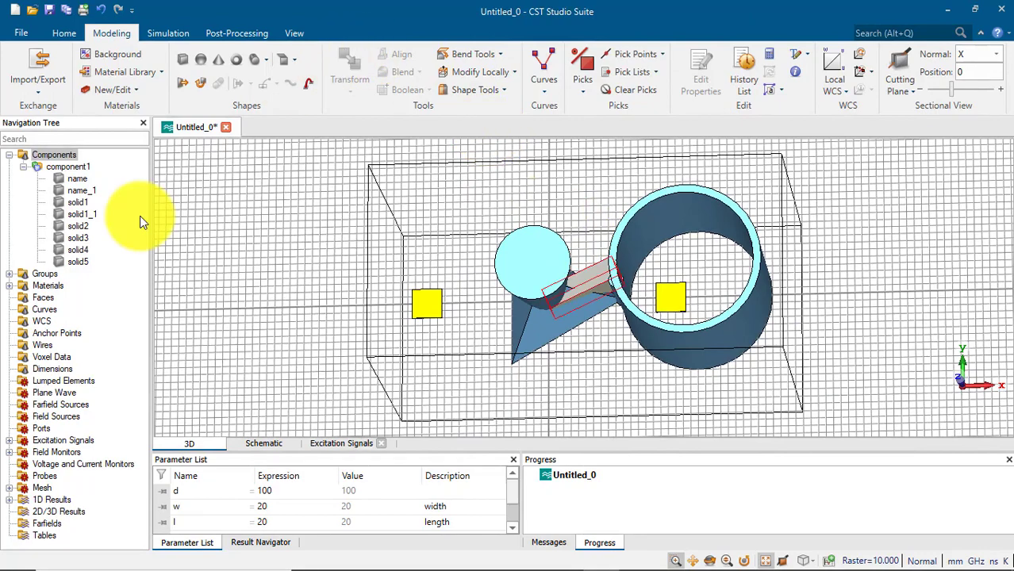
pyautogui.click(78, 227)
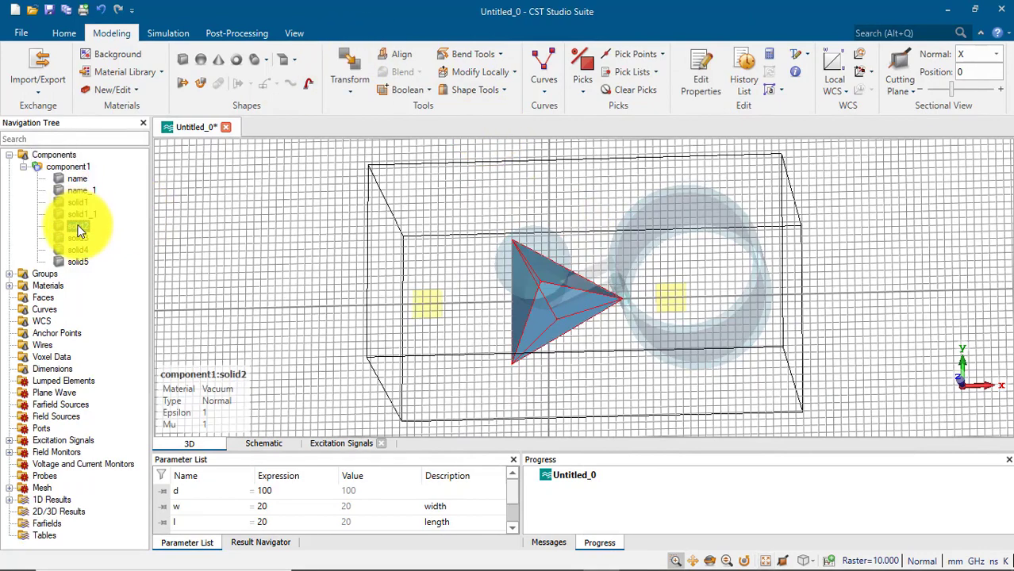
pyautogui.keyDown('ctrl'); pyautogui.click(76, 239); pyautogui.keyUp('ctrl')
pyautogui.keyDown('ctrl'); pyautogui.click(76, 251); pyautogui.keyUp('ctrl')
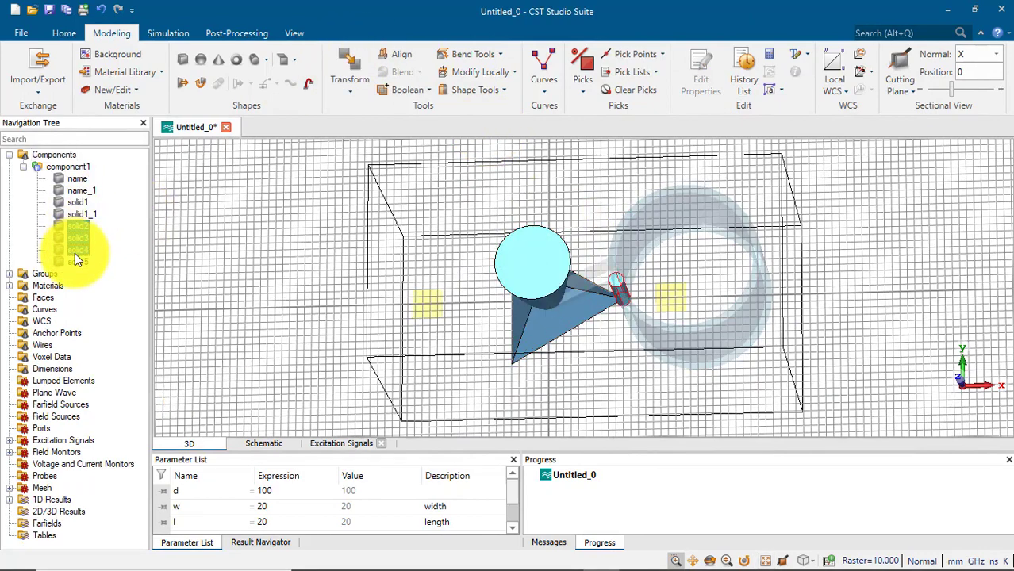
pyautogui.keyDown('ctrl'); pyautogui.click(74, 261); pyautogui.keyUp('ctrl')
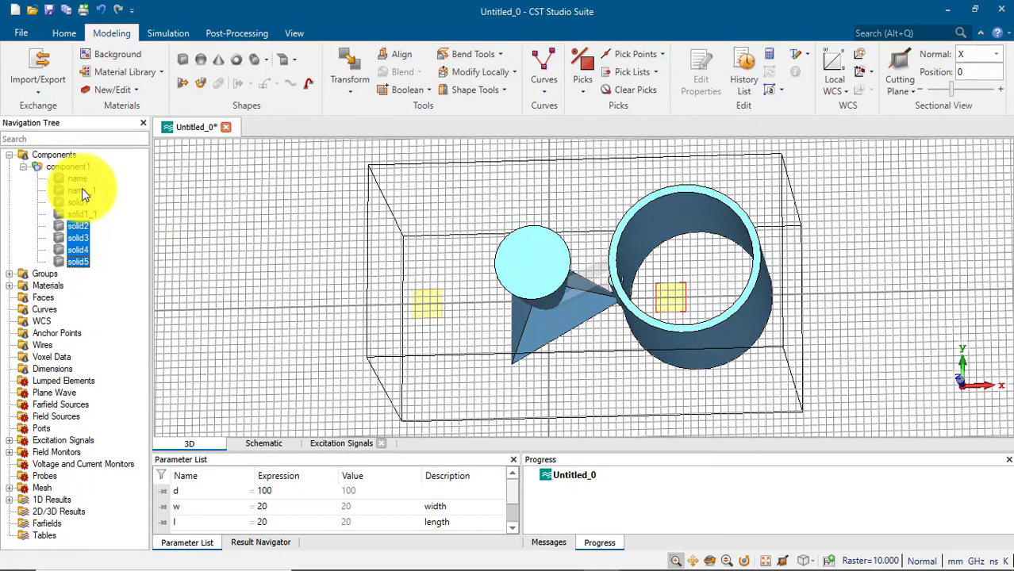
pyautogui.click(423, 85)
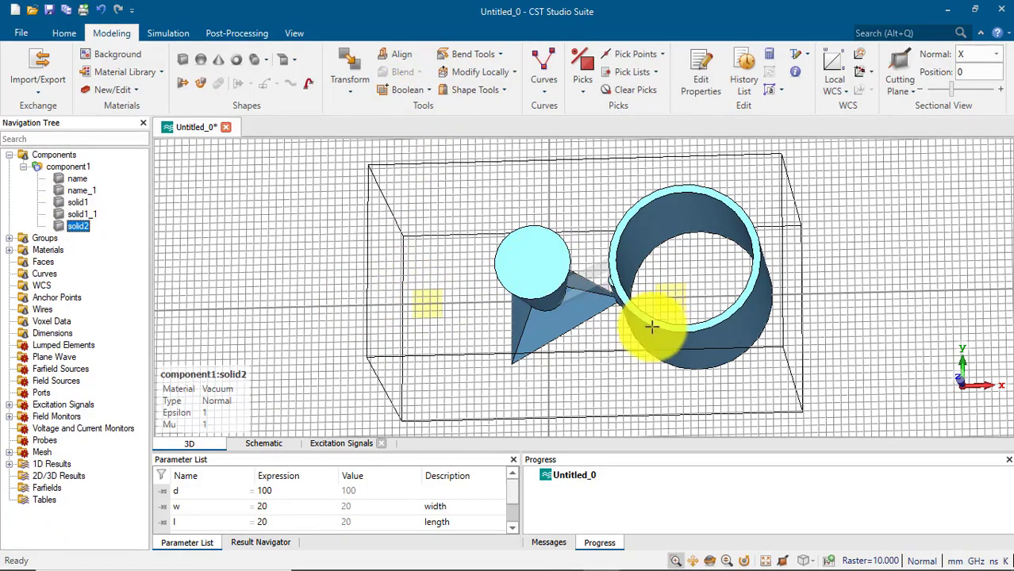
# - Try to split the united solid2 back into its individual bodies with the Separate Shape operation
pyautogui.click(77, 214)
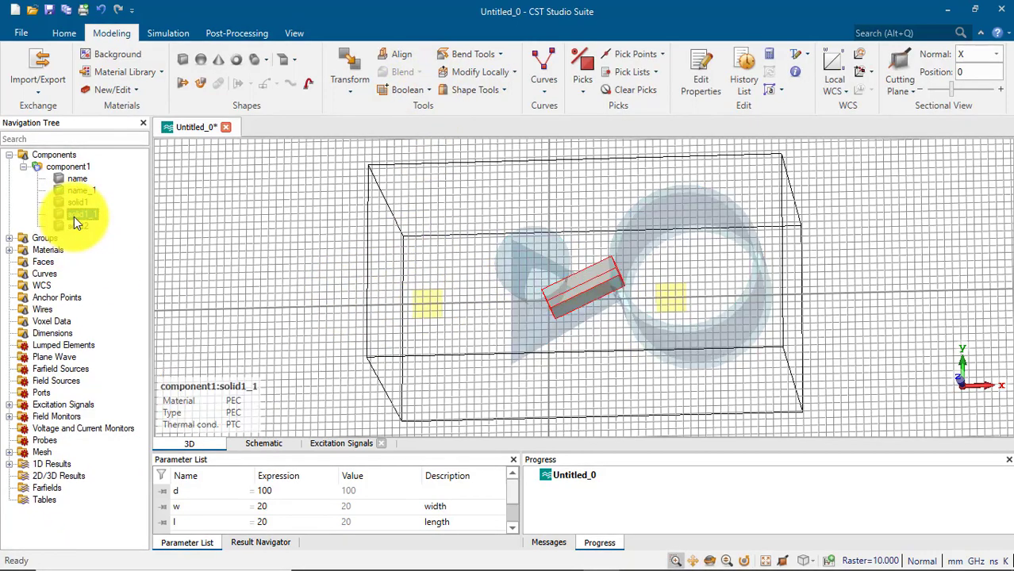
pyautogui.press('Down')
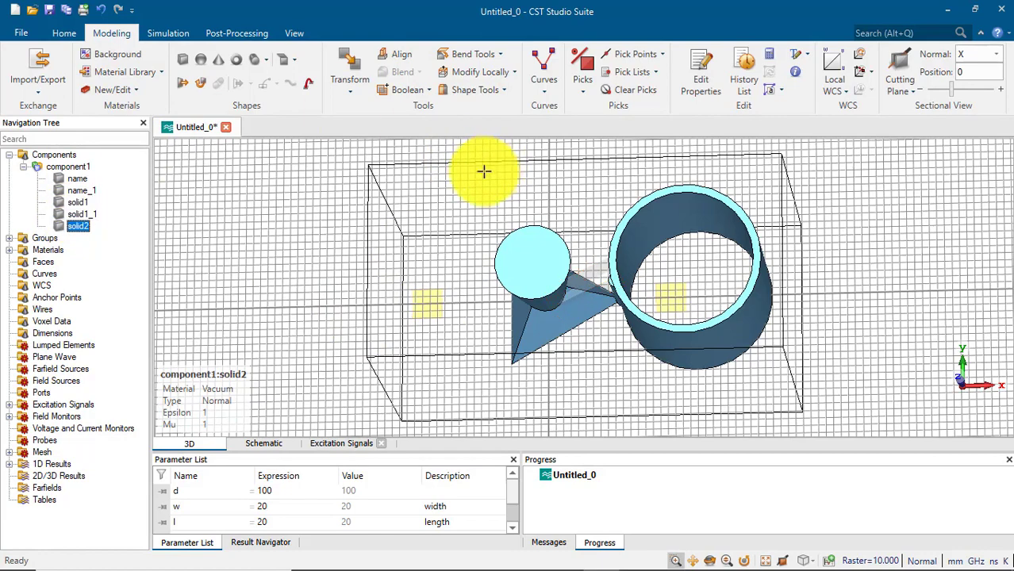
pyautogui.rightClick(78, 229)
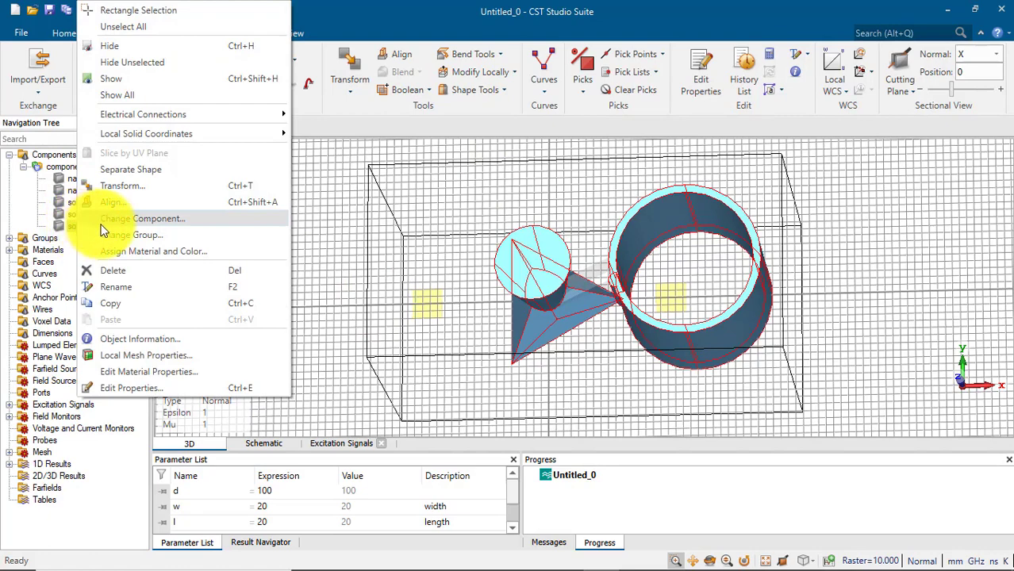
pyautogui.click(117, 173)
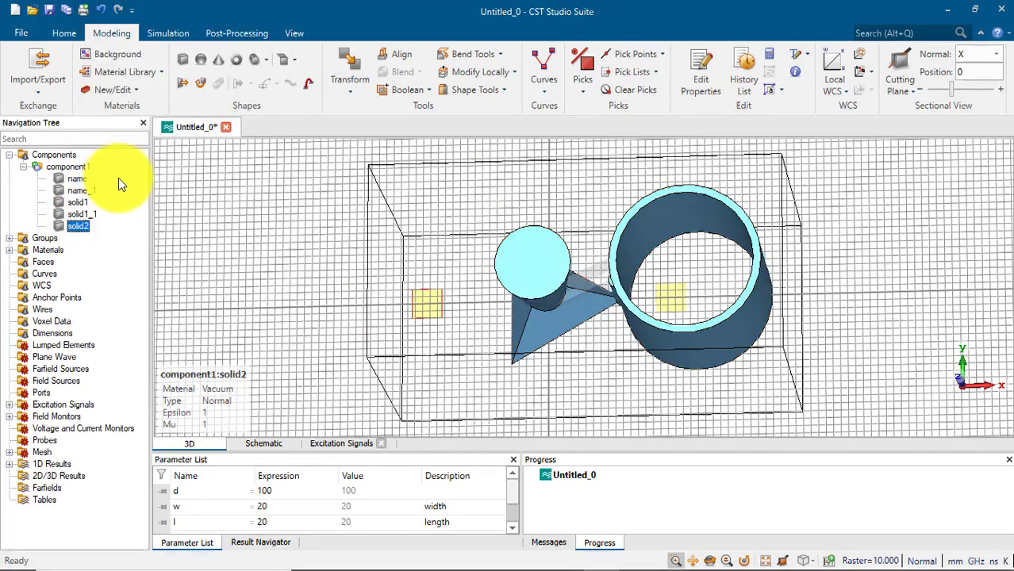
pyautogui.rightClick(58, 224)
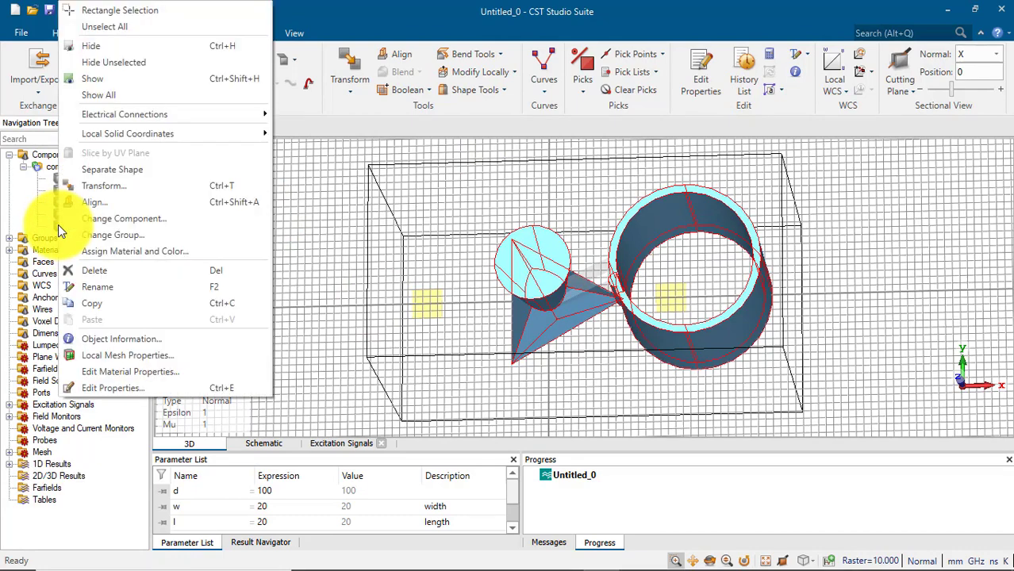
pyautogui.click(96, 169)
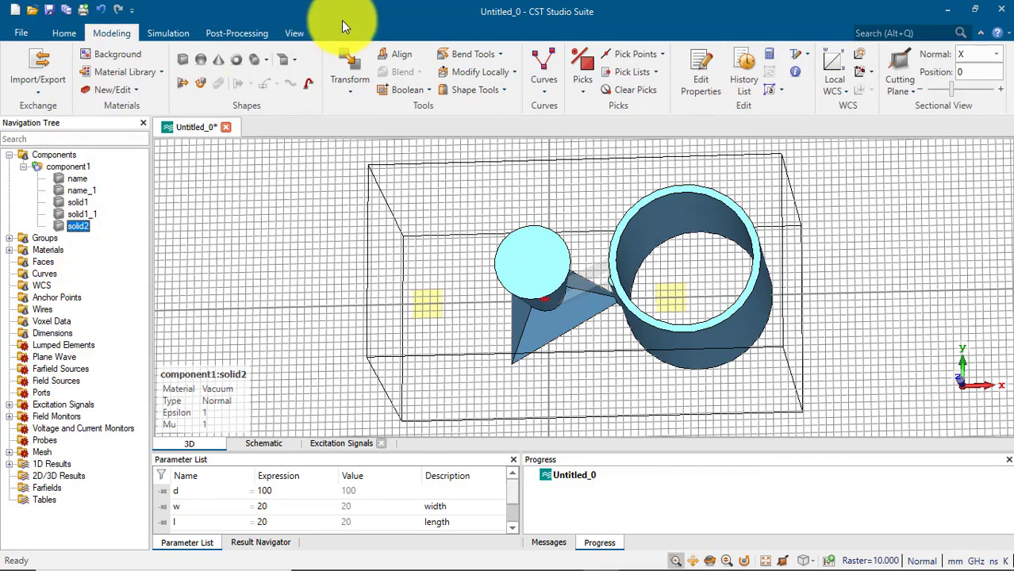
pyautogui.click(501, 93)
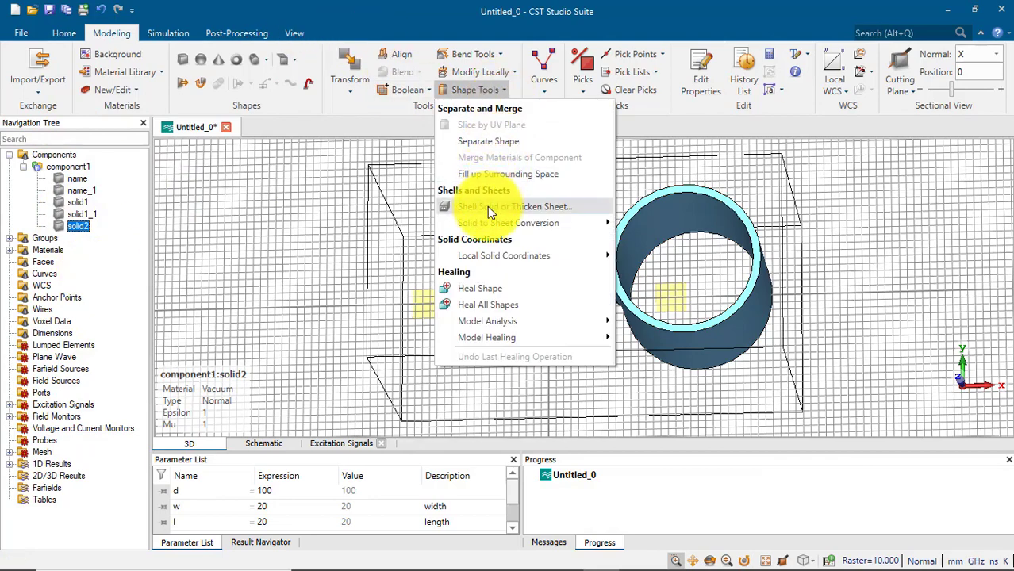
pyautogui.click(495, 143)
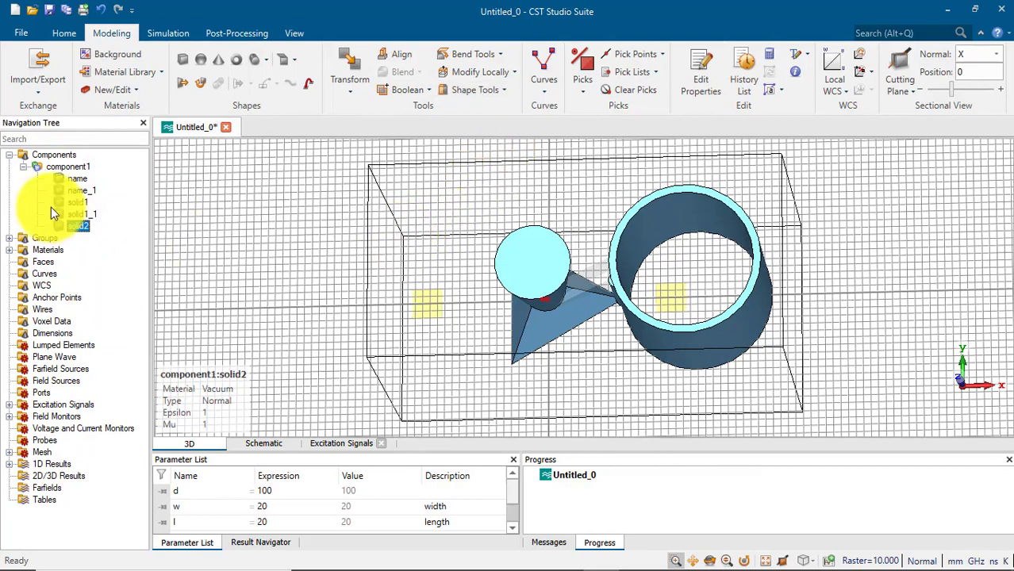
pyautogui.click(67, 228)
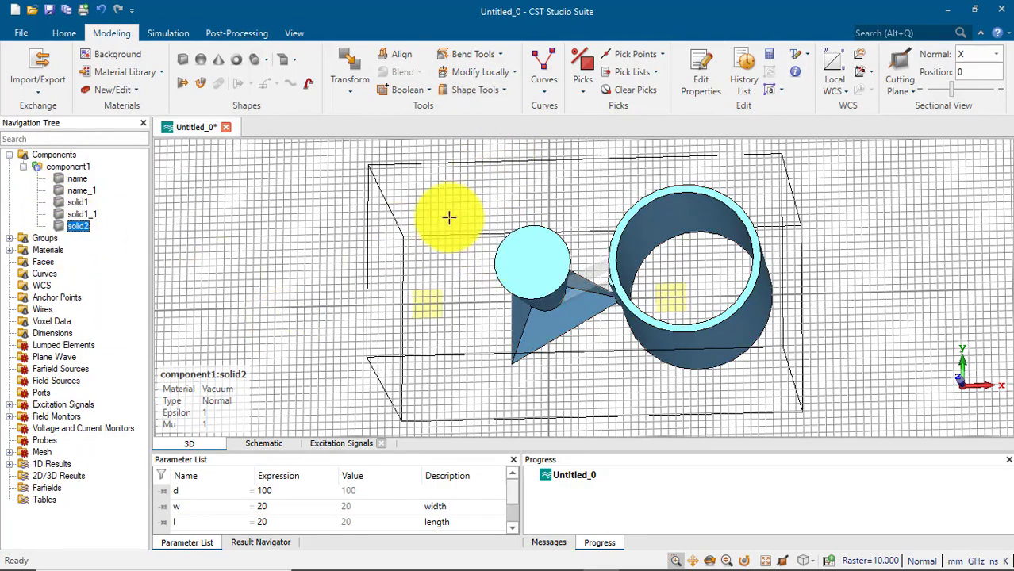
# - Show all components and examine the available bend, local modification and shape tools
pyautogui.click(55, 155)
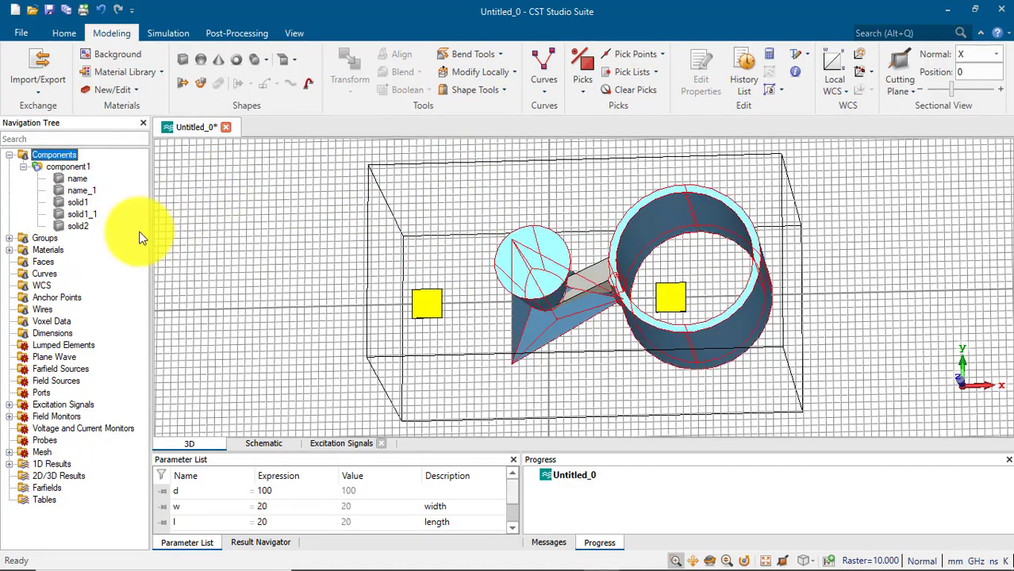
pyautogui.click(506, 57)
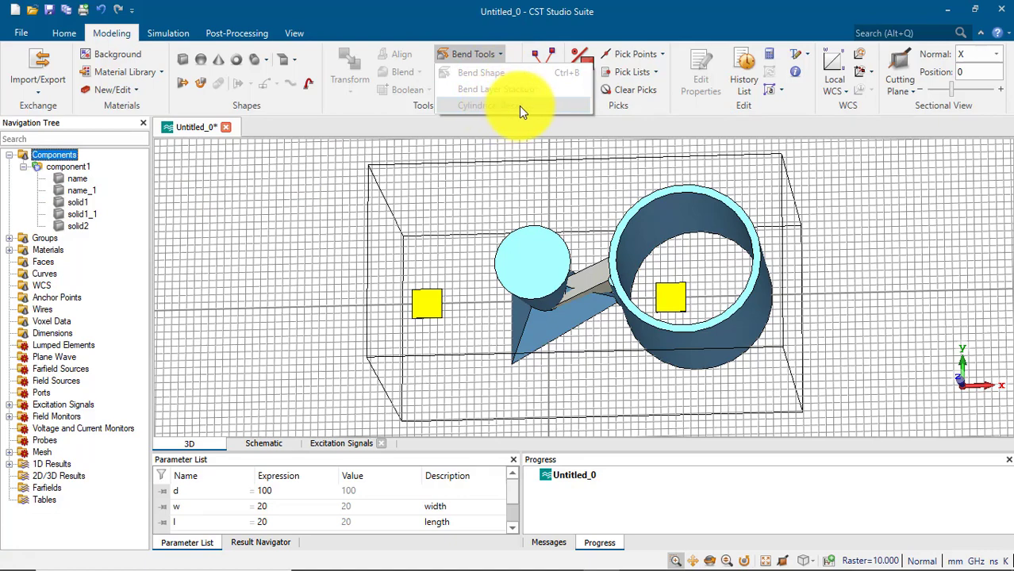
pyautogui.click(531, 127)
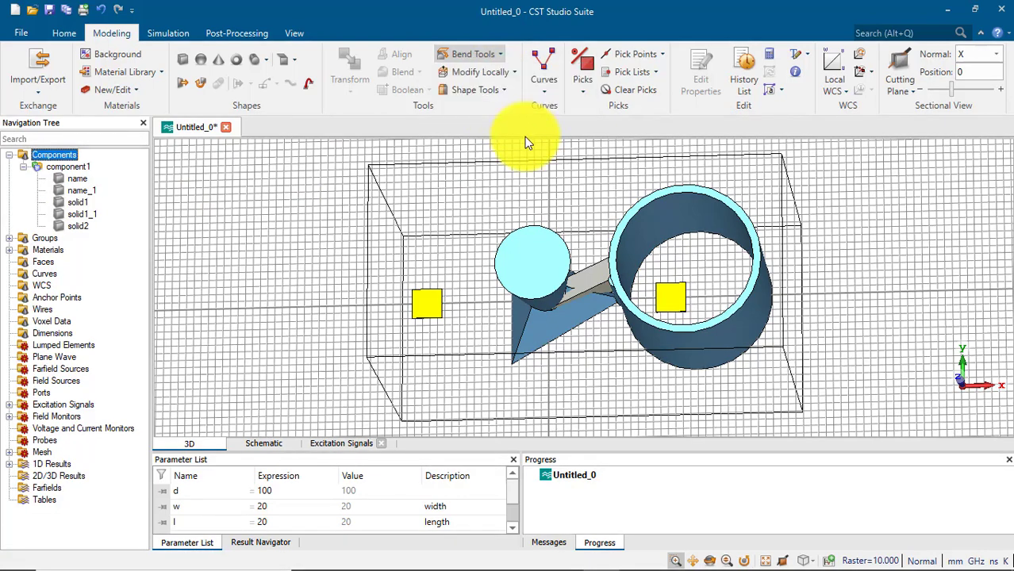
pyautogui.click(514, 76)
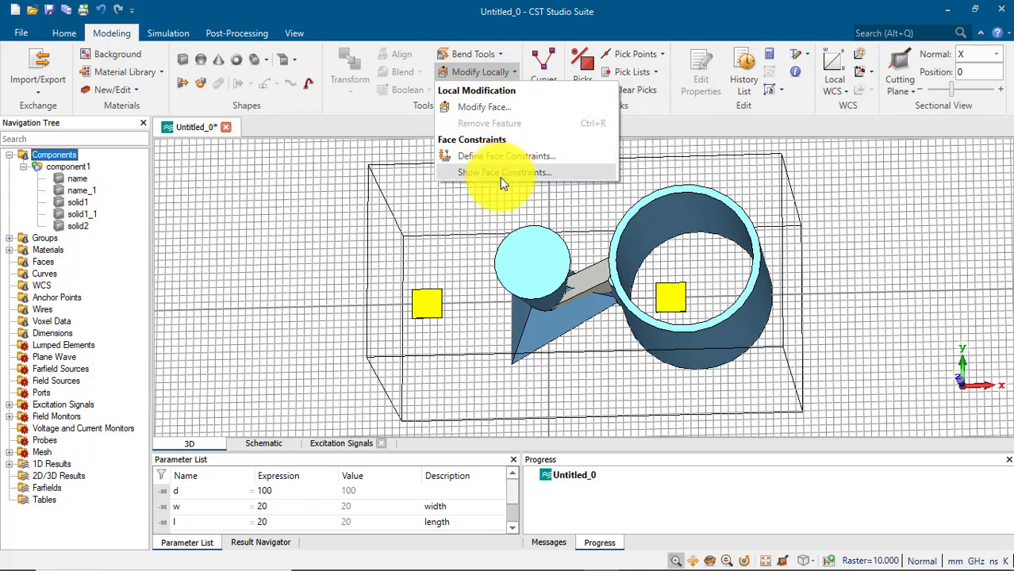
pyautogui.click(487, 226)
pyautogui.click(505, 91)
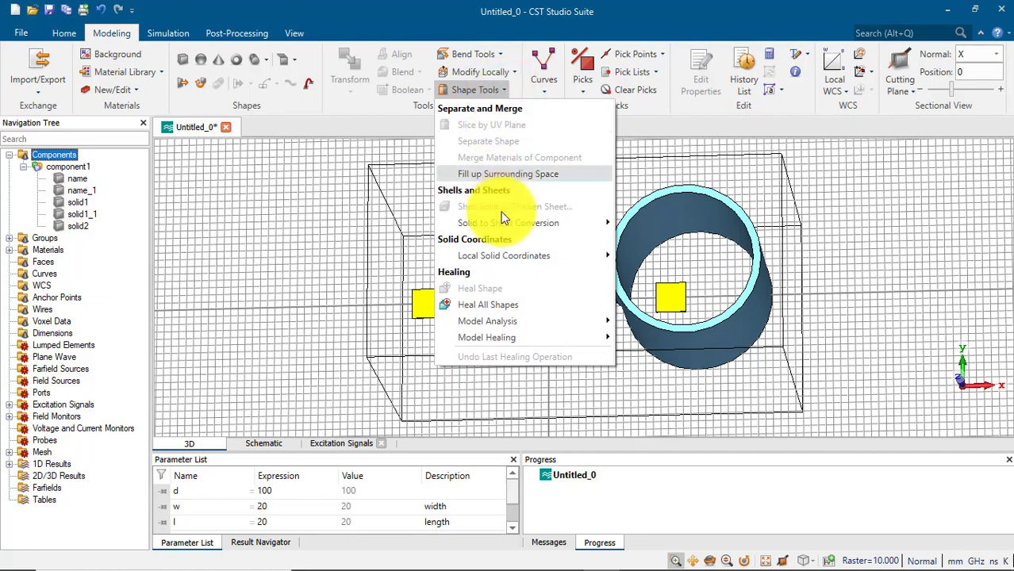
pyautogui.moveTo(499, 227)
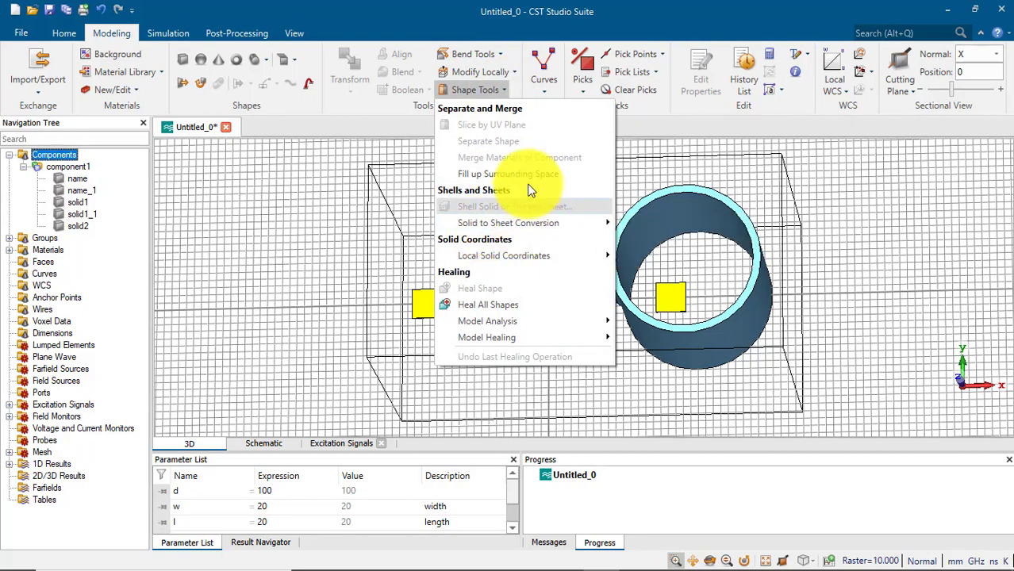
pyautogui.click(612, 417)
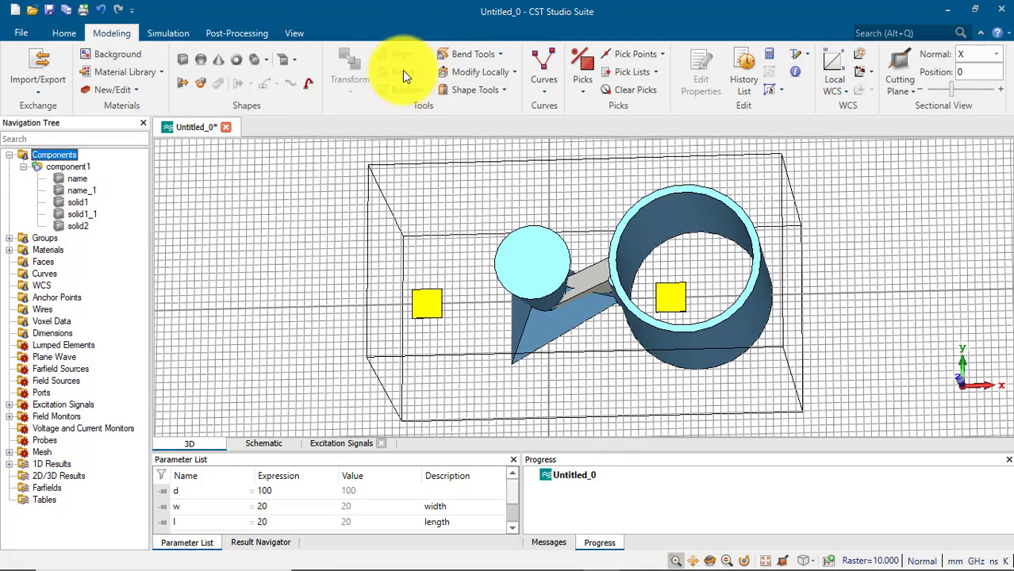
# - Start an analytical 3D curve defined by X(t) = cos(t), Y(t) = sin(t) and Z(t) = tan(t)
pyautogui.click(544, 89)
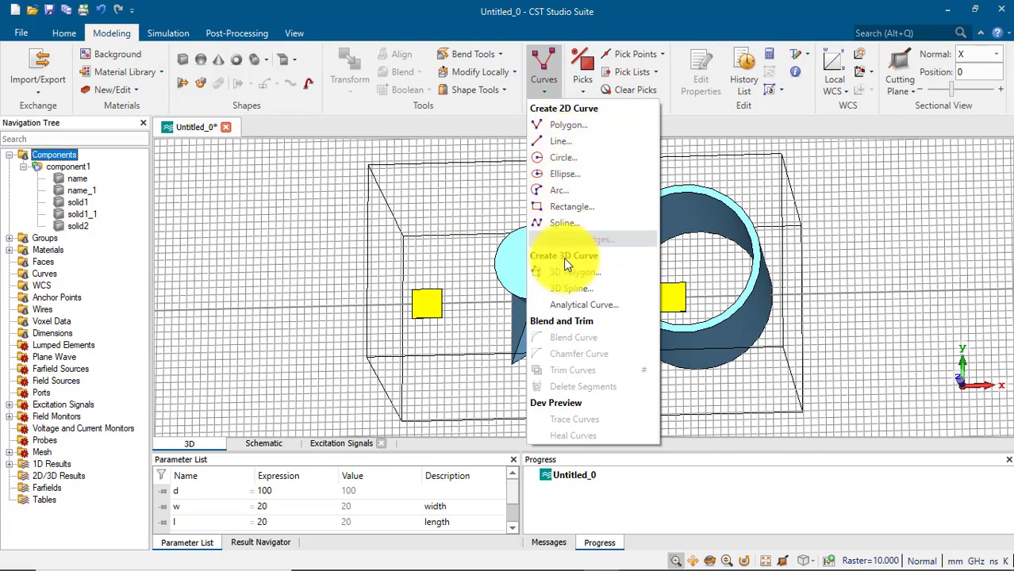
pyautogui.click(571, 305)
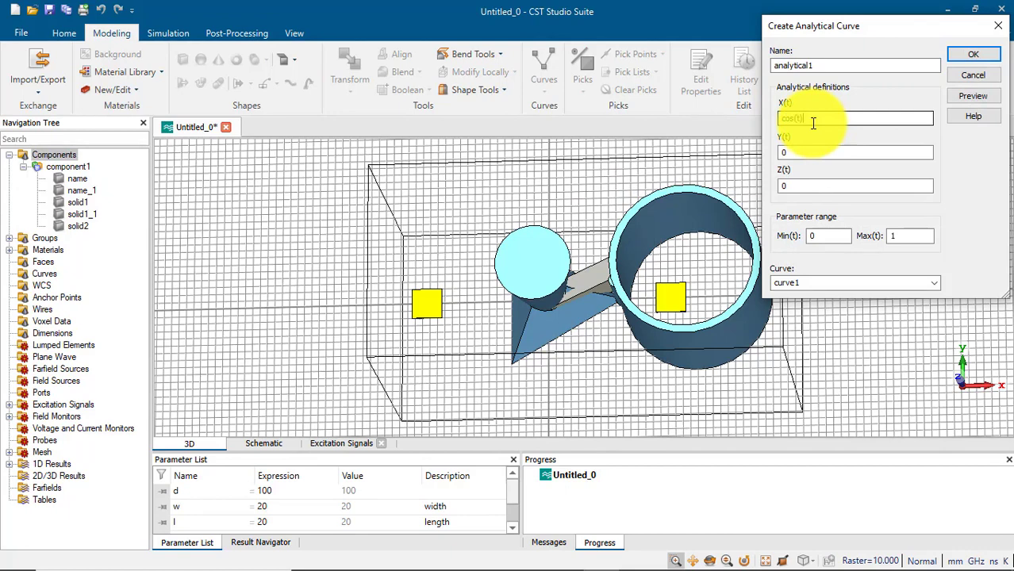
pyautogui.press('Tab')
pyautogui.write('s')
pyautogui.press('Tab')
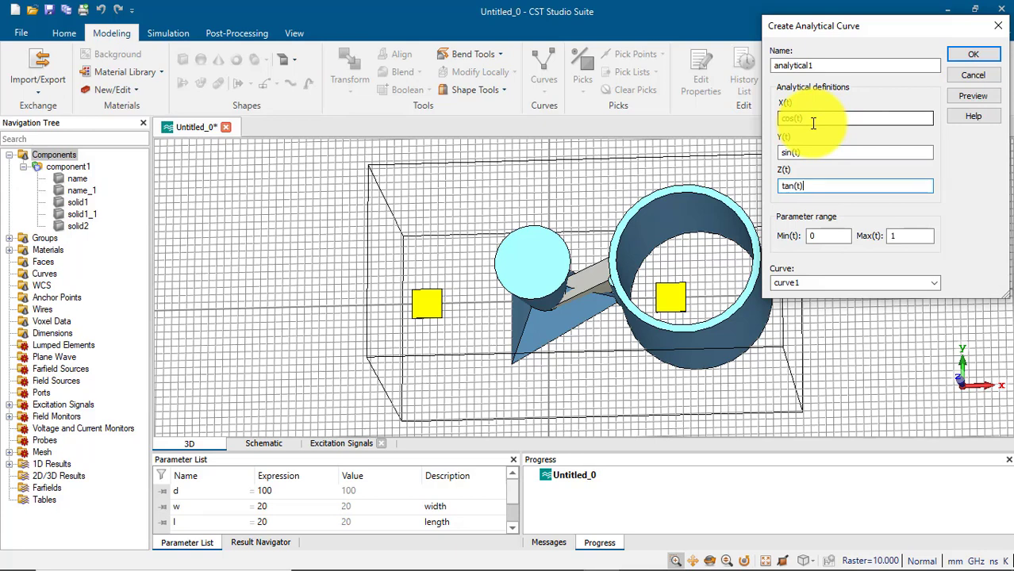
pyautogui.write('tan(t)')
pyautogui.press('Tab')
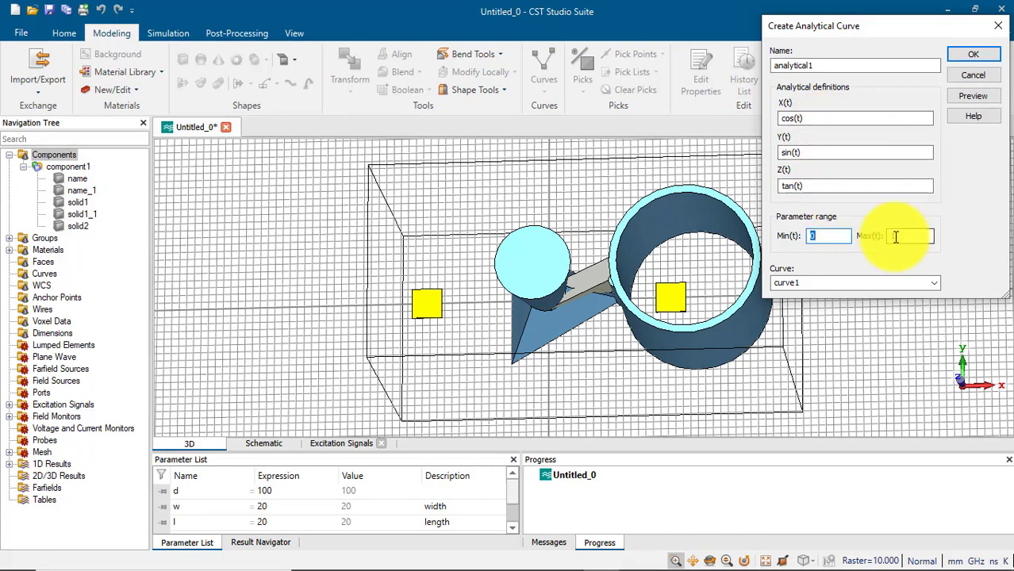
# - Set the analytical curve's maximum parameter value to pi/2 and preview the curve
pyautogui.click(895, 237)
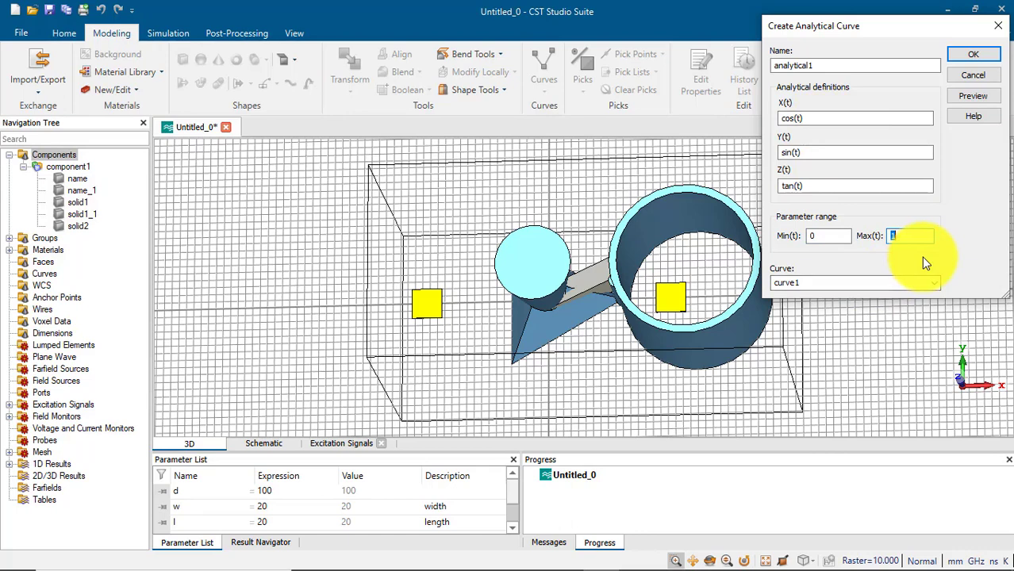
pyautogui.write('pi/2')
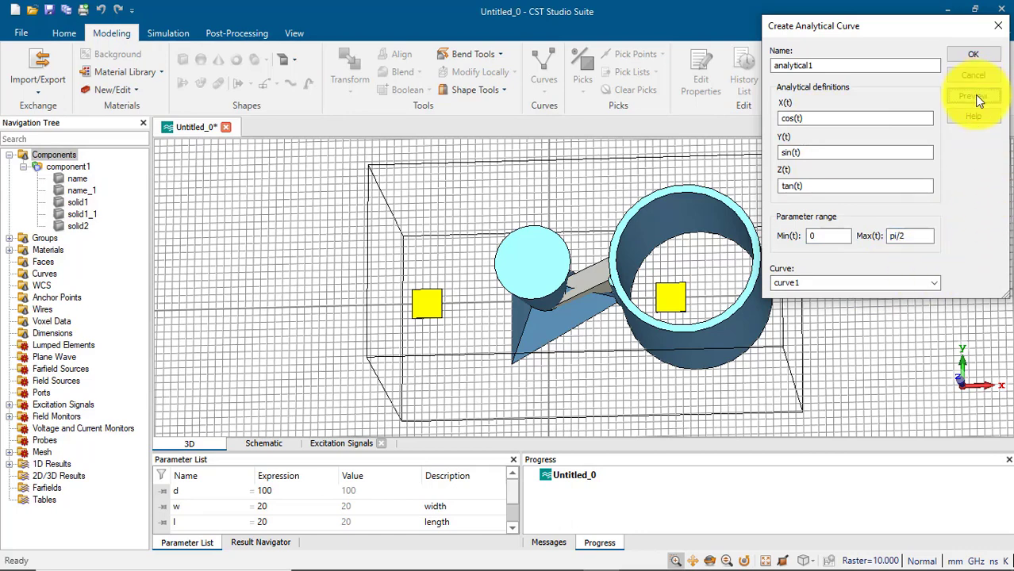
pyautogui.press('Return')
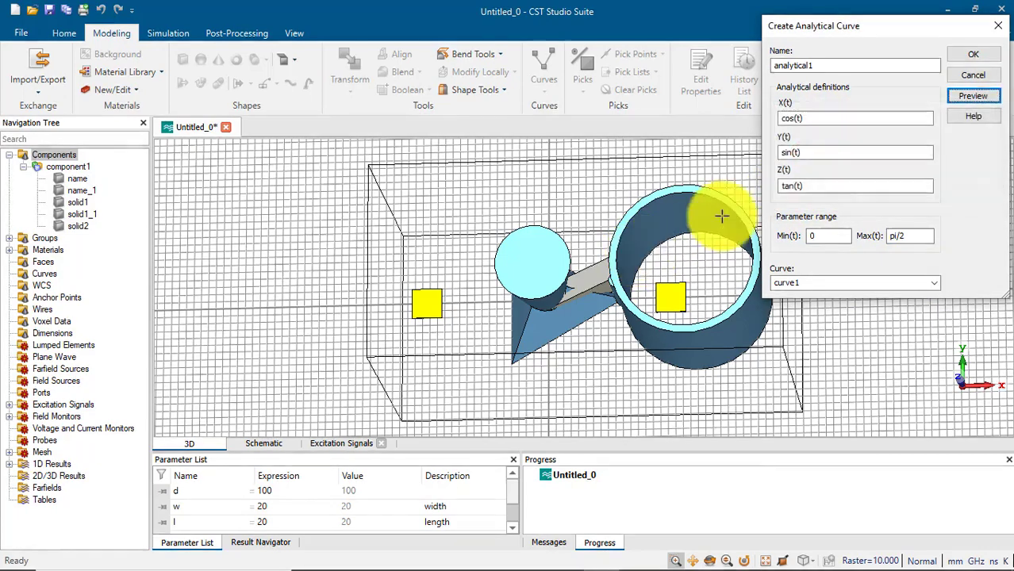
# - Set the Z(t) definition to 2*t and create the analytical curve with X(t) cos(t) and Y(t) sin(t)
pyautogui.click(664, 264)
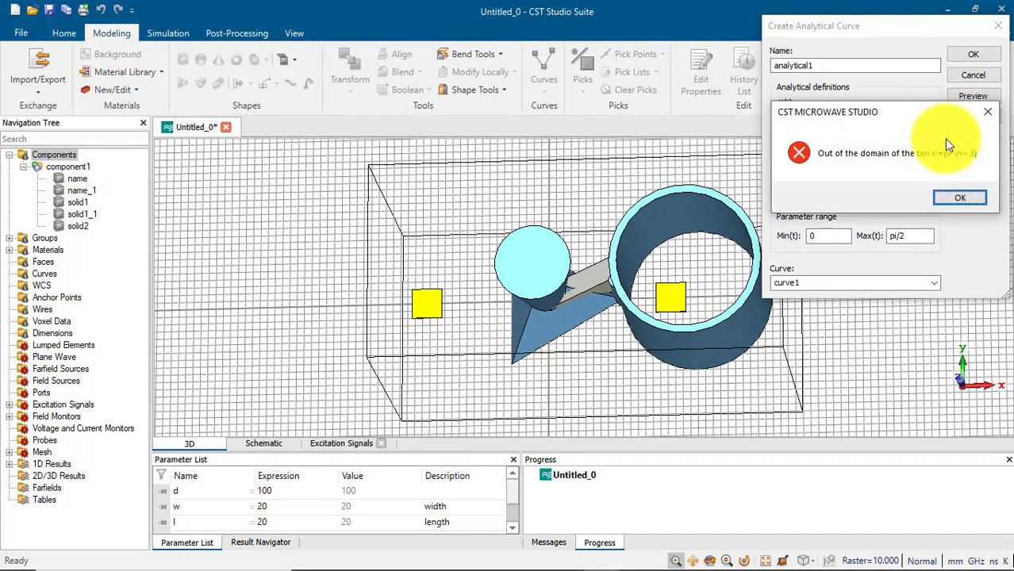
pyautogui.click(955, 199)
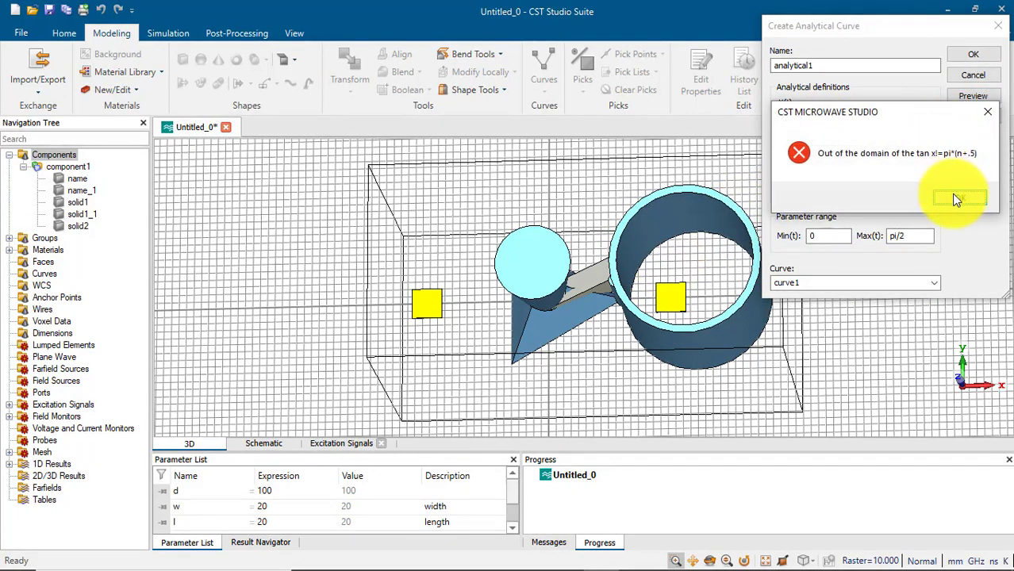
pyautogui.click(956, 199)
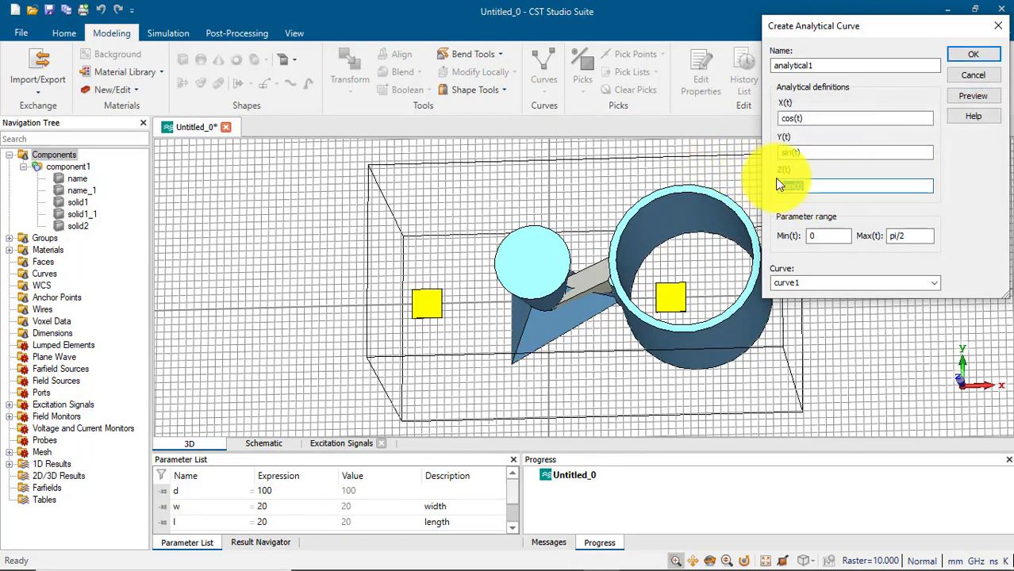
pyautogui.write('2*t')
pyautogui.click(994, 95)
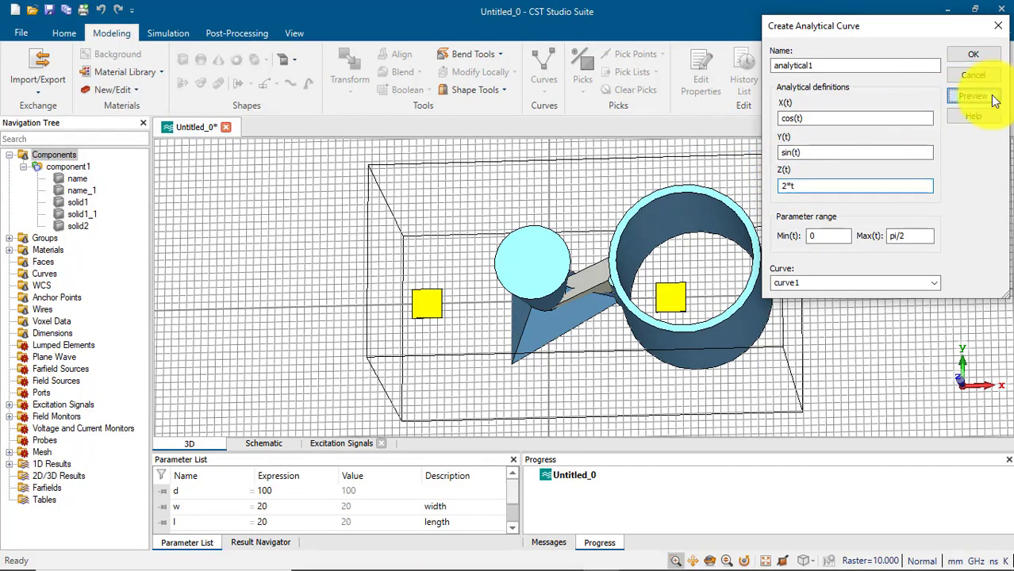
pyautogui.rightClick(582, 219)
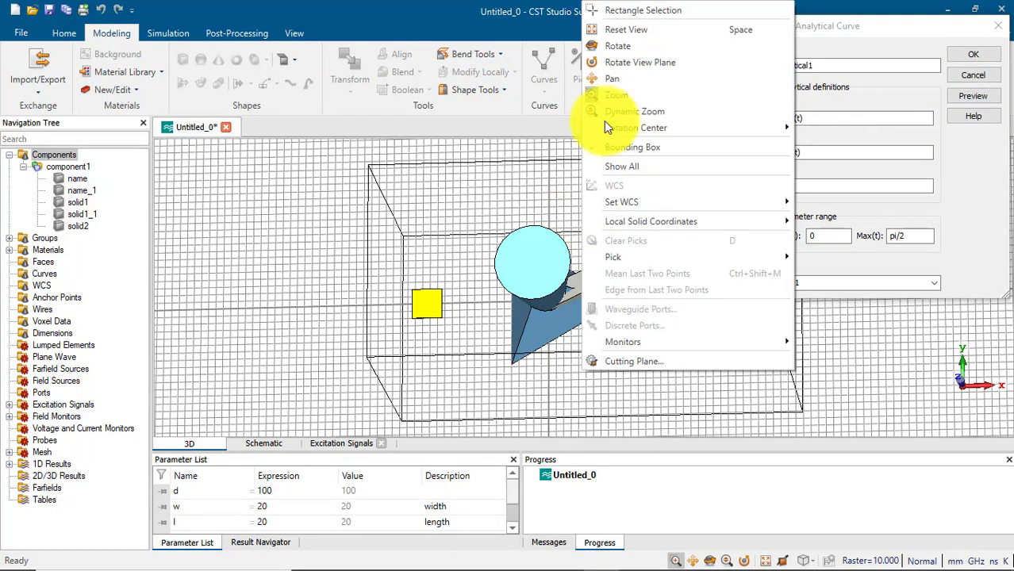
pyautogui.click(615, 29)
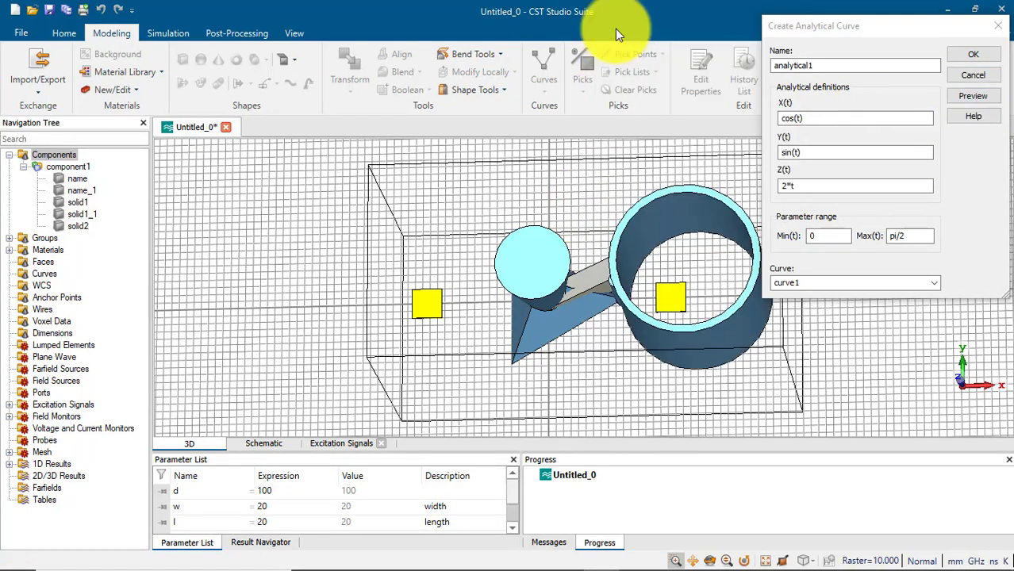
pyautogui.click(973, 54)
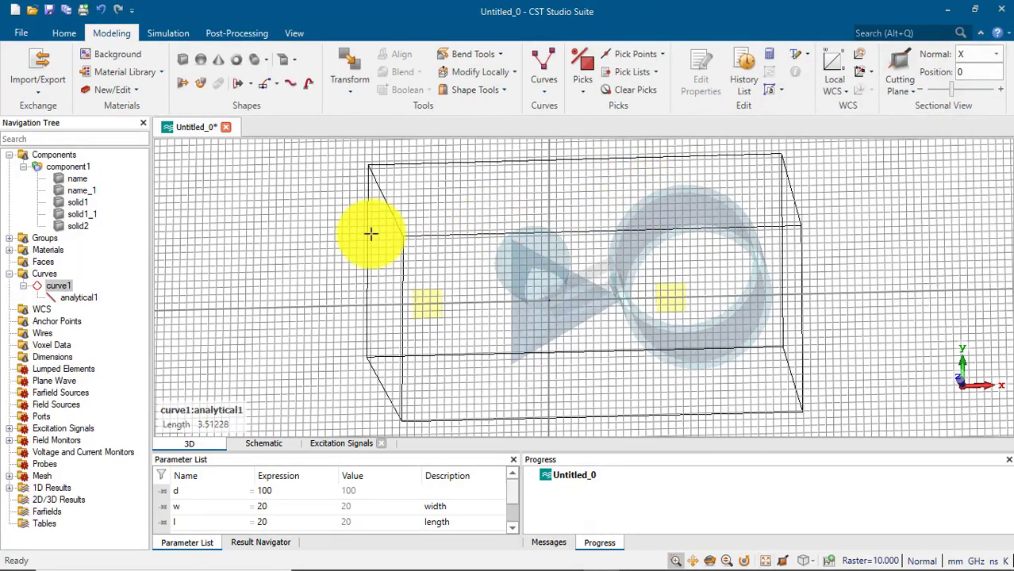
# - Examine the shape of the analytical1 curve up close in the 3D model
pyautogui.click(63, 295)
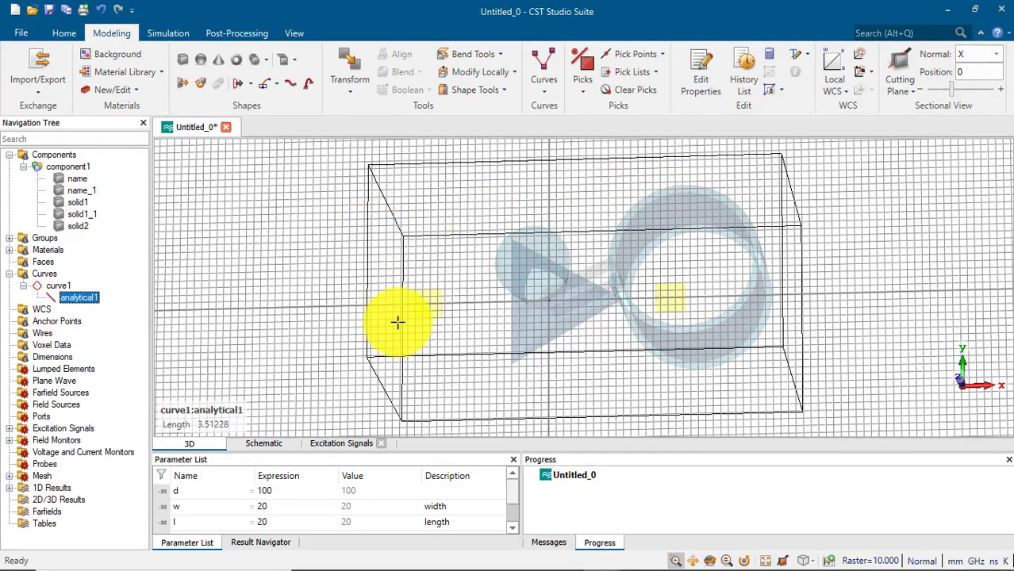
pyautogui.scroll(5, 548, 301)
pyautogui.moveTo(553, 270); pyautogui.dragTo(613, 335)
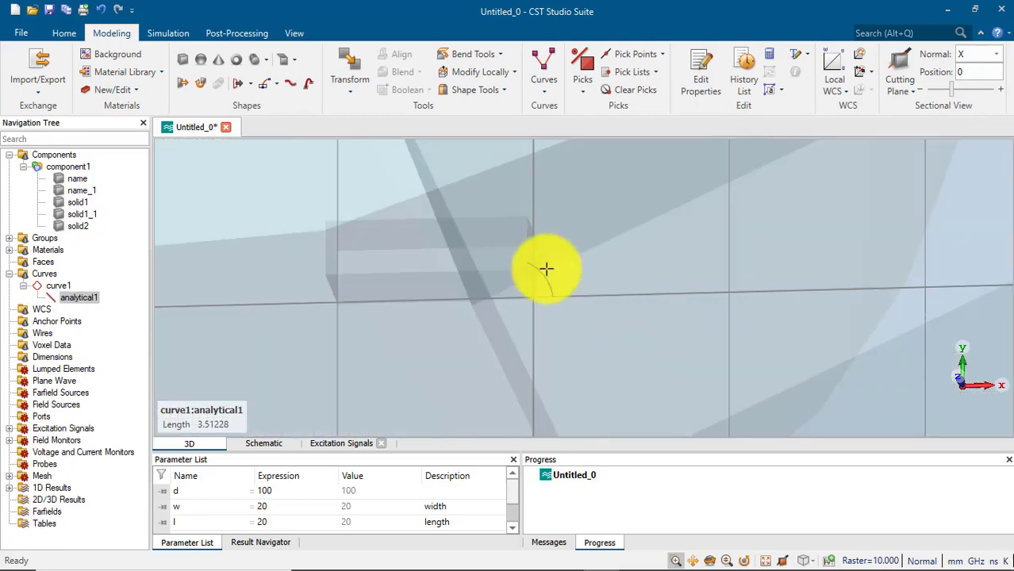
pyautogui.moveTo(491, 236); pyautogui.dragTo(591, 332)
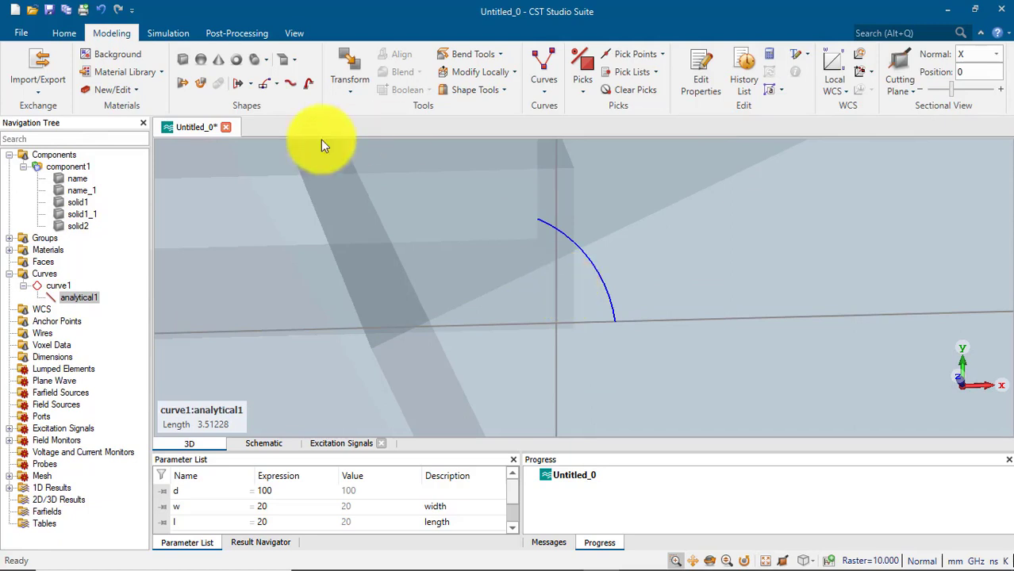
# - Draw a rectangle curve in curve1 beside the solids, spanning about X -416 to -302 and Y 12 to 86
pyautogui.click(552, 91)
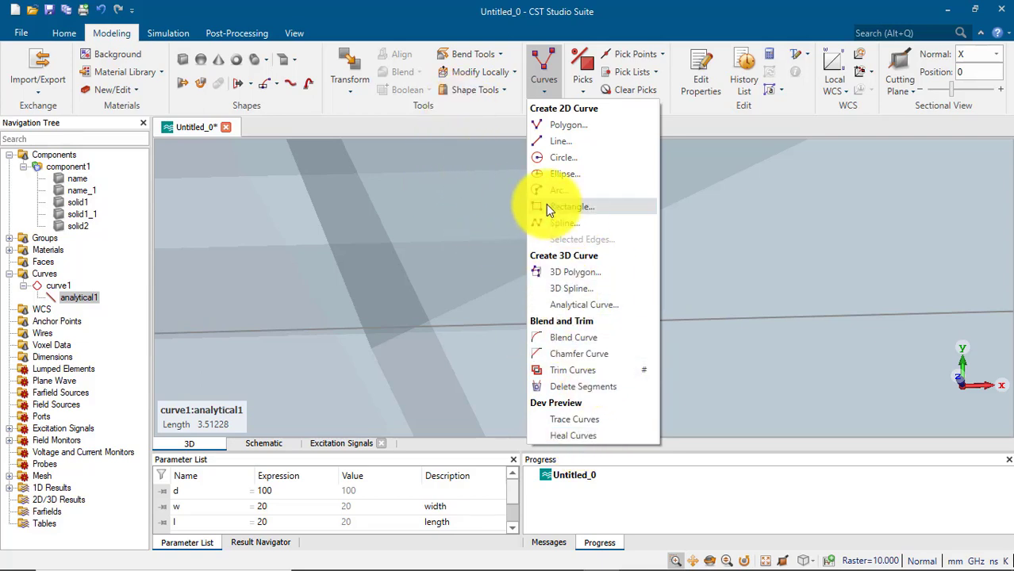
pyautogui.click(329, 150)
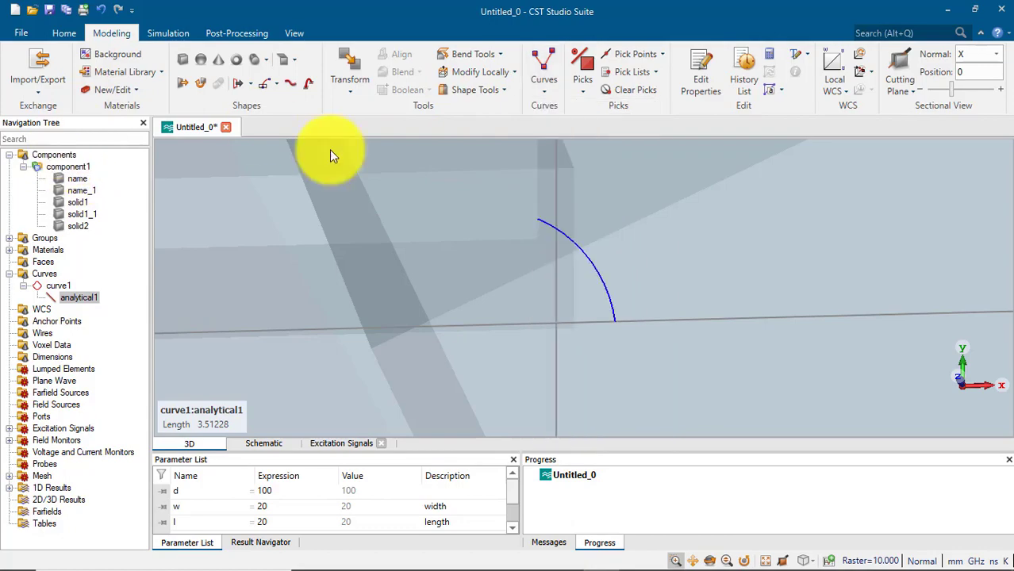
pyautogui.scroll(-10, 506, 233)
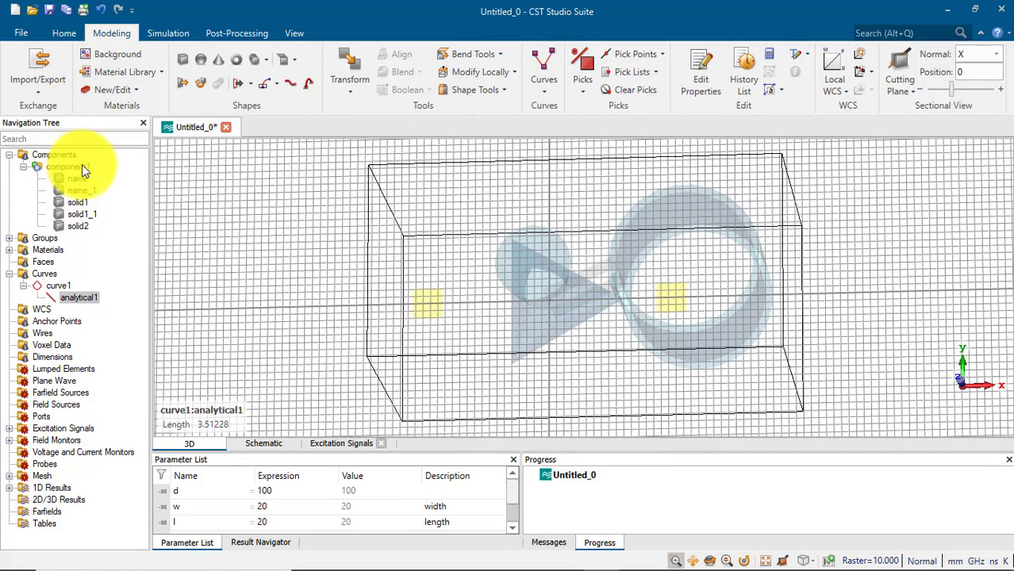
pyautogui.click(55, 154)
pyautogui.click(547, 93)
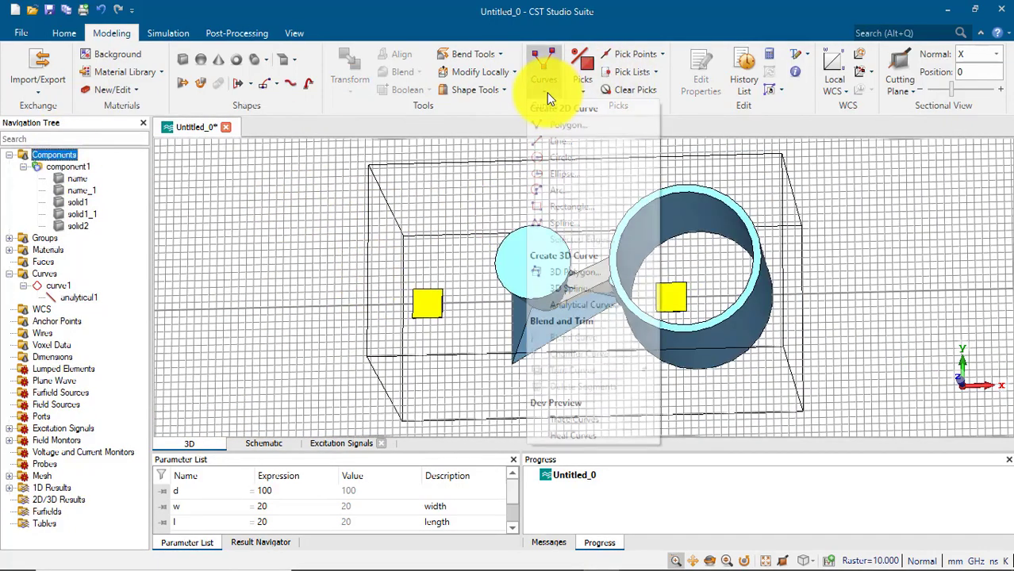
pyautogui.click(576, 206)
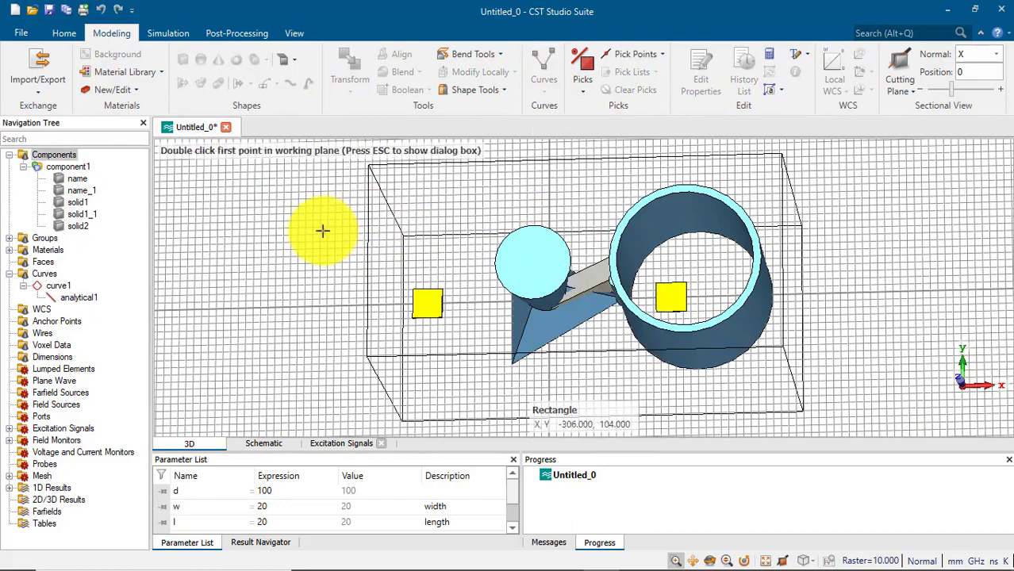
pyautogui.doubleClick(242, 247)
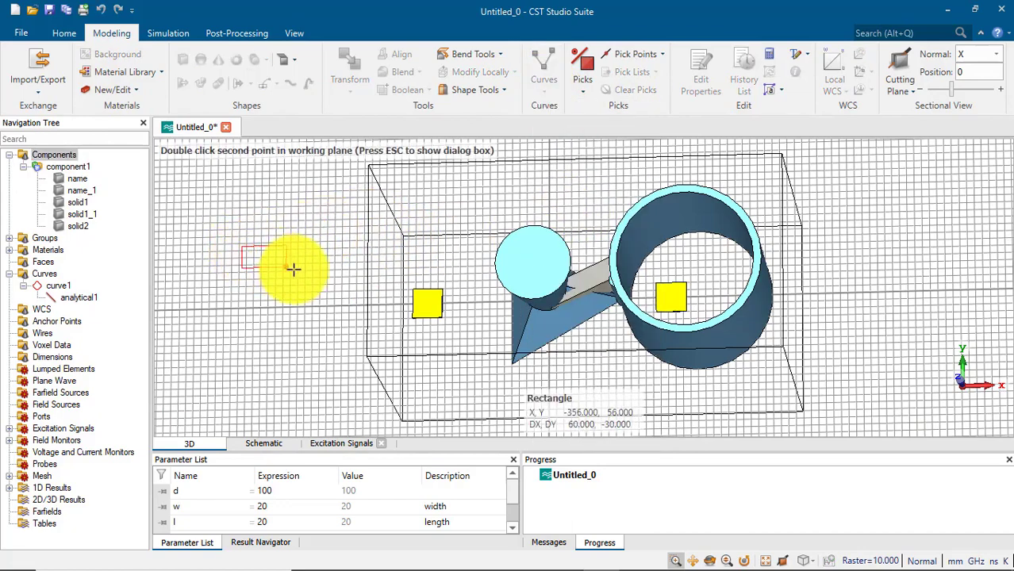
pyautogui.doubleClick(325, 296)
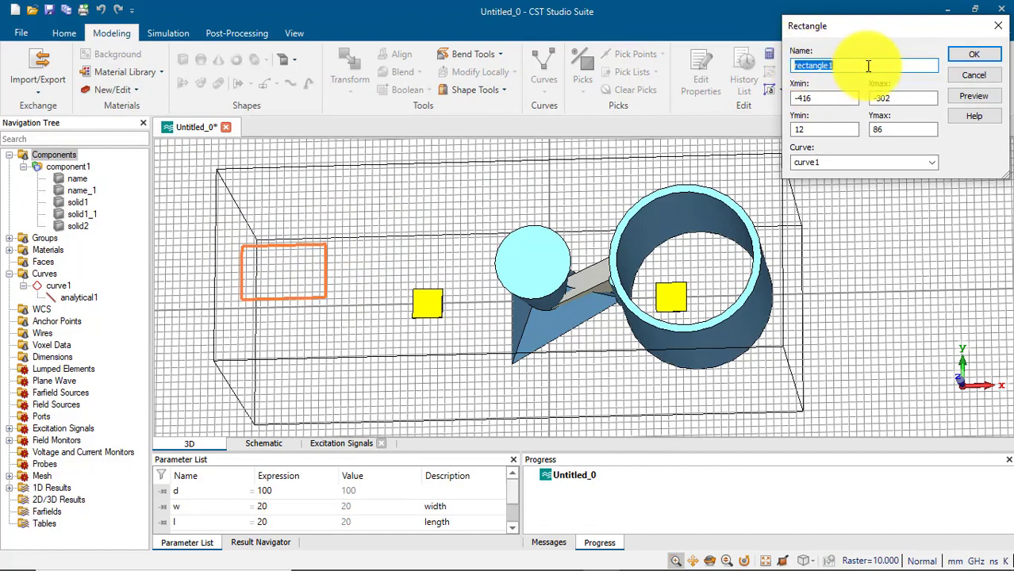
pyautogui.click(957, 59)
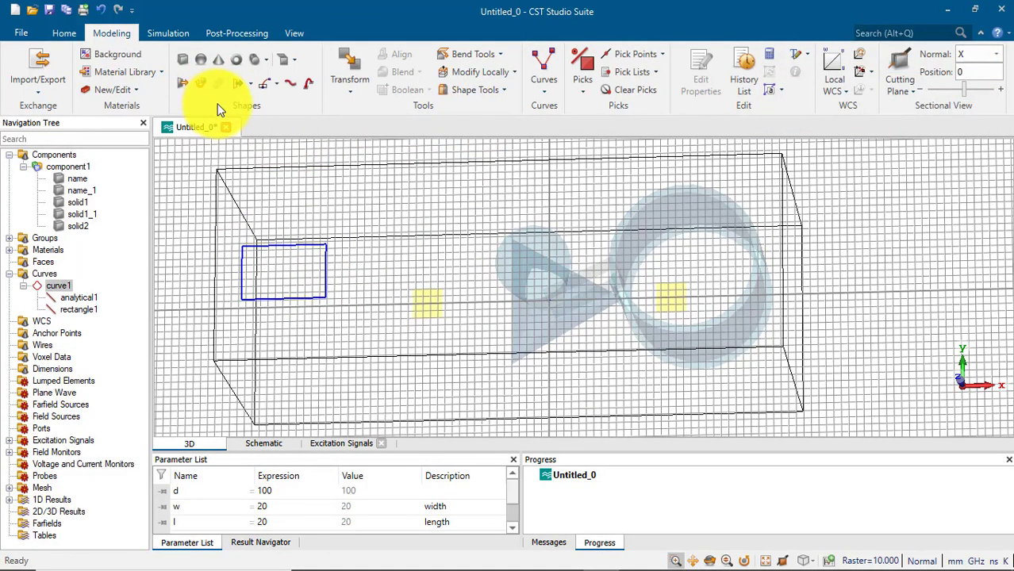
pyautogui.click(181, 84)
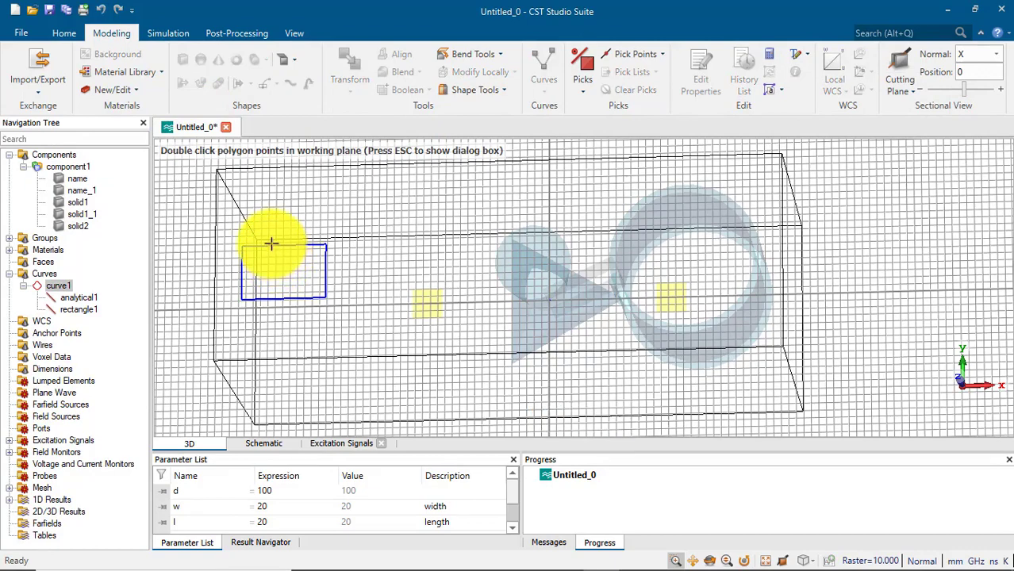
pyautogui.press('Escape')
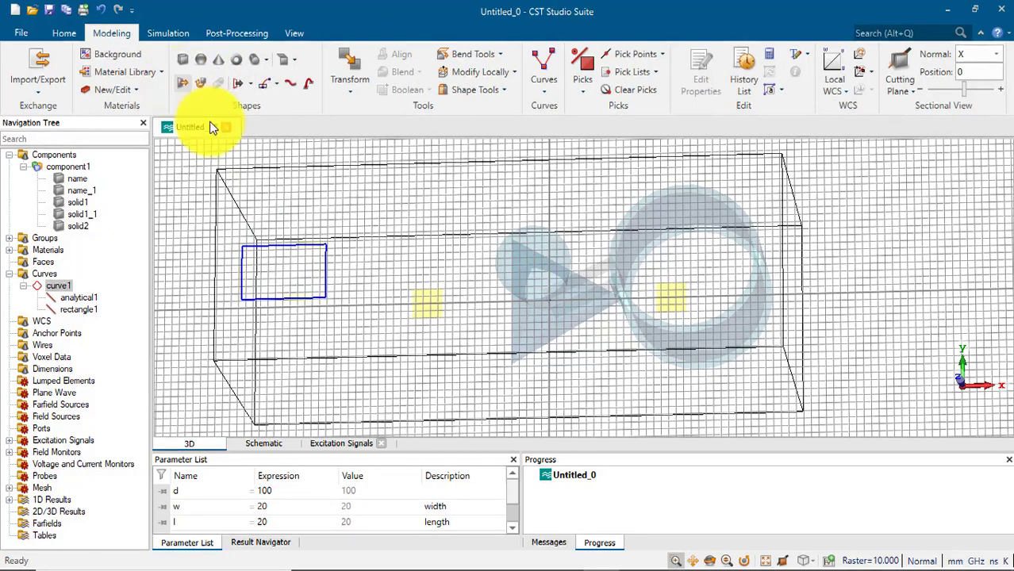
pyautogui.click(181, 84)
pyautogui.press('Escape')
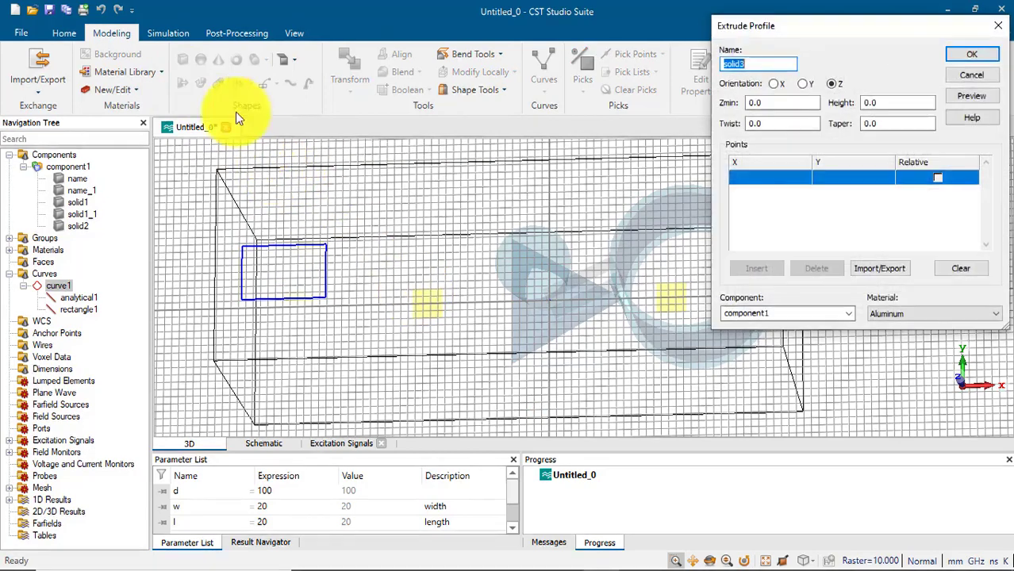
pyautogui.press('Escape')
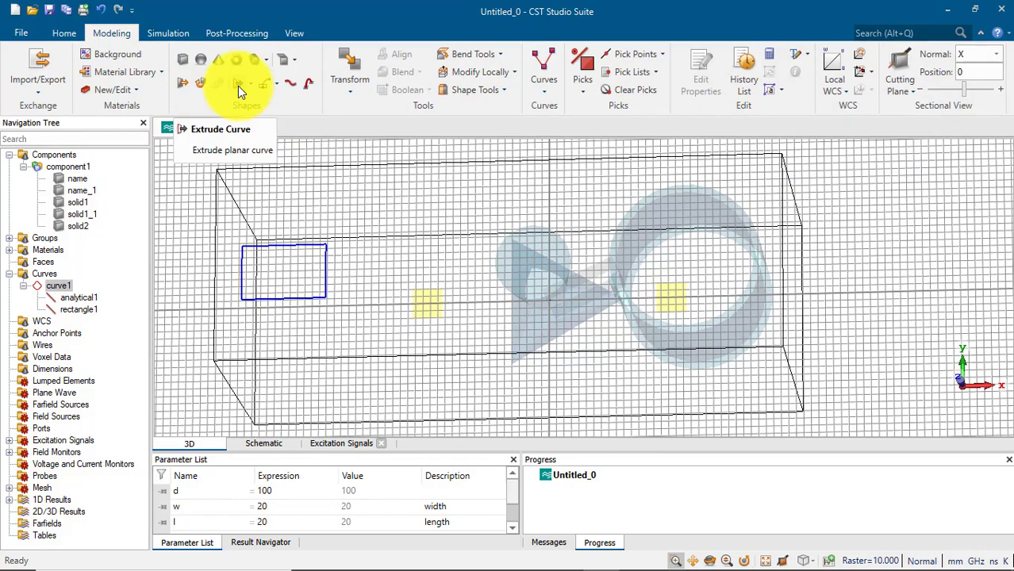
# - Extrude the rectangle1 curve with thickness t as an Aluminum solid in component1
pyautogui.click(239, 90)
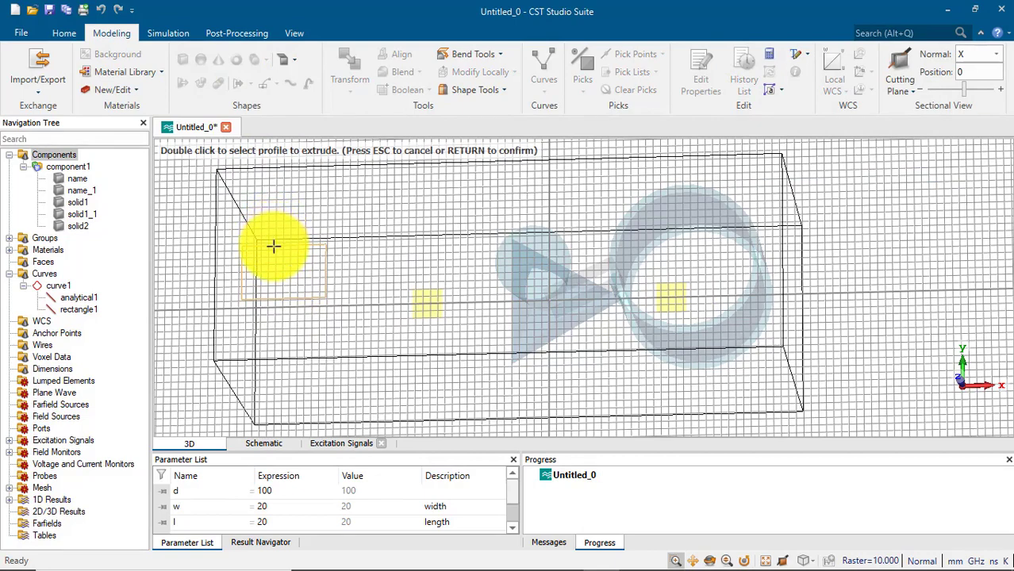
pyautogui.doubleClick(273, 244)
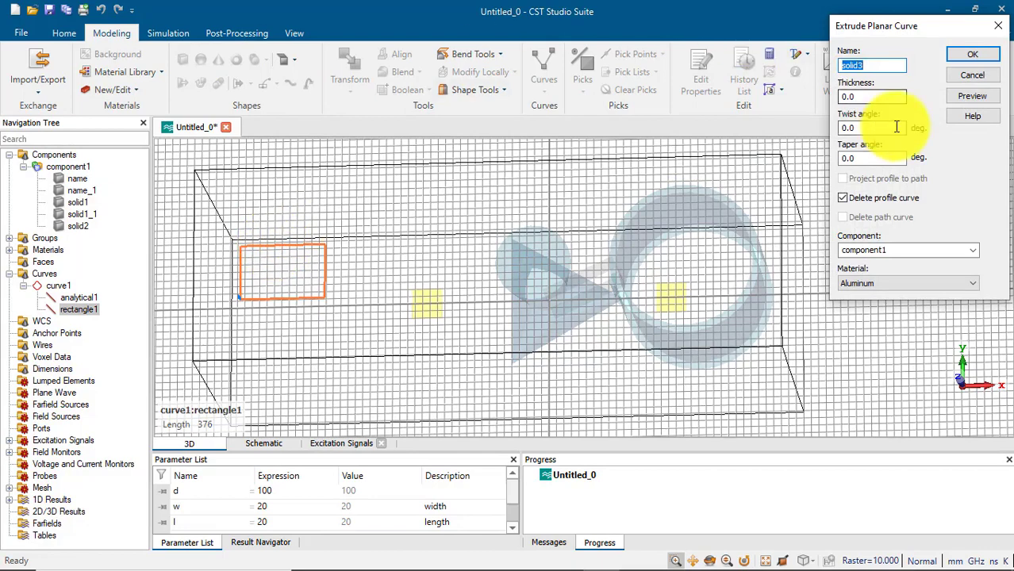
pyautogui.doubleClick(869, 97)
pyautogui.write('t')
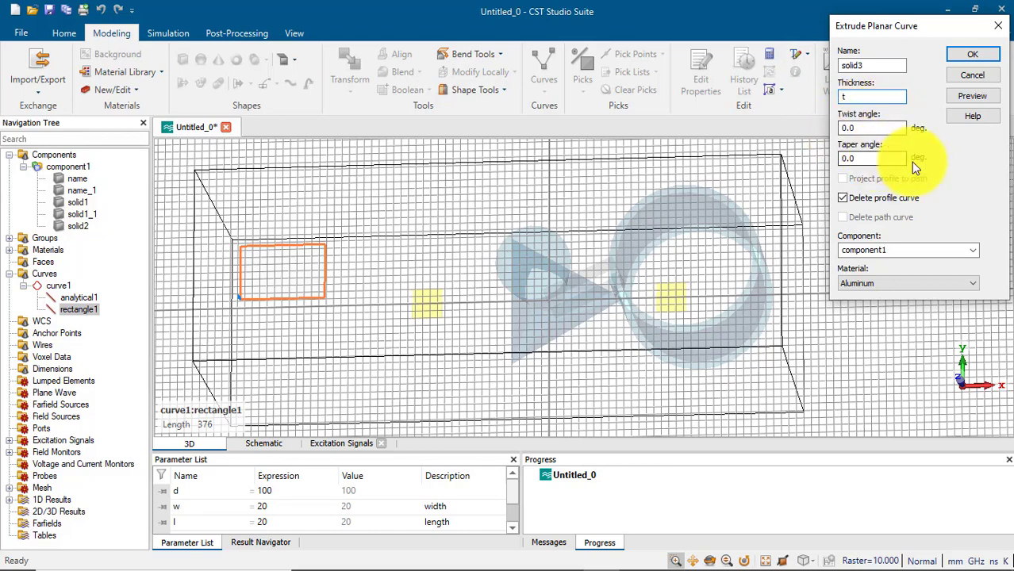
pyautogui.click(883, 284)
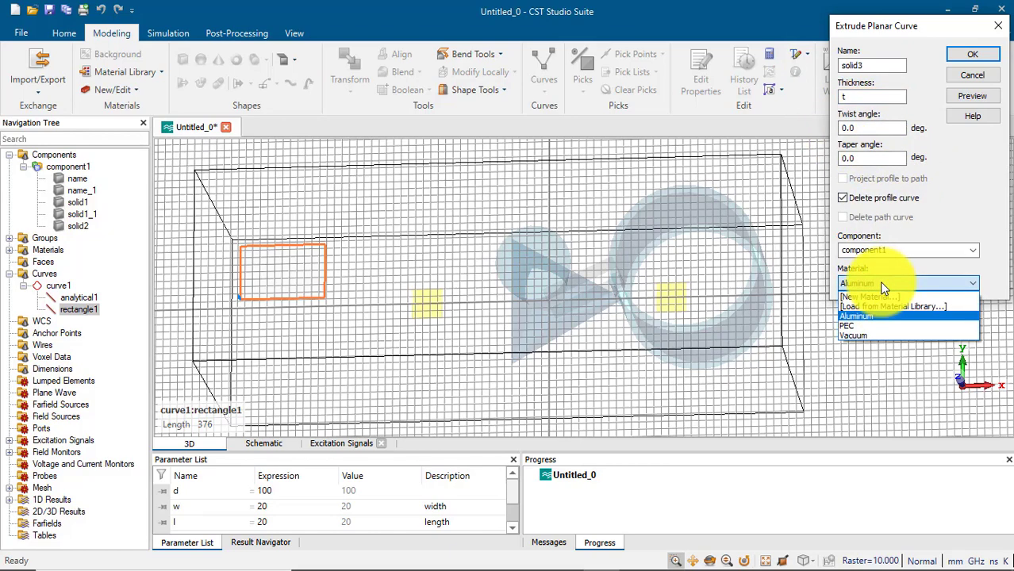
pyautogui.click(880, 283)
pyautogui.click(971, 54)
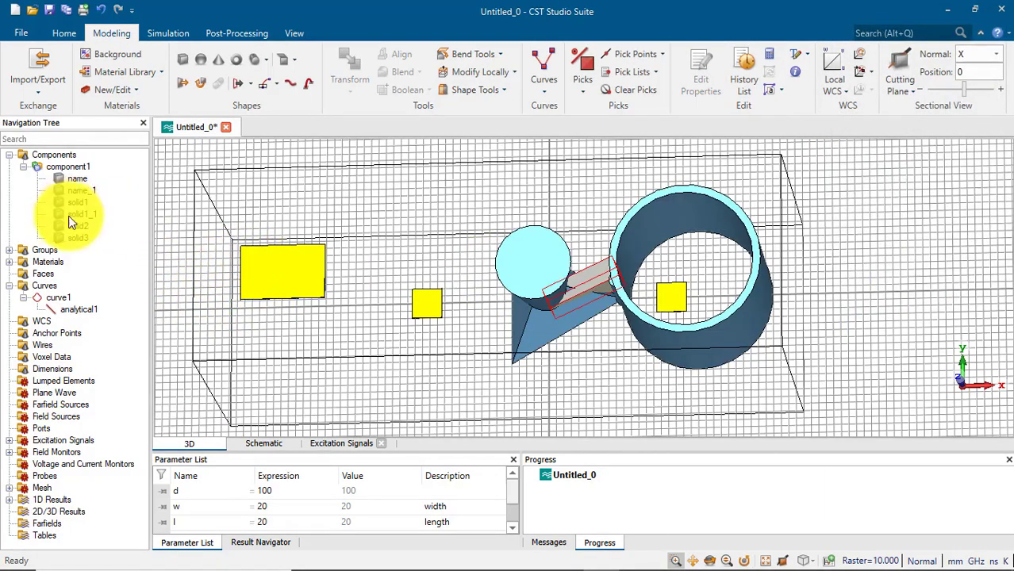
# - Examine solid3's construction history down to the definition of its rectangle profile
pyautogui.click(78, 240)
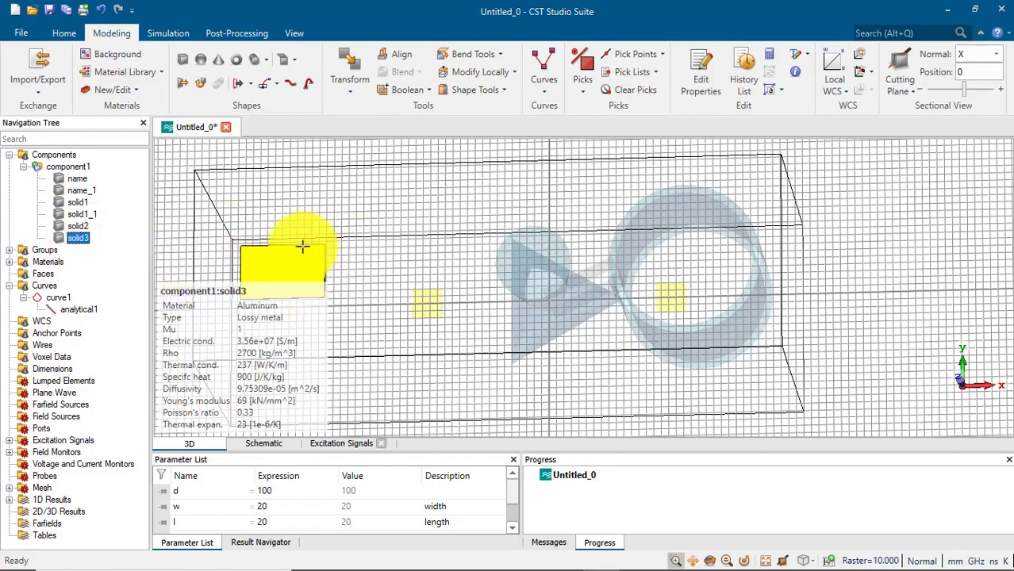
pyautogui.click(88, 250)
pyautogui.doubleClick(79, 237)
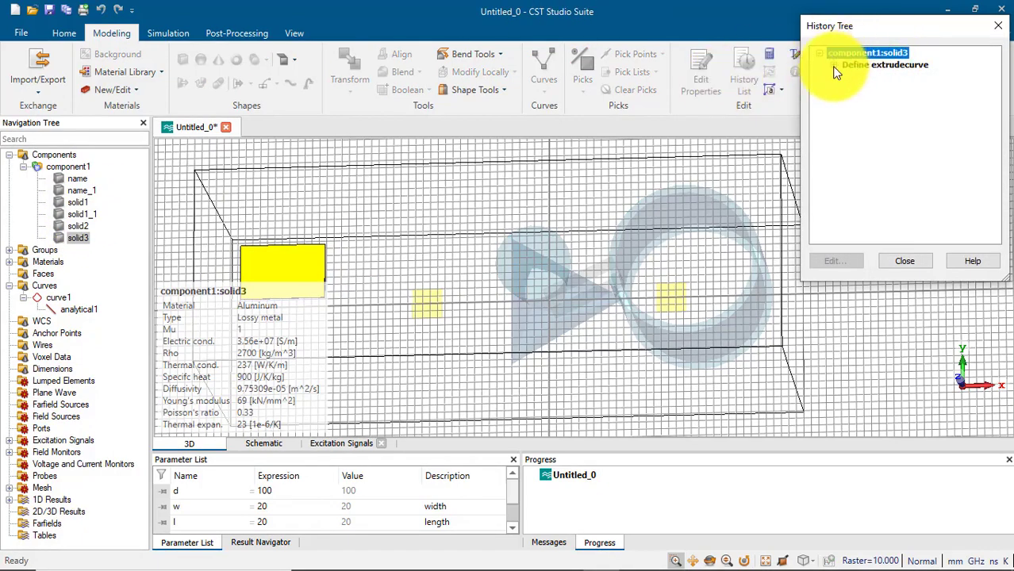
pyautogui.click(833, 65)
pyautogui.click(847, 77)
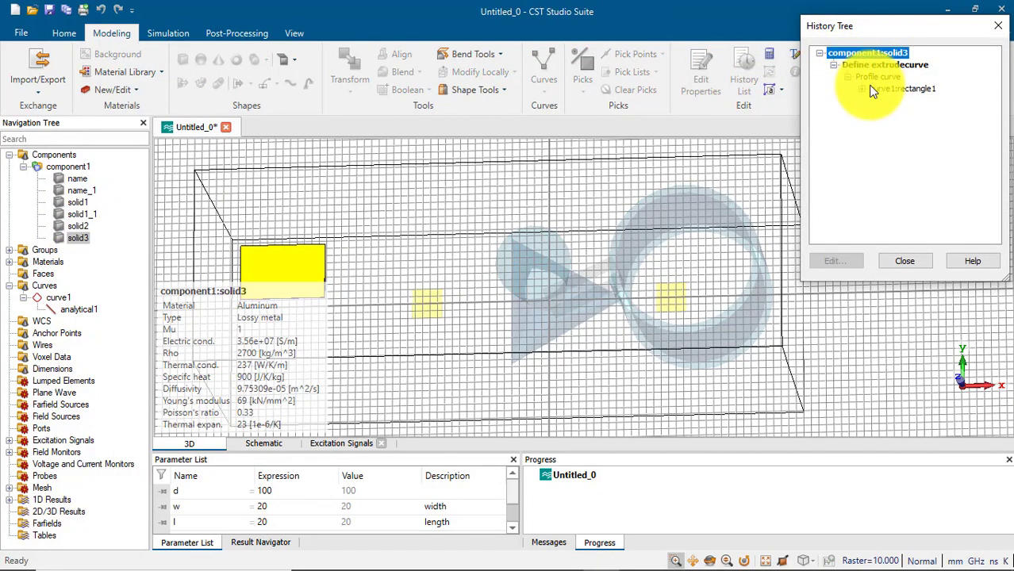
pyautogui.click(862, 89)
pyautogui.doubleClick(909, 101)
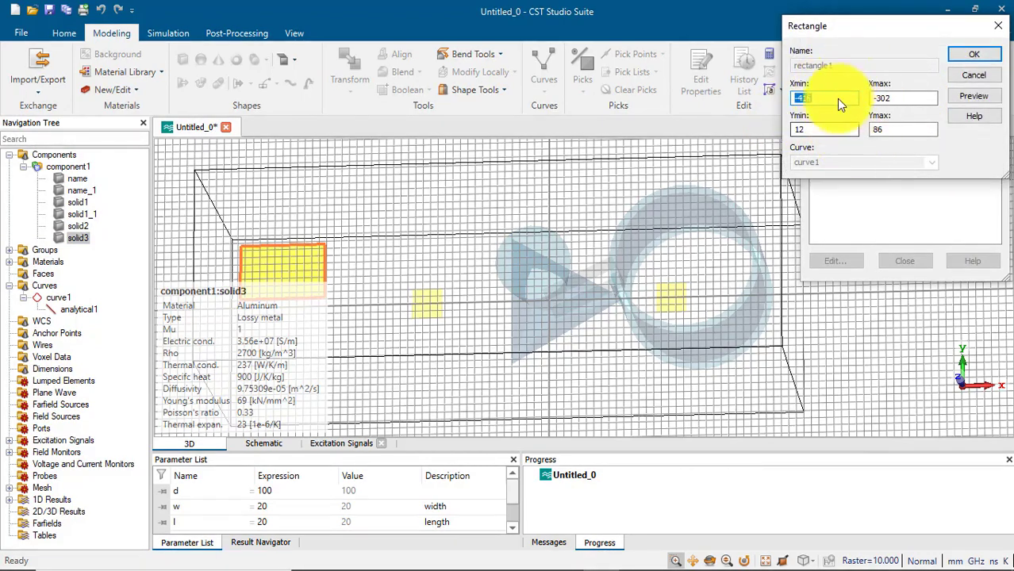
pyautogui.click(968, 70)
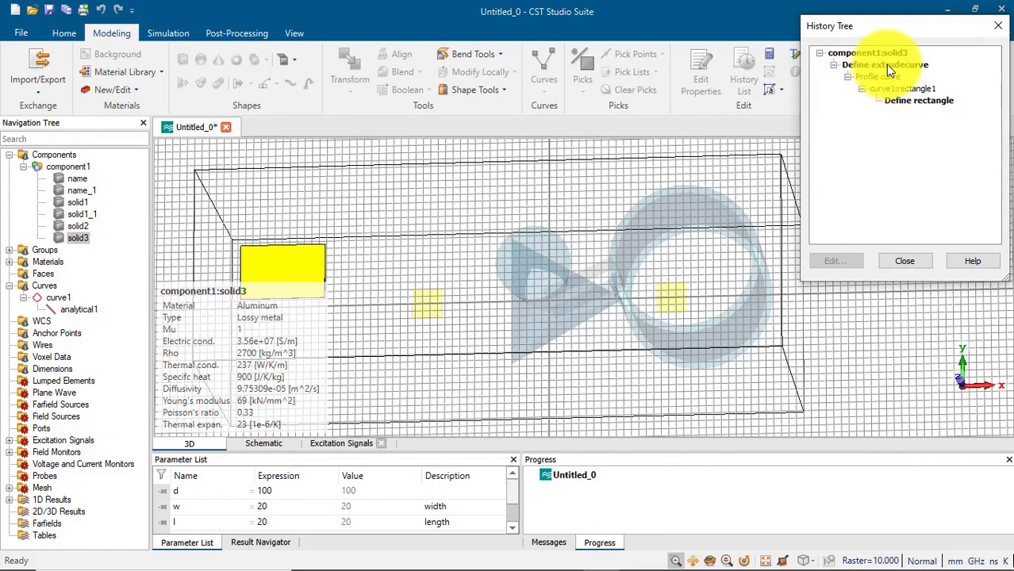
pyautogui.click(997, 25)
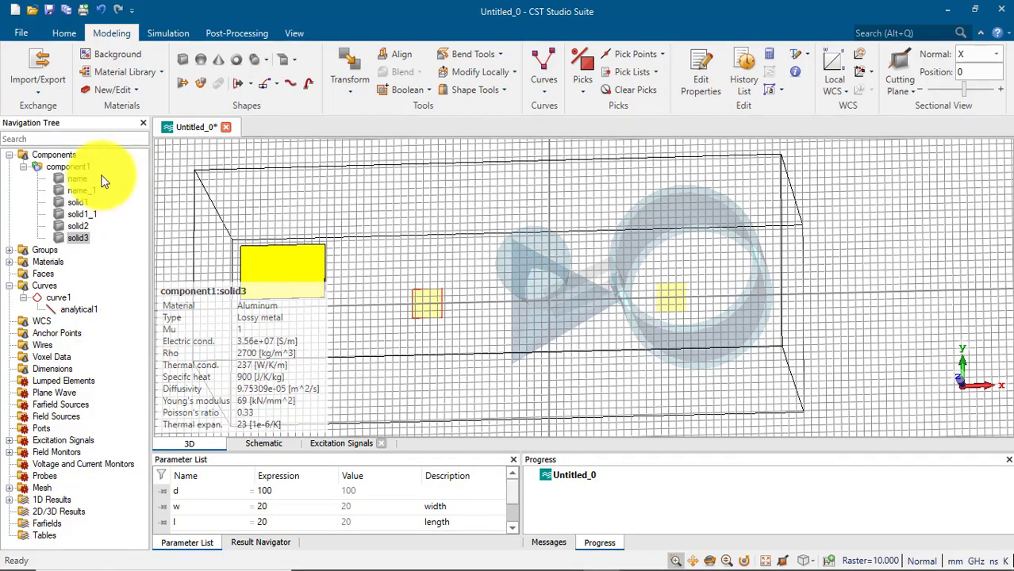
pyautogui.click(73, 155)
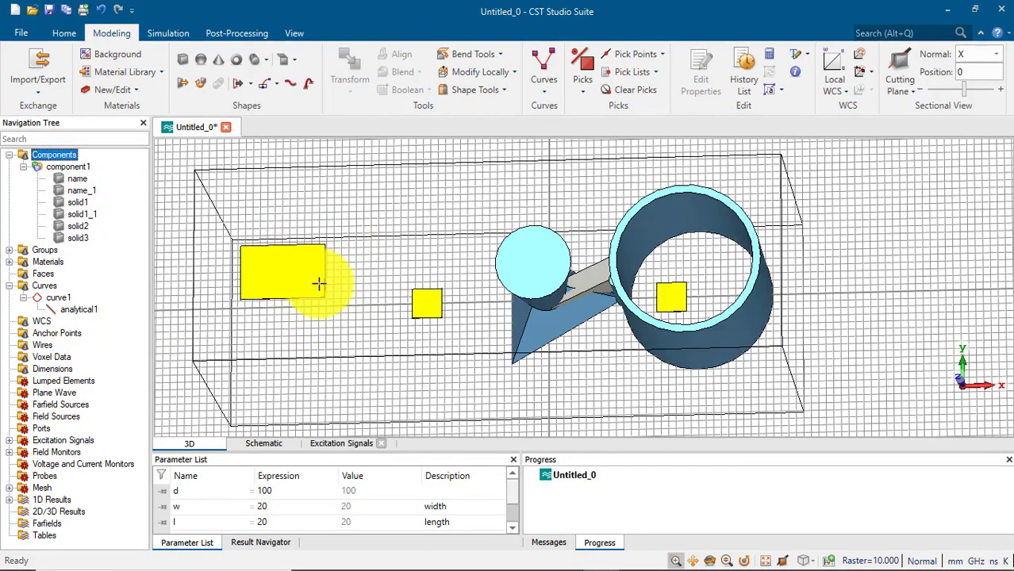
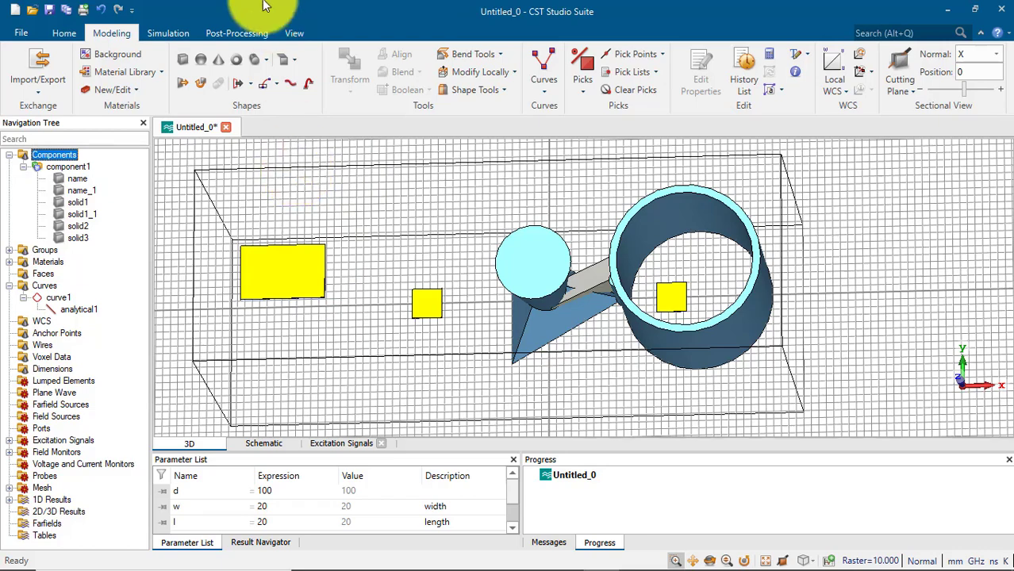
pyautogui.click(274, 84)
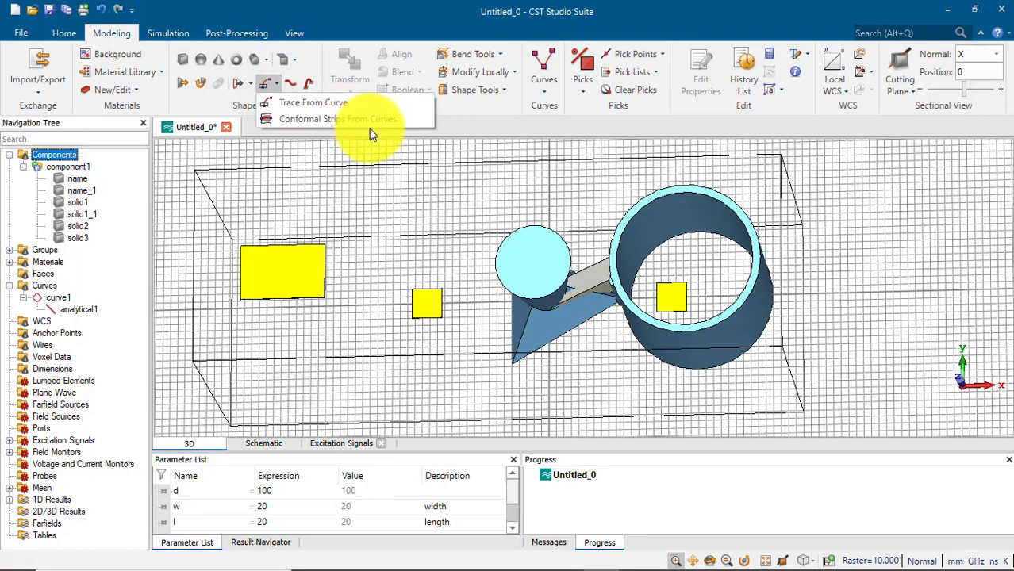
pyautogui.click(291, 82)
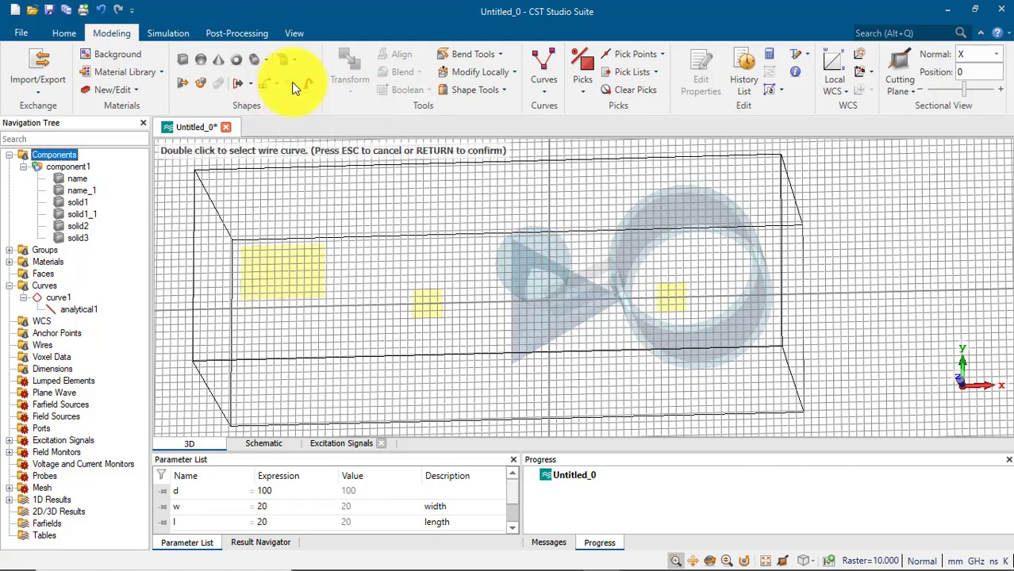
pyautogui.press('Escape')
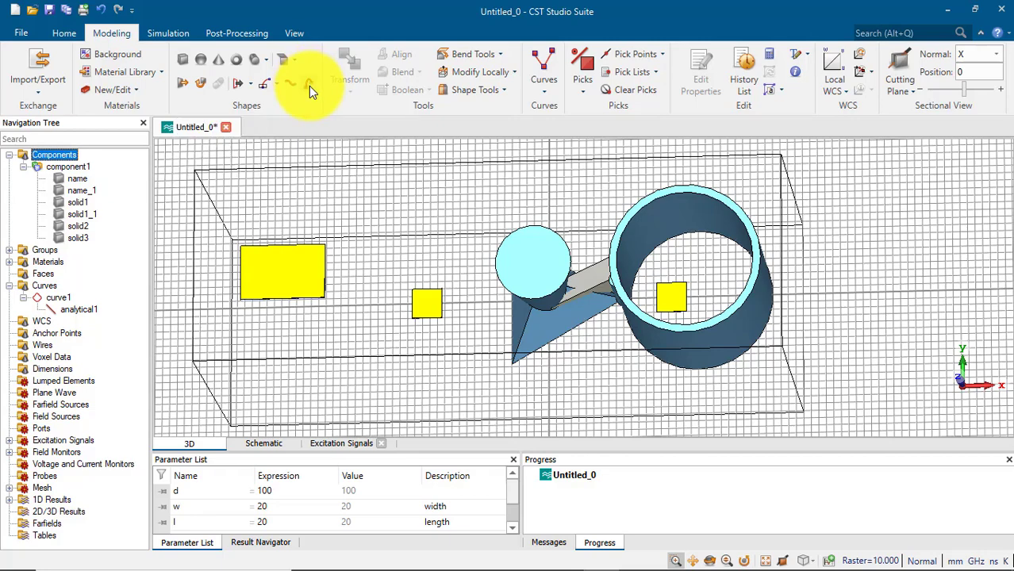
# - Pick the upper edge of the yellow rectangular solid3 and clear the pick
pyautogui.click(579, 91)
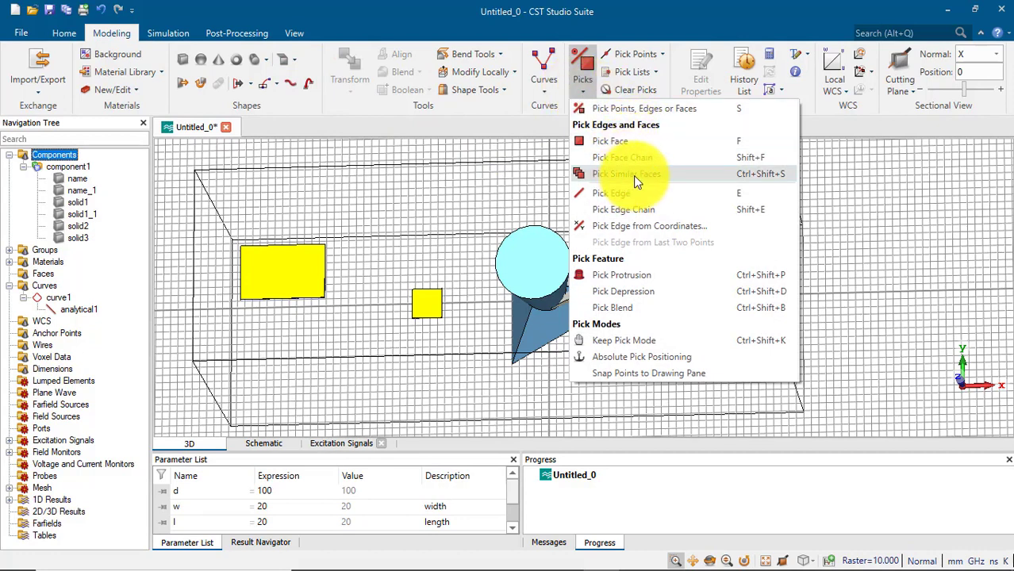
pyautogui.click(632, 199)
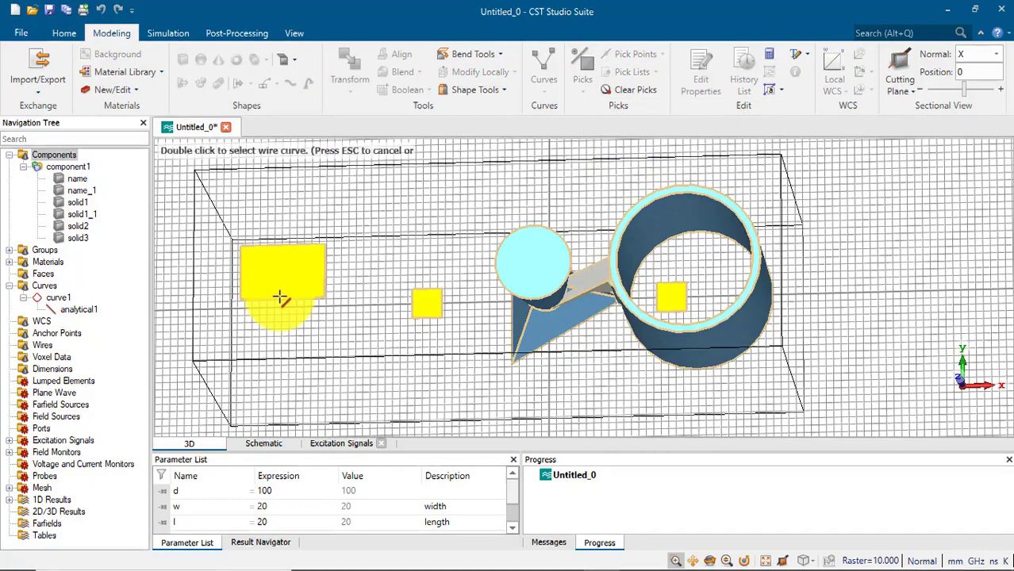
pyautogui.click(279, 246)
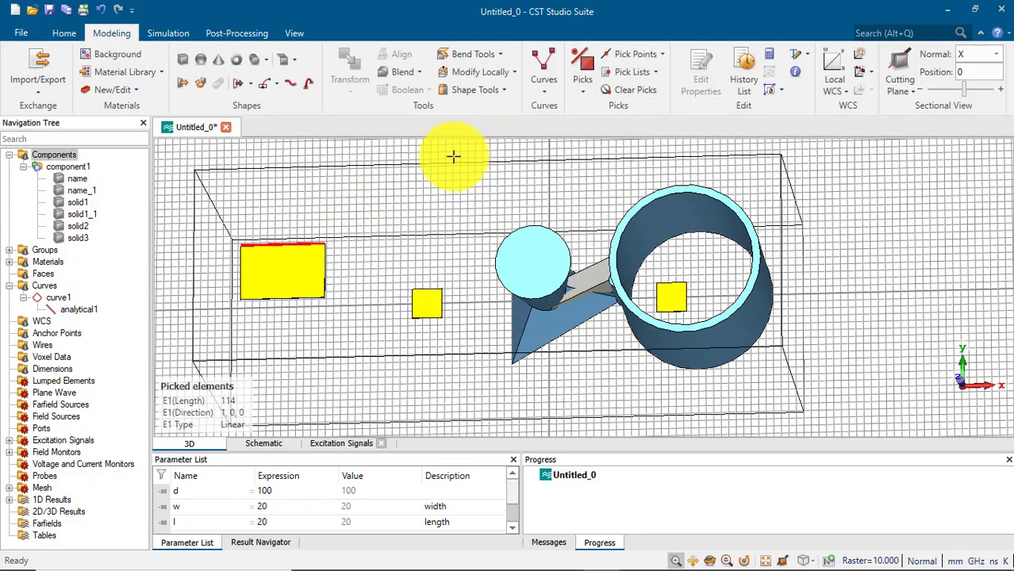
pyautogui.click(638, 89)
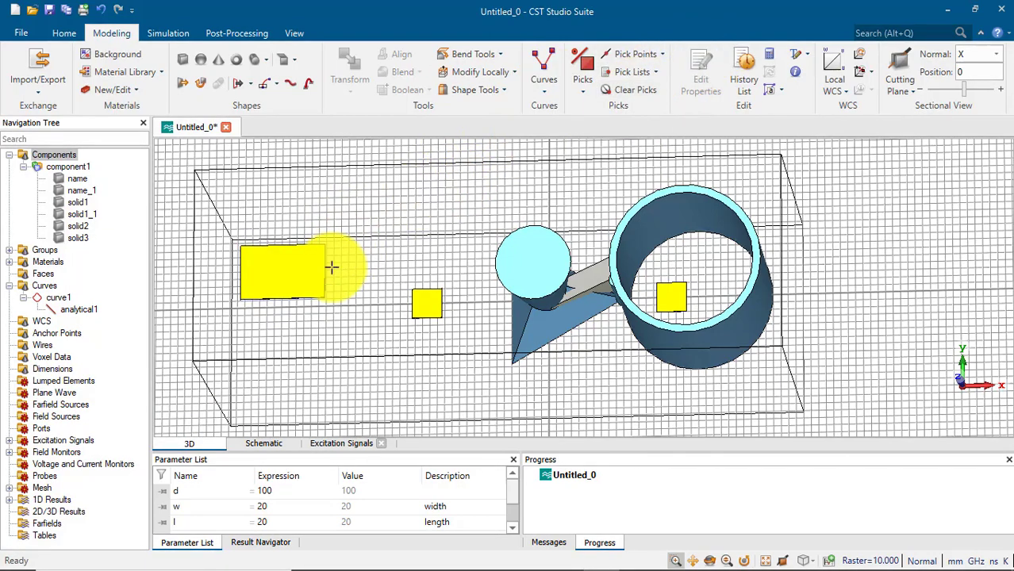
# - Pick the front face of solid3 and clear the pick
pyautogui.press('f')
pyautogui.click(288, 274)
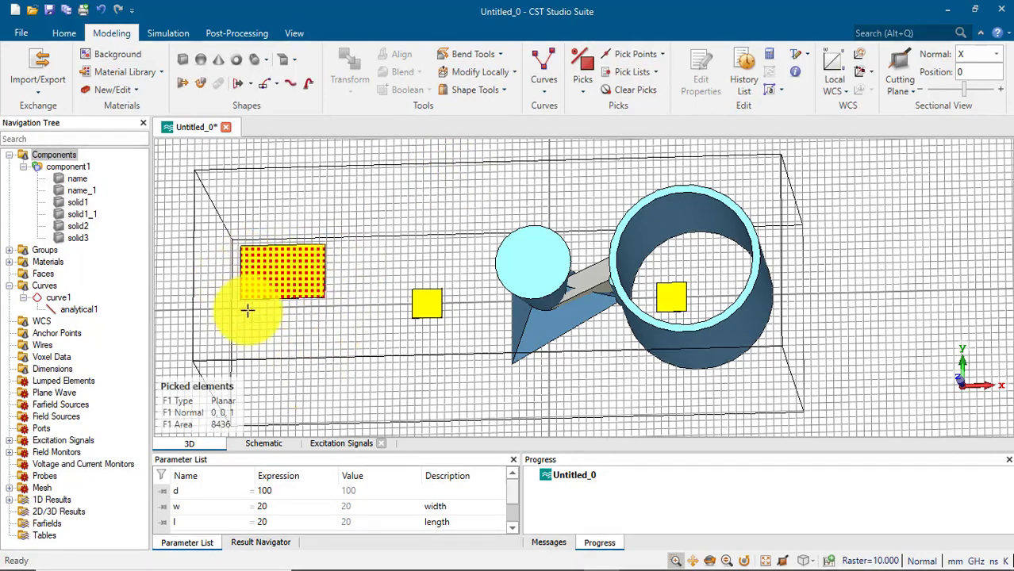
pyautogui.click(636, 93)
# - Pick the center of solid3's upper edge and align the local WCS with that point
pyautogui.click(585, 91)
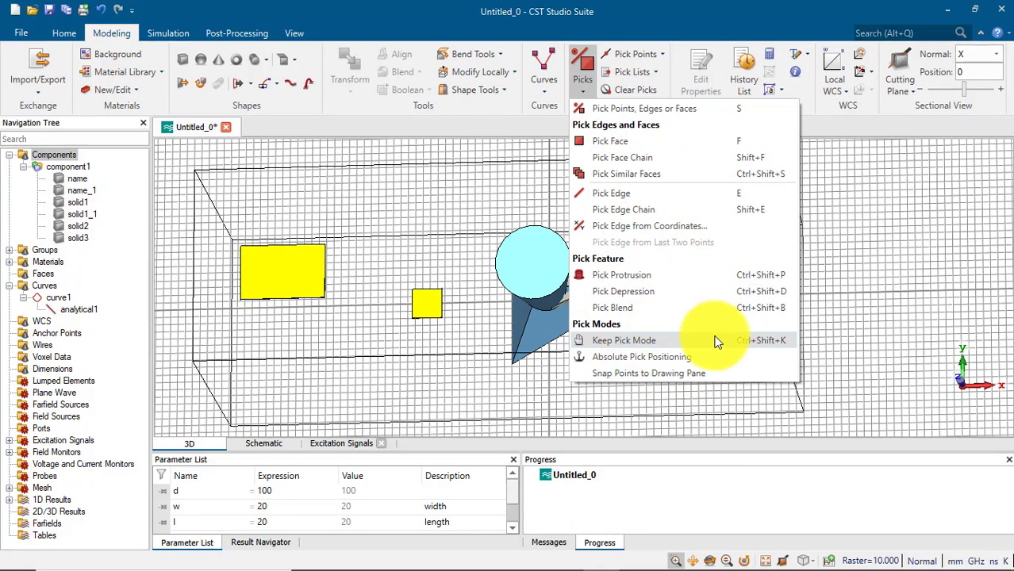
pyautogui.click(659, 54)
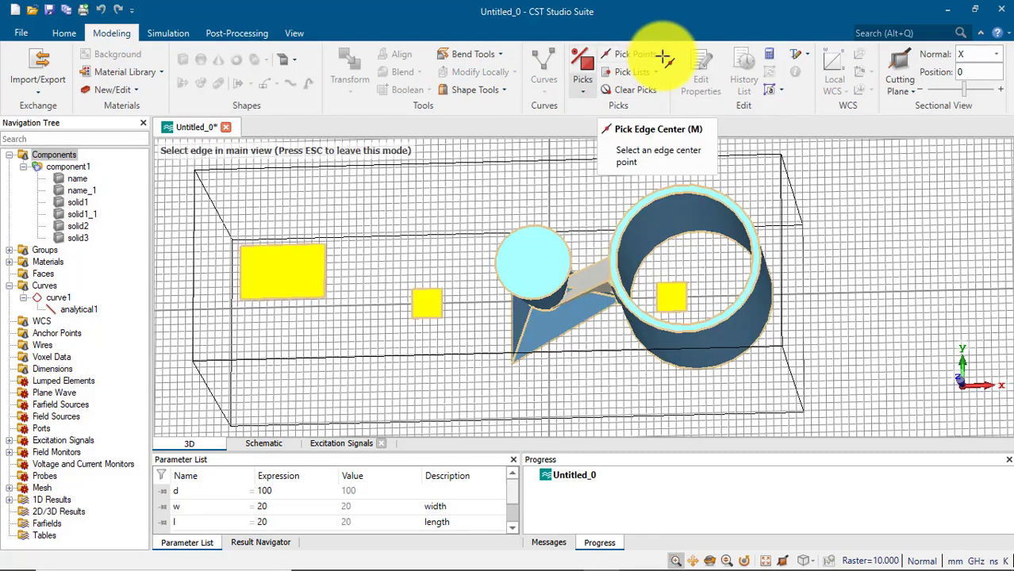
pyautogui.press('Escape')
pyautogui.click(663, 54)
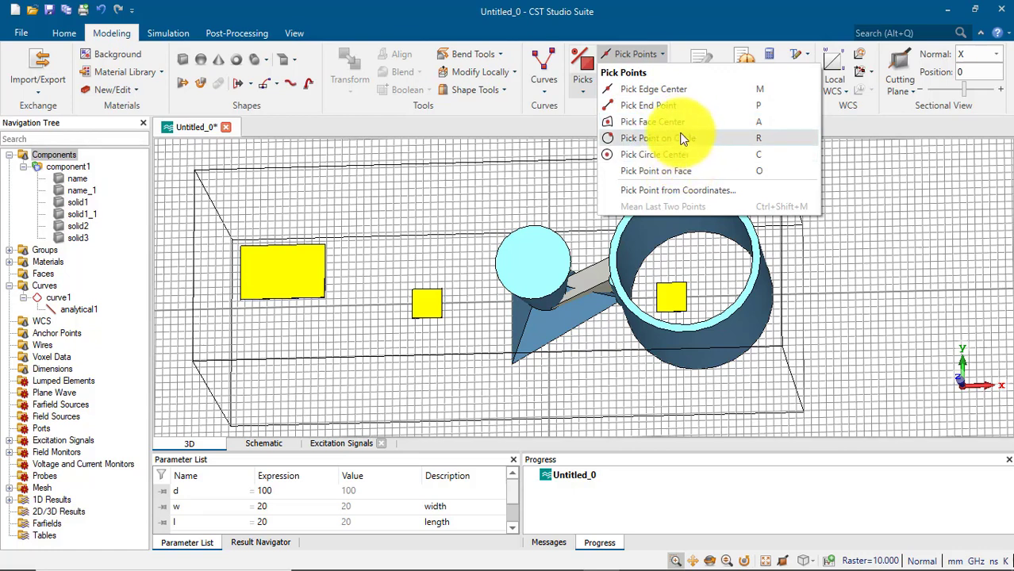
pyautogui.click(649, 90)
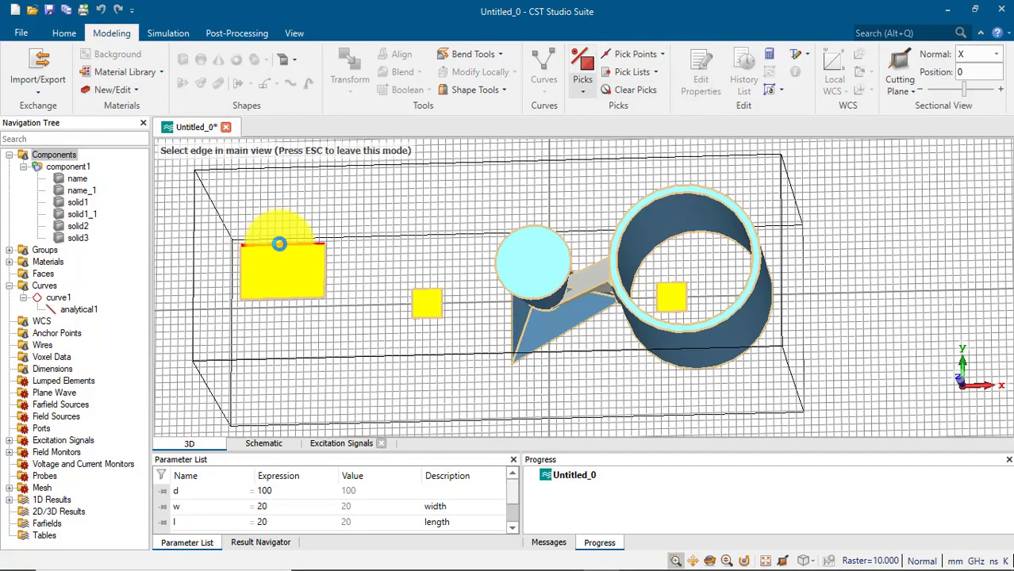
pyautogui.click(279, 243)
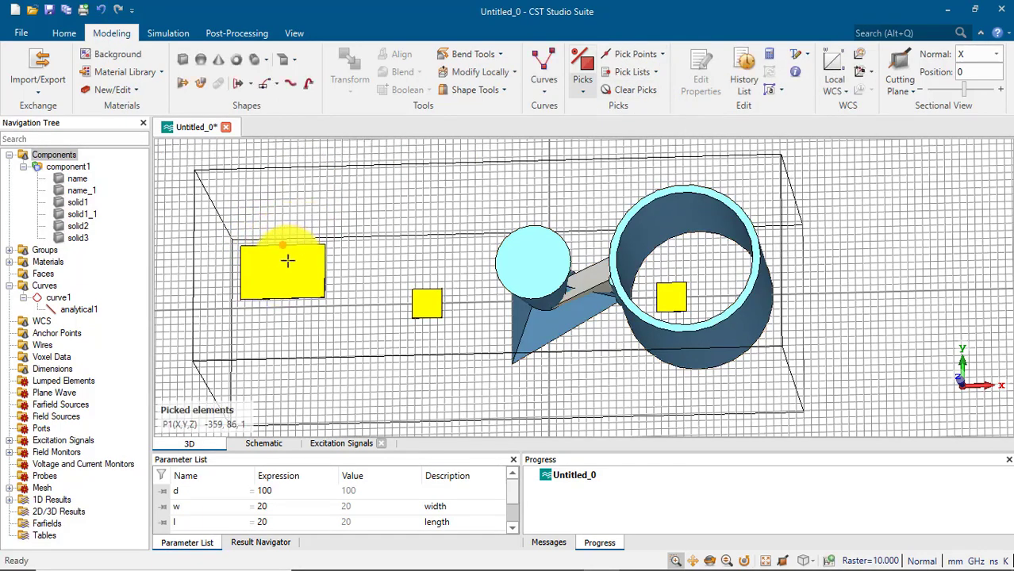
pyautogui.click(857, 71)
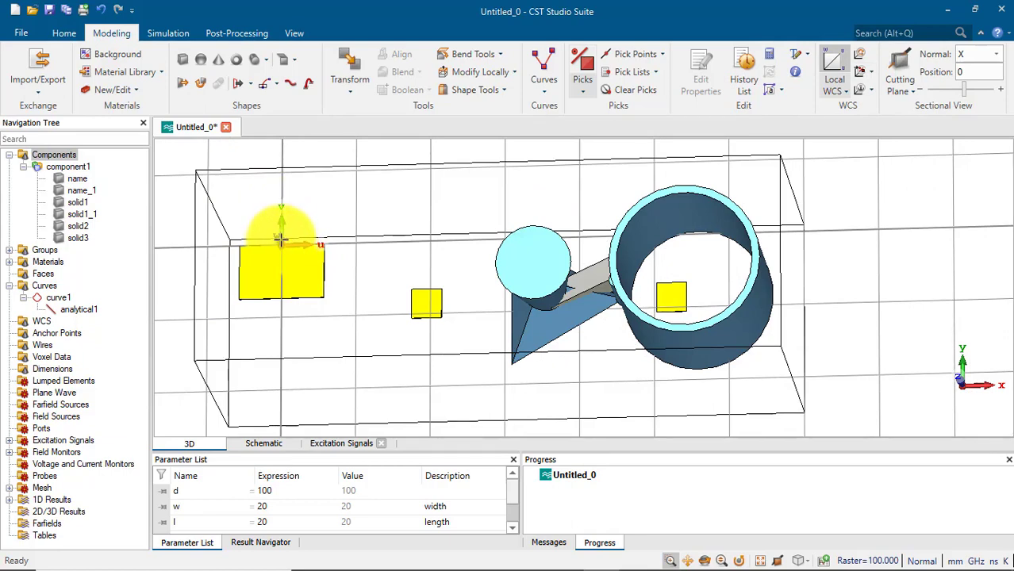
# - Return to global coordinates, pick solid3's front face and align the local WCS with that face
pyautogui.click(833, 58)
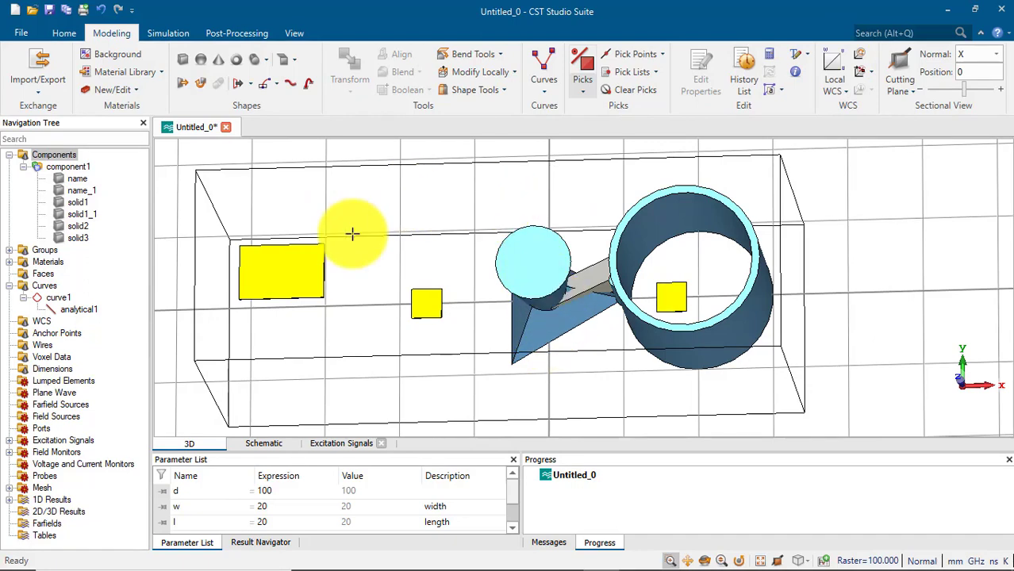
pyautogui.press('f')
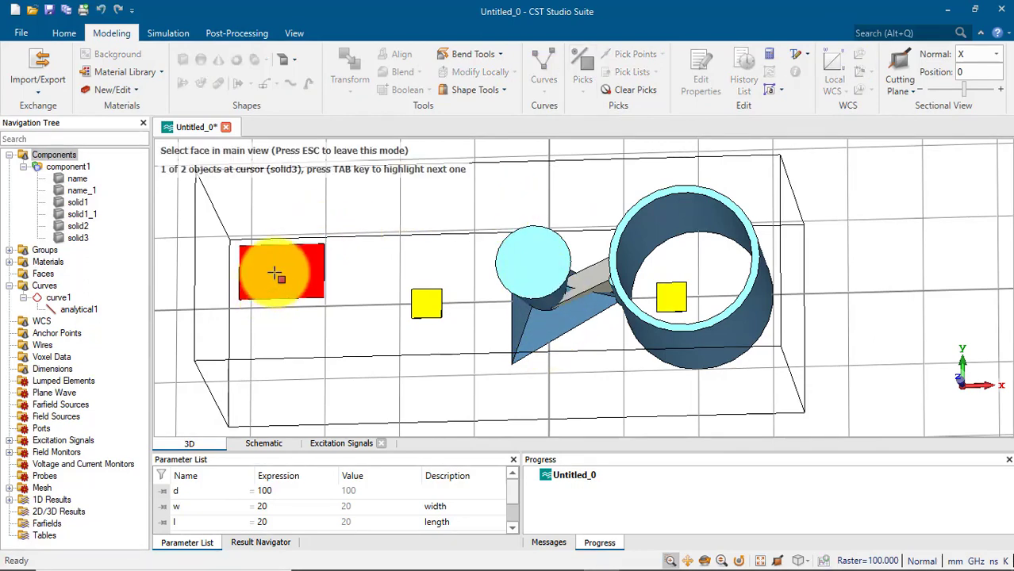
pyautogui.click(275, 274)
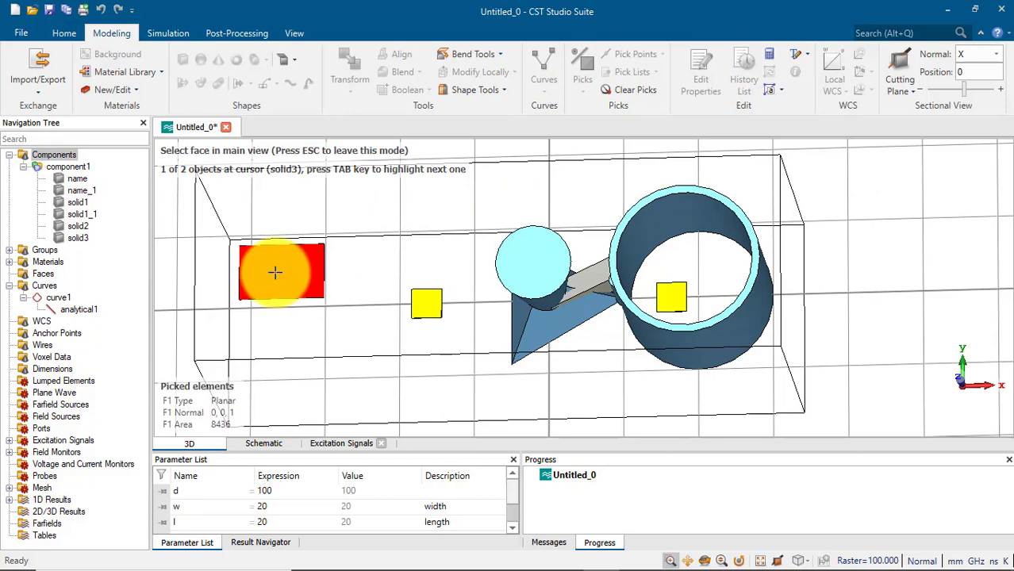
pyautogui.click(275, 273)
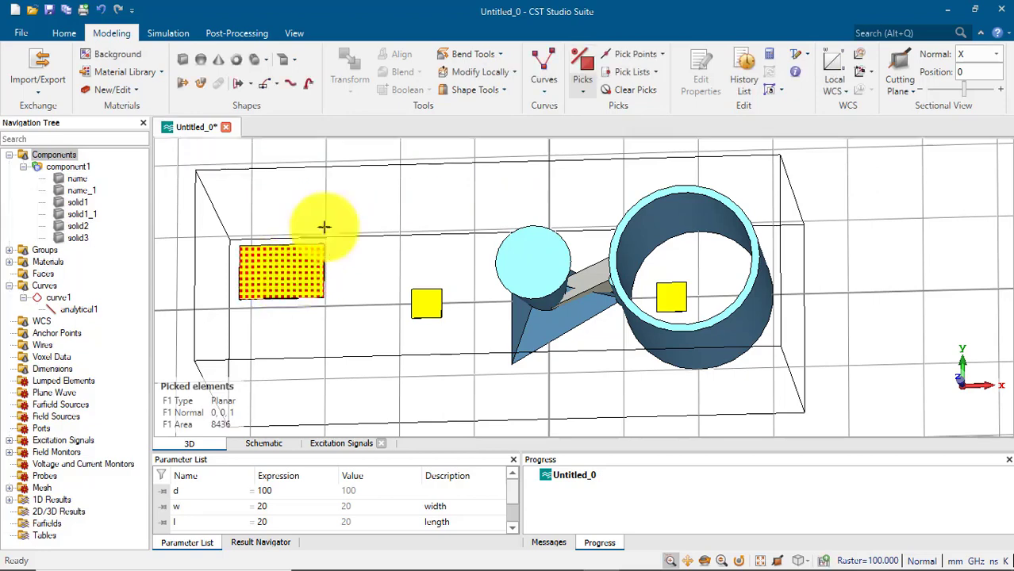
pyautogui.click(857, 72)
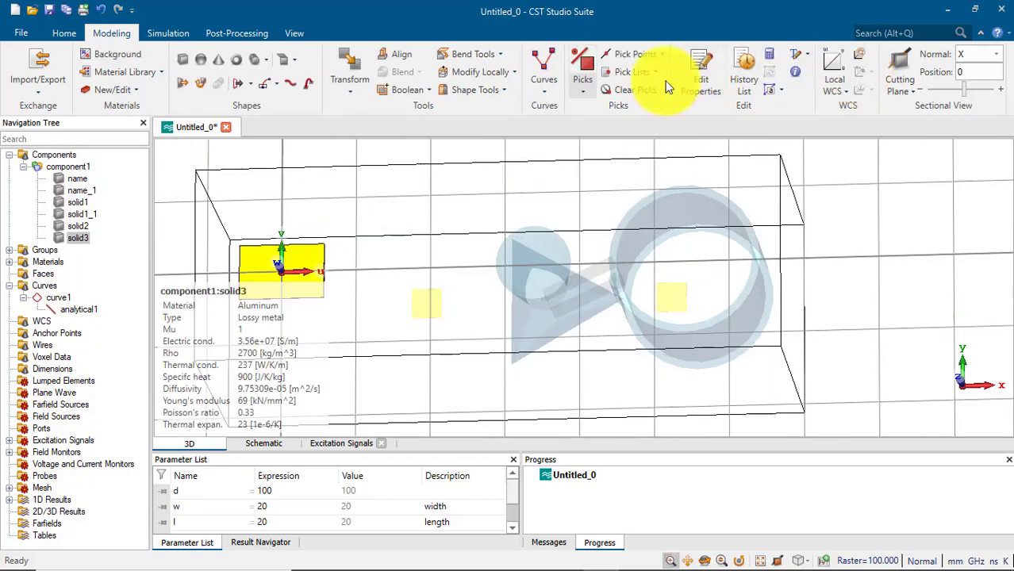
# - Examine solid3 with its aligned WCS axes, including its history tree down to the rectangle1 profile curve
pyautogui.moveTo(333, 253); pyautogui.dragTo(382, 217)
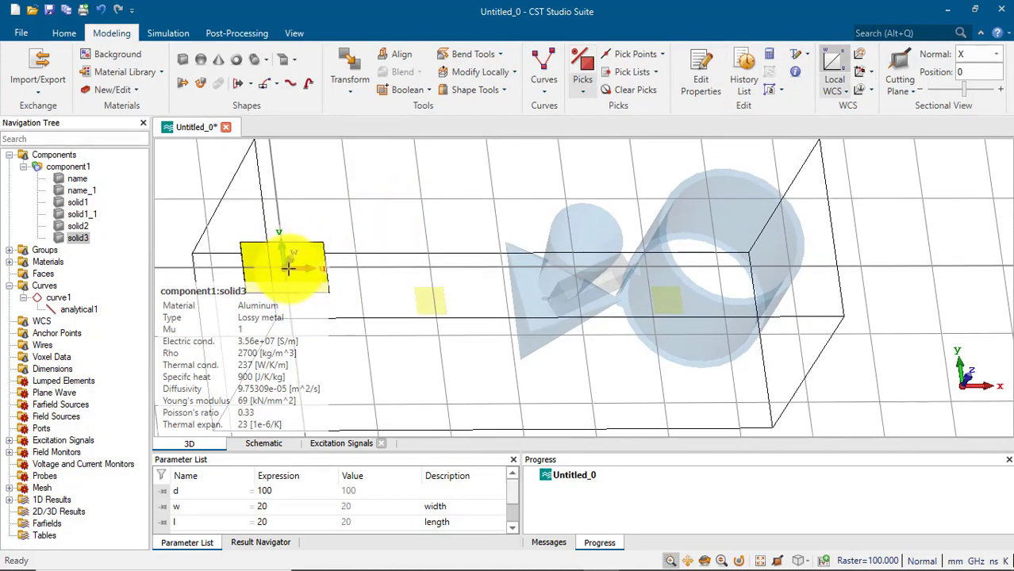
pyautogui.moveTo(288, 268); pyautogui.dragTo(412, 238)
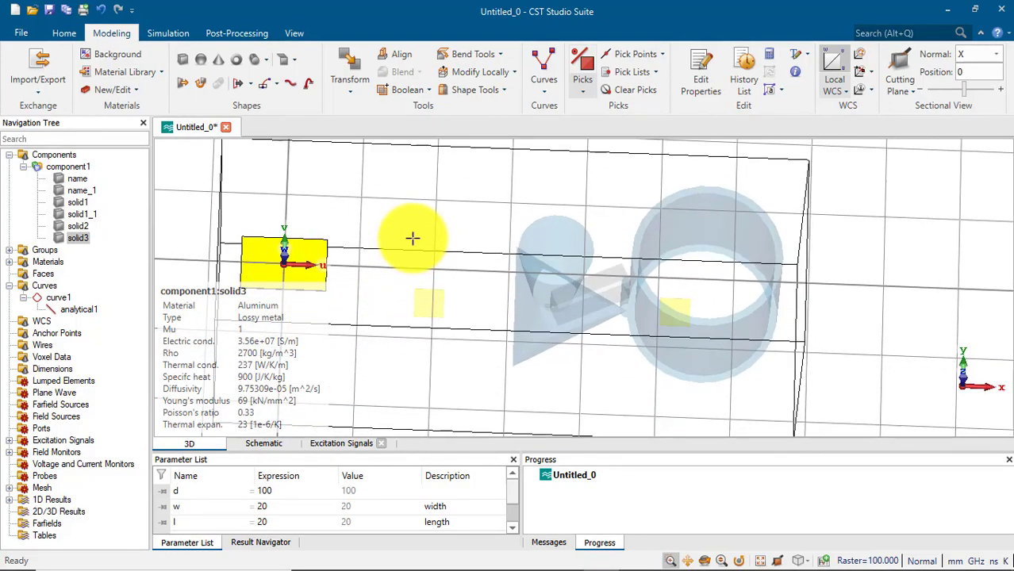
pyautogui.click(692, 87)
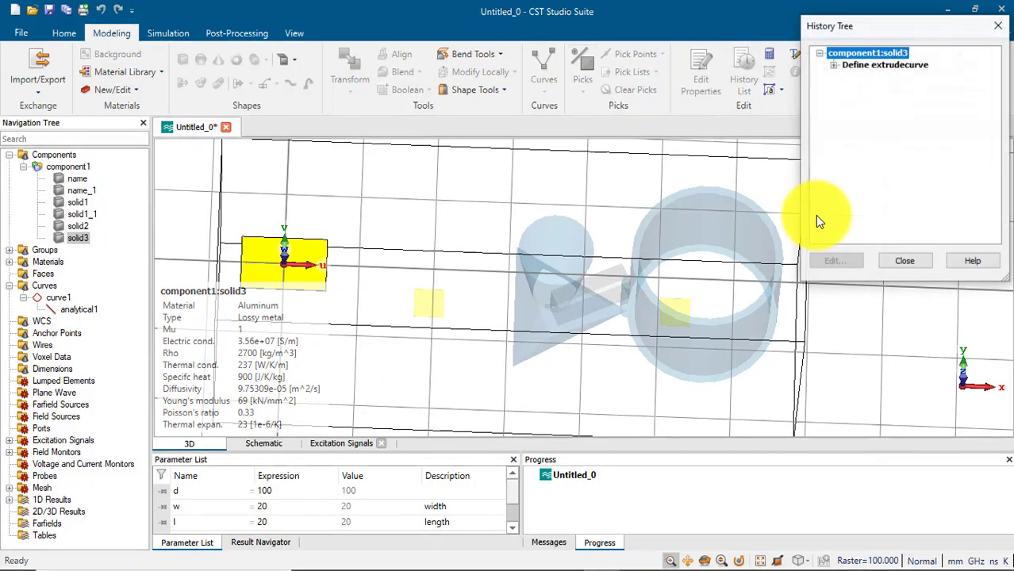
pyautogui.click(847, 76)
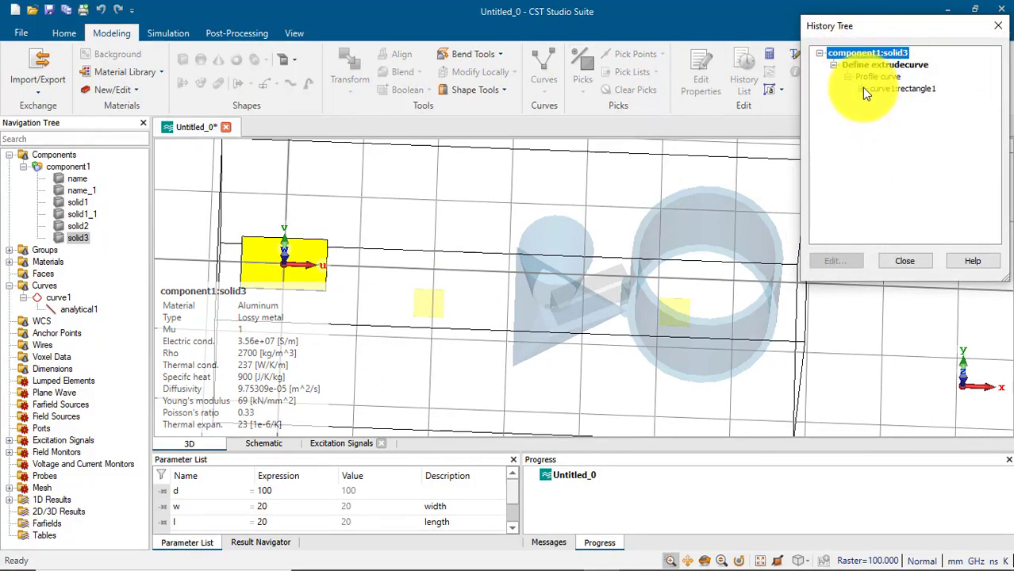
pyautogui.click(861, 88)
pyautogui.click(903, 261)
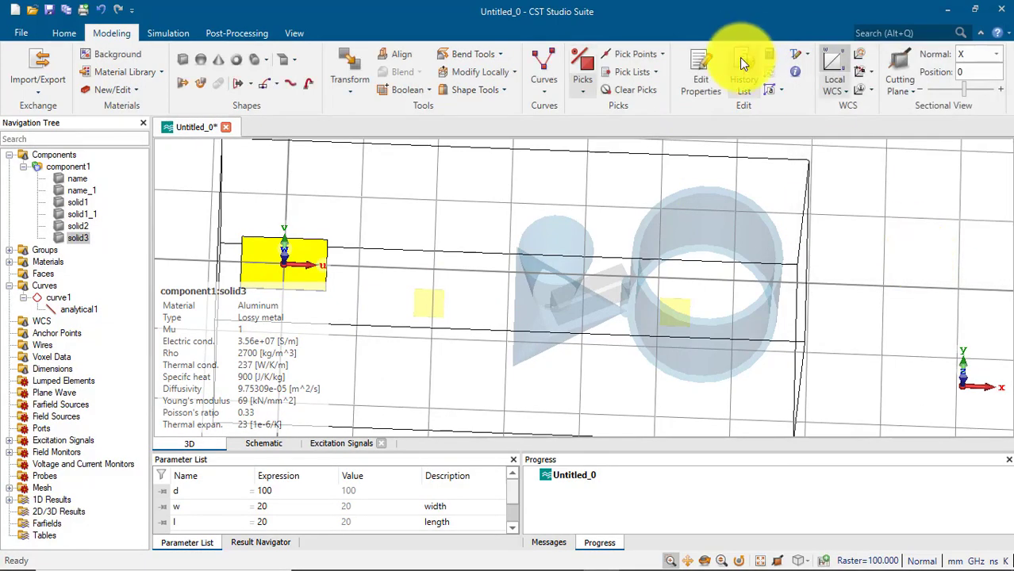
# - Review the full modeling history list and examine the code of the solid3 extrude profile entry
pyautogui.click(743, 75)
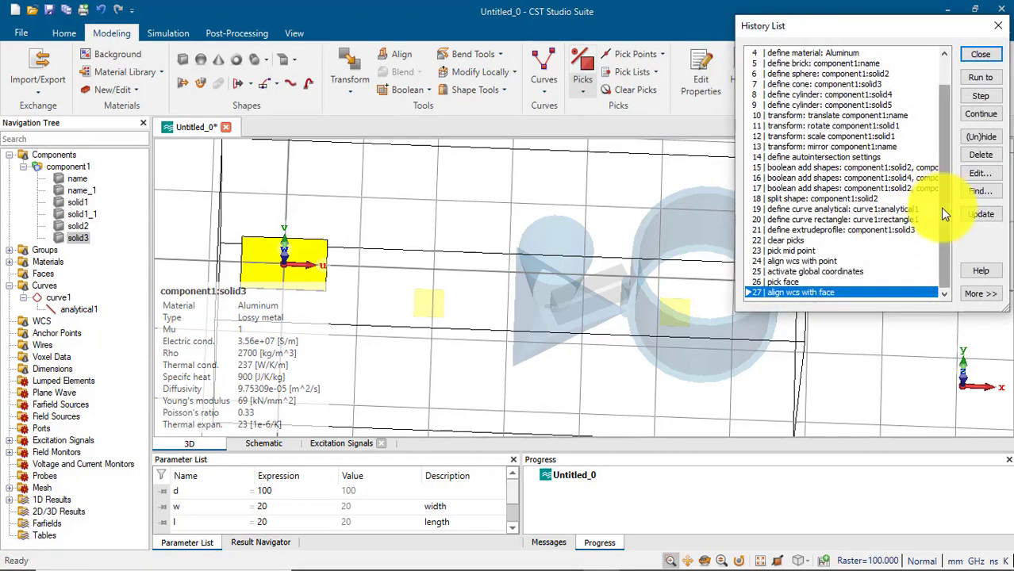
pyautogui.moveTo(943, 215); pyautogui.dragTo(938, 82)
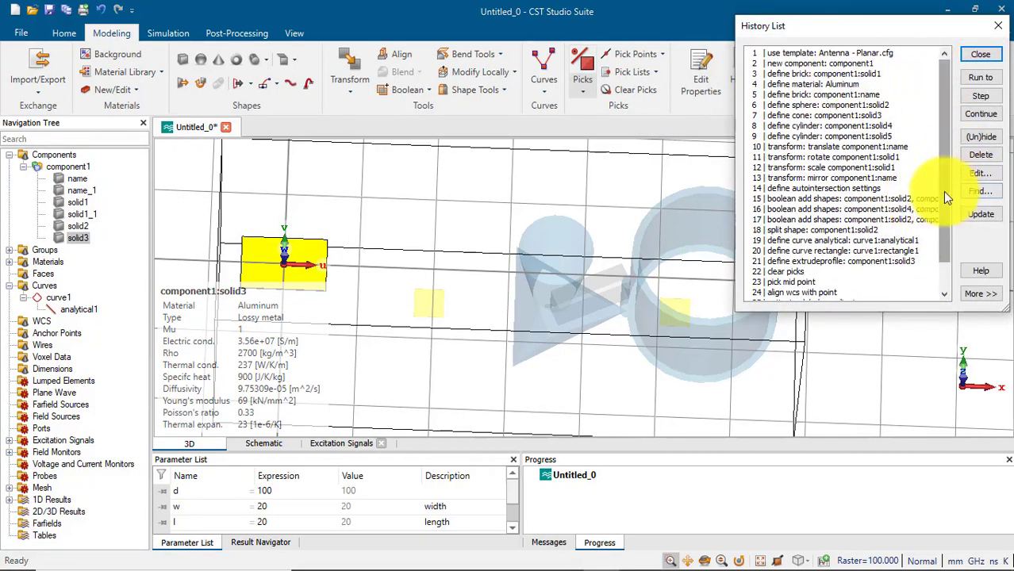
pyautogui.moveTo(945, 197); pyautogui.dragTo(939, 296)
pyautogui.click(767, 227)
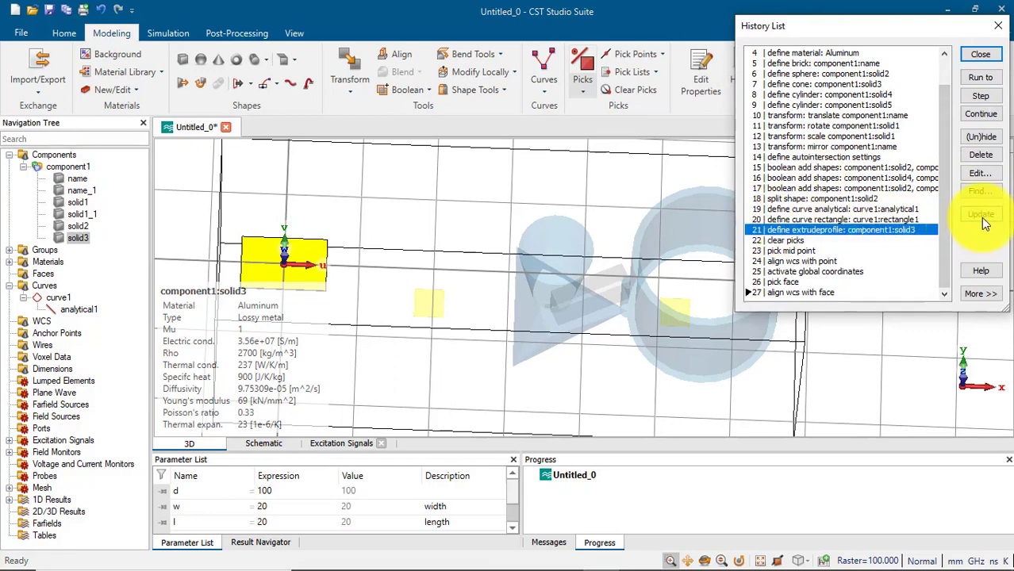
pyautogui.click(987, 175)
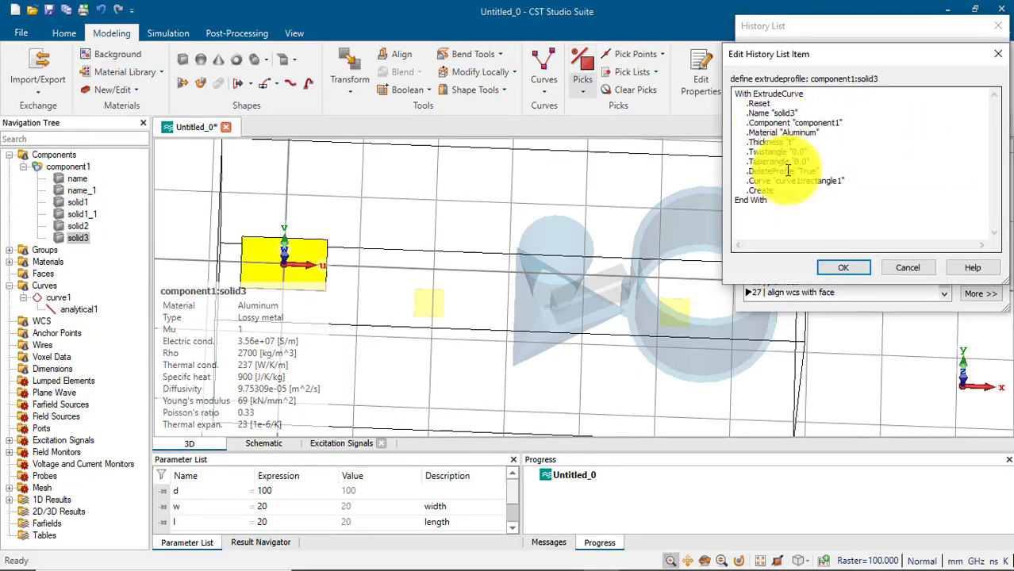
pyautogui.click(906, 269)
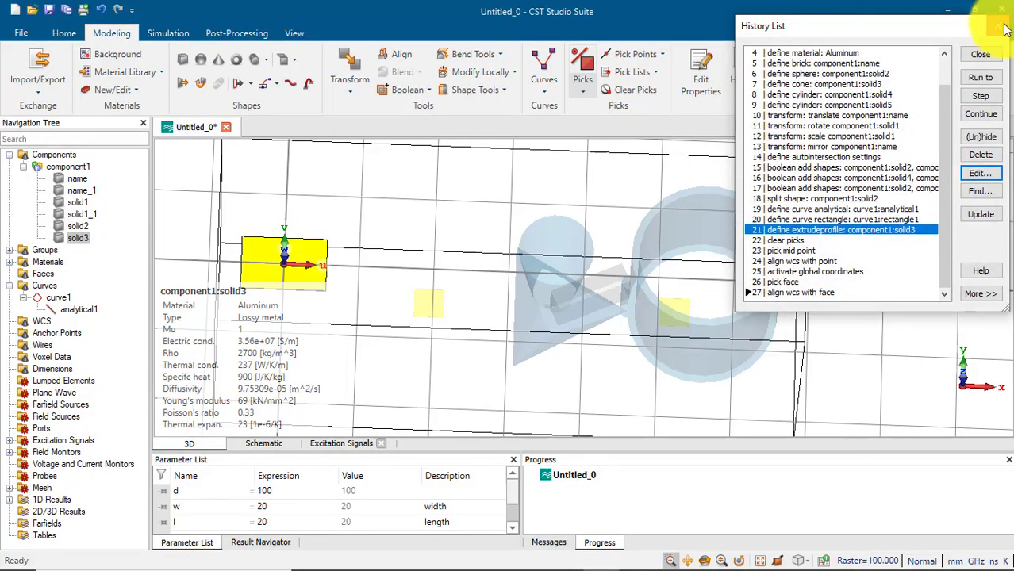
pyautogui.click(1004, 29)
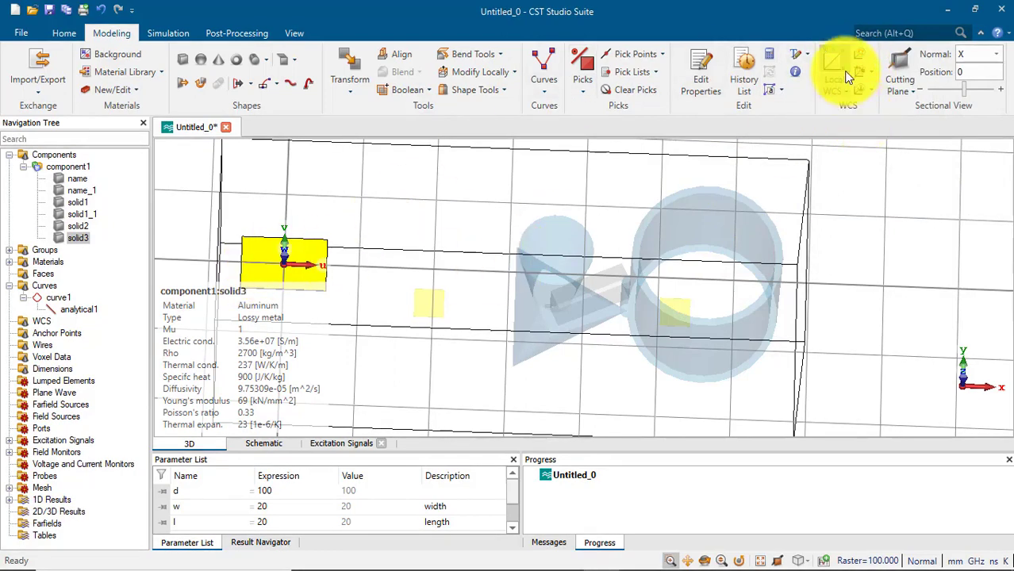
# - Preview a 180-degree rotation of the local WCS about its V axis
pyautogui.click(871, 75)
pyautogui.click(862, 58)
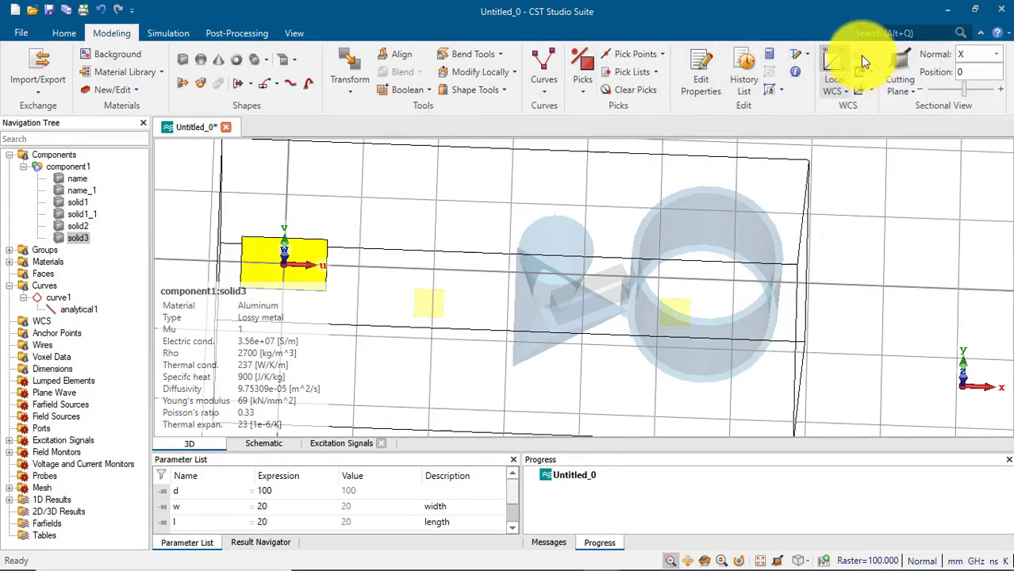
pyautogui.click(862, 56)
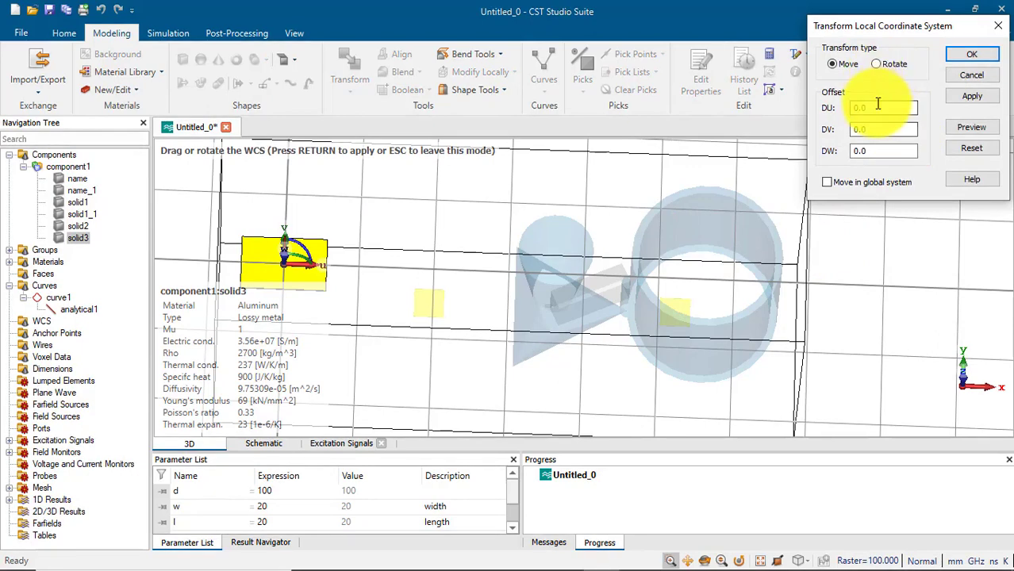
pyautogui.click(876, 64)
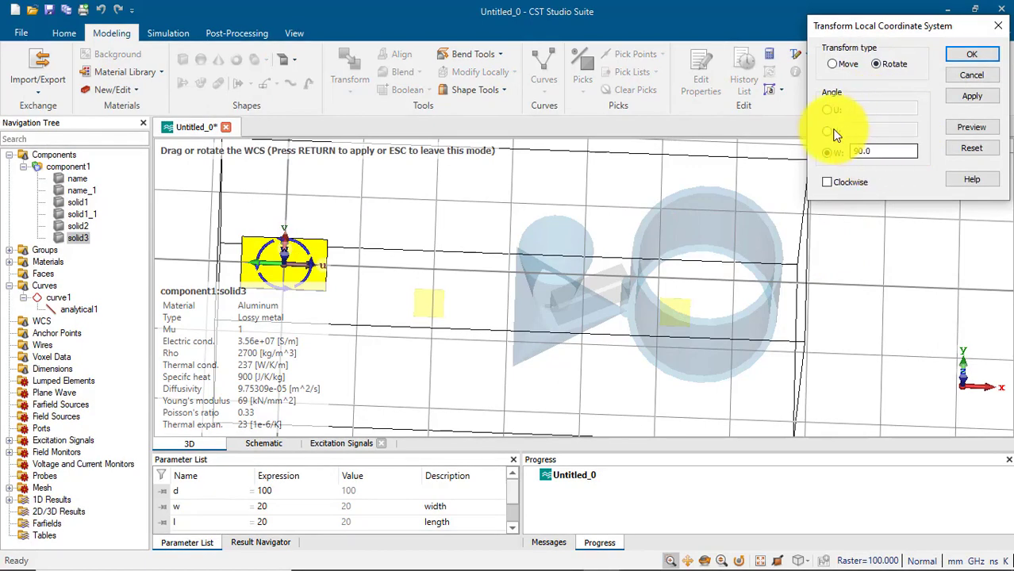
pyautogui.doubleClick(873, 132)
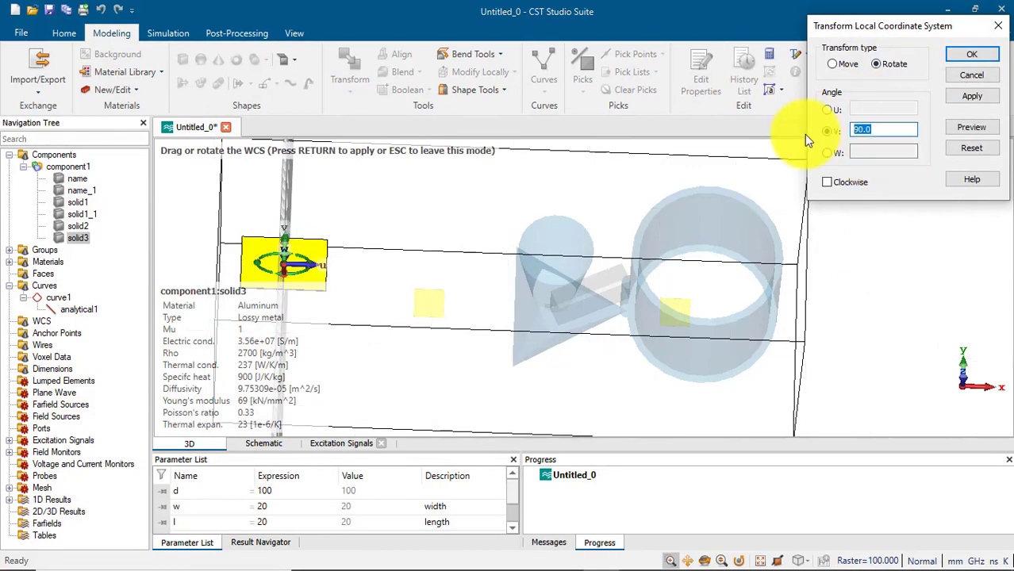
pyautogui.write('180')
pyautogui.click(971, 127)
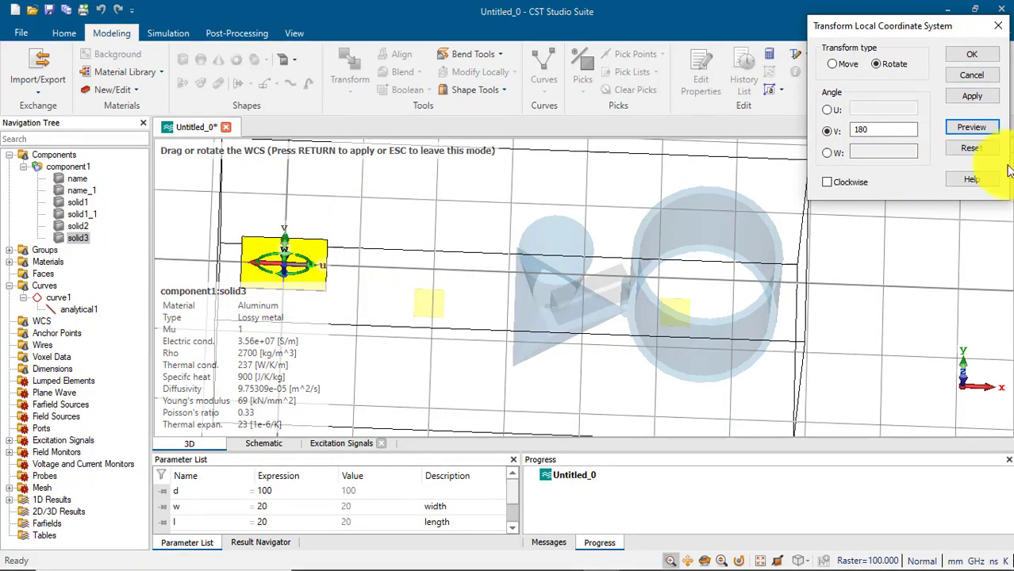
pyautogui.click(971, 54)
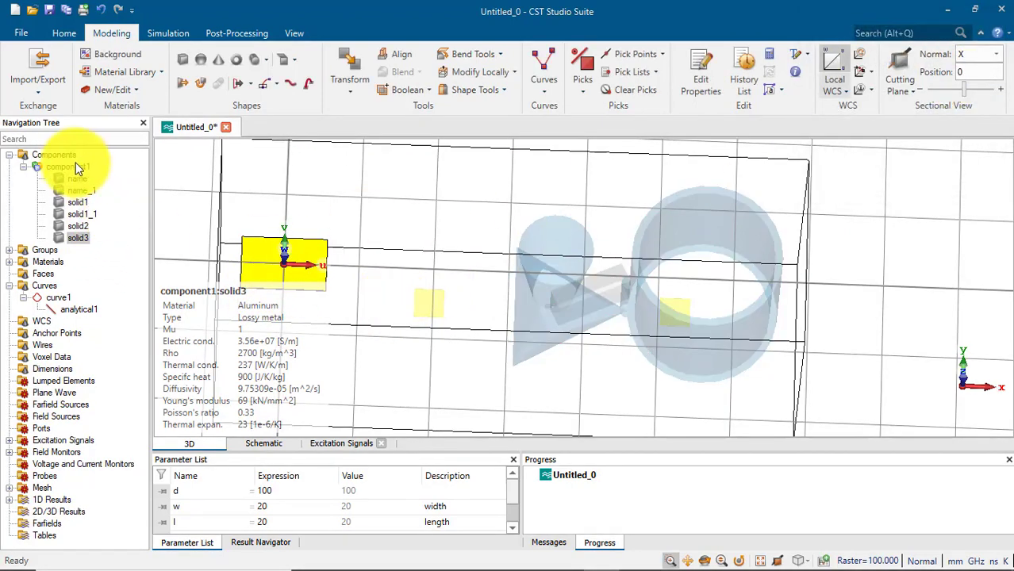
# - Pick the upper corner of solid3 on its +x side as an end point and align the local WCS with it
pyautogui.click(54, 155)
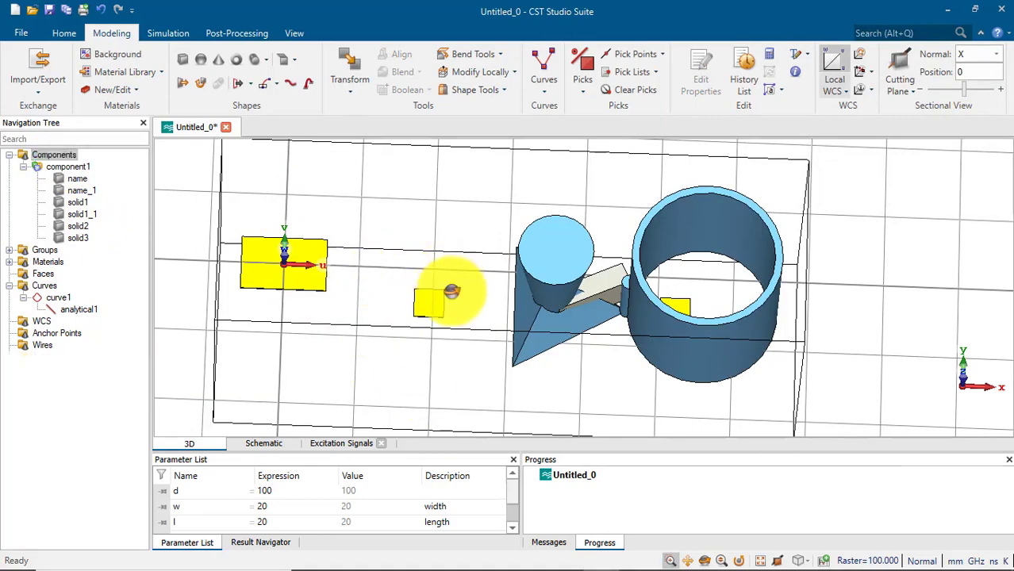
pyautogui.moveTo(453, 290); pyautogui.dragTo(302, 208)
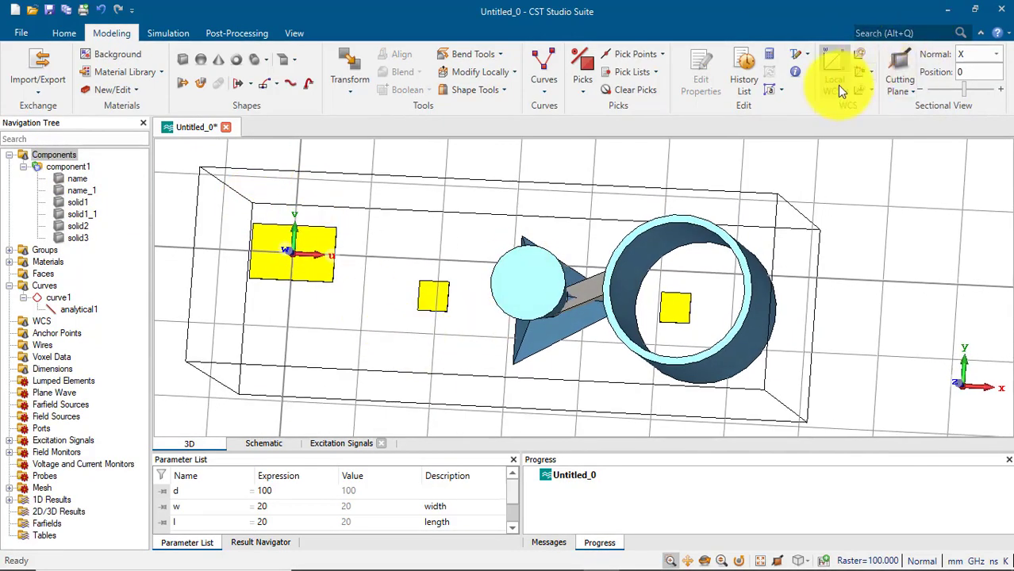
pyautogui.moveTo(401, 276); pyautogui.dragTo(167, 364)
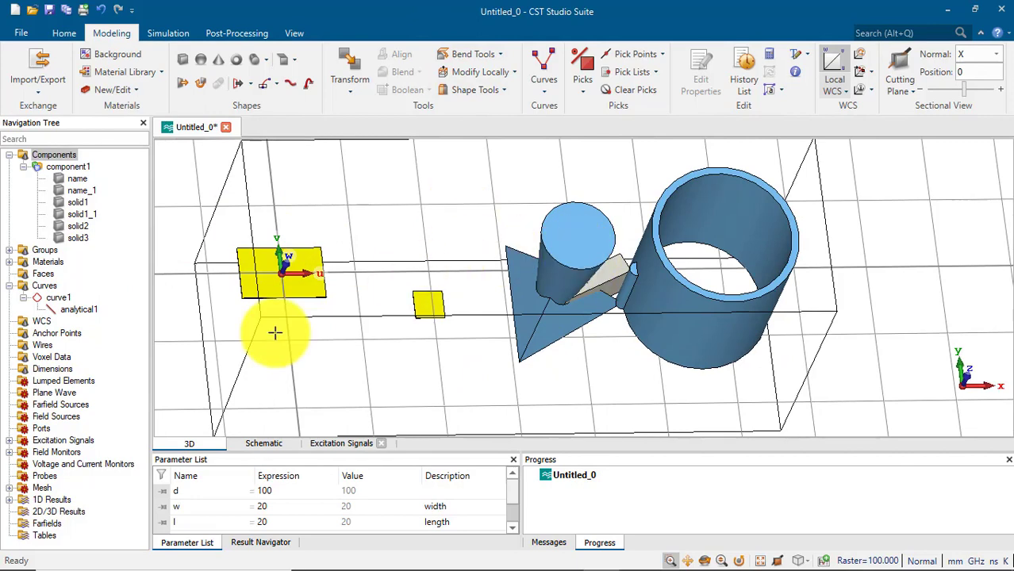
pyautogui.press('p')
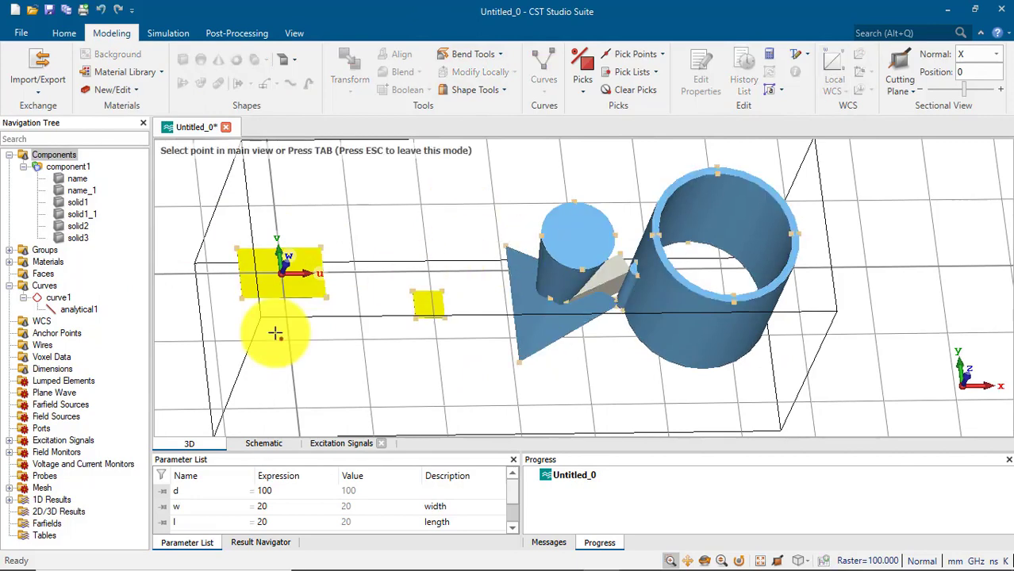
pyautogui.doubleClick(321, 248)
pyautogui.click(857, 73)
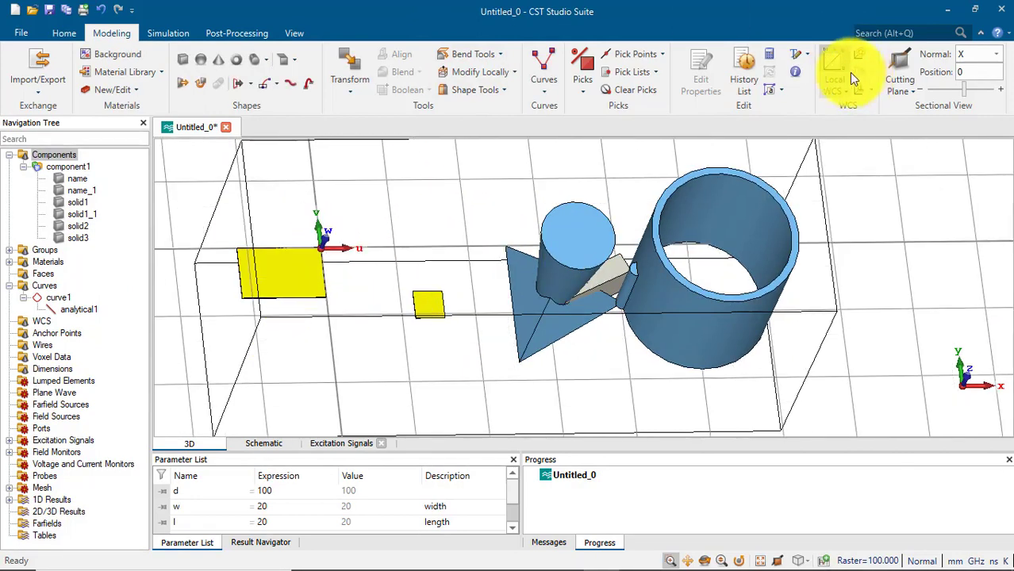
pyautogui.moveTo(362, 257); pyautogui.dragTo(484, 255)
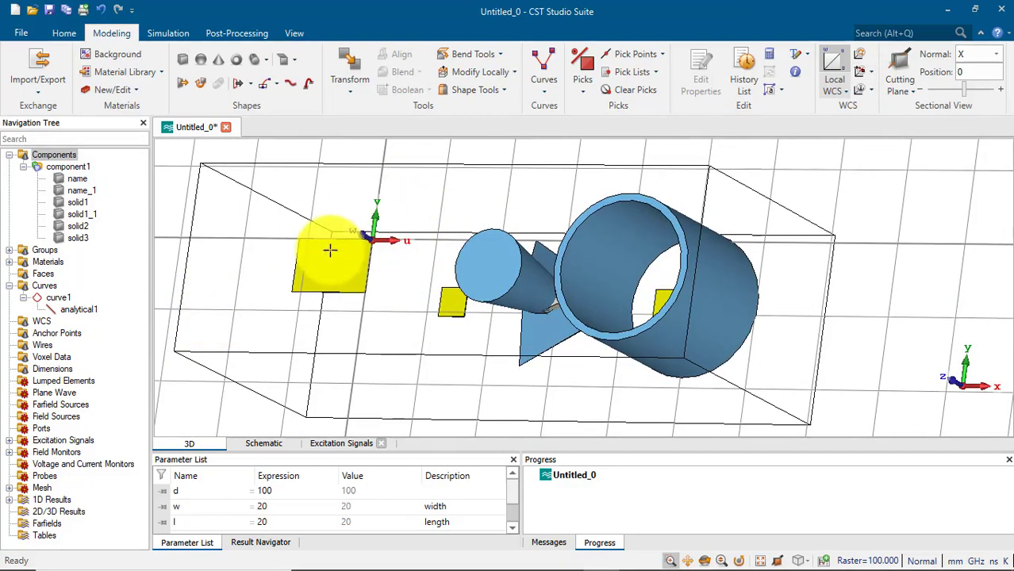
# - Review the available pick point, edge and face options, and return to the global coordinate system
pyautogui.click(661, 53)
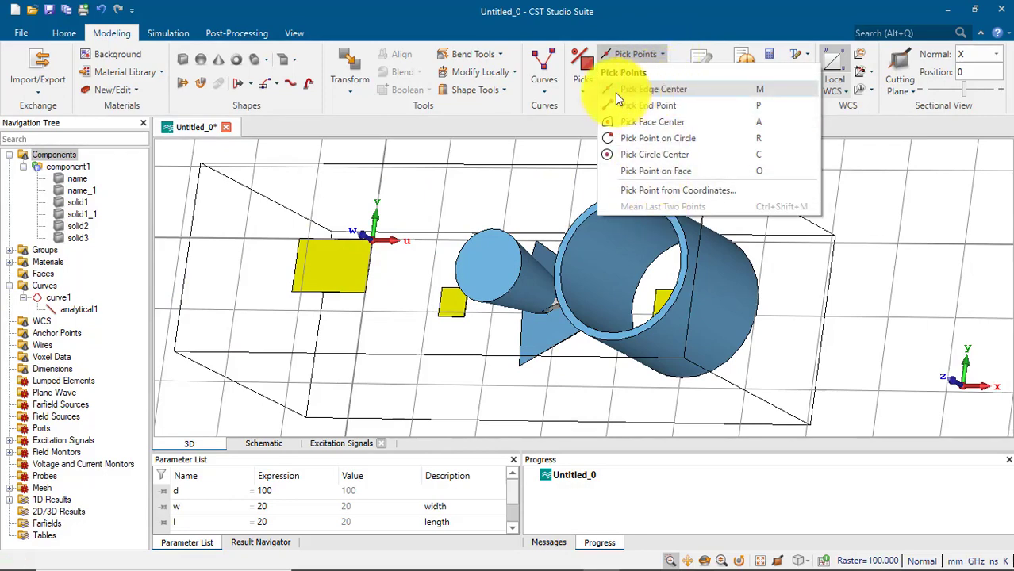
pyautogui.click(579, 87)
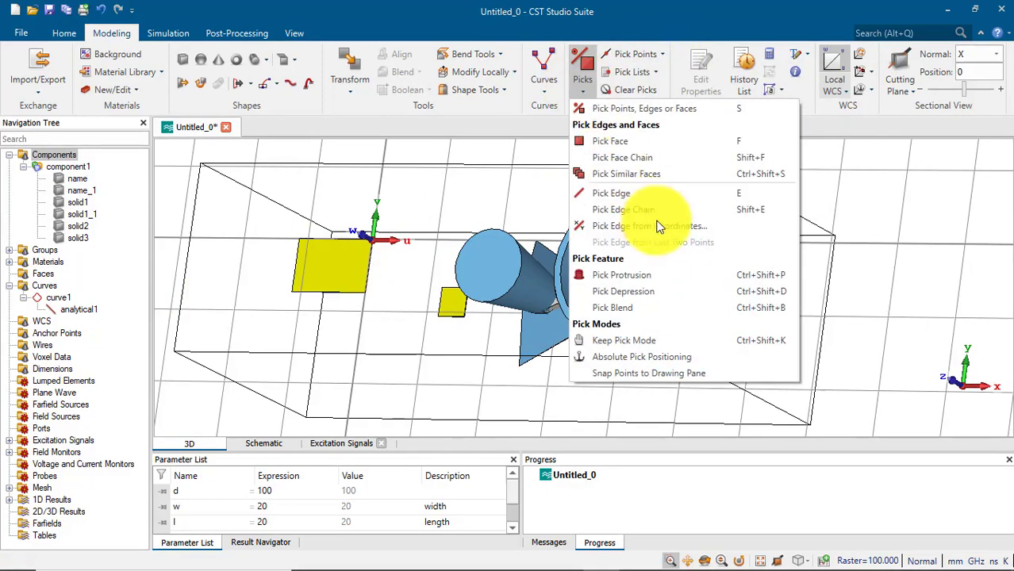
pyautogui.click(476, 187)
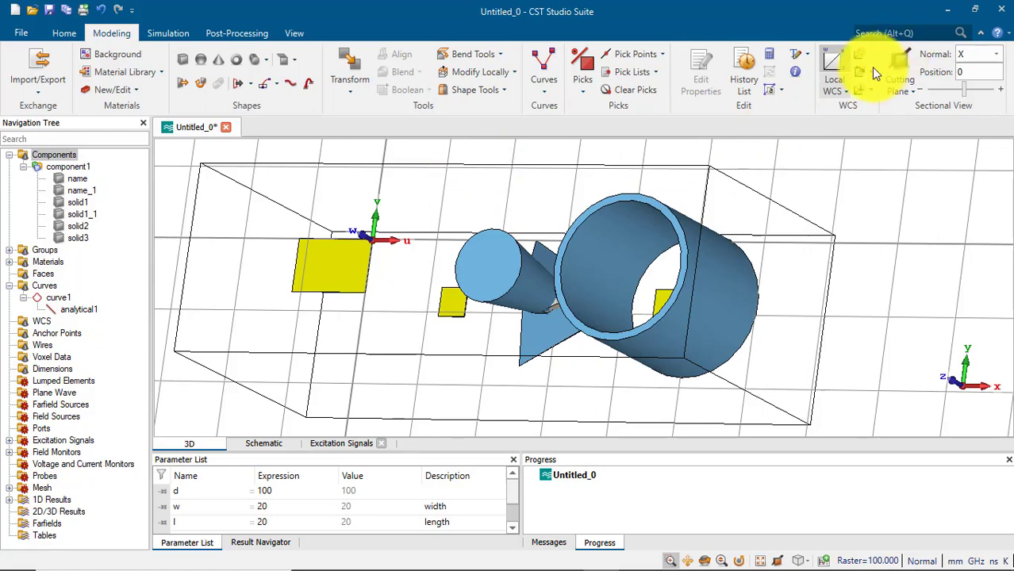
pyautogui.click(833, 73)
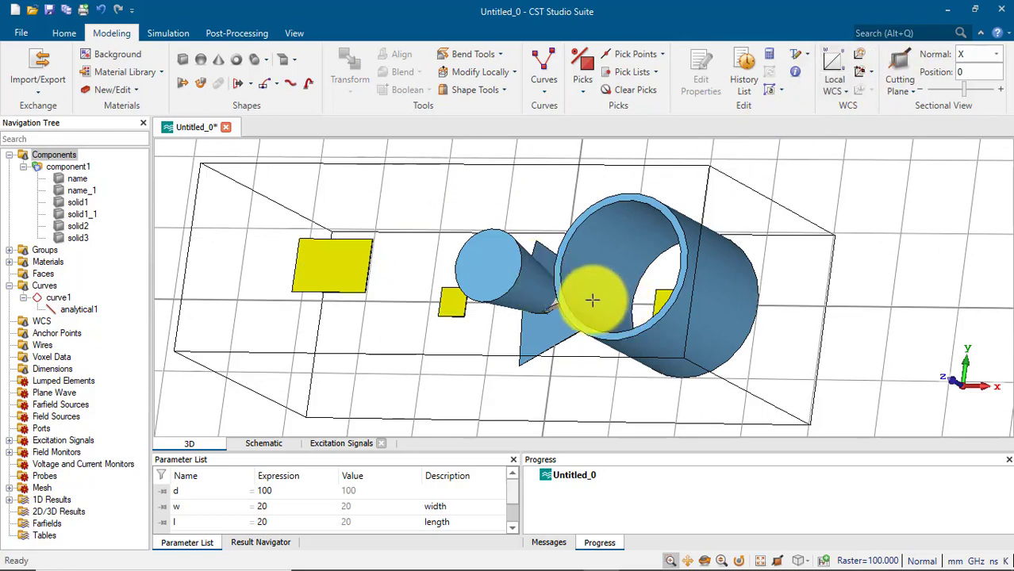
pyautogui.press('space')
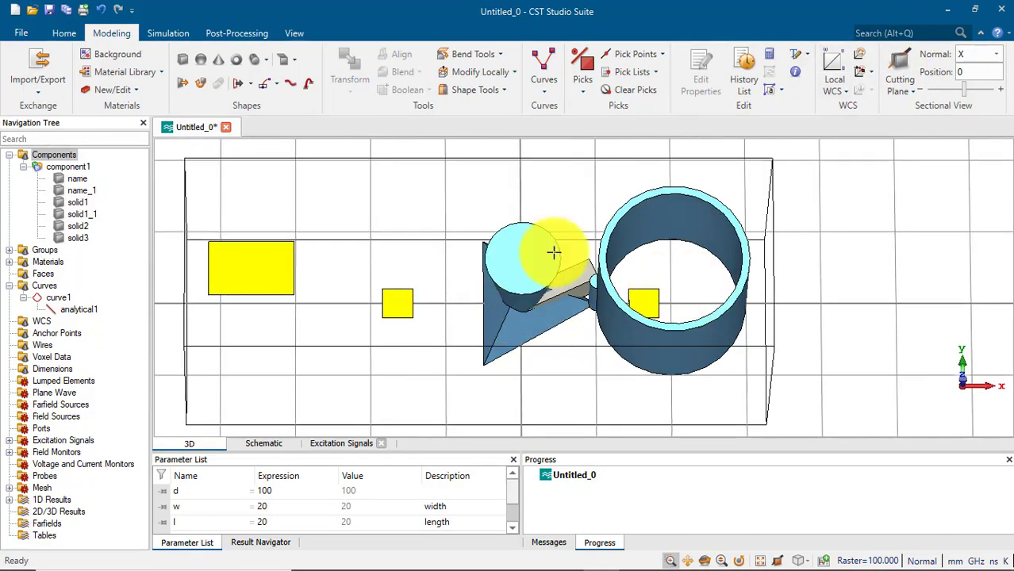
# - Enable a cutting plane normal to X at position 0 and examine the sectioned solids from several angles
pyautogui.click(899, 63)
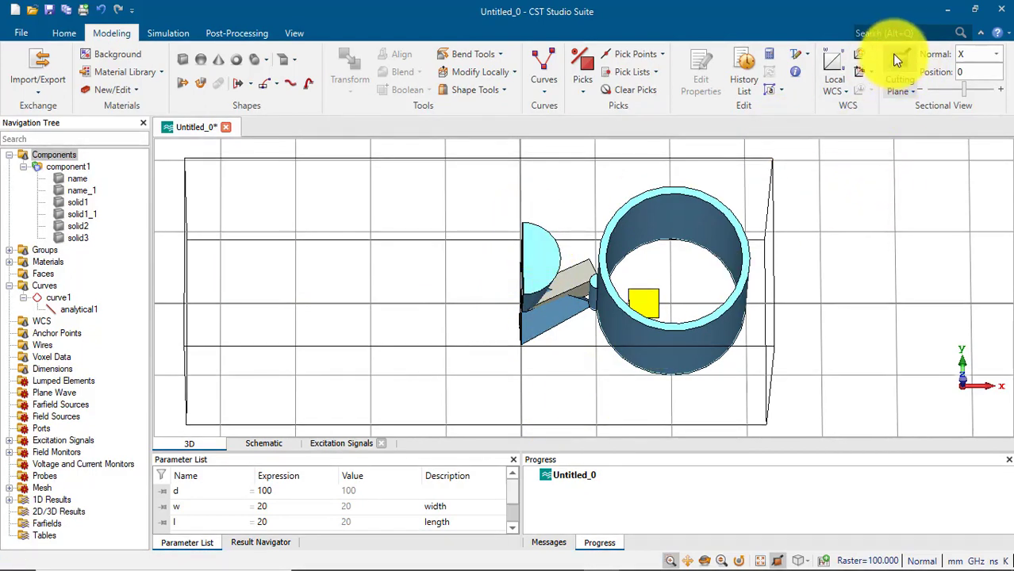
pyautogui.click(891, 53)
pyautogui.click(893, 55)
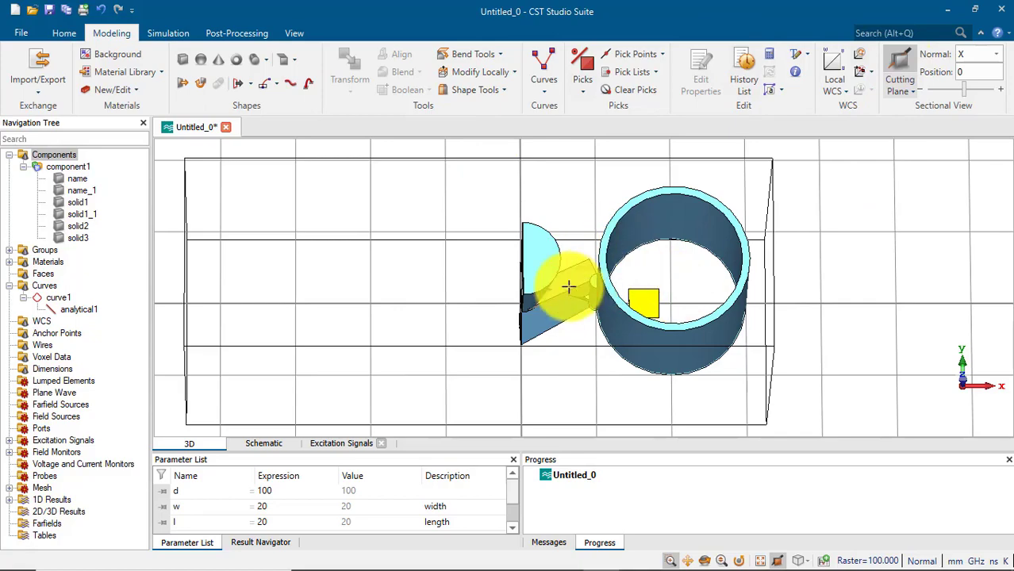
pyautogui.moveTo(562, 286); pyautogui.dragTo(730, 262)
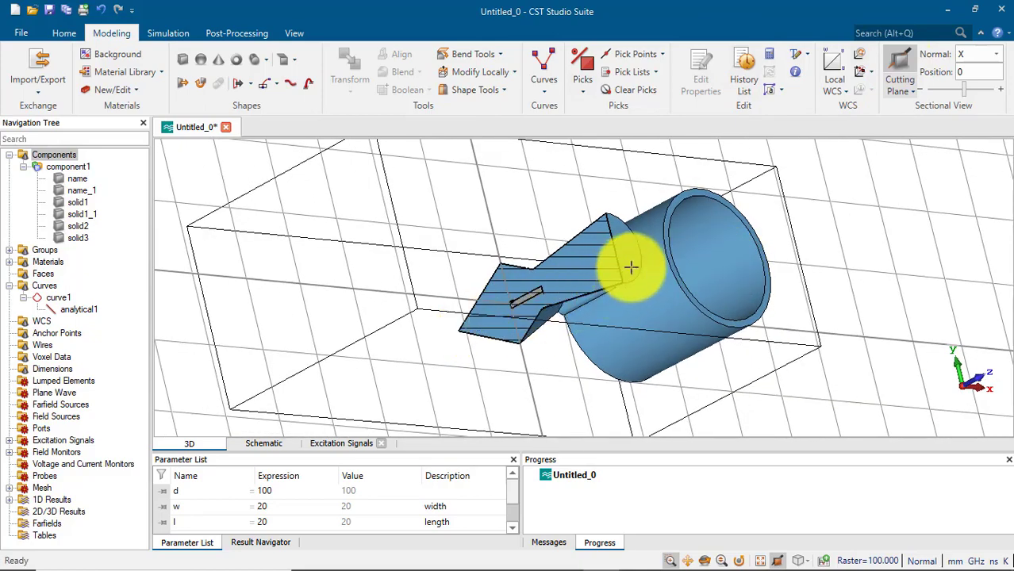
pyautogui.press('space')
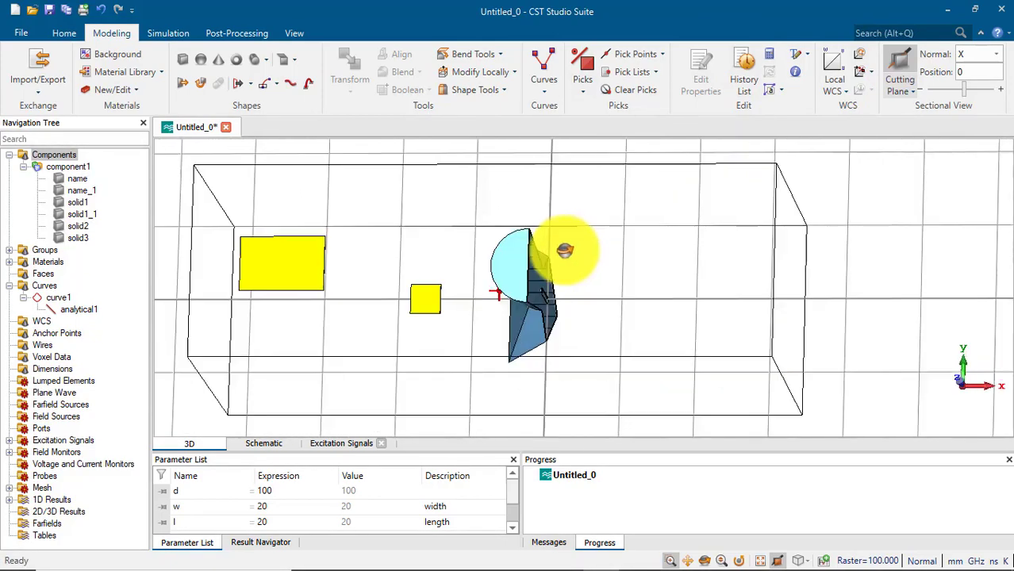
pyautogui.moveTo(591, 240); pyautogui.dragTo(708, 196)
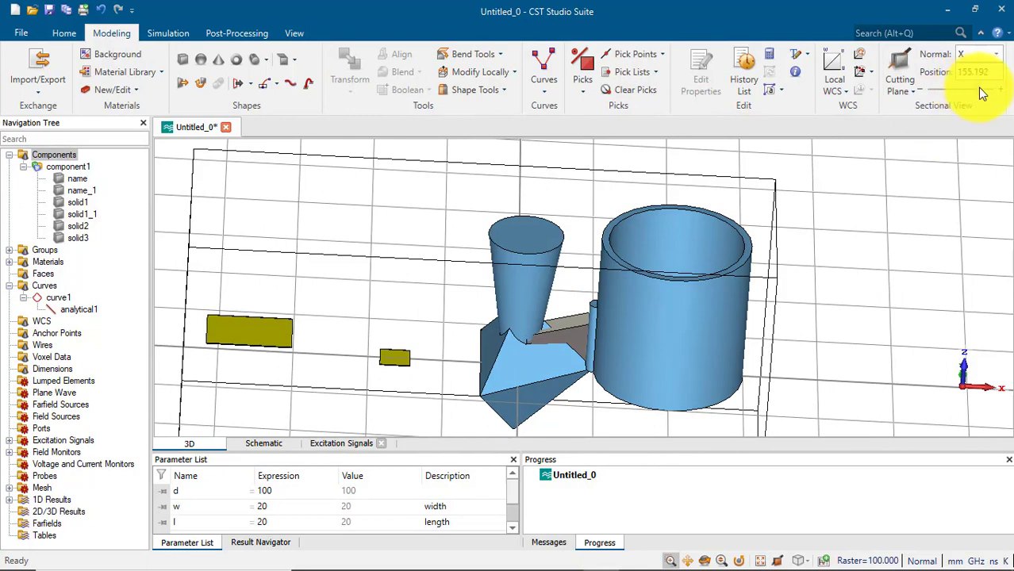
# - Shift the X-normal cutting plane to position 116.394 and back to 0, examining the sections through the cylinder and cone
pyautogui.moveTo(977, 89); pyautogui.dragTo(1001, 80)
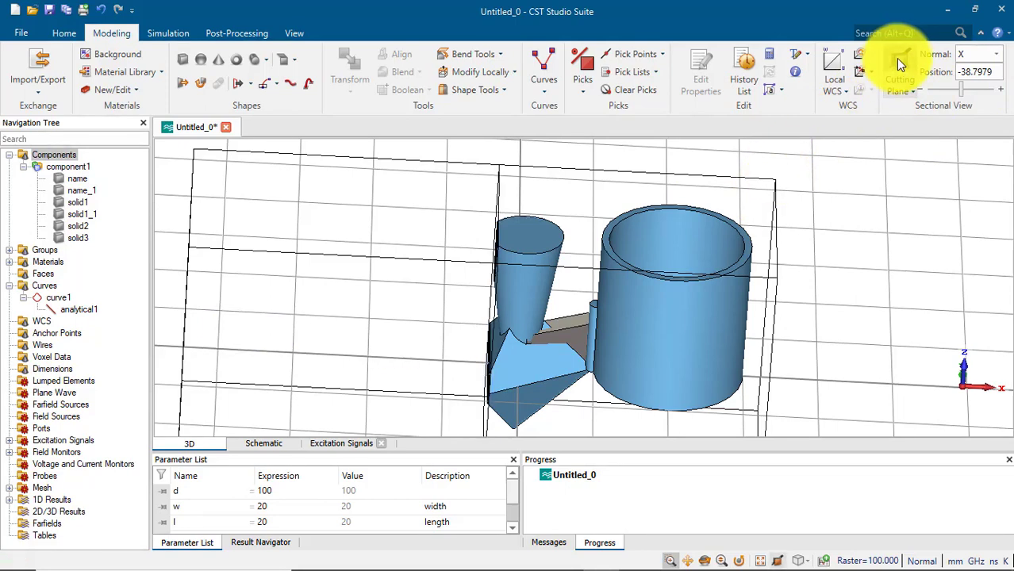
pyautogui.moveTo(959, 90); pyautogui.dragTo(971, 90)
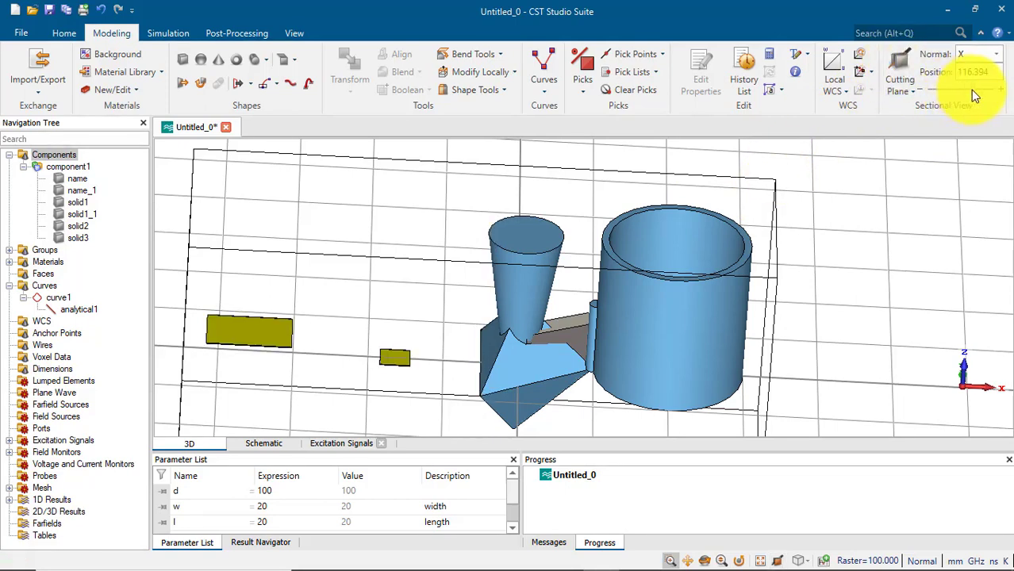
pyautogui.click(896, 72)
pyautogui.moveTo(690, 238); pyautogui.dragTo(599, 272)
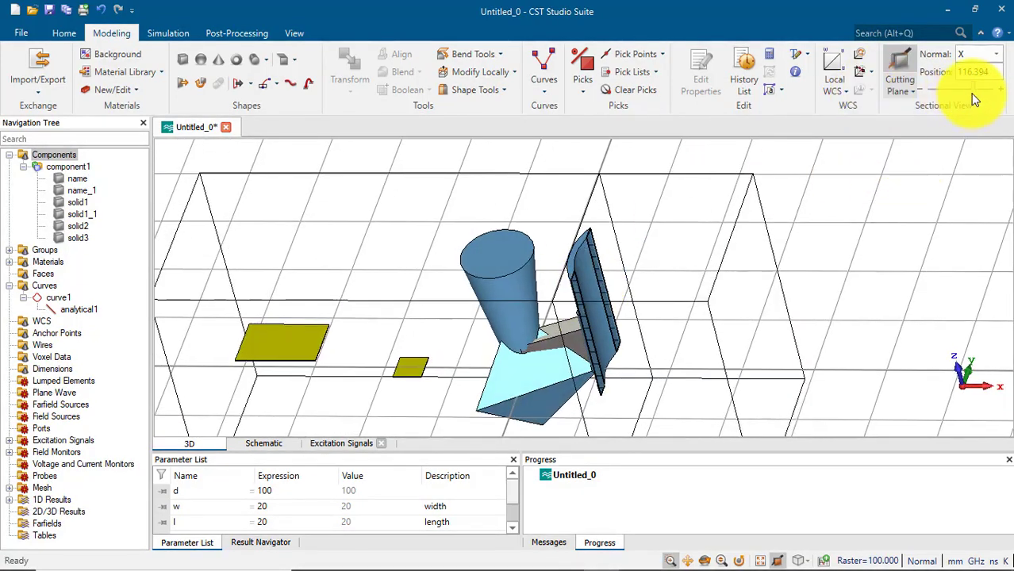
pyautogui.moveTo(970, 92); pyautogui.dragTo(960, 90)
pyautogui.moveTo(652, 290); pyautogui.dragTo(560, 332)
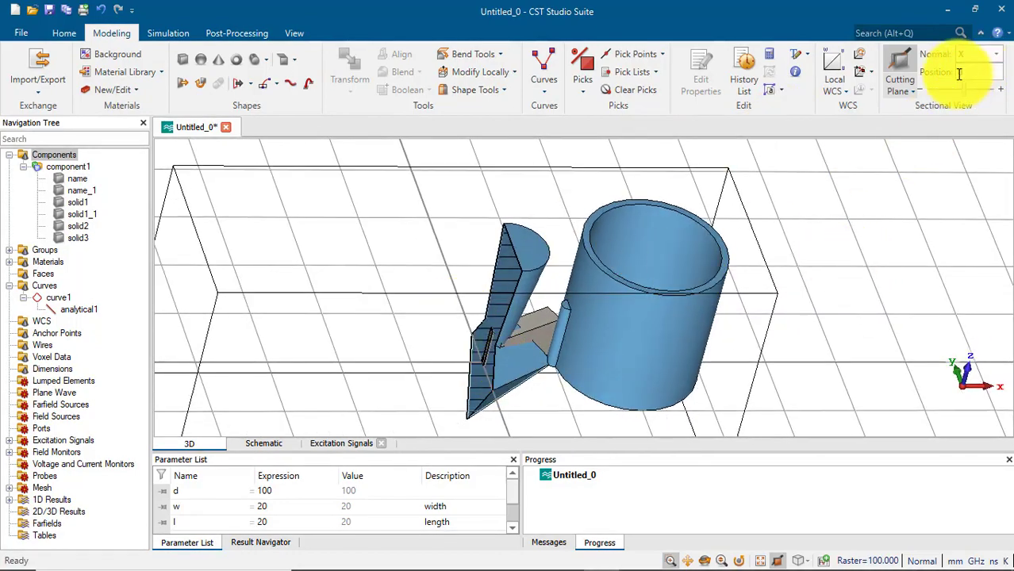
pyautogui.moveTo(871, 265); pyautogui.dragTo(1001, 120)
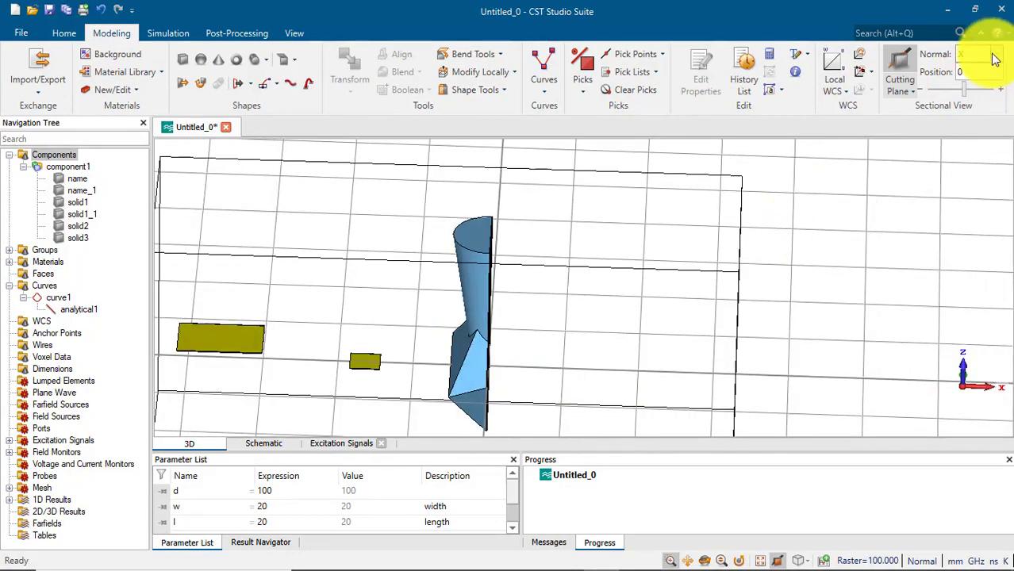
# - Switch the cutting plane's normal to Y, examine the section, and set the normal back to X
pyautogui.click(987, 77)
pyautogui.moveTo(905, 163); pyautogui.dragTo(700, 382)
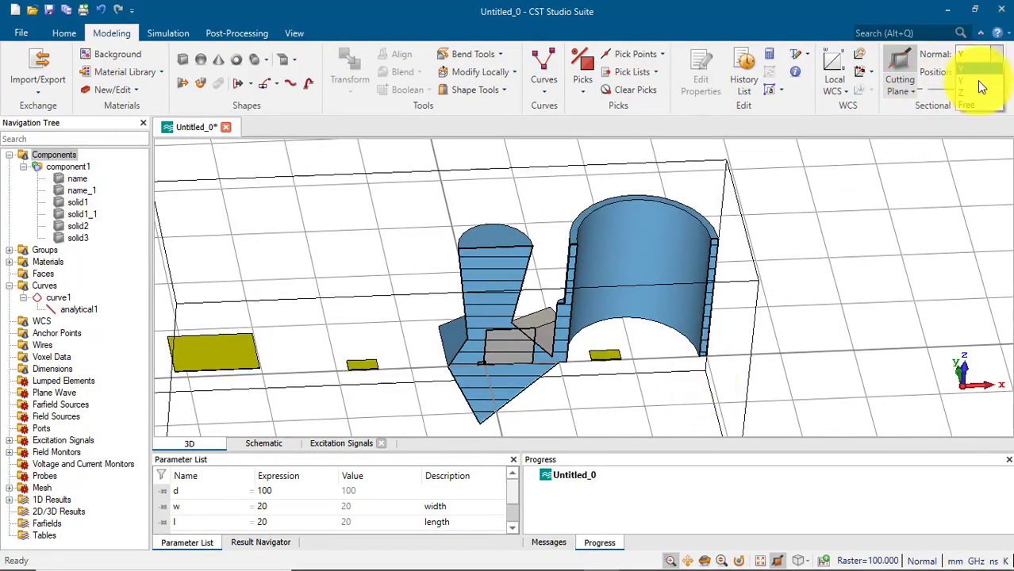
pyautogui.click(966, 69)
pyautogui.moveTo(753, 245); pyautogui.dragTo(736, 178)
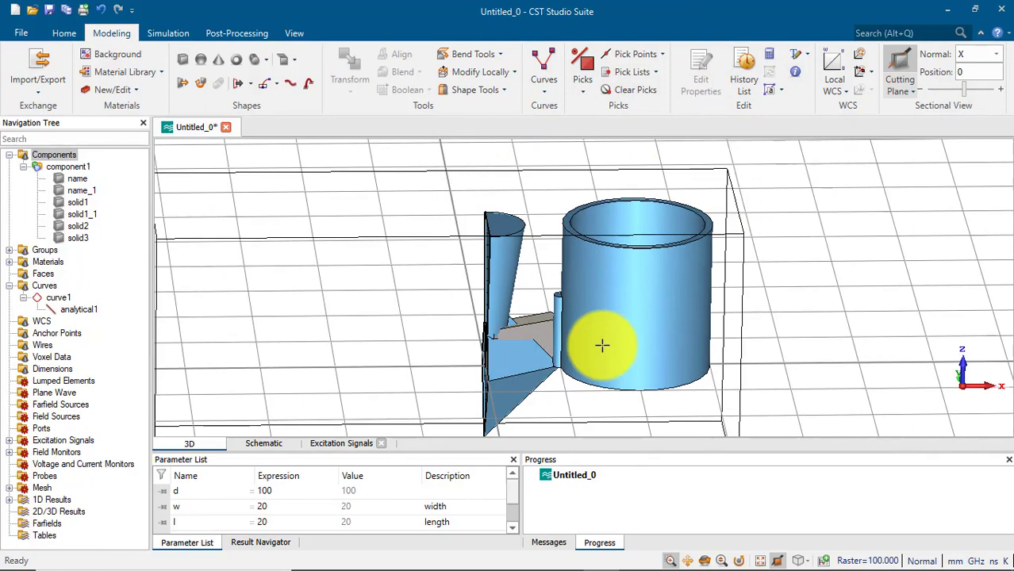
# - Review the frequency range settings and the background properties without changing them
pyautogui.click(157, 32)
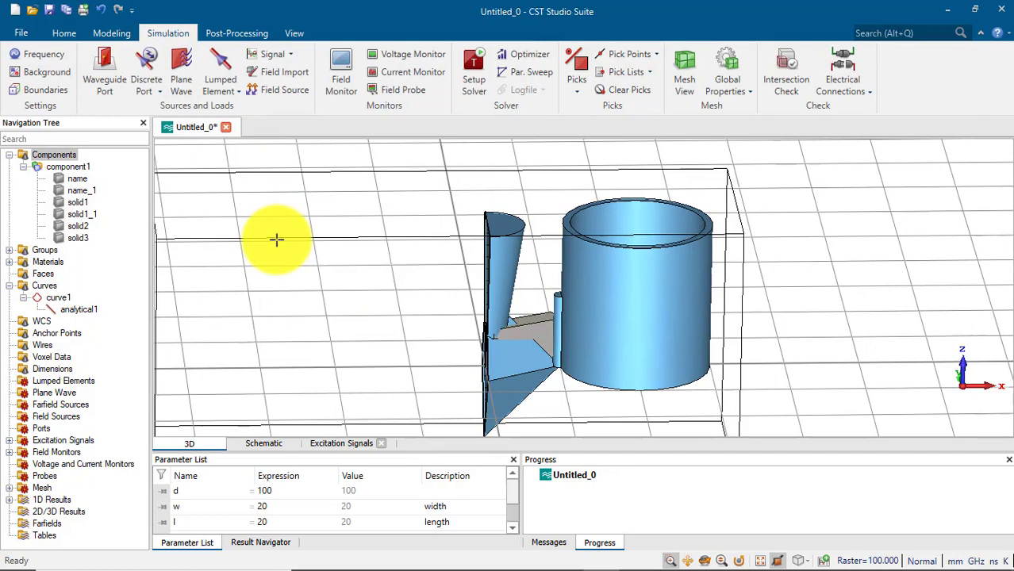
pyautogui.click(56, 58)
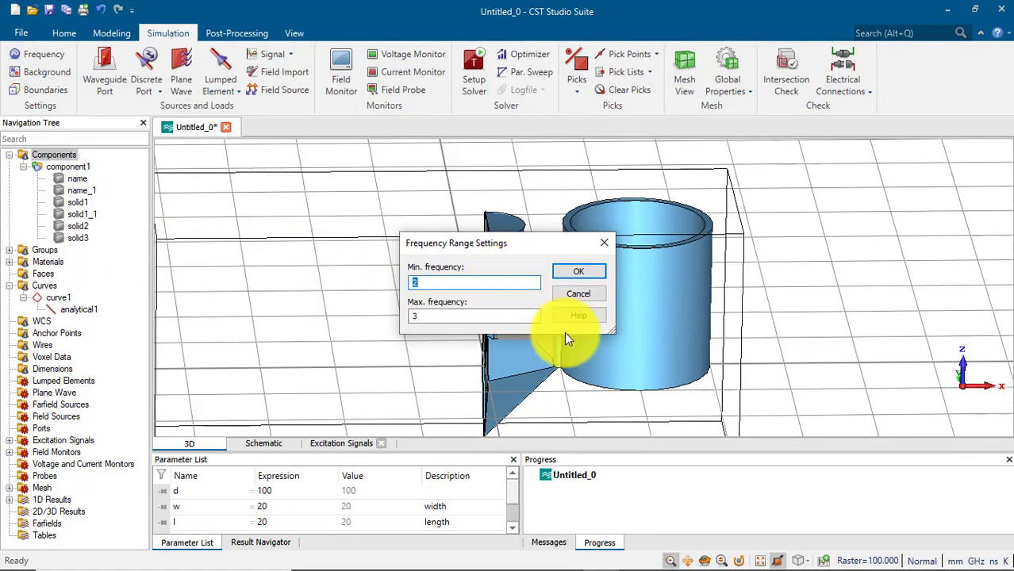
pyautogui.click(604, 244)
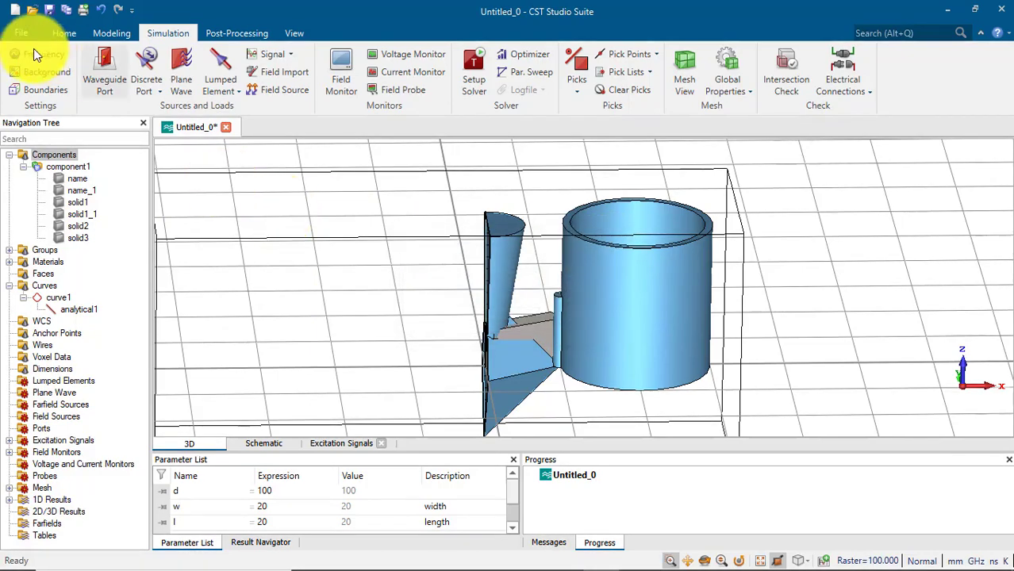
pyautogui.click(46, 72)
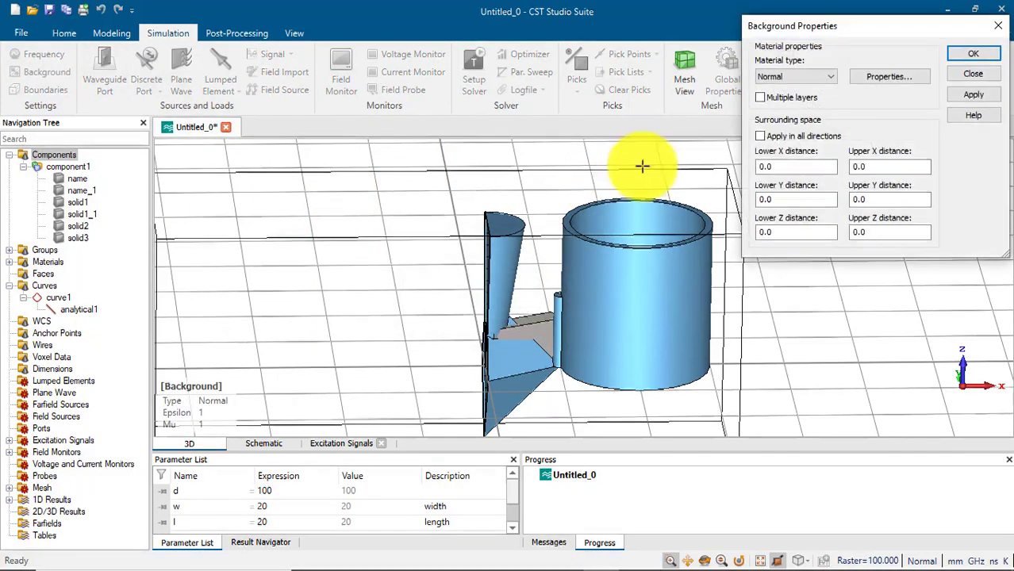
pyautogui.click(998, 27)
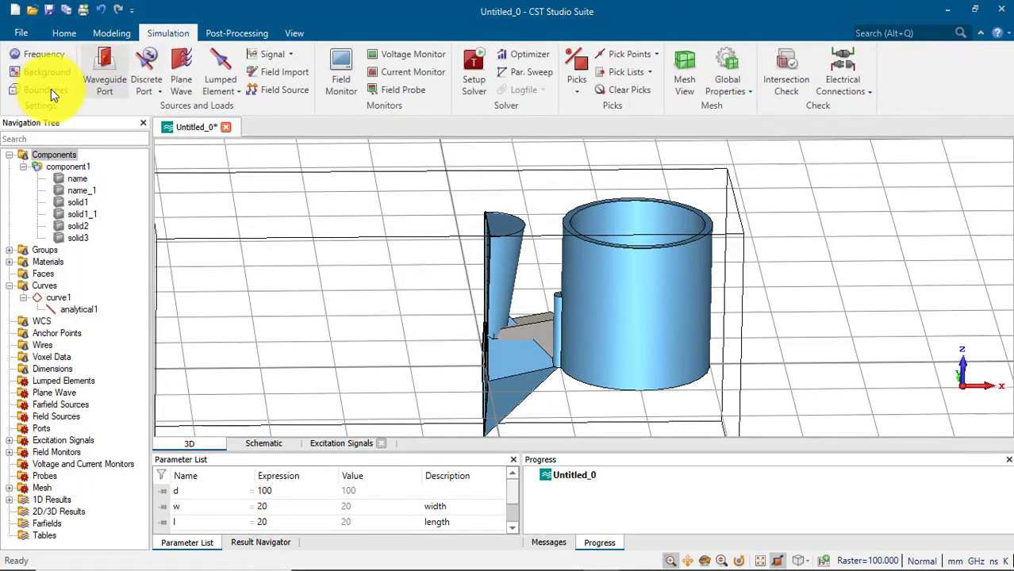
# - Examine the boundary conditions around the model and the types available for the Xmin boundary, leaving them as they are
pyautogui.click(48, 90)
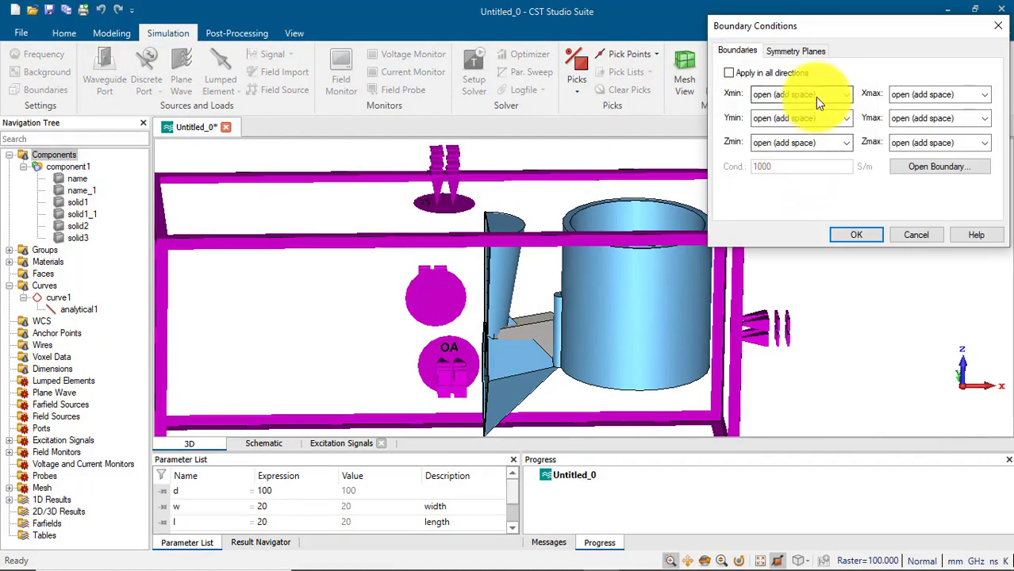
pyautogui.moveTo(599, 284); pyautogui.dragTo(585, 313)
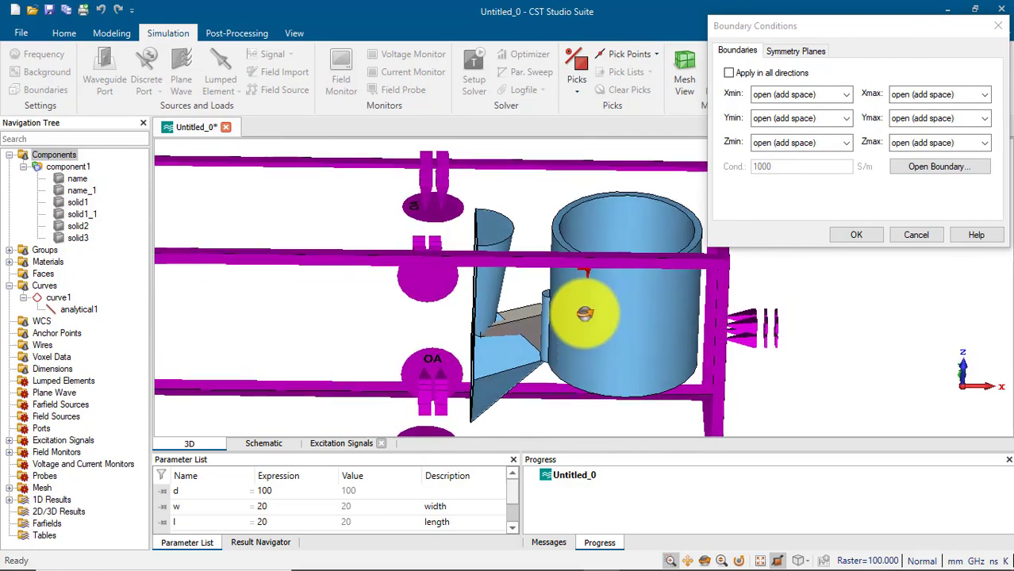
pyautogui.click(845, 94)
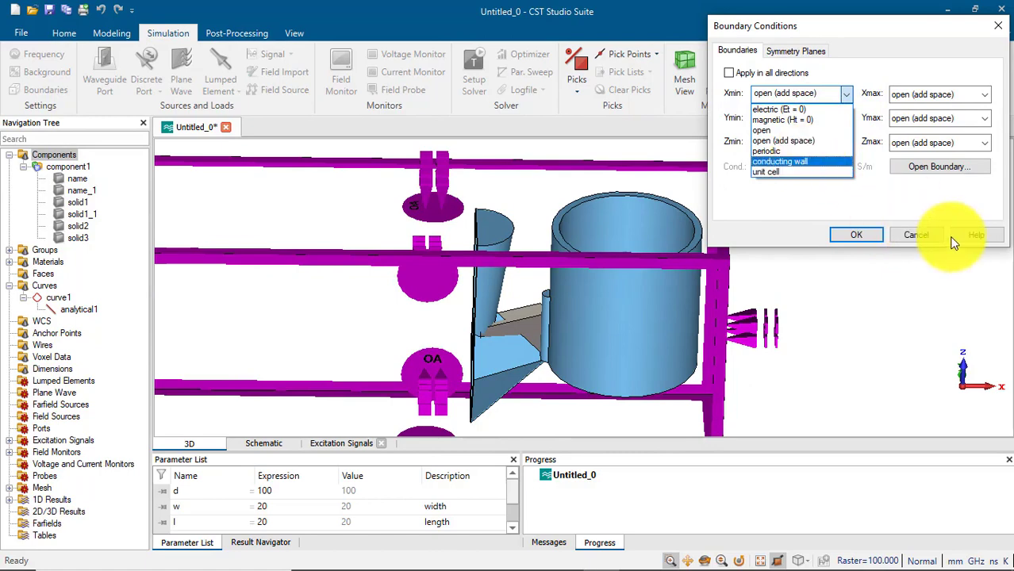
pyautogui.click(920, 226)
pyautogui.click(920, 234)
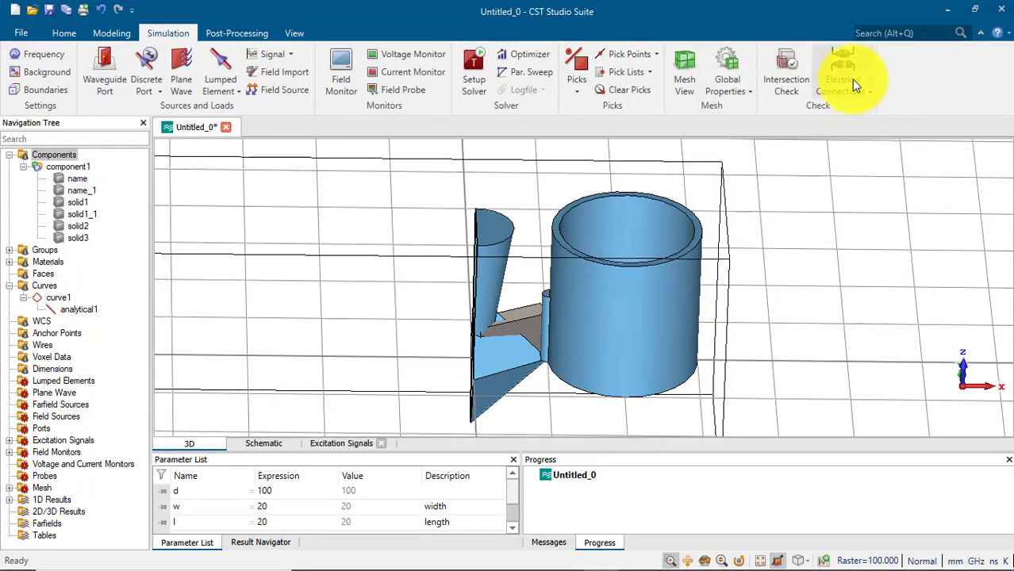
# - Turn off the cutting plane and return to the simulation tools
pyautogui.click(111, 32)
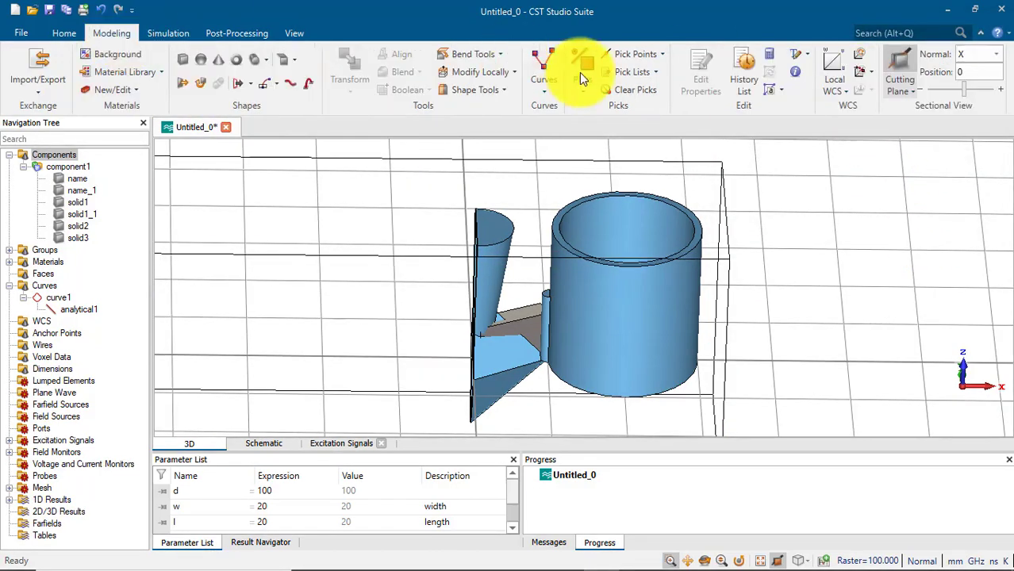
pyautogui.click(900, 51)
pyautogui.click(183, 36)
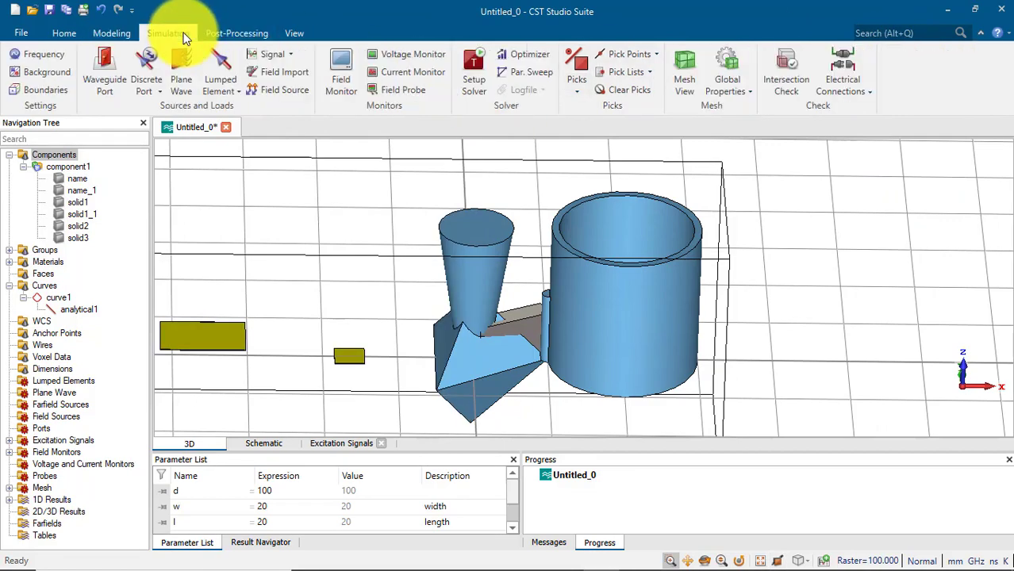
# - Pick the ring-shaped end face of the large hollow cylinder and create a waveguide port on it
pyautogui.click(105, 71)
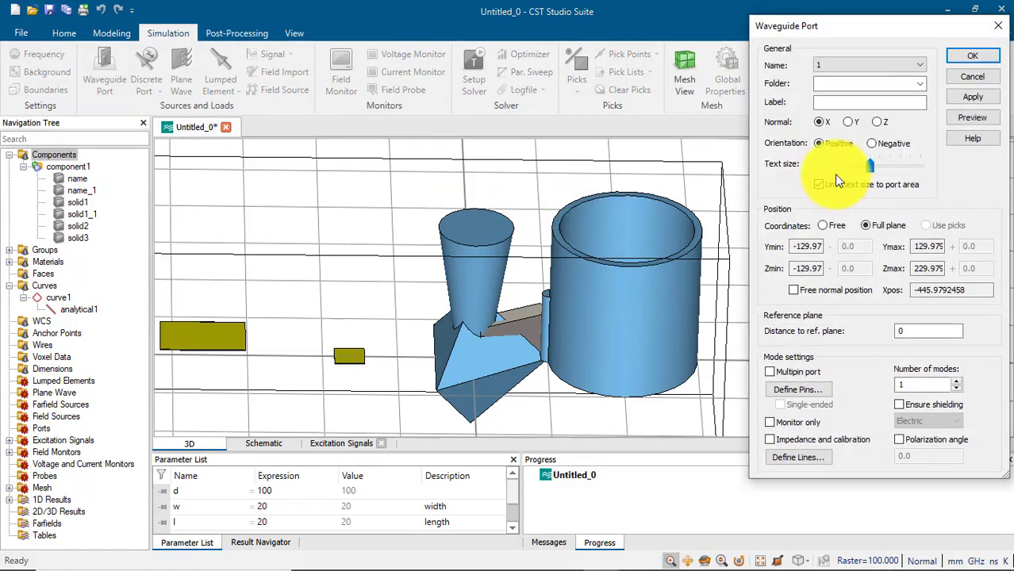
pyautogui.click(976, 76)
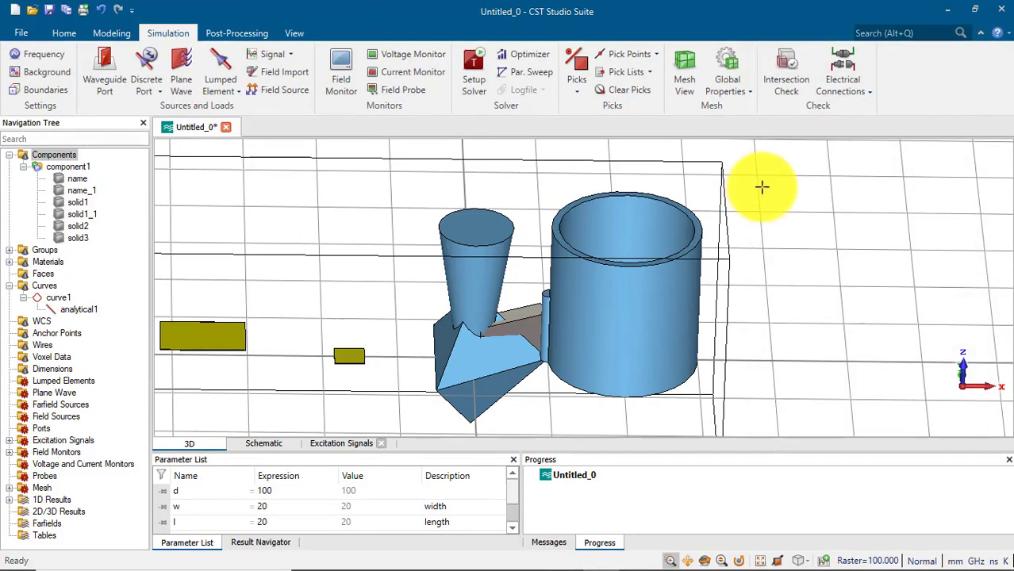
pyautogui.moveTo(765, 196); pyautogui.dragTo(754, 287)
pyautogui.click(577, 86)
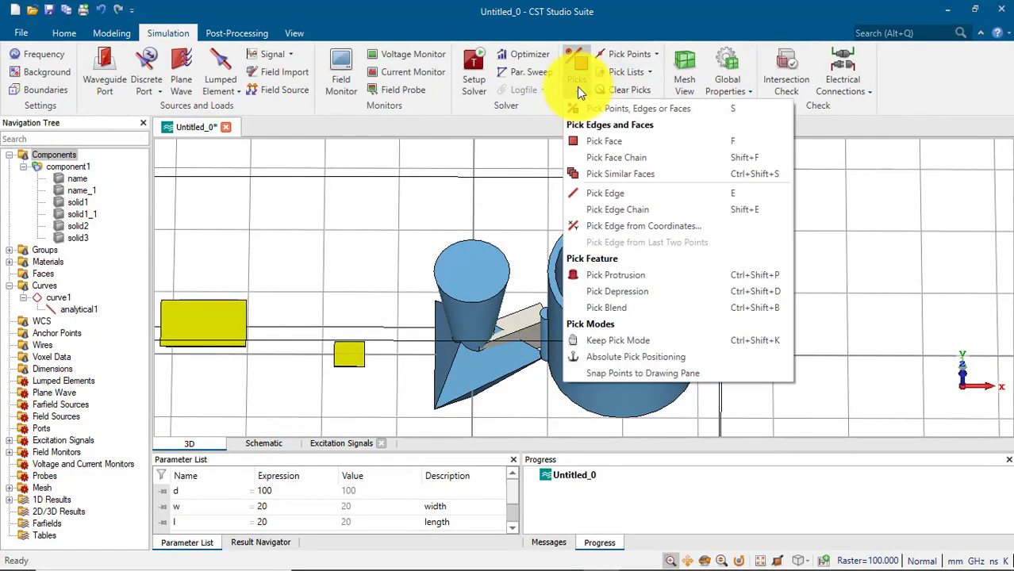
pyautogui.click(621, 143)
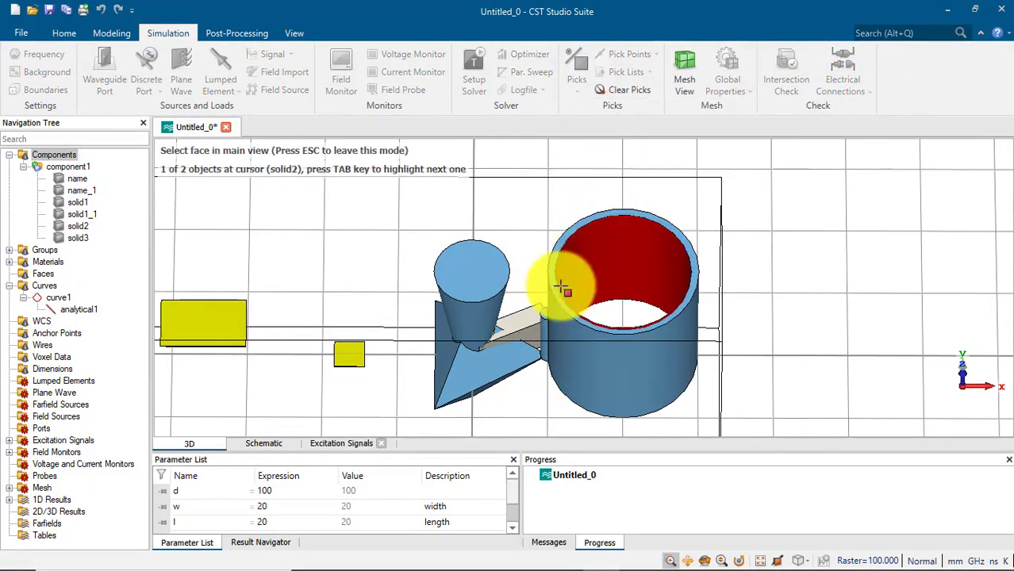
pyautogui.click(554, 288)
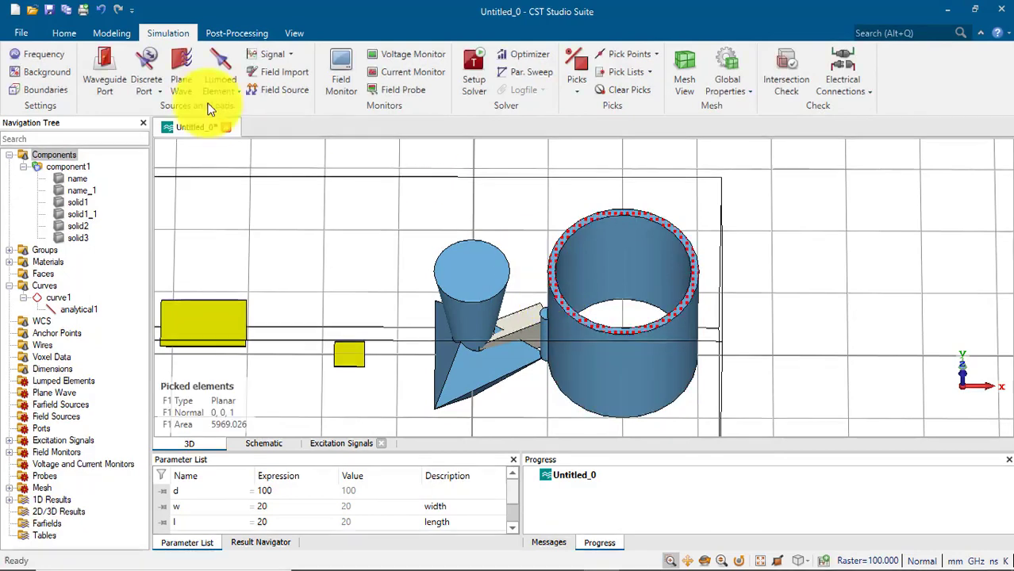
pyautogui.click(112, 83)
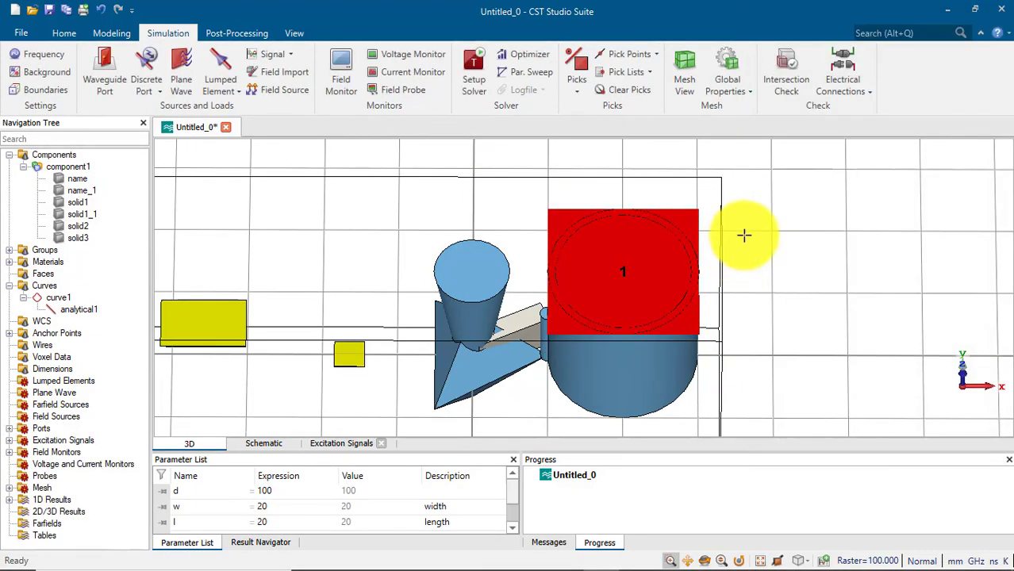
pyautogui.moveTo(755, 237); pyautogui.dragTo(715, 322)
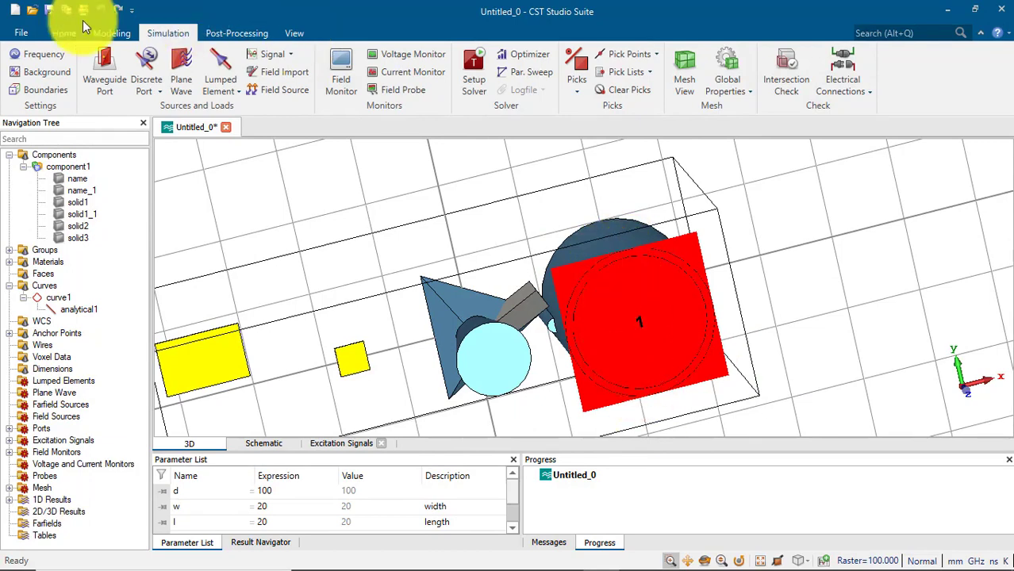
# - Create a 50 Ohm S-parameter discrete port diagonally between opposite corners of the small yellow brick's face
pyautogui.click(157, 93)
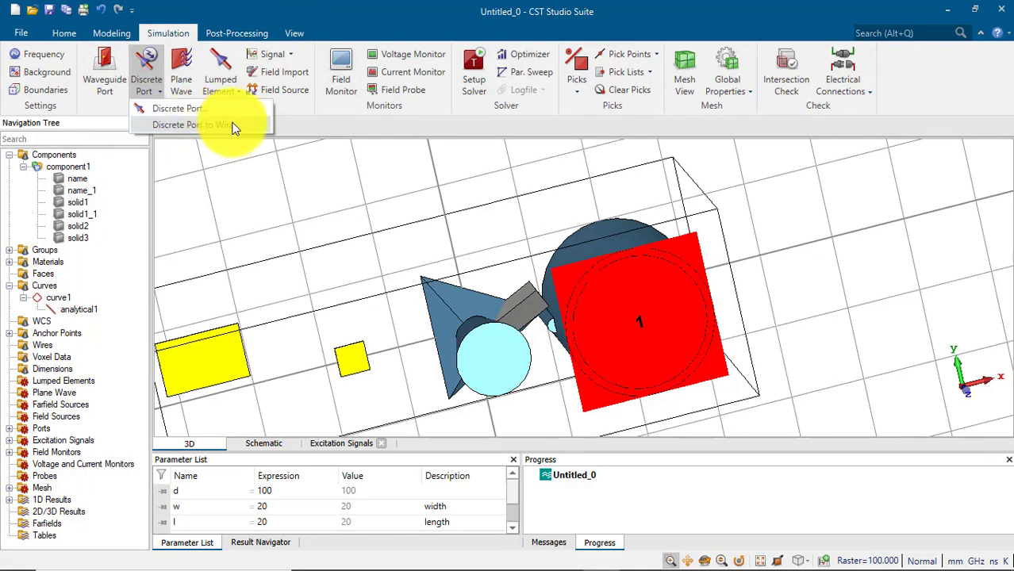
pyautogui.click(200, 124)
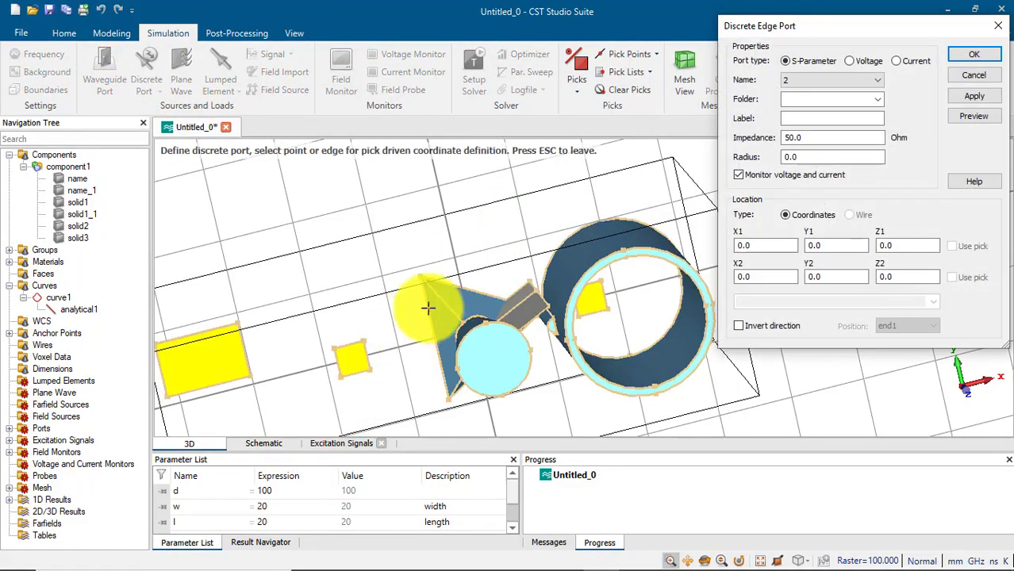
pyautogui.click(363, 342)
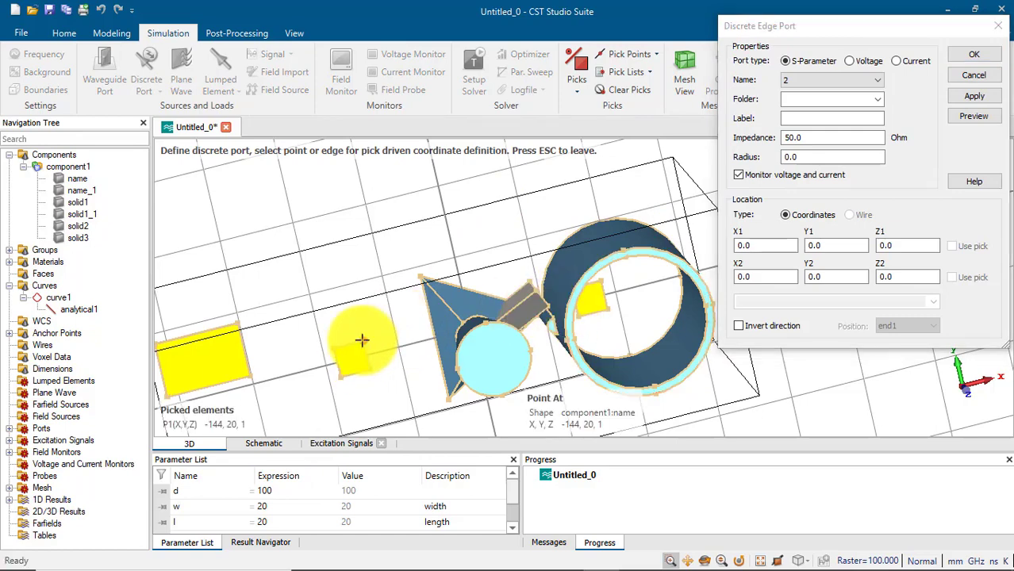
pyautogui.click(342, 378)
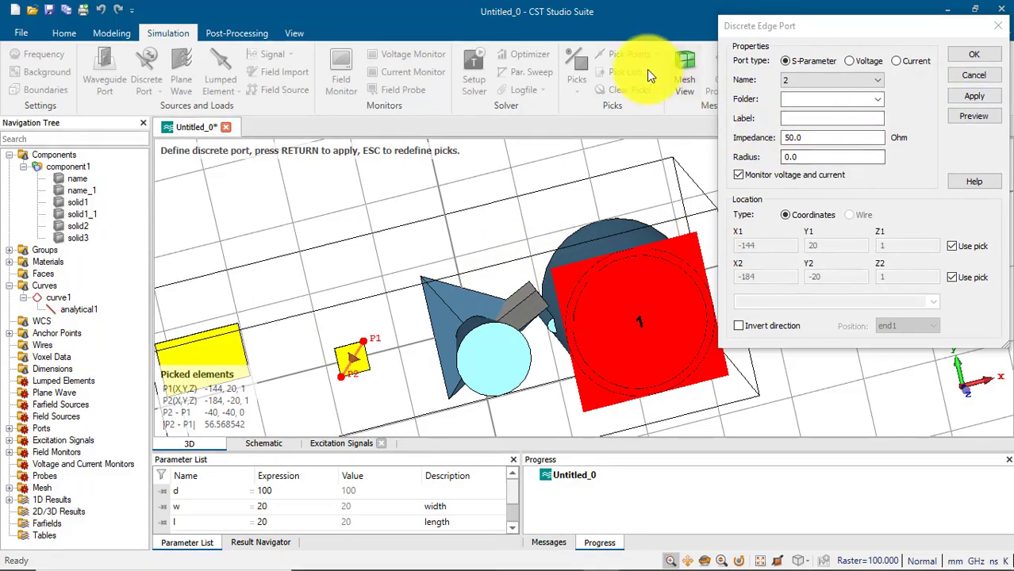
pyautogui.click(974, 53)
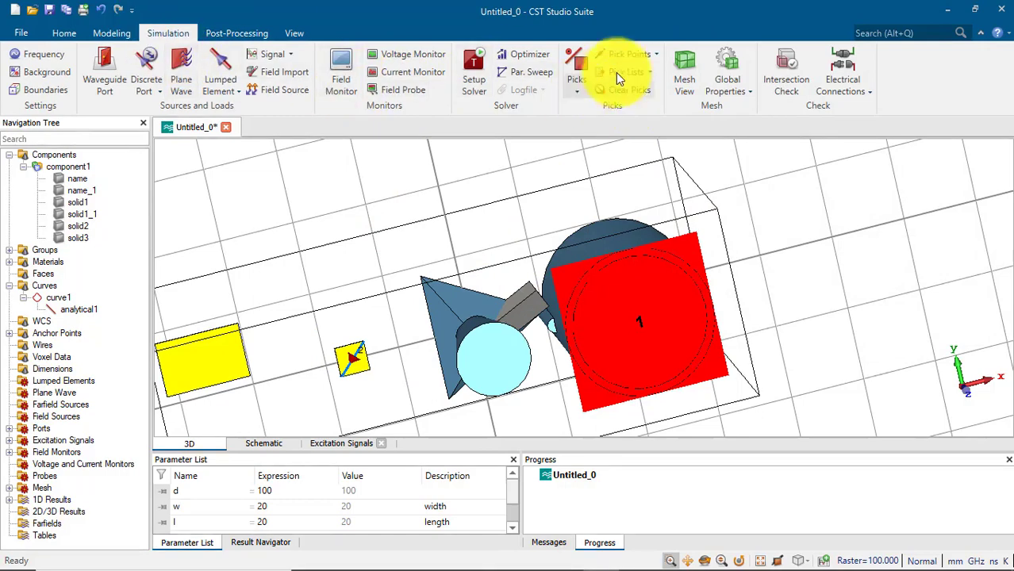
# - Pick the midpoints of the two opposite long edges on the larger yellow brick
pyautogui.click(656, 55)
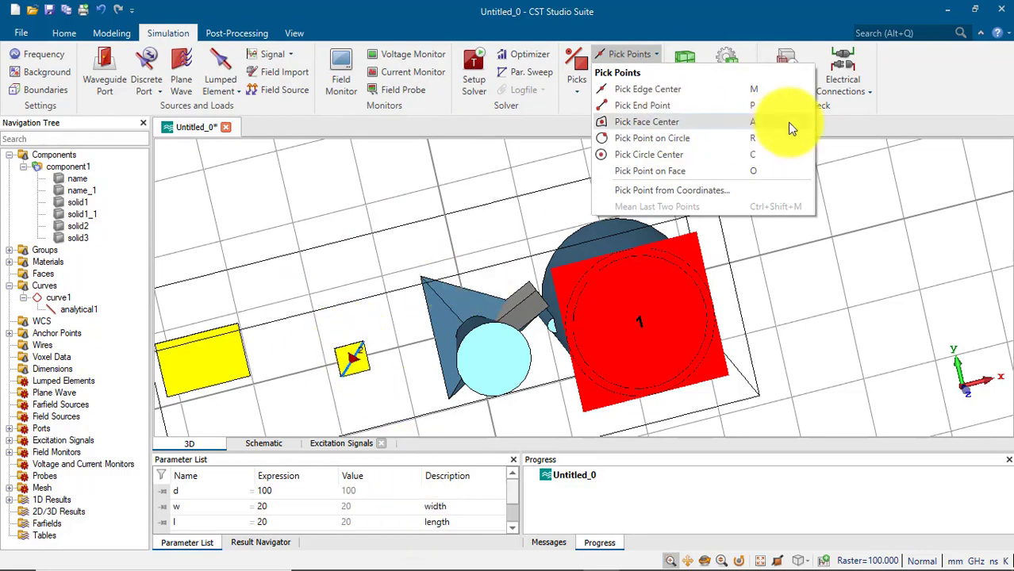
pyautogui.click(452, 338)
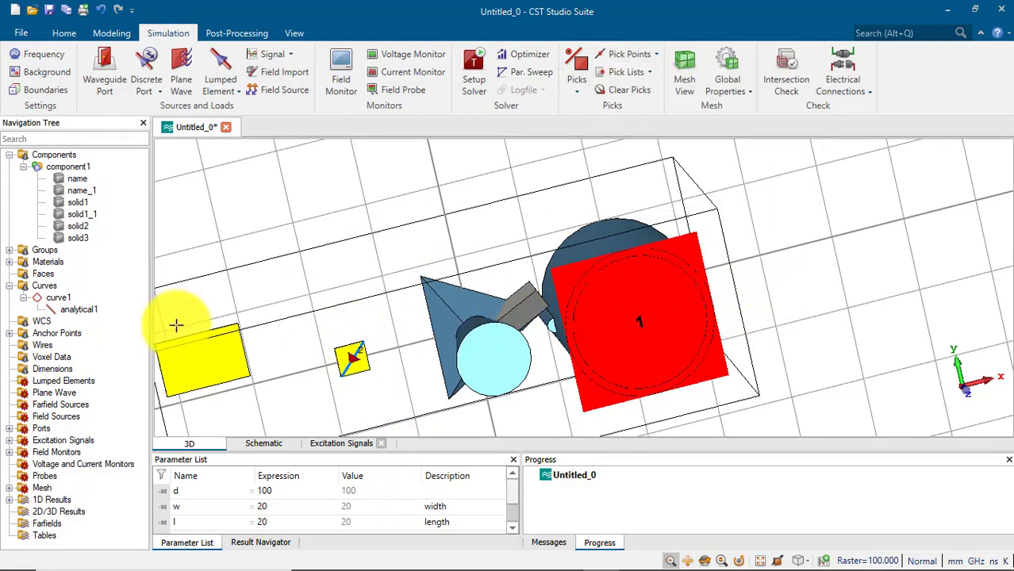
pyautogui.press('e')
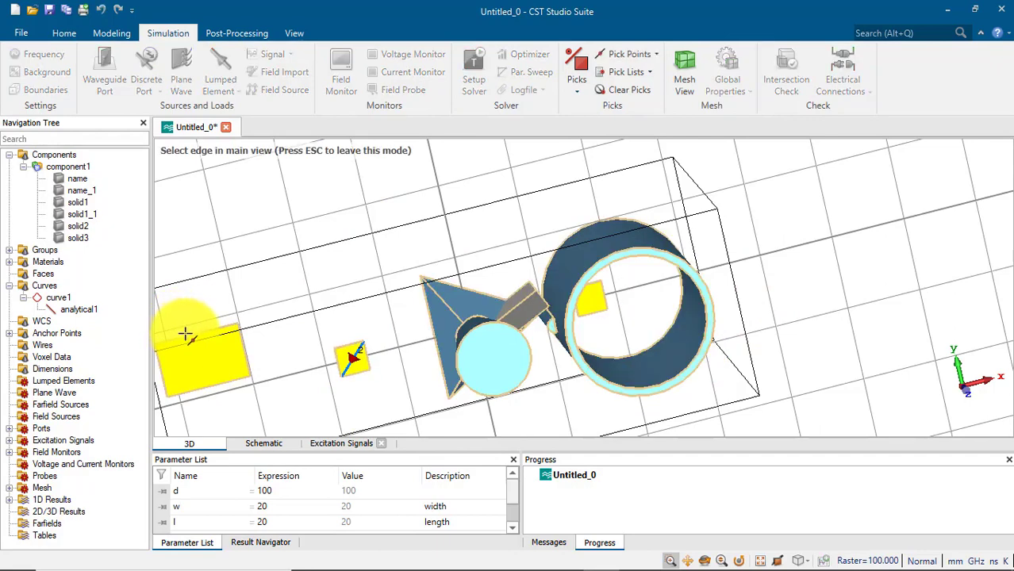
pyautogui.click(184, 336)
pyautogui.press('e')
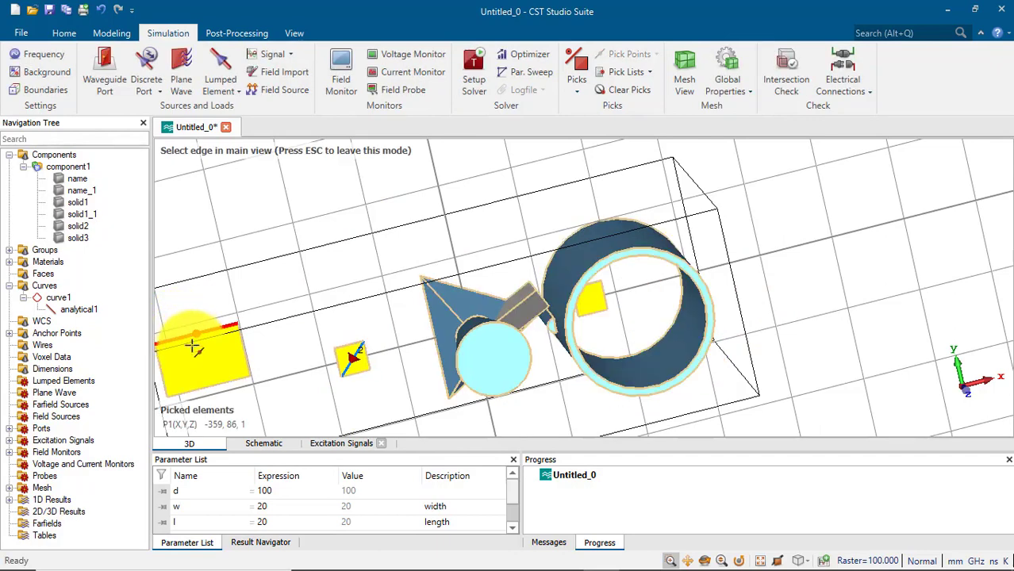
pyautogui.click(210, 383)
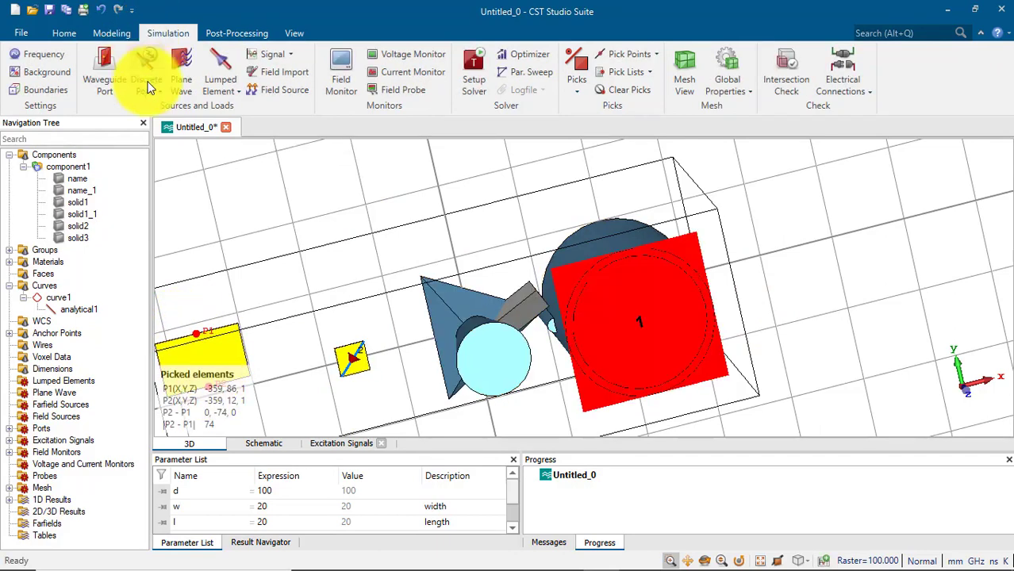
pyautogui.click(151, 89)
pyautogui.click(171, 119)
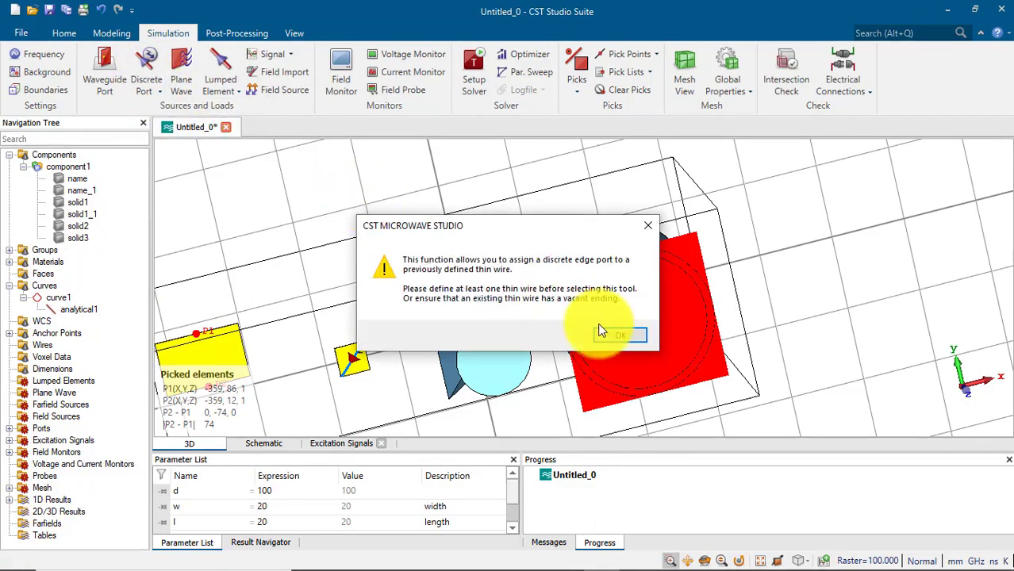
pyautogui.click(620, 336)
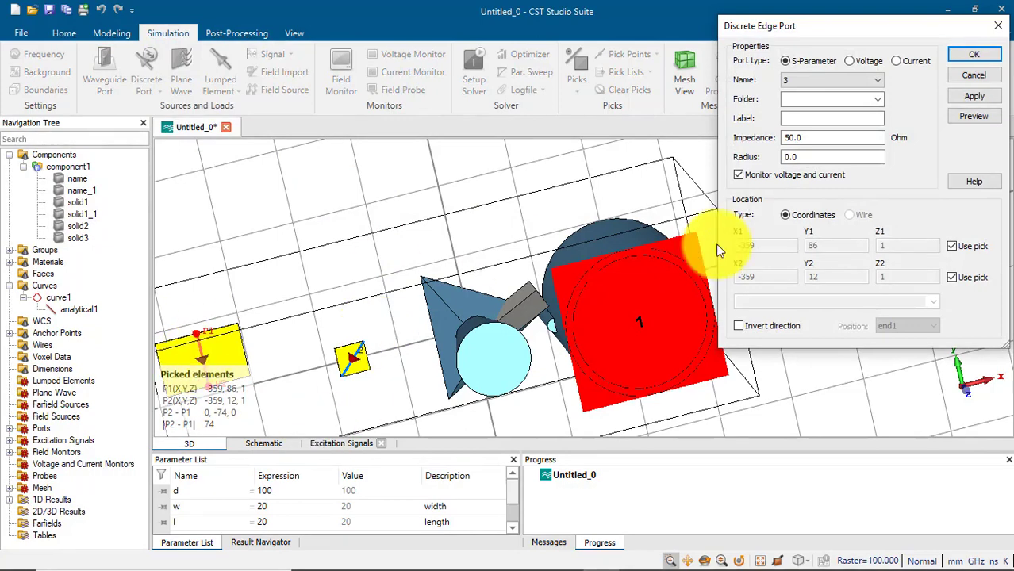
# - Compare the voltage and current port types, and create a 50 Ohm S-parameter discrete port between the two picked edge midpoints
pyautogui.click(858, 62)
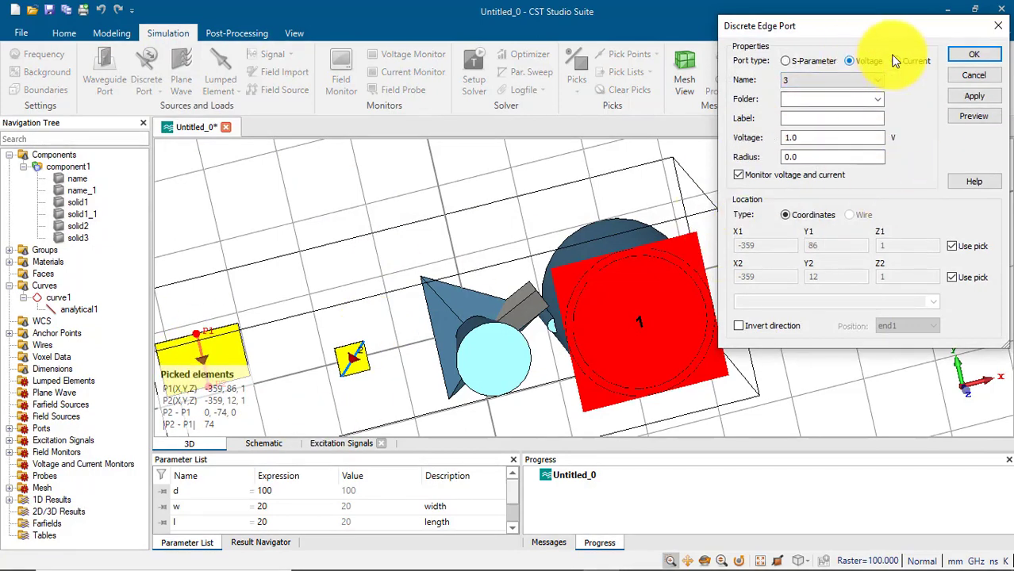
pyautogui.click(898, 61)
pyautogui.click(785, 61)
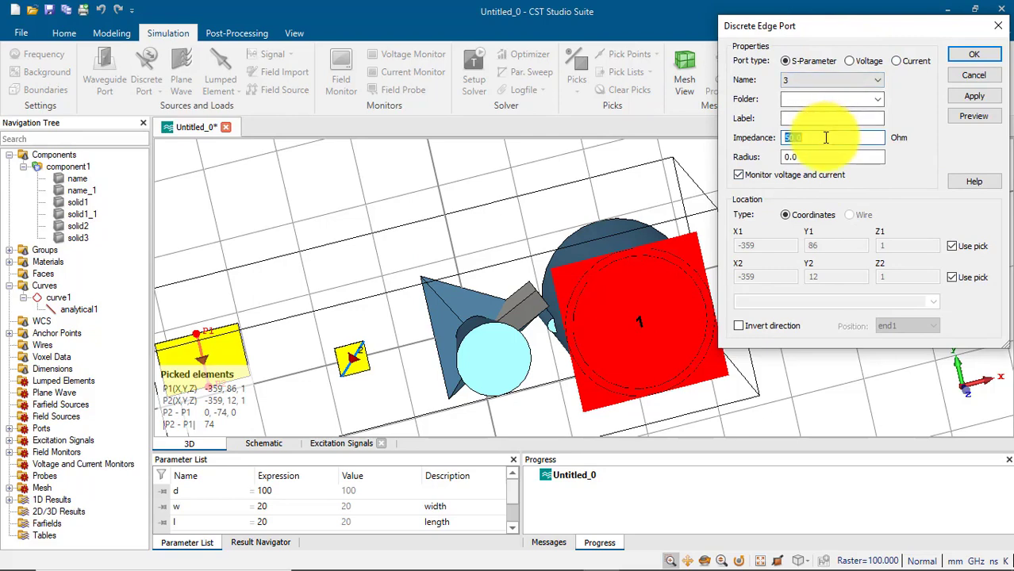
pyautogui.click(982, 95)
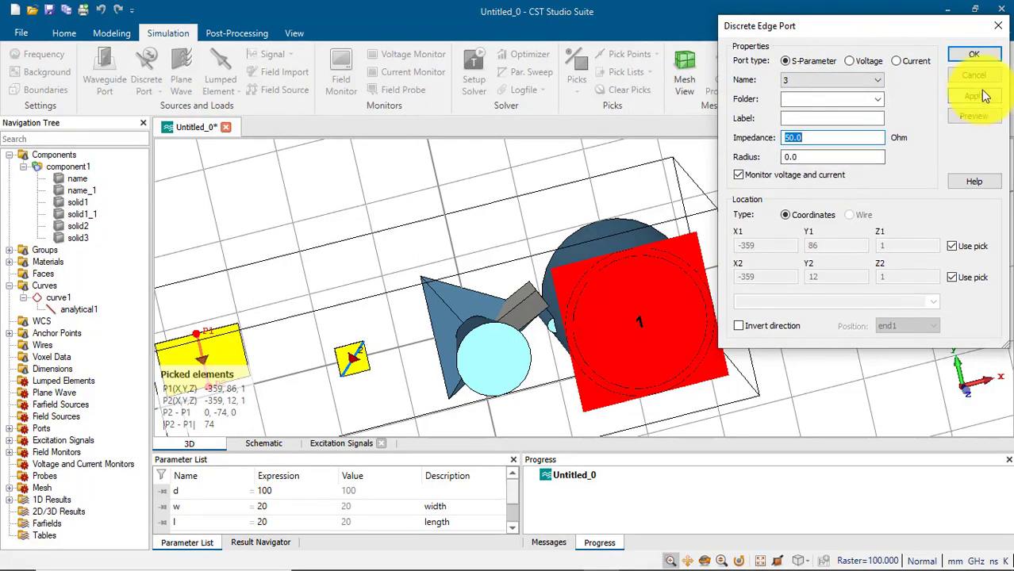
pyautogui.click(971, 56)
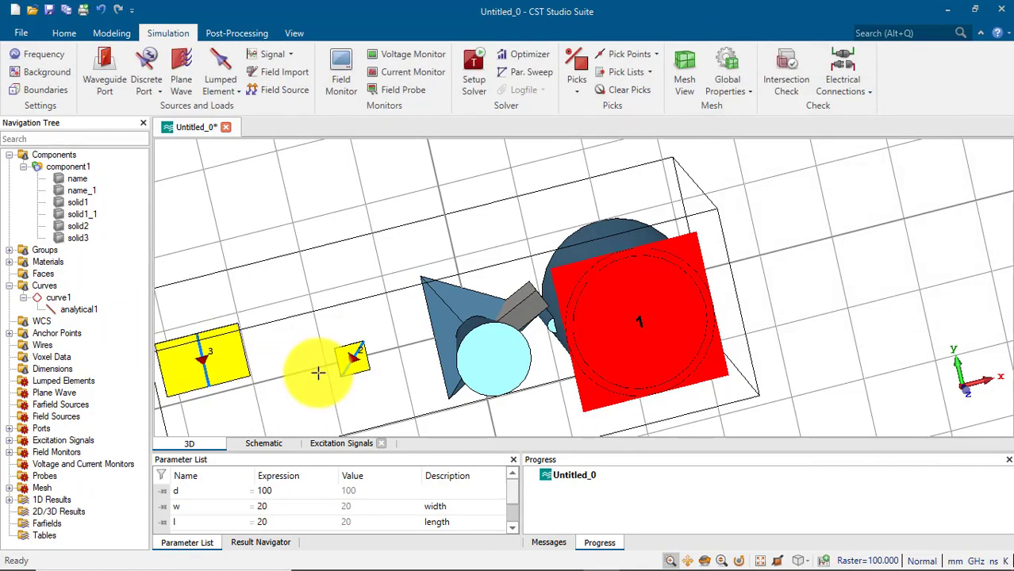
# - Create an RLC Serial lumped element with R = 100 Ohm between two rim points on the light-blue cylinder's end face
pyautogui.click(224, 89)
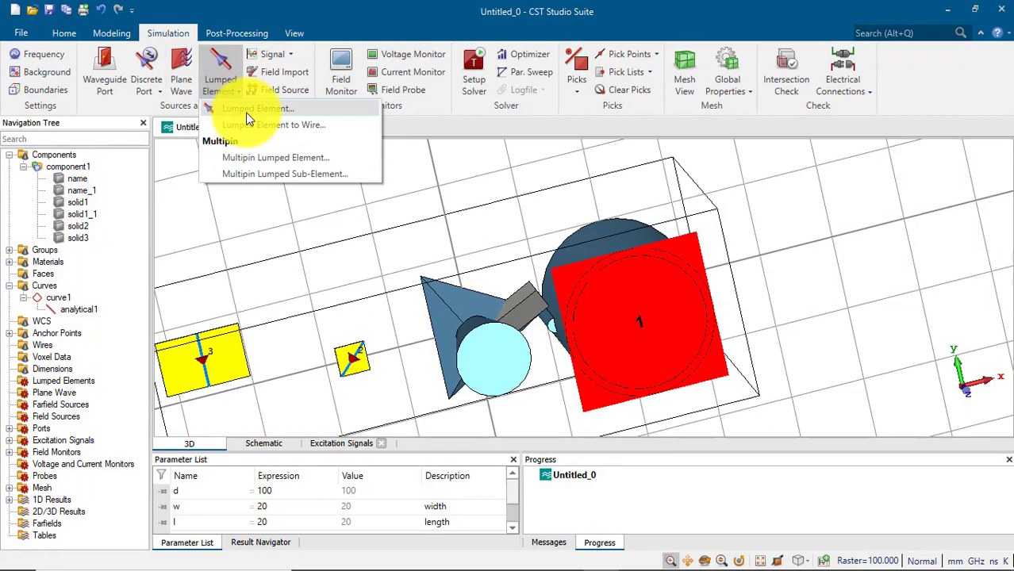
pyautogui.click(246, 112)
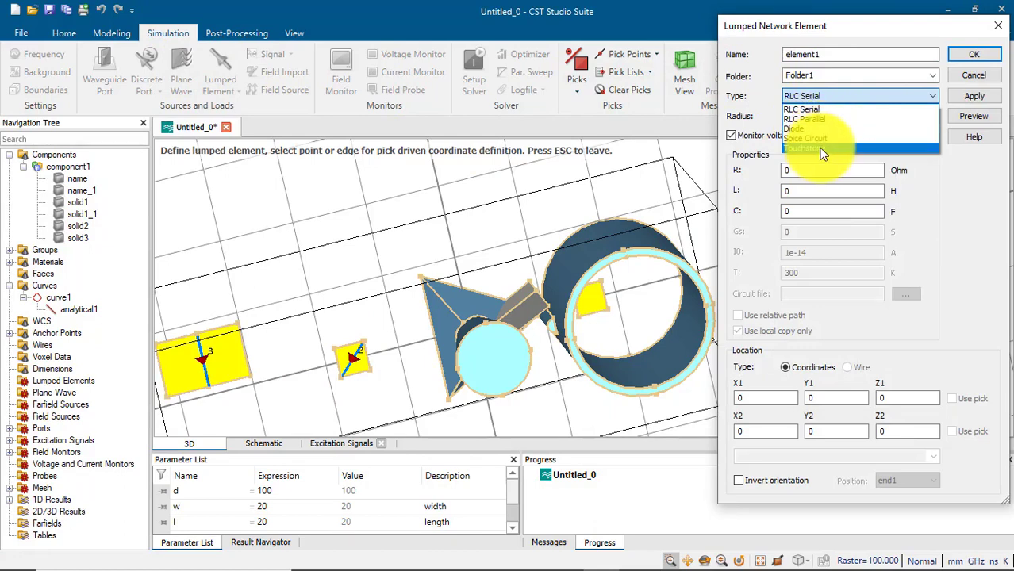
pyautogui.click(823, 149)
pyautogui.click(823, 93)
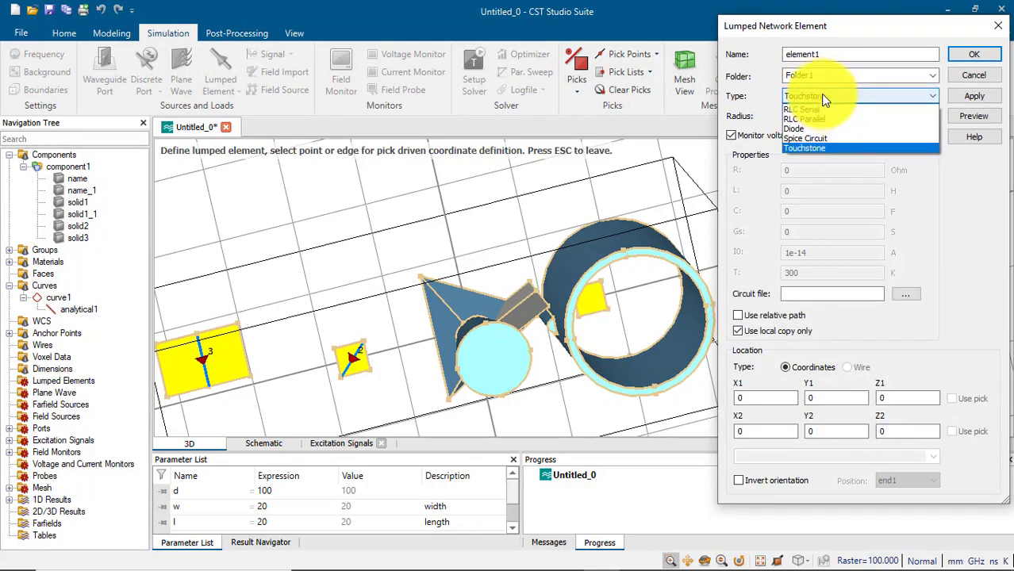
pyautogui.click(817, 106)
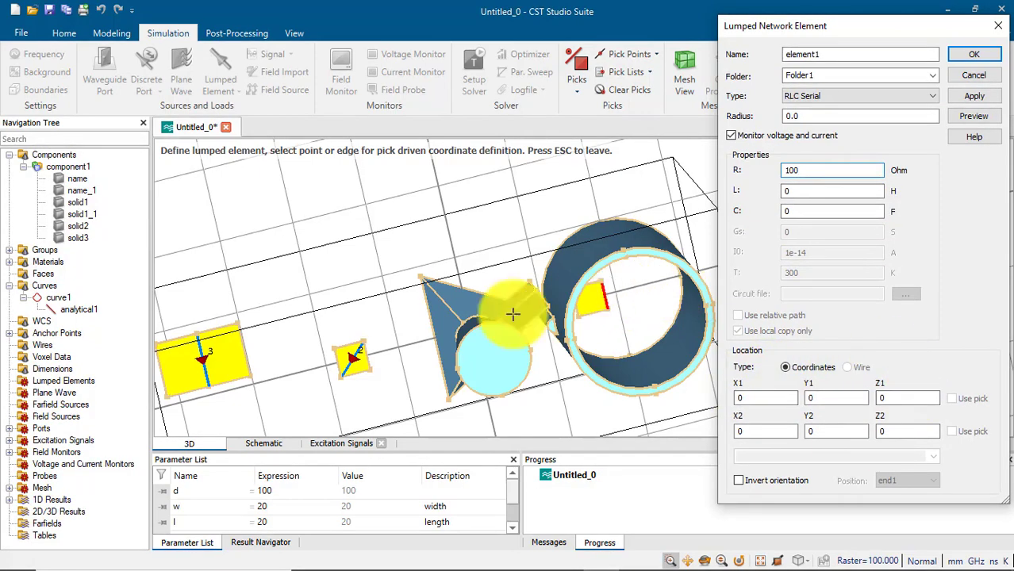
pyautogui.click(458, 370)
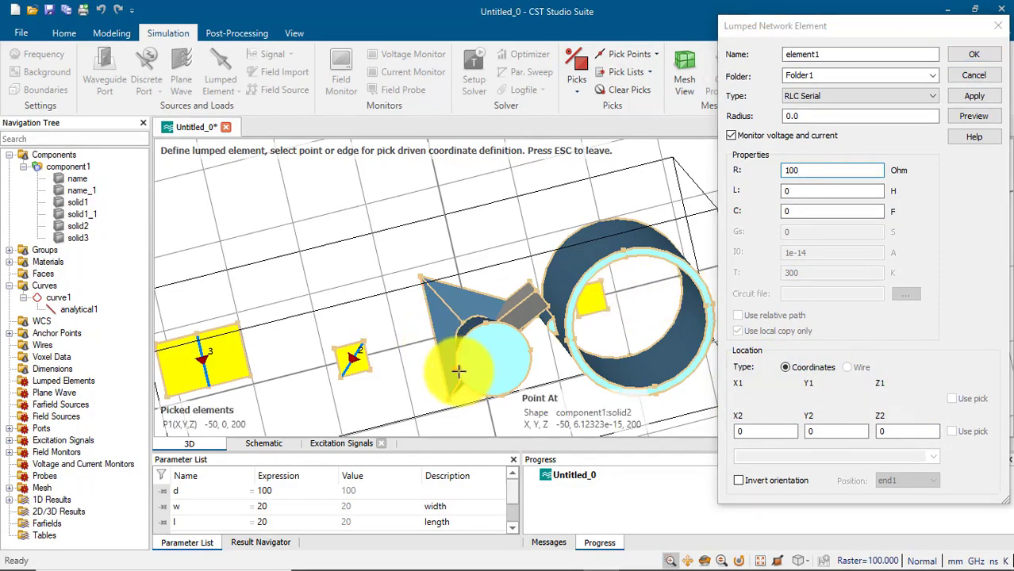
pyautogui.click(485, 320)
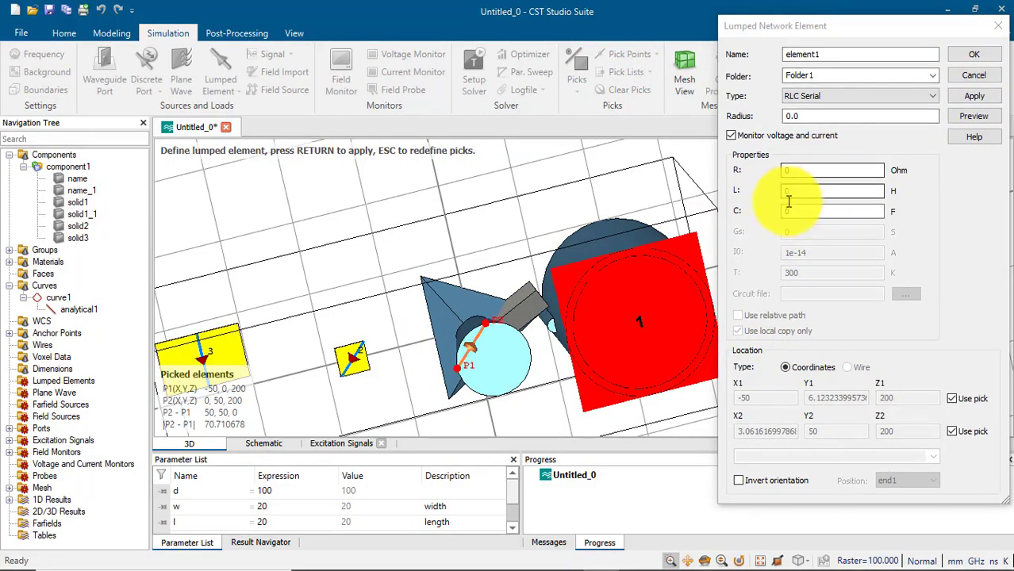
pyautogui.doubleClick(795, 173)
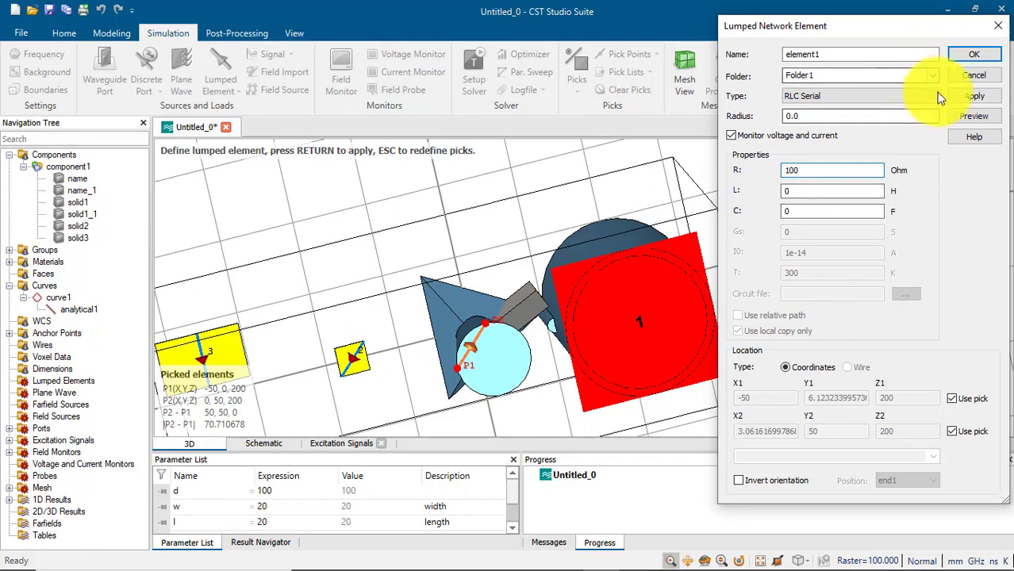
pyautogui.click(975, 57)
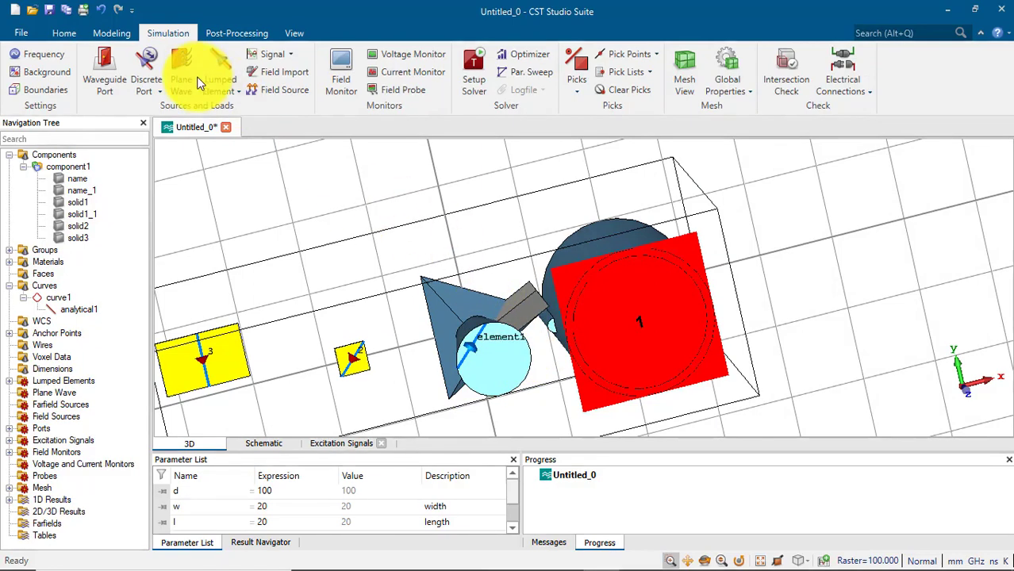
# - Review the lumped element variants and the Smooth step settings for a new excitation signal, closing the definition without creating it
pyautogui.click(237, 93)
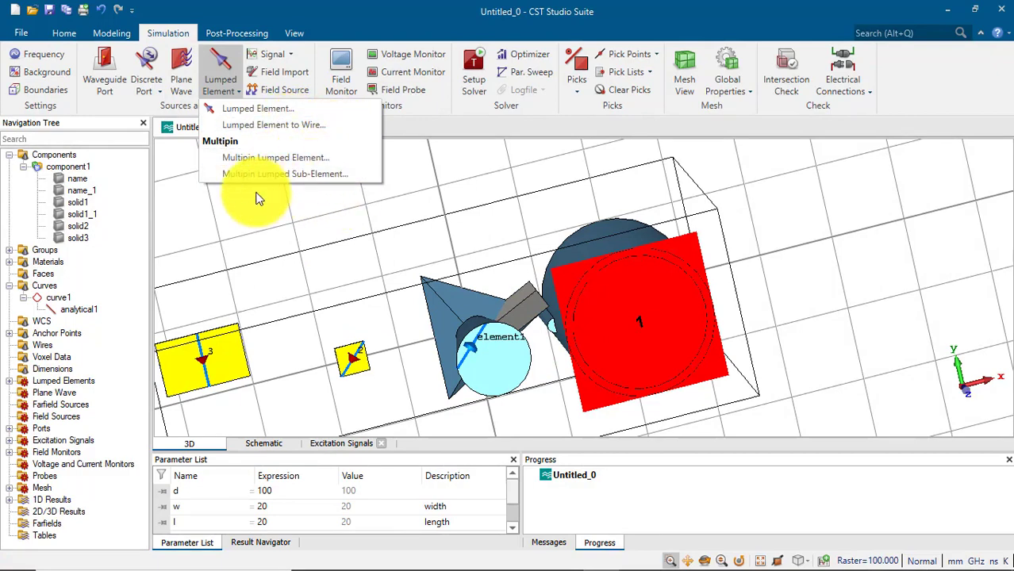
pyautogui.click(397, 188)
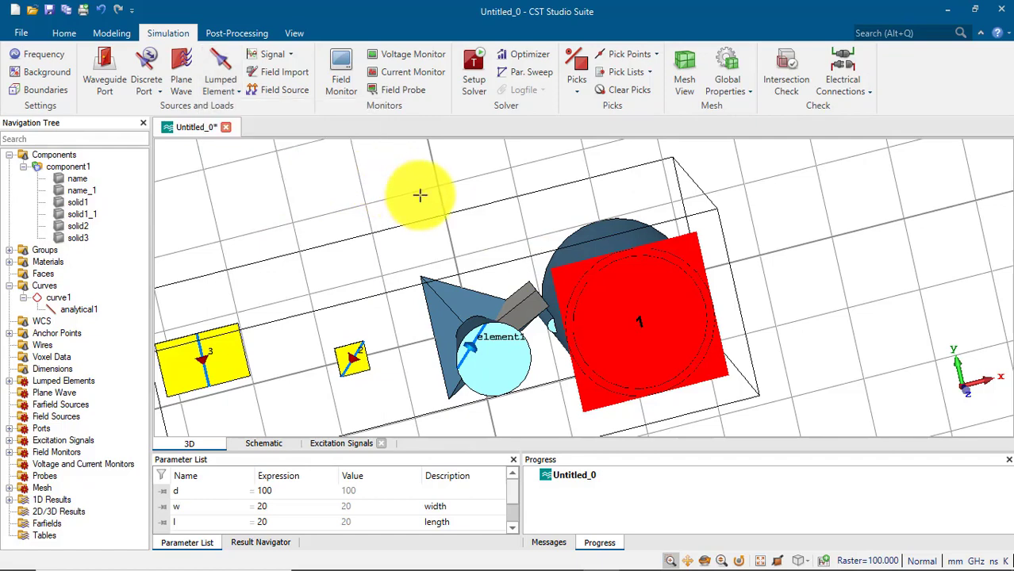
pyautogui.click(284, 59)
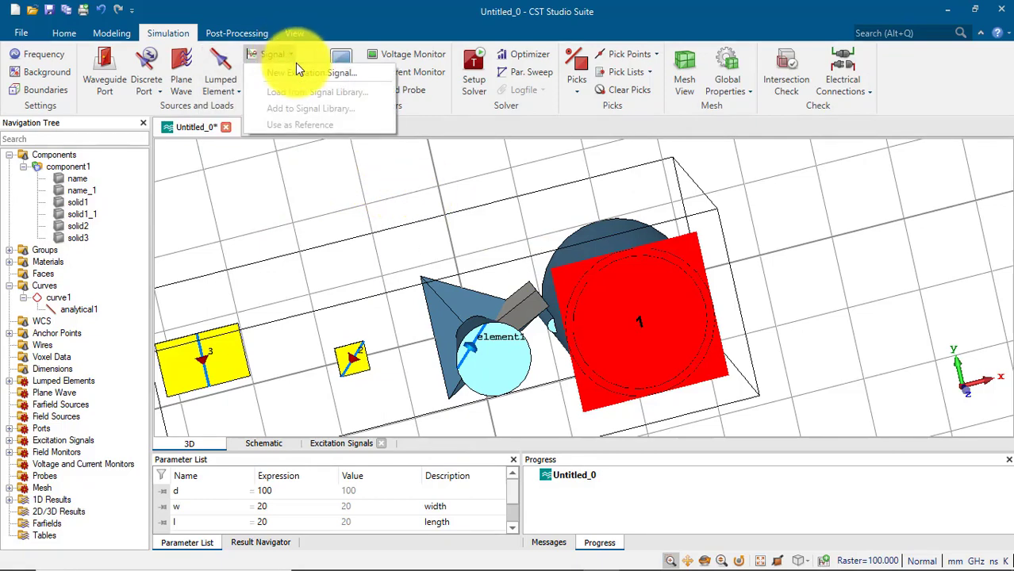
pyautogui.click(297, 73)
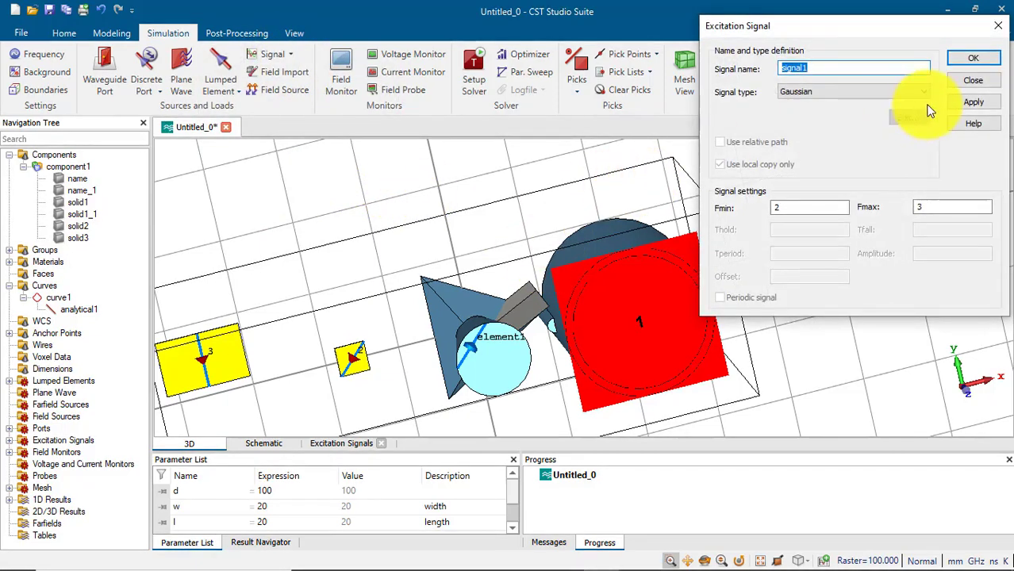
pyautogui.click(849, 93)
pyautogui.click(824, 154)
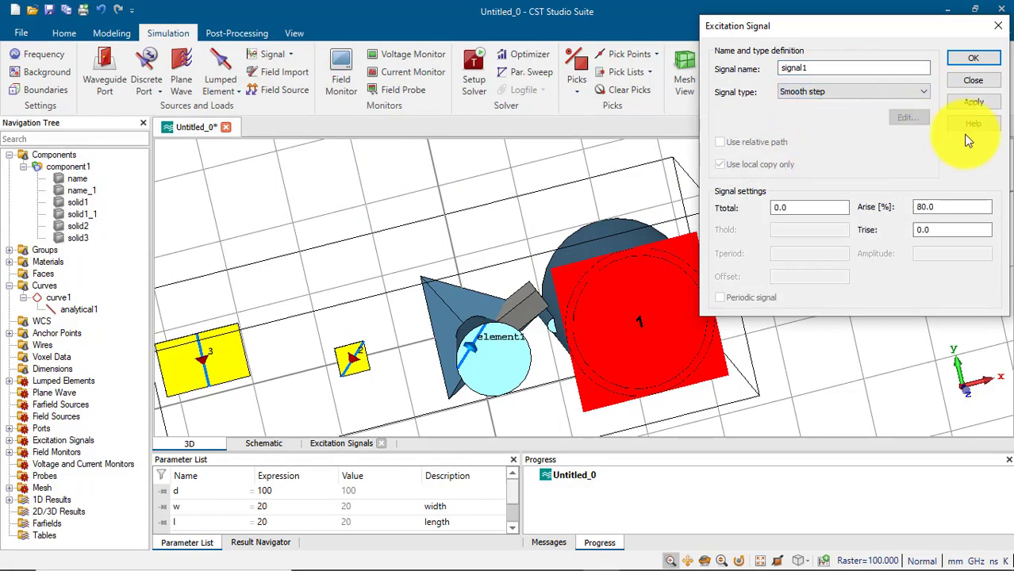
pyautogui.click(969, 81)
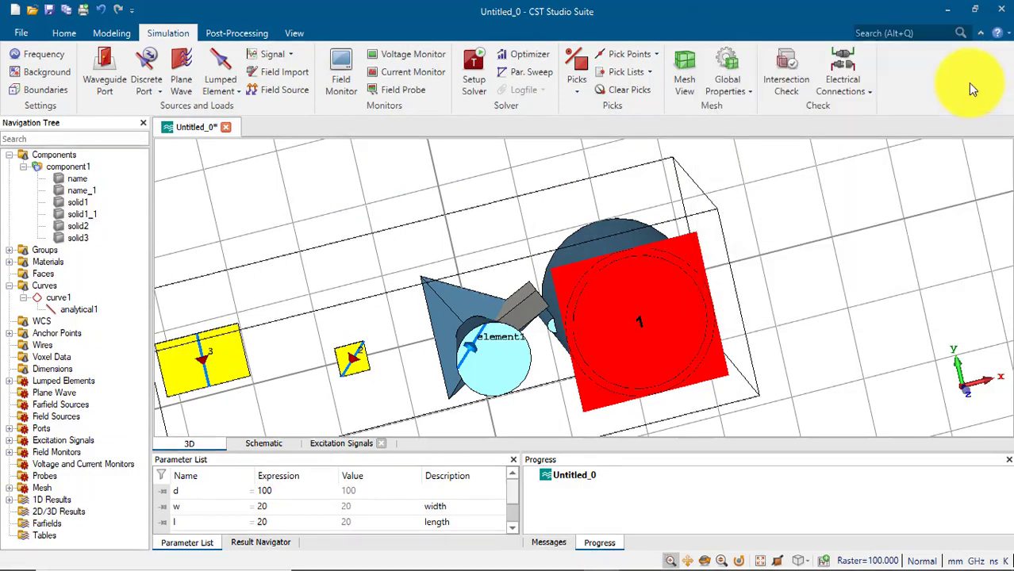
pyautogui.click(11, 286)
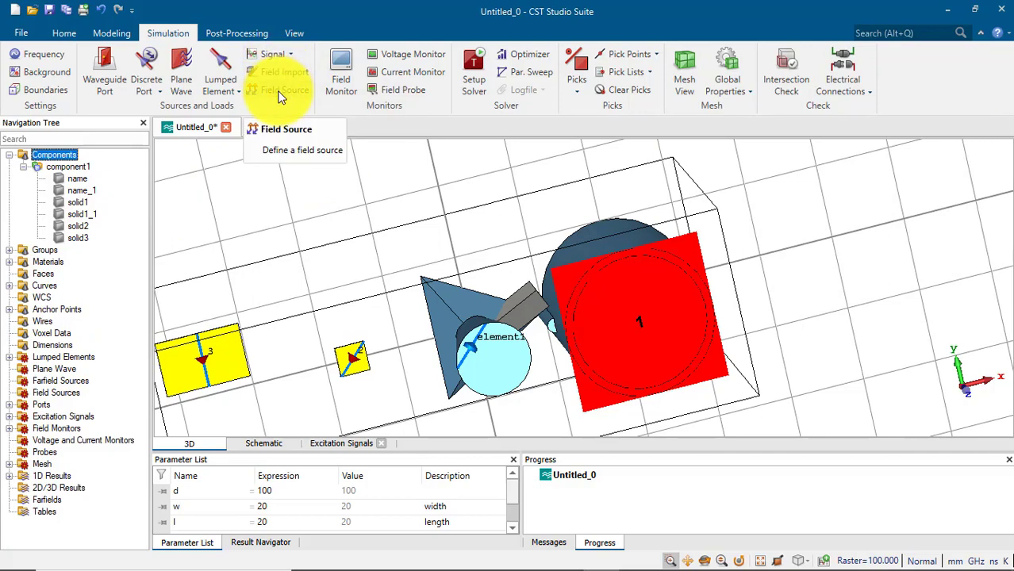
# - Compare the field monitor settings for the farfield/RCS, E-field, H-field, field source and power loss density/SAR types
pyautogui.click(350, 60)
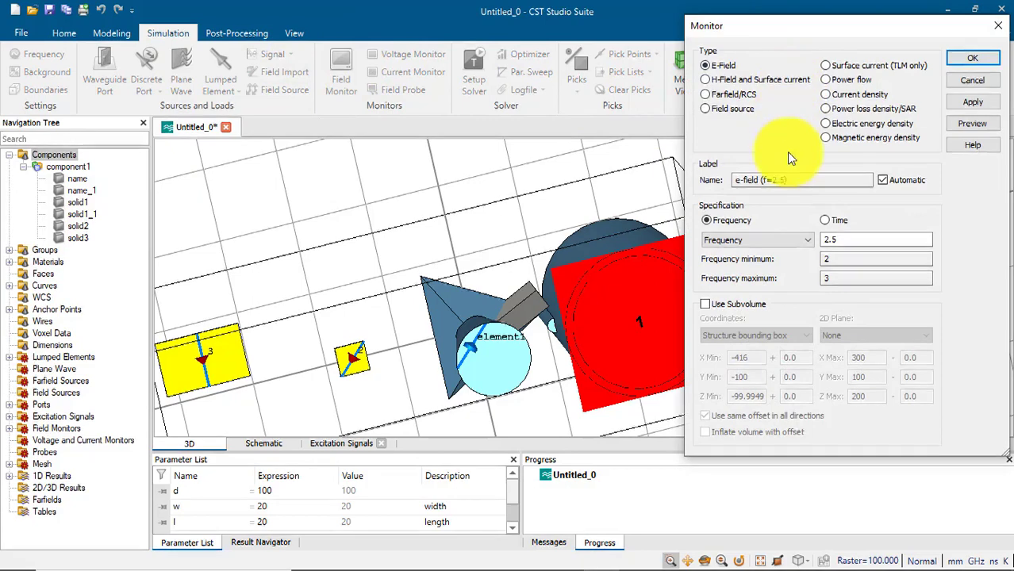
pyautogui.click(727, 95)
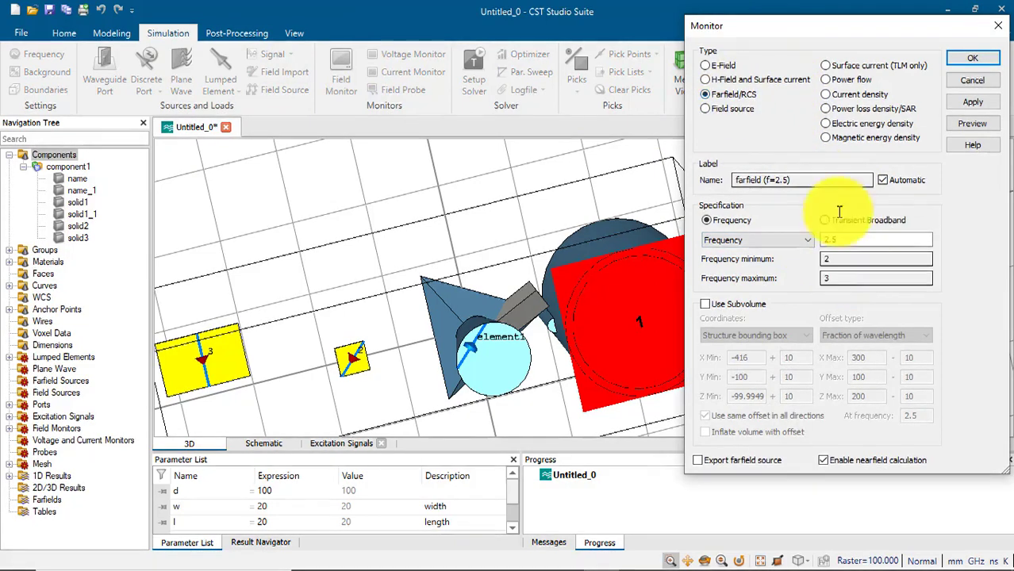
pyautogui.click(705, 63)
pyautogui.click(709, 78)
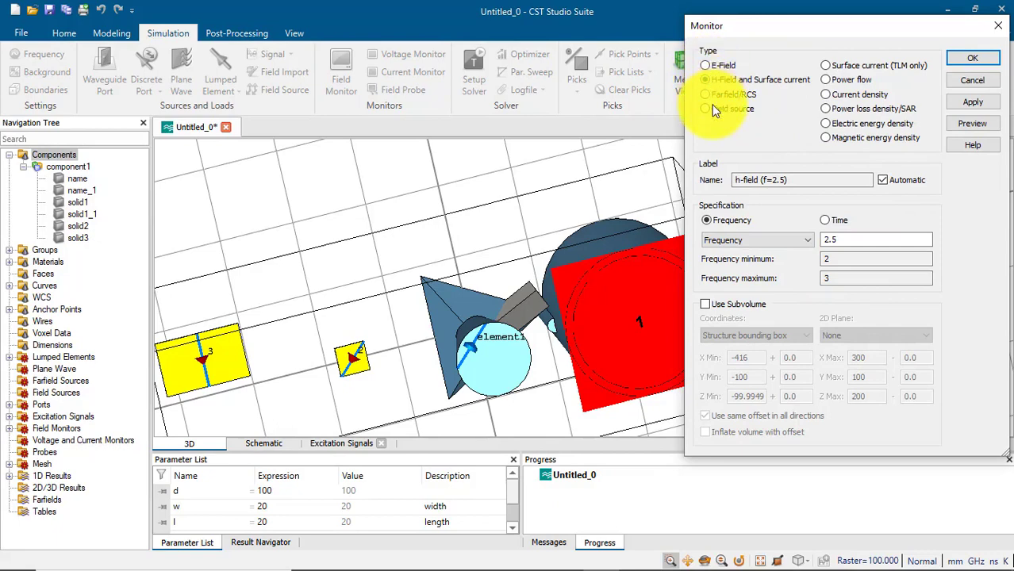
pyautogui.click(710, 107)
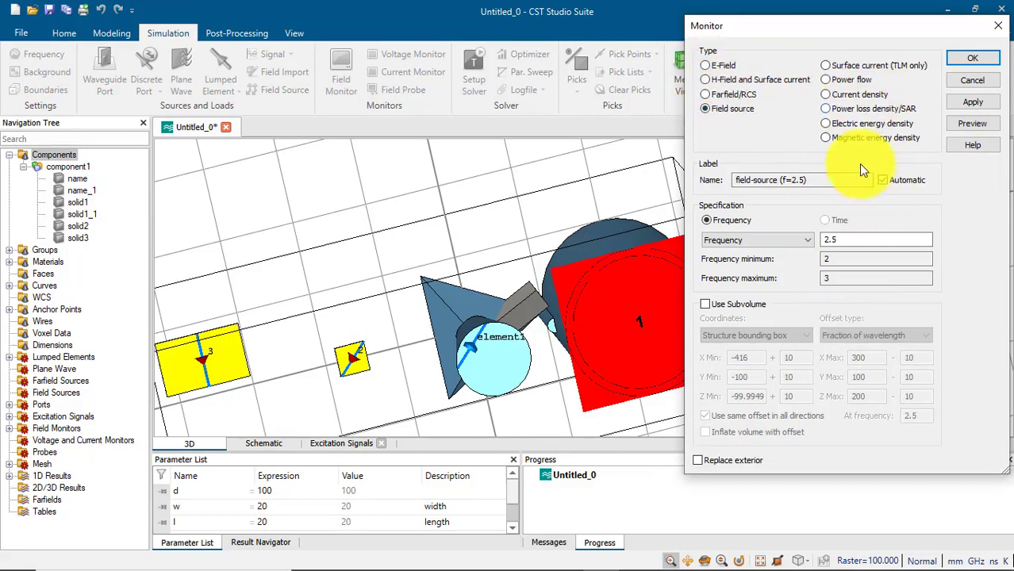
pyautogui.click(862, 109)
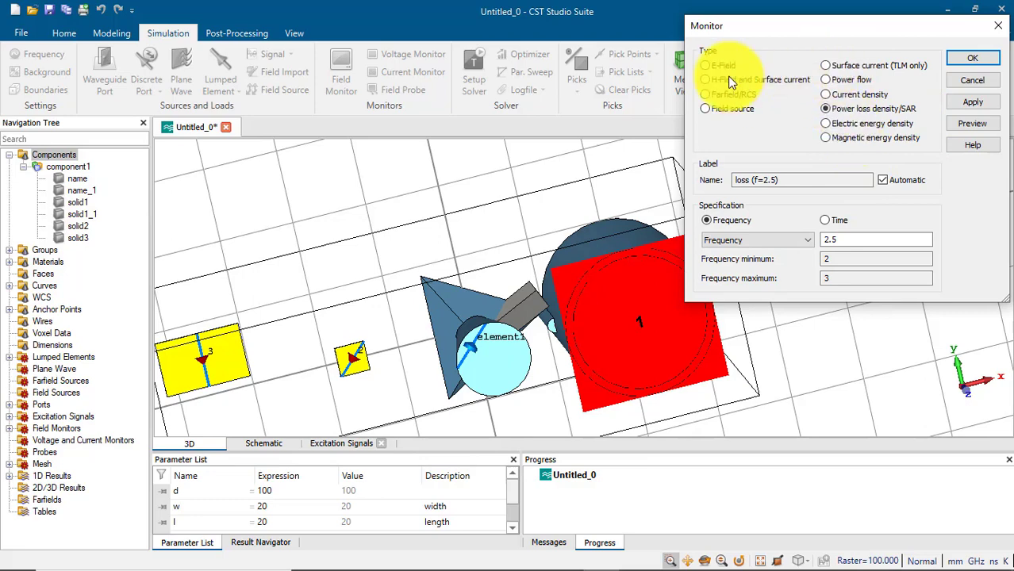
# - Add a power loss density/SAR field monitor at a frequency of 2.5 GHz
pyautogui.click(710, 97)
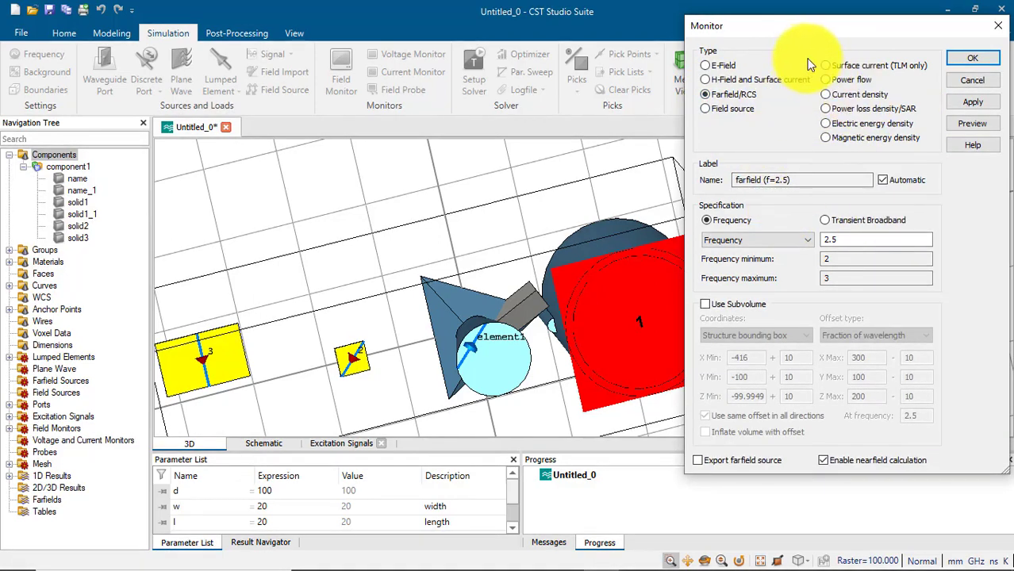
pyautogui.click(825, 109)
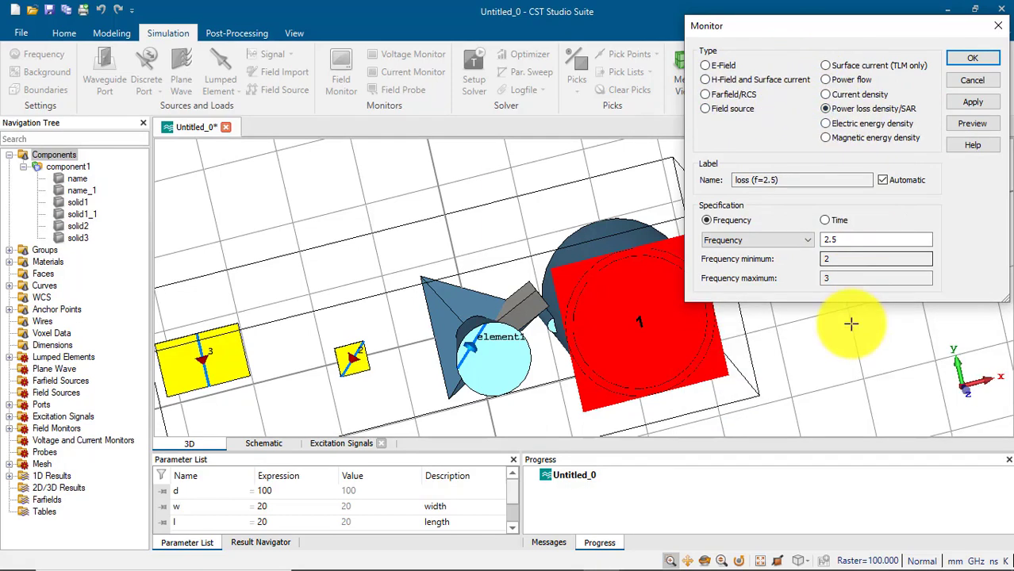
pyautogui.click(992, 103)
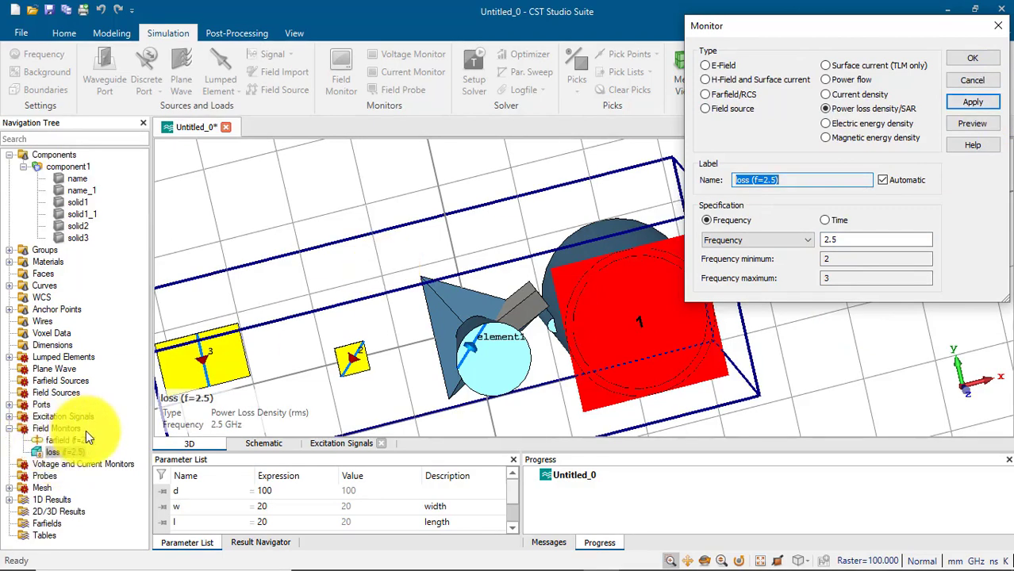
pyautogui.click(973, 82)
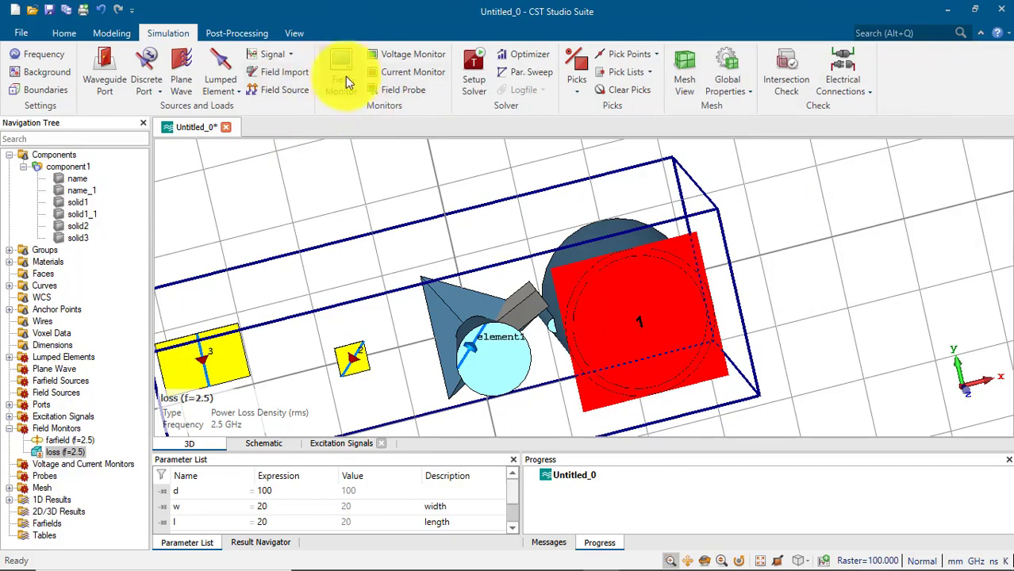
# - Examine the voltage monitor definition and the E-field probe's orientation and position settings without creating either one
pyautogui.click(411, 55)
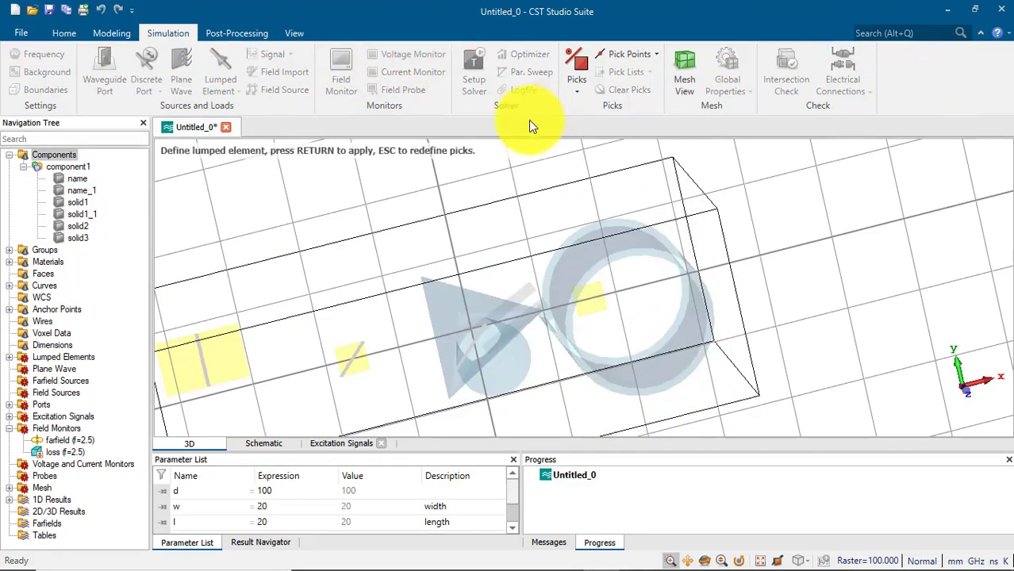
pyautogui.press('Escape')
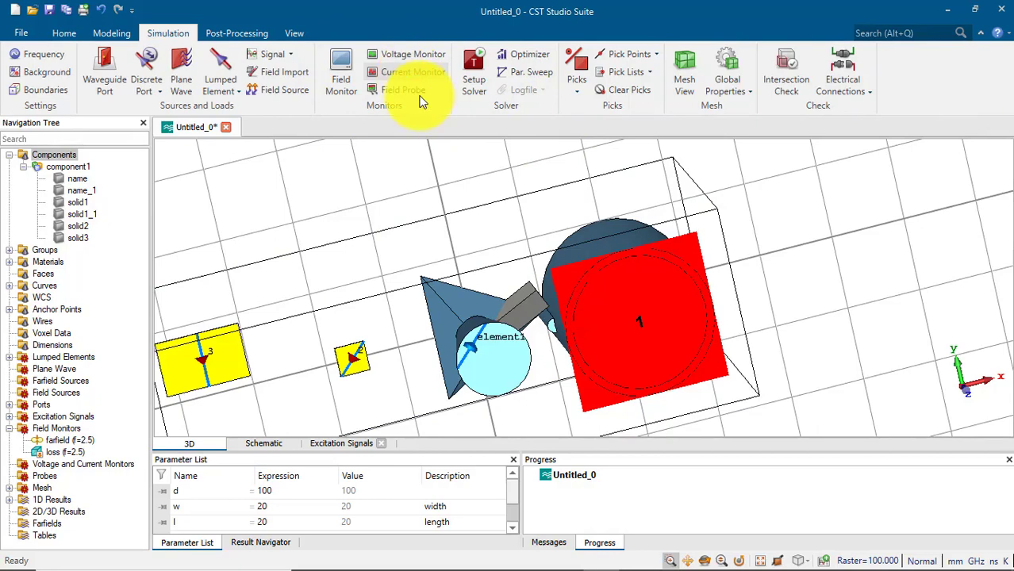
pyautogui.click(419, 91)
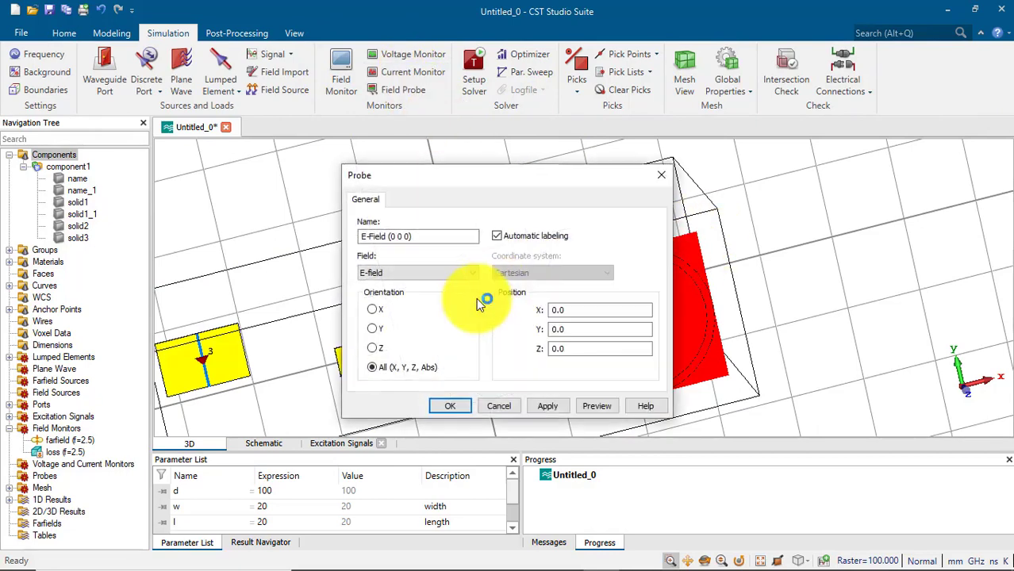
pyautogui.click(624, 345)
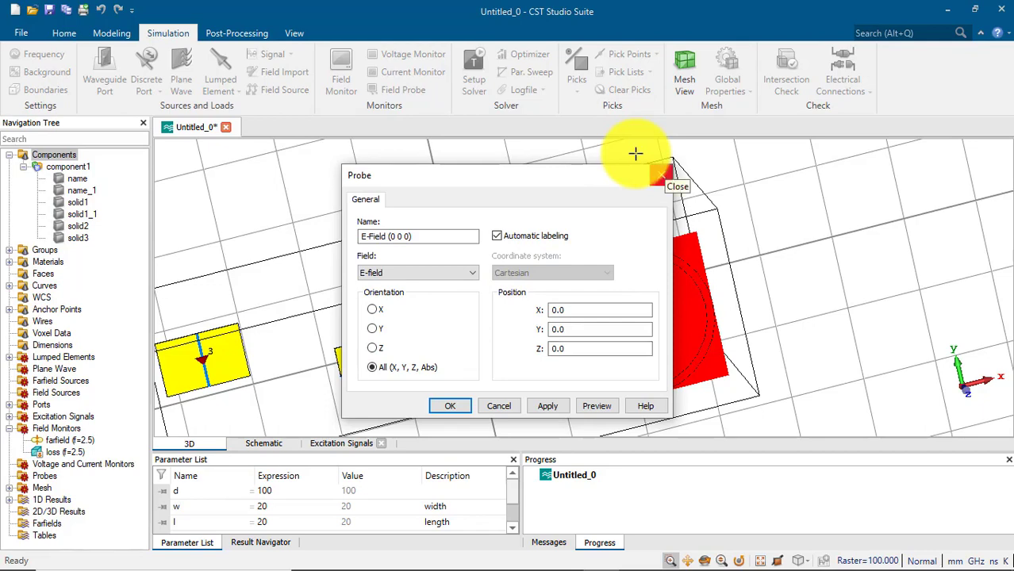
pyautogui.click(661, 174)
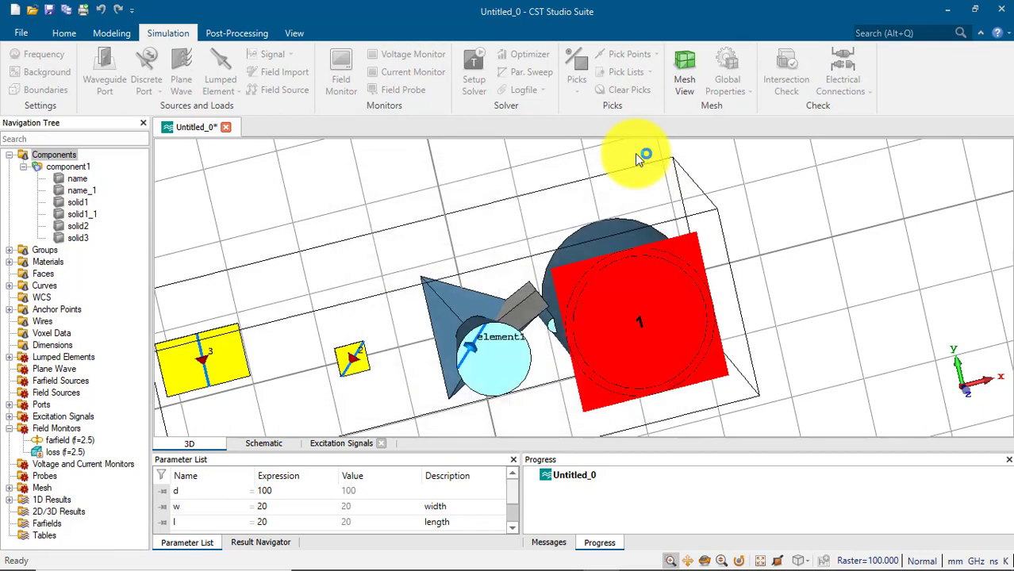
# - Open the time domain solver setup and try Port 1, Port 2 and Selection as the stimulation source type
pyautogui.click(476, 89)
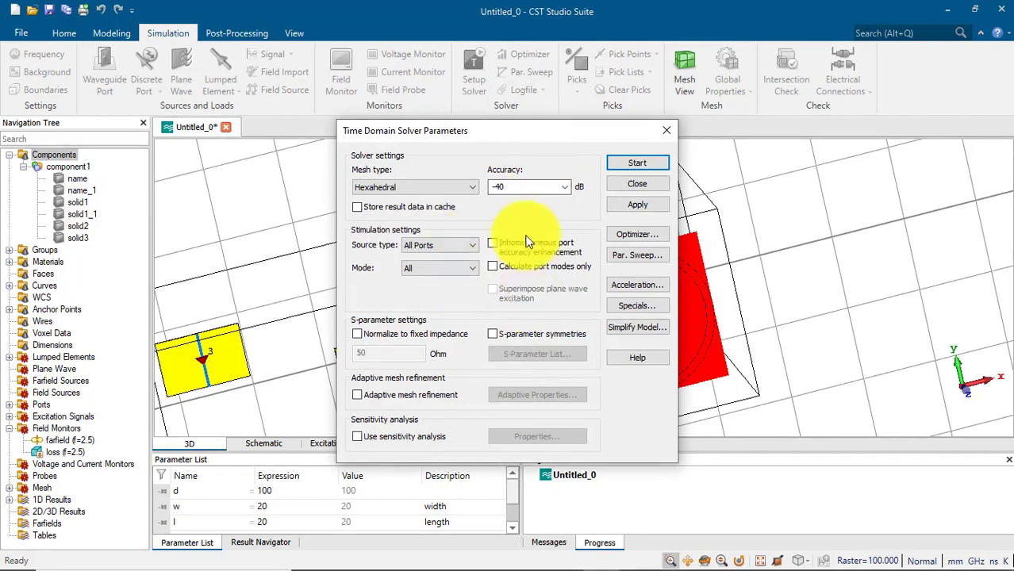
pyautogui.click(452, 244)
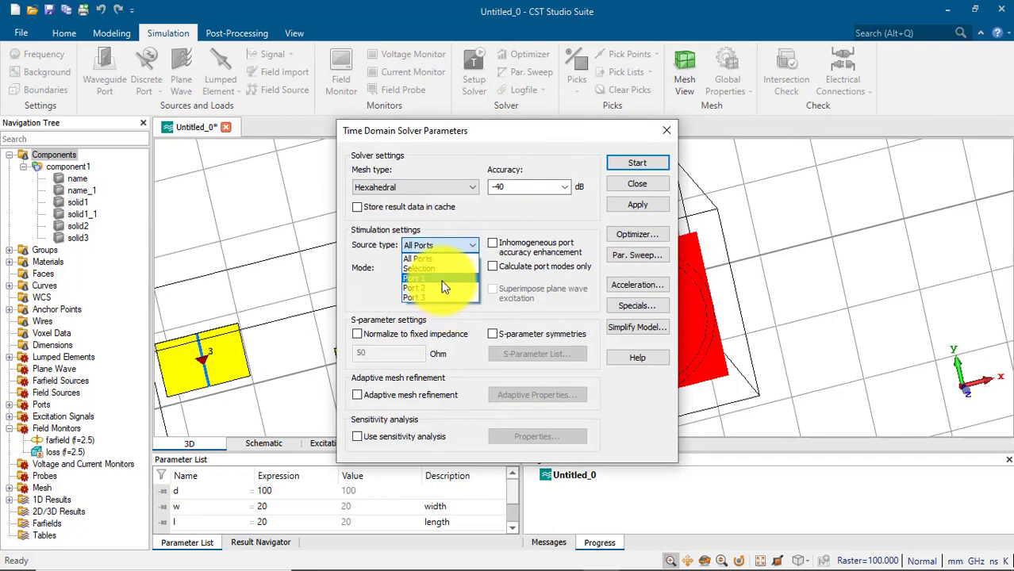
pyautogui.click(441, 279)
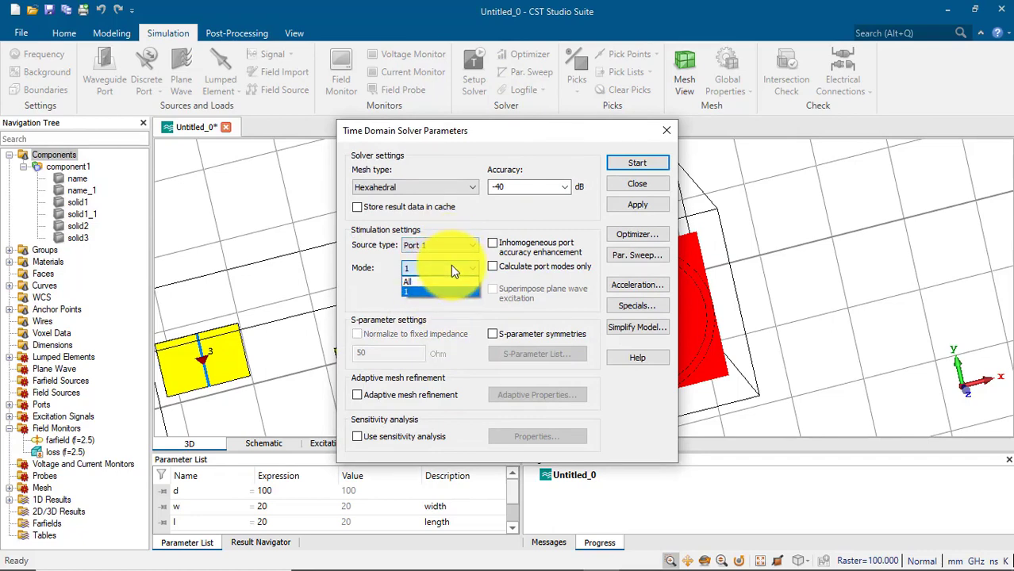
pyautogui.click(449, 248)
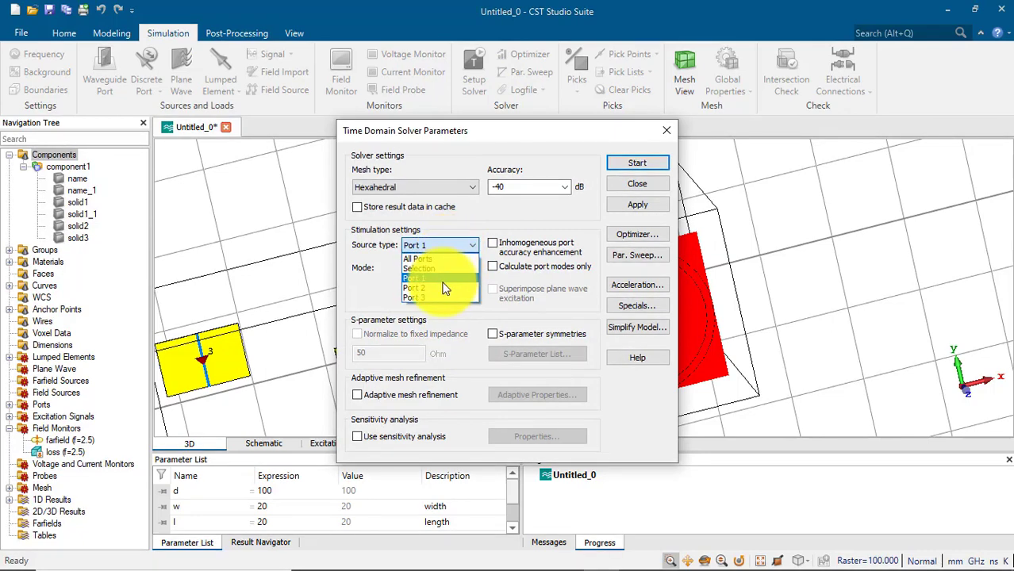
pyautogui.click(441, 287)
pyautogui.click(444, 247)
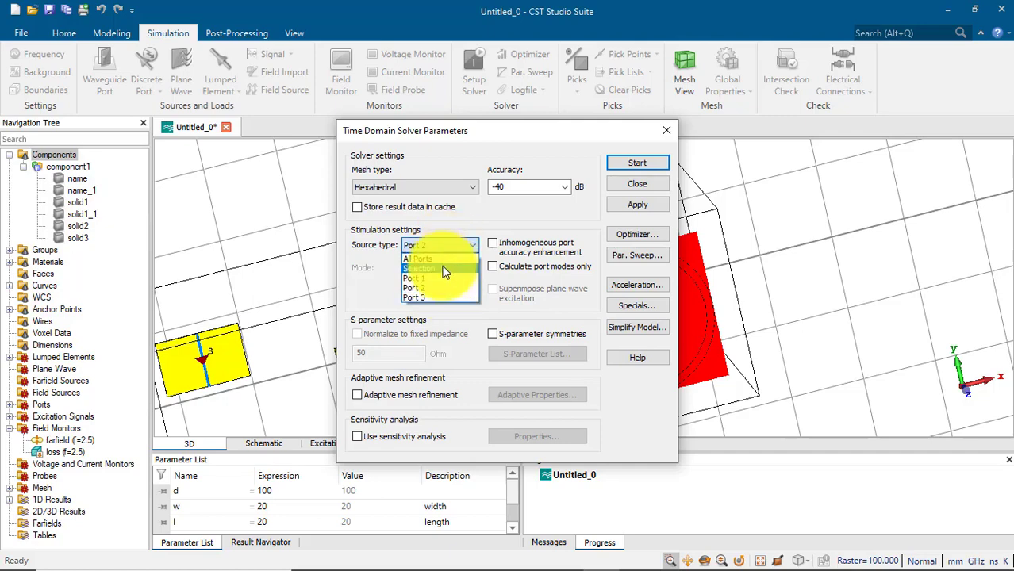
pyautogui.click(444, 268)
# - Compare the Sequential (port S-parameter), Sequential (user defined) and Simultaneous excitation types in the excitation list, closing it without applying changes
pyautogui.click(461, 271)
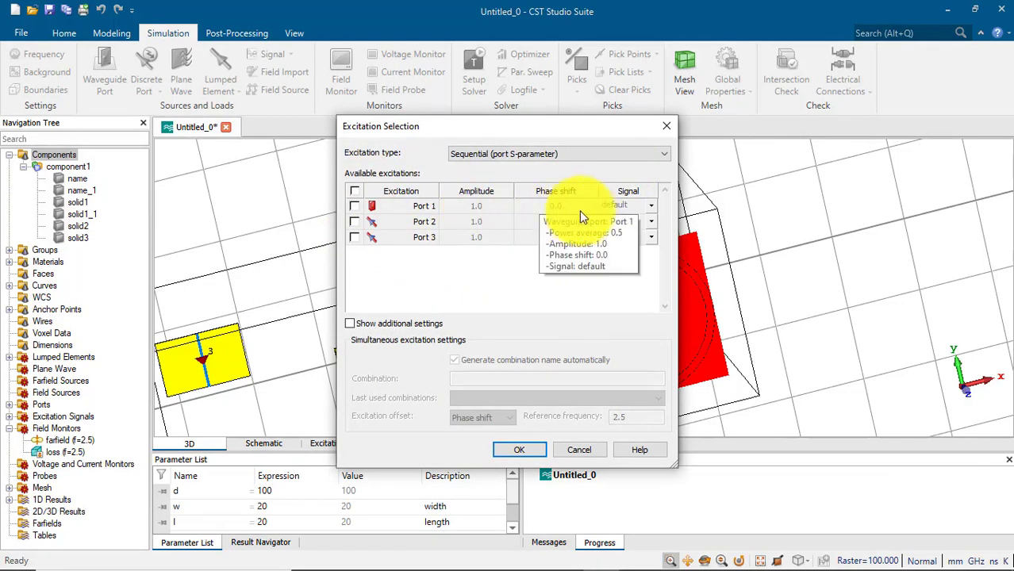
pyautogui.click(596, 153)
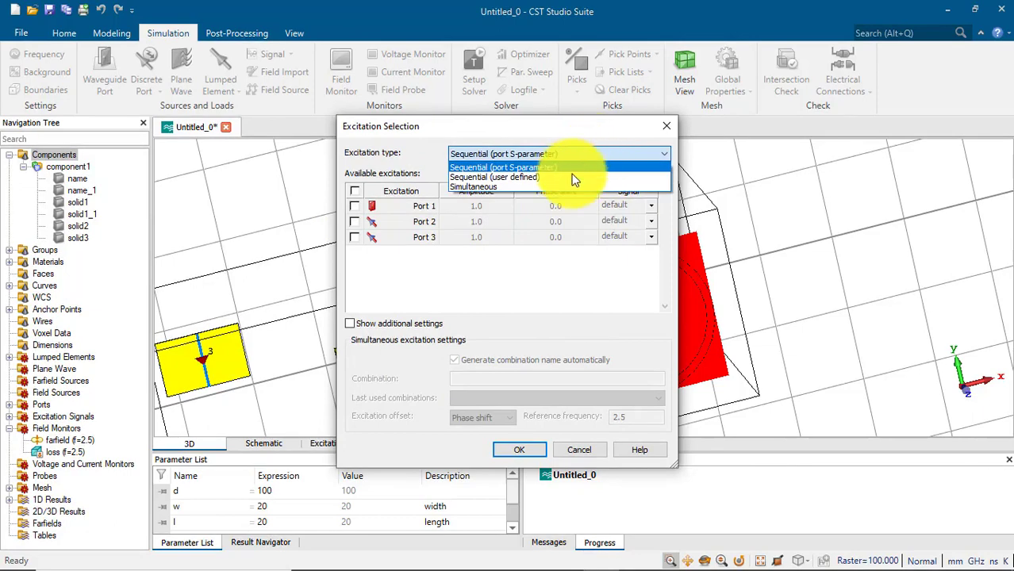
pyautogui.click(575, 178)
pyautogui.click(564, 156)
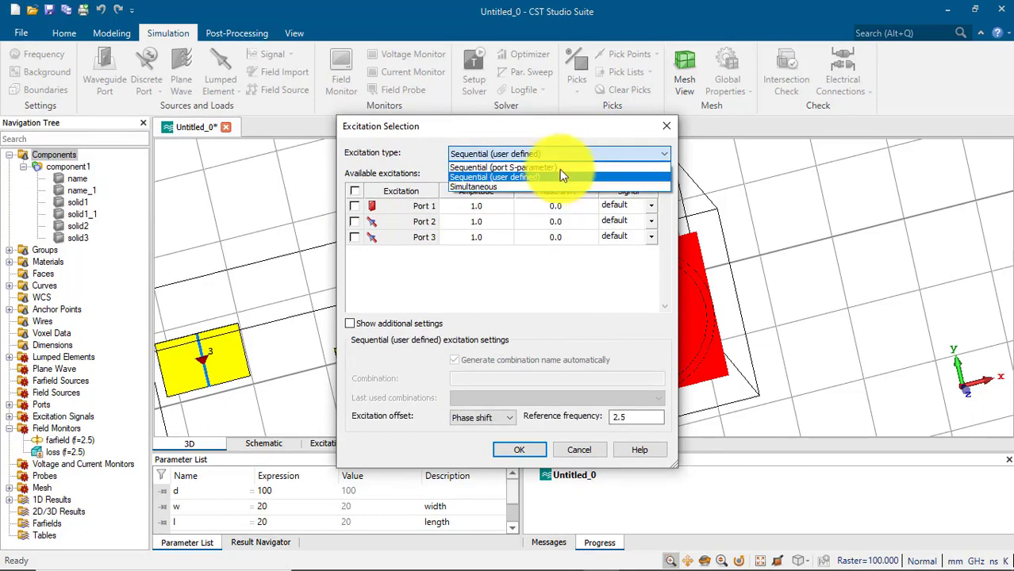
pyautogui.click(556, 178)
pyautogui.click(546, 155)
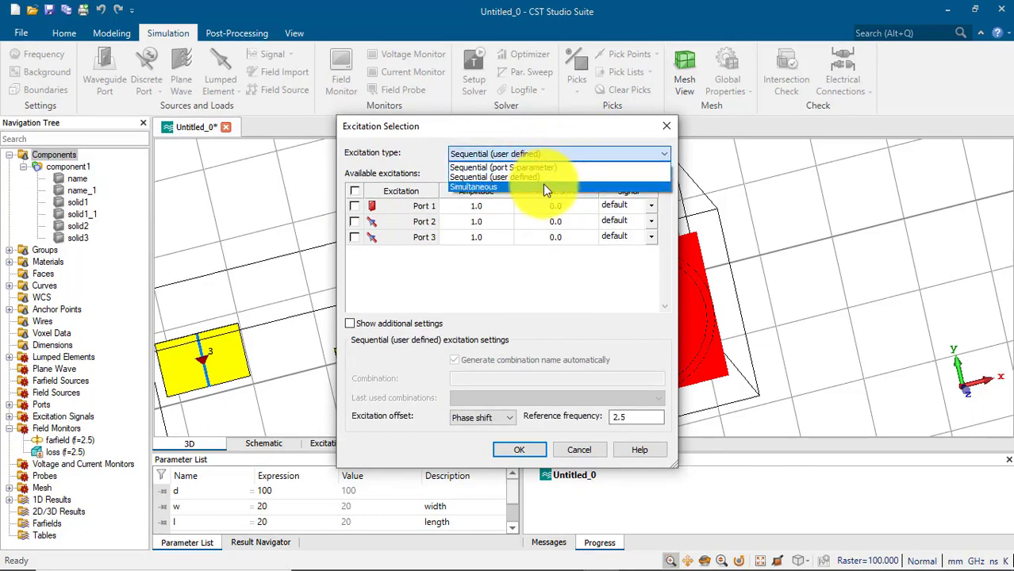
pyautogui.click(543, 183)
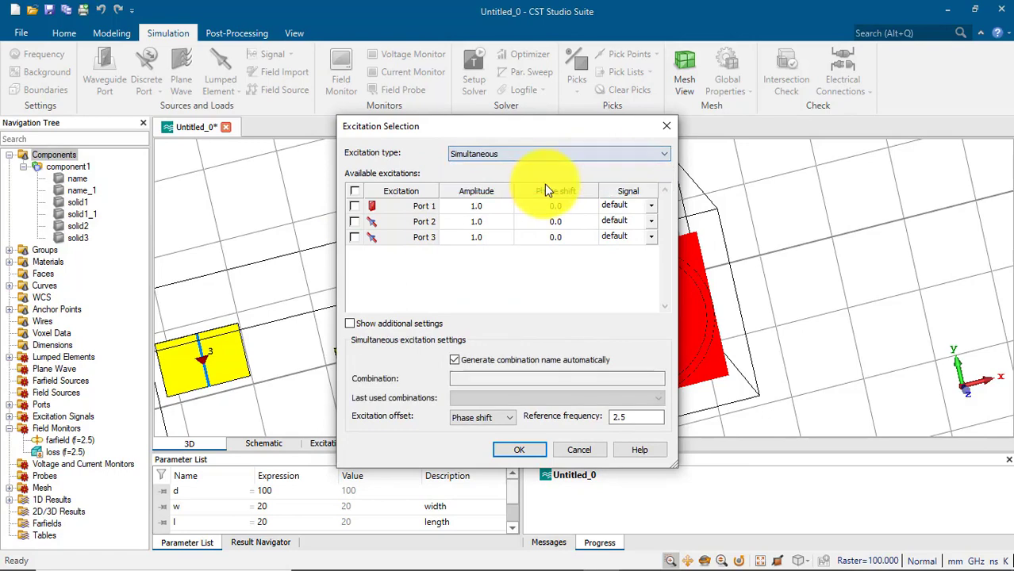
pyautogui.click(665, 127)
# - Set the stimulation source type to All Ports and the mode to All
pyautogui.click(464, 249)
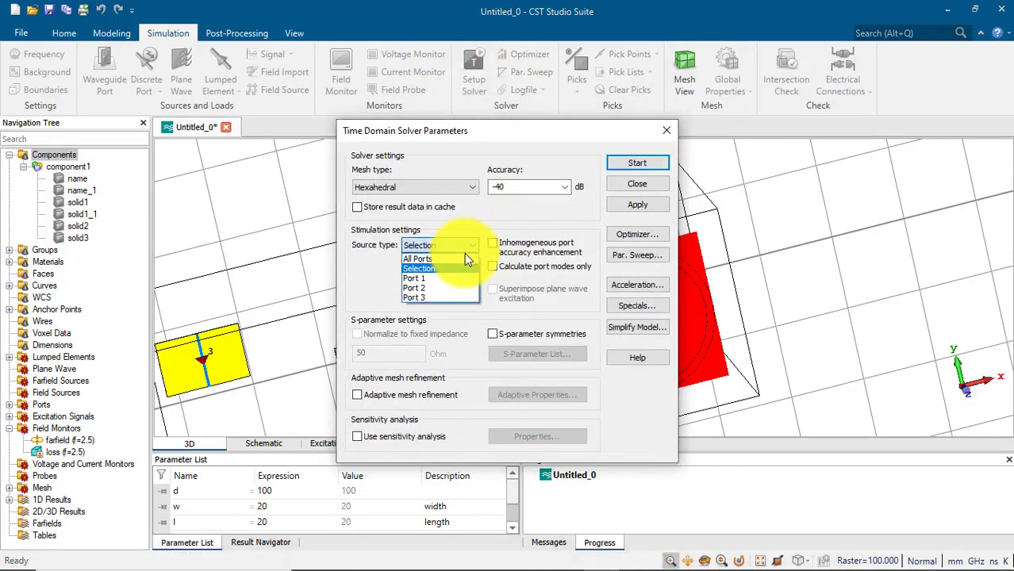
pyautogui.click(460, 257)
pyautogui.click(461, 266)
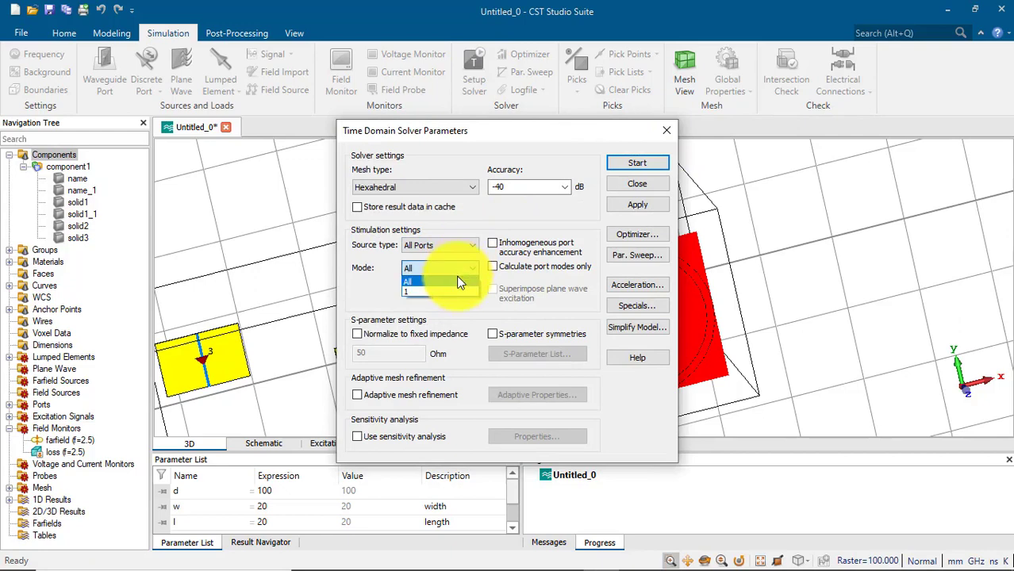
pyautogui.click(444, 284)
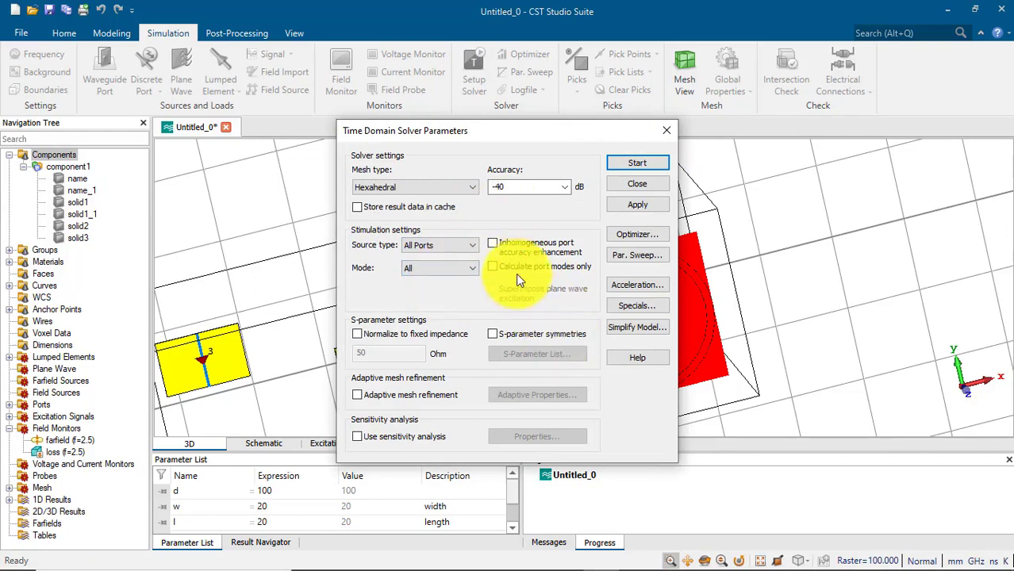
# - Set the solver accuracy to -40 dB and review the mesh types, keeping Hexahedral
pyautogui.click(565, 186)
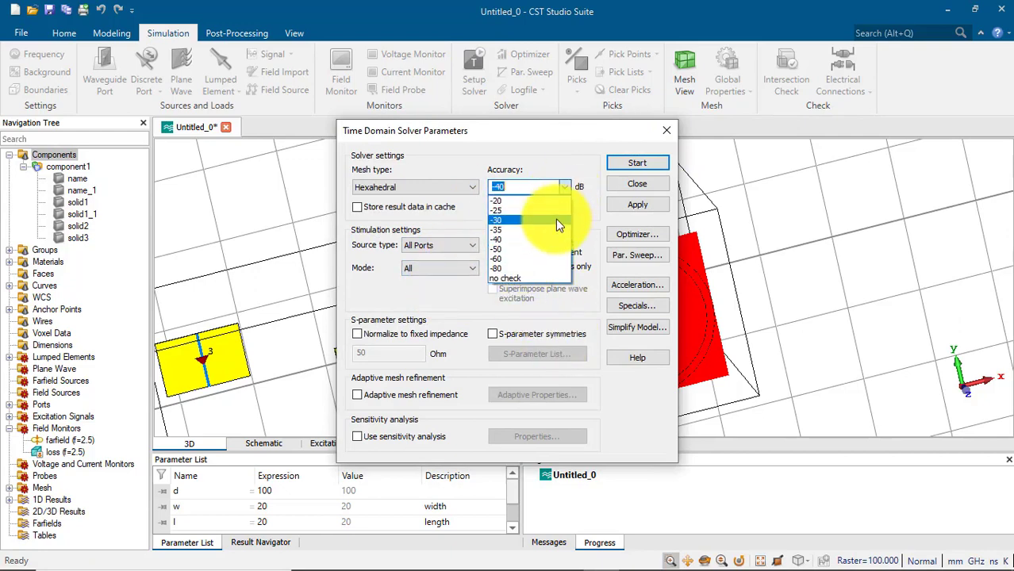
pyautogui.click(517, 238)
pyautogui.click(451, 191)
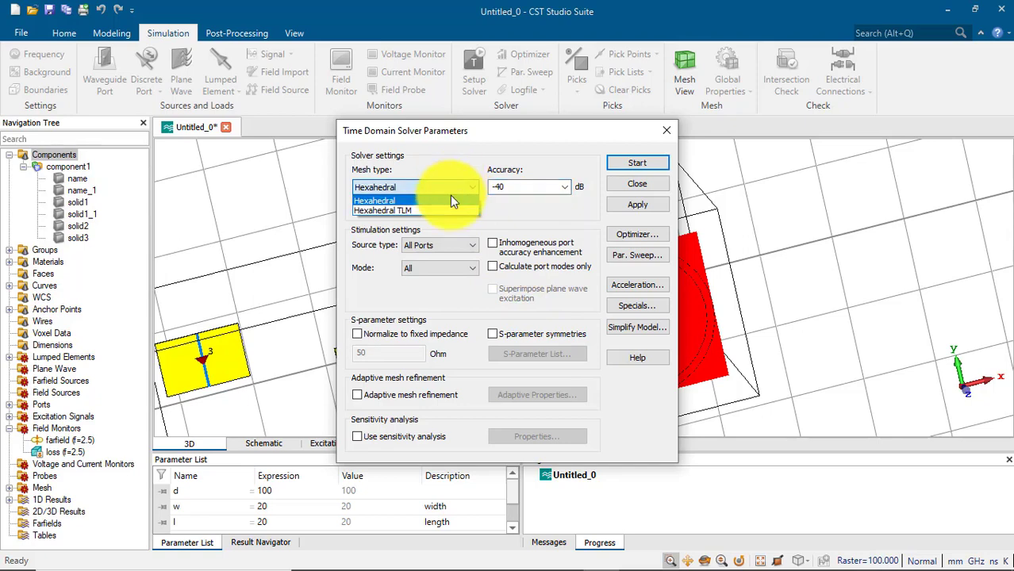
pyautogui.click(504, 215)
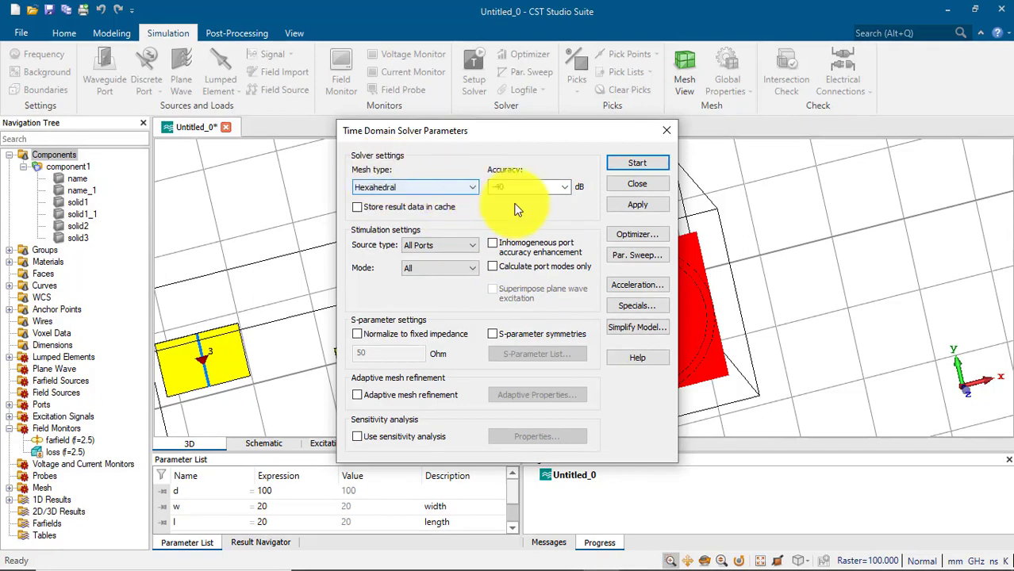
# - Enable inhomogeneous port accuracy enhancement and try the fixed impedance normalization of the S-parameters, leaving it off
pyautogui.click(509, 246)
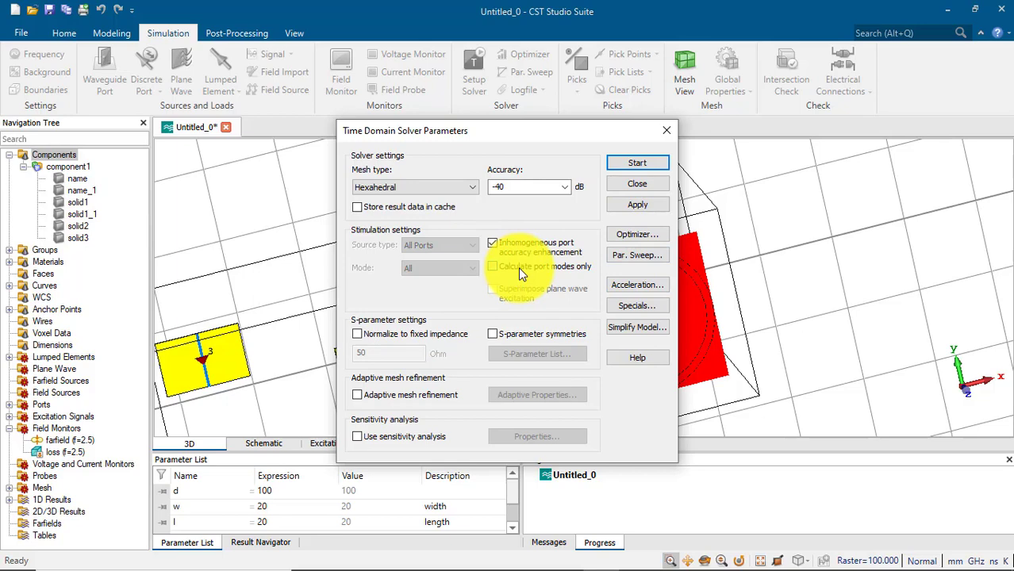
pyautogui.click(357, 334)
pyautogui.doubleClick(367, 353)
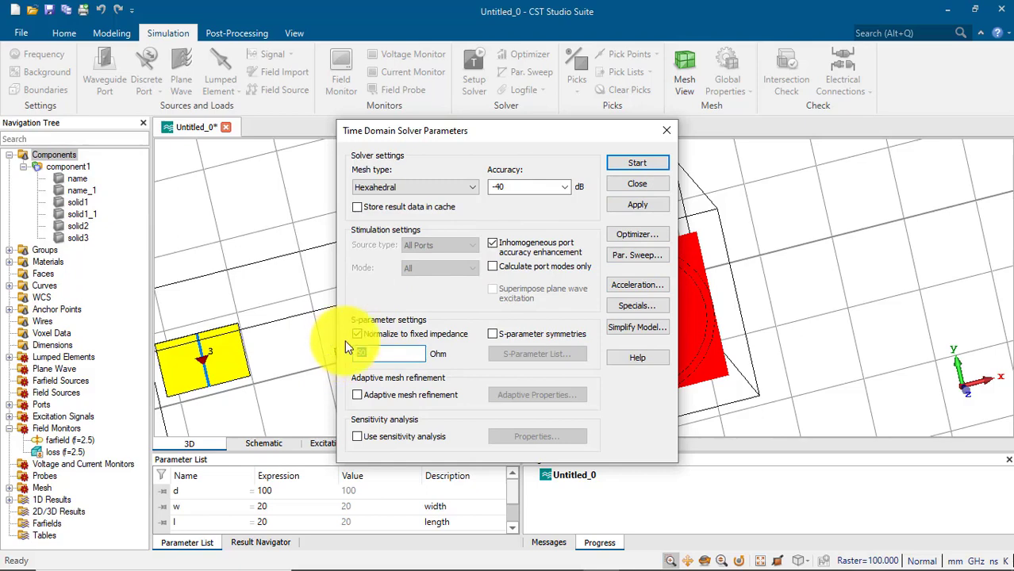
pyautogui.click(357, 334)
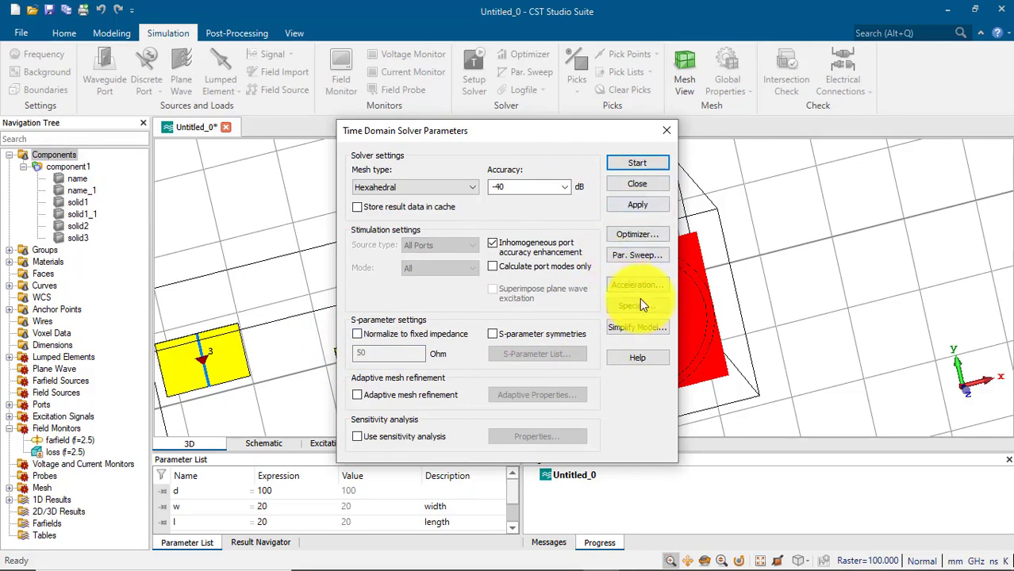
# - Review the optimizer's parameter settings, trying d with a maximum of 120, then deselect it and close without starting an optimization
pyautogui.click(627, 237)
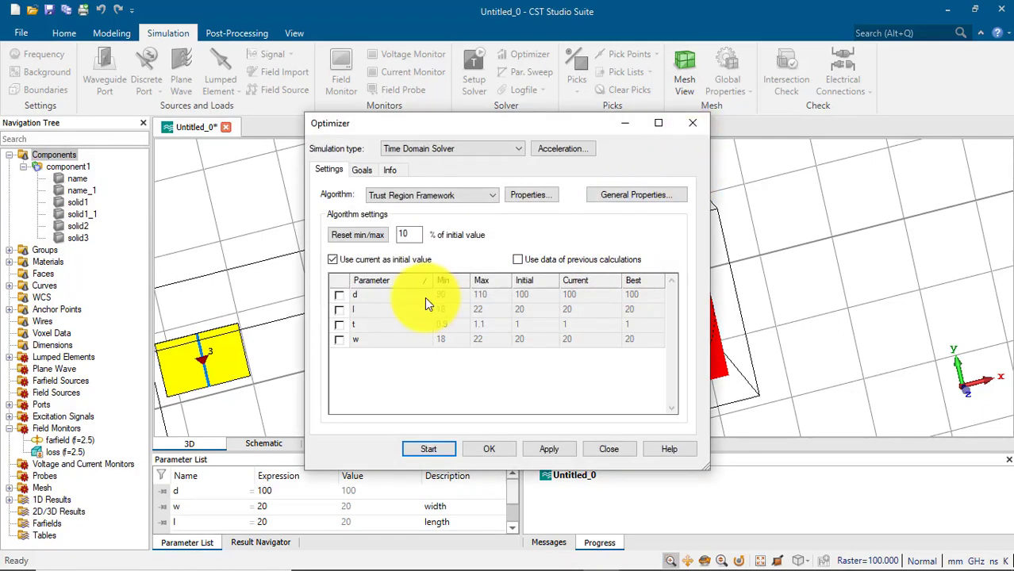
pyautogui.click(340, 295)
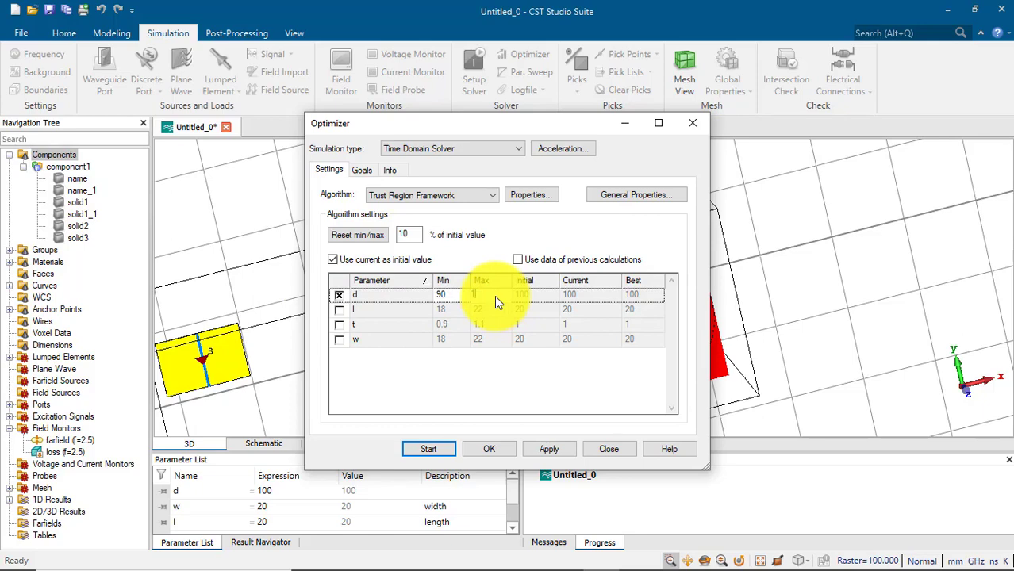
pyautogui.click(338, 294)
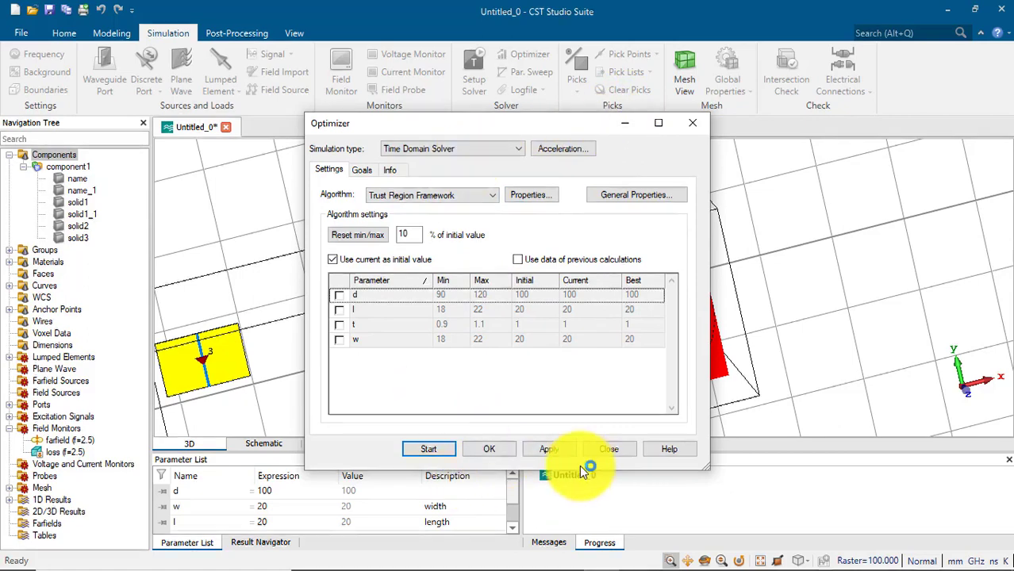
pyautogui.click(609, 449)
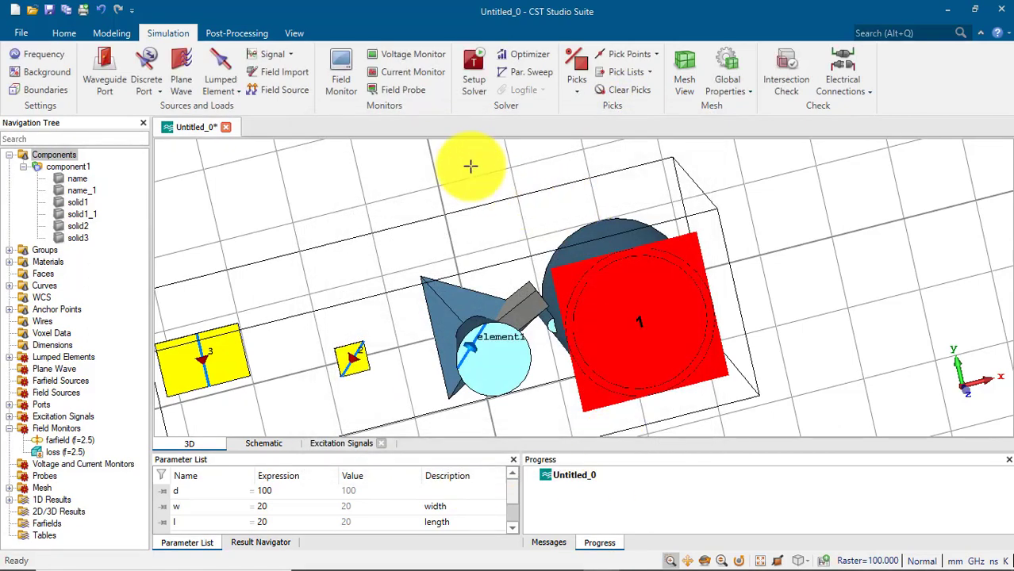
# - Reopen the time domain solver setup and examine its acceleration and model simplification options without changing them
pyautogui.click(473, 73)
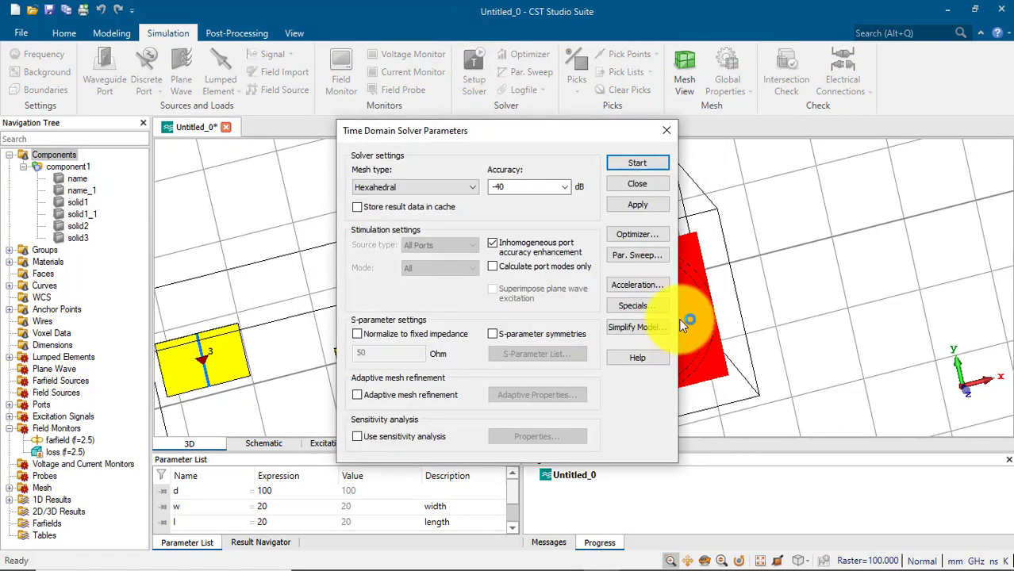
pyautogui.click(637, 284)
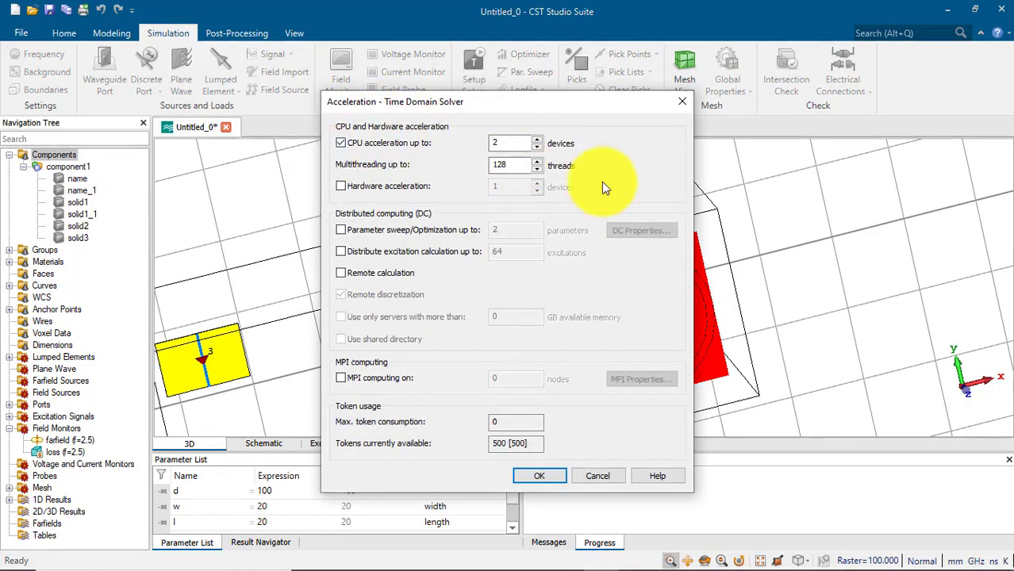
pyautogui.click(610, 476)
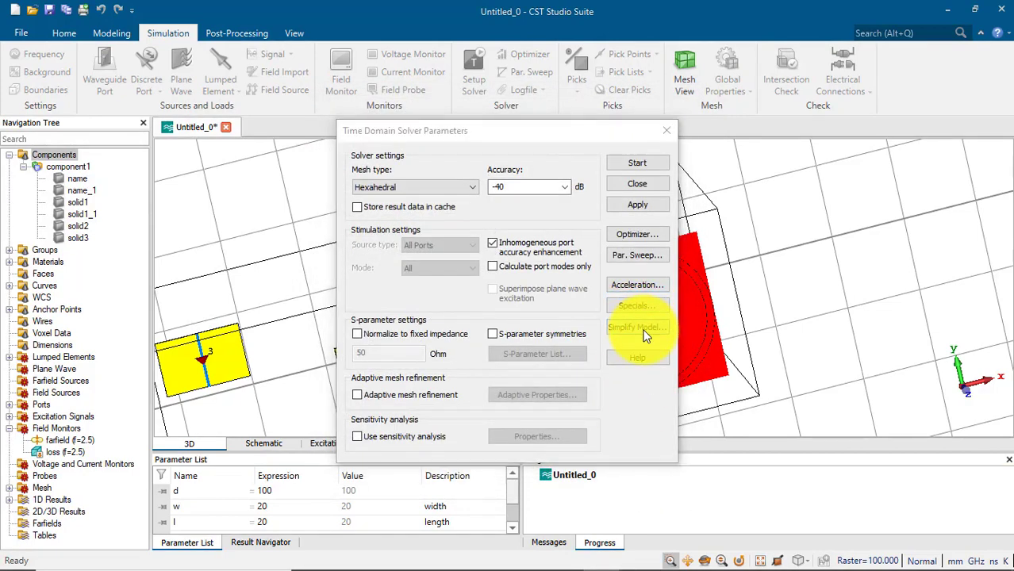
pyautogui.click(642, 328)
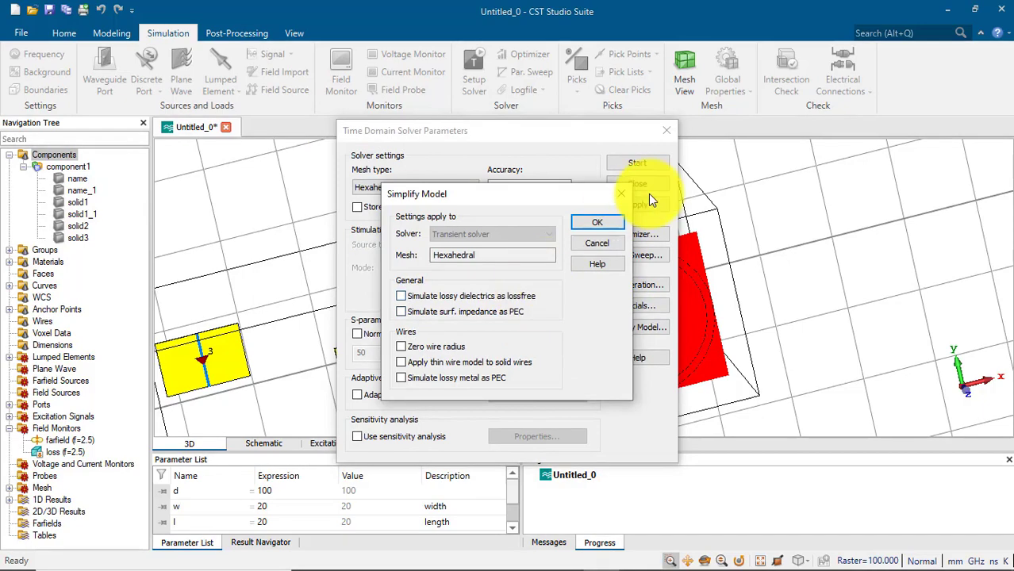
pyautogui.click(622, 196)
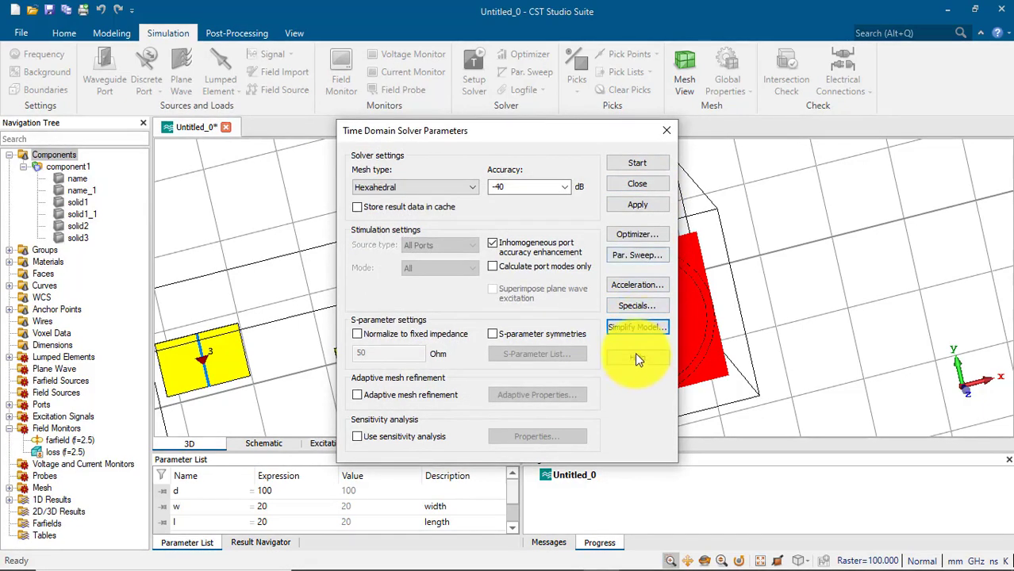
# - Enable S-parameter symmetries and inspect the symmetry list without defining any symmetry
pyautogui.click(495, 334)
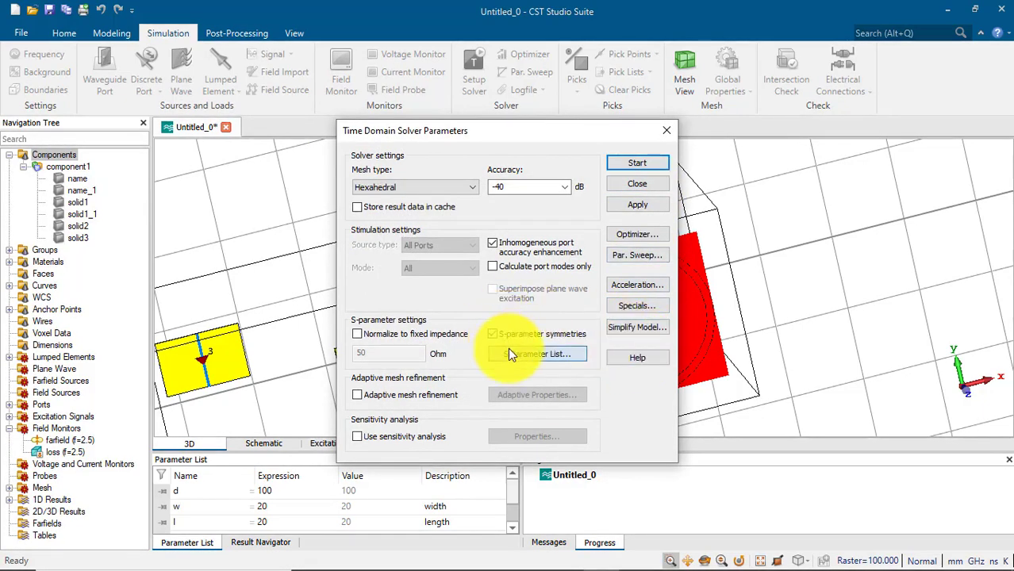
pyautogui.click(509, 349)
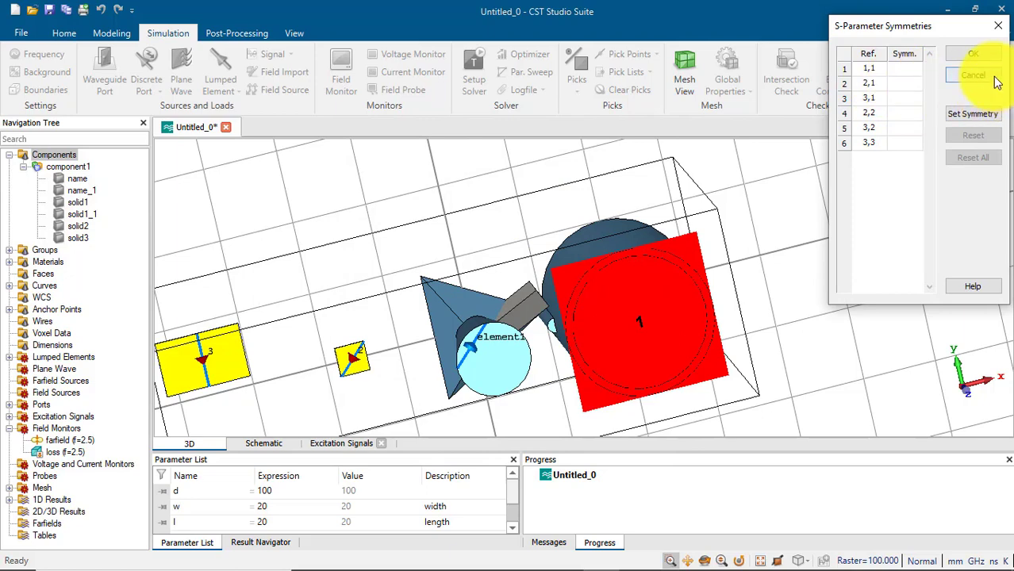
pyautogui.click(960, 75)
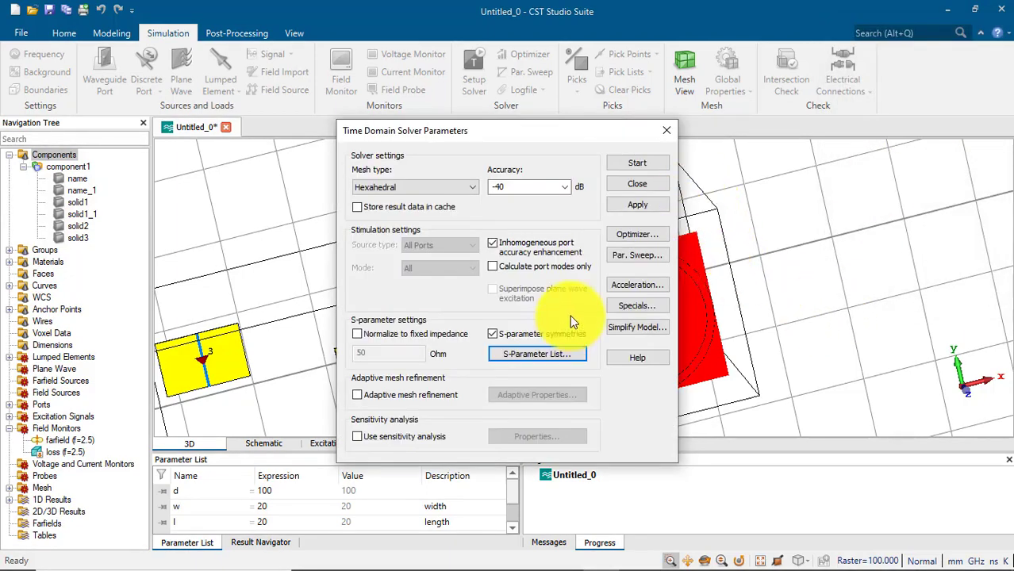
# - Enable adaptive mesh refinement and sensitivity analysis, and view the sensitivity parameter list without selecting any parameter
pyautogui.click(414, 392)
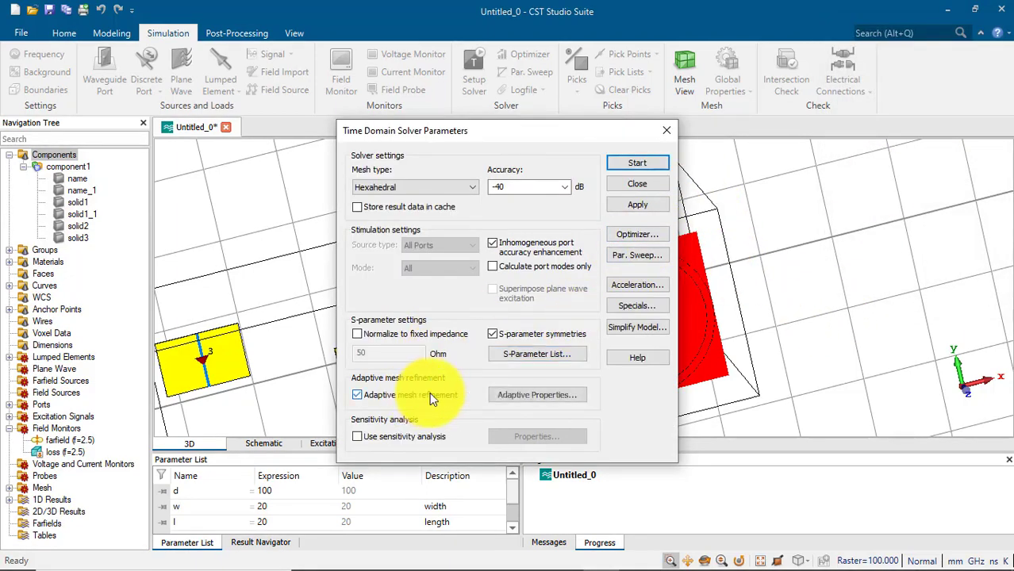
pyautogui.click(395, 434)
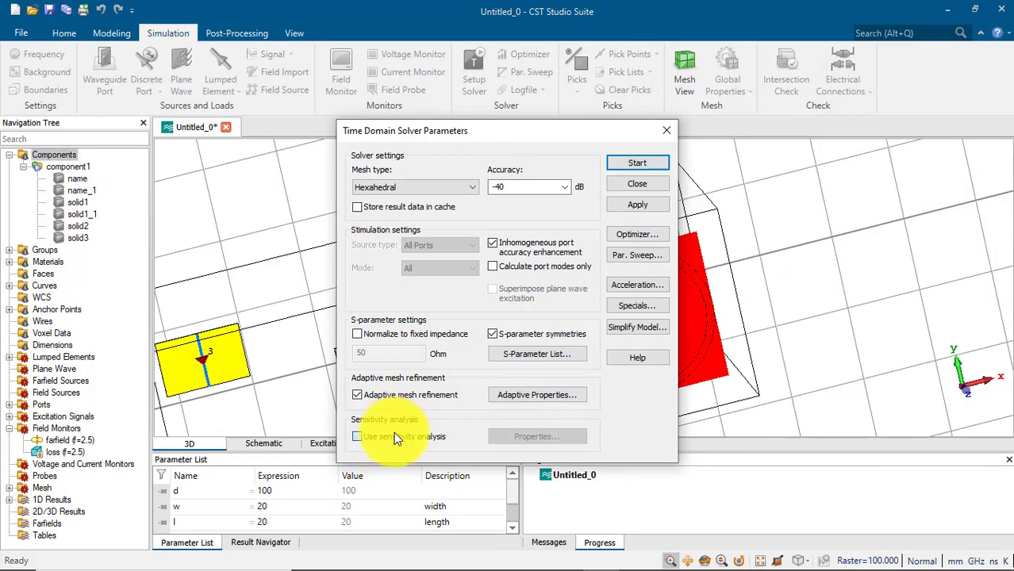
pyautogui.click(527, 432)
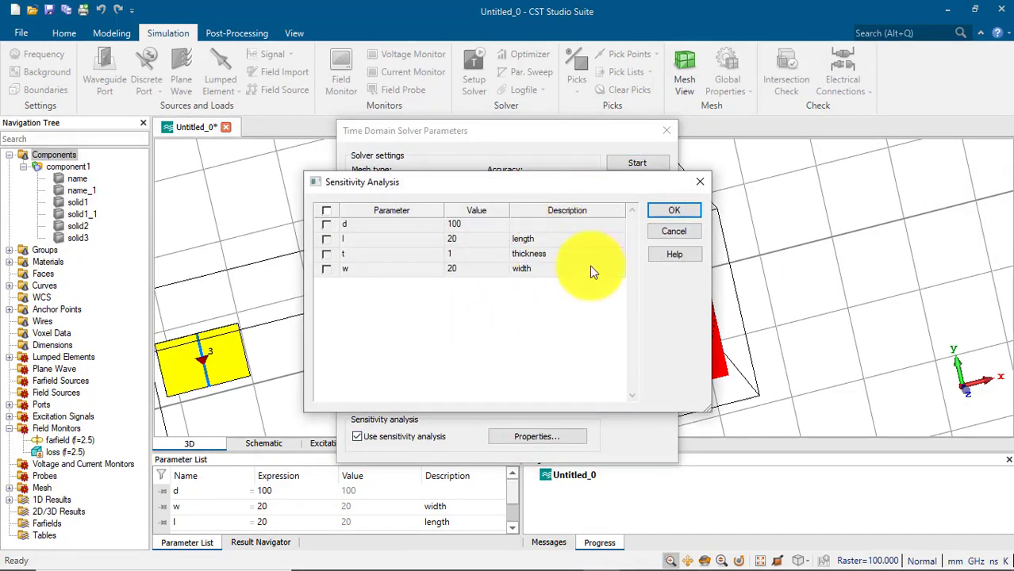
pyautogui.click(699, 182)
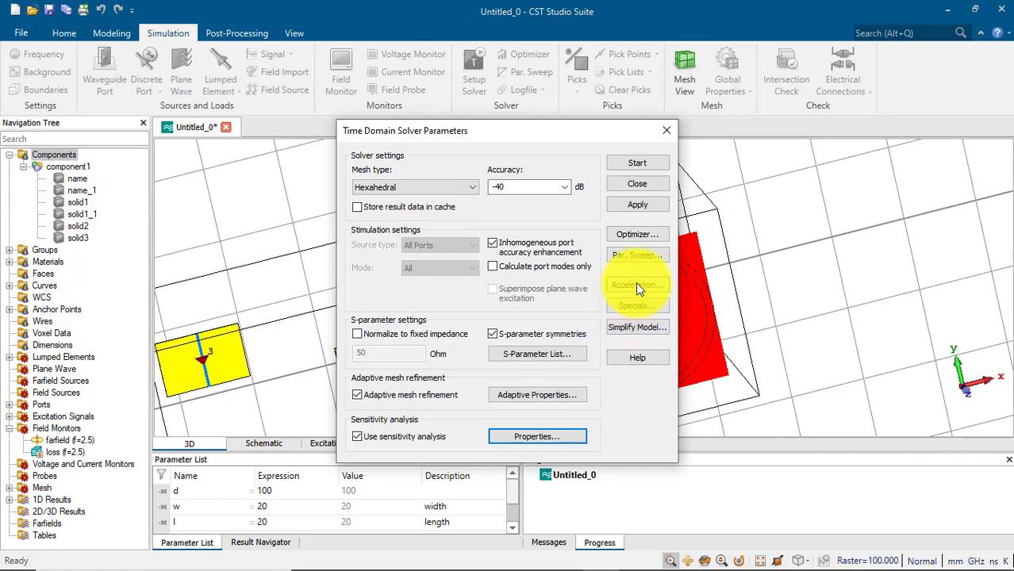
# - Close the solver setup and check the model for electromagnetic and mechanics intersections, applying no Boolean combination to the overlapping shapes
pyautogui.click(637, 162)
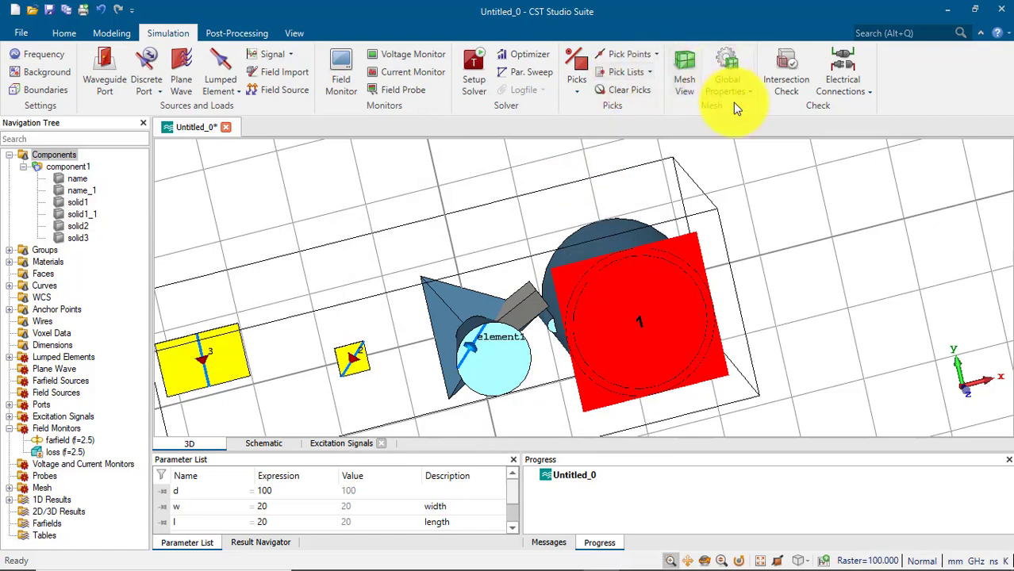
pyautogui.click(782, 70)
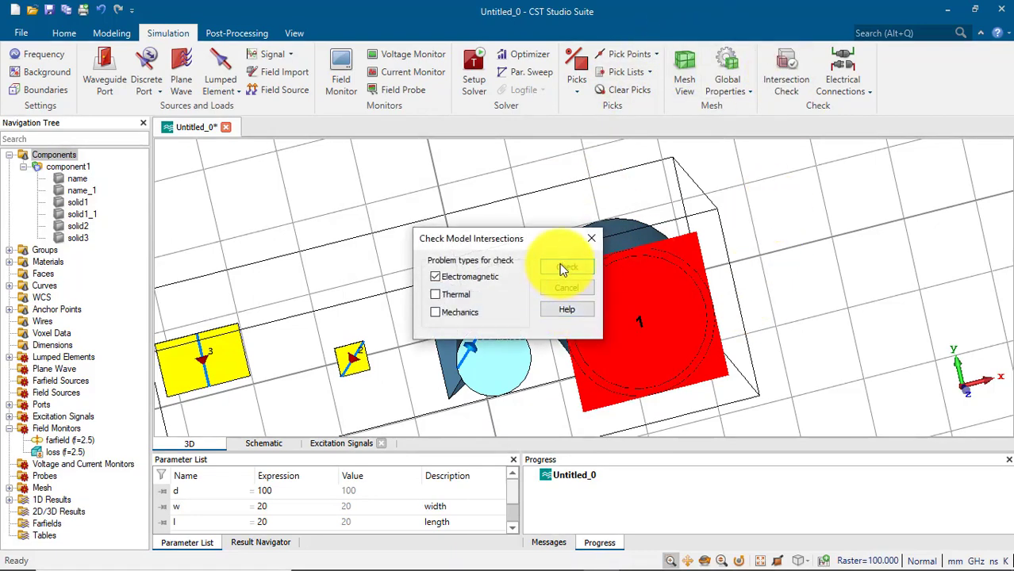
pyautogui.click(437, 311)
pyautogui.click(579, 270)
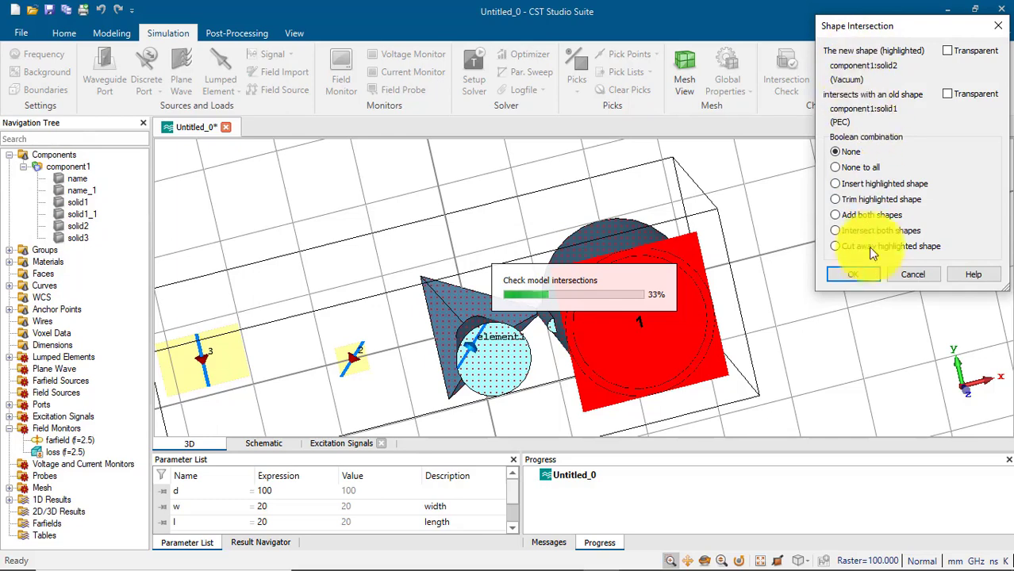
pyautogui.click(865, 276)
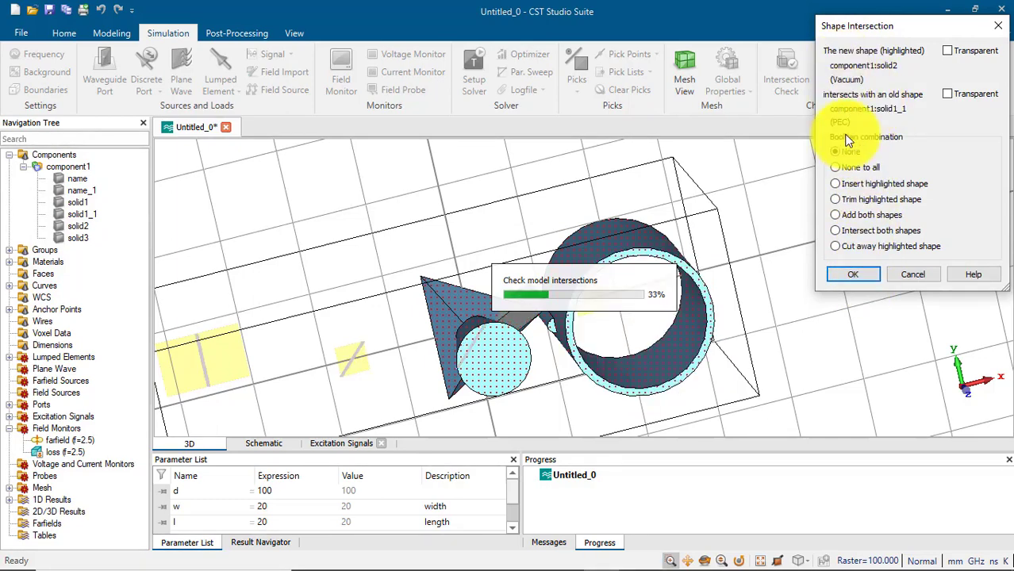
pyautogui.click(855, 275)
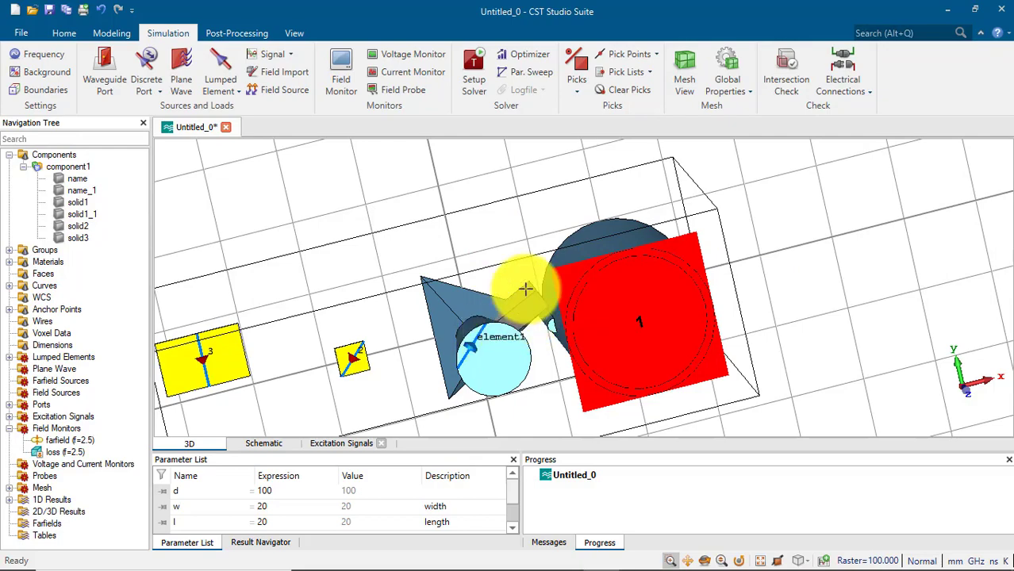
# - Examine the post-processing options for import/export, S-parameter calculations, time signals and SPICE extraction
pyautogui.moveTo(525, 291); pyautogui.dragTo(523, 215)
pyautogui.click(238, 32)
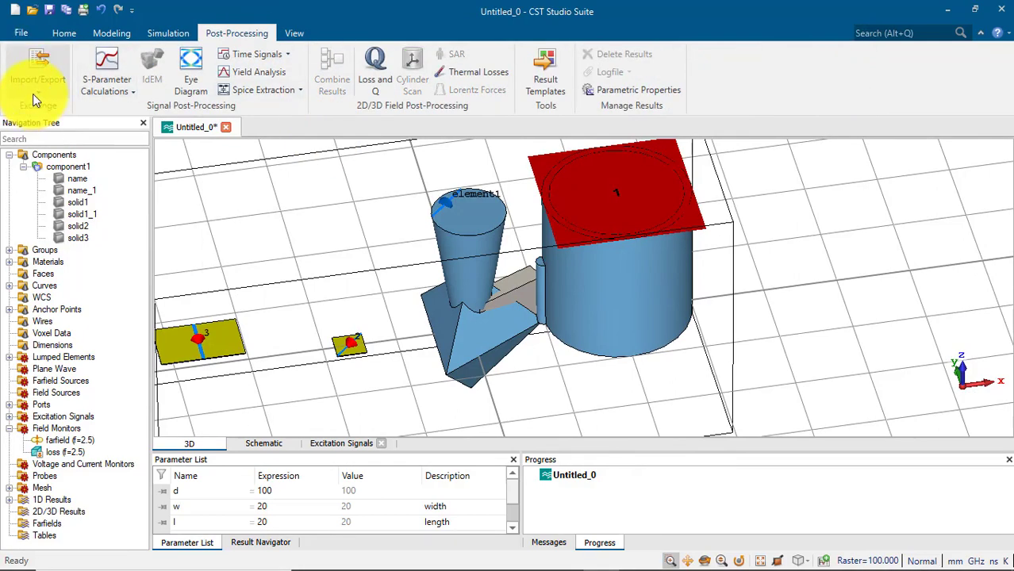
pyautogui.click(32, 93)
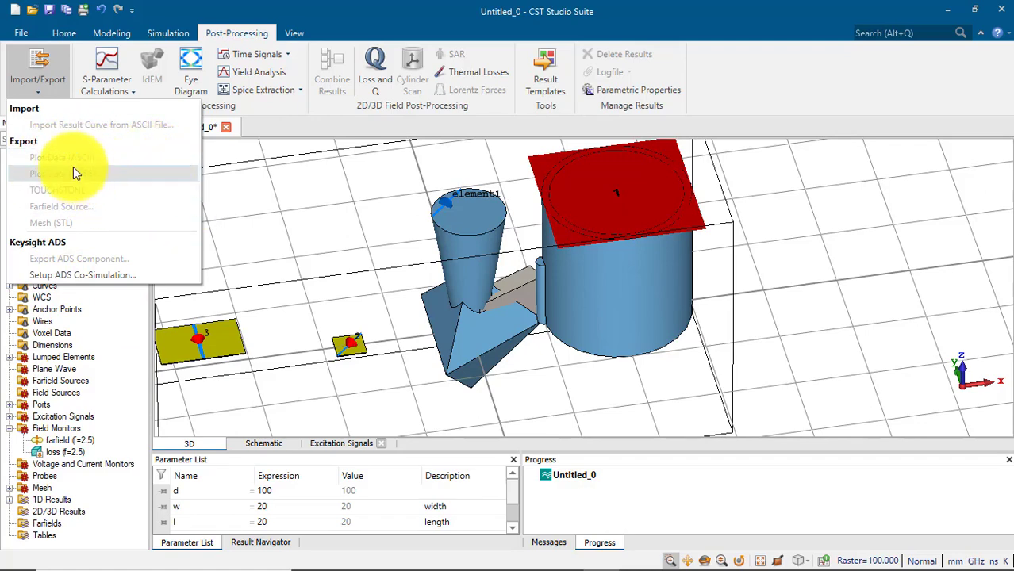
pyautogui.click(117, 79)
pyautogui.click(115, 86)
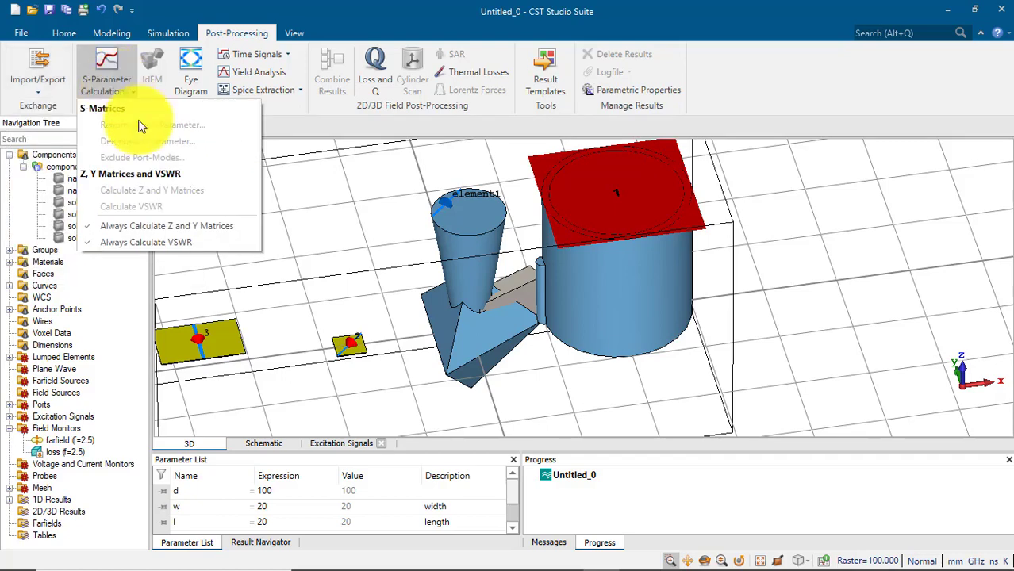
pyautogui.click(194, 80)
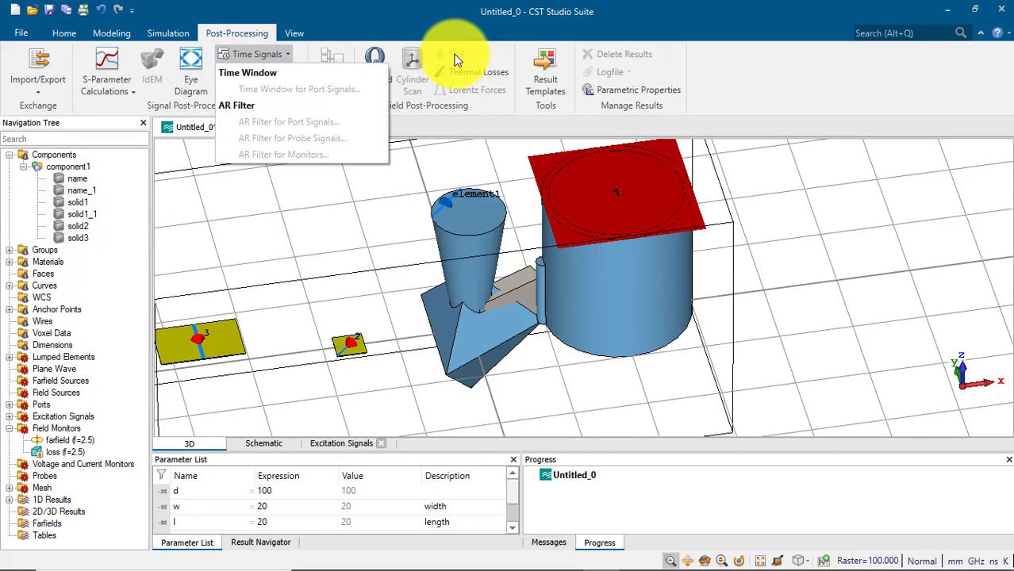
pyautogui.click(414, 151)
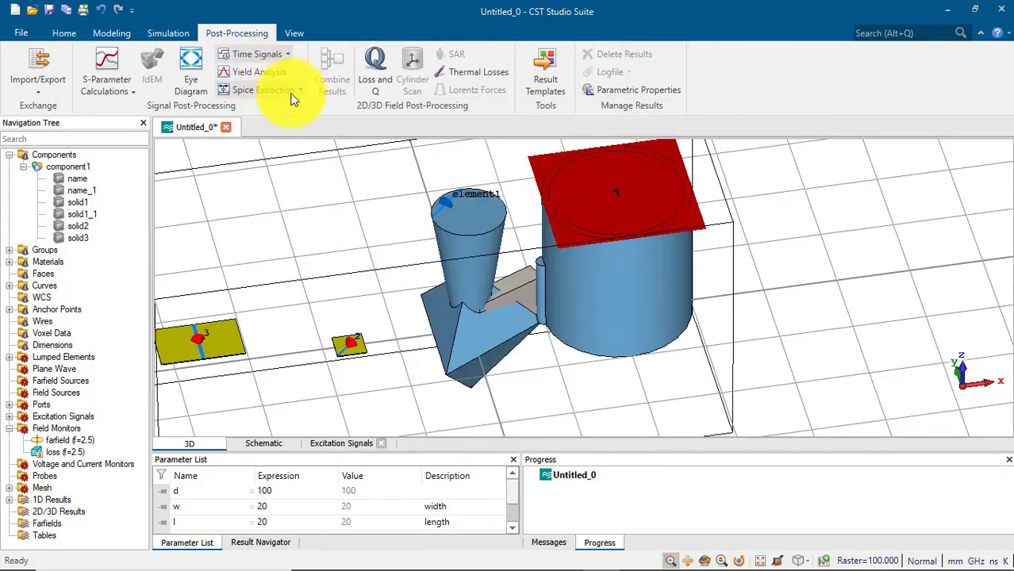
pyautogui.click(301, 92)
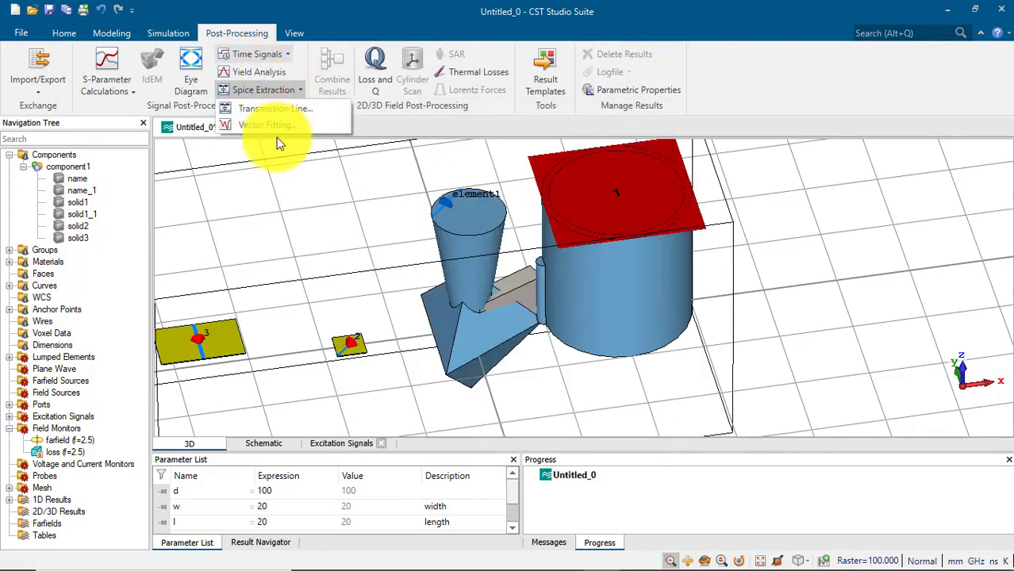
pyautogui.click(445, 119)
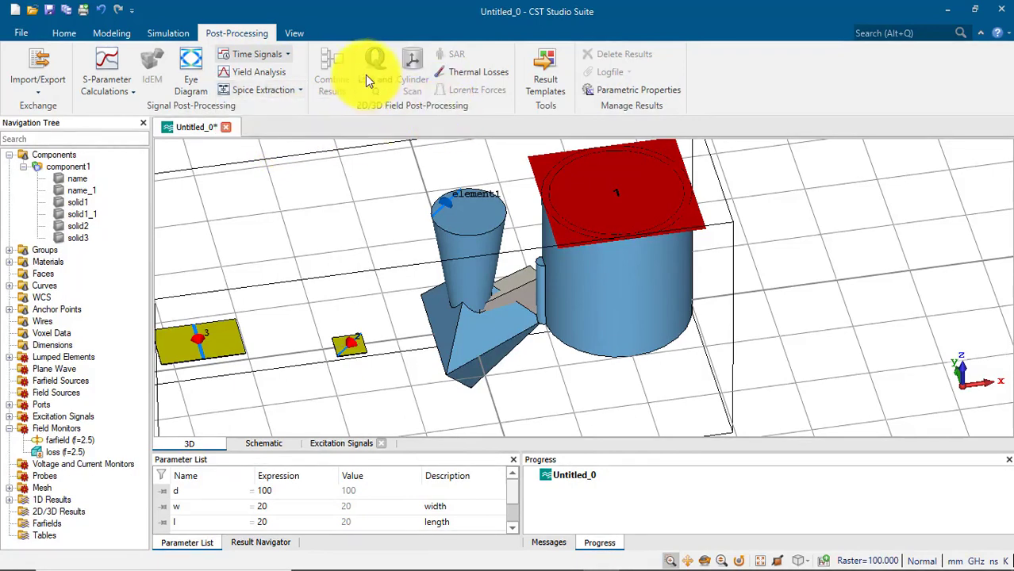
# - Add a Loss from E result template from the 2D and 3D Field Results category, keeping its default E-field and automatic label
pyautogui.click(538, 70)
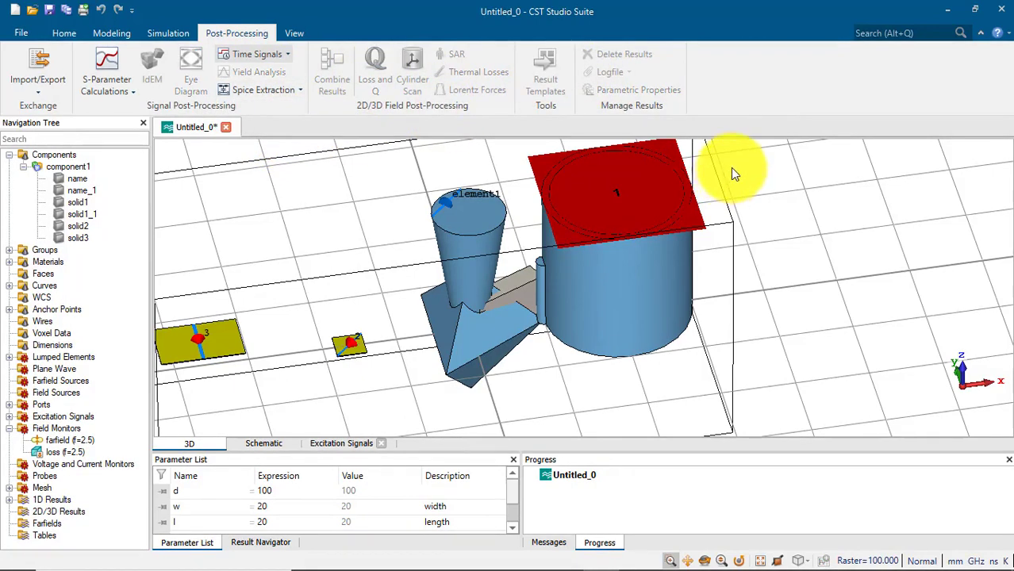
pyautogui.click(785, 77)
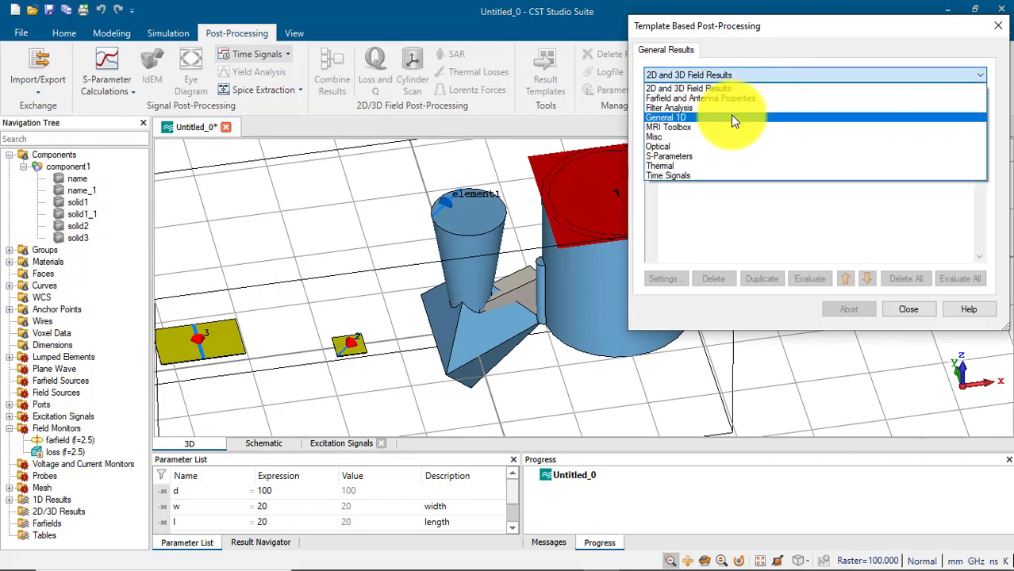
pyautogui.click(731, 117)
pyautogui.click(735, 75)
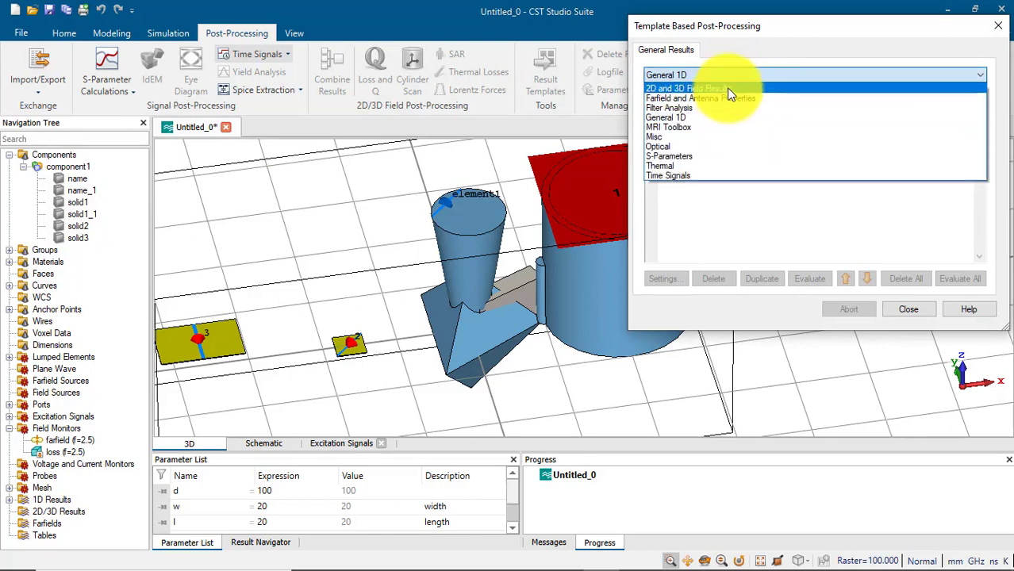
pyautogui.click(724, 96)
pyautogui.click(721, 96)
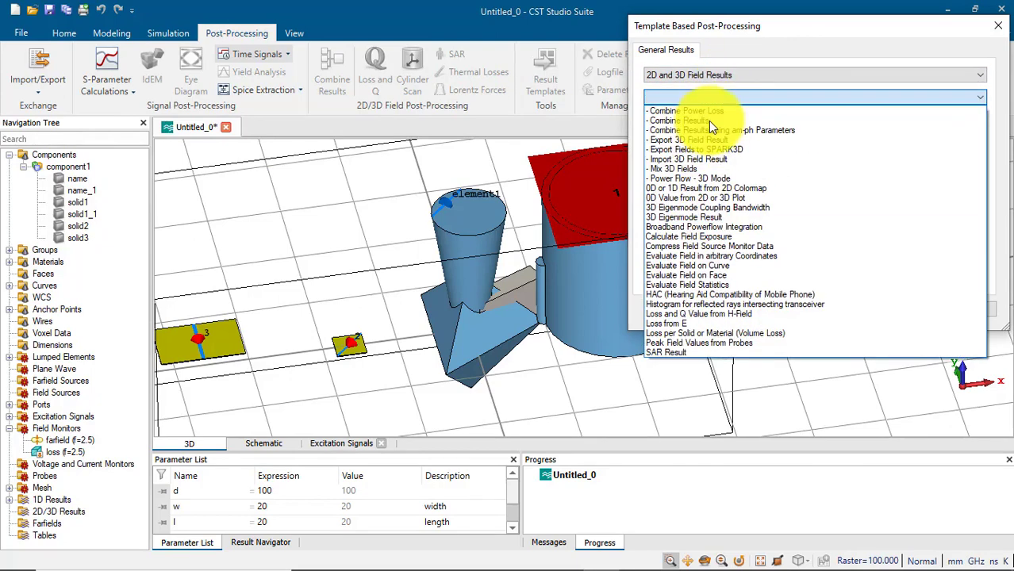
pyautogui.click(706, 323)
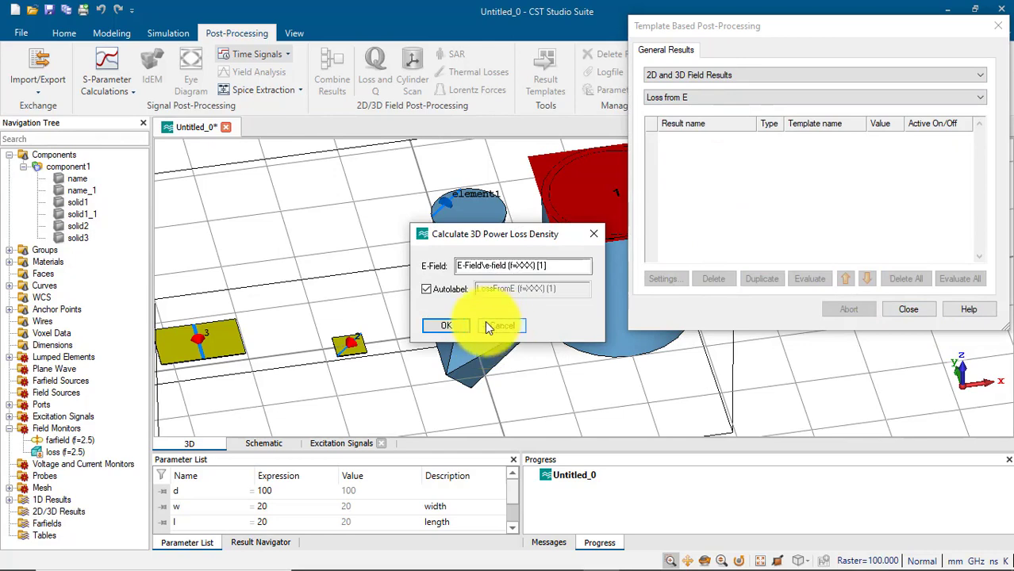
pyautogui.click(450, 326)
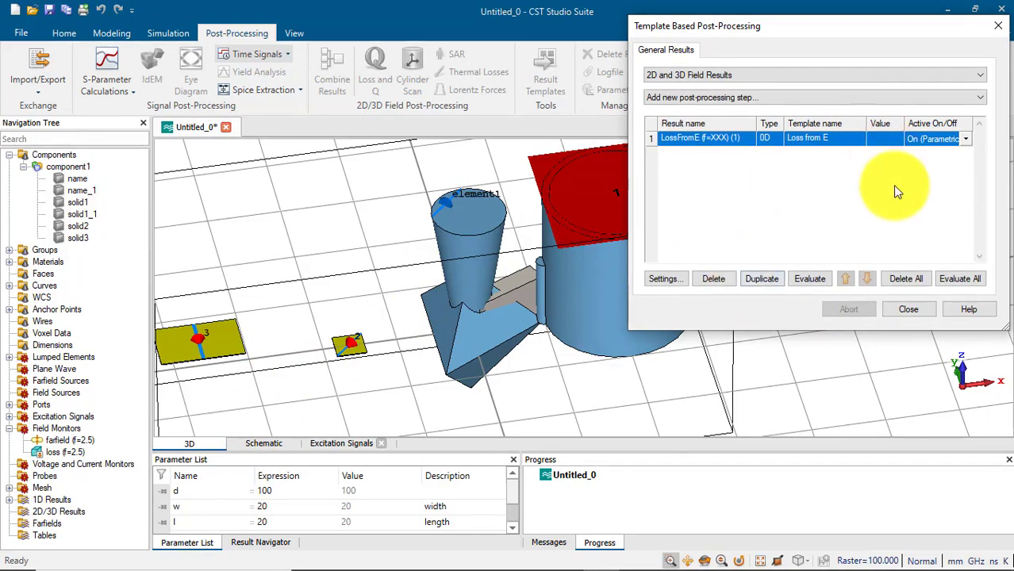
pyautogui.click(926, 311)
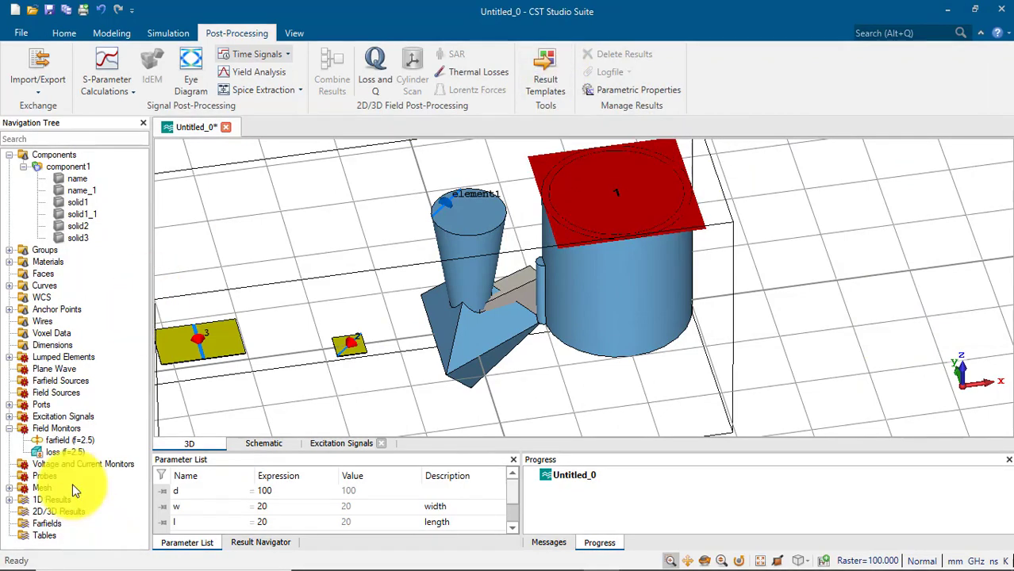
# - Reopen the result templates and inspect the S-Parameters template for extracting permittivity and permeability, without adding it
pyautogui.click(553, 78)
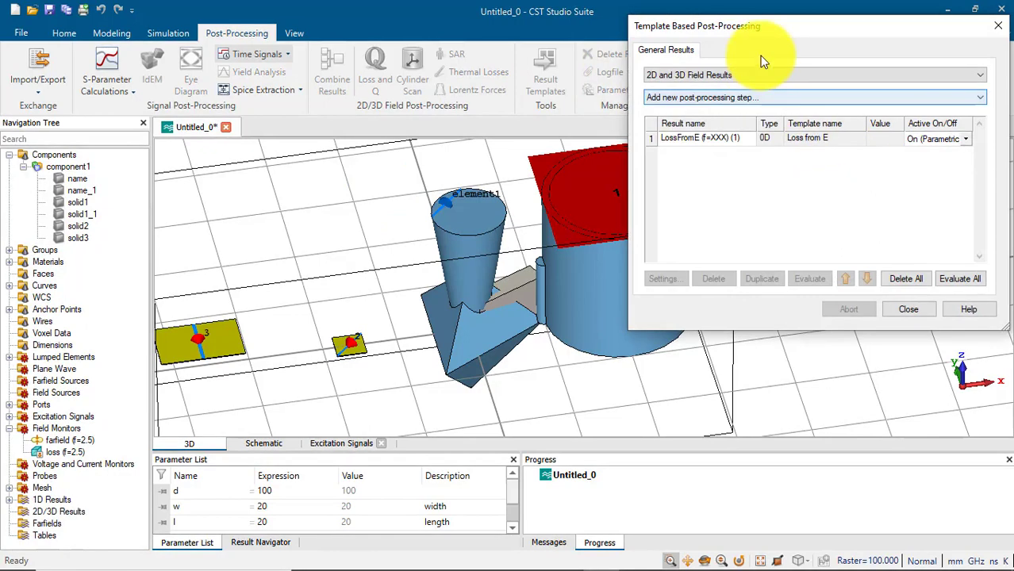
pyautogui.click(758, 76)
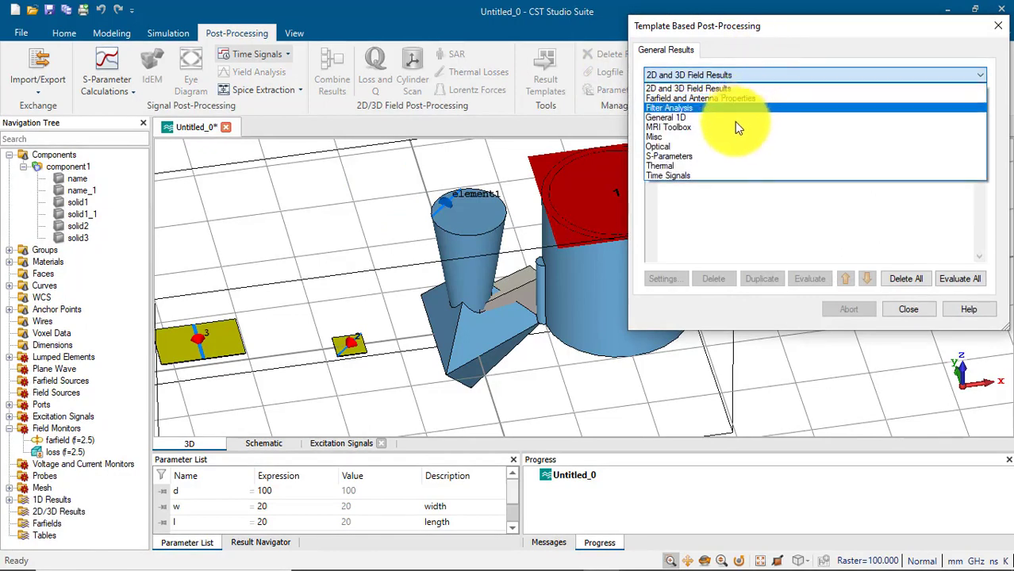
pyautogui.click(718, 156)
pyautogui.click(739, 97)
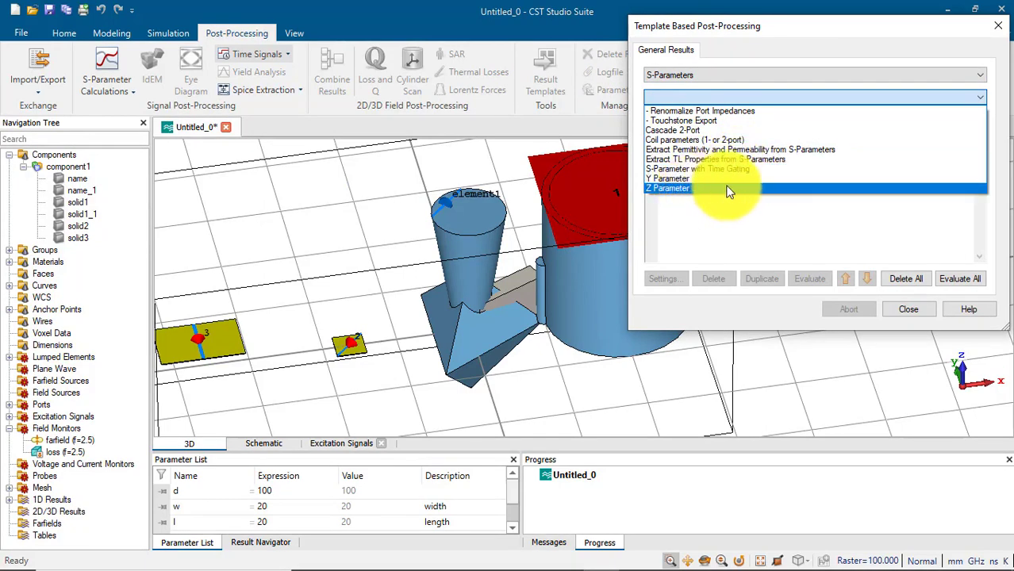
pyautogui.click(714, 150)
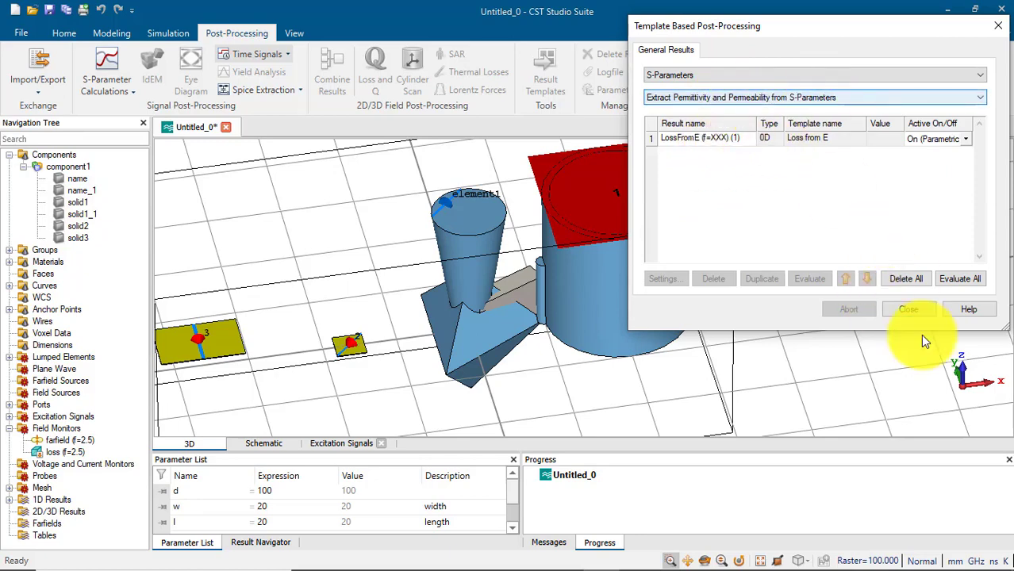
pyautogui.click(714, 96)
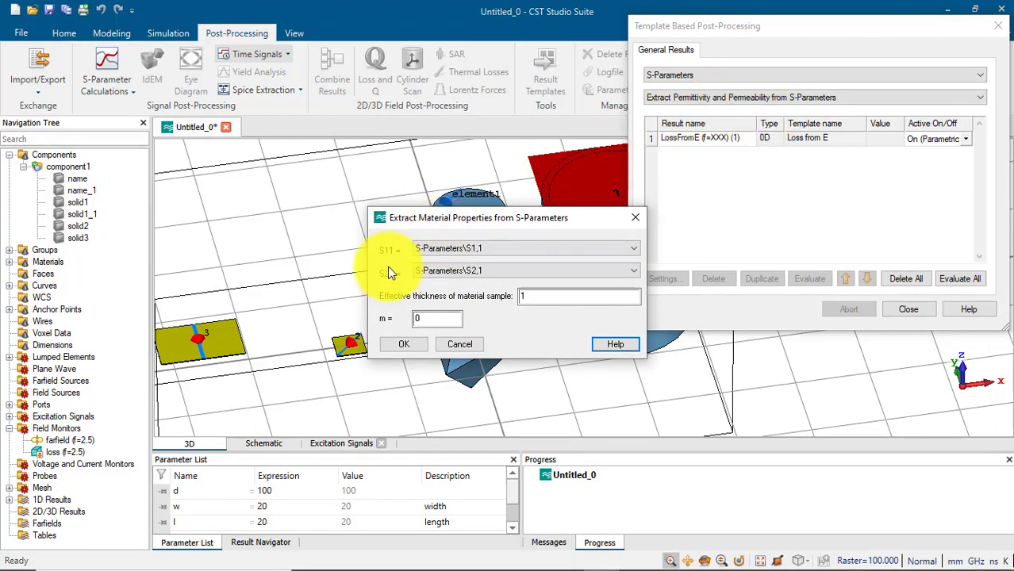
pyautogui.click(428, 250)
pyautogui.click(428, 249)
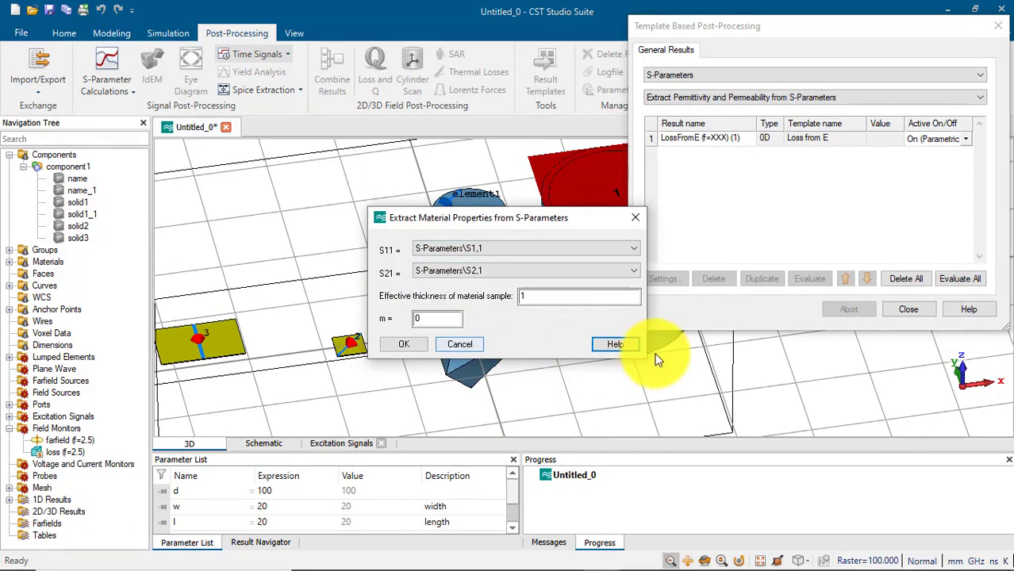
pyautogui.click(474, 348)
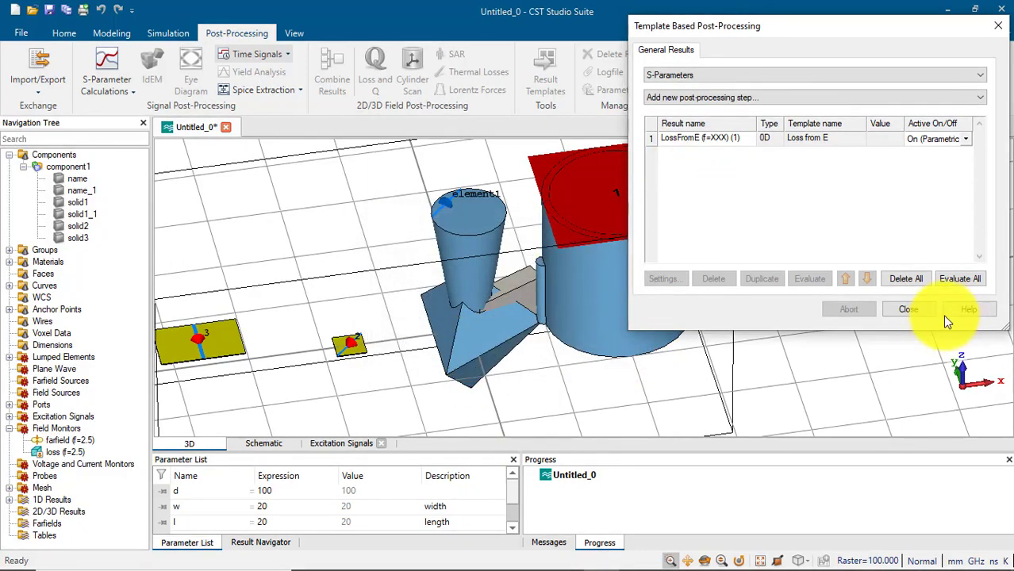
pyautogui.click(909, 310)
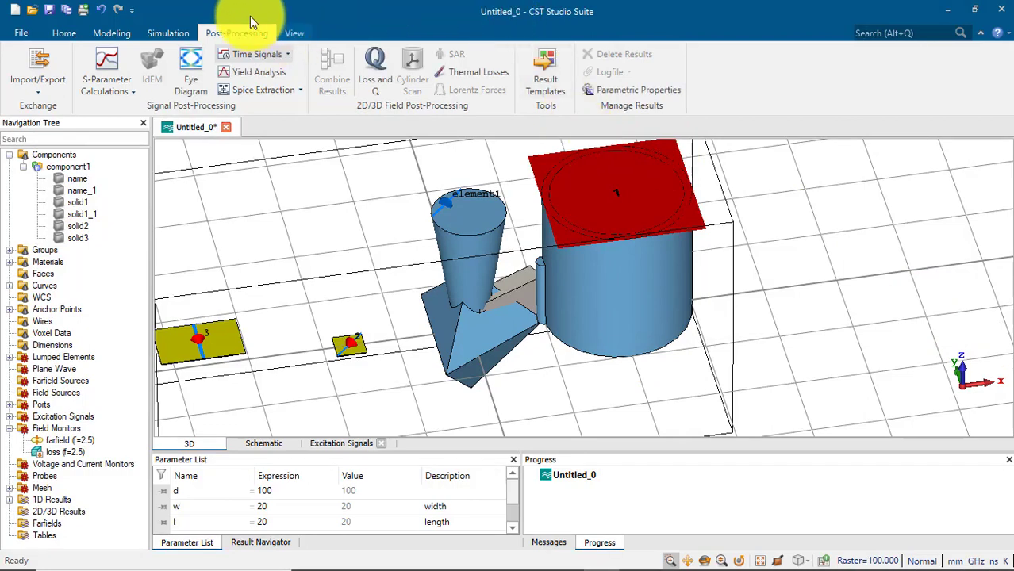
# - Switch the working plane display off and on to compare the views, and fit the whole model in the 3D view
pyautogui.click(293, 33)
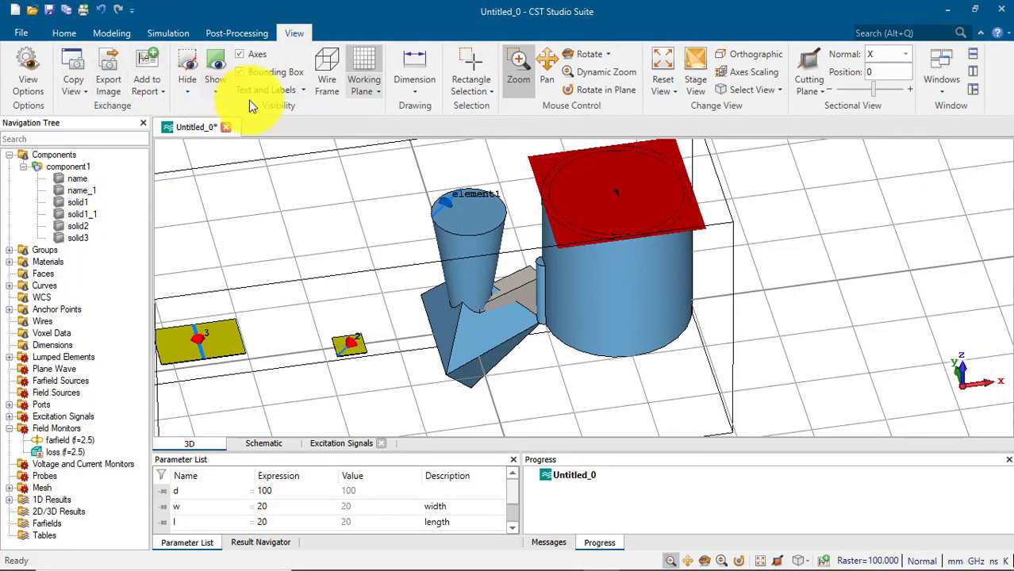
pyautogui.click(361, 59)
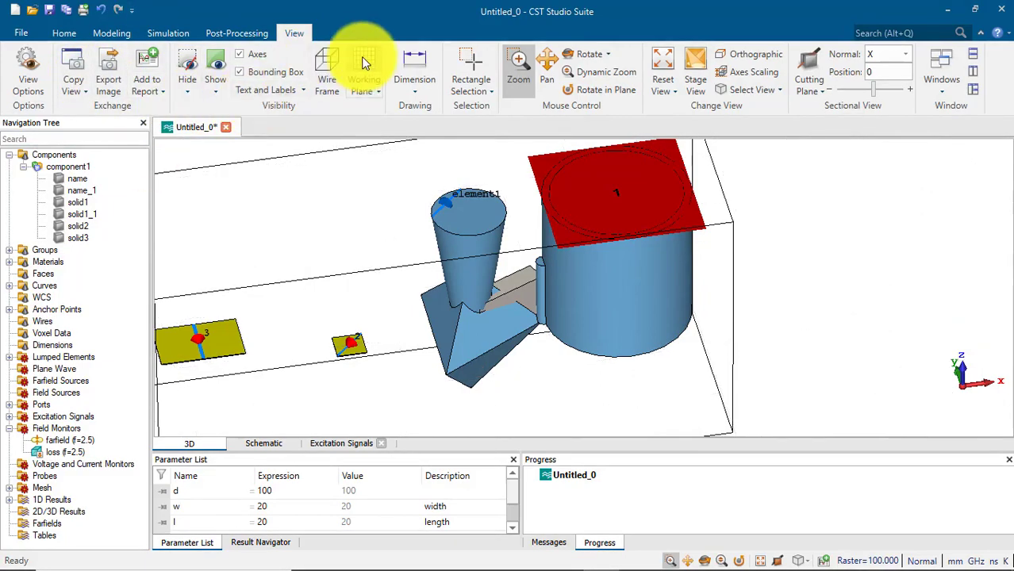
pyautogui.click(361, 58)
pyautogui.press('space')
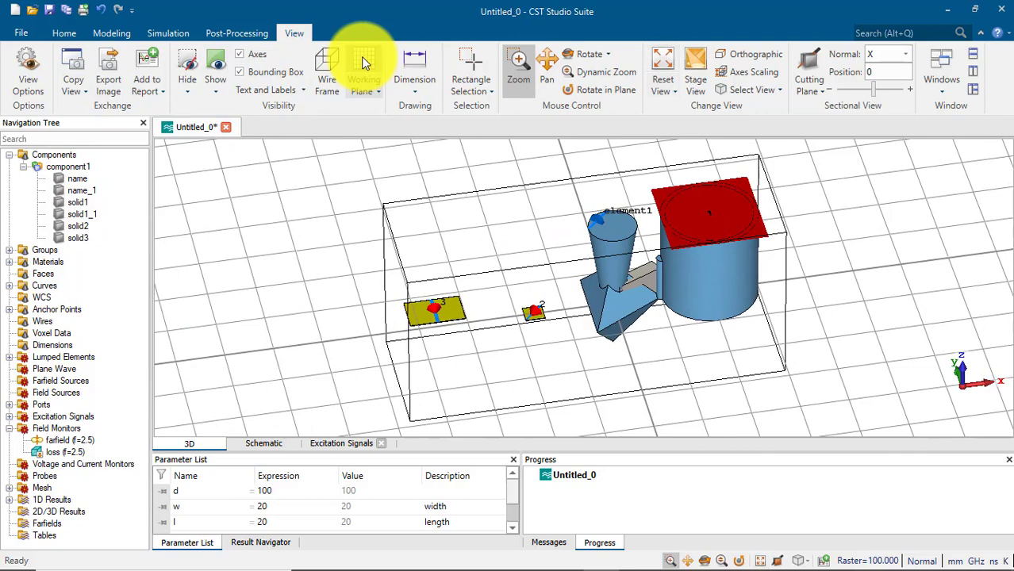
pyautogui.click(361, 57)
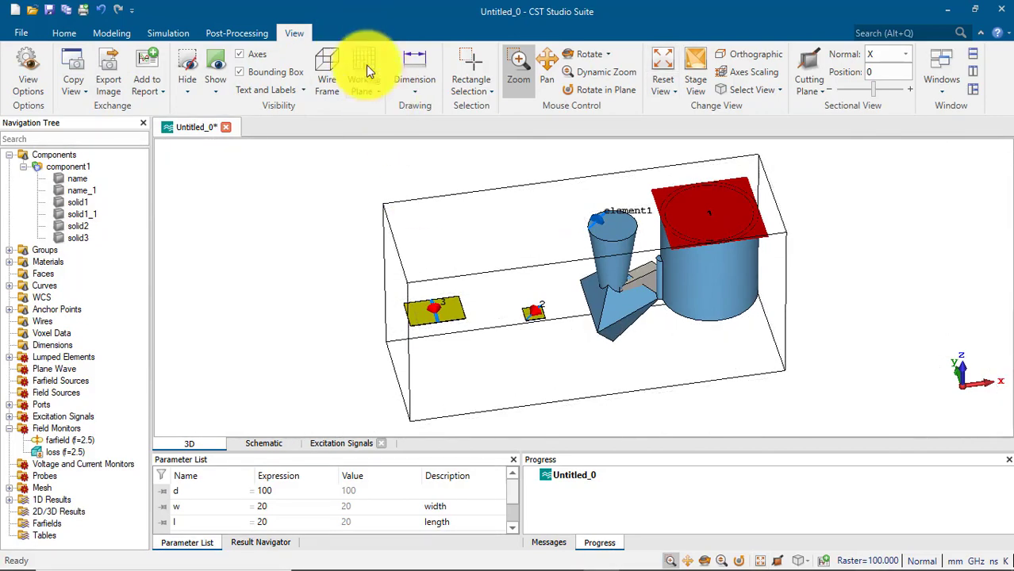
pyautogui.click(365, 57)
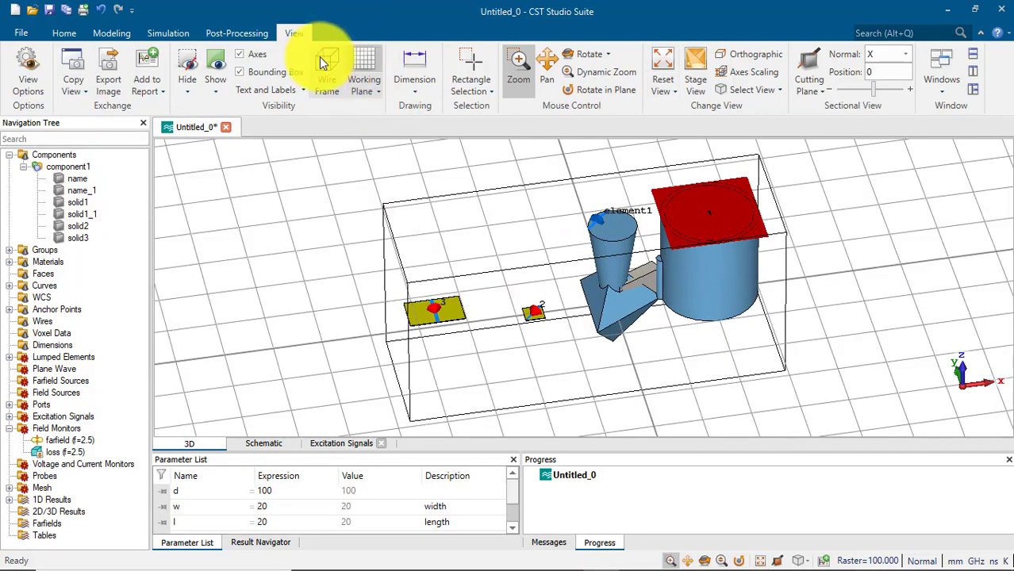
# - Preview the model in wireframe and restore the shaded display, then toggle the bounding box off and back on
pyautogui.click(325, 64)
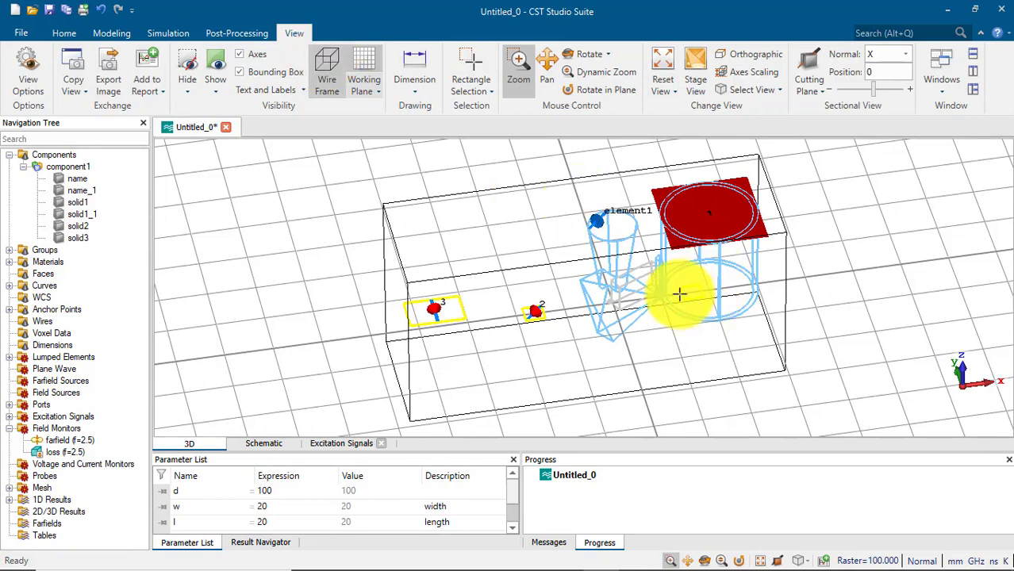
pyautogui.click(327, 62)
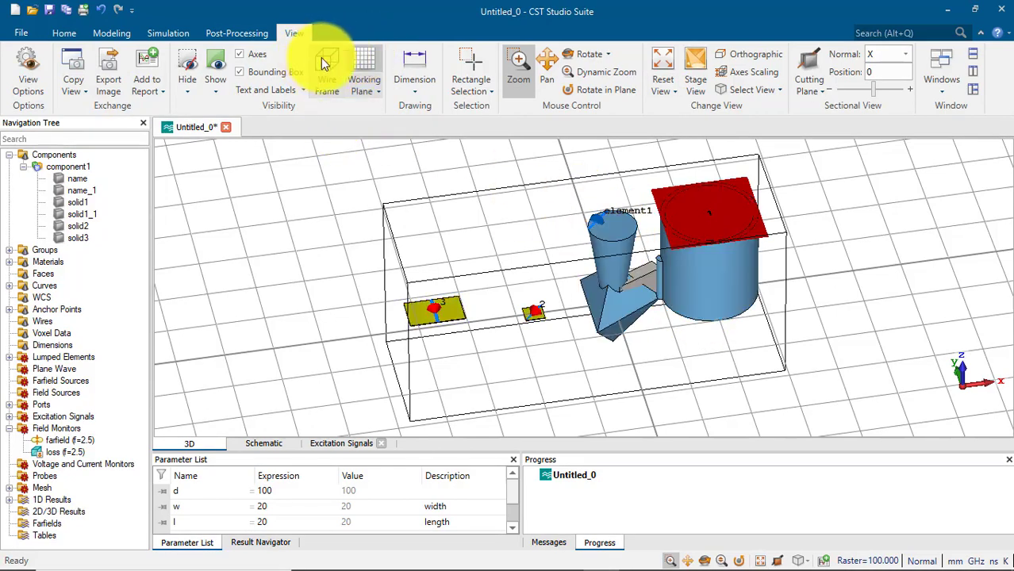
pyautogui.click(251, 70)
pyautogui.click(250, 70)
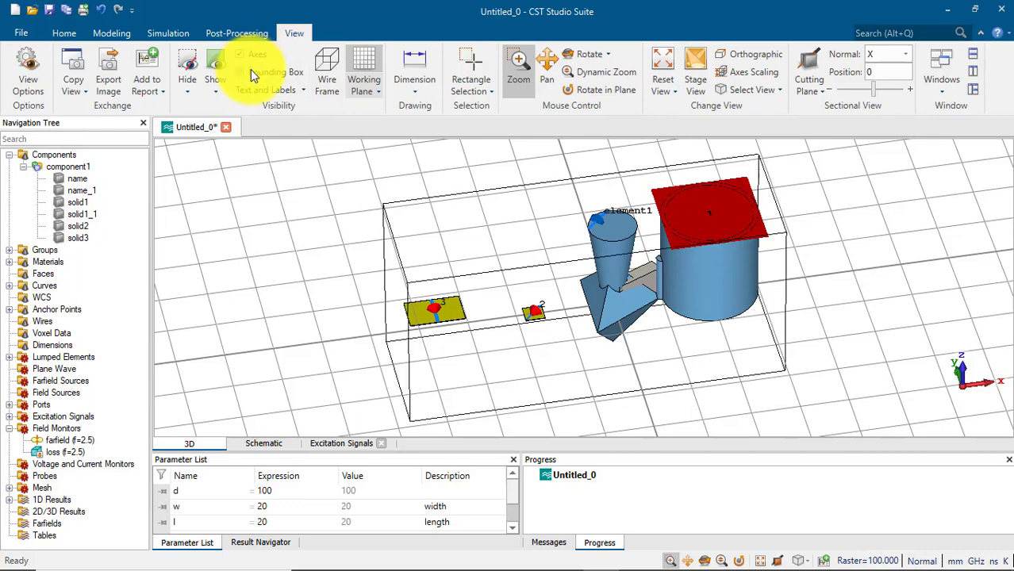
# - Hide solid2 of component1 to inspect the rest of the model, and make all objects visible again
pyautogui.click(217, 87)
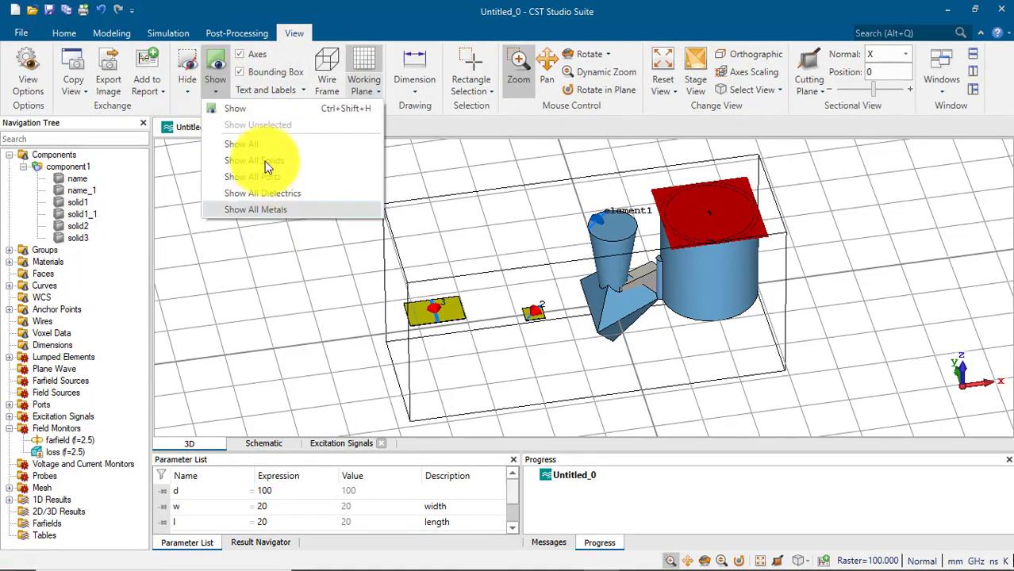
pyautogui.click(71, 208)
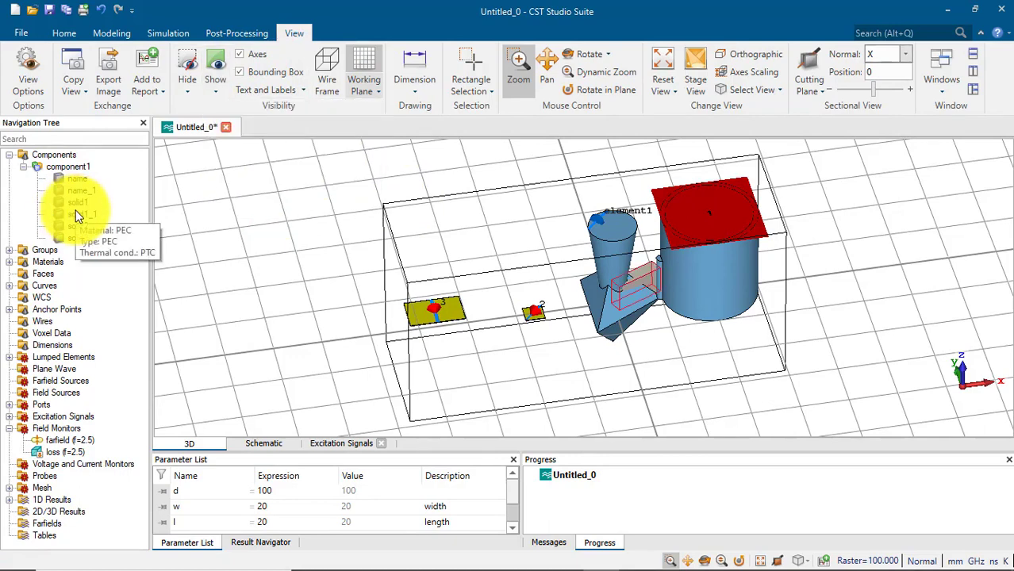
pyautogui.click(72, 224)
pyautogui.rightClick(72, 225)
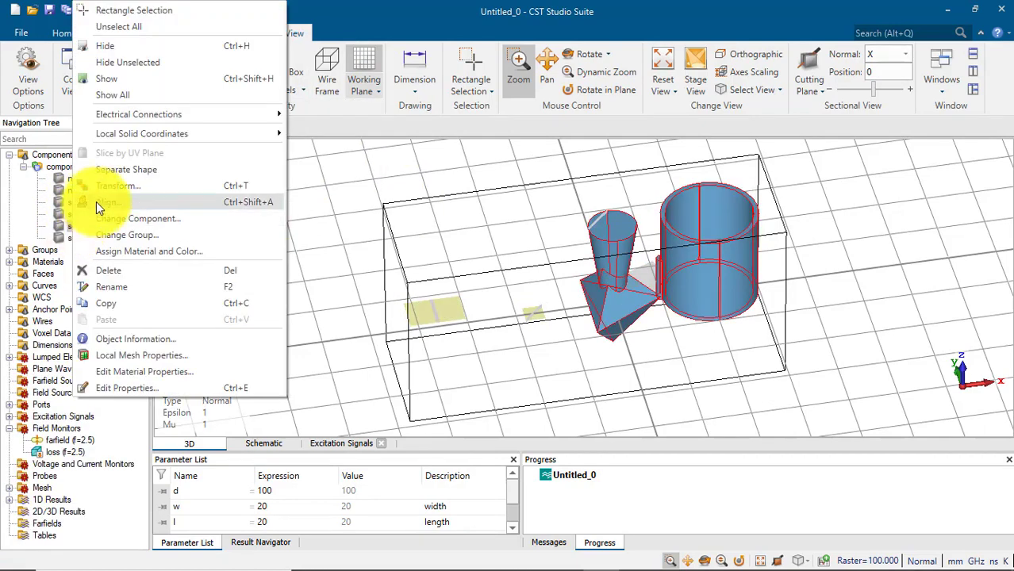
pyautogui.click(106, 48)
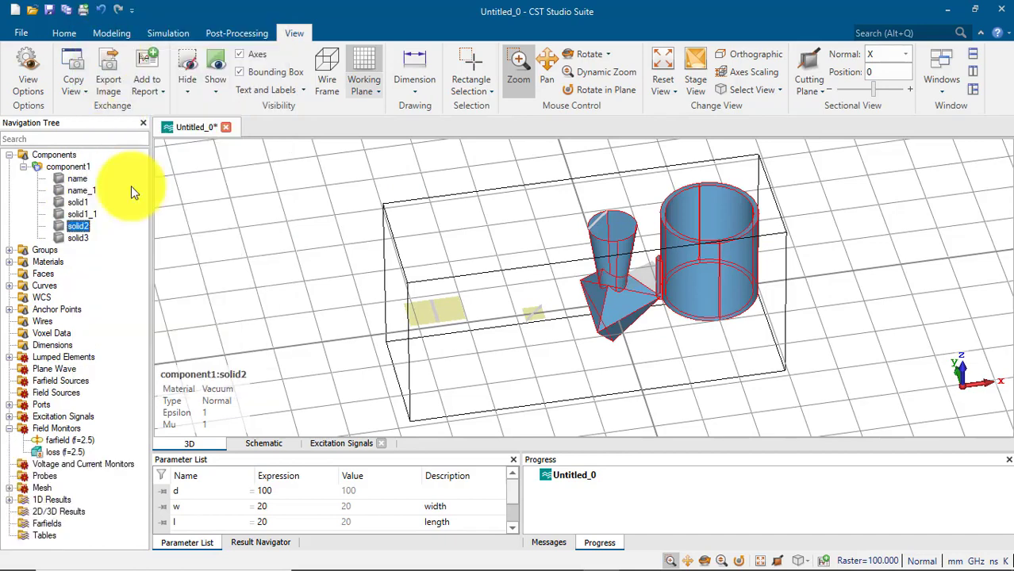
pyautogui.click(50, 155)
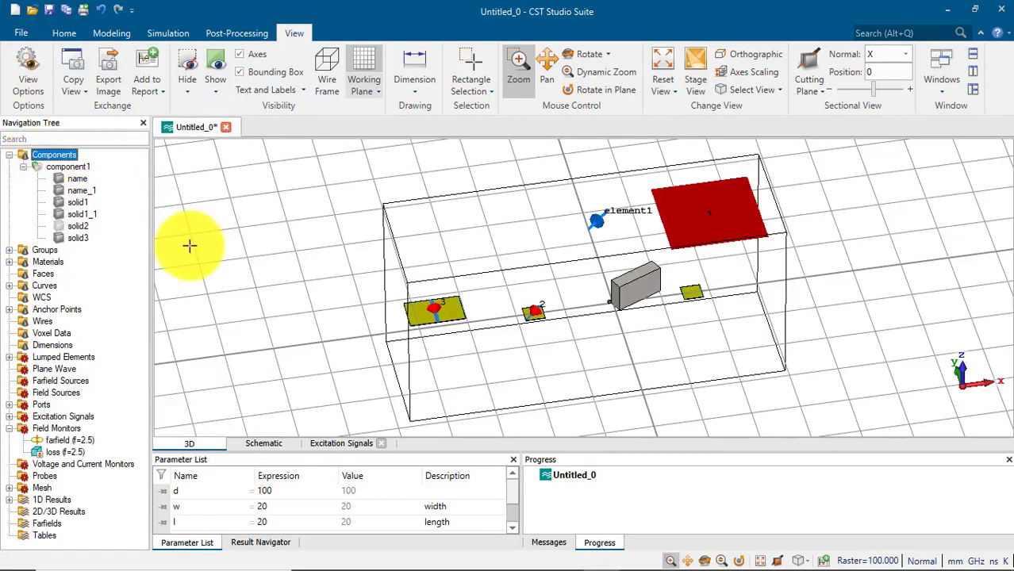
pyautogui.click(82, 226)
pyautogui.rightClick(82, 225)
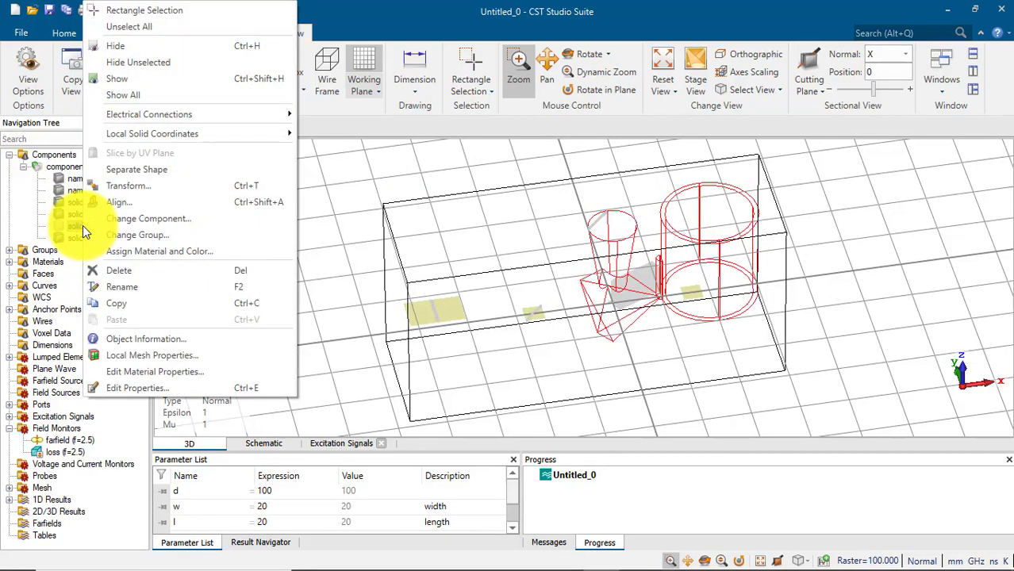
pyautogui.click(131, 94)
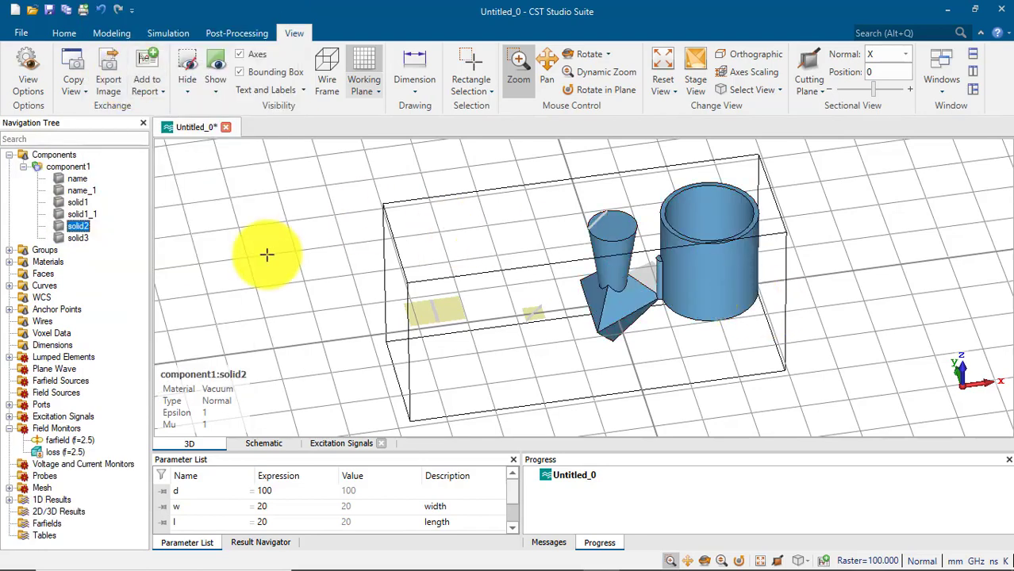
pyautogui.click(66, 159)
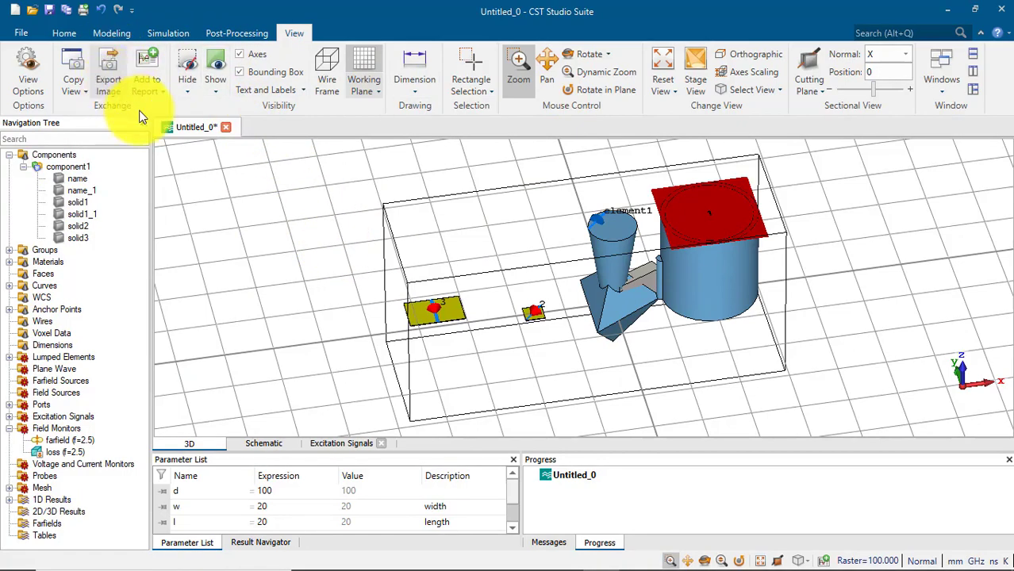
# - Export the 3D view as the image 3D.png on the Desktop, without a fixed pixel size
pyautogui.click(110, 81)
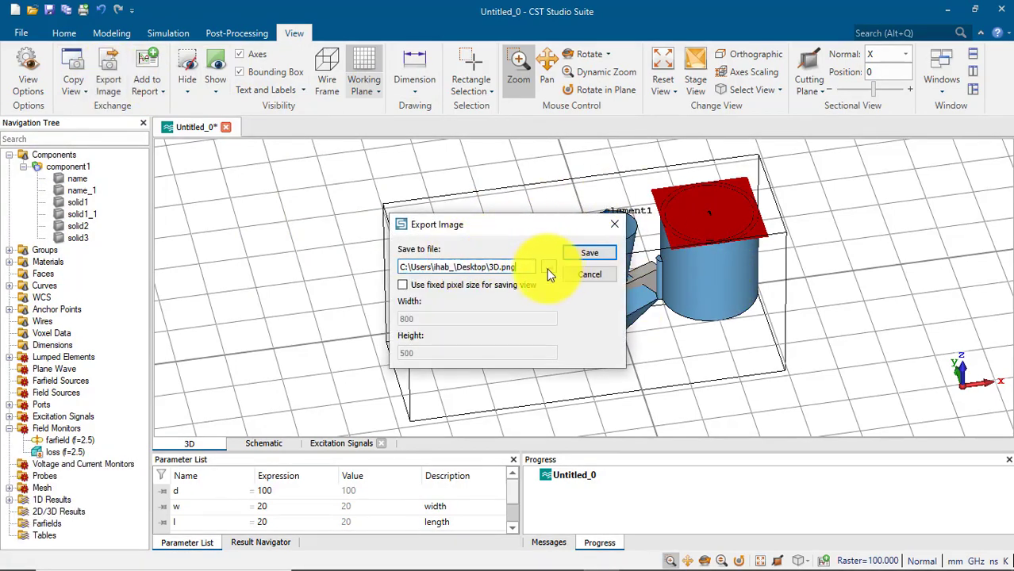
pyautogui.click(588, 252)
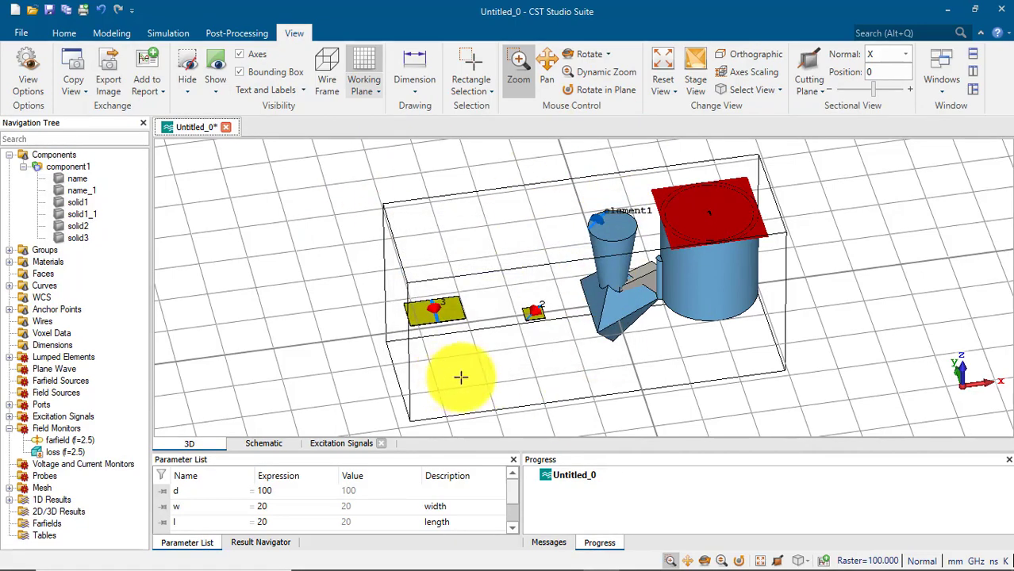
# - Switch off the working plane and bounding box to view only the model, and turn both back on
pyautogui.click(364, 58)
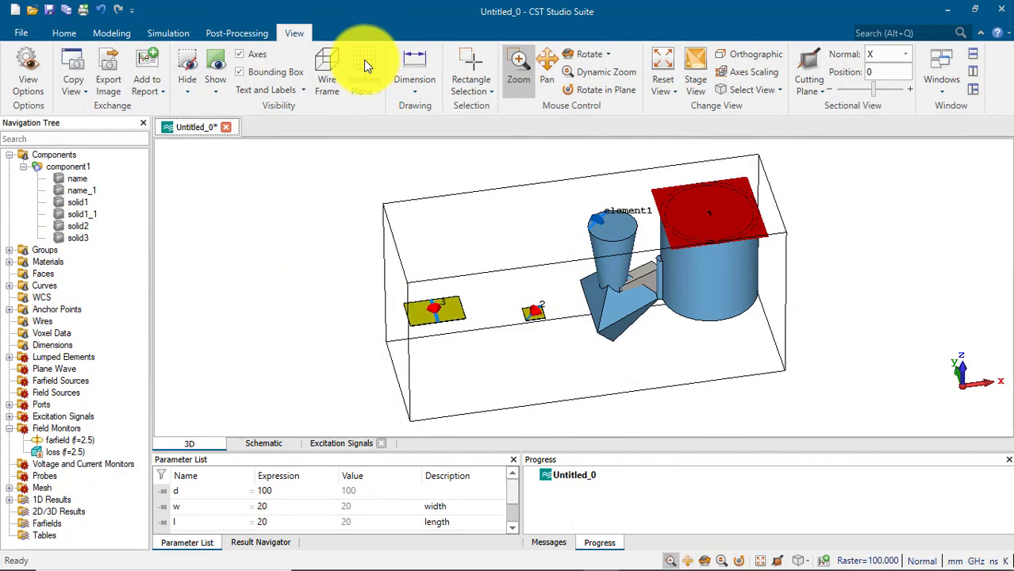
pyautogui.click(274, 72)
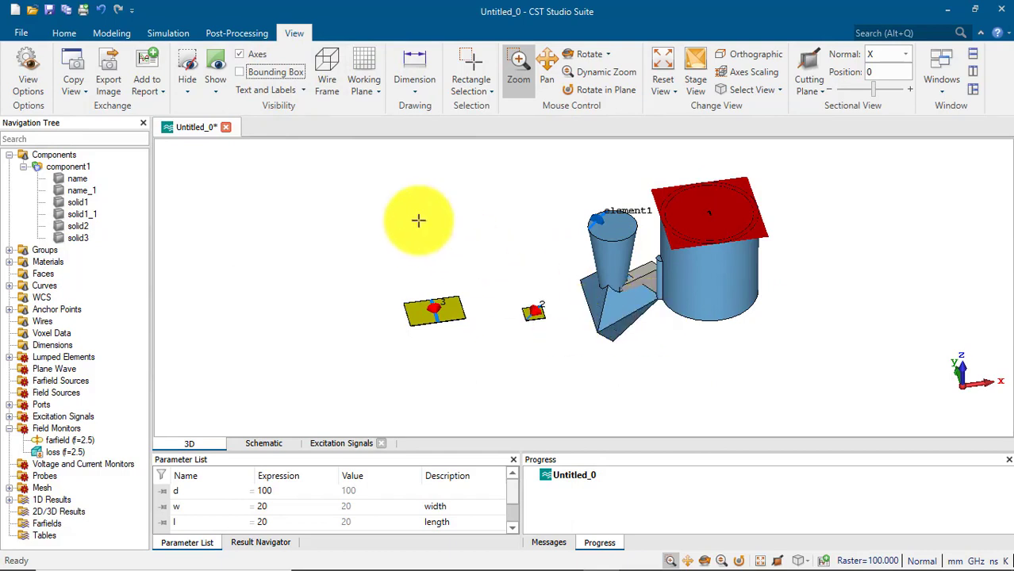
pyautogui.click(270, 73)
pyautogui.click(363, 62)
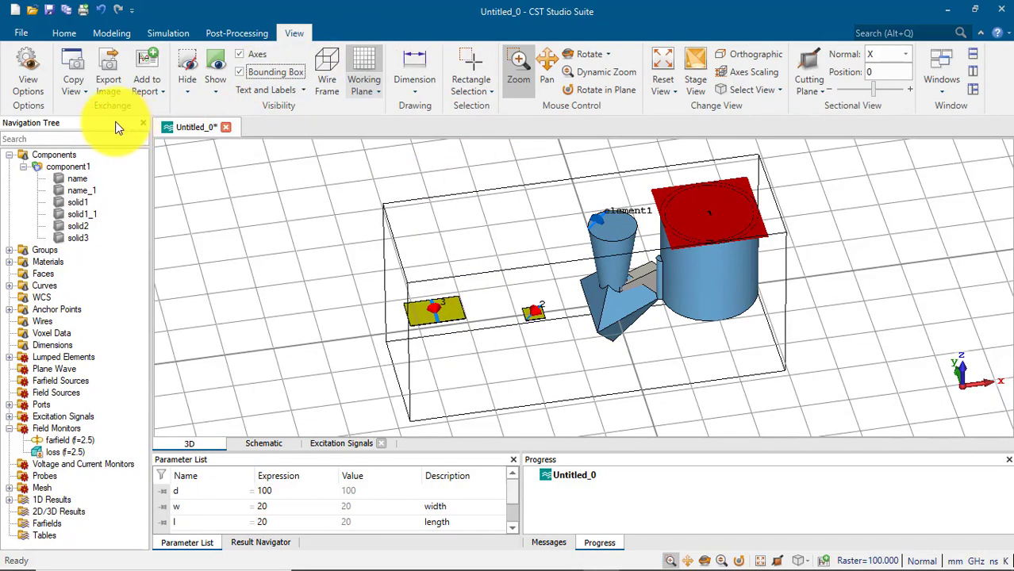
# - Add a distance dimension to the rear edge of the large yellow rectangle at port 3, offset behind it
pyautogui.click(414, 63)
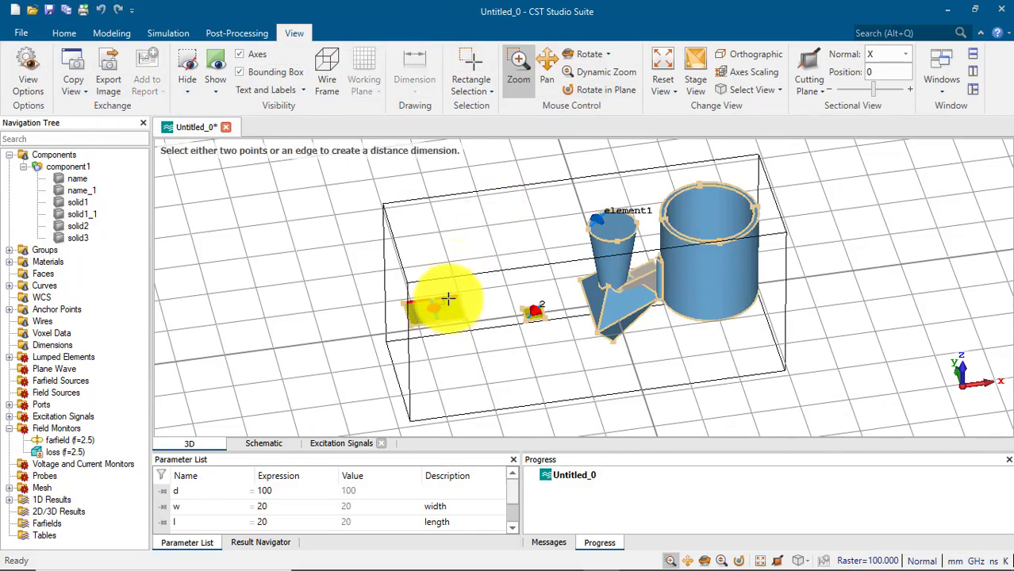
pyautogui.click(437, 269)
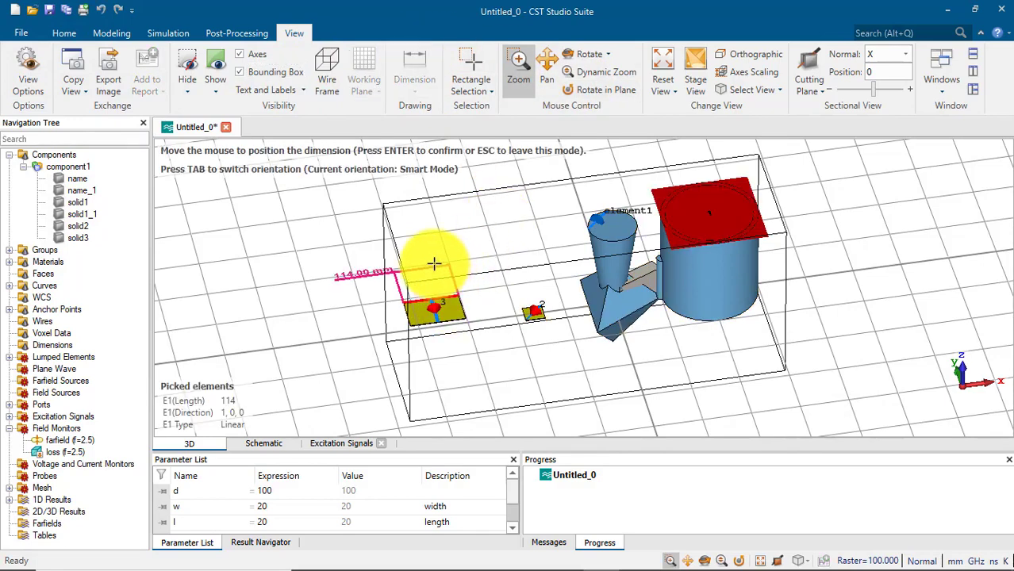
pyautogui.click(349, 271)
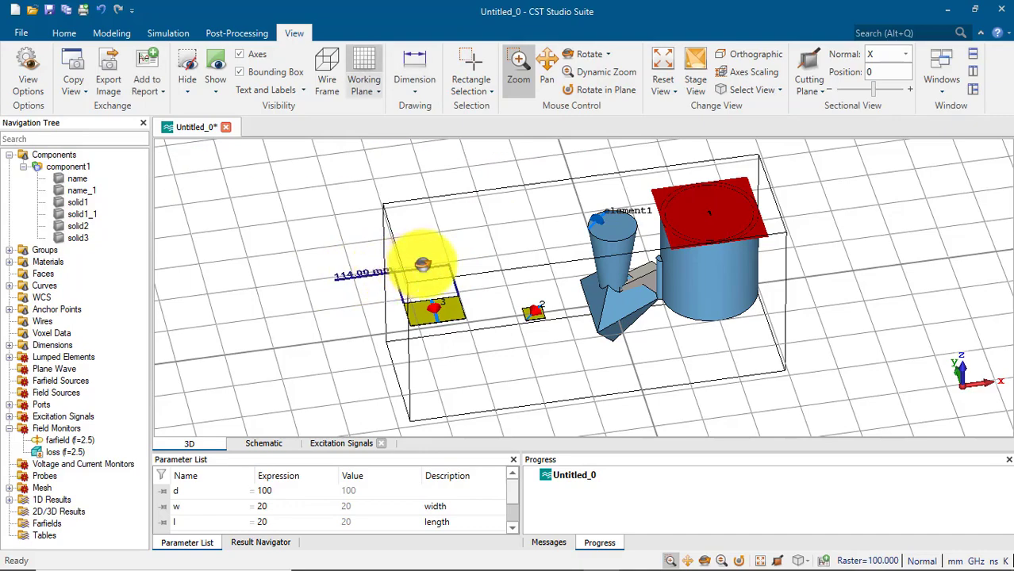
# - Rotate and pan the model in the 3D view, and reset the view to fit the whole structure
pyautogui.moveTo(422, 264); pyautogui.dragTo(392, 251)
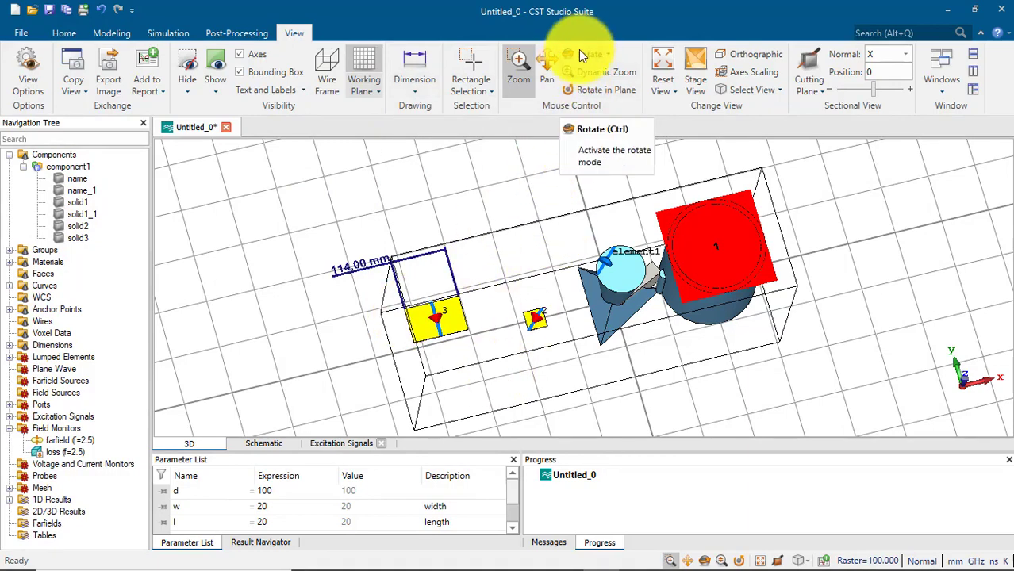
pyautogui.click(547, 67)
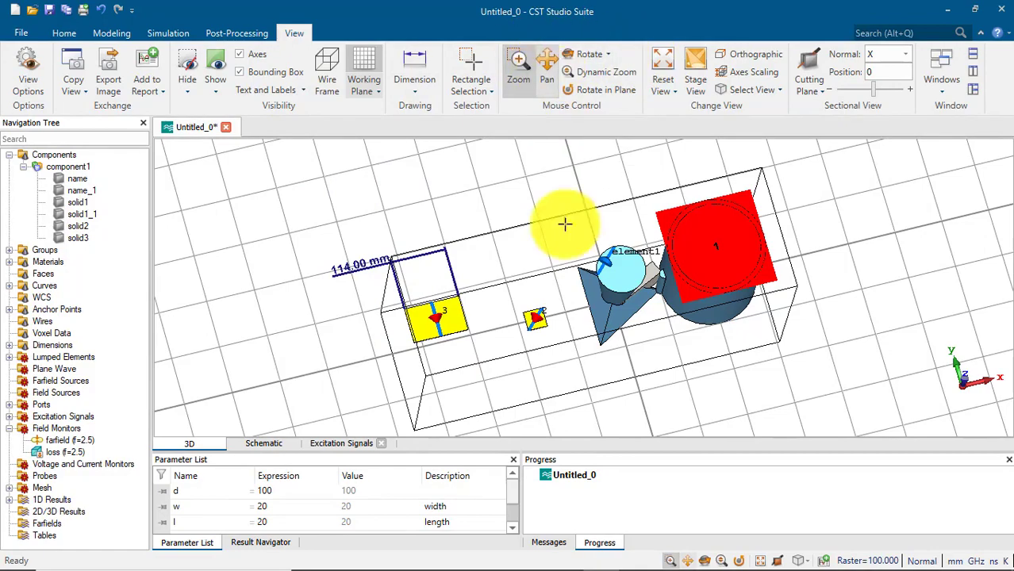
pyautogui.moveTo(502, 232); pyautogui.dragTo(526, 266)
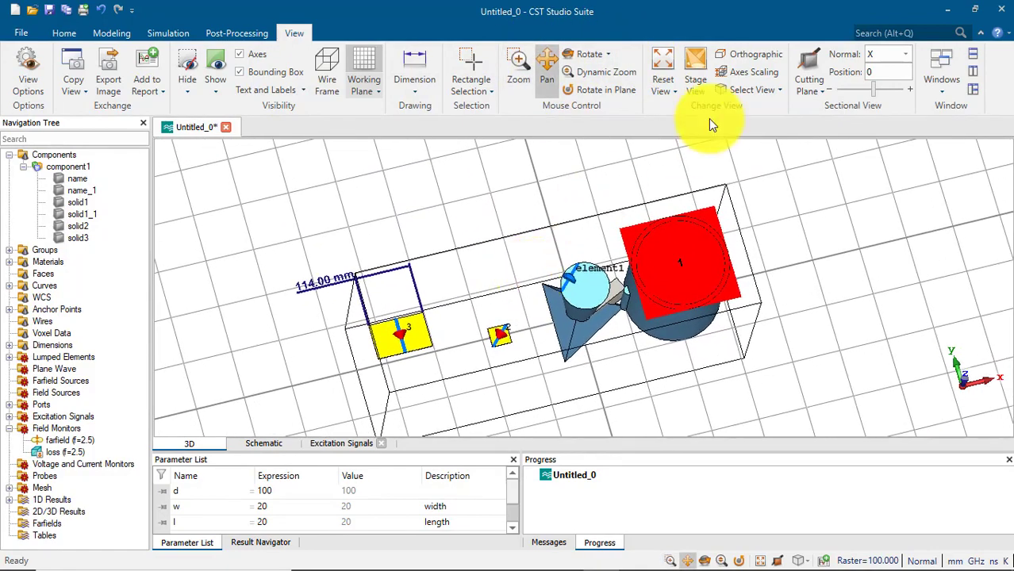
pyautogui.click(657, 56)
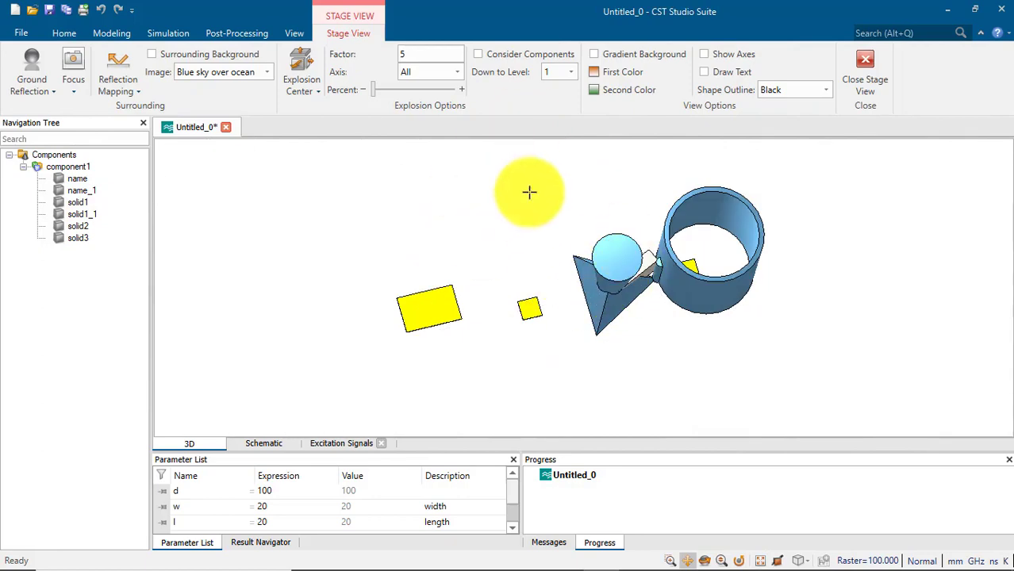
# - Try grey as the first colour of the stage view's gradient background, restore it to white, and close the stage view
pyautogui.click(613, 72)
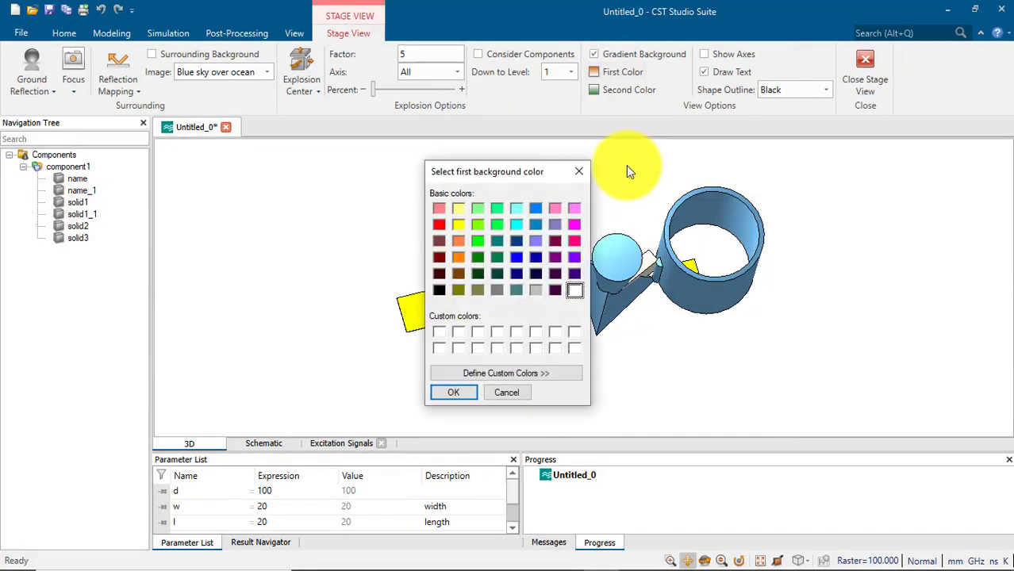
pyautogui.click(497, 291)
pyautogui.click(449, 390)
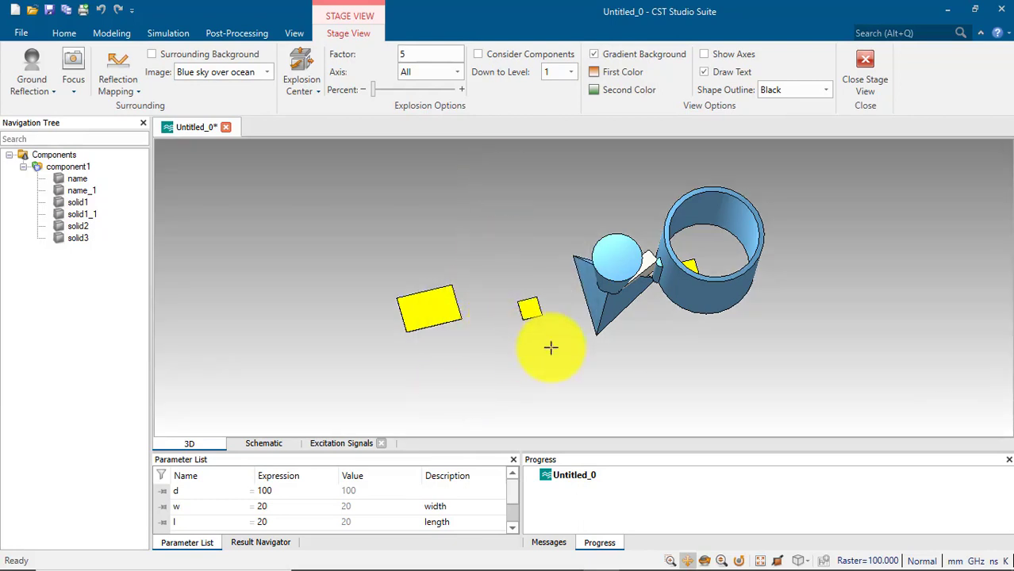
pyautogui.click(598, 78)
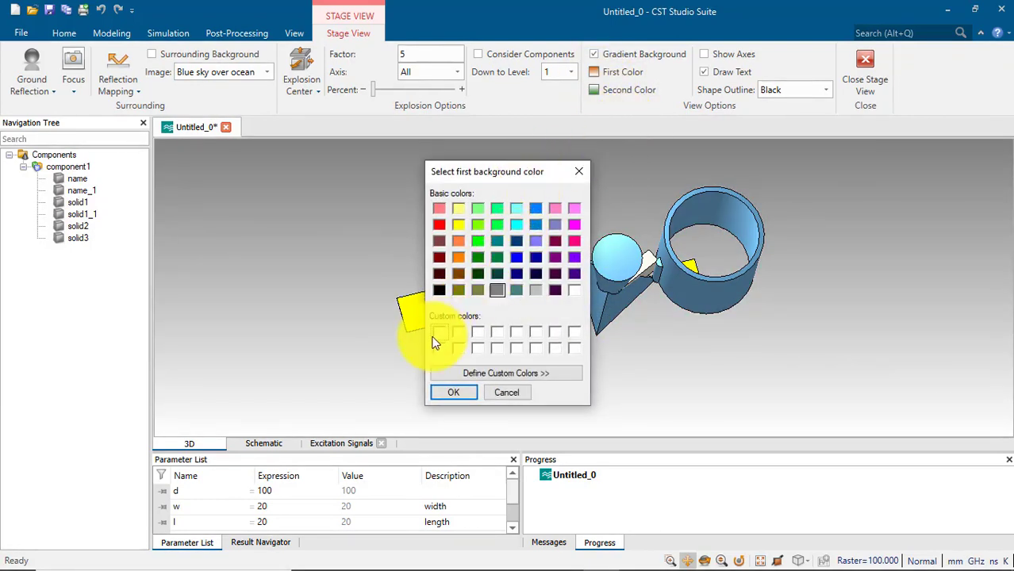
pyautogui.click(450, 389)
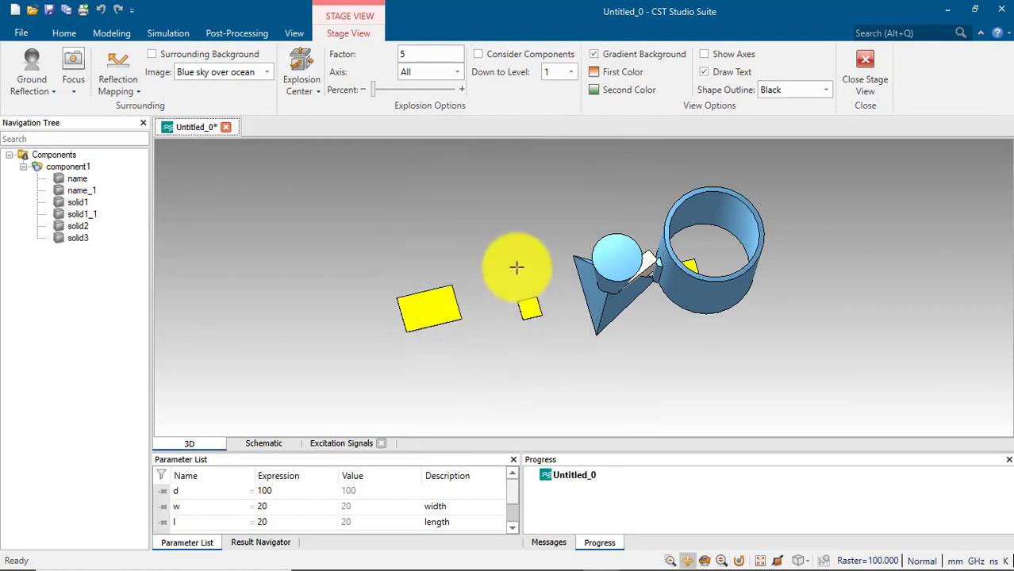
pyautogui.click(604, 78)
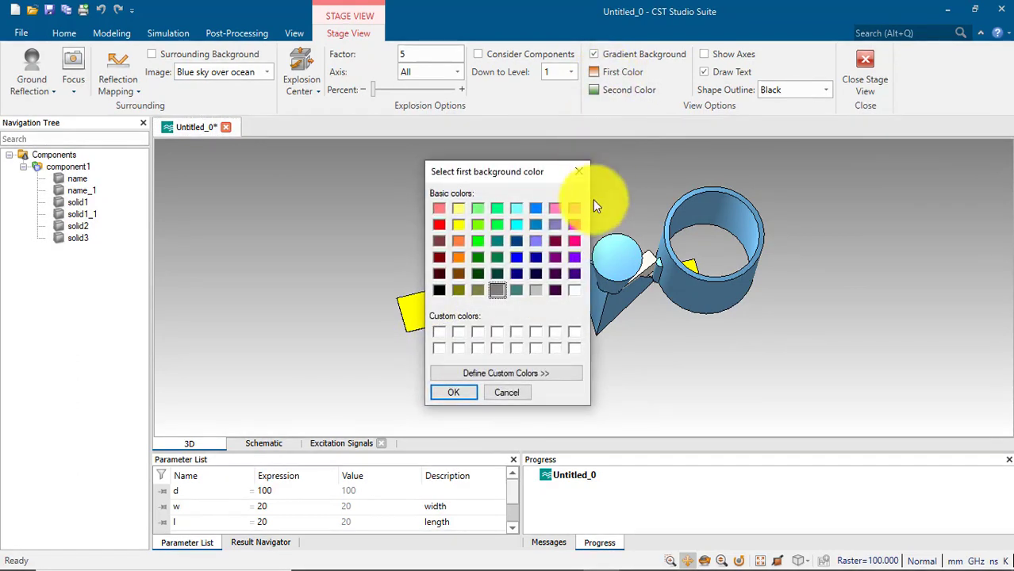
pyautogui.click(574, 290)
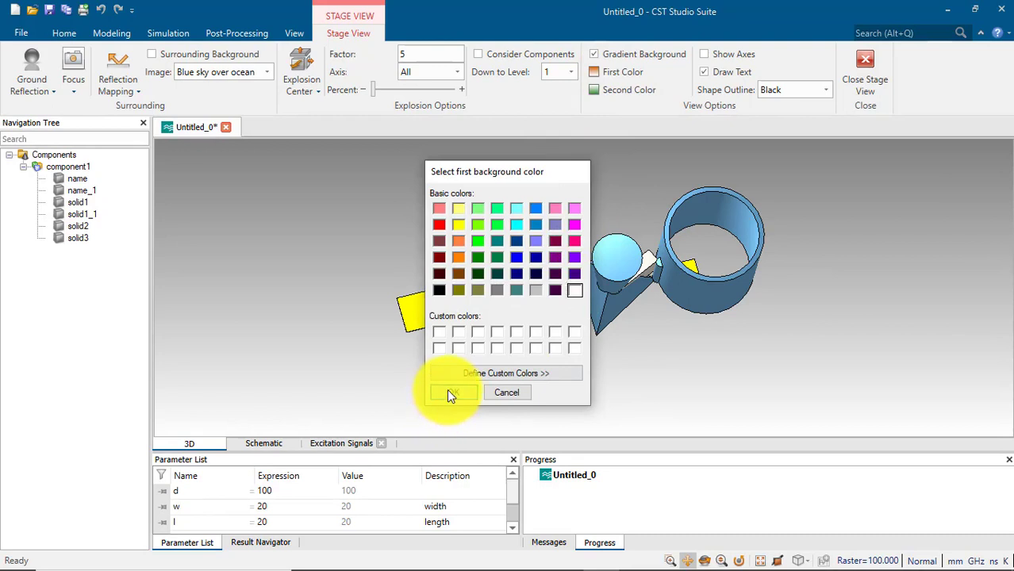
pyautogui.click(448, 392)
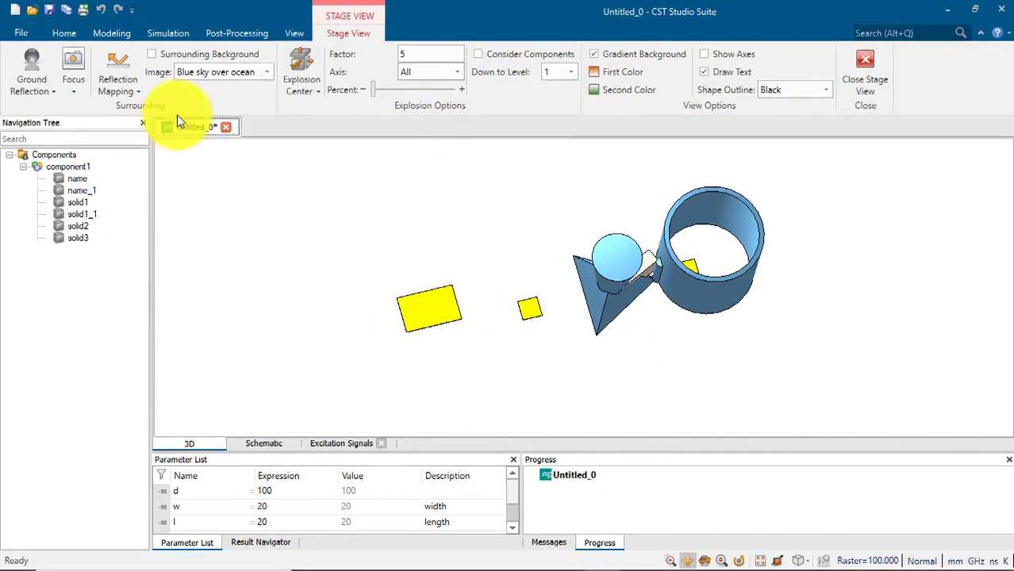
pyautogui.click(860, 57)
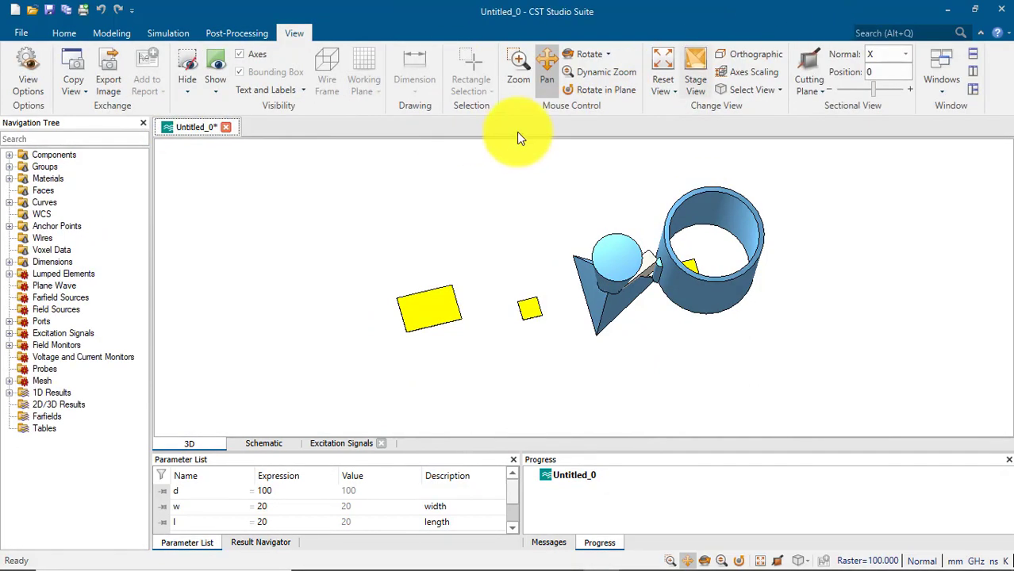
# - Review the list of windows that can be displayed, close it, and tilt the model to a perspective angle
pyautogui.click(811, 56)
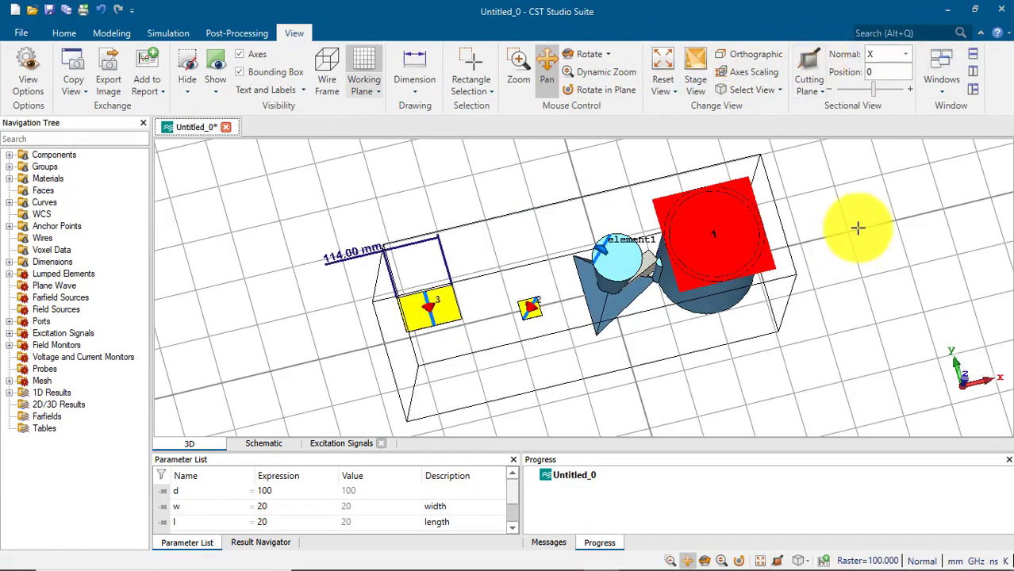
pyautogui.click(942, 87)
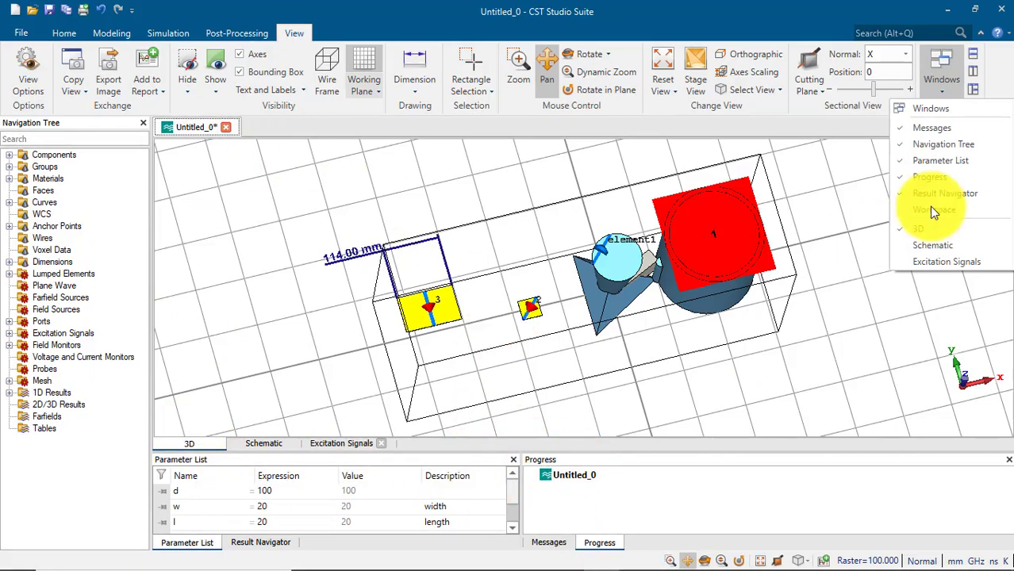
pyautogui.click(849, 349)
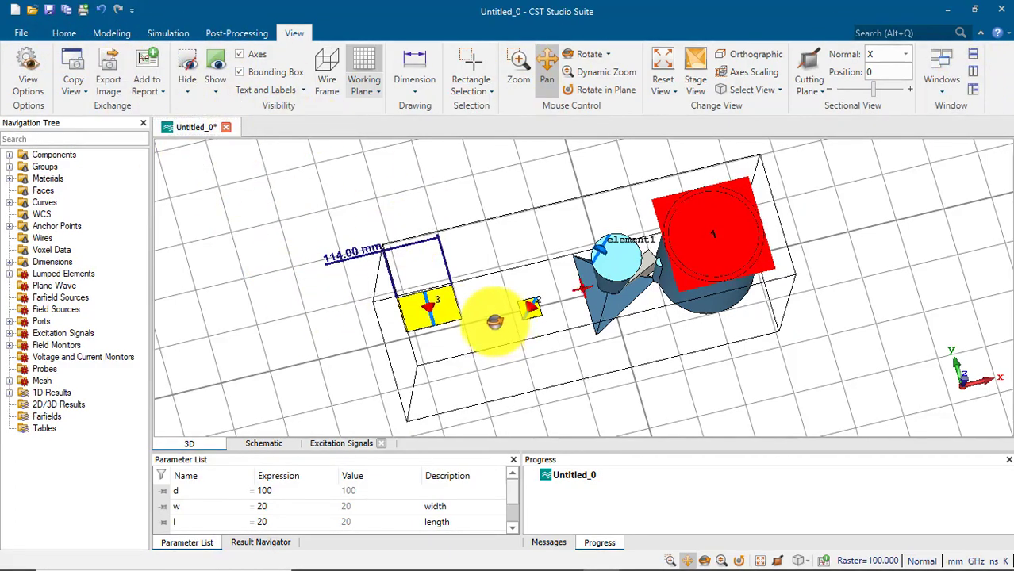
pyautogui.moveTo(494, 321); pyautogui.dragTo(333, 190)
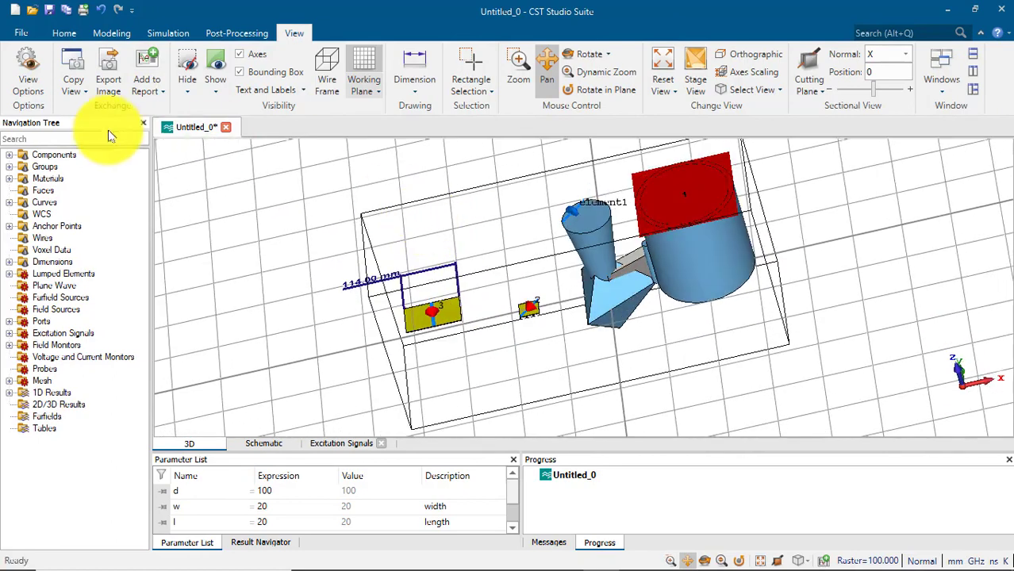
# - Save the project to the Desktop under the file name wb1
pyautogui.click(111, 35)
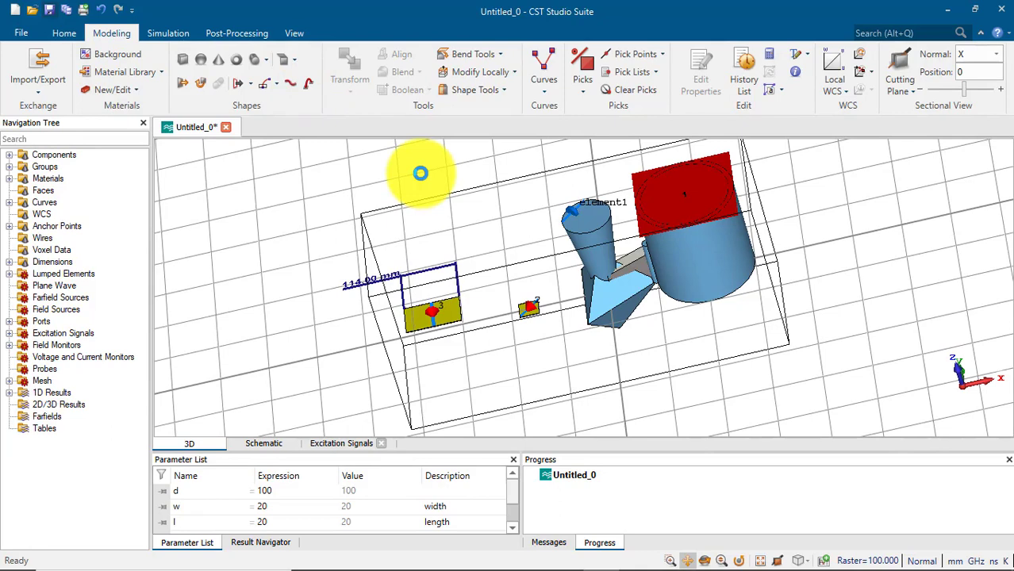
pyautogui.click(53, 13)
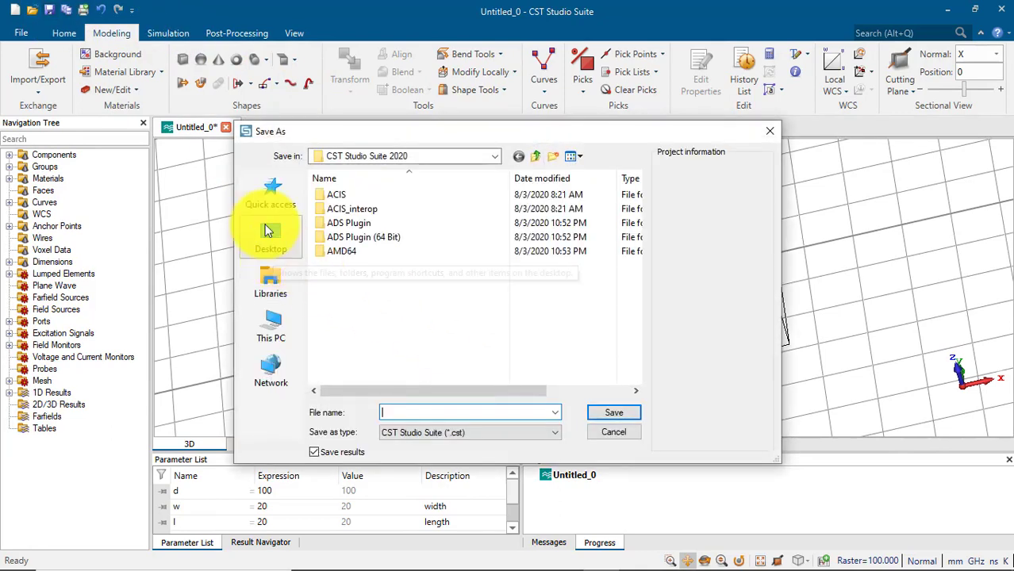
pyautogui.click(405, 409)
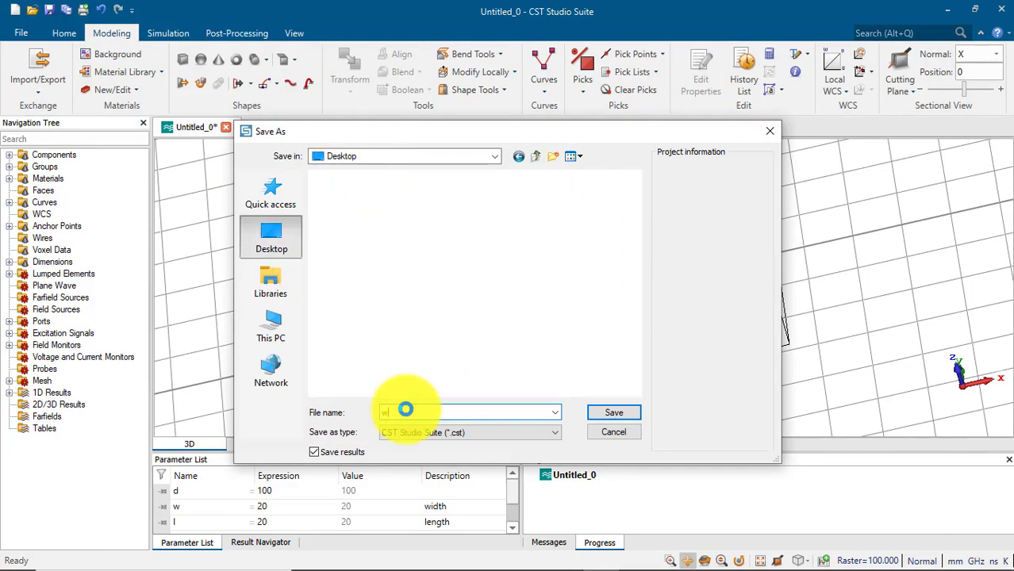
pyautogui.write('webin')
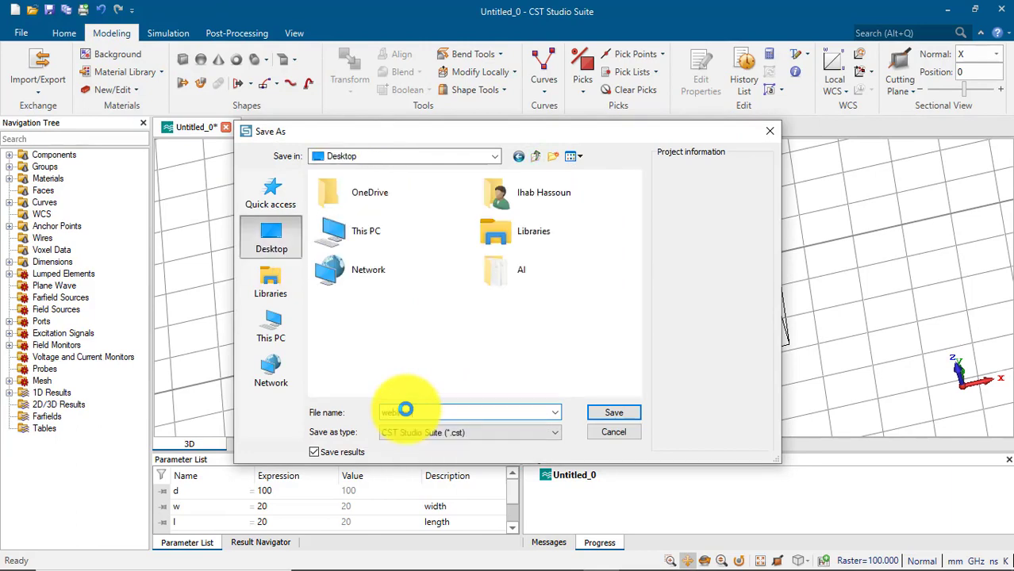
pyautogui.write('er 1')
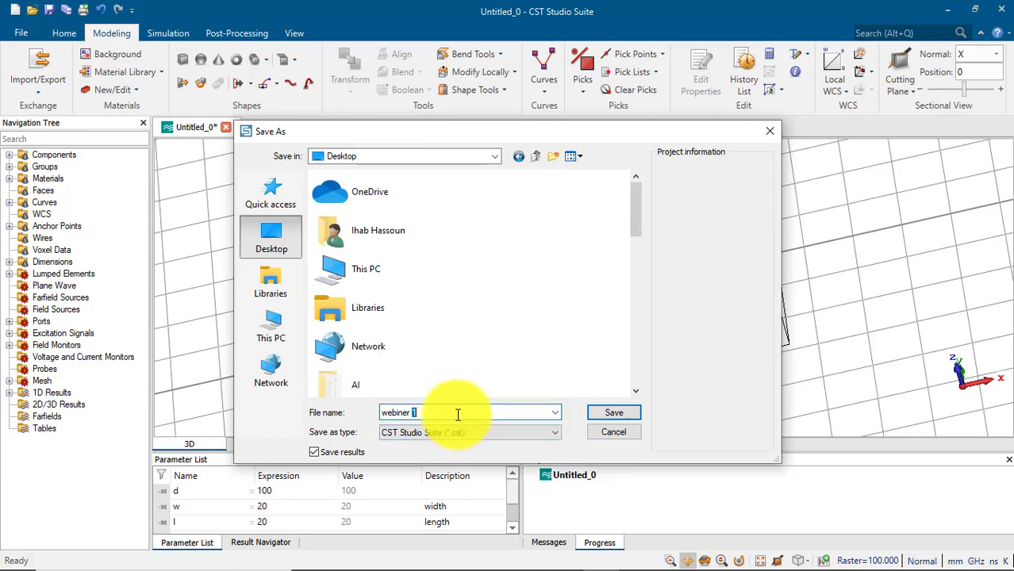
pyautogui.write('wb1')
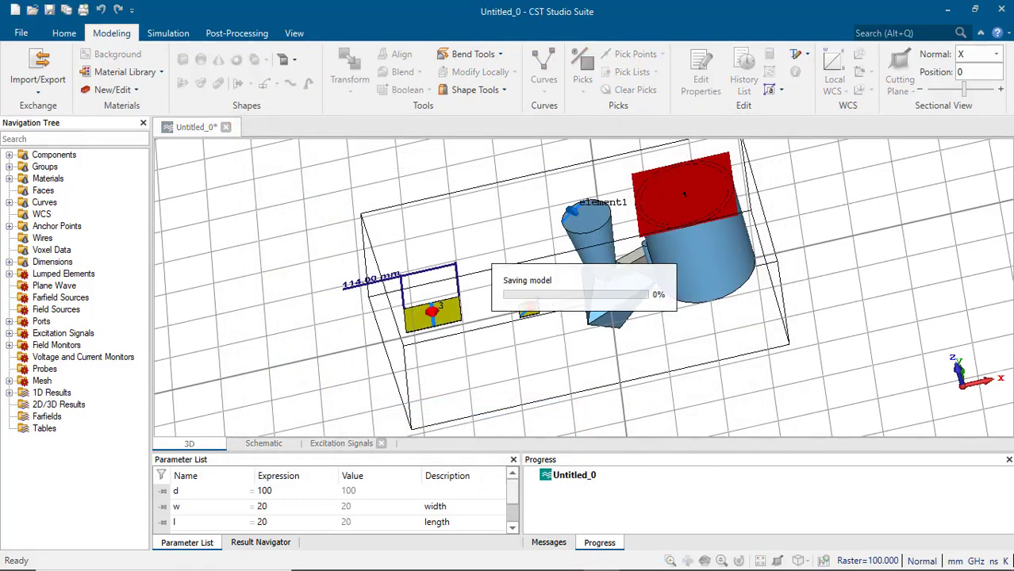
# - Switch to the presentation slide about the loft operation
pyautogui.moveTo(531, 544)
pyautogui.click(627, 547)
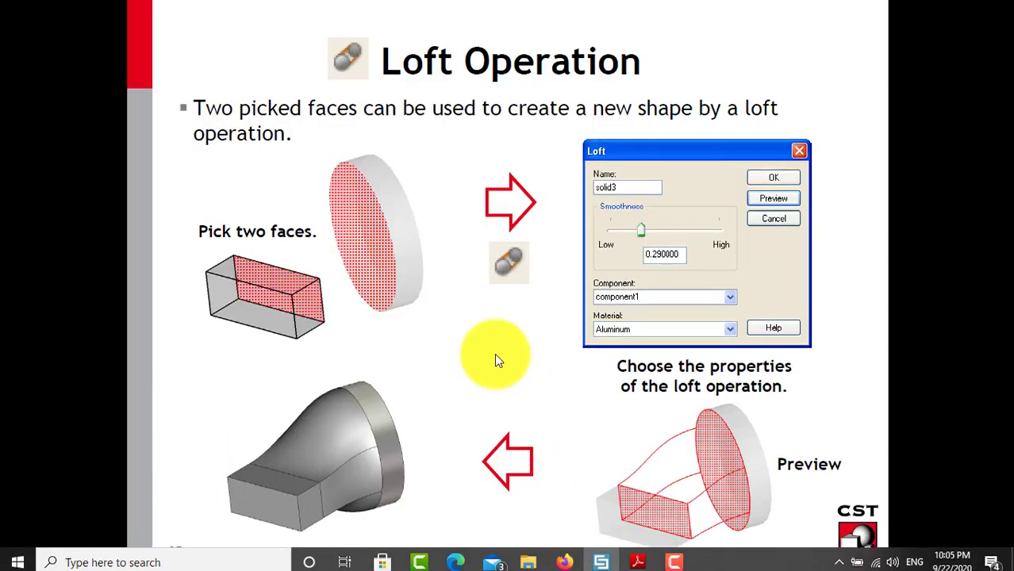
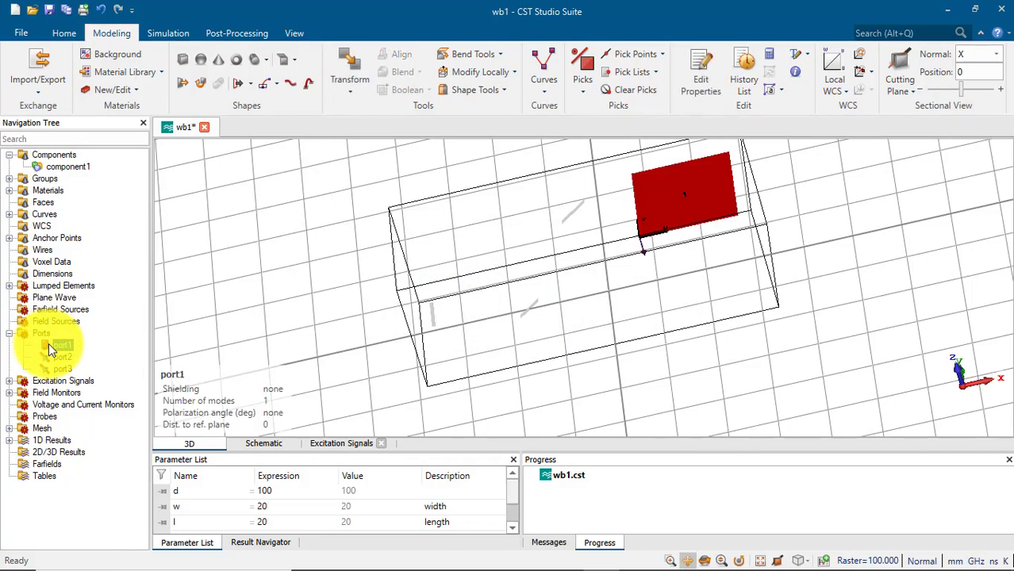
# - Delete all three ports and the curve item inside curve1, and display the components again
pyautogui.press('Delete')
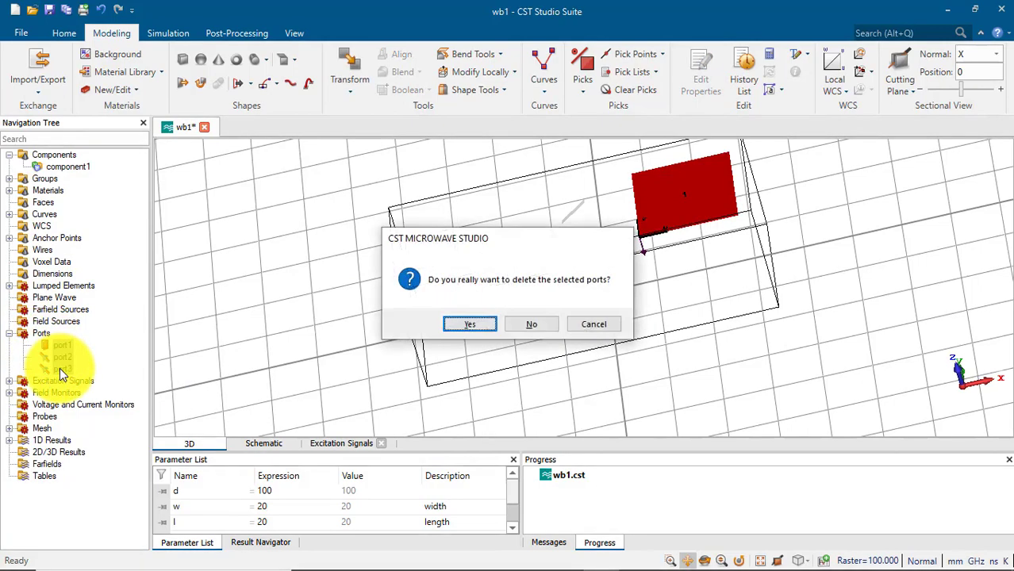
pyautogui.press('Return')
pyautogui.click(10, 215)
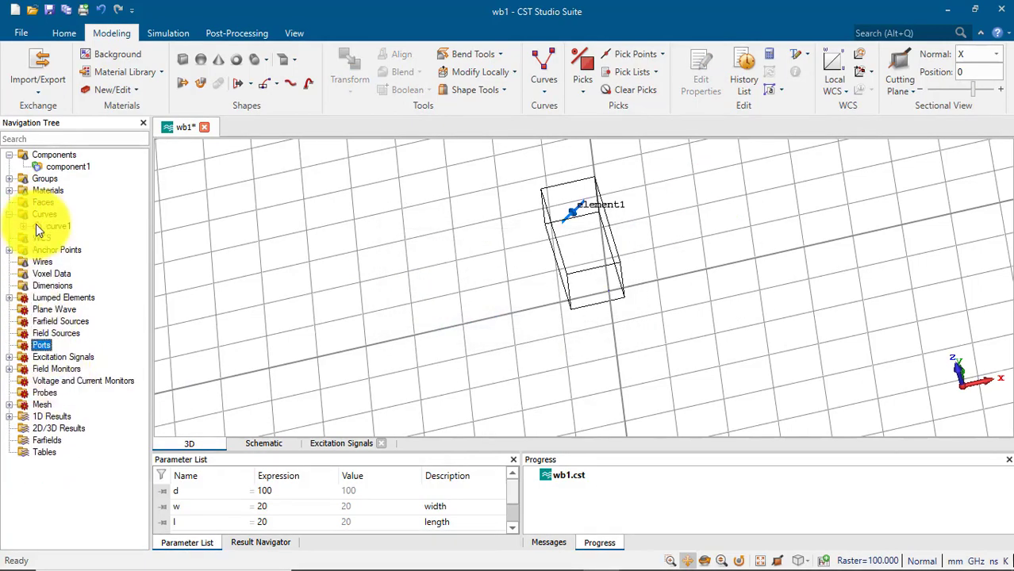
pyautogui.click(39, 225)
pyautogui.click(24, 226)
pyautogui.click(68, 237)
pyautogui.press('Delete')
pyautogui.press('Return')
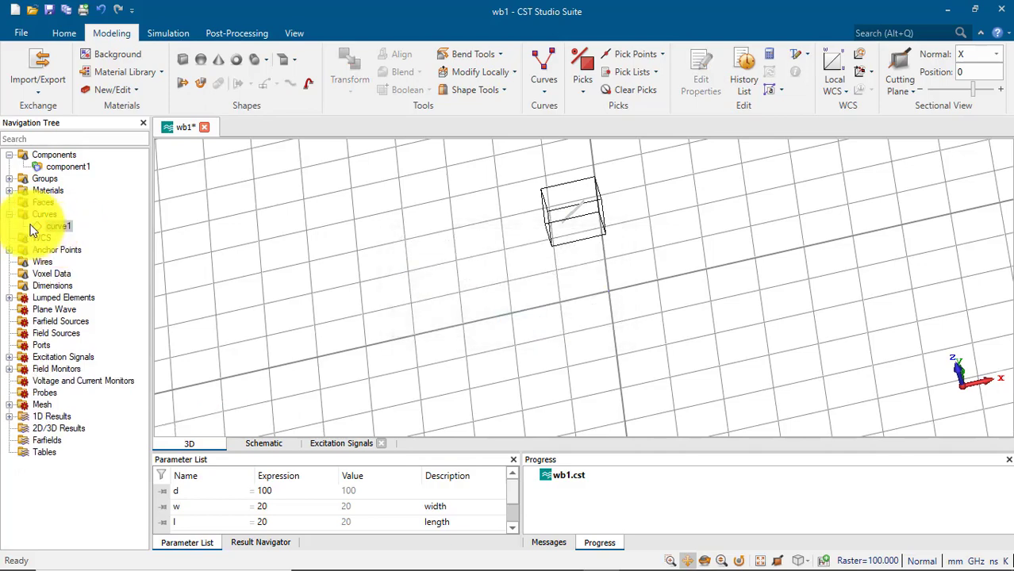
pyautogui.click(10, 215)
pyautogui.click(9, 156)
pyautogui.click(47, 155)
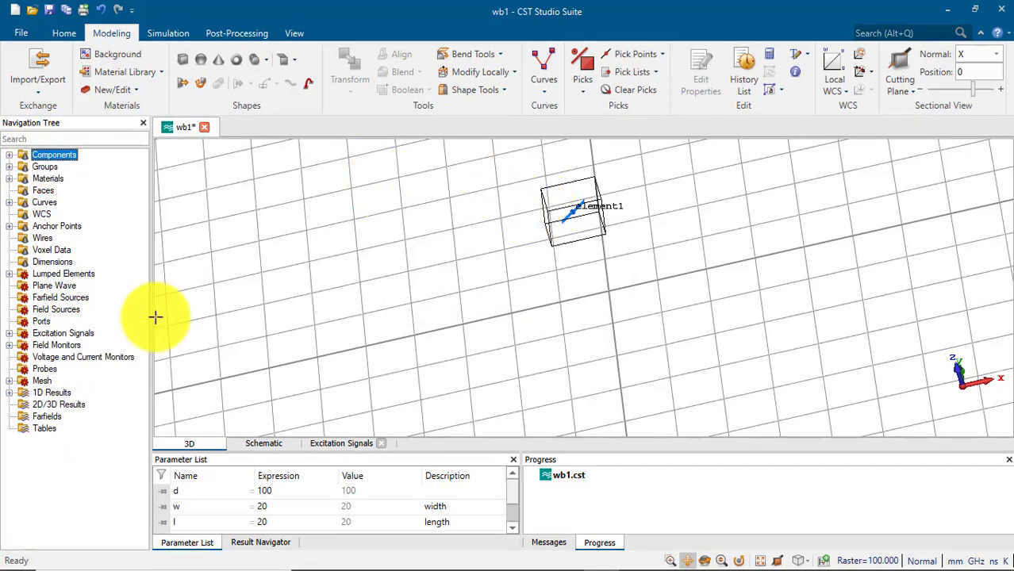
# - Delete the lumped element element1 from Folder1 and return to the components view
pyautogui.click(10, 274)
pyautogui.click(23, 285)
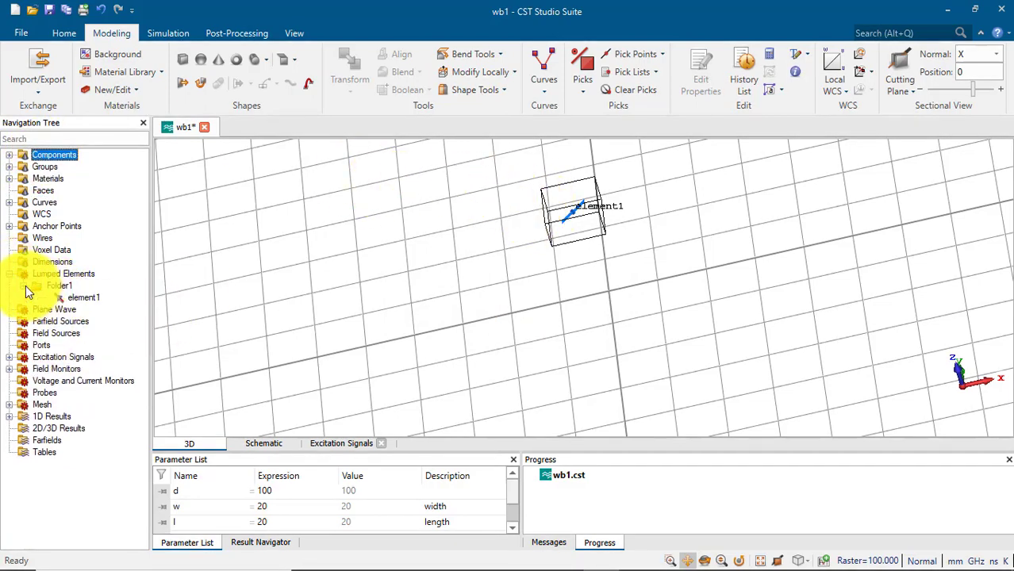
pyautogui.click(75, 298)
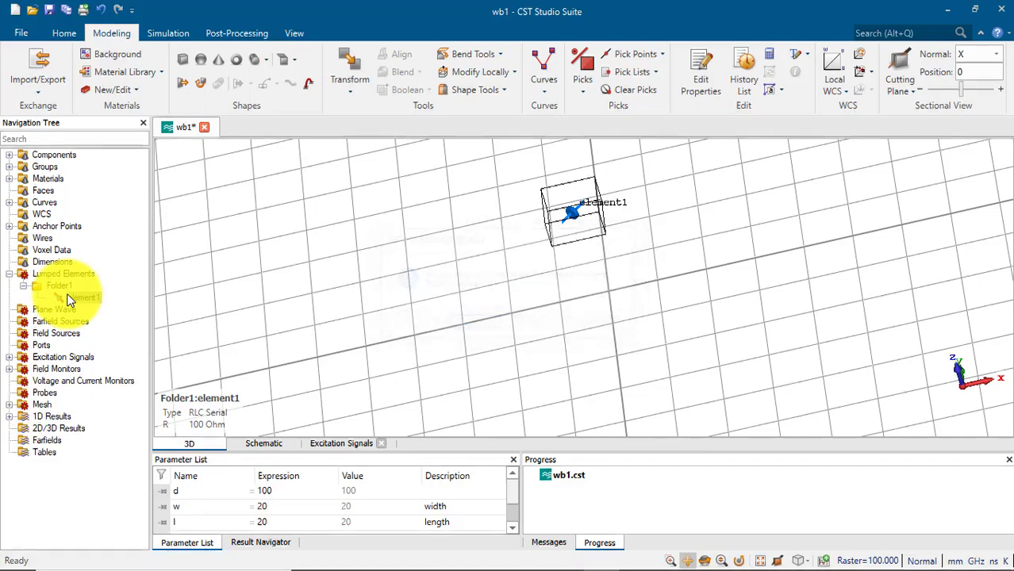
pyautogui.click(67, 274)
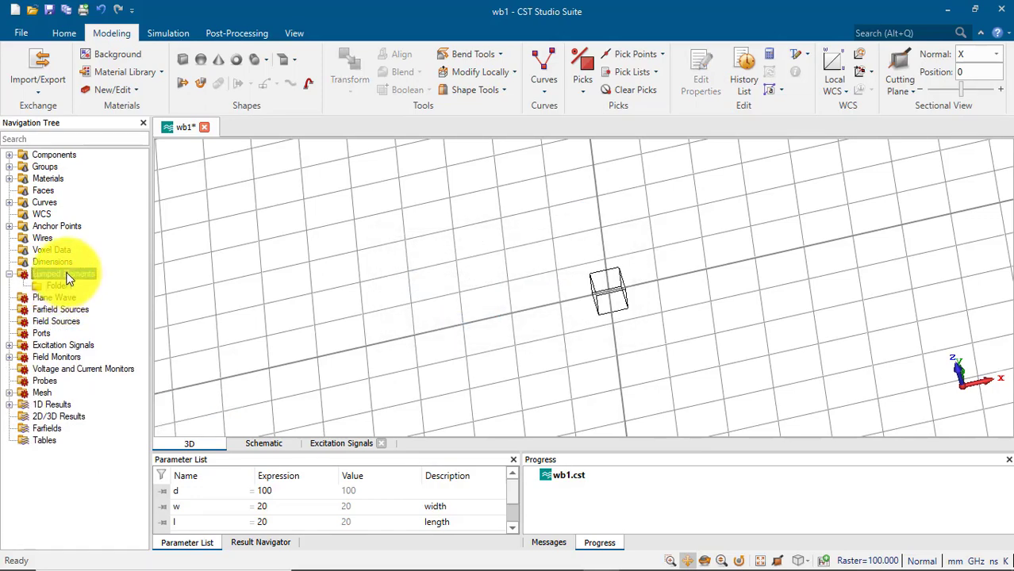
pyautogui.click(48, 157)
# - Create a PEC brick named solid1 in component1 with X and Y from -10 to 10 and Z from 0 to 1
pyautogui.scroll(8, 364, 193)
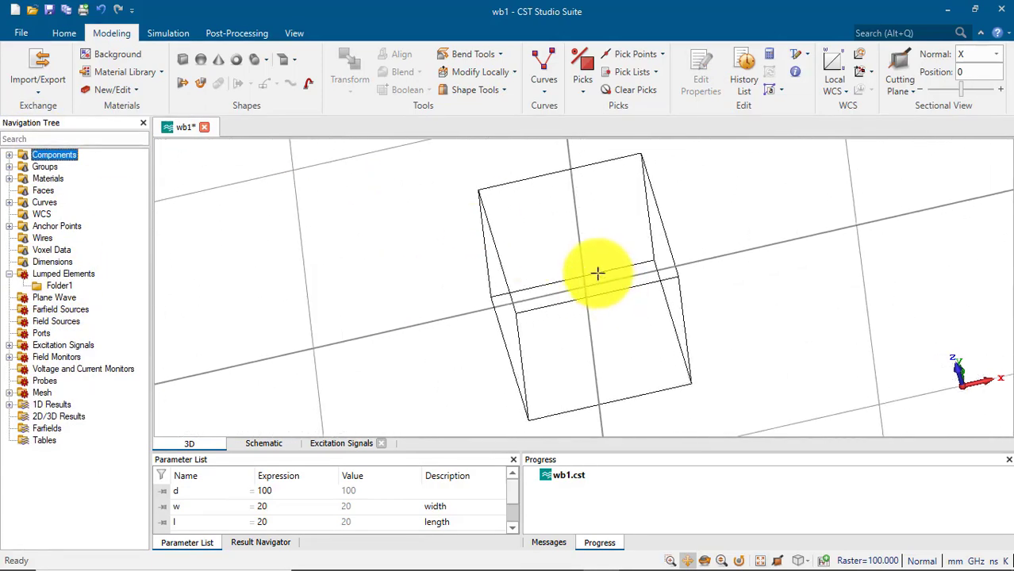
pyautogui.moveTo(635, 249); pyautogui.dragTo(702, 283)
pyautogui.click(179, 60)
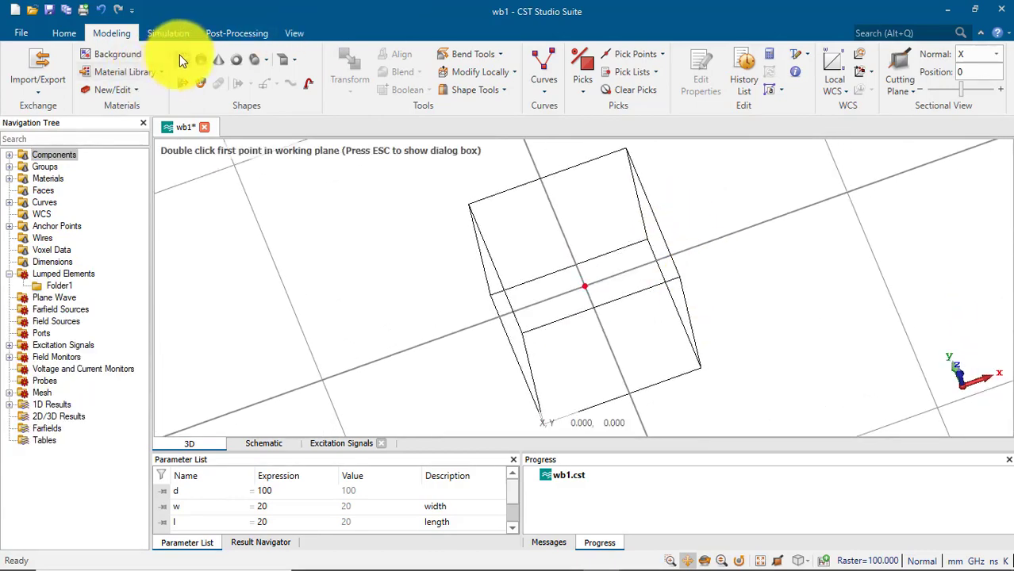
pyautogui.press('Escape')
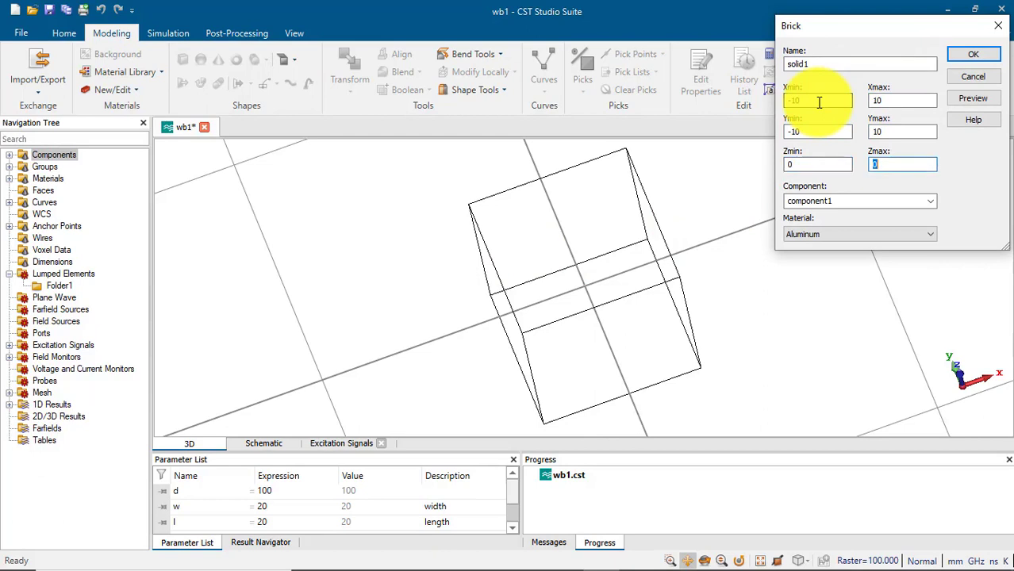
pyautogui.write('1')
pyautogui.click(869, 232)
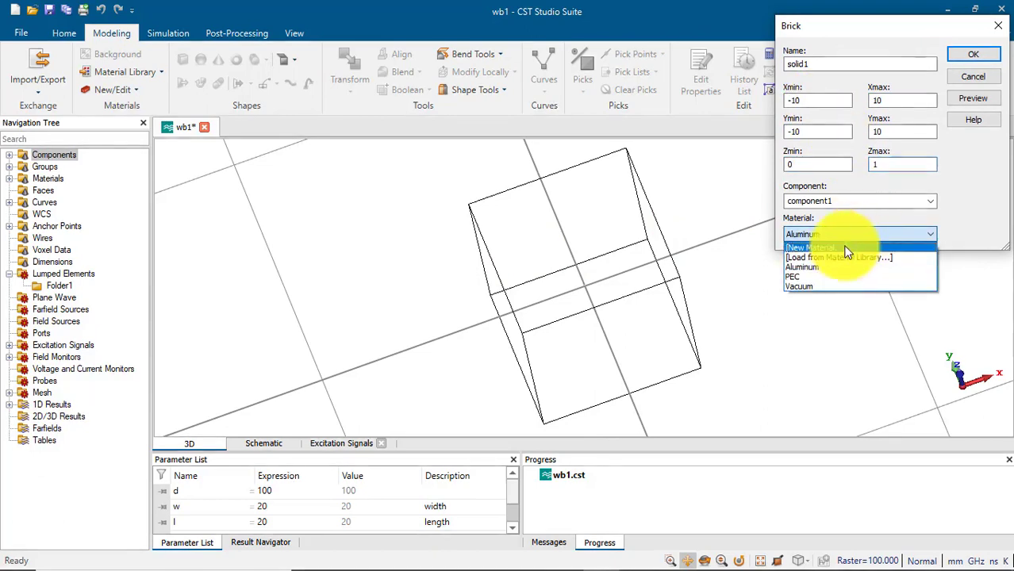
pyautogui.click(830, 270)
pyautogui.click(974, 98)
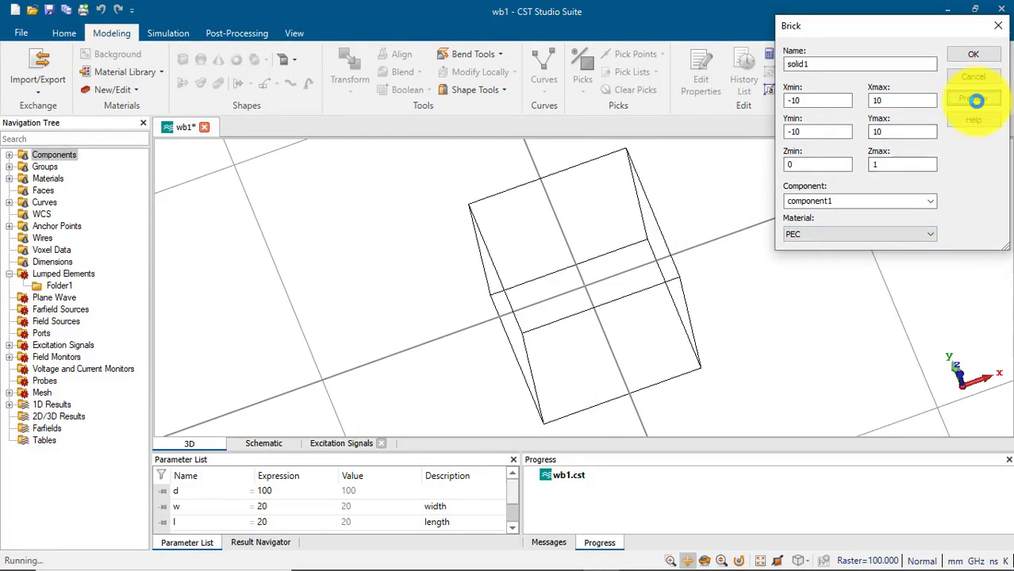
pyautogui.click(975, 55)
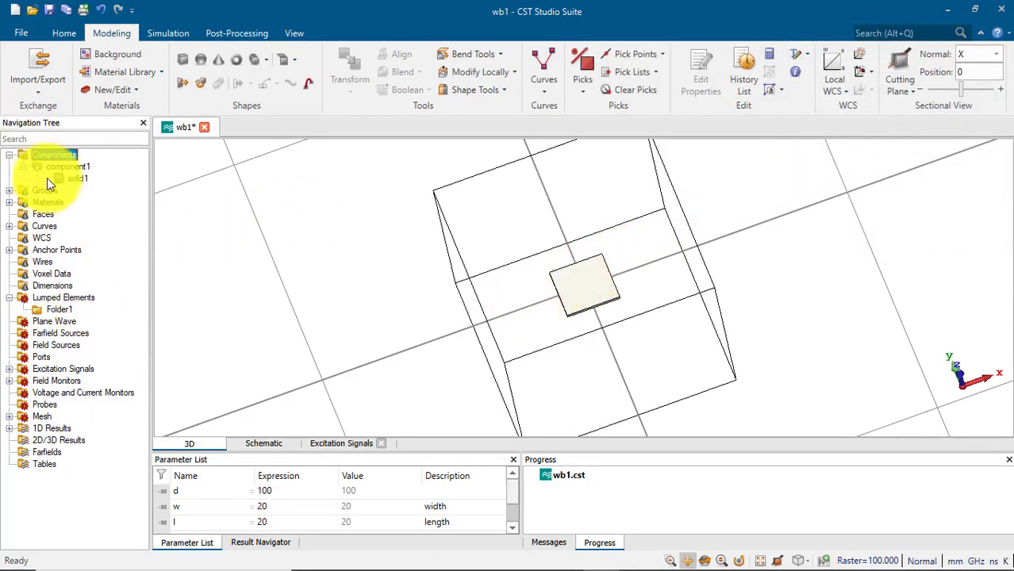
# - Edit the brick definition of solid1 in its history tree to increase Zmax and make the block thicker
pyautogui.doubleClick(73, 178)
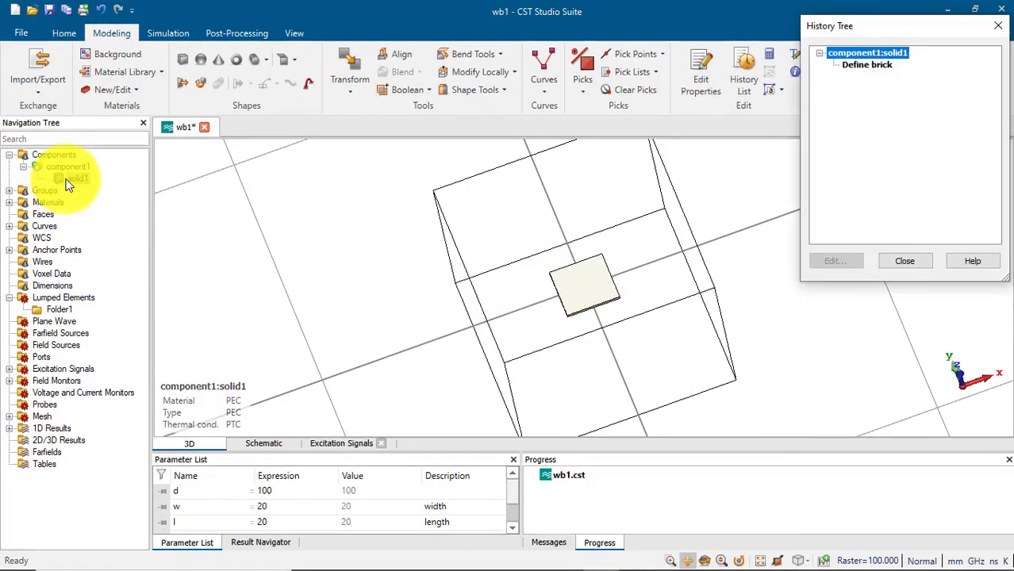
pyautogui.doubleClick(865, 64)
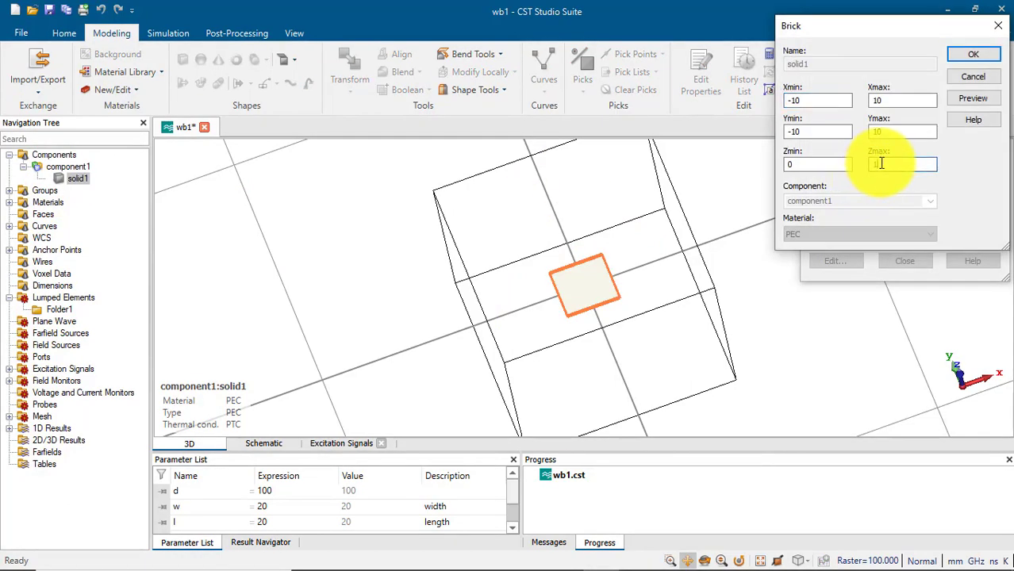
pyautogui.click(978, 54)
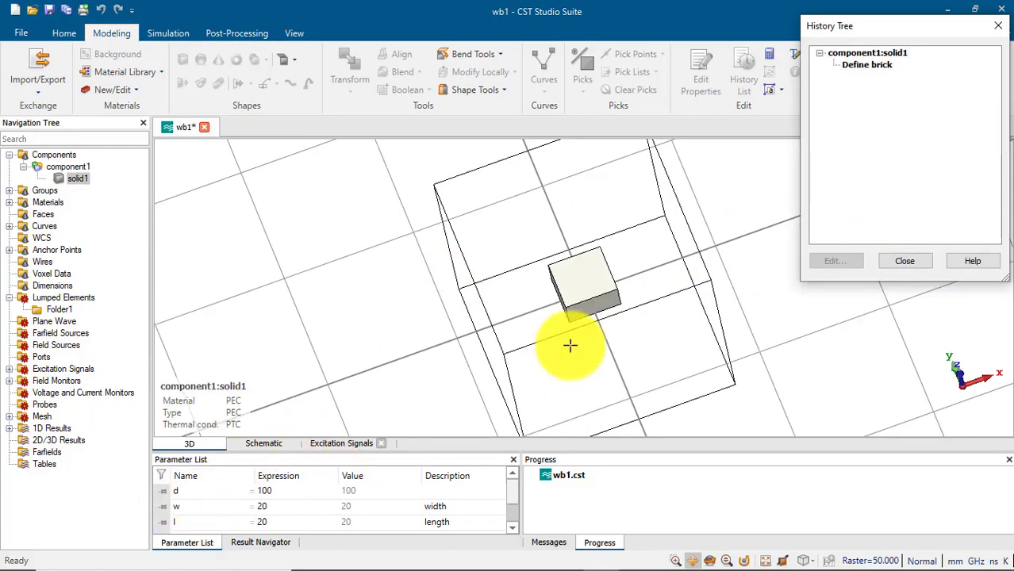
pyautogui.click(903, 258)
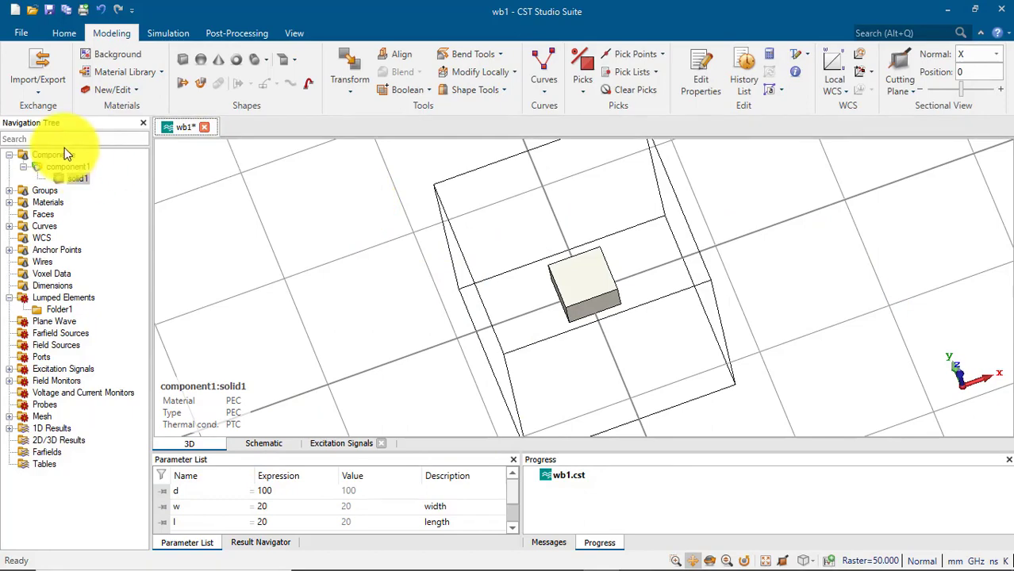
# - Pick the upper front edge of the solid1 block with Pick Edge
pyautogui.moveTo(443, 265); pyautogui.dragTo(679, 319)
pyautogui.click(676, 560)
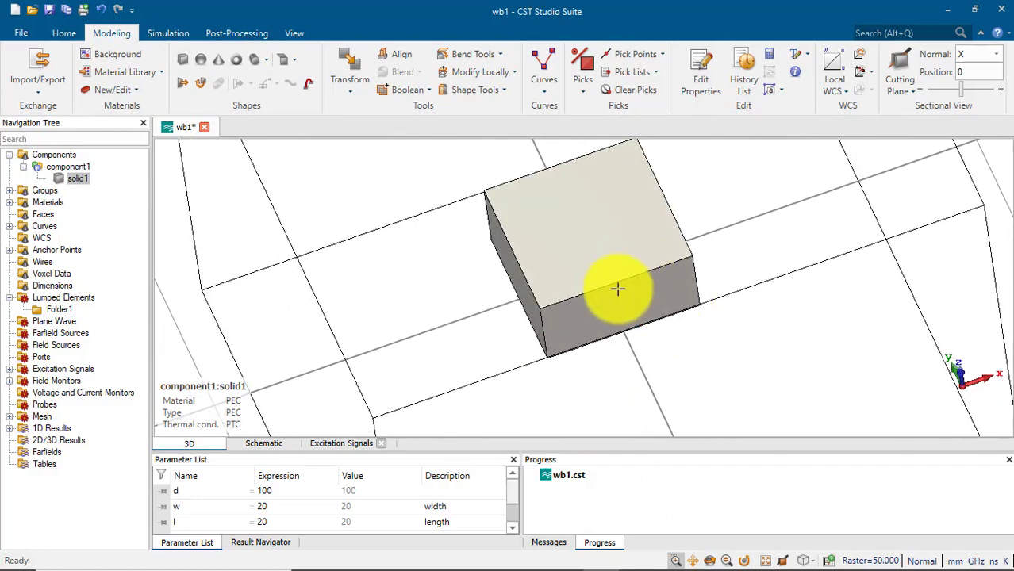
pyautogui.press('e')
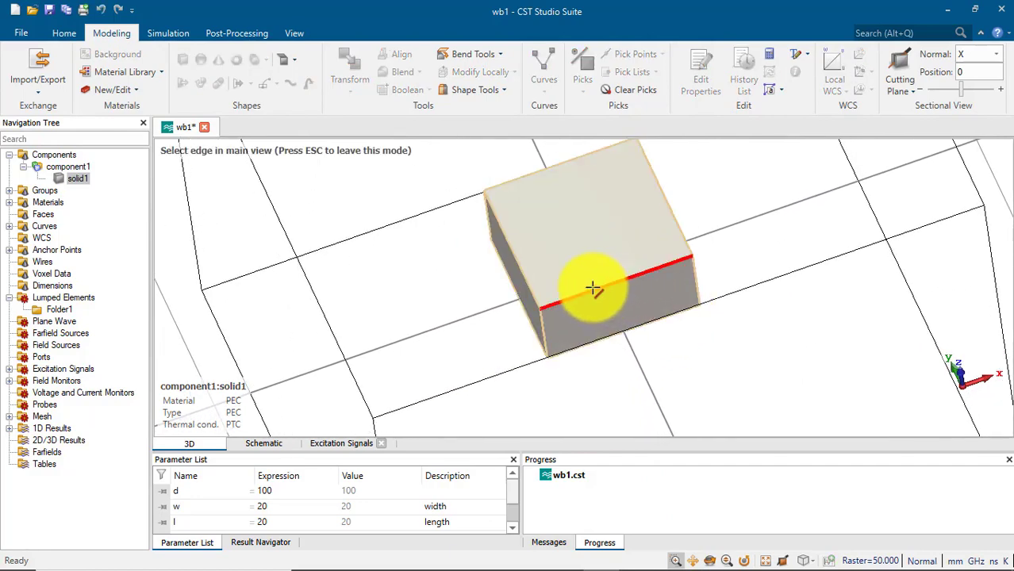
pyautogui.click(592, 289)
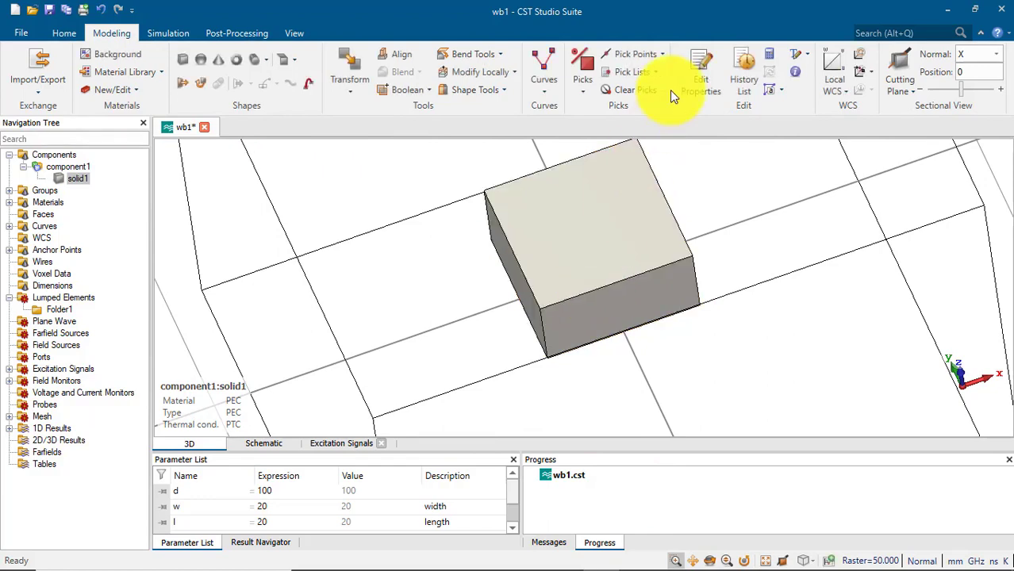
pyautogui.click(581, 84)
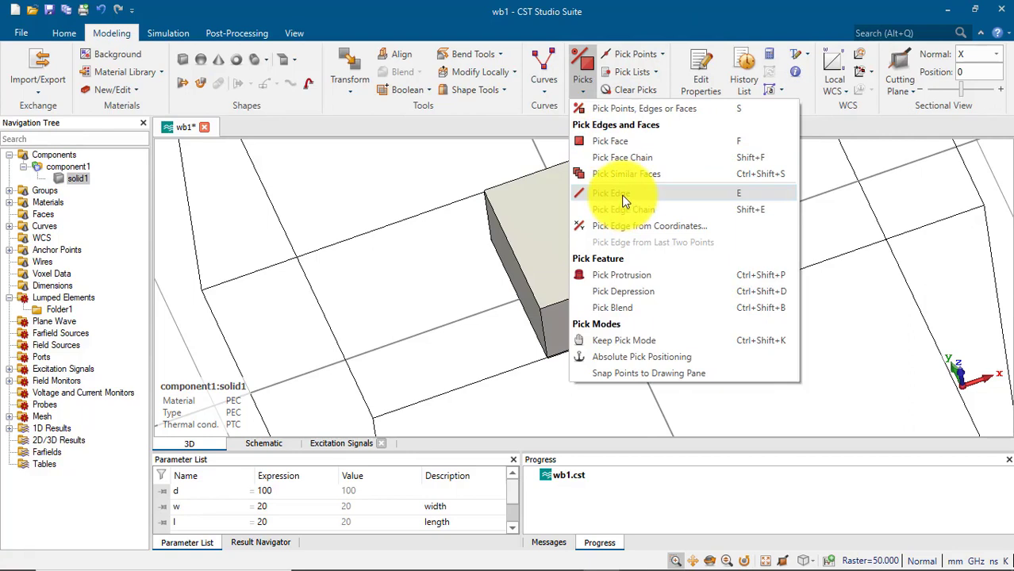
pyautogui.click(680, 197)
pyautogui.click(606, 283)
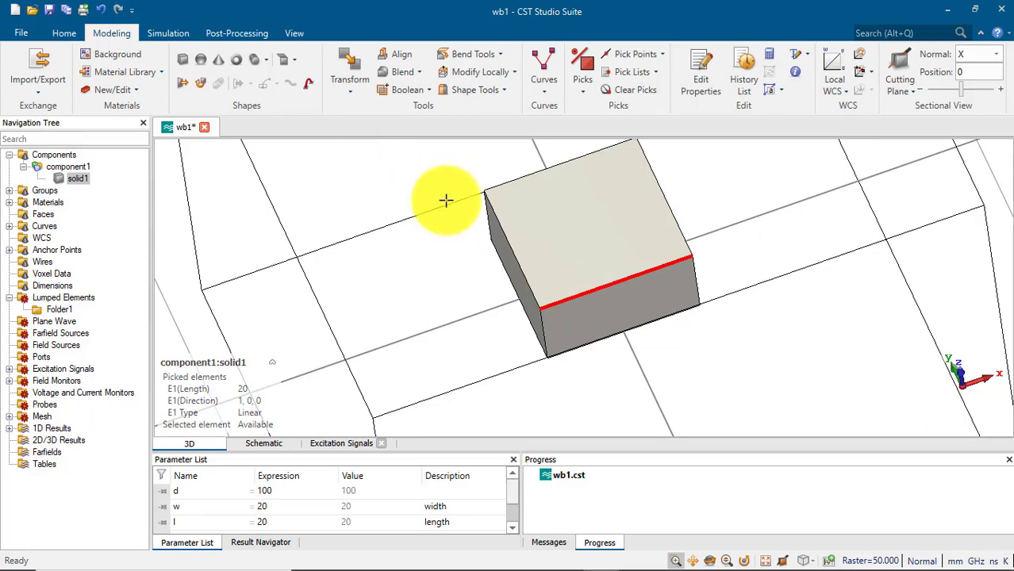
# - Blend the picked edge with a radius of 2, after trying a radius of 0.1 in the preview
pyautogui.click(417, 75)
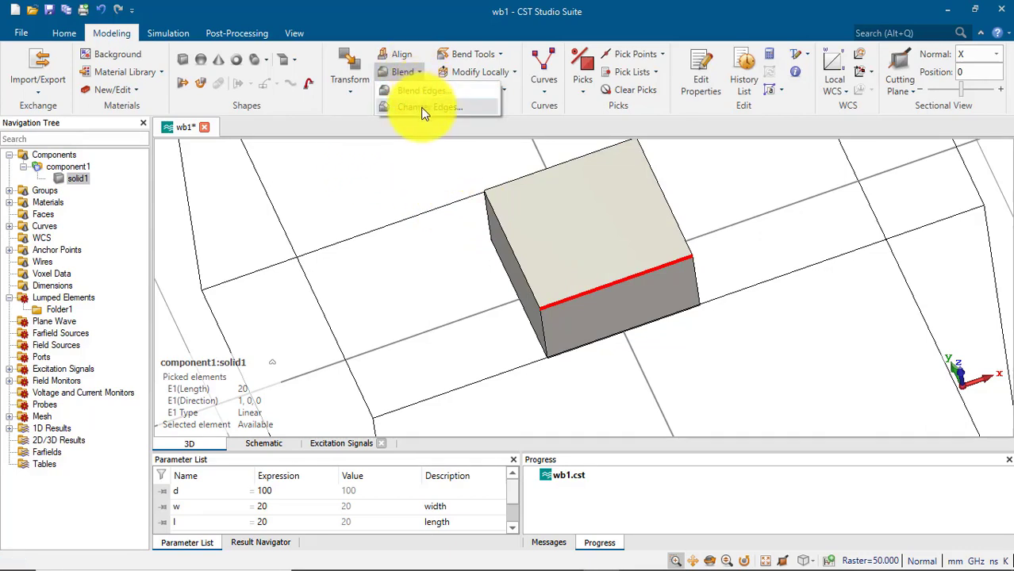
pyautogui.click(421, 92)
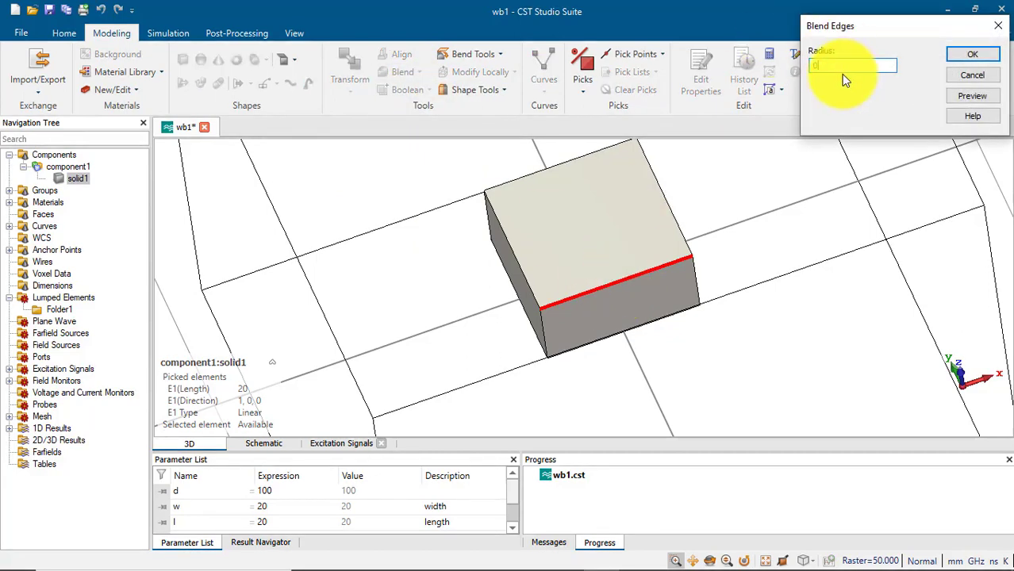
pyautogui.write('0.1')
pyautogui.click(972, 96)
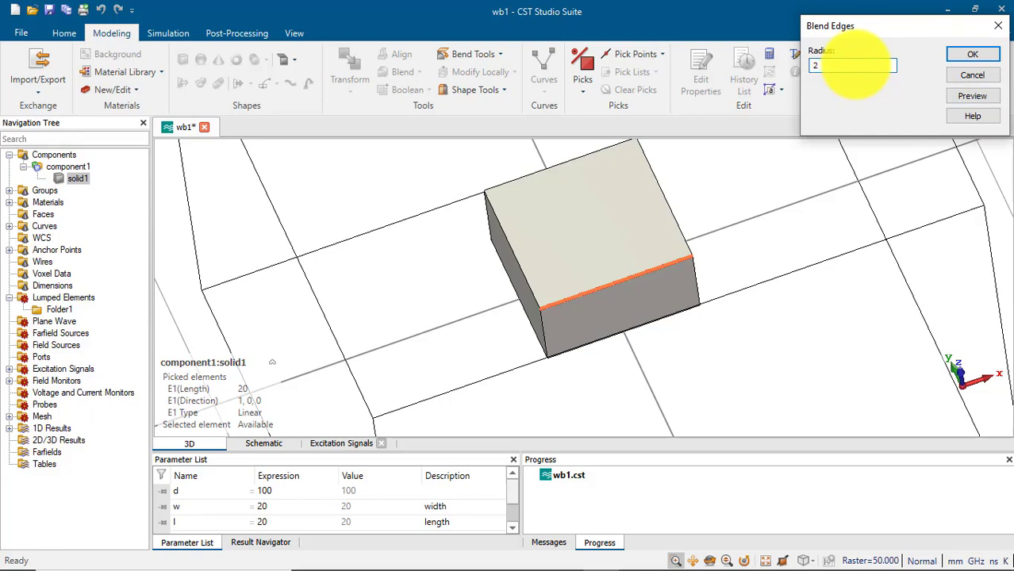
pyautogui.click(970, 96)
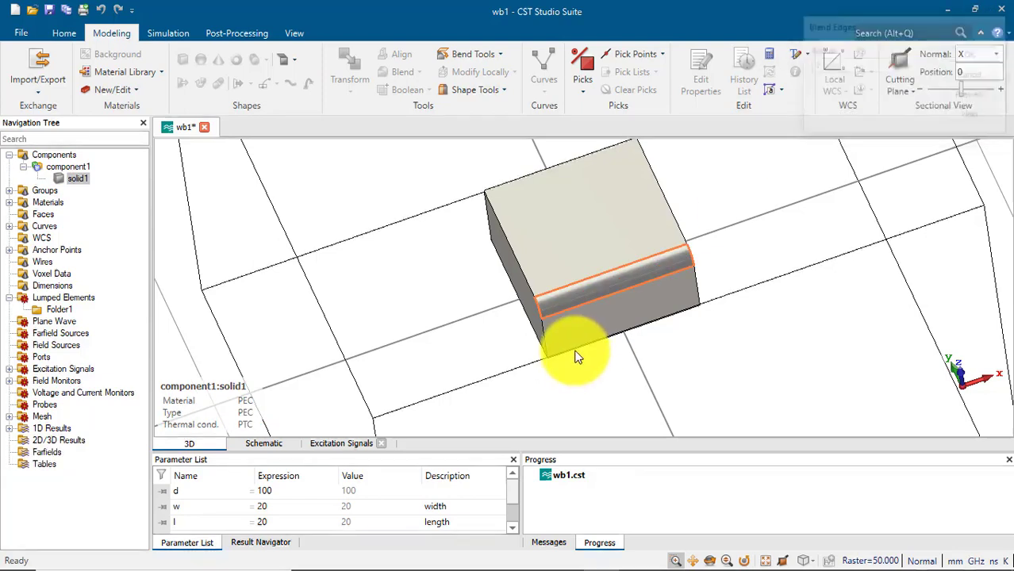
# - Pick the upper edge on the -X side of solid1 and chamfer it with a width of 2 and an angle of 45
pyautogui.moveTo(572, 331); pyautogui.dragTo(720, 210)
pyautogui.press('e')
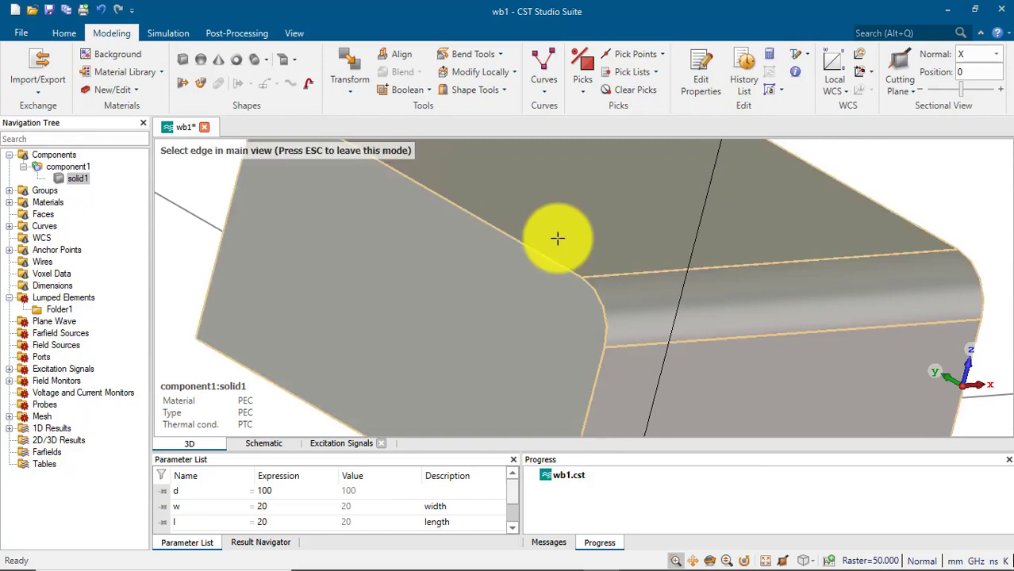
pyautogui.click(507, 235)
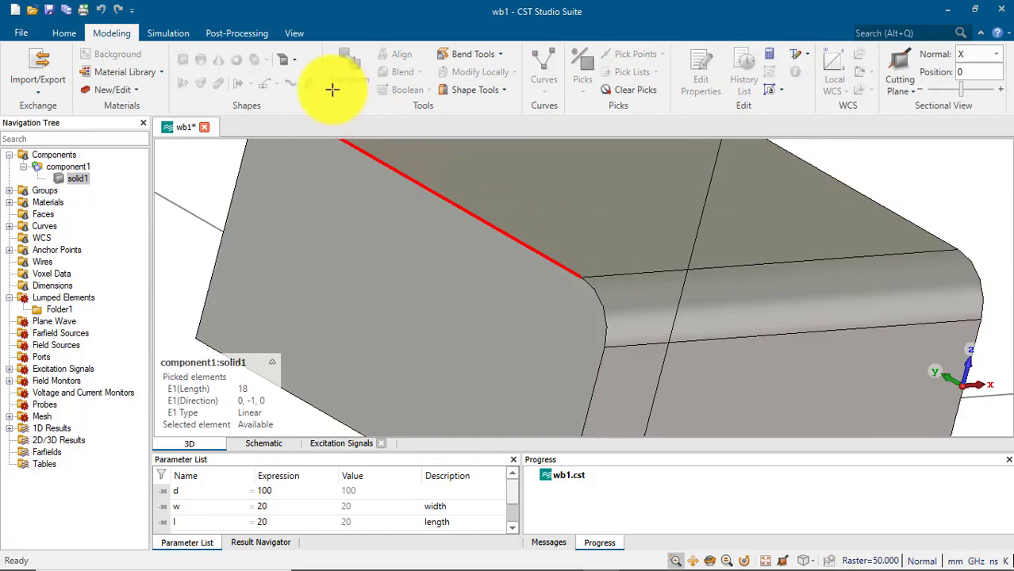
pyautogui.click(420, 73)
pyautogui.click(419, 111)
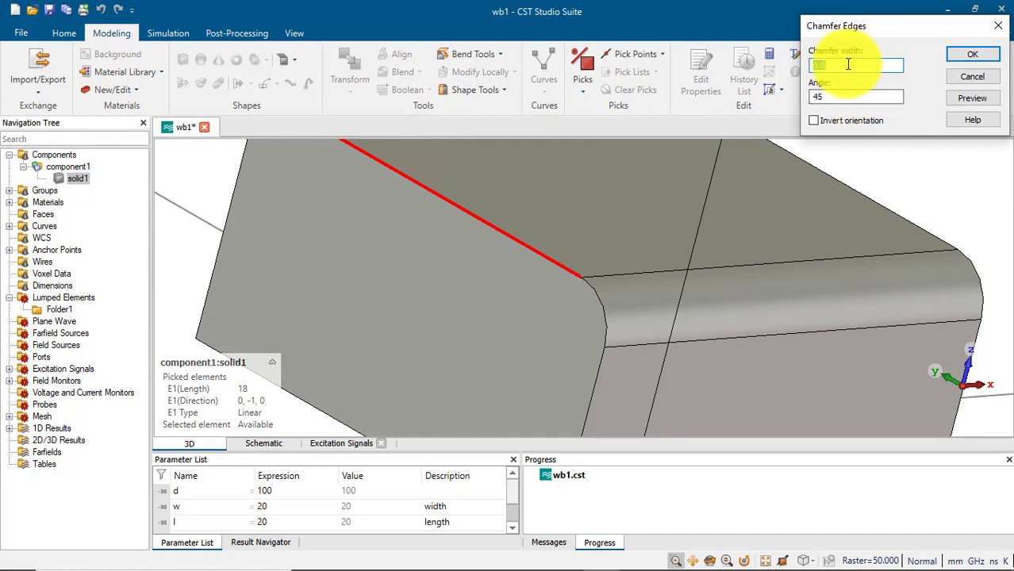
pyautogui.click(975, 97)
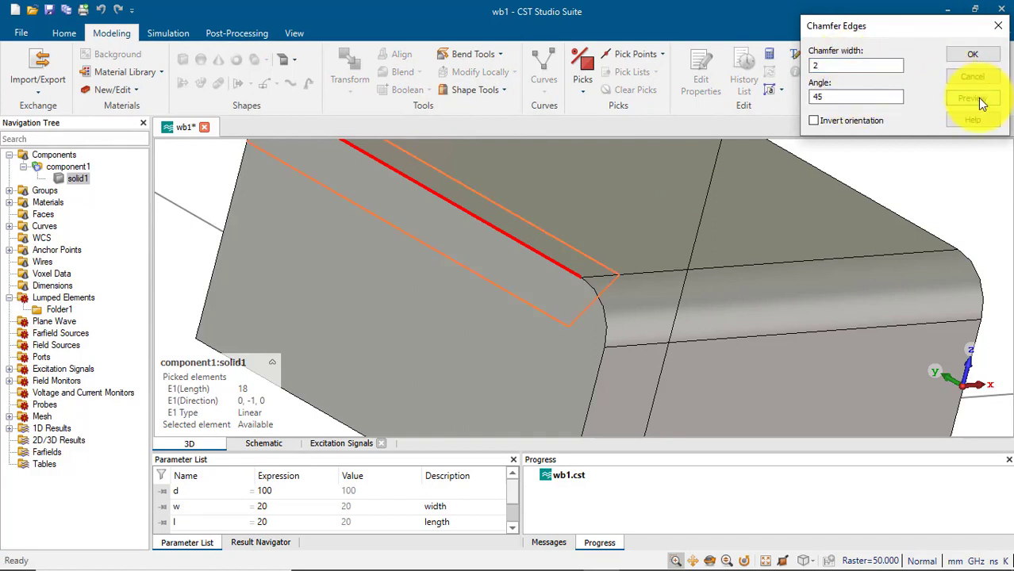
pyautogui.click(964, 54)
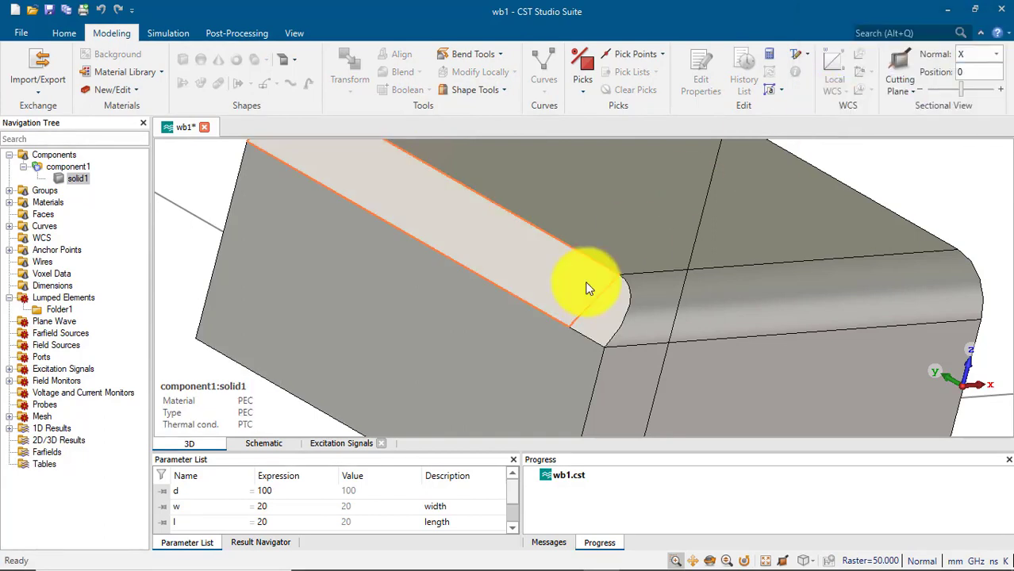
pyautogui.moveTo(639, 278); pyautogui.dragTo(555, 221)
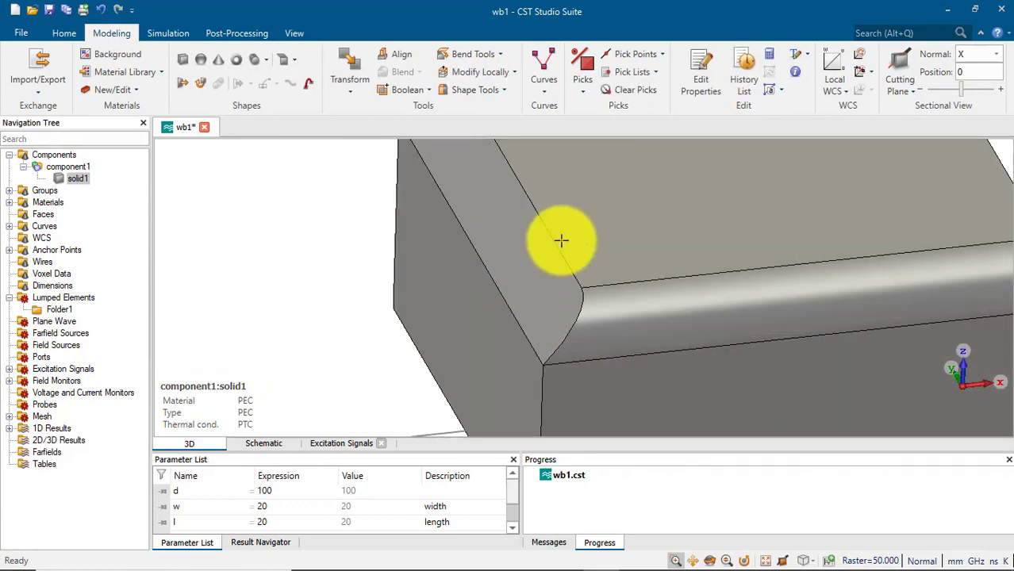
pyautogui.moveTo(604, 302); pyautogui.dragTo(659, 330)
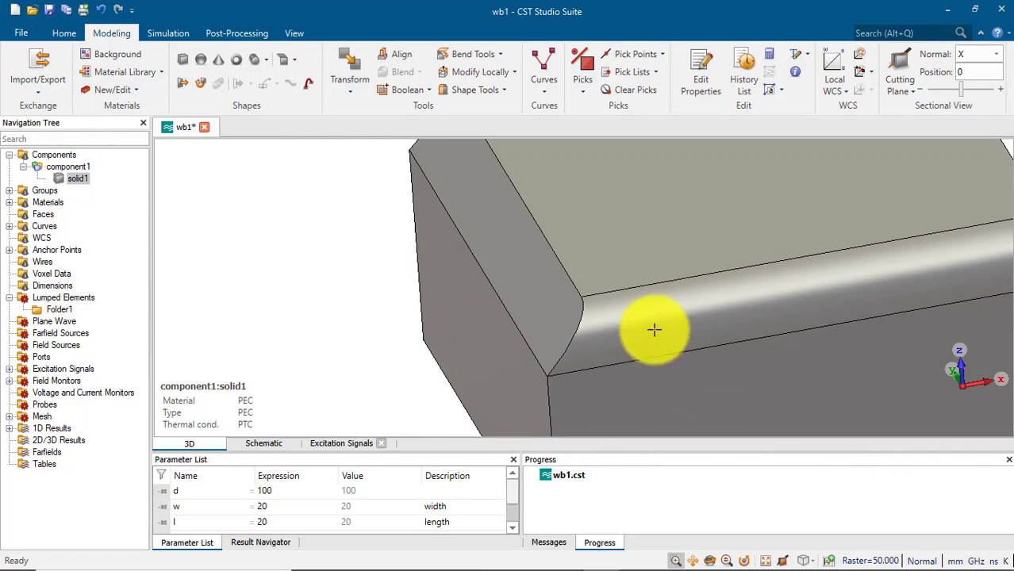
pyautogui.moveTo(646, 318)
pyautogui.mouseDown()
pyautogui.moveTo(533, 289)
pyautogui.moveTo(411, 279)
pyautogui.moveTo(433, 267)
pyautogui.mouseUp()
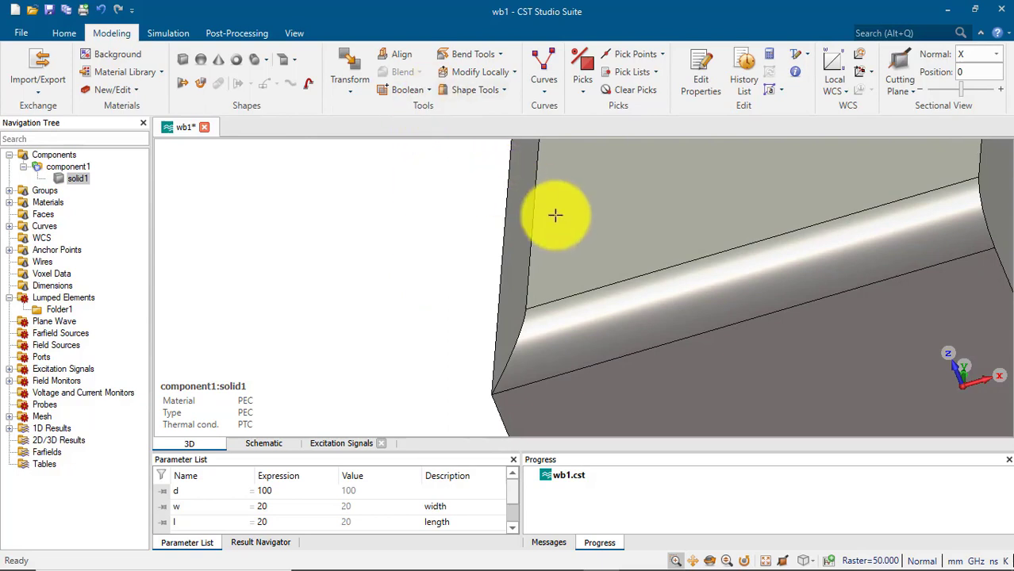
pyautogui.press('e')
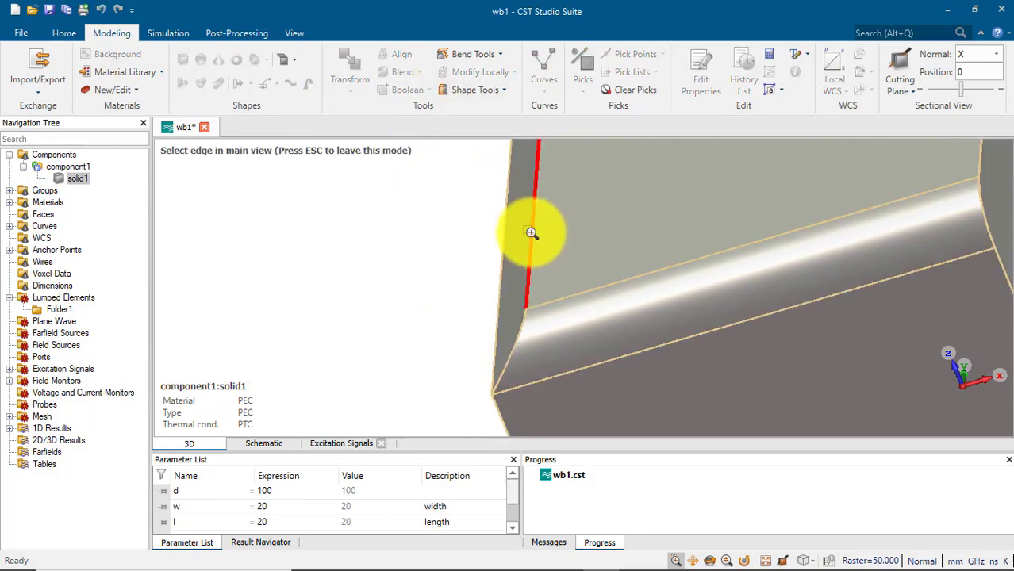
pyautogui.click(531, 233)
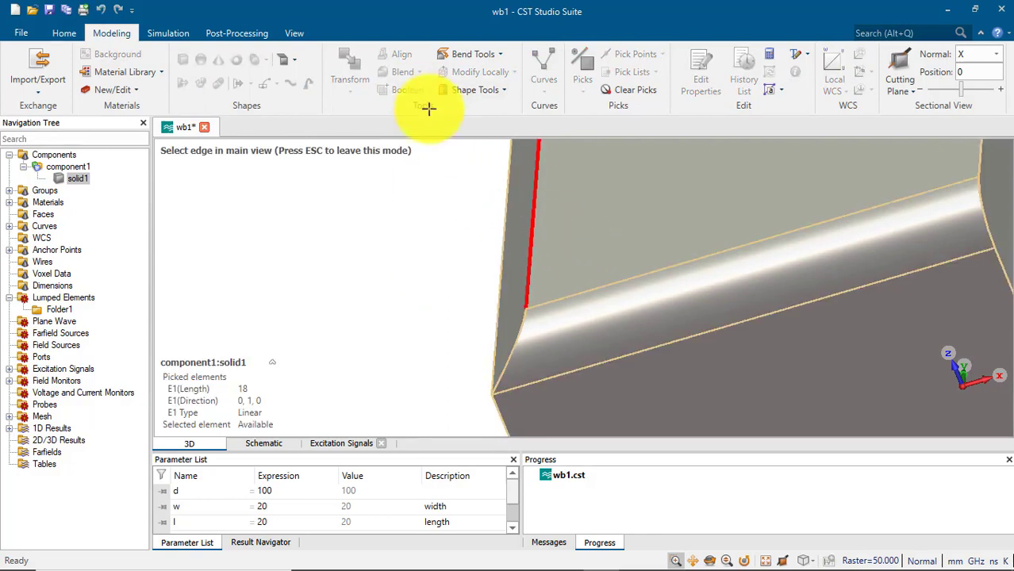
pyautogui.click(416, 71)
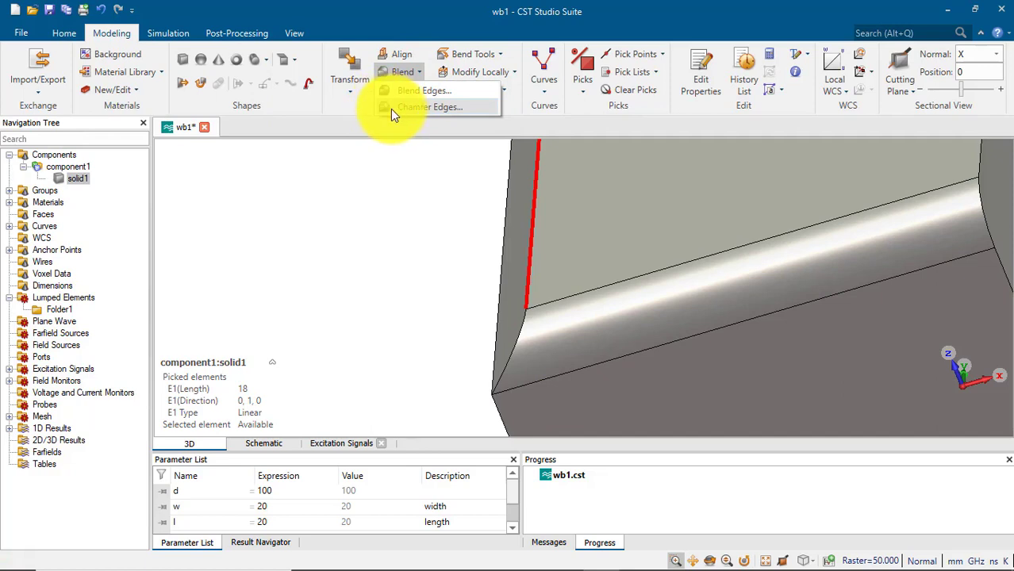
pyautogui.click(466, 230)
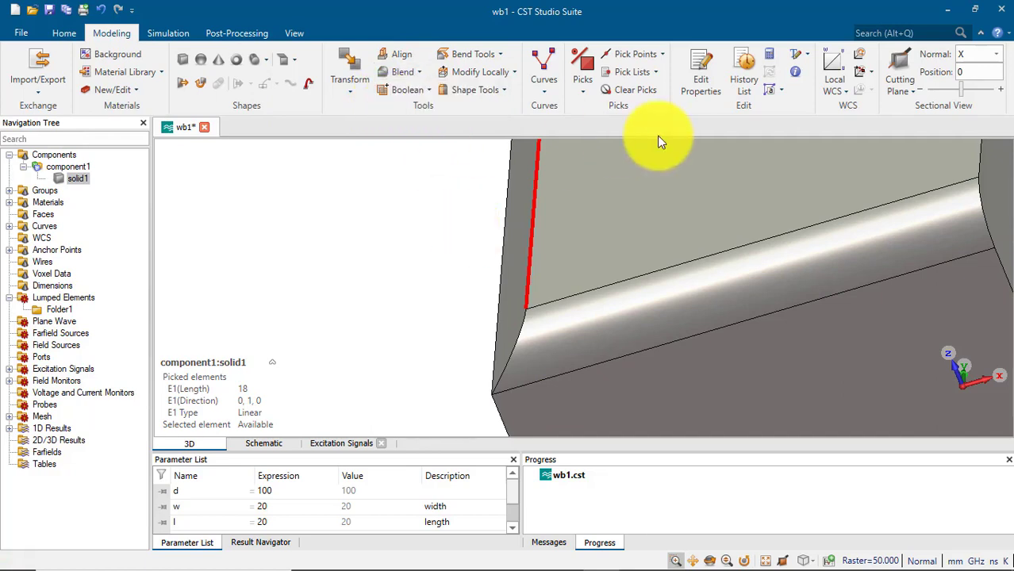
pyautogui.click(656, 90)
# - Define and preview a PEC brick named solid2 in component1 with X from 50 to 100, Y from -50 to 50 and Z from 0 to 10
pyautogui.rightClick(481, 268)
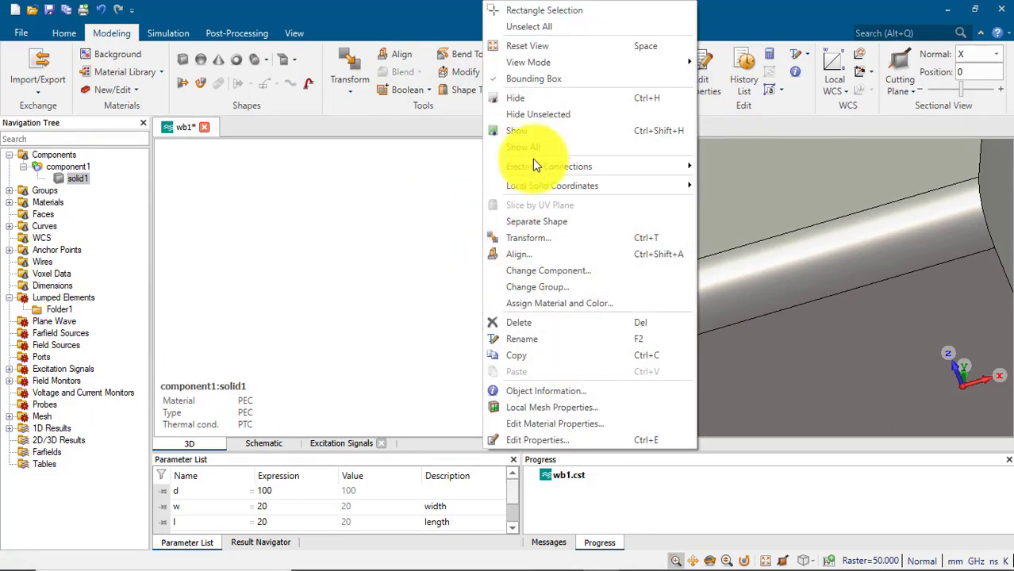
pyautogui.click(514, 45)
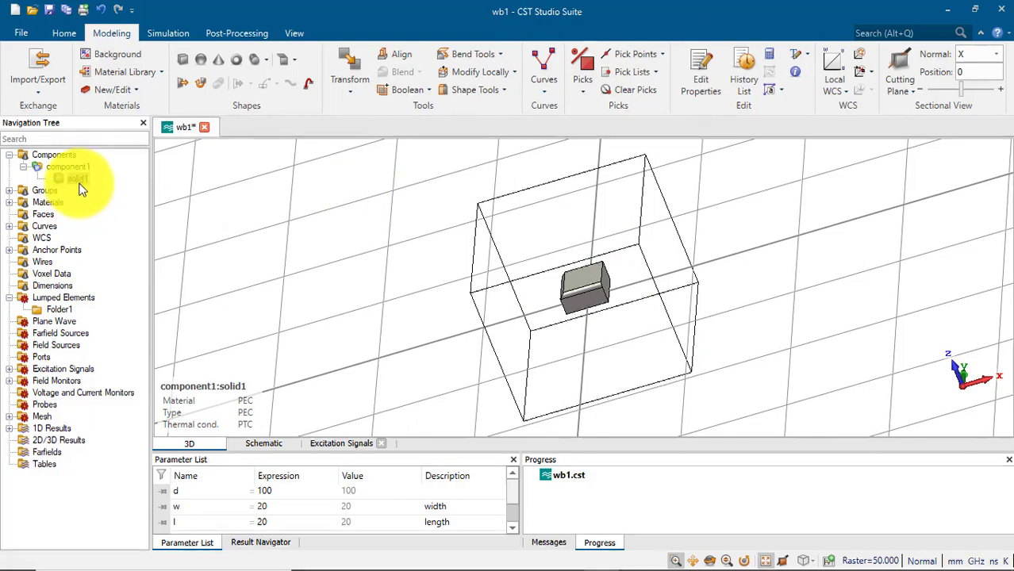
pyautogui.moveTo(582, 311); pyautogui.dragTo(629, 317)
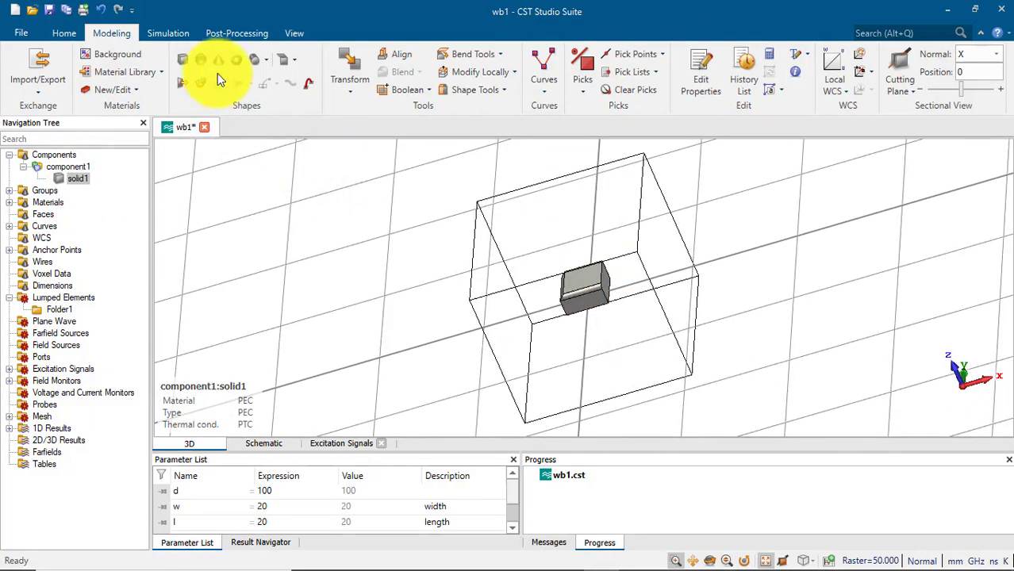
pyautogui.click(182, 60)
pyautogui.press('Escape')
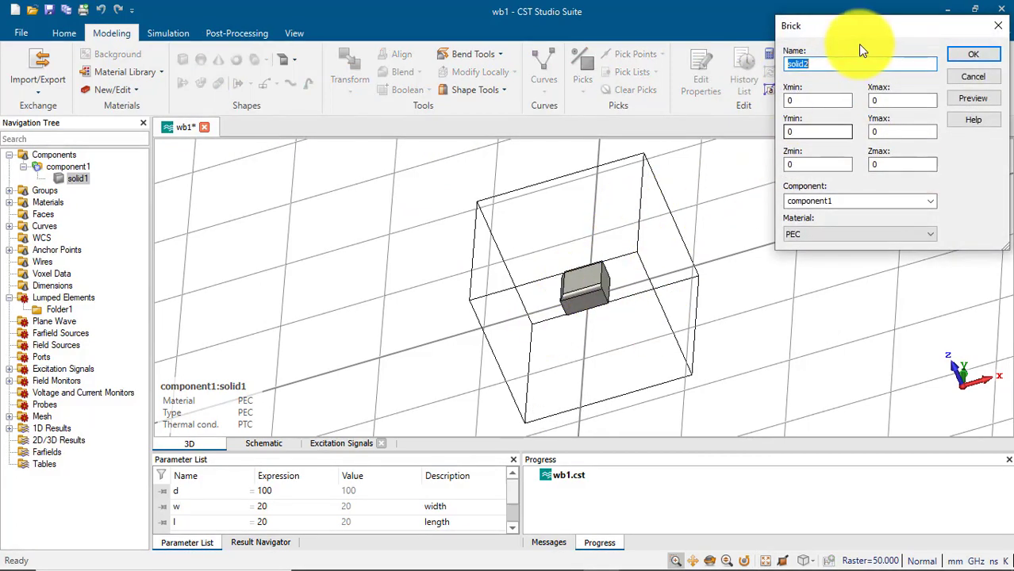
pyautogui.click(822, 99)
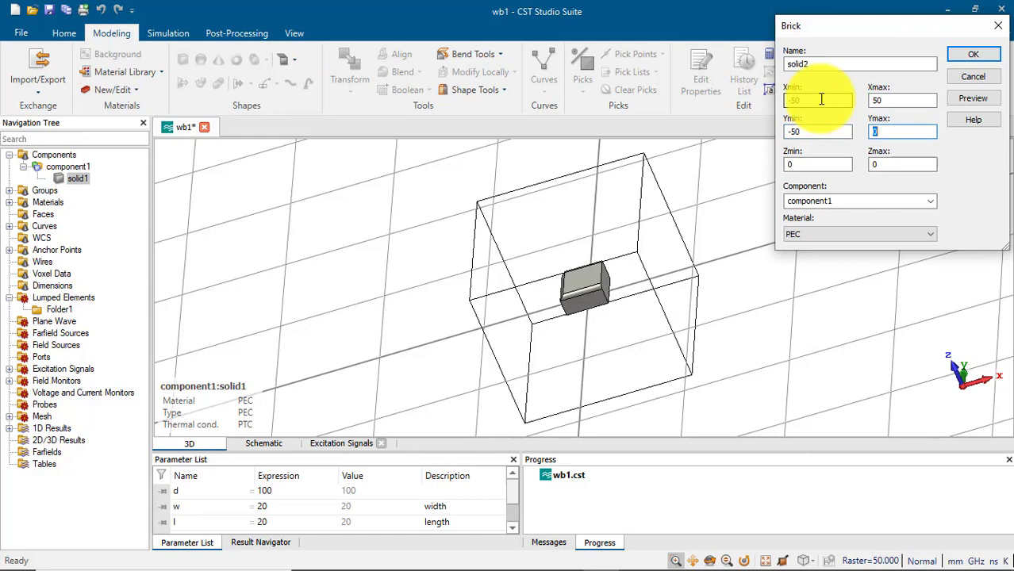
pyautogui.click(821, 99)
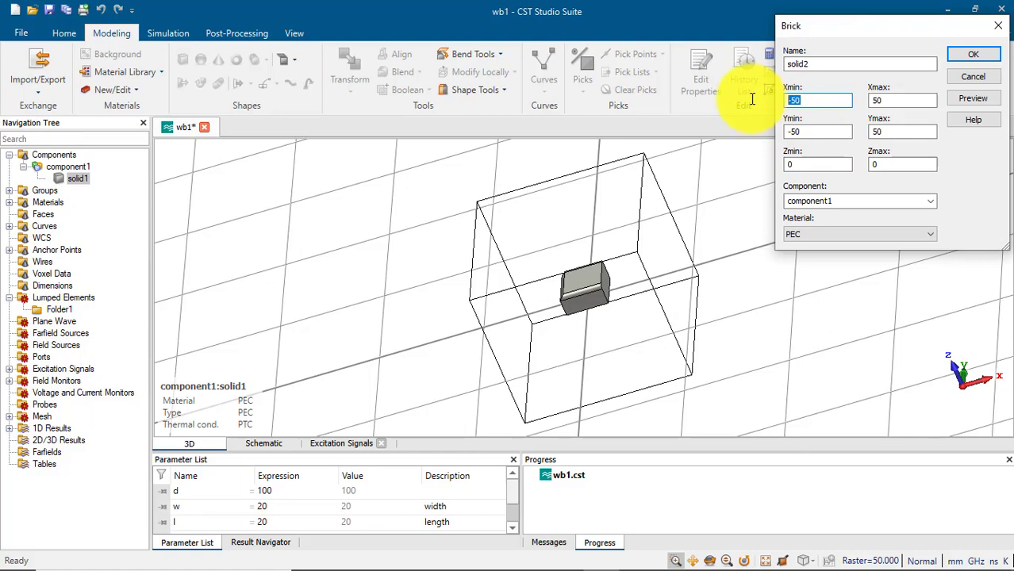
pyautogui.click(879, 99)
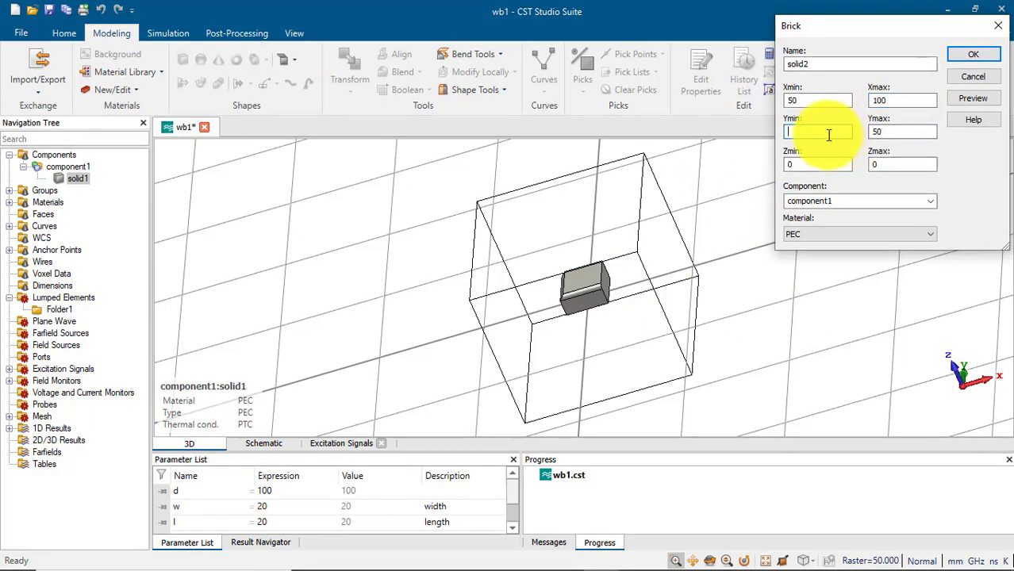
pyautogui.press('Tab')
pyautogui.press('Tab')
pyautogui.press('Tab')
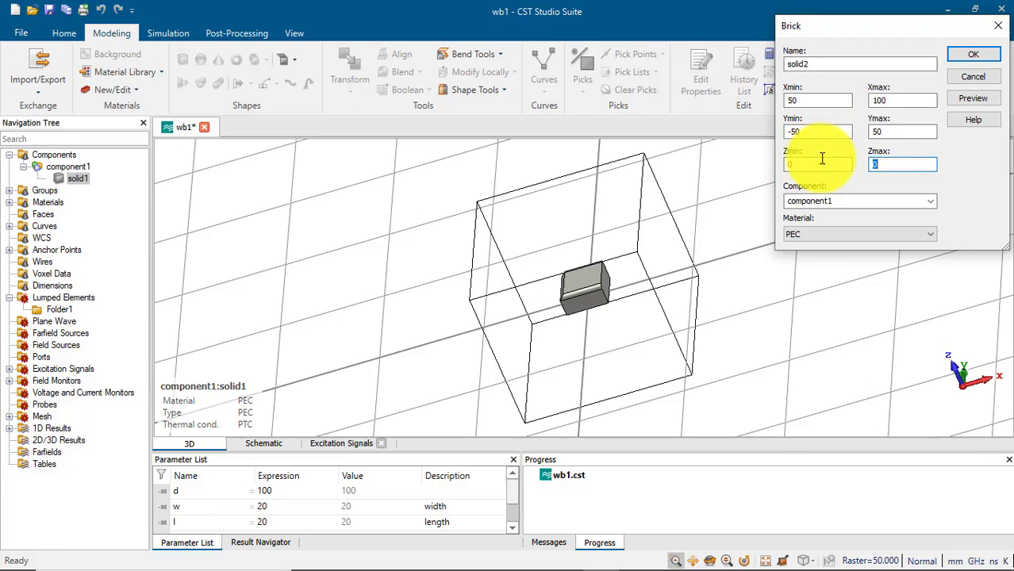
pyautogui.click(976, 103)
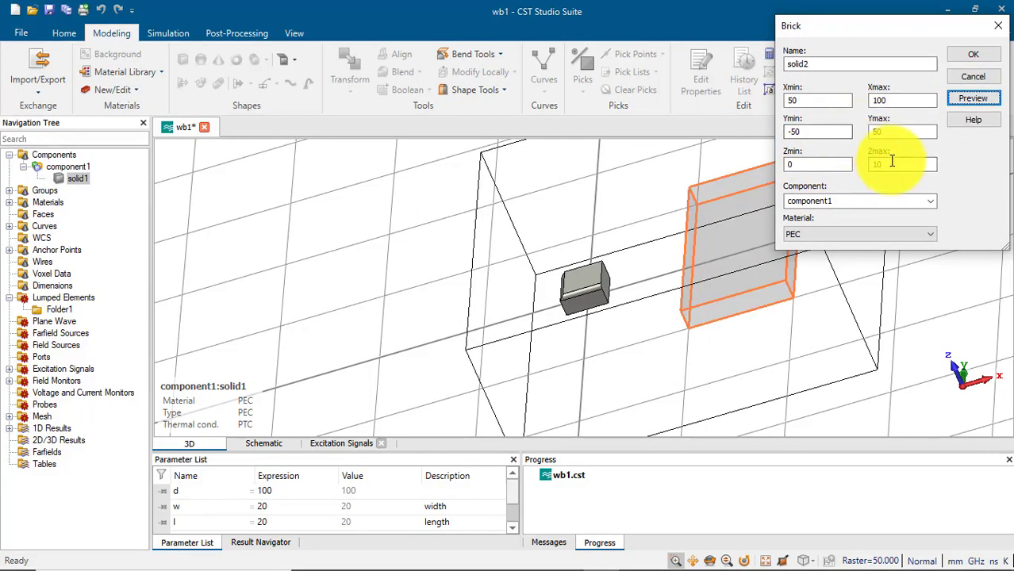
# - Set the solid2 brick's Zmax to 50 and its X range from 100 to 120, and create it
pyautogui.click(892, 159)
pyautogui.write('50')
pyautogui.click(967, 98)
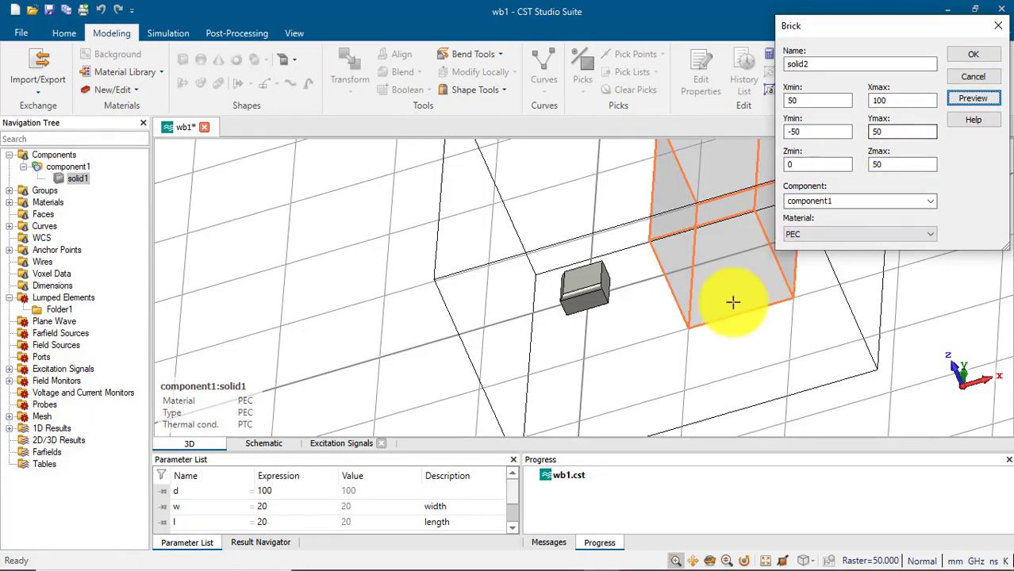
pyautogui.moveTo(699, 297); pyautogui.dragTo(809, 292)
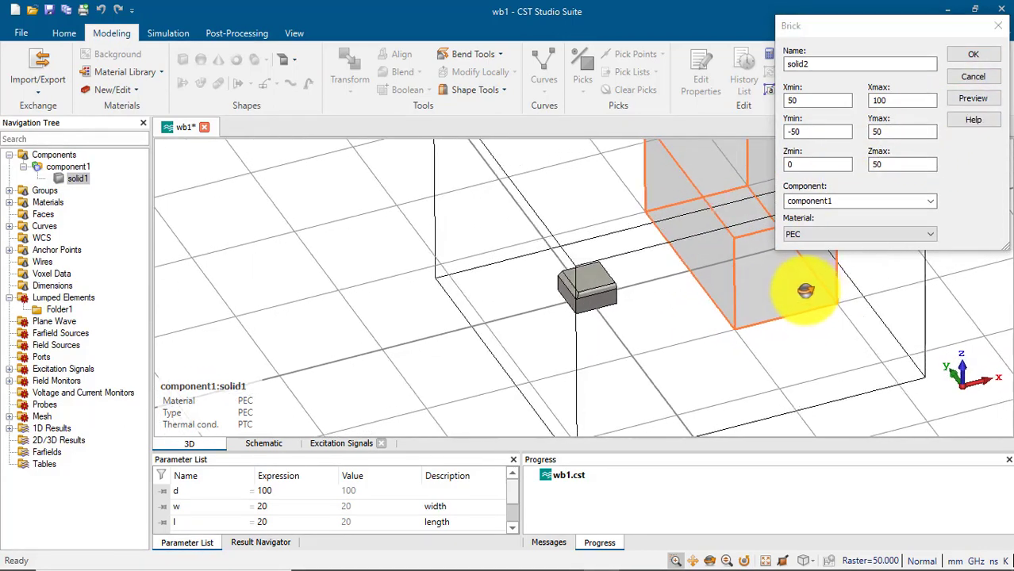
pyautogui.click(805, 102)
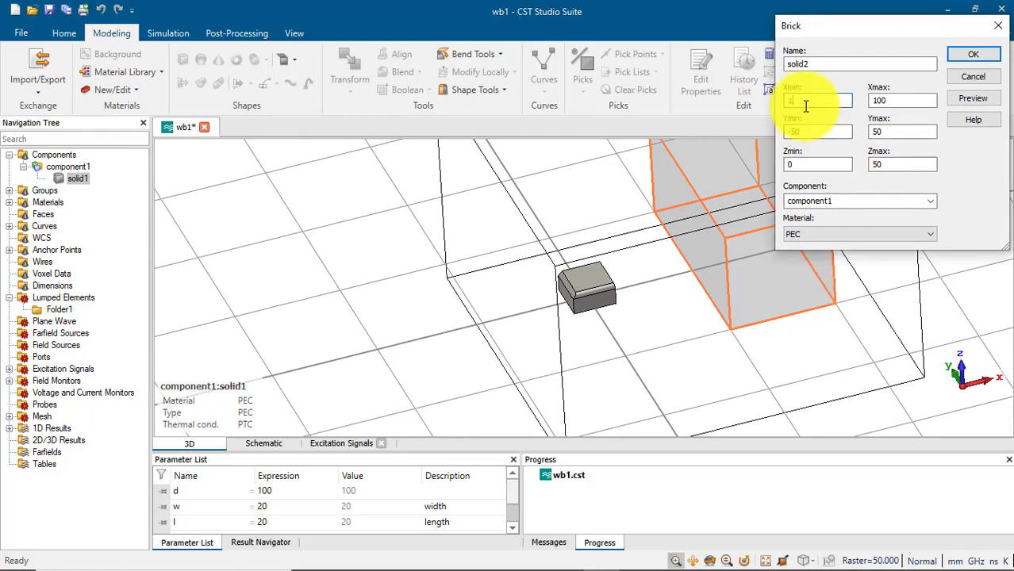
pyautogui.click(874, 102)
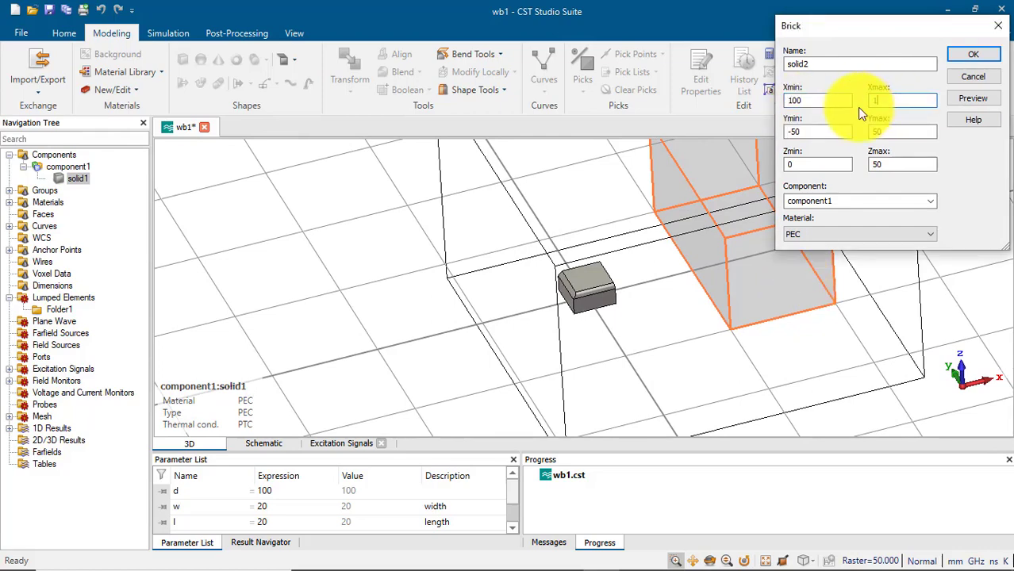
pyautogui.click(973, 98)
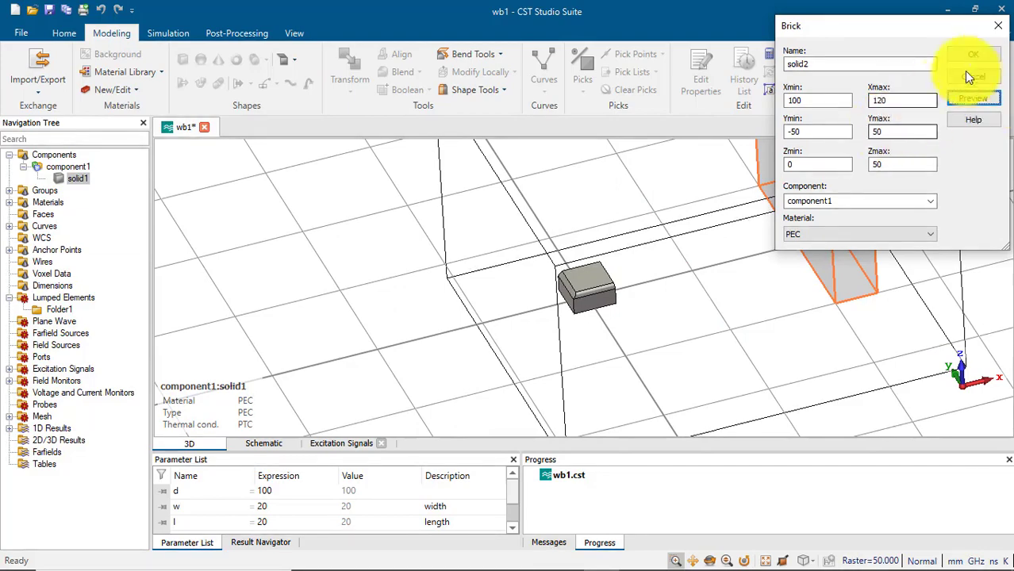
pyautogui.click(975, 57)
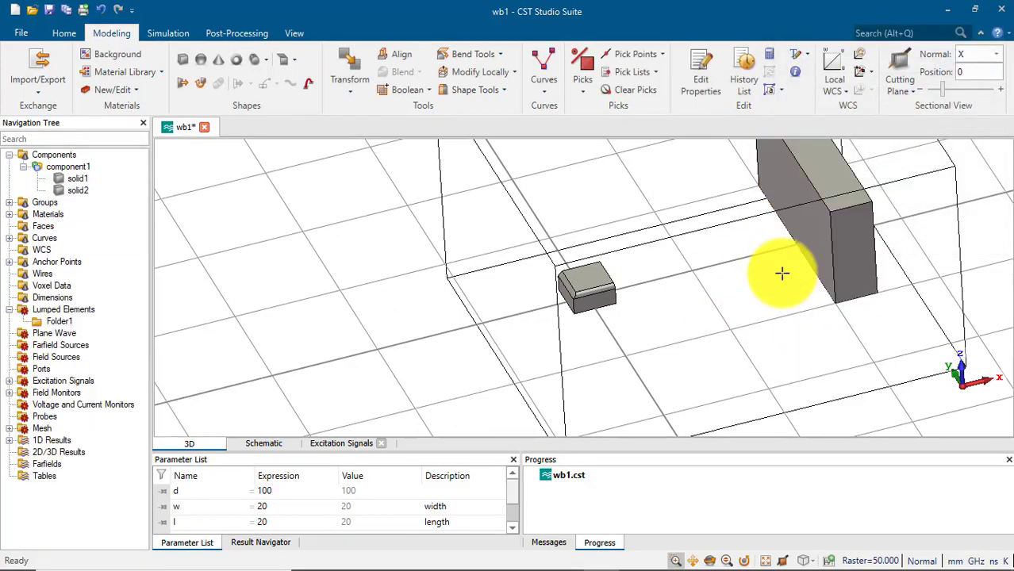
# - Pick the side face of the small solid1 block that faces the solid2 brick using Pick Face
pyautogui.moveTo(794, 223); pyautogui.dragTo(711, 188)
pyautogui.rightClick(718, 187)
pyautogui.click(752, 218)
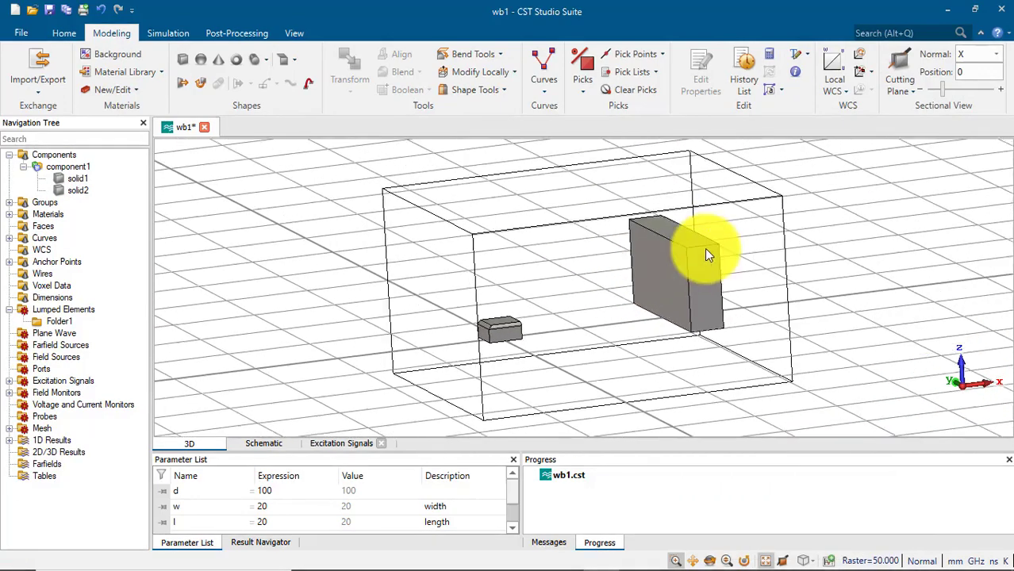
pyautogui.moveTo(416, 218); pyautogui.dragTo(750, 369)
pyautogui.moveTo(450, 369); pyautogui.dragTo(601, 362)
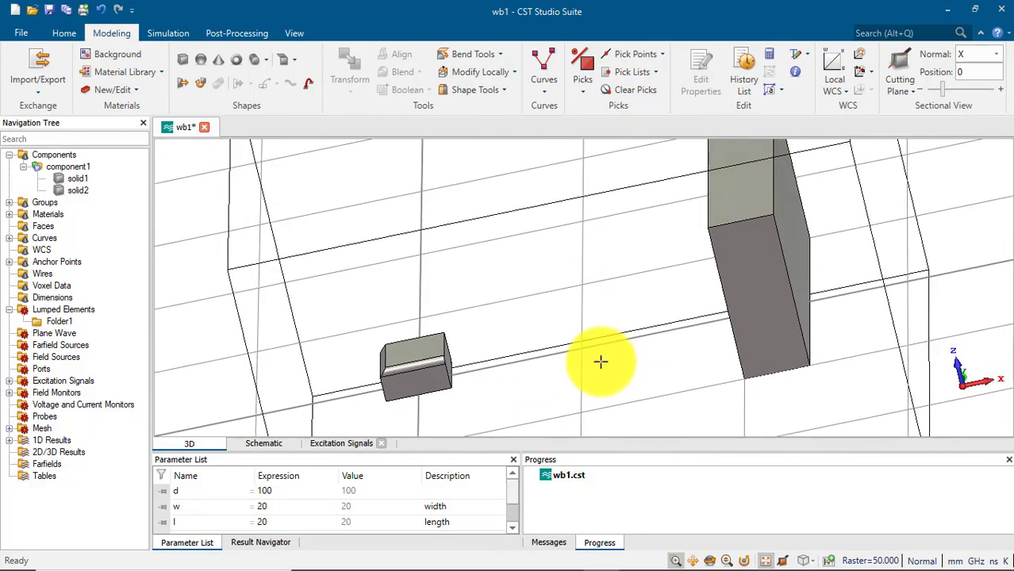
pyautogui.moveTo(551, 314); pyautogui.dragTo(520, 363)
pyautogui.click(585, 93)
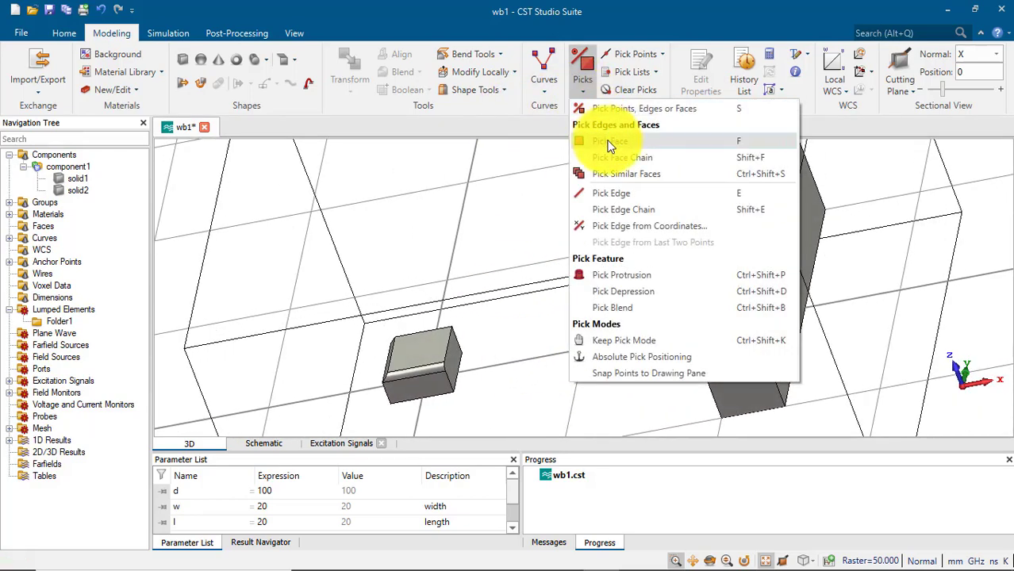
pyautogui.click(667, 142)
pyautogui.click(453, 350)
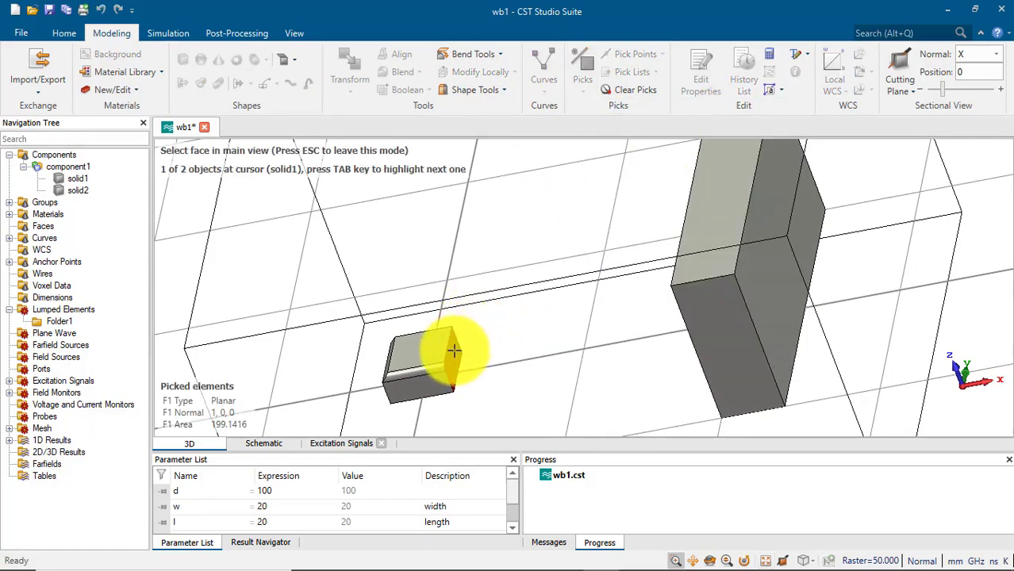
pyautogui.doubleClick(454, 350)
# - Pick the large face of solid2 that faces solid1 as the second picked face
pyautogui.moveTo(673, 312); pyautogui.dragTo(806, 283, button='middle')
pyautogui.press('f')
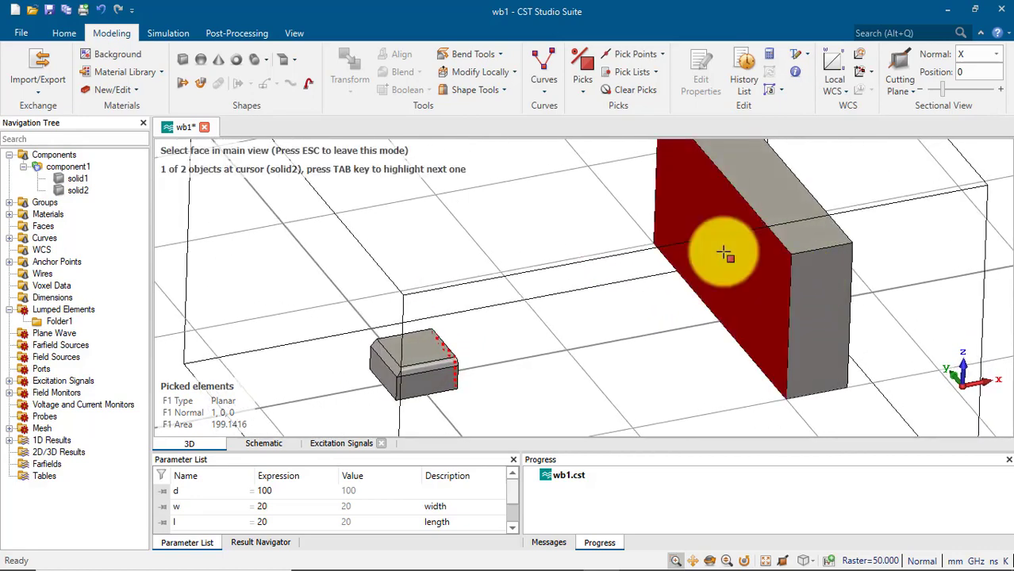
pyautogui.doubleClick(723, 251)
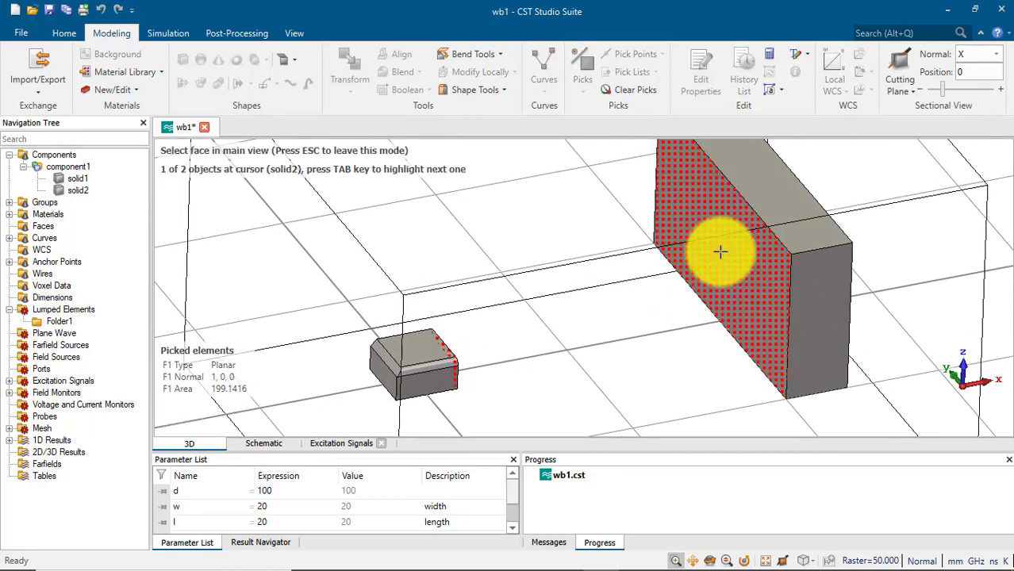
pyautogui.moveTo(653, 356); pyautogui.dragTo(465, 362, button='middle')
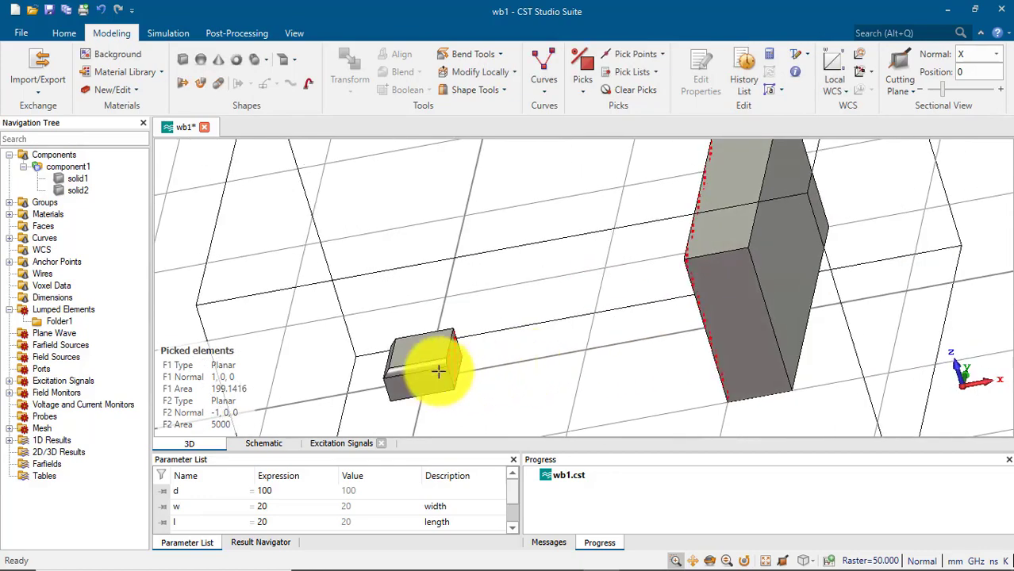
pyautogui.moveTo(752, 317); pyautogui.dragTo(813, 345, button='middle')
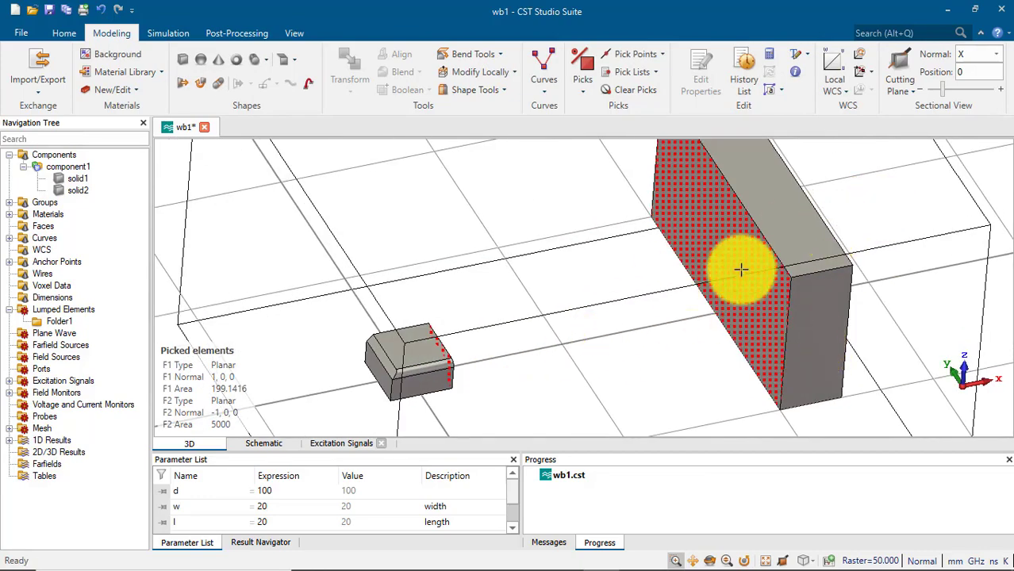
# - Start a Loft named solid3 between the two picked faces, set its smoothness to 0.31 and preview it
pyautogui.moveTo(645, 300)
pyautogui.mouseDown(button='middle')
pyautogui.moveTo(604, 310)
pyautogui.moveTo(607, 301)
pyautogui.mouseUp(button='middle')
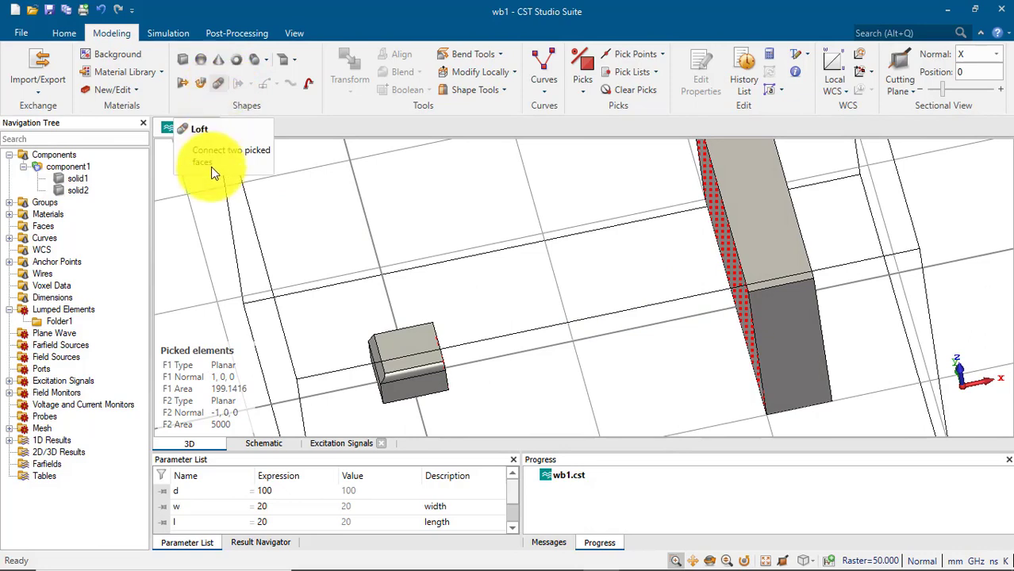
pyautogui.click(217, 81)
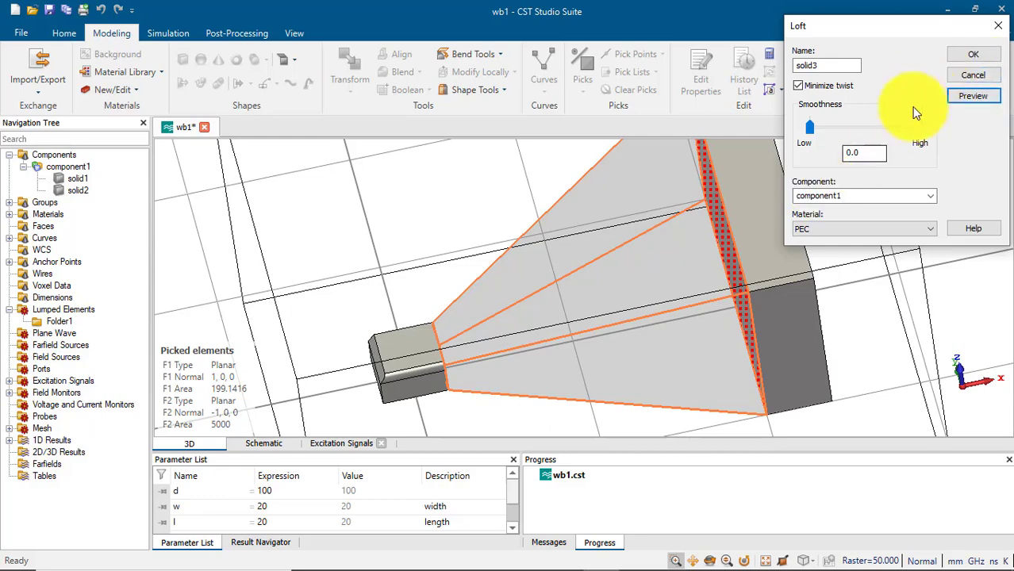
pyautogui.moveTo(813, 127); pyautogui.dragTo(844, 128)
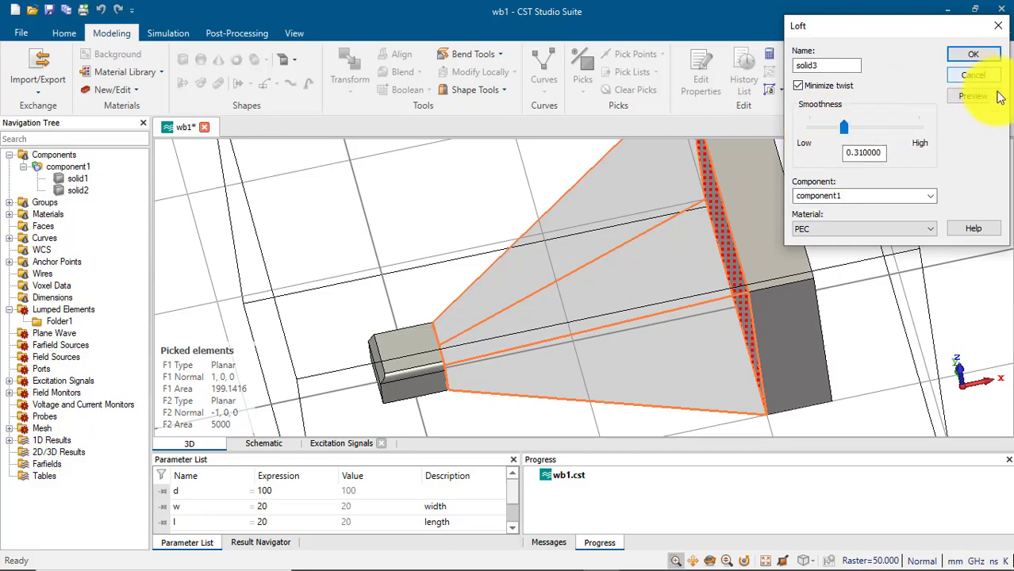
pyautogui.click(973, 95)
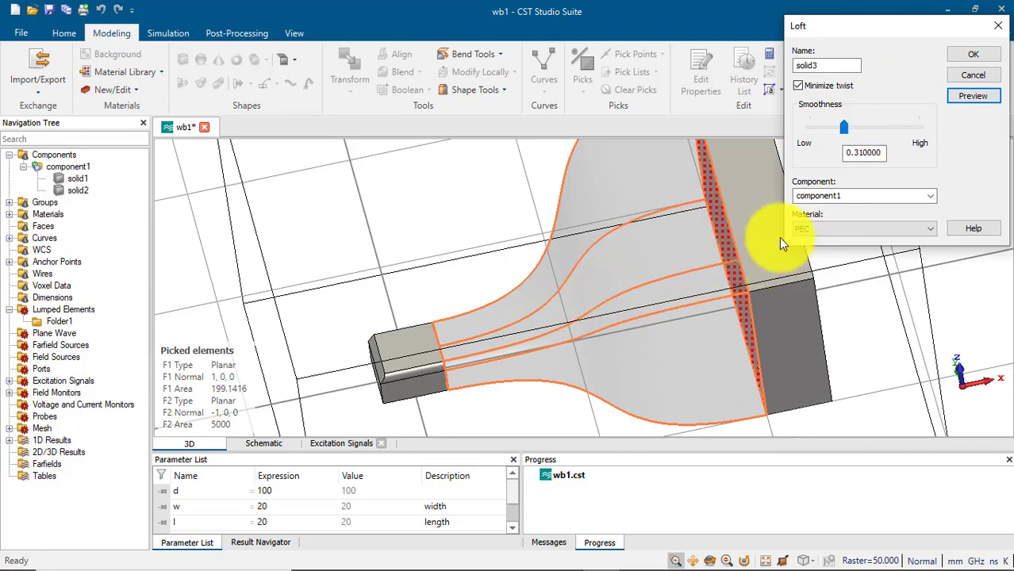
# - Try a higher smoothness for the loft, reduce it, and create solid3 as PEC in component1
pyautogui.moveTo(864, 129); pyautogui.dragTo(905, 127)
pyautogui.click(973, 54)
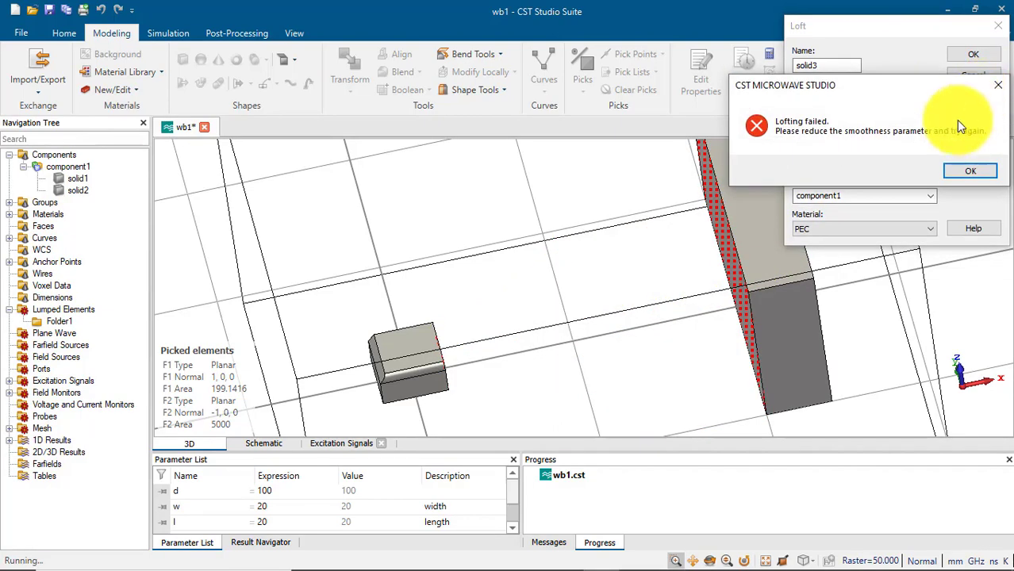
pyautogui.click(971, 171)
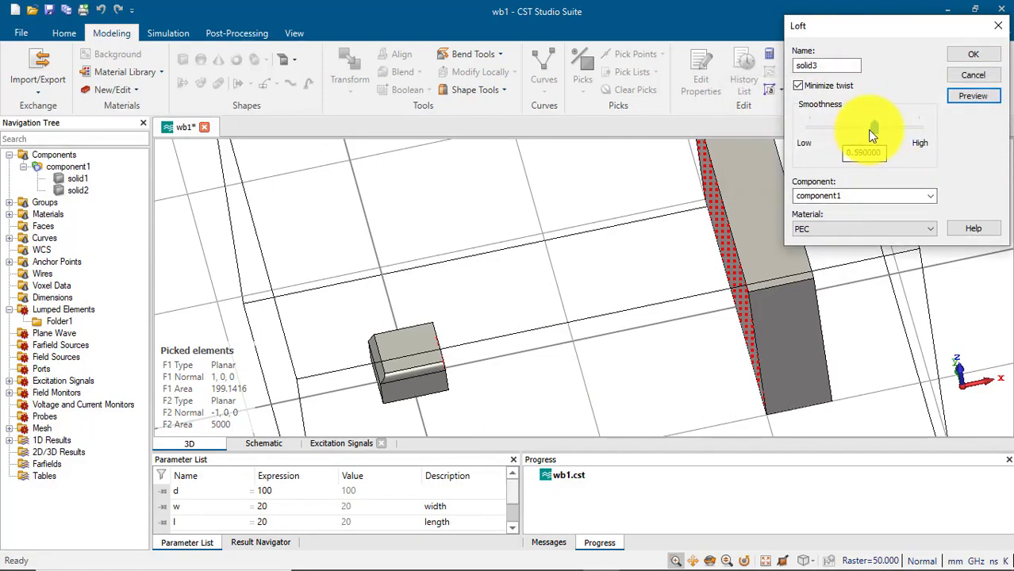
pyautogui.click(972, 54)
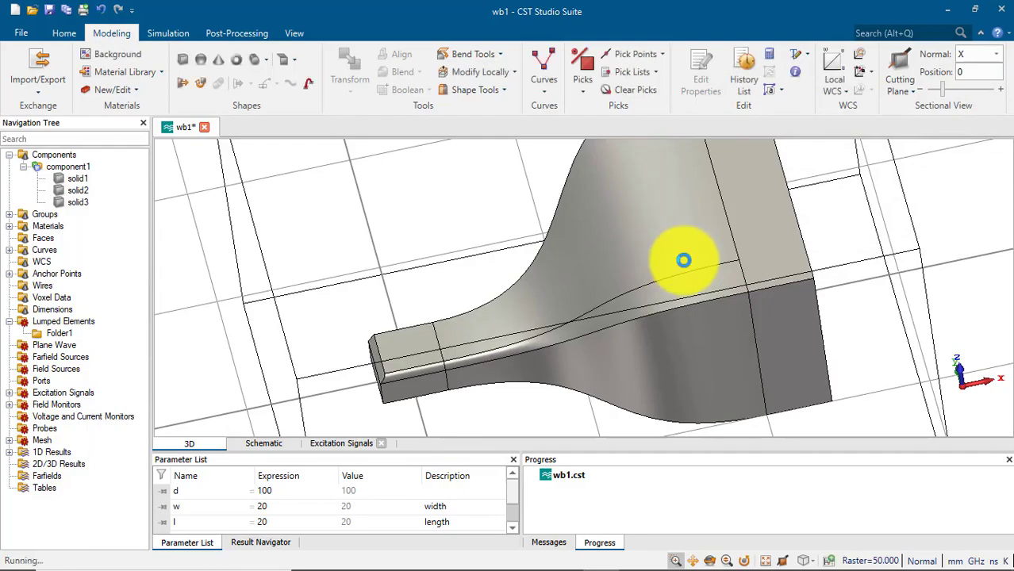
# - Pick the outer end face of solid1 and the large outer face of solid2 using Pick Face
pyautogui.moveTo(640, 255); pyautogui.dragTo(674, 233)
pyautogui.moveTo(650, 336); pyautogui.dragTo(640, 265)
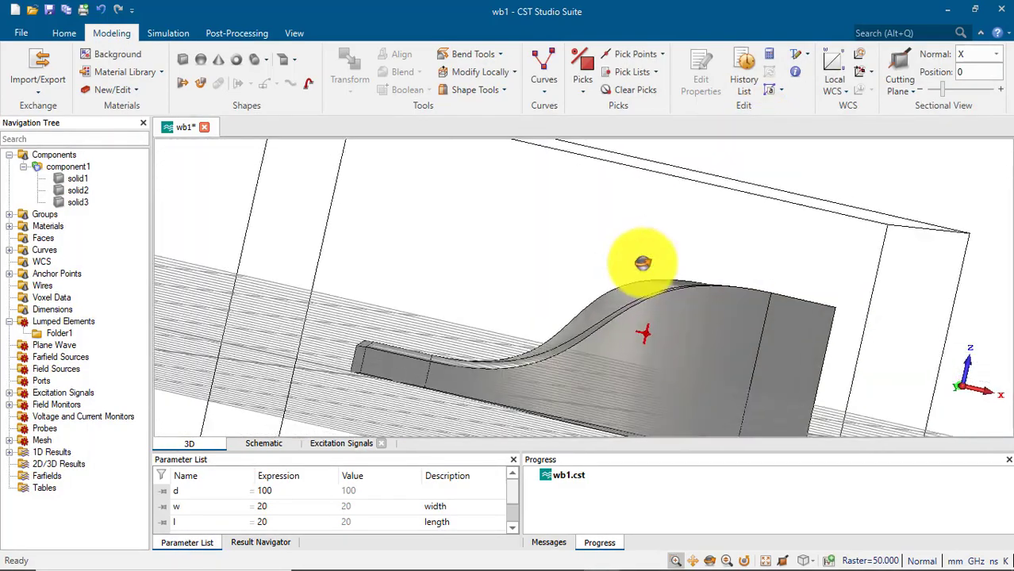
pyautogui.moveTo(552, 399); pyautogui.dragTo(605, 363)
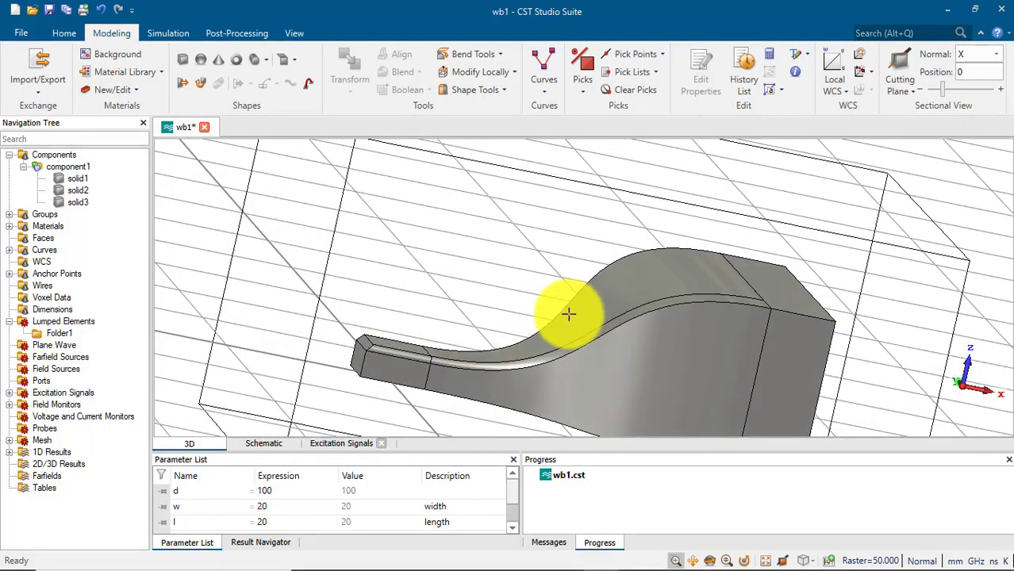
pyautogui.moveTo(618, 315); pyautogui.dragTo(560, 326)
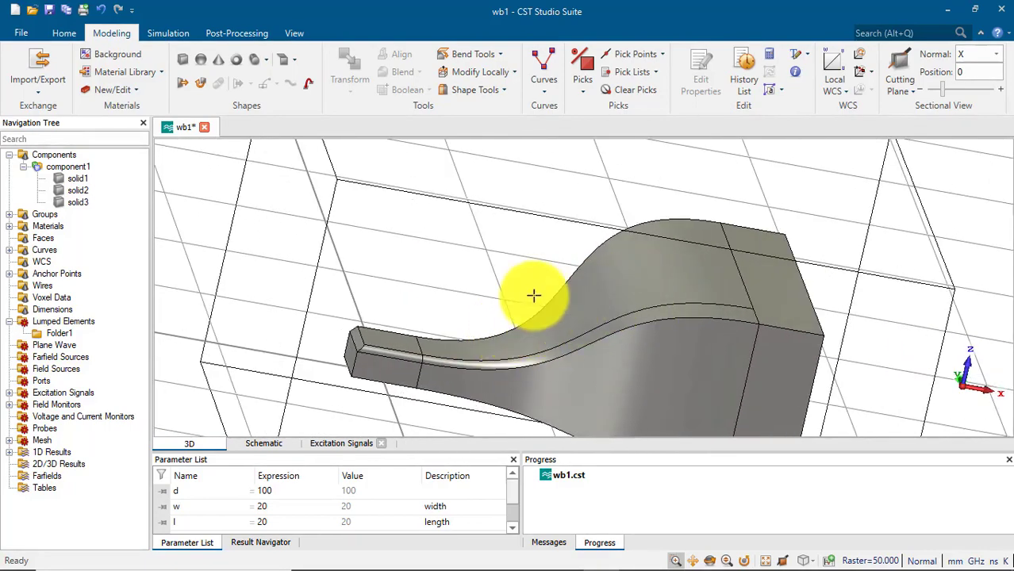
pyautogui.moveTo(584, 315); pyautogui.dragTo(622, 321)
pyautogui.press('f')
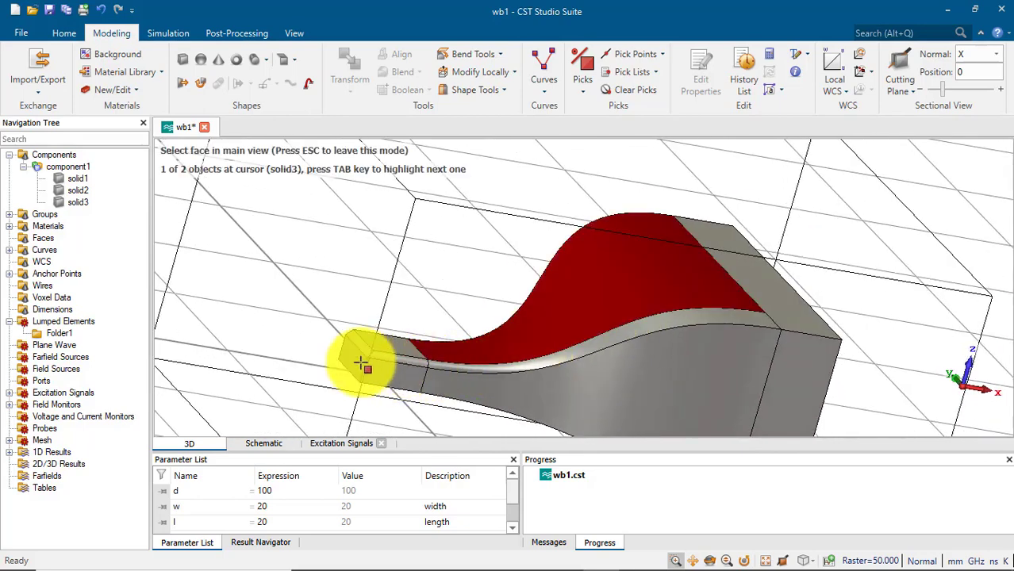
pyautogui.click(353, 358)
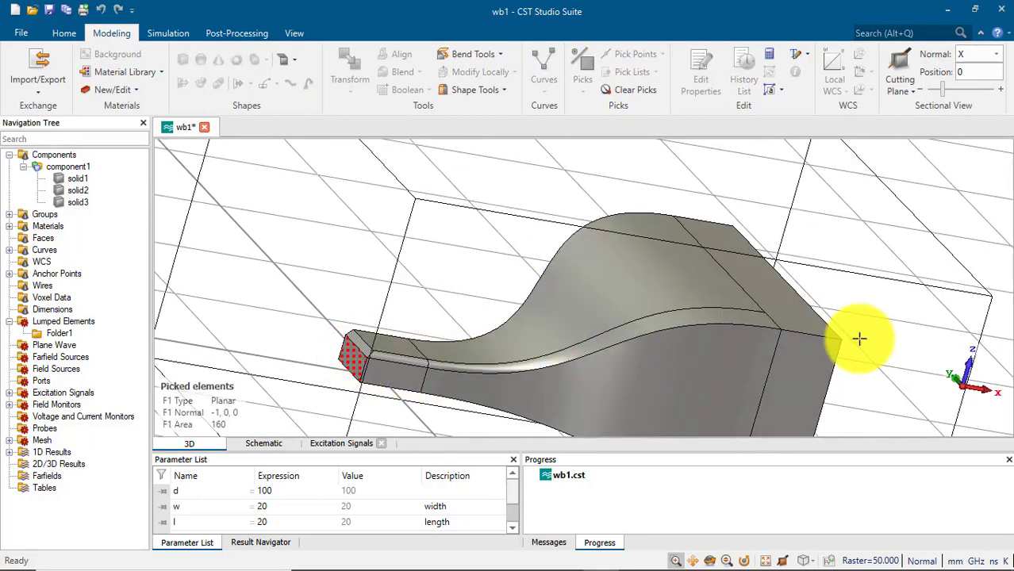
pyautogui.moveTo(864, 334); pyautogui.dragTo(724, 313)
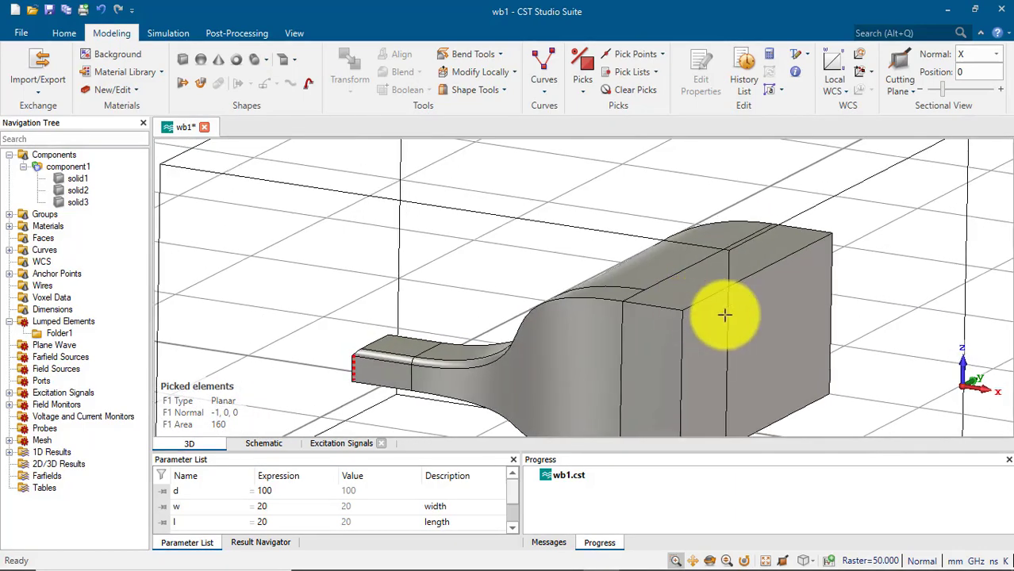
pyautogui.press('f')
pyautogui.click(762, 356)
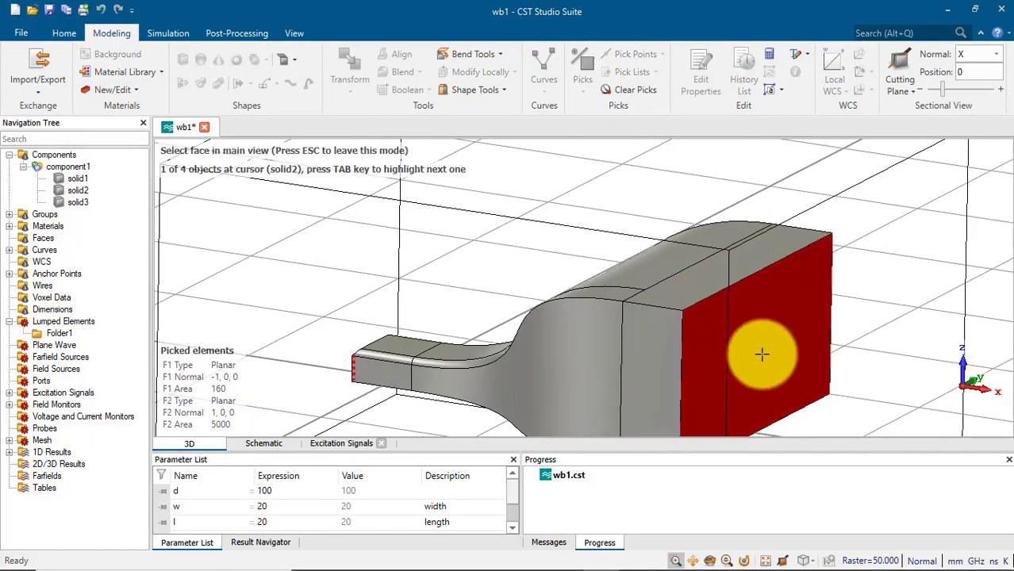
pyautogui.moveTo(624, 276); pyautogui.dragTo(690, 268)
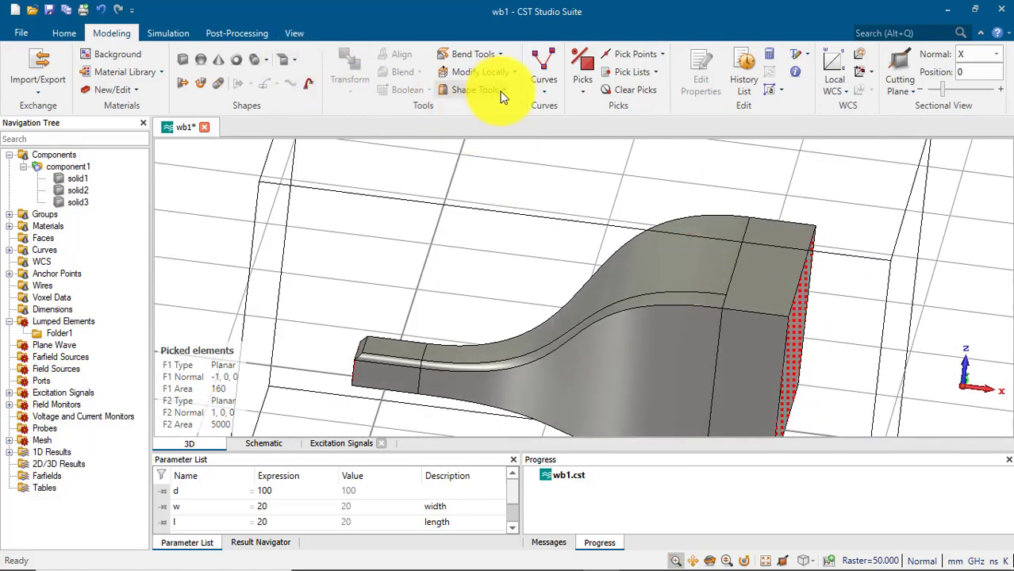
pyautogui.click(479, 90)
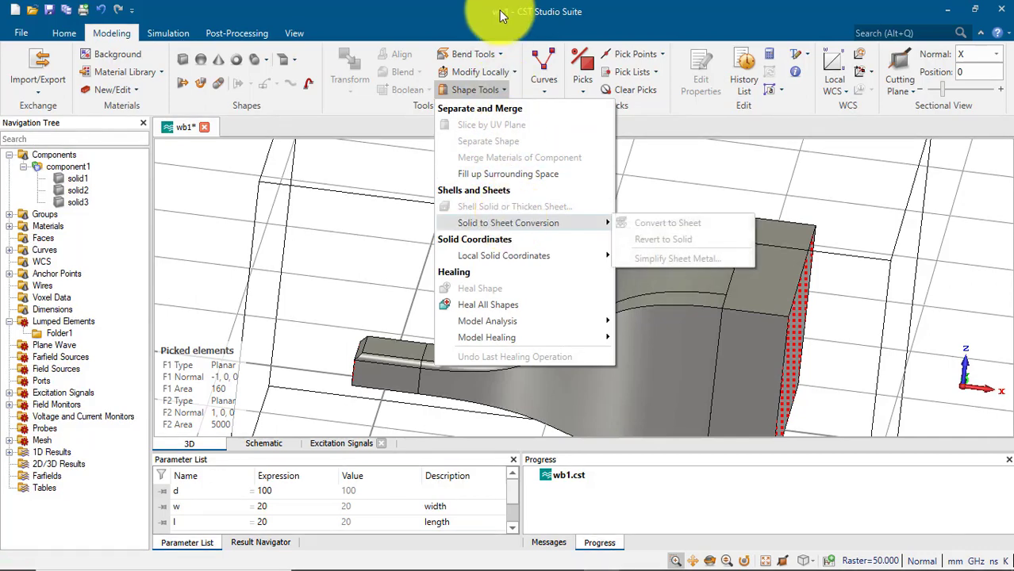
pyautogui.click(510, 72)
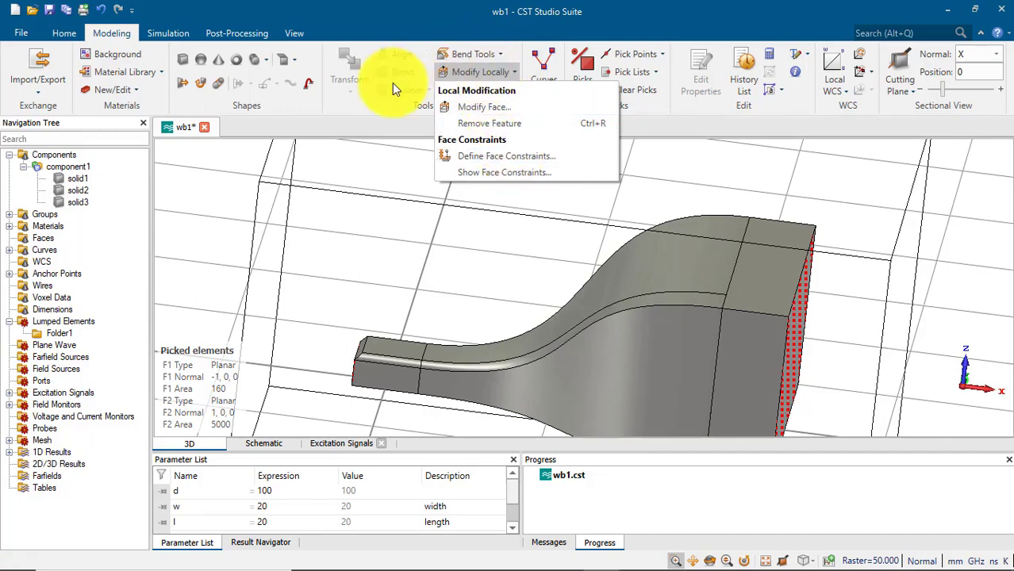
pyautogui.click(389, 124)
pyautogui.click(506, 95)
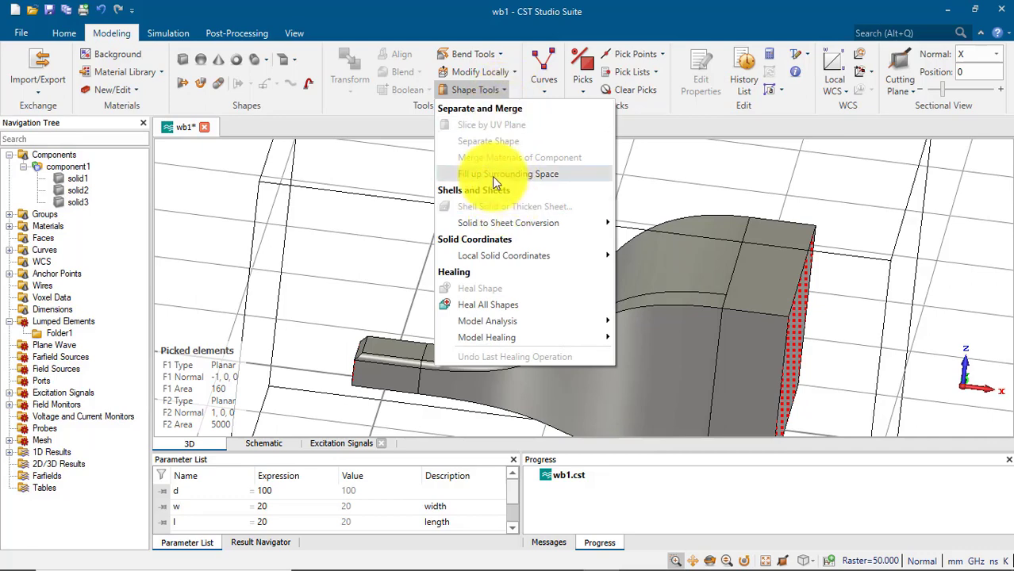
pyautogui.click(679, 249)
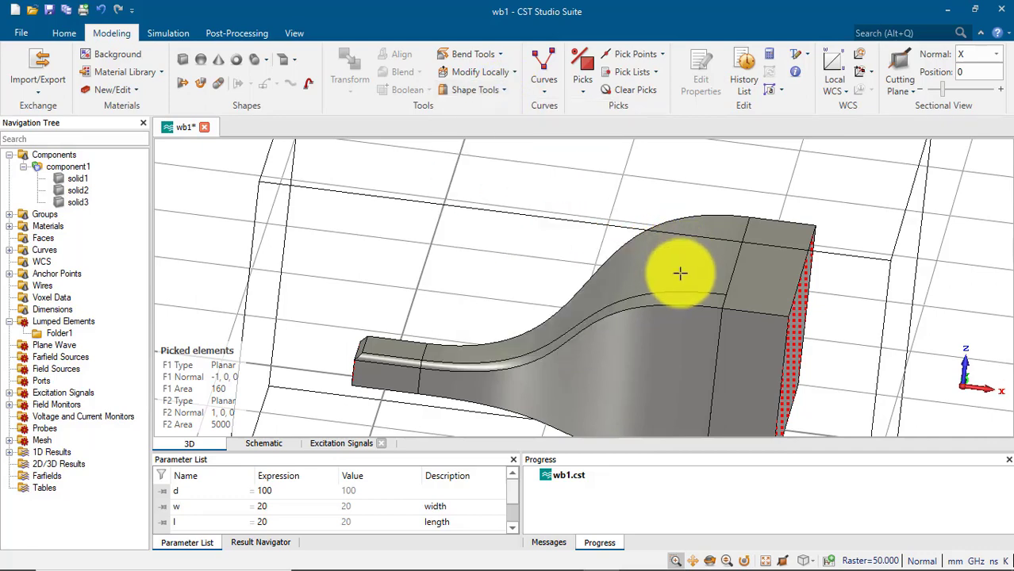
pyautogui.rightClick(681, 273)
pyautogui.click(715, 30)
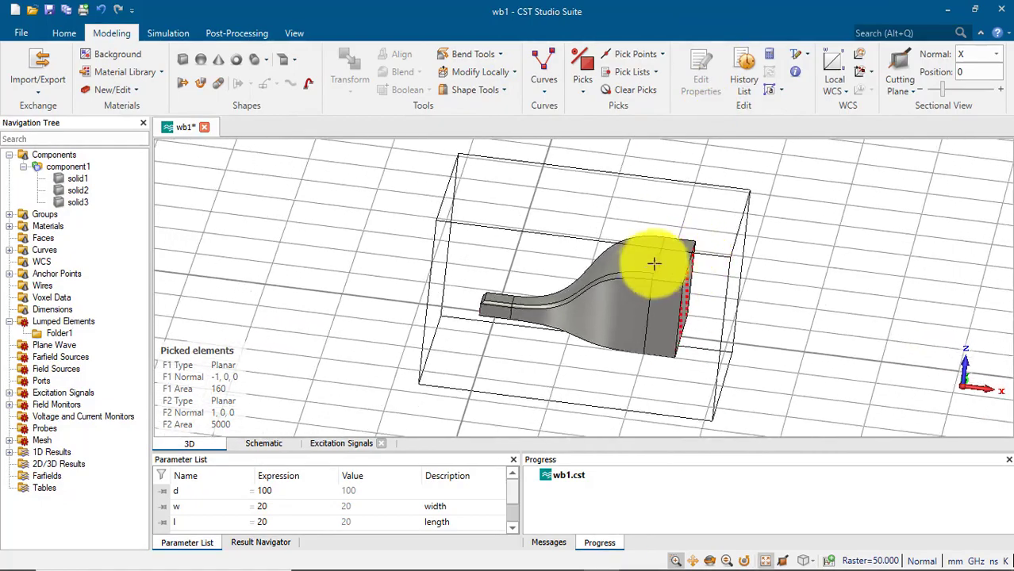
# - Delete solid1 and solid2 from component1, keeping only the lofted solid3
pyautogui.moveTo(642, 267); pyautogui.dragTo(616, 339)
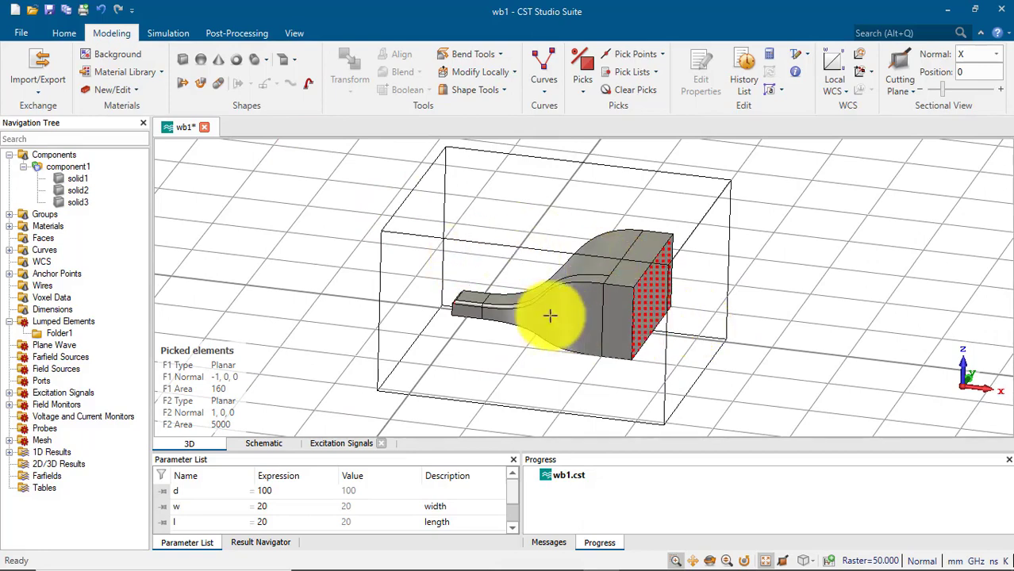
pyautogui.click(80, 190)
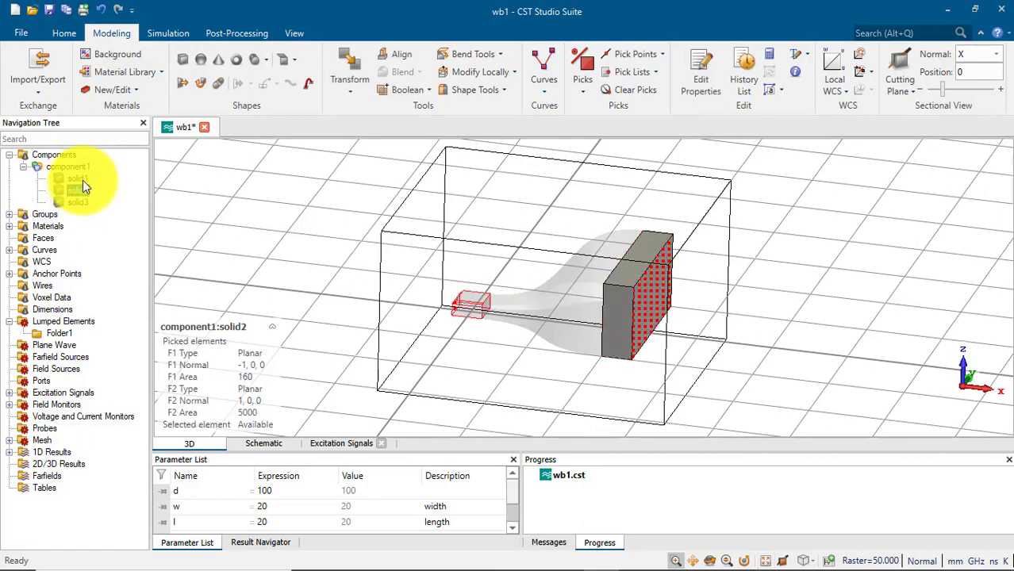
pyautogui.click(82, 178)
pyautogui.click(81, 192)
pyautogui.click(81, 202)
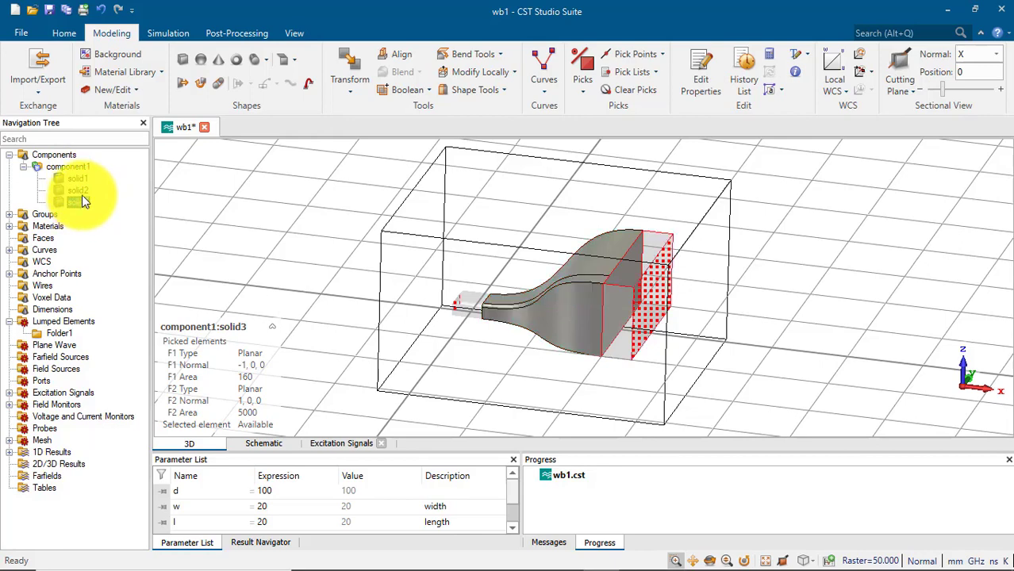
pyautogui.click(81, 193)
pyautogui.click(81, 184)
pyautogui.keyDown('ctrl'); pyautogui.click(82, 194); pyautogui.keyUp('ctrl')
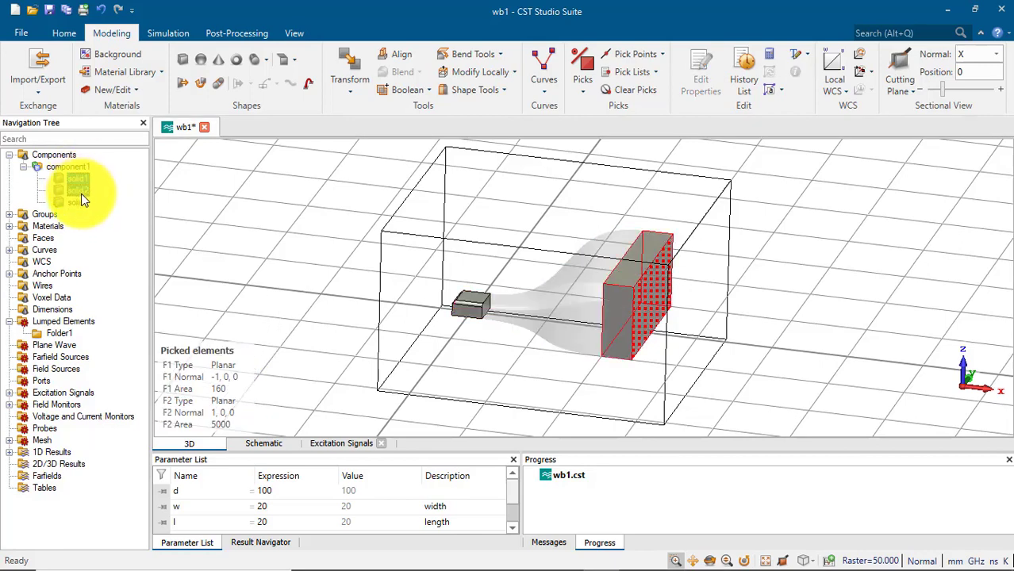
pyautogui.press('Delete')
pyautogui.press('Return')
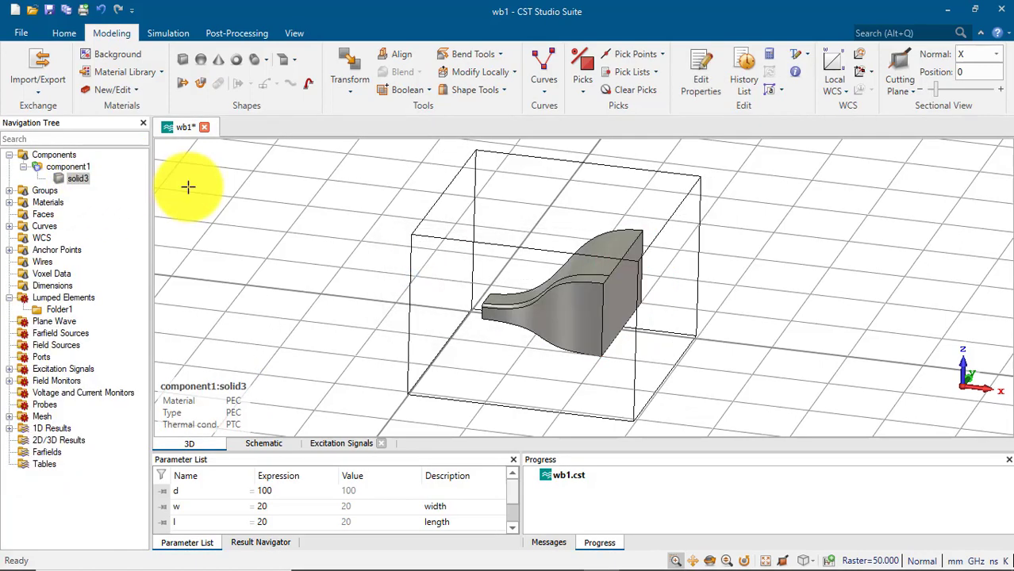
# - Pick the small end face and the large end face of the lofted solid3 using Pick Face
pyautogui.moveTo(380, 292); pyautogui.dragTo(555, 314)
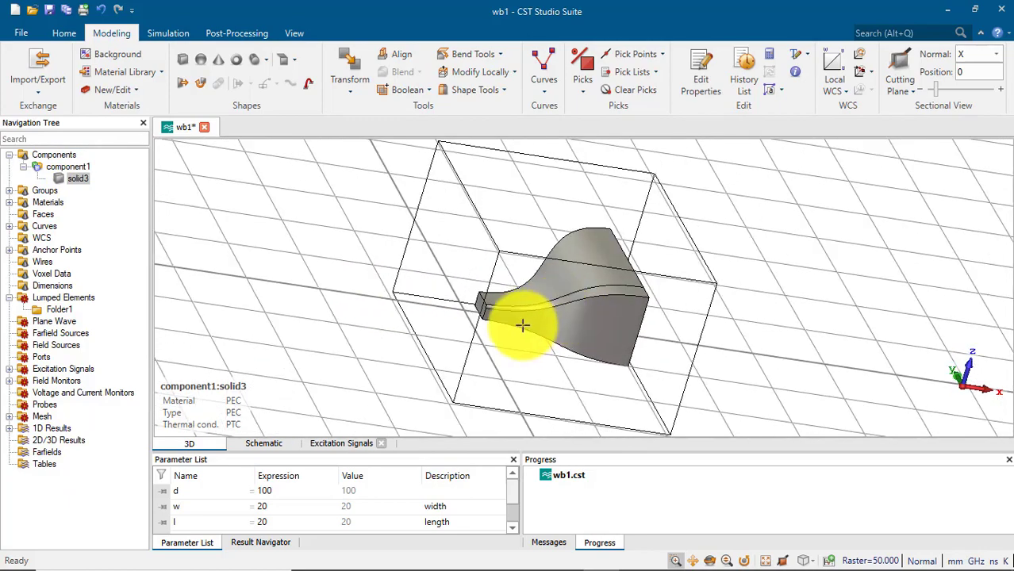
pyautogui.press('f')
pyautogui.click(478, 302)
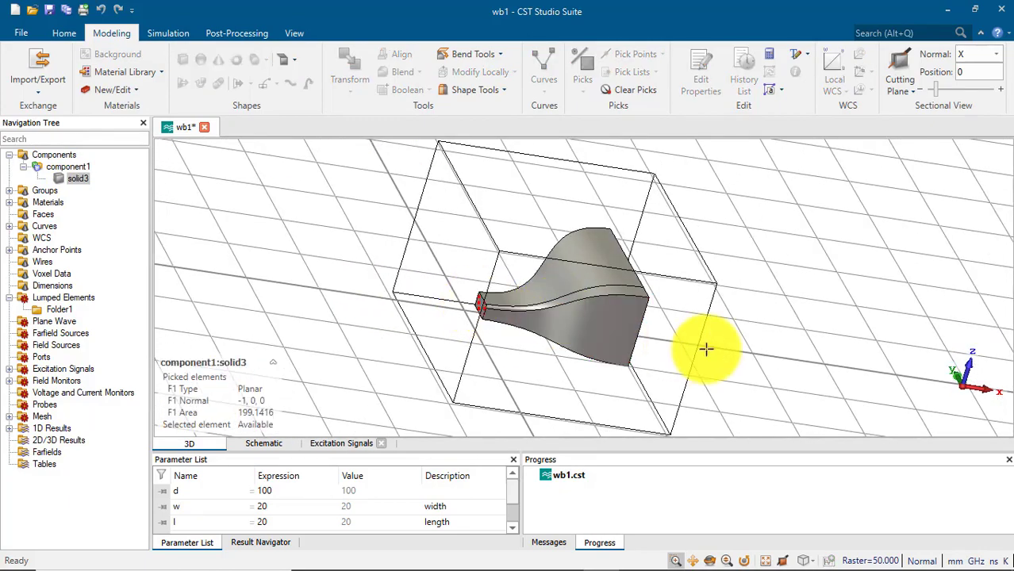
pyautogui.moveTo(645, 336); pyautogui.dragTo(606, 323)
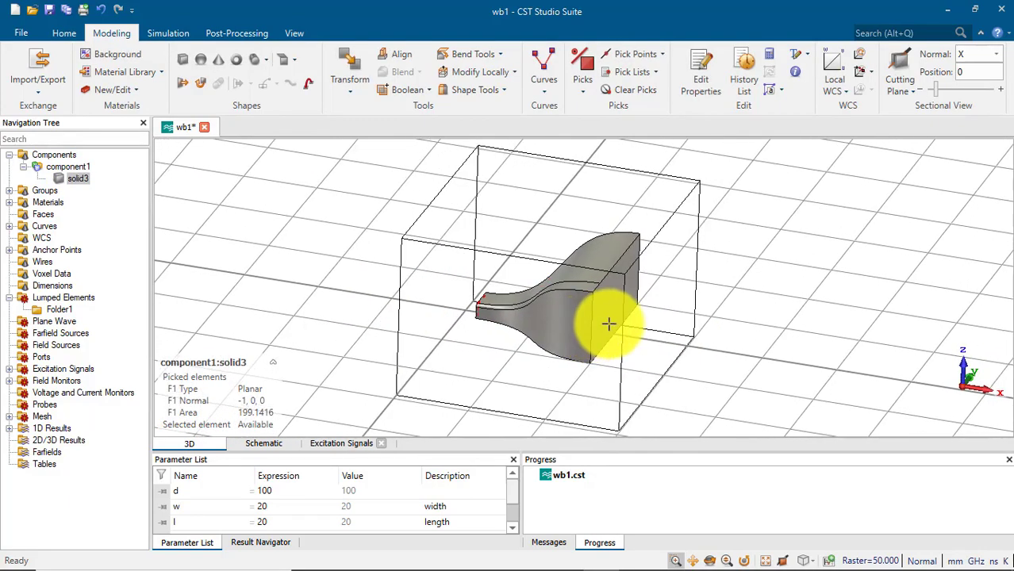
pyautogui.press('f')
pyautogui.click(608, 316)
# - Try to preview an inside shell of solid3 with a thickness of 2, using Shell Solid or Thicken Sheet
pyautogui.click(505, 90)
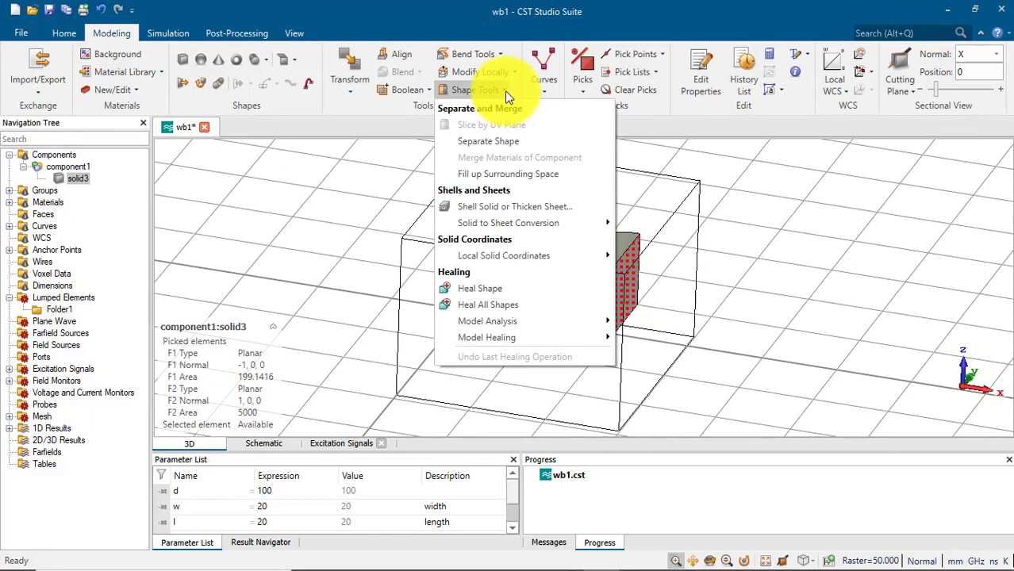
pyautogui.click(529, 208)
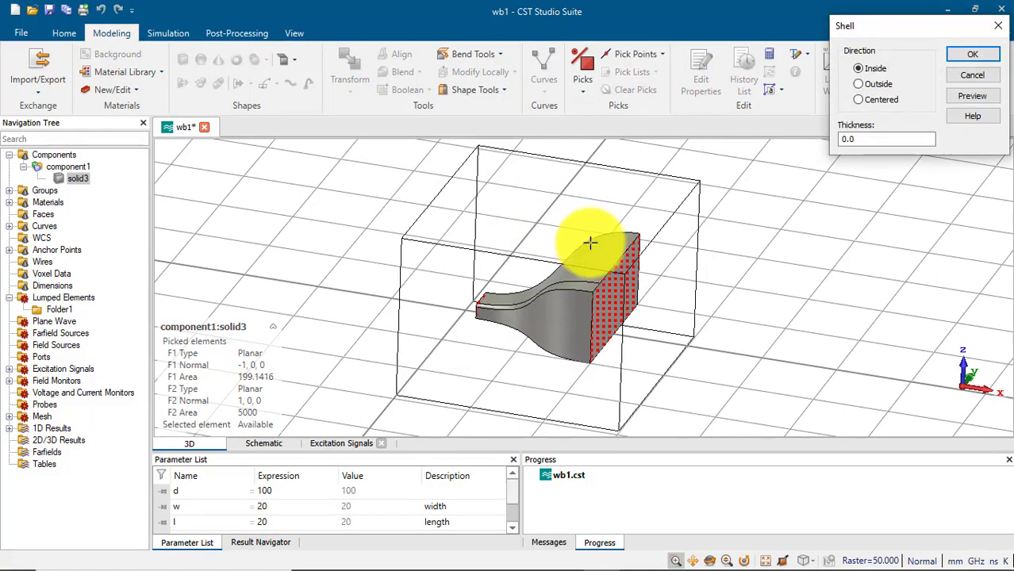
pyautogui.doubleClick(871, 139)
pyautogui.write('2')
pyautogui.click(965, 97)
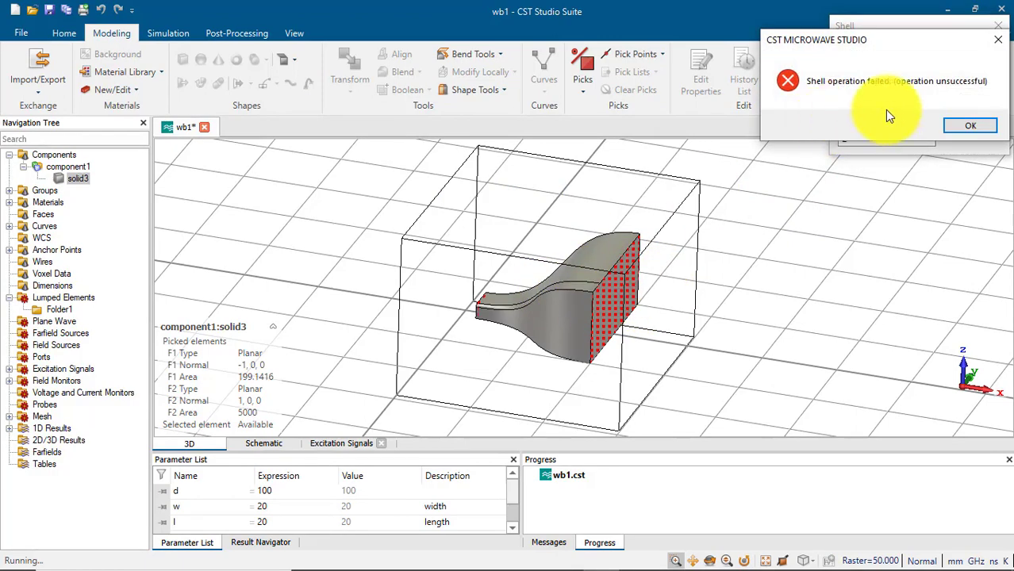
pyautogui.click(957, 129)
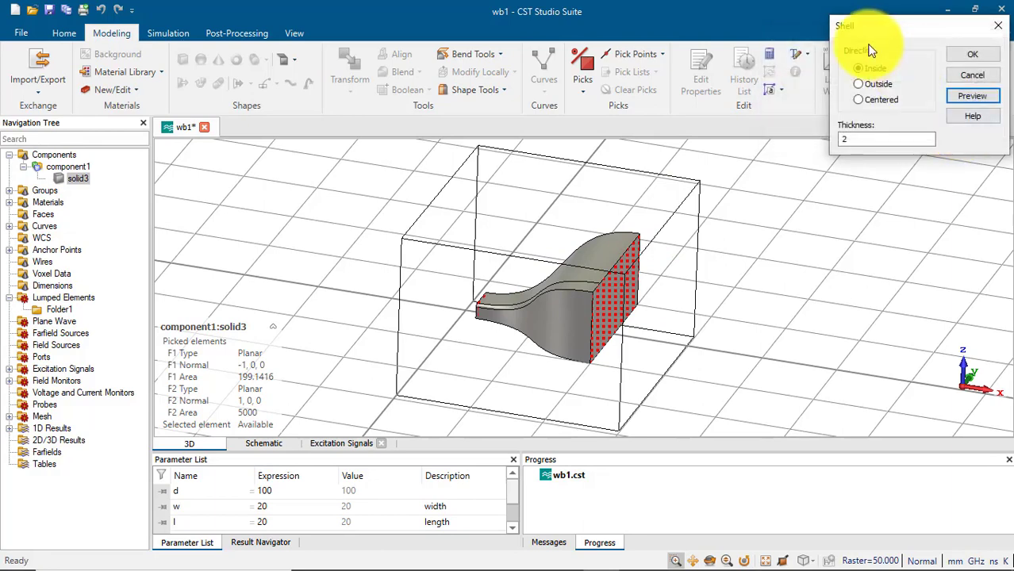
# - Set the inside shell thickness to 0.1, create the shell of solid3 and view it from another angle
pyautogui.click(859, 138)
pyautogui.write('0.1')
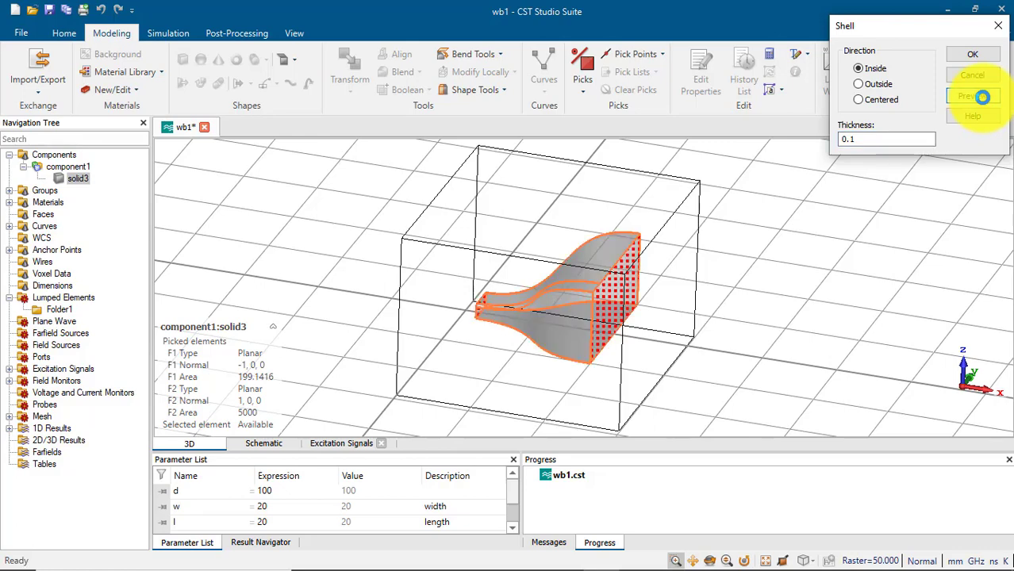
pyautogui.click(977, 54)
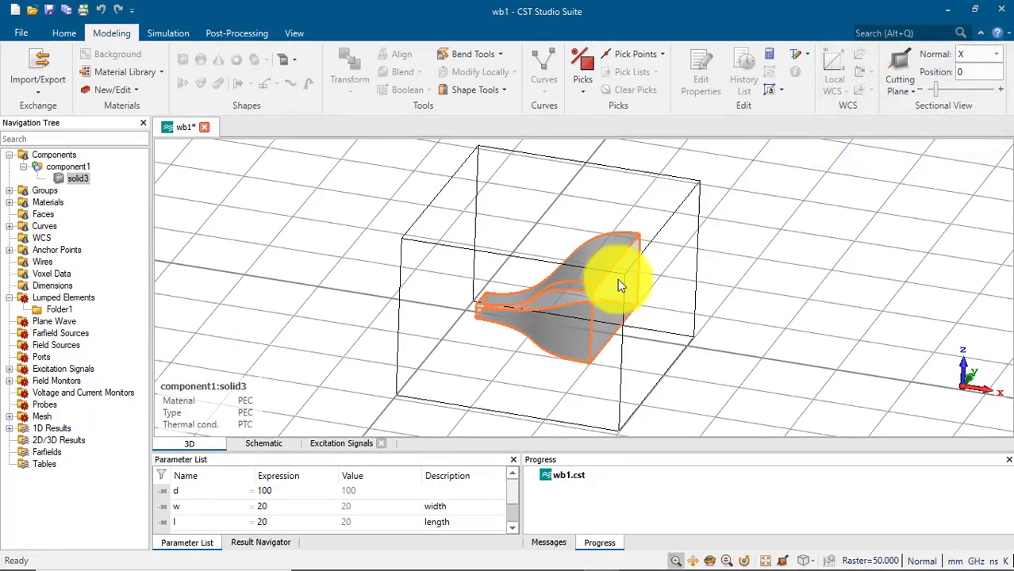
pyautogui.moveTo(585, 308); pyautogui.dragTo(468, 194)
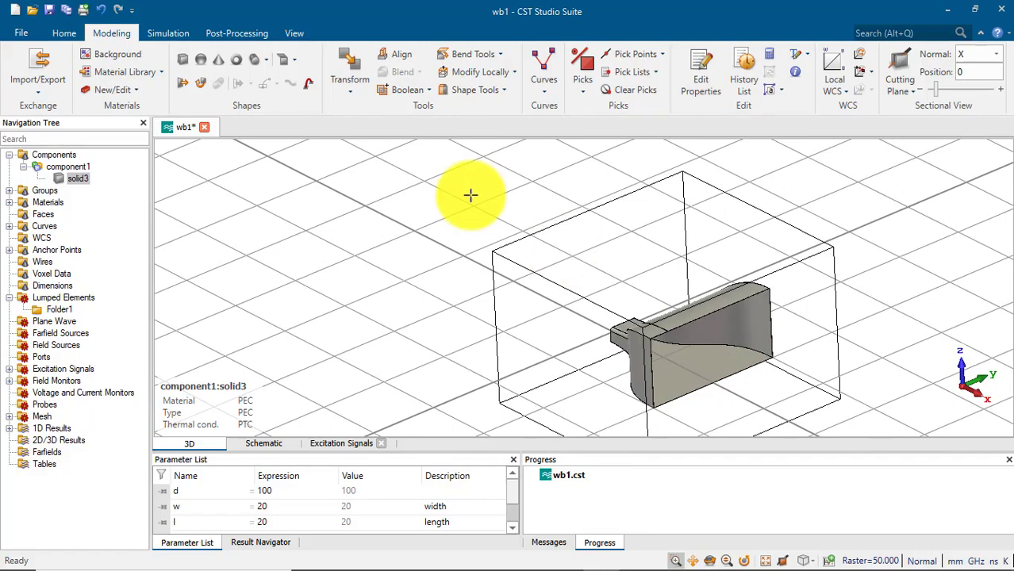
pyautogui.click(503, 92)
pyautogui.moveTo(504, 223)
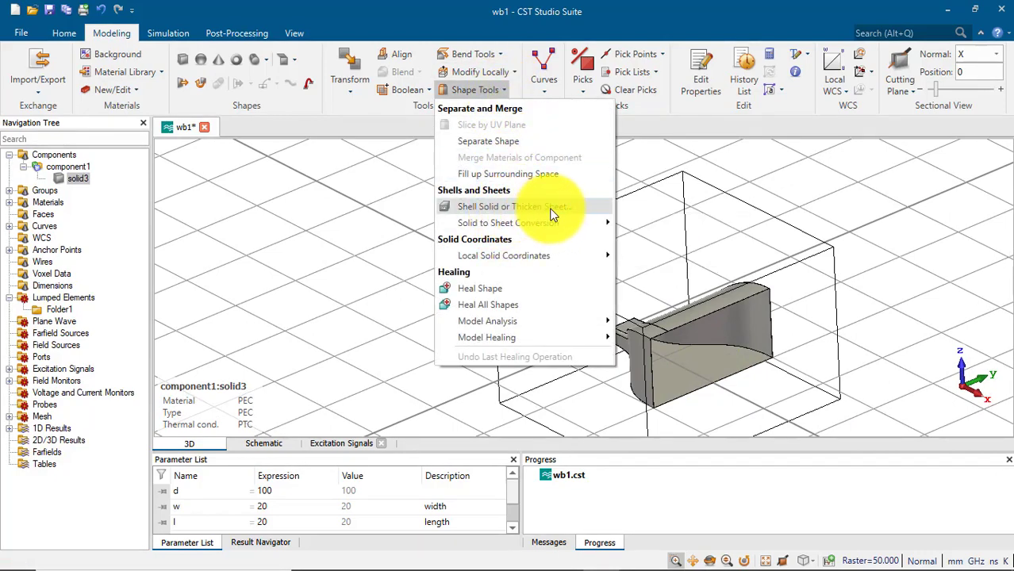
pyautogui.click(649, 325)
# - Measure the shell wall of solid3 by picking the outer and inner corner points at the rim of its large open end
pyautogui.scroll(5, 656, 340)
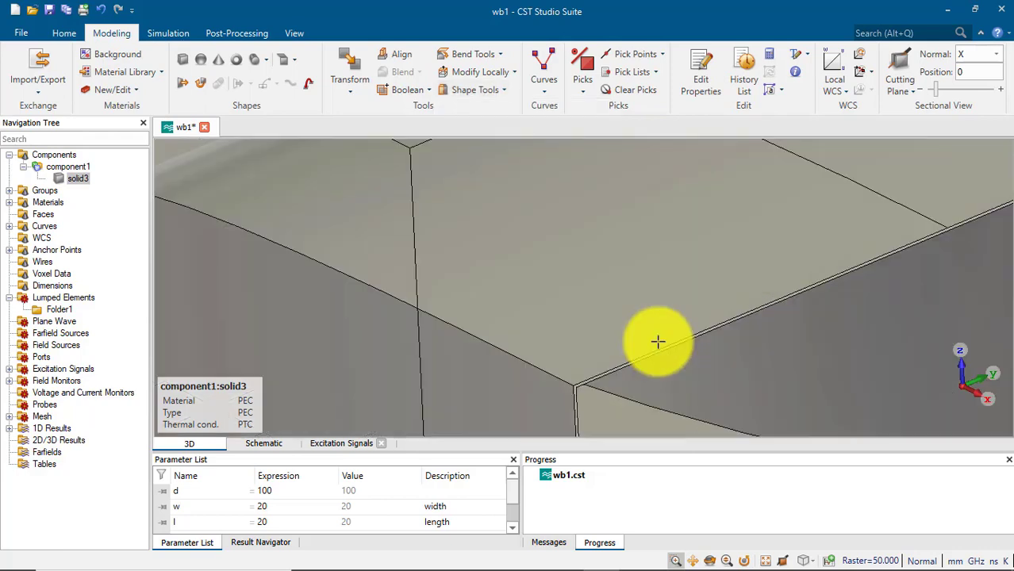
pyautogui.scroll(-3, 587, 393)
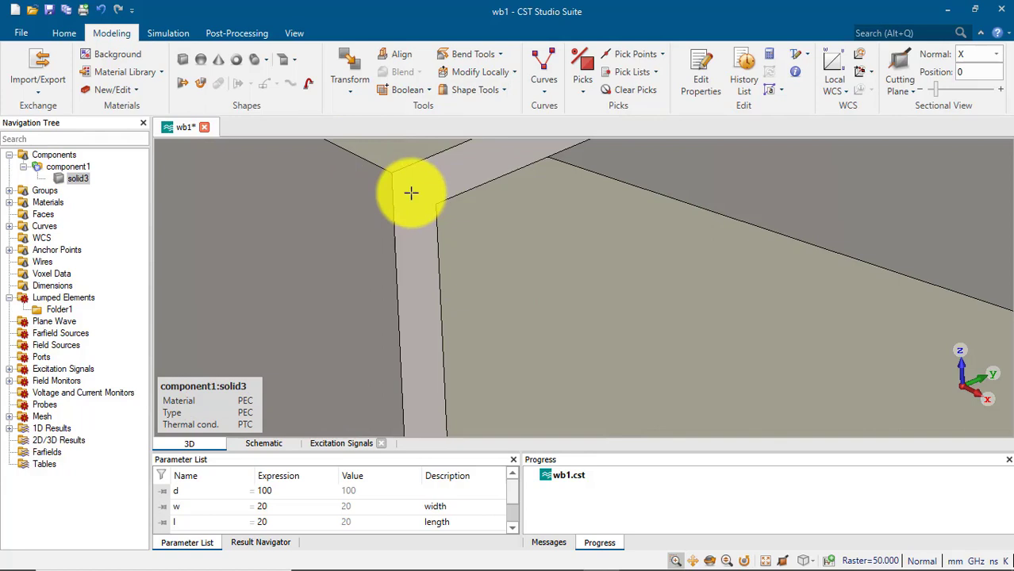
pyautogui.press('p')
pyautogui.click(392, 175)
pyautogui.press('p')
pyautogui.click(430, 203)
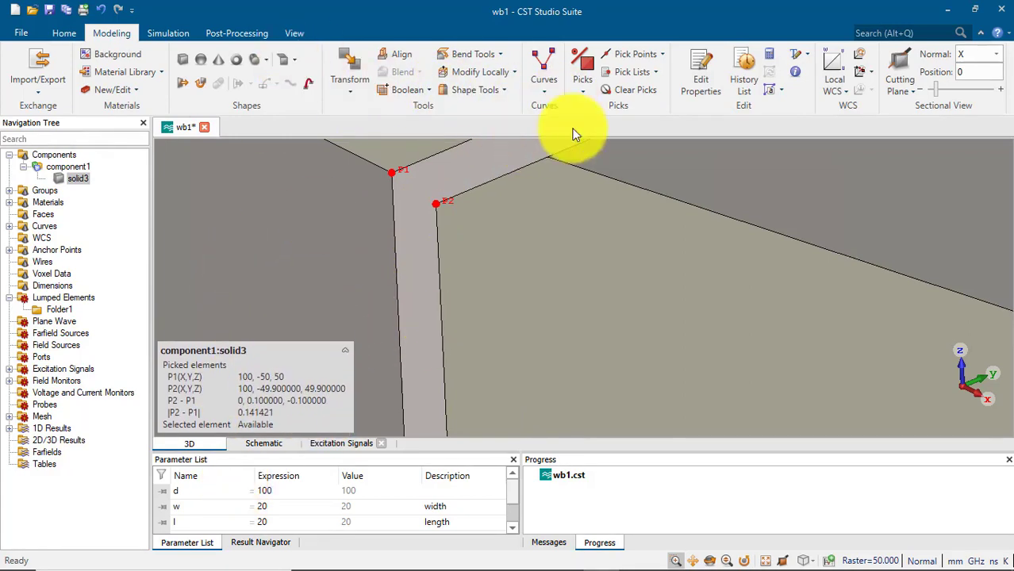
# - Pick the rim face at the small open end of solid3 and create waveguide port 1 from the pick, with positive orientation and one mode
pyautogui.rightClick(568, 187)
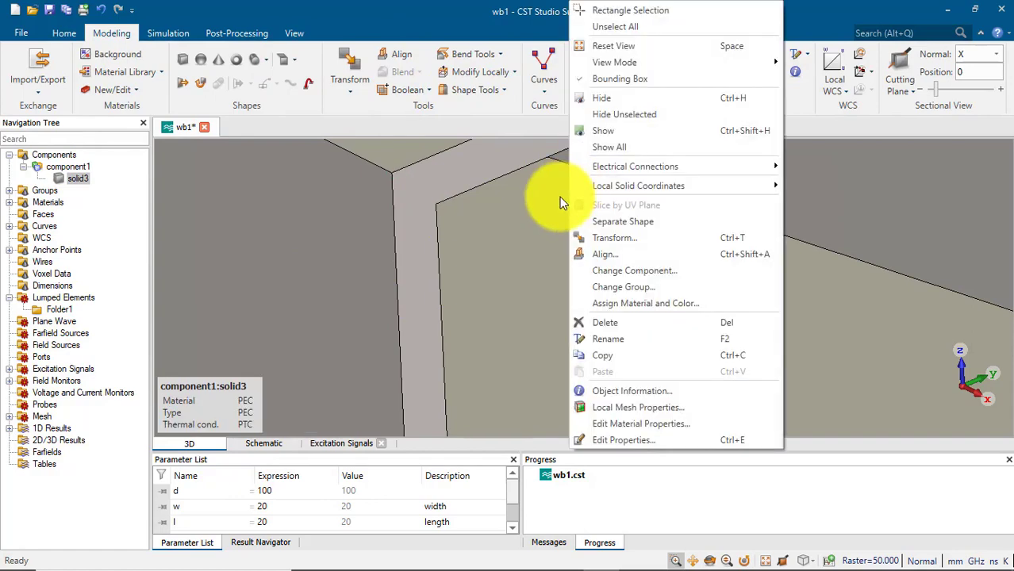
pyautogui.click(613, 46)
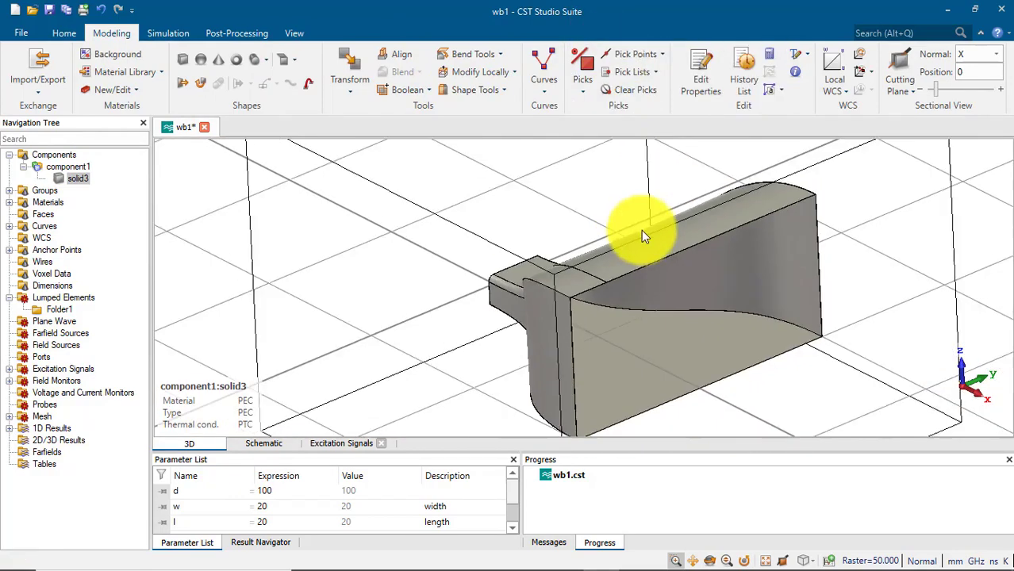
pyautogui.moveTo(644, 272); pyautogui.dragTo(590, 317)
pyautogui.keyDown('ctrl'); pyautogui.moveTo(569, 275); pyautogui.dragTo(539, 315); pyautogui.keyUp('ctrl')
pyautogui.moveTo(416, 258); pyautogui.dragTo(612, 420)
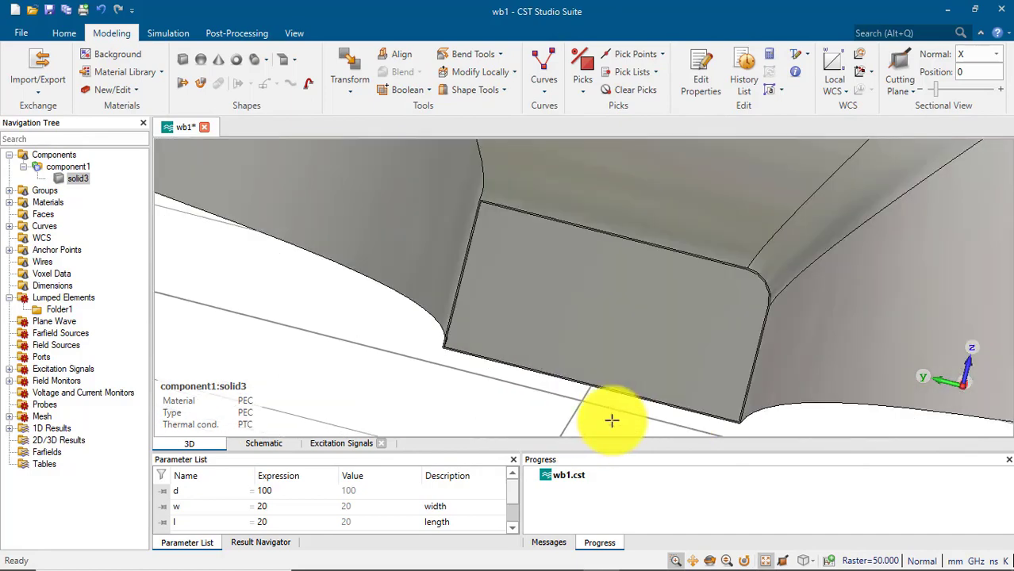
pyautogui.press('f')
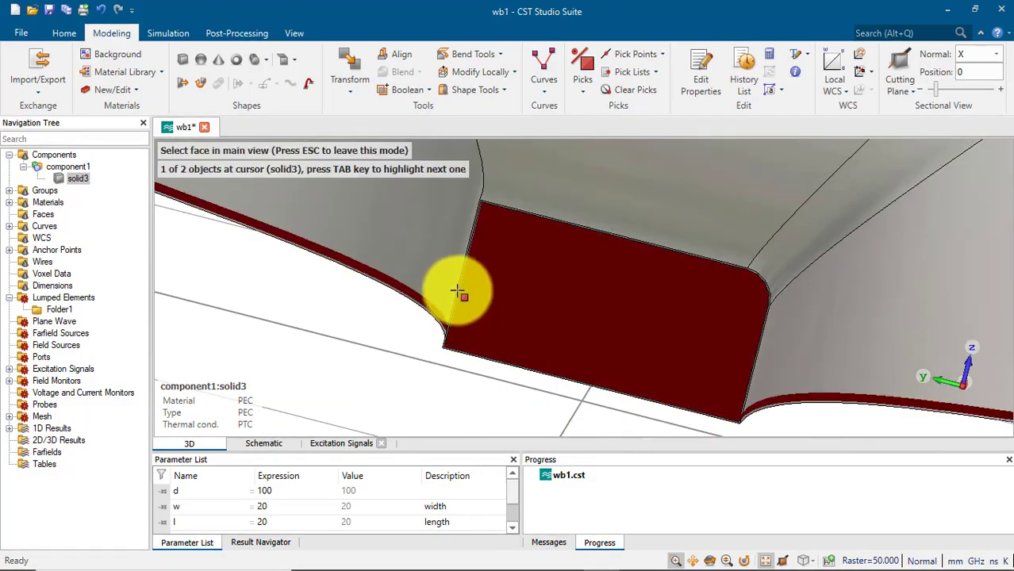
pyautogui.click(459, 292)
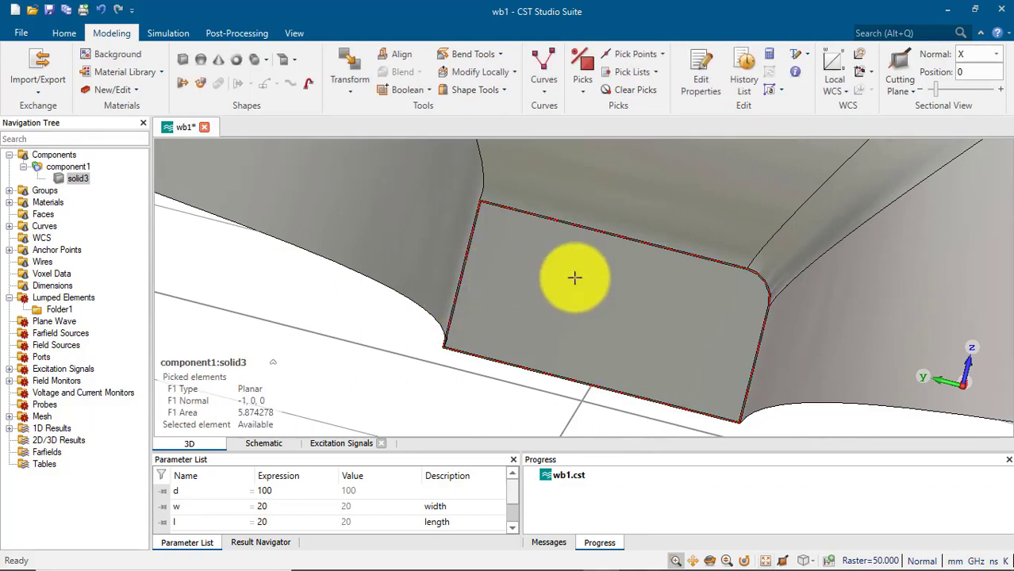
pyautogui.click(166, 34)
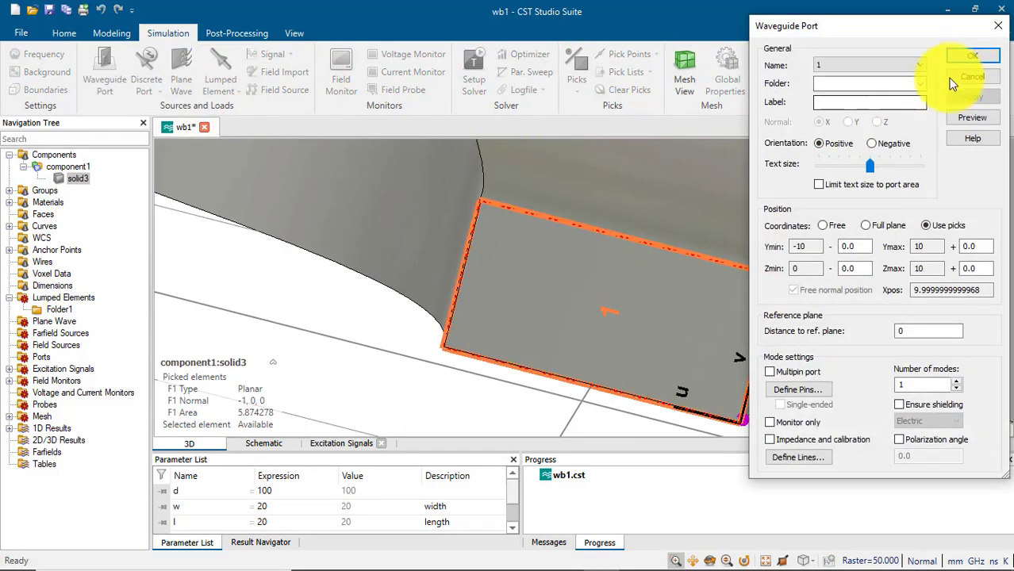
pyautogui.click(968, 58)
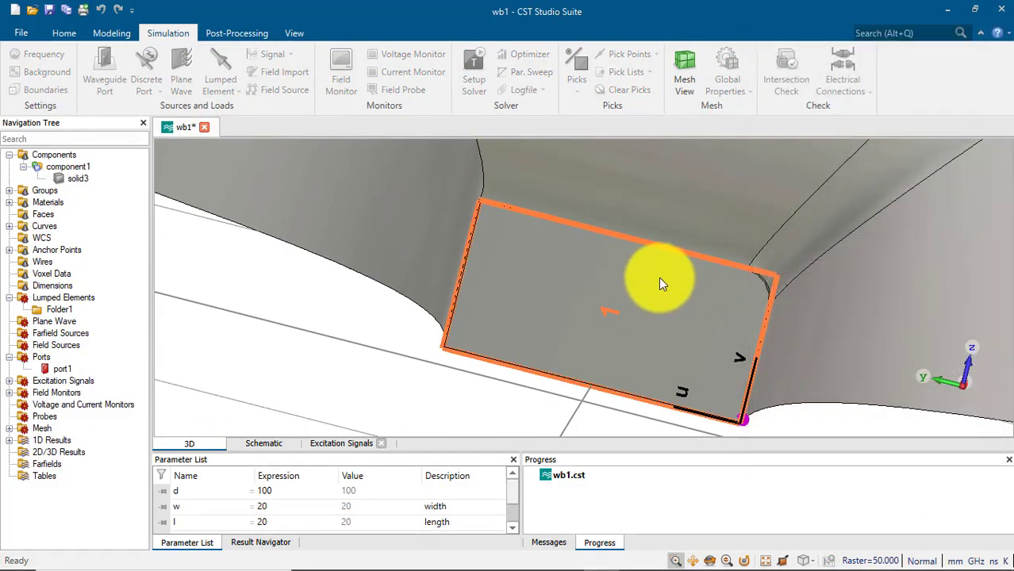
# - Examine the shelled solid3 and its waveguide port at the small end from several angles
pyautogui.rightClick(595, 239)
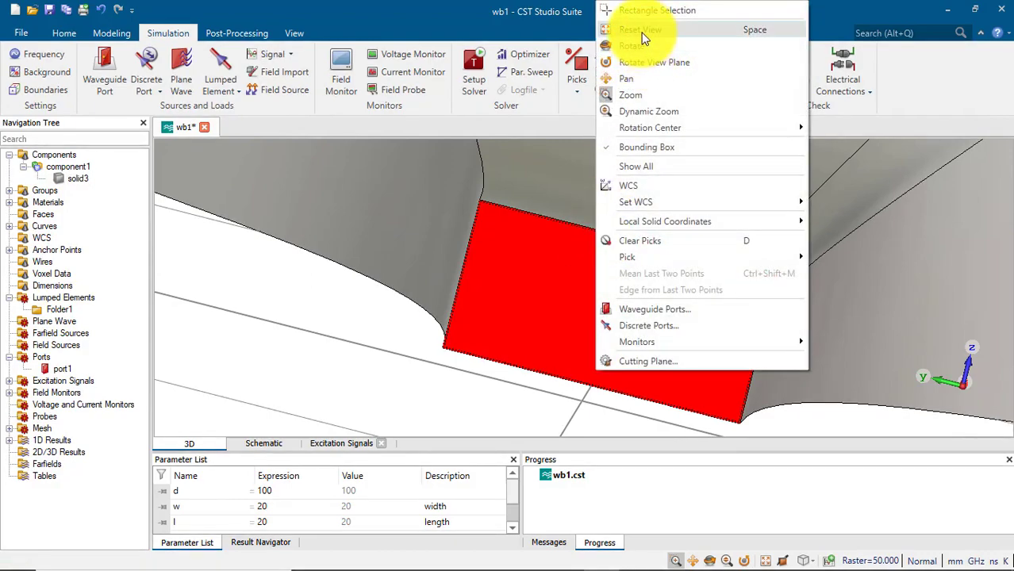
pyautogui.click(639, 29)
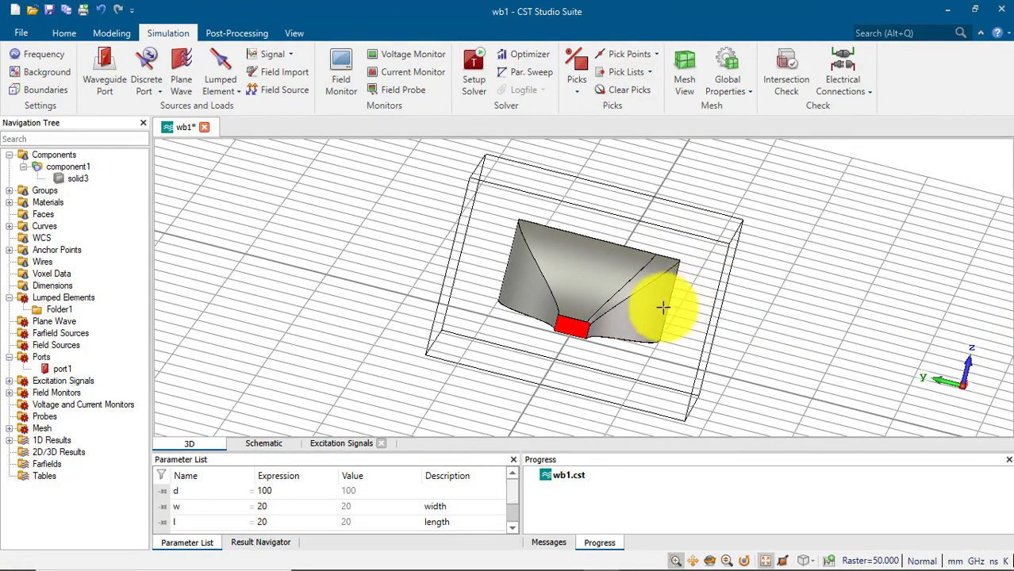
pyautogui.moveTo(670, 305); pyautogui.dragTo(516, 321)
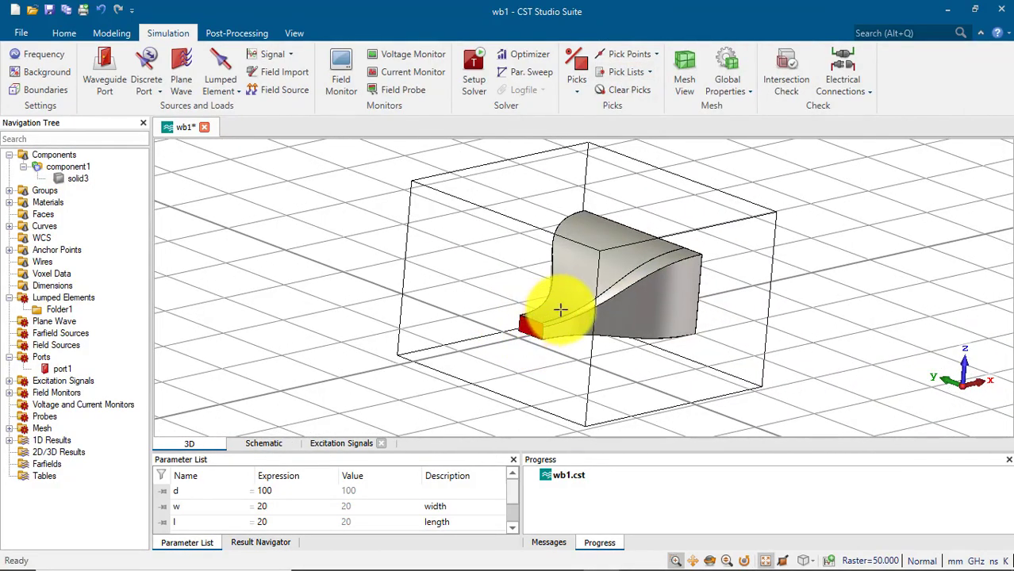
pyautogui.moveTo(598, 302); pyautogui.dragTo(565, 310)
pyautogui.moveTo(814, 395); pyautogui.dragTo(841, 244)
pyautogui.moveTo(762, 284); pyautogui.dragTo(543, 283)
pyautogui.click(633, 563)
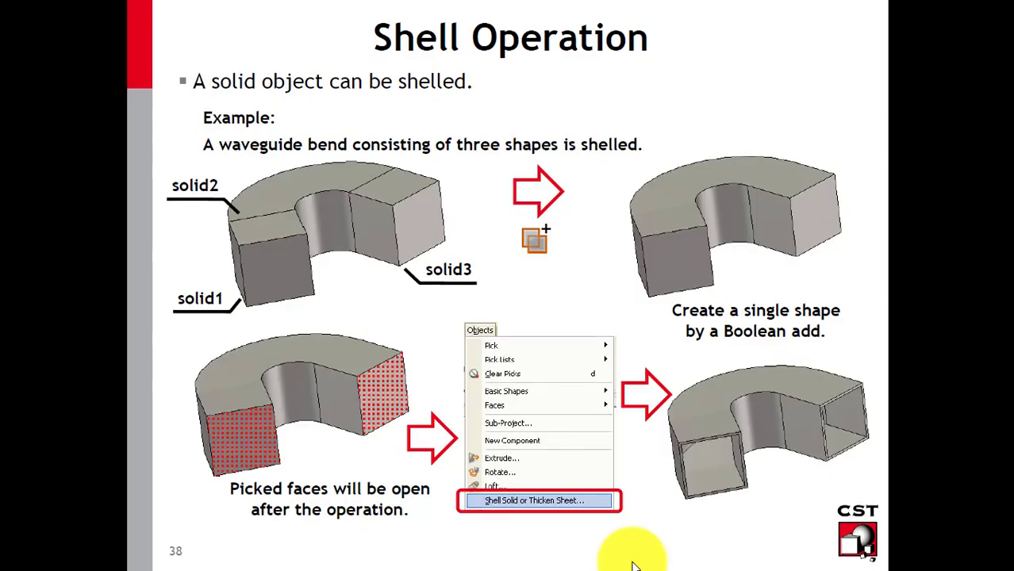
pyautogui.click(472, 108)
pyautogui.click(471, 108)
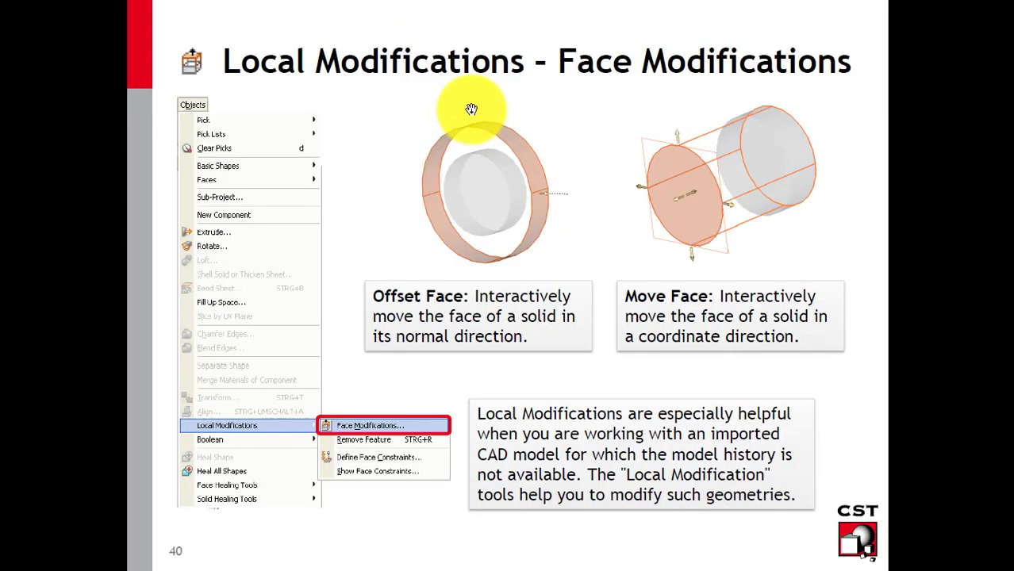
pyautogui.click(471, 108)
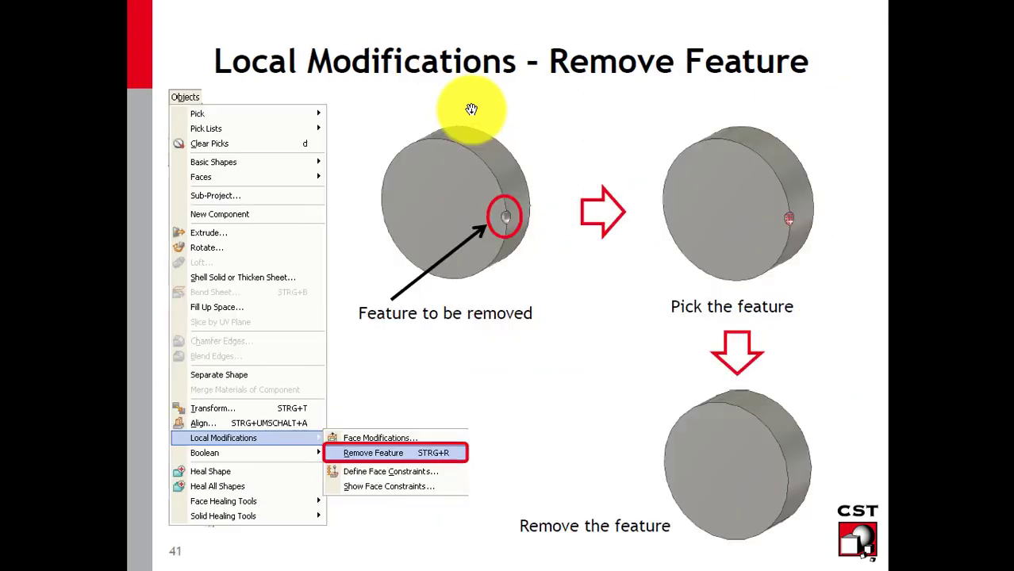
pyautogui.click(472, 109)
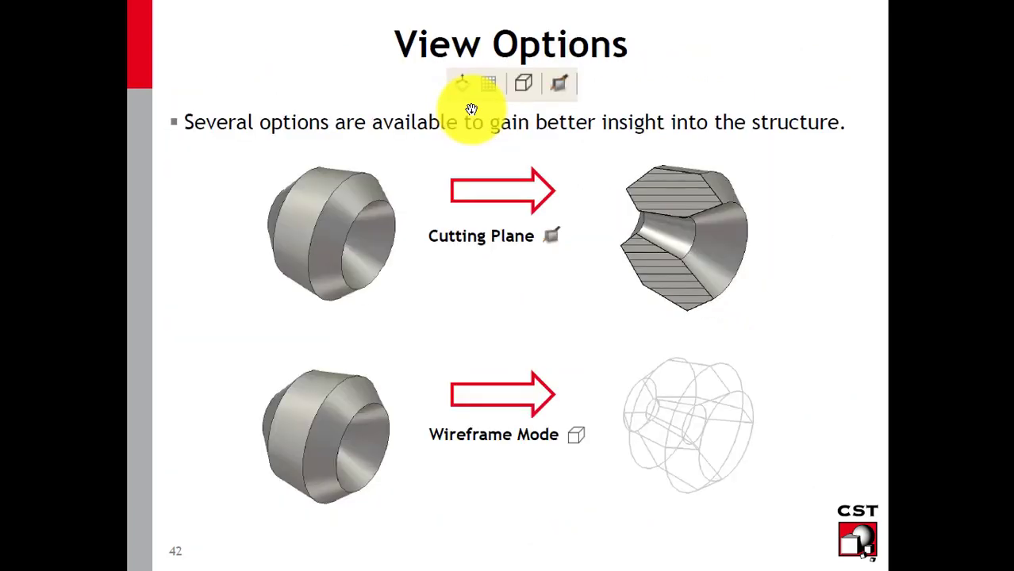
pyautogui.click(471, 109)
pyautogui.click(471, 108)
pyautogui.click(471, 109)
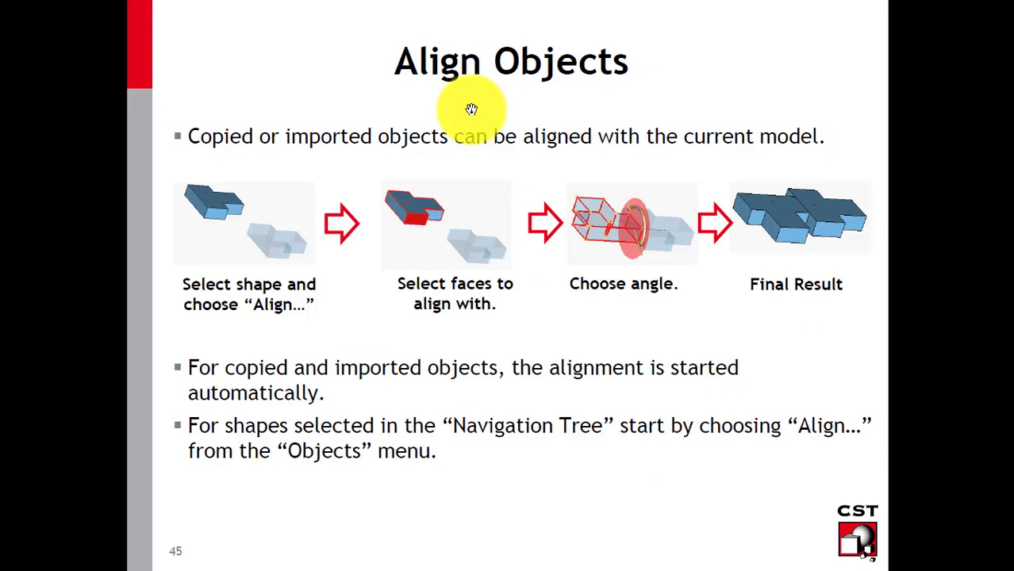
pyautogui.click(471, 109)
pyautogui.click(471, 109)
pyautogui.click(471, 108)
pyautogui.click(471, 109)
pyautogui.click(471, 108)
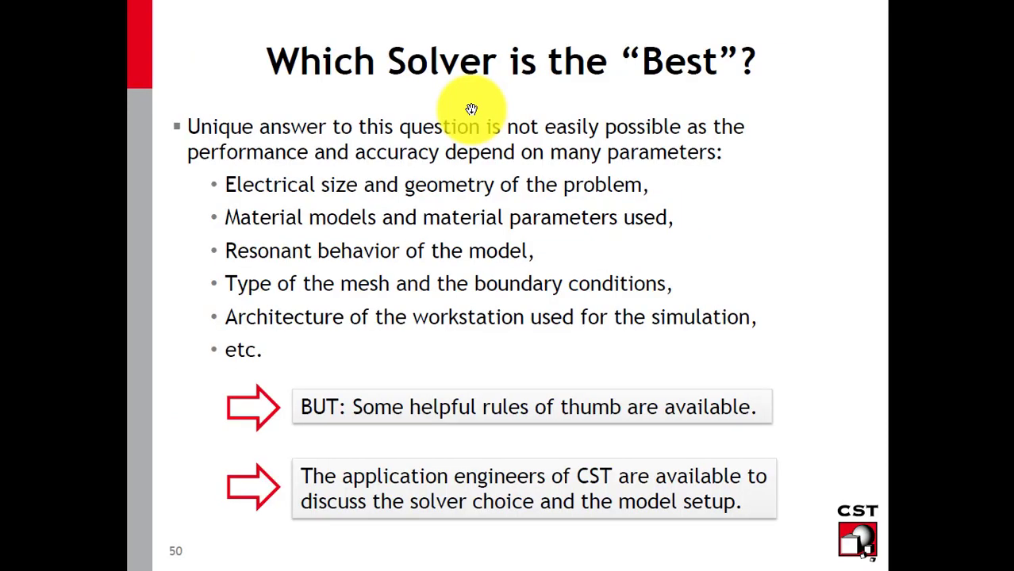